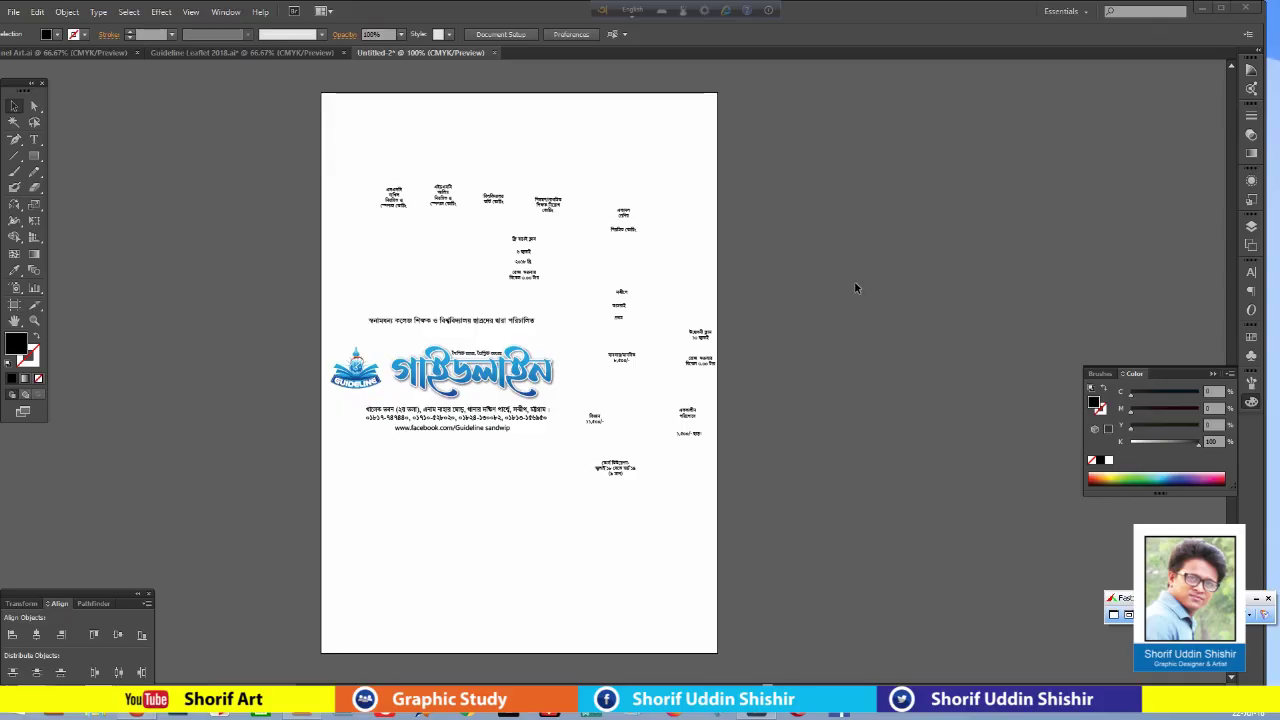
Zoom in and move the two right-side text blocks to the left.
{"action": "mouse_move", "coordinate": [808, 339]}
{"action": "left_mouse_down"}
{"action": "mouse_move", "coordinate": [972, 295]}
{"action": "mouse_move", "coordinate": [888, 330]}
{"action": "mouse_move", "coordinate": [944, 285]}
{"action": "mouse_move", "coordinate": [929, 350]}
{"action": "left_mouse_up"}
{"action": "key", "text": "ctrl+plus"}
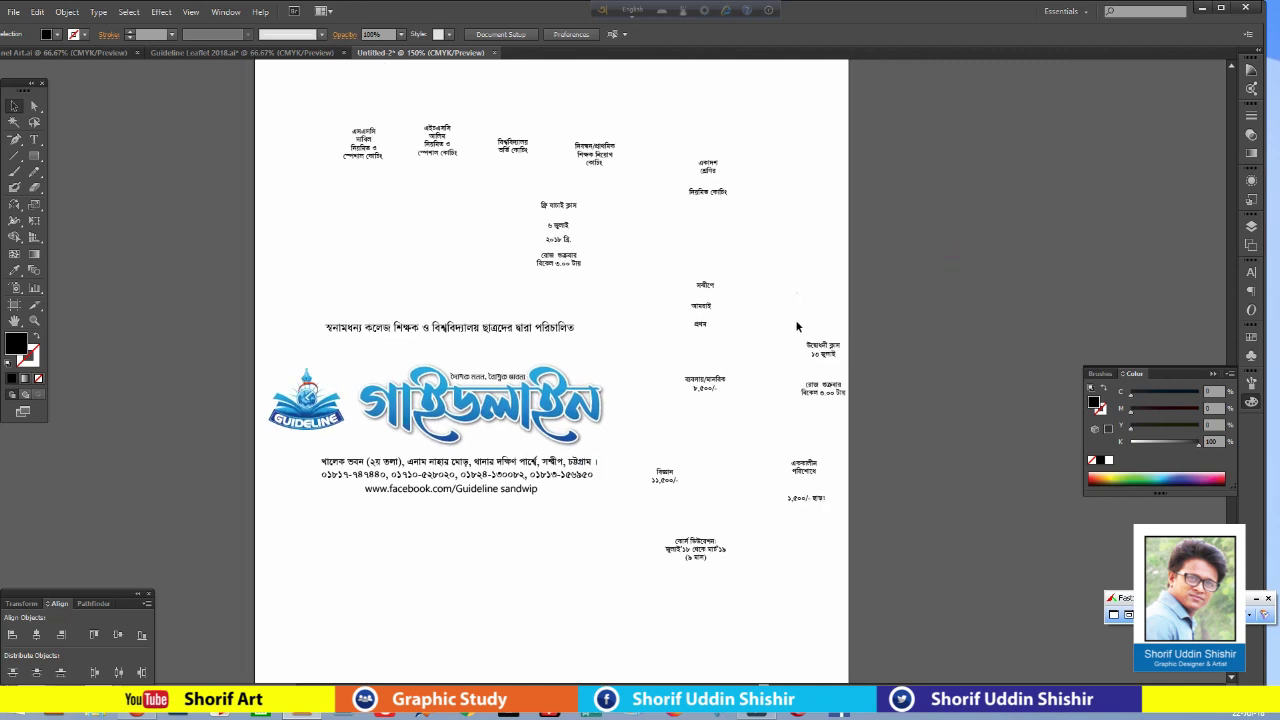
{"action": "left_click_drag", "start_coordinate": [794, 291], "coordinate": [850, 405]}
{"action": "left_click_drag", "start_coordinate": [840, 356], "coordinate": [773, 345]}
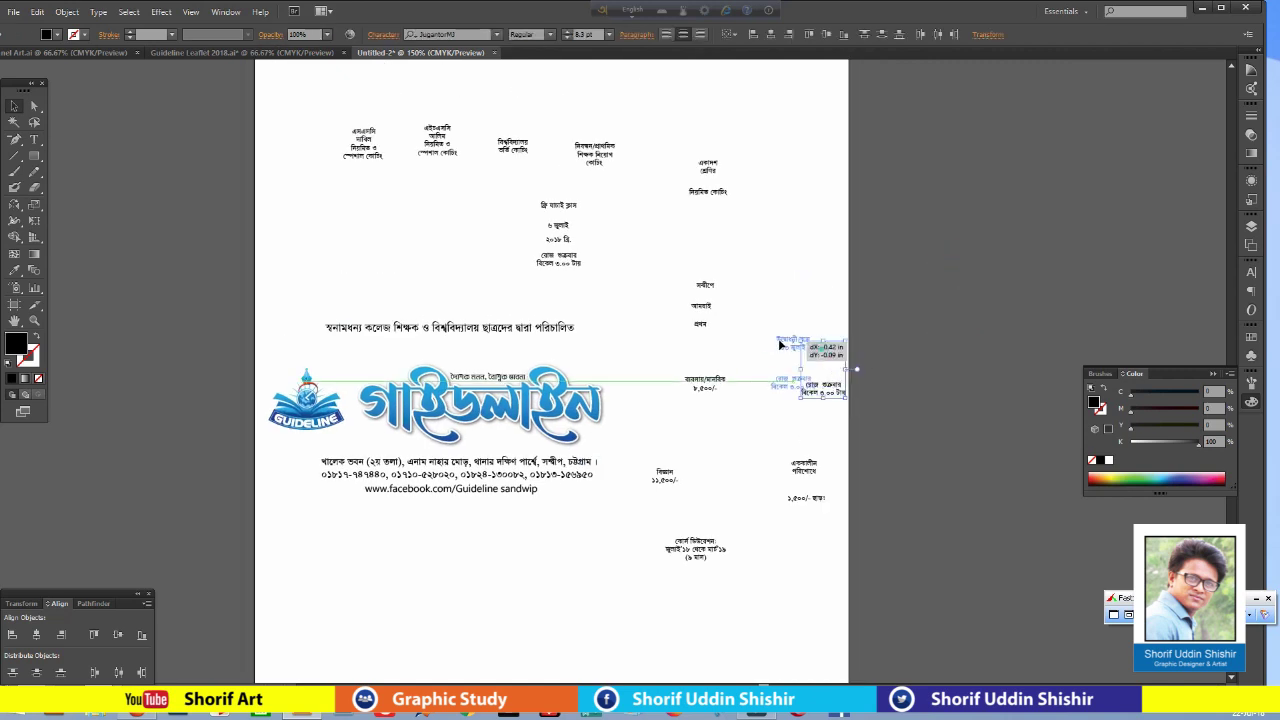
{"action": "left_click", "coordinate": [651, 191]}
Check the placement of the Guideline logo and the facebook address line.
{"action": "left_click_drag", "start_coordinate": [520, 429], "coordinate": [535, 362]}
{"action": "left_click", "coordinate": [535, 360]}
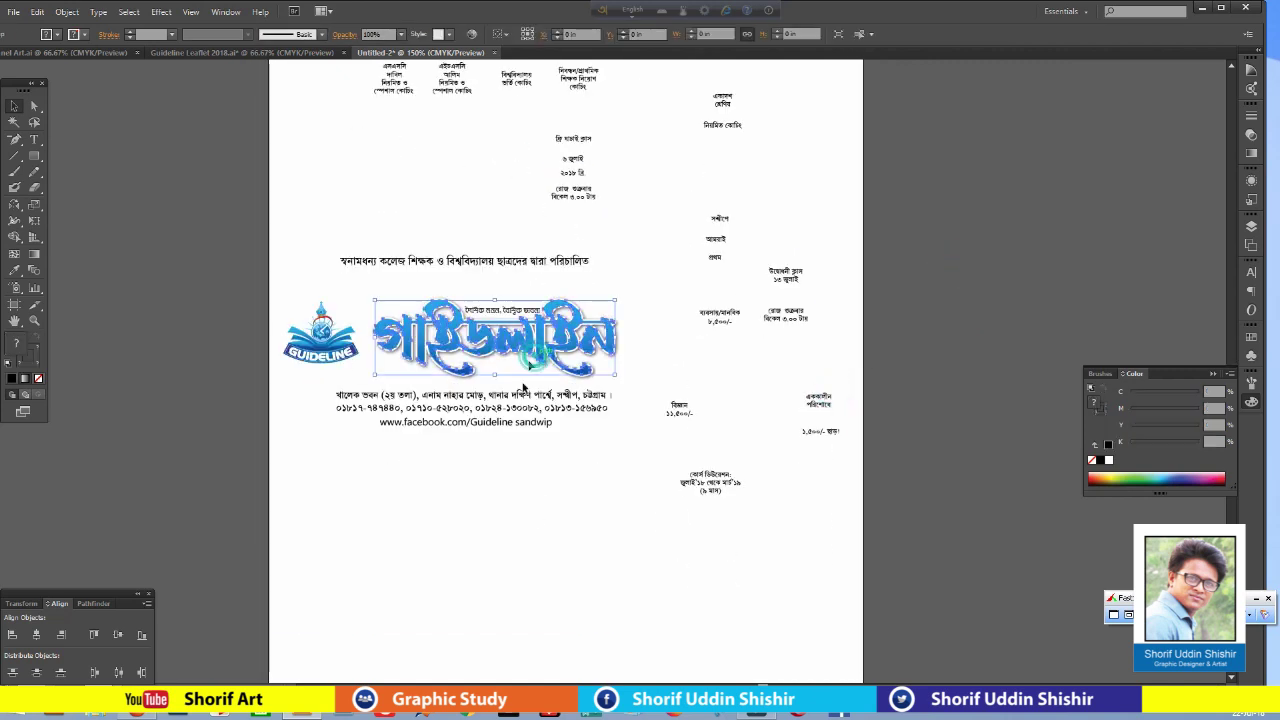
{"action": "left_click", "coordinate": [535, 514]}
{"action": "scroll", "coordinate": [537, 513], "scroll_direction": "up", "scroll_amount": 1}
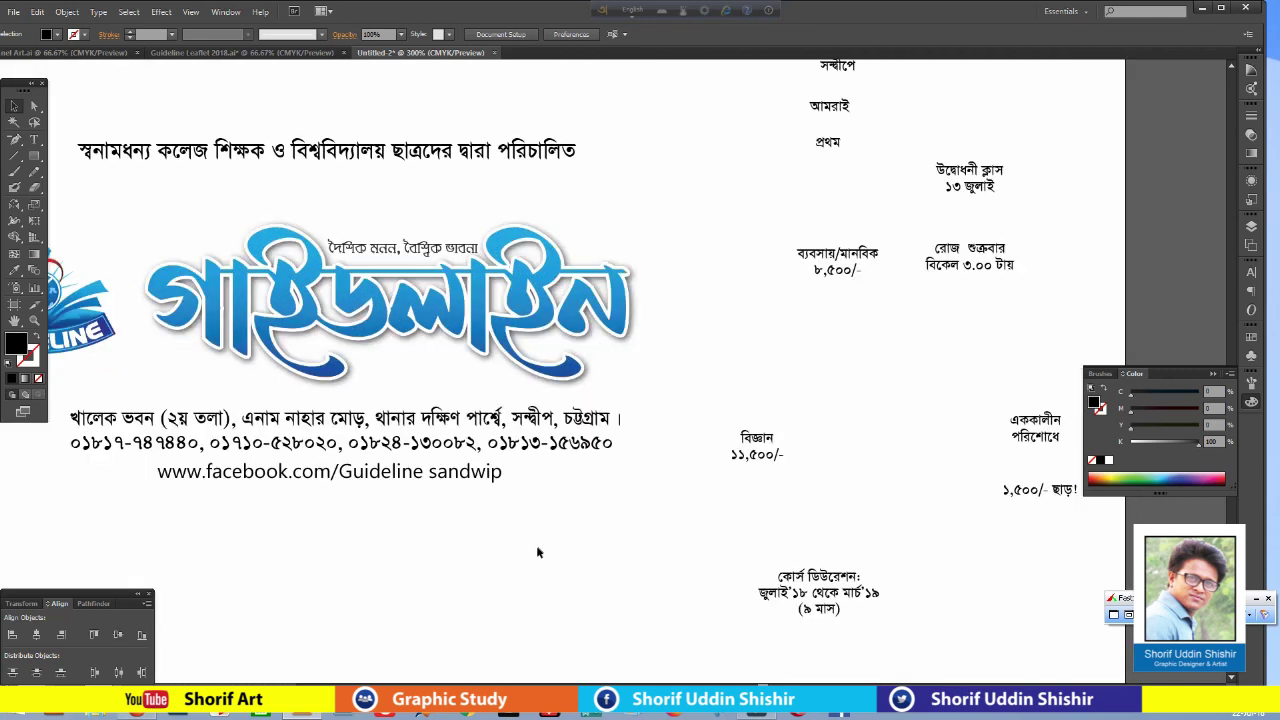
{"action": "scroll", "coordinate": [505, 514], "scroll_direction": "up", "scroll_amount": 1}
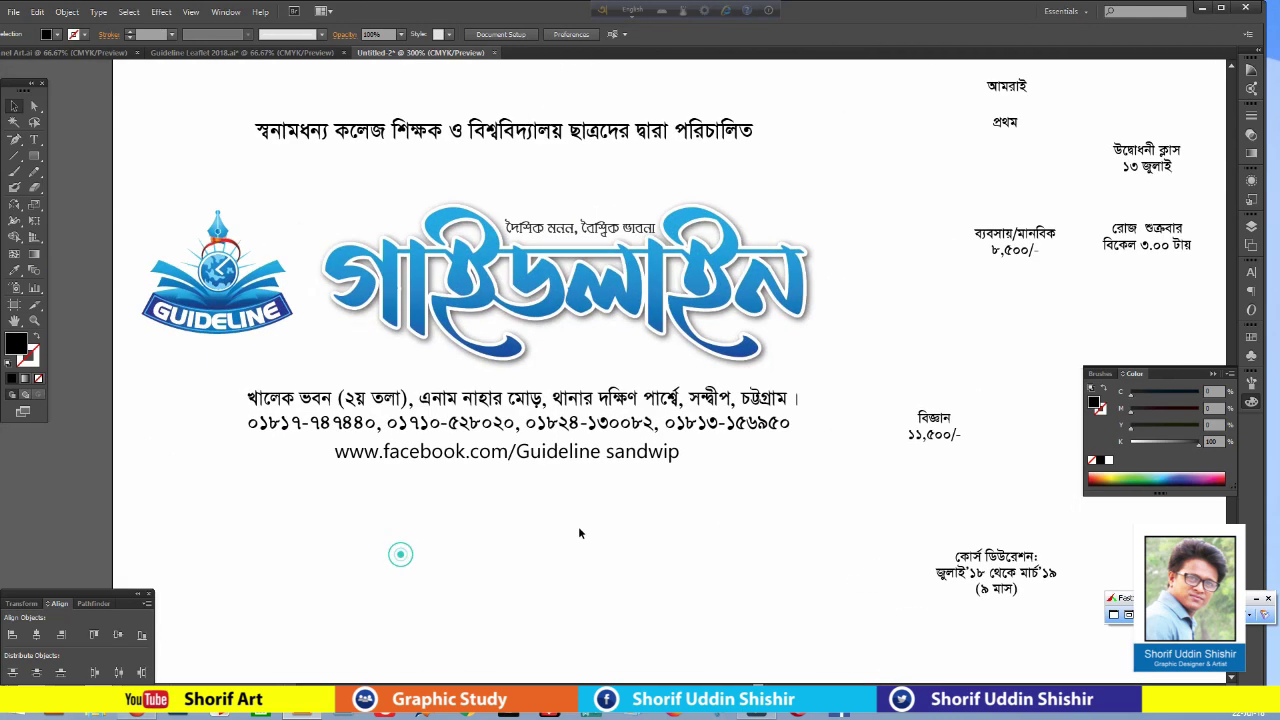
{"action": "left_click", "coordinate": [550, 459]}
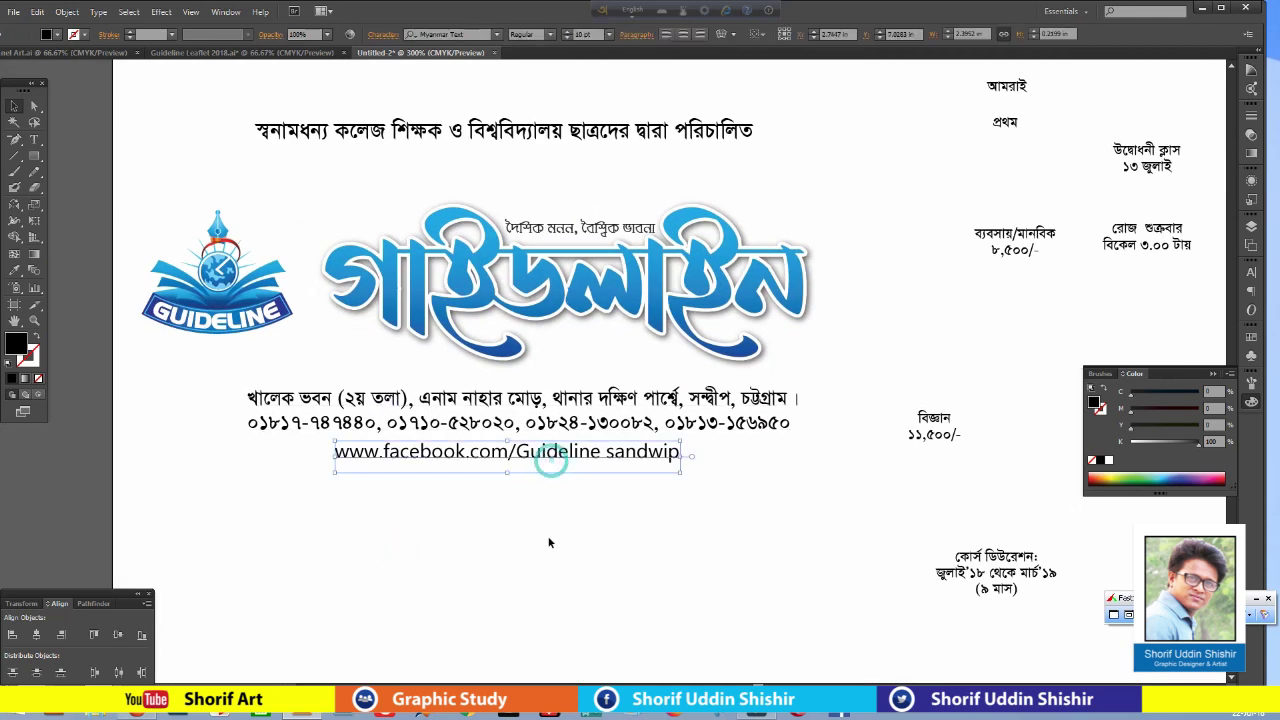
{"action": "left_click", "coordinate": [625, 537]}
Nudge a right-hand Bengali text block down with the arrow key.
{"action": "mouse_move", "coordinate": [803, 525]}
{"action": "left_mouse_down"}
{"action": "mouse_move", "coordinate": [474, 421]}
{"action": "mouse_move", "coordinate": [447, 608]}
{"action": "left_mouse_up"}
{"action": "left_click", "coordinate": [663, 130]}
{"action": "key", "text": "Down"}
{"action": "key", "text": "Down"}
{"action": "key", "text": "Down"}
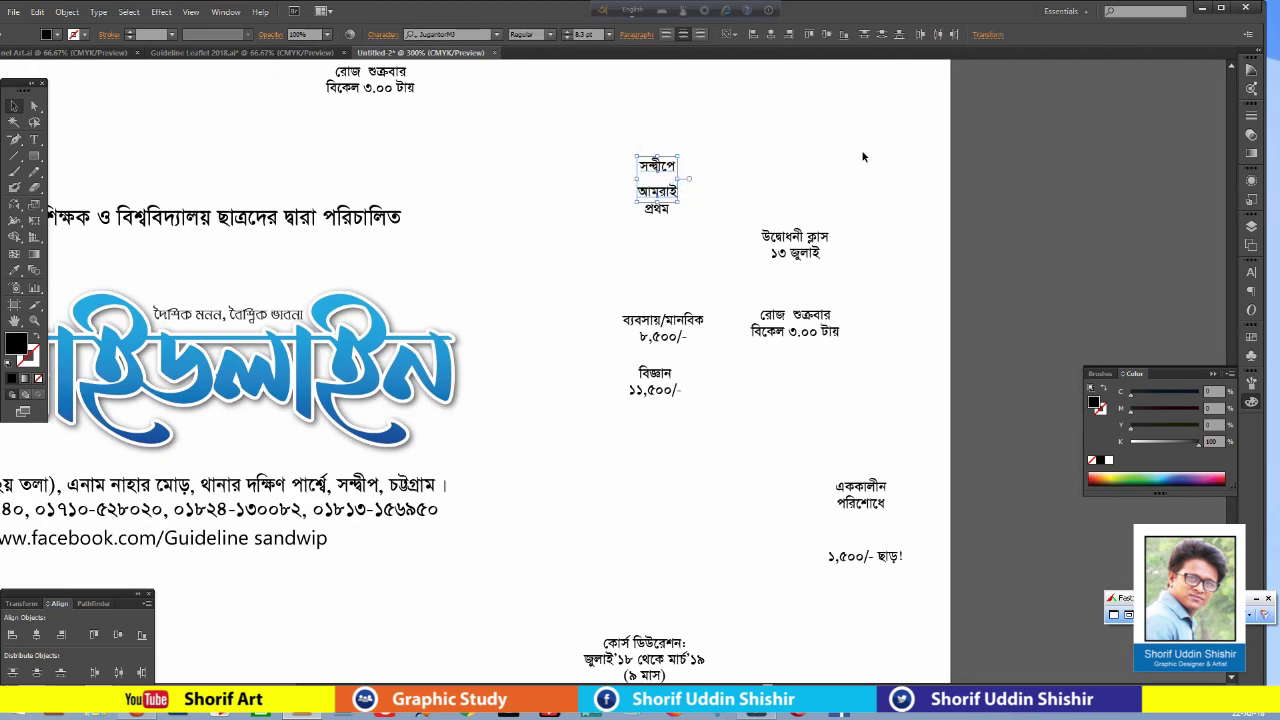
Zoom out and pan to view the whole leaflet layout.
{"action": "mouse_move", "coordinate": [445, 174]}
{"action": "left_mouse_down"}
{"action": "mouse_move", "coordinate": [674, 166]}
{"action": "mouse_move", "coordinate": [729, 137]}
{"action": "mouse_move", "coordinate": [866, 180]}
{"action": "left_mouse_up"}
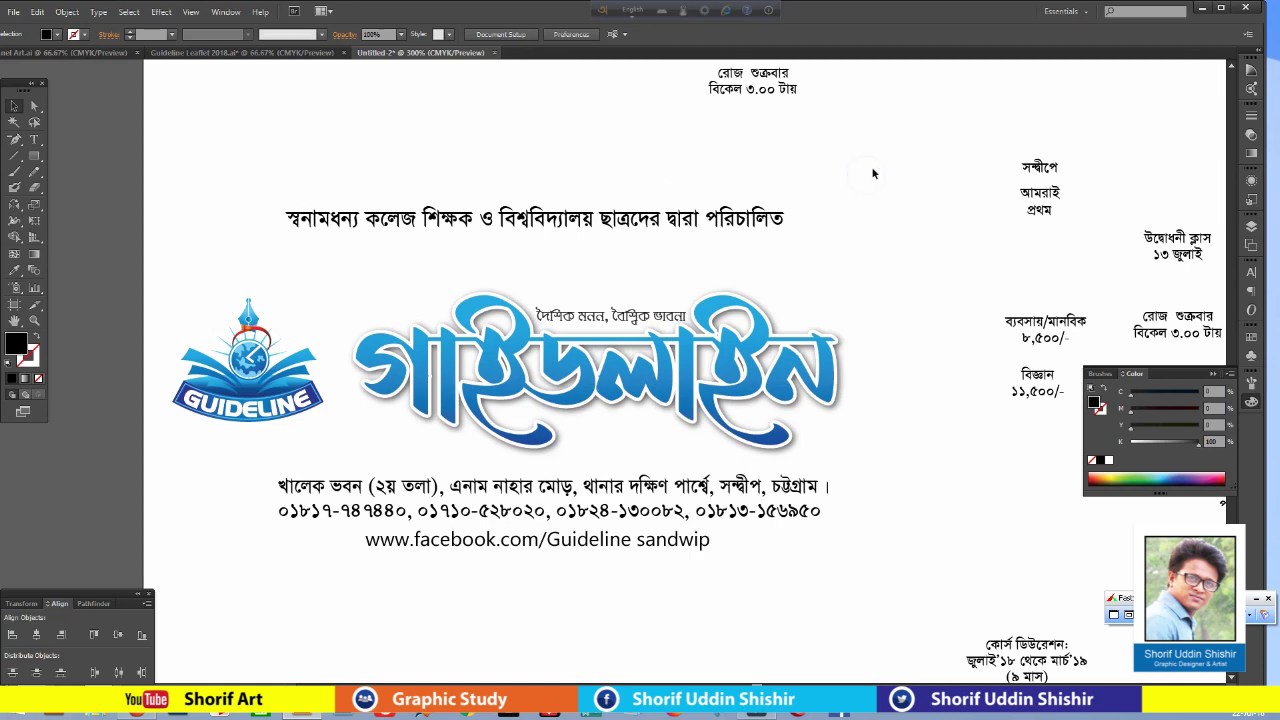
{"action": "left_click_drag", "start_coordinate": [224, 136], "coordinate": [365, 157]}
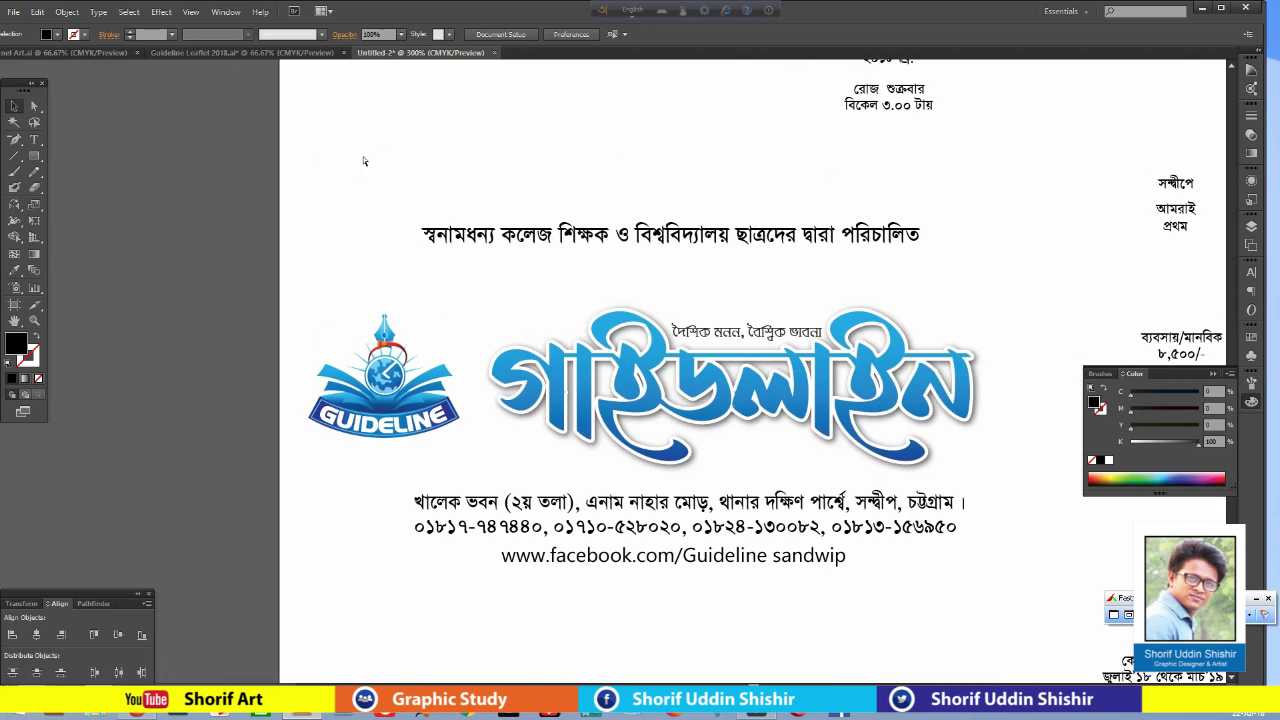
{"action": "key", "text": "ctrl+minus"}
{"action": "left_click", "coordinate": [463, 174]}
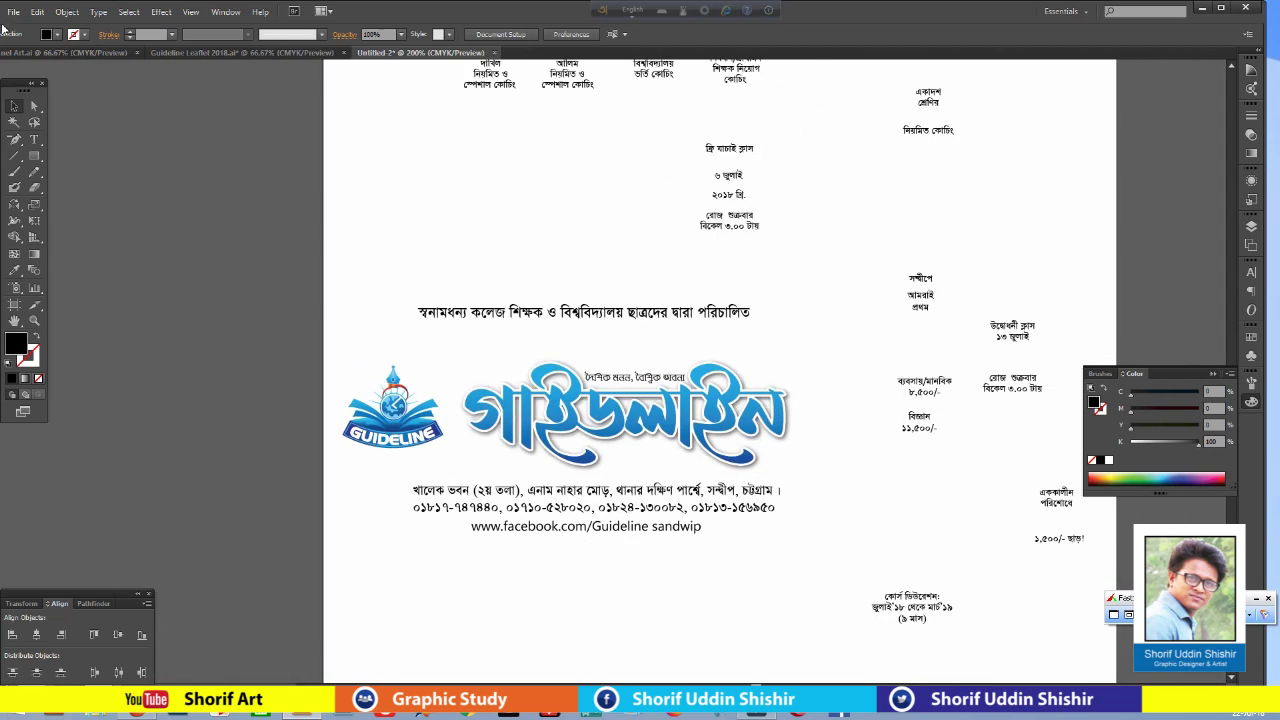
{"action": "left_click_drag", "start_coordinate": [596, 216], "coordinate": [451, 237]}
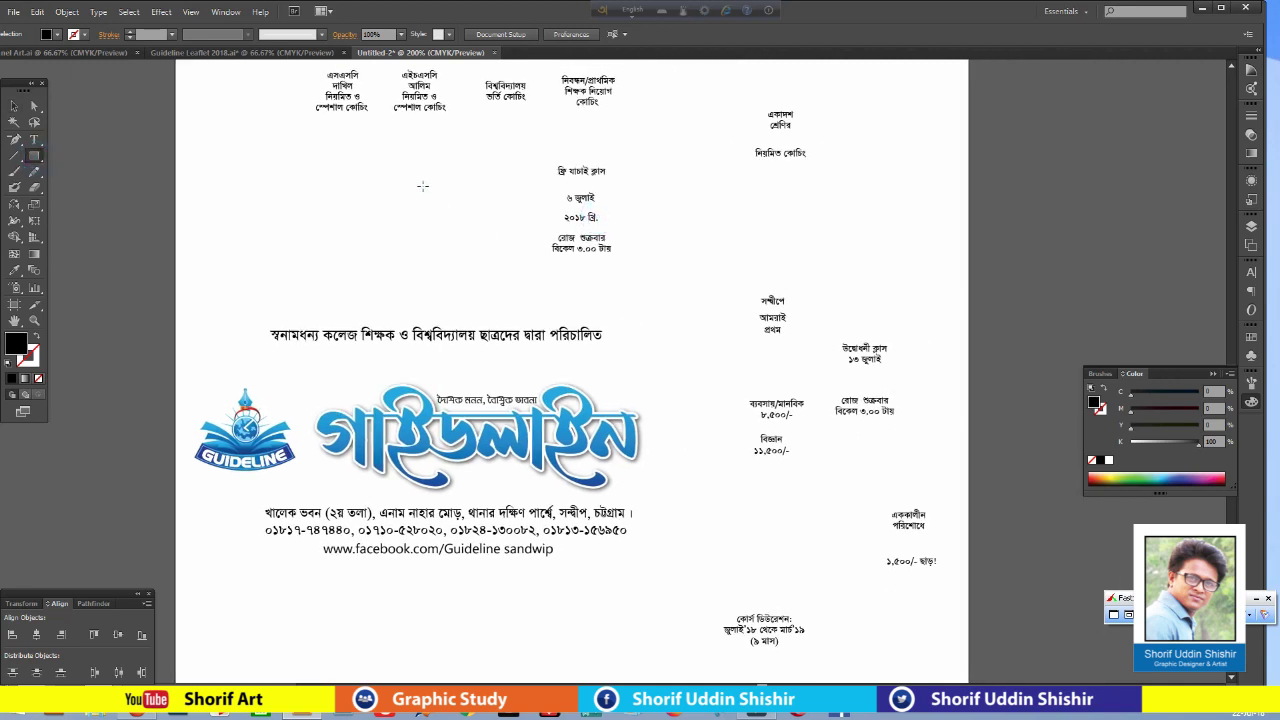
Create a 5.5 × 8.5 in rectangle with the Rectangle tool.
{"action": "left_click", "coordinate": [277, 171]}
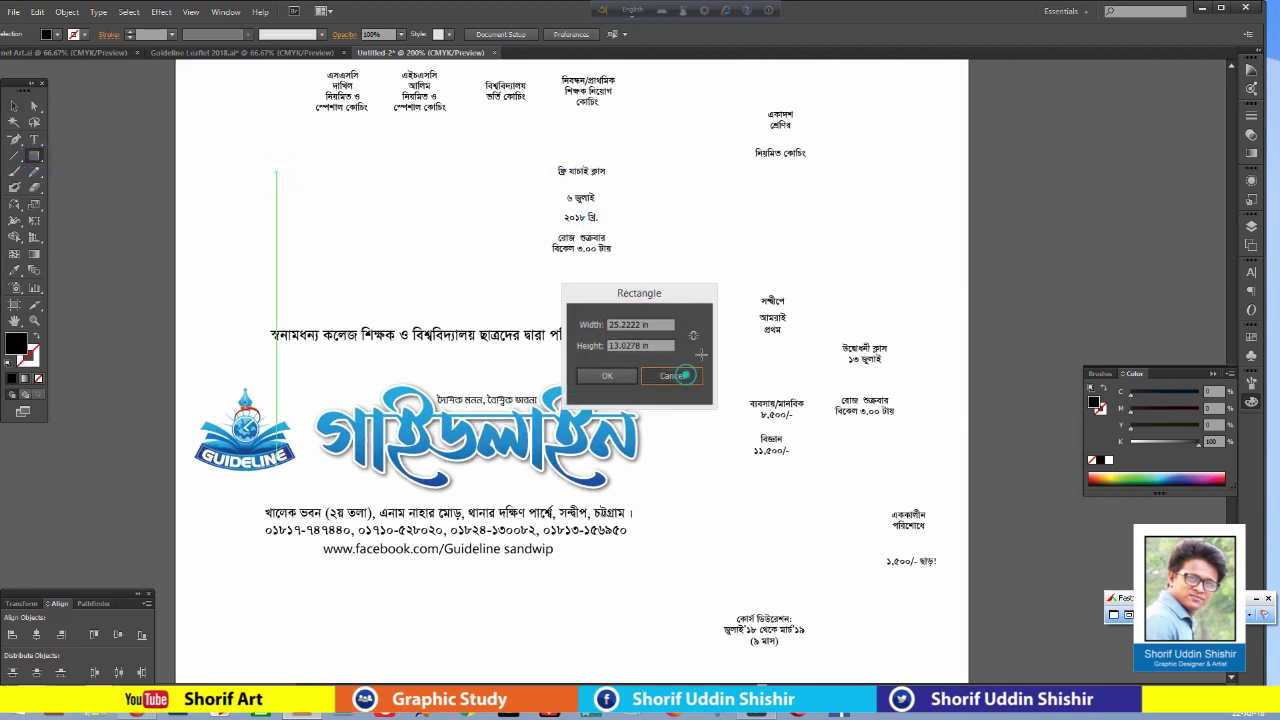
{"action": "left_click", "coordinate": [677, 374]}
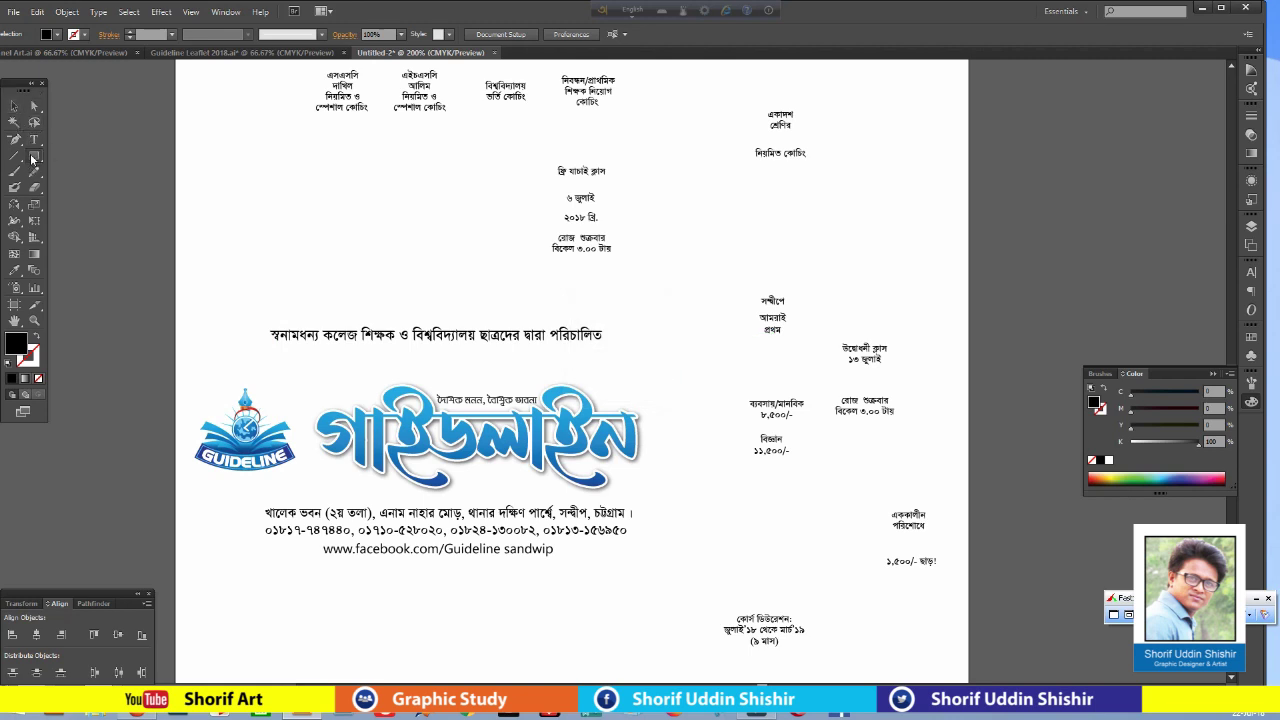
{"action": "left_click", "coordinate": [33, 155]}
{"action": "mouse_move", "coordinate": [33, 162]}
{"action": "left_mouse_down"}
{"action": "mouse_move", "coordinate": [97, 154]}
{"action": "mouse_move", "coordinate": [86, 208]}
{"action": "left_mouse_up"}
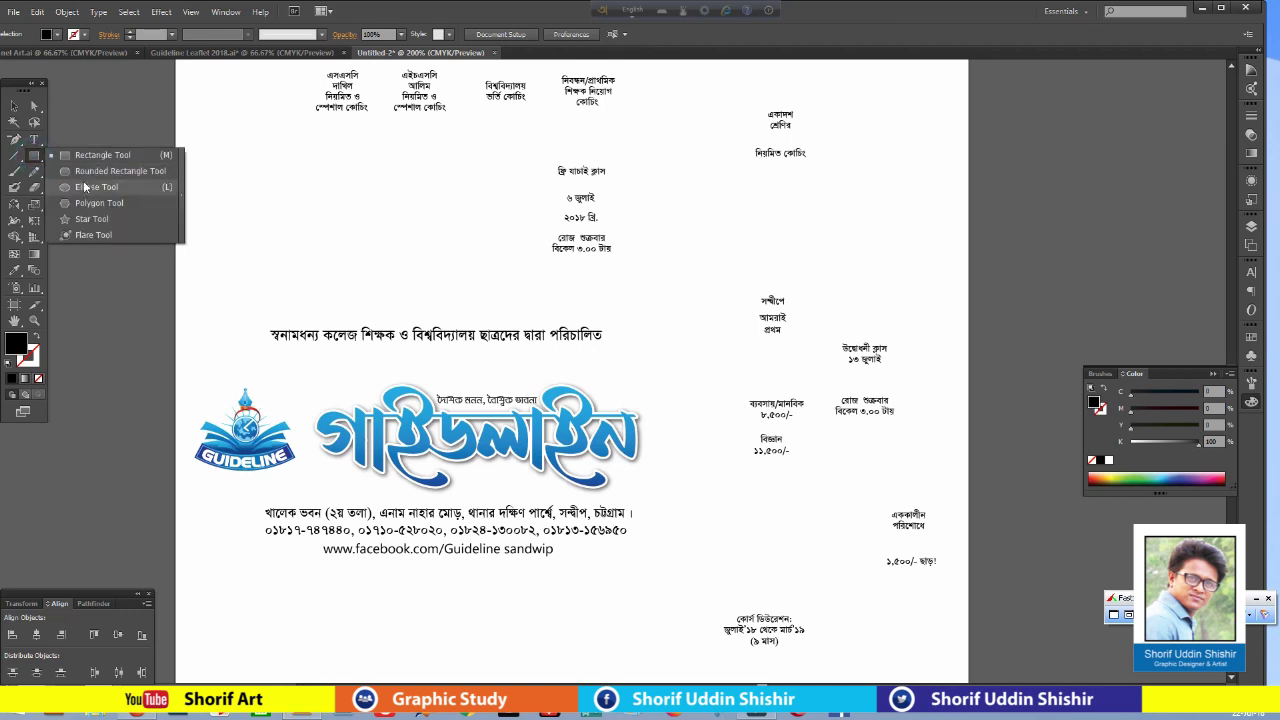
{"action": "left_click", "coordinate": [251, 214]}
{"action": "left_click", "coordinate": [648, 380]}
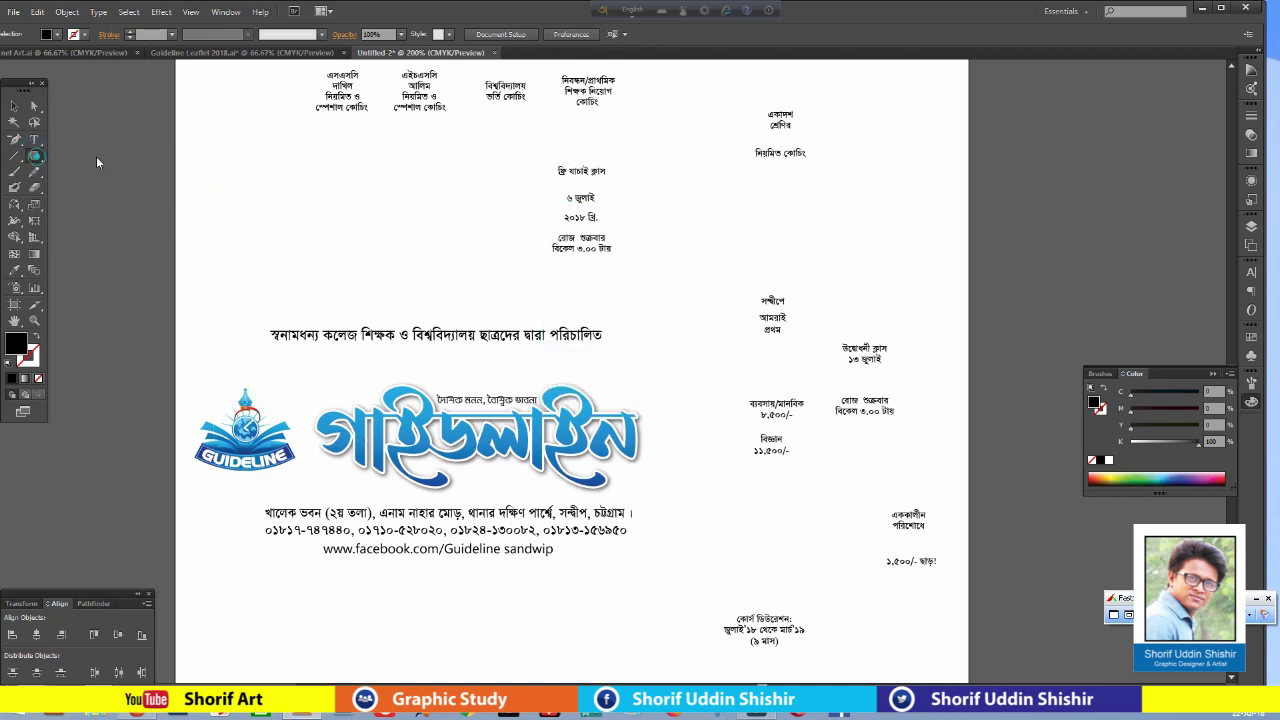
{"action": "left_click_drag", "start_coordinate": [34, 156], "coordinate": [89, 155]}
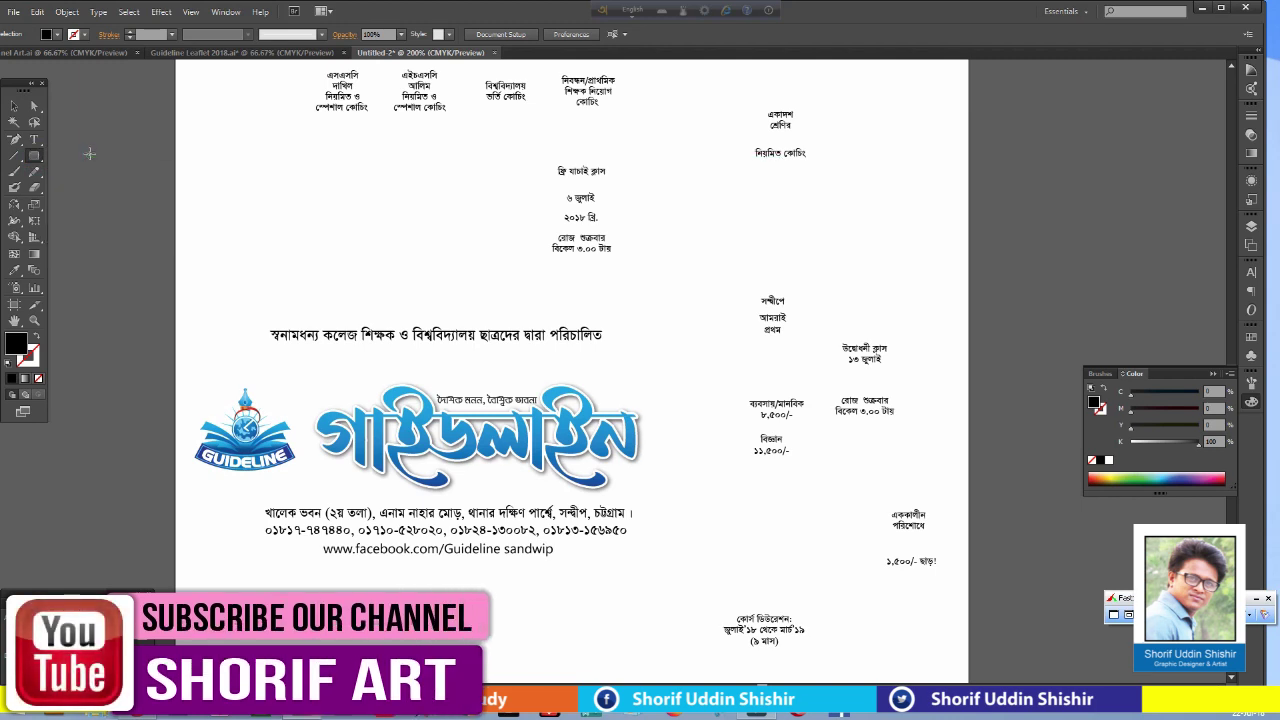
{"action": "left_click", "coordinate": [228, 131]}
{"action": "type", "text": "5.5"}
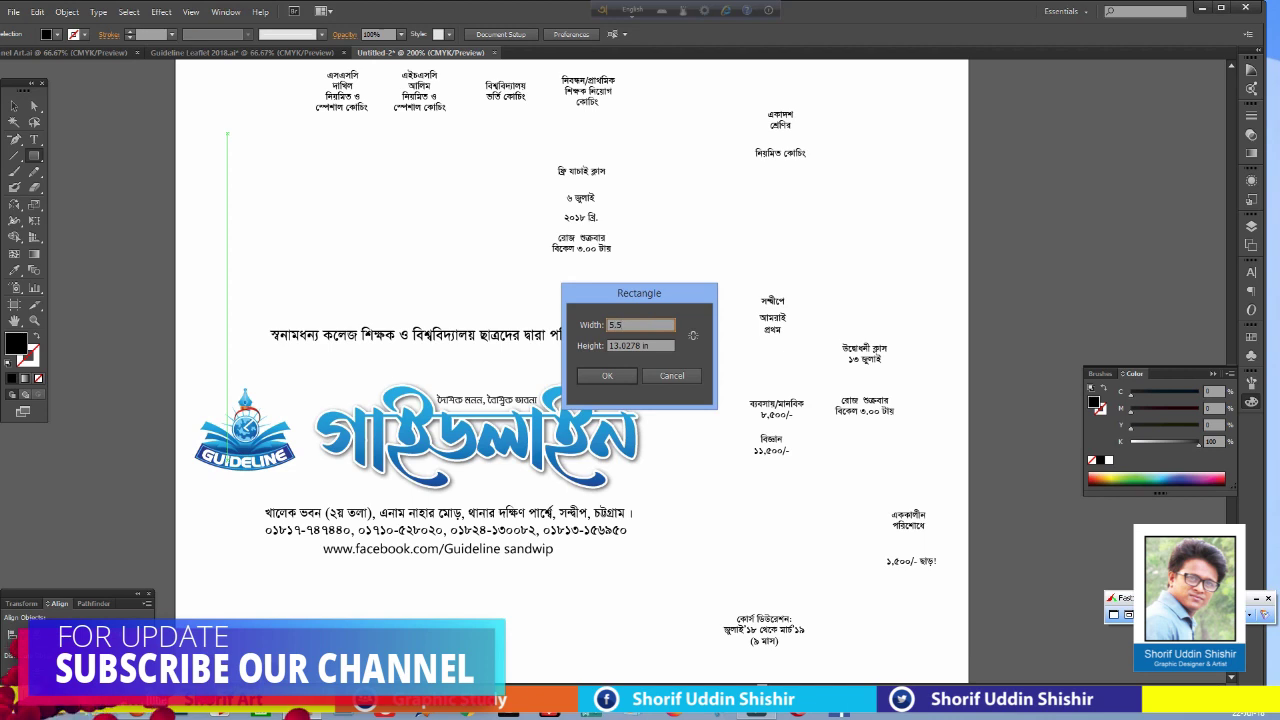
{"action": "key", "text": "Tab"}
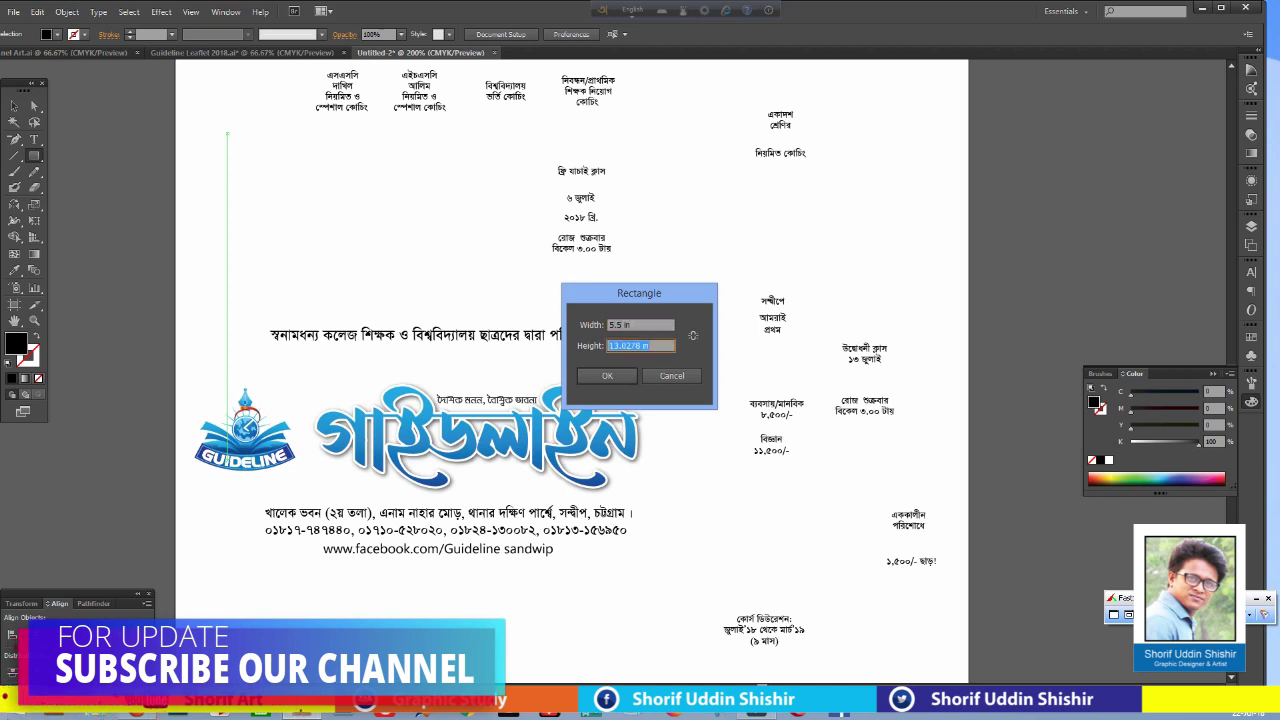
{"action": "type", "text": "8.5"}
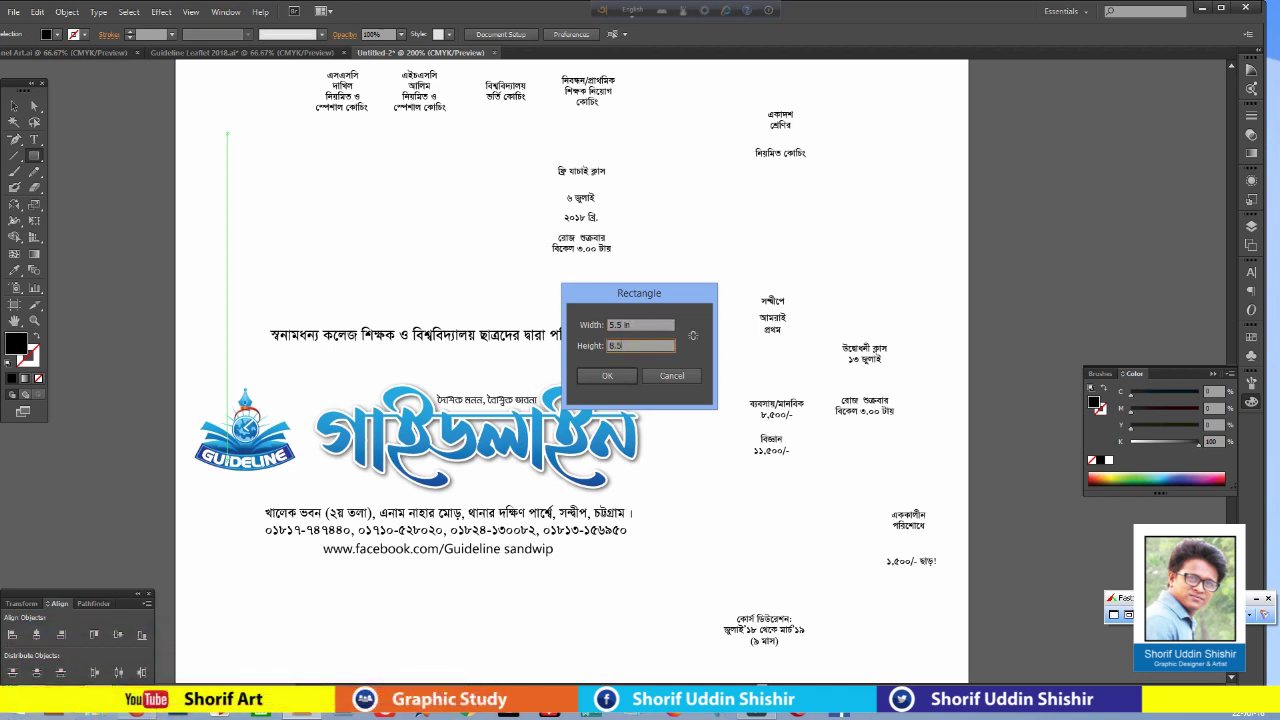
{"action": "key", "text": "Return"}
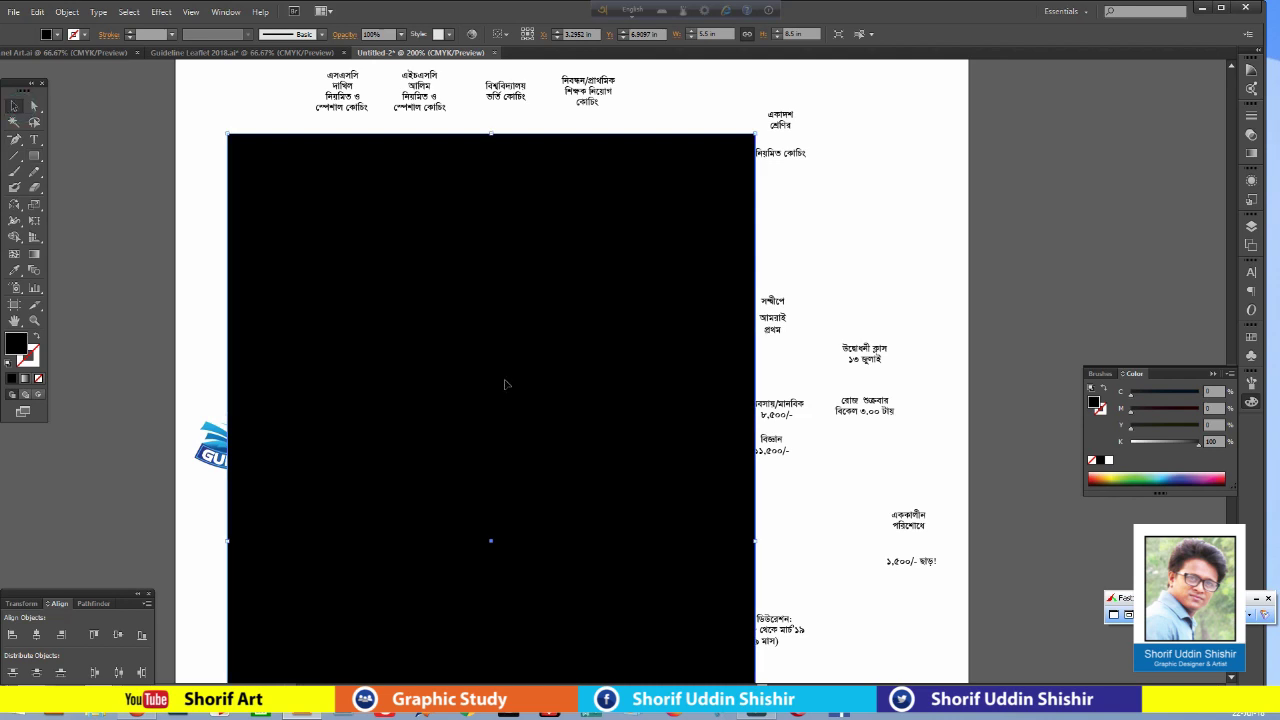
Move the rectangle to the right of the artwork and make its fill white.
{"action": "mouse_move", "coordinate": [506, 380]}
{"action": "left_mouse_down"}
{"action": "mouse_move", "coordinate": [434, 333]}
{"action": "mouse_move", "coordinate": [833, 310]}
{"action": "left_mouse_up"}
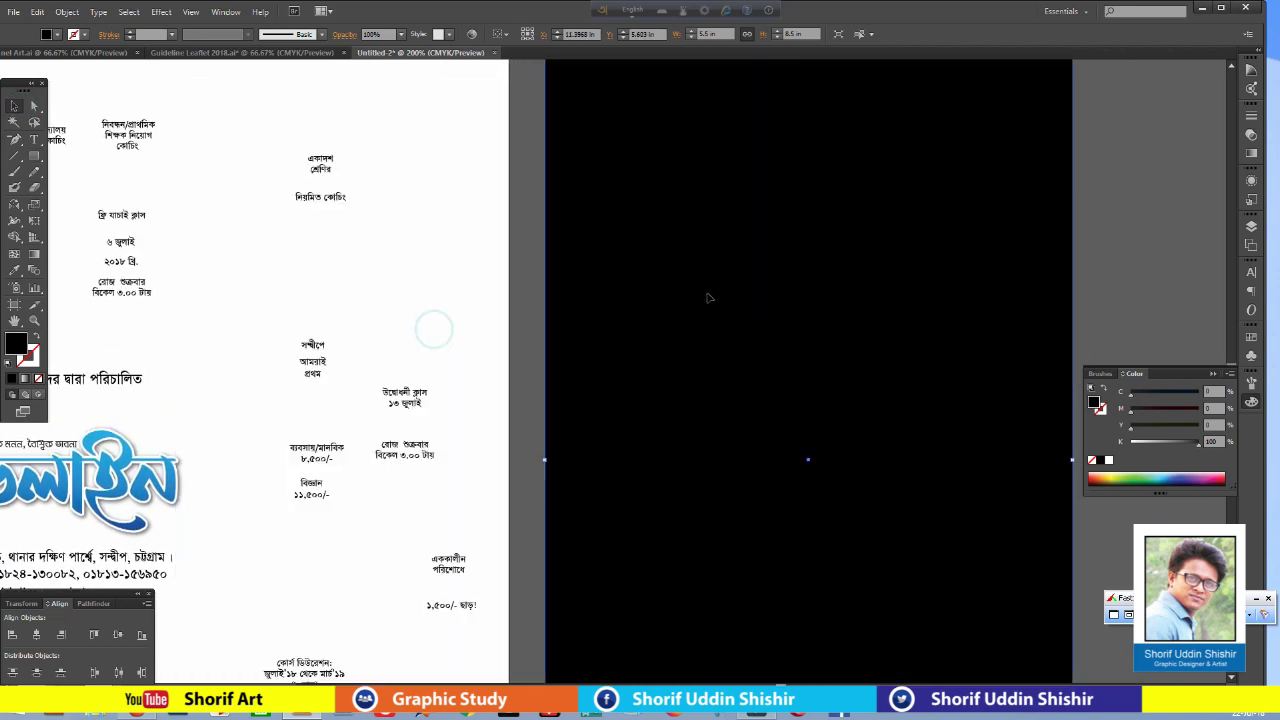
{"action": "left_click_drag", "start_coordinate": [593, 197], "coordinate": [565, 354]}
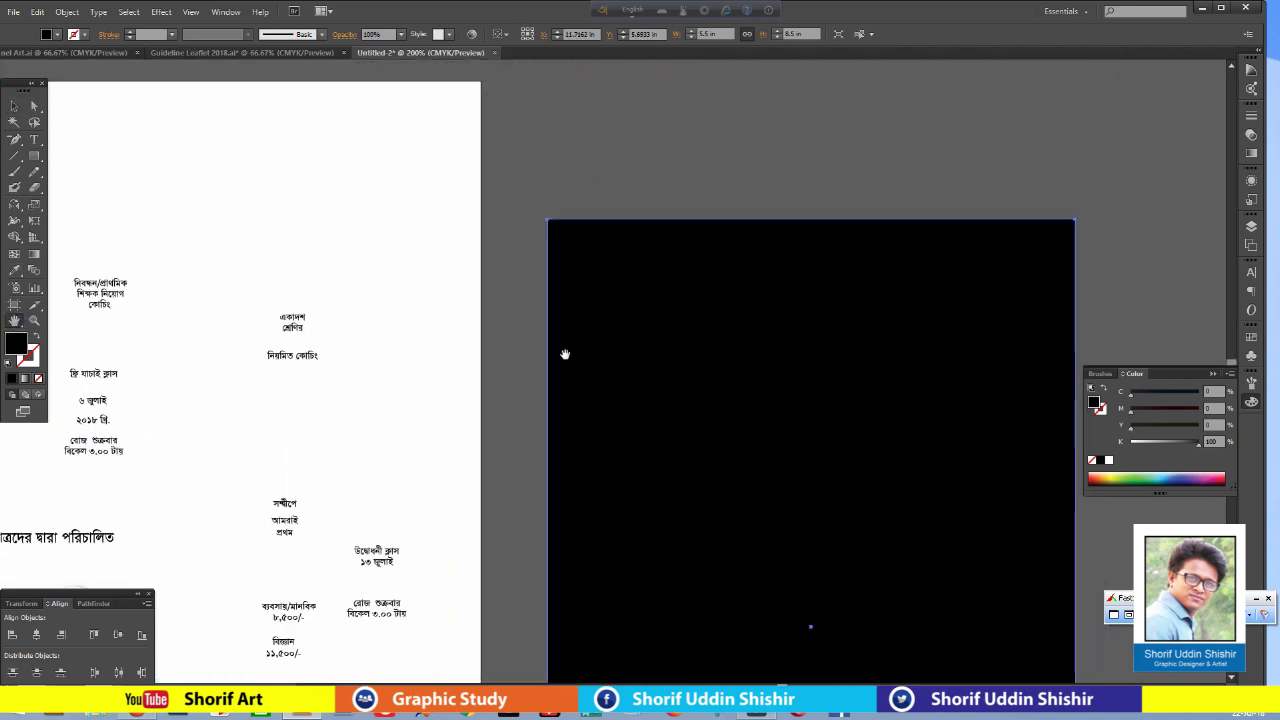
{"action": "left_click", "coordinate": [14, 106]}
{"action": "left_click_drag", "start_coordinate": [712, 349], "coordinate": [676, 258]}
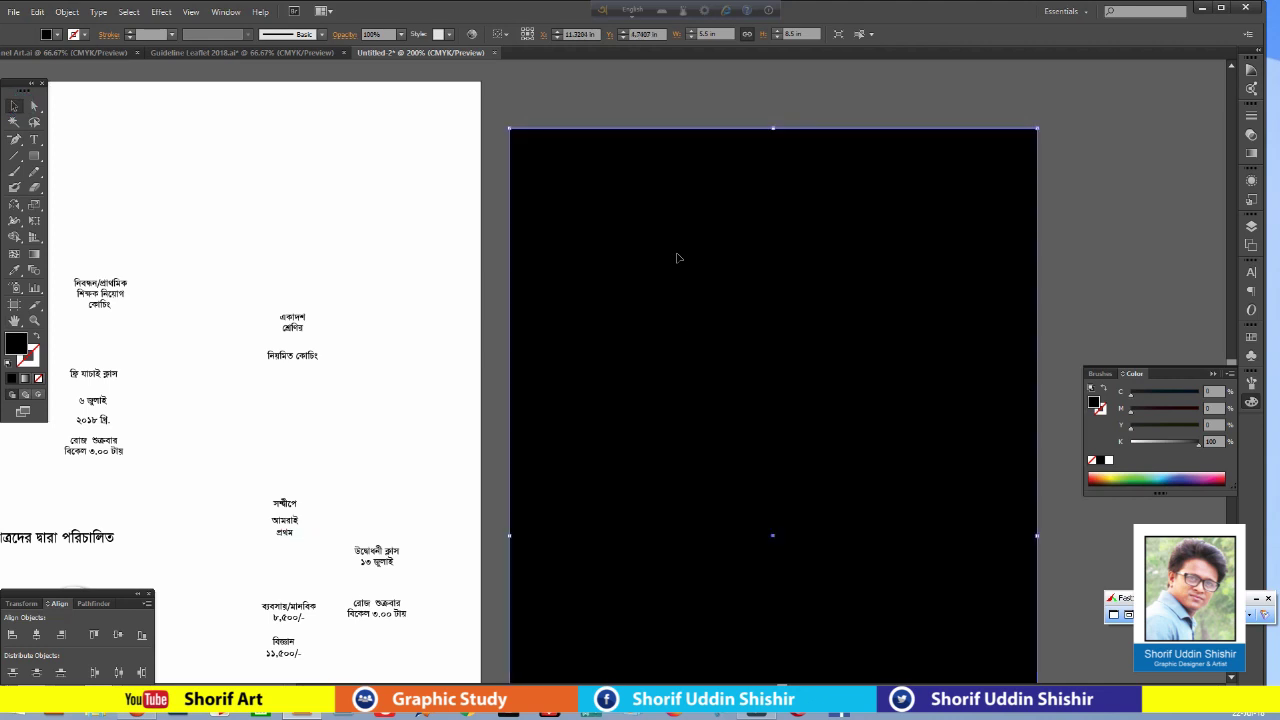
{"action": "key", "text": "Delete"}
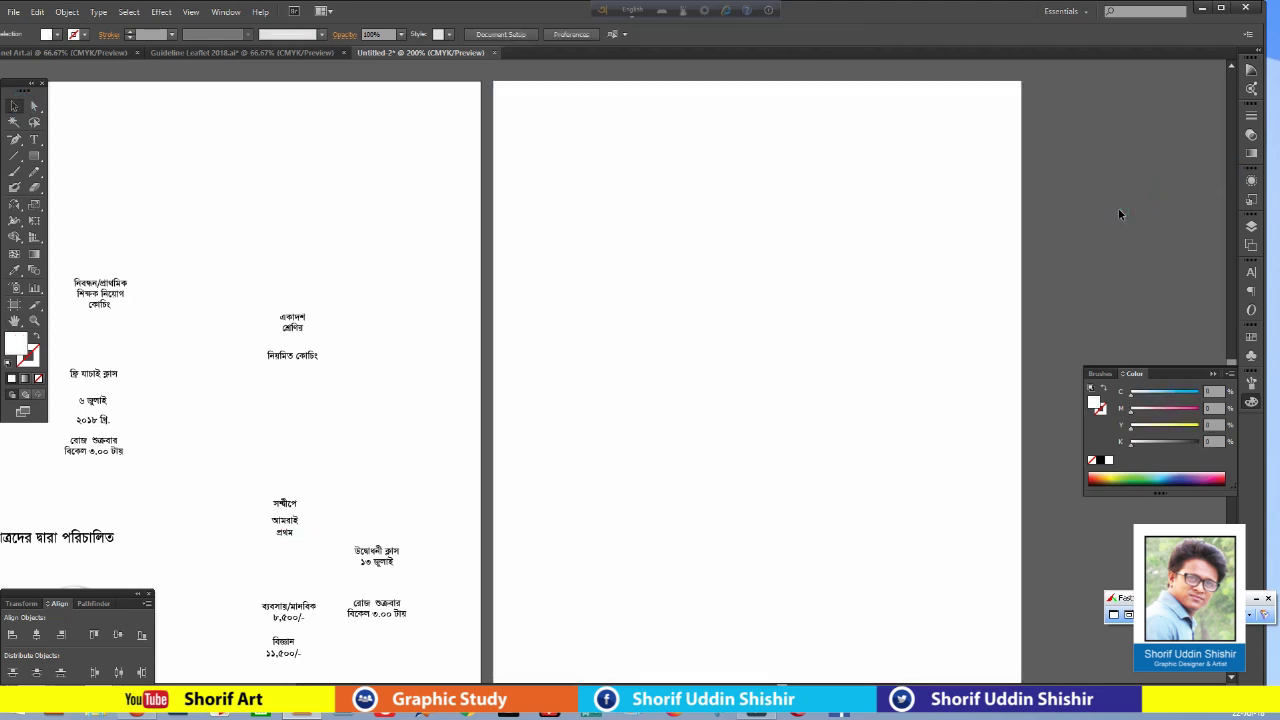
Offset the white page rectangle inward by -0.25 in to make an inner rectangle.
{"action": "left_click", "coordinate": [804, 249]}
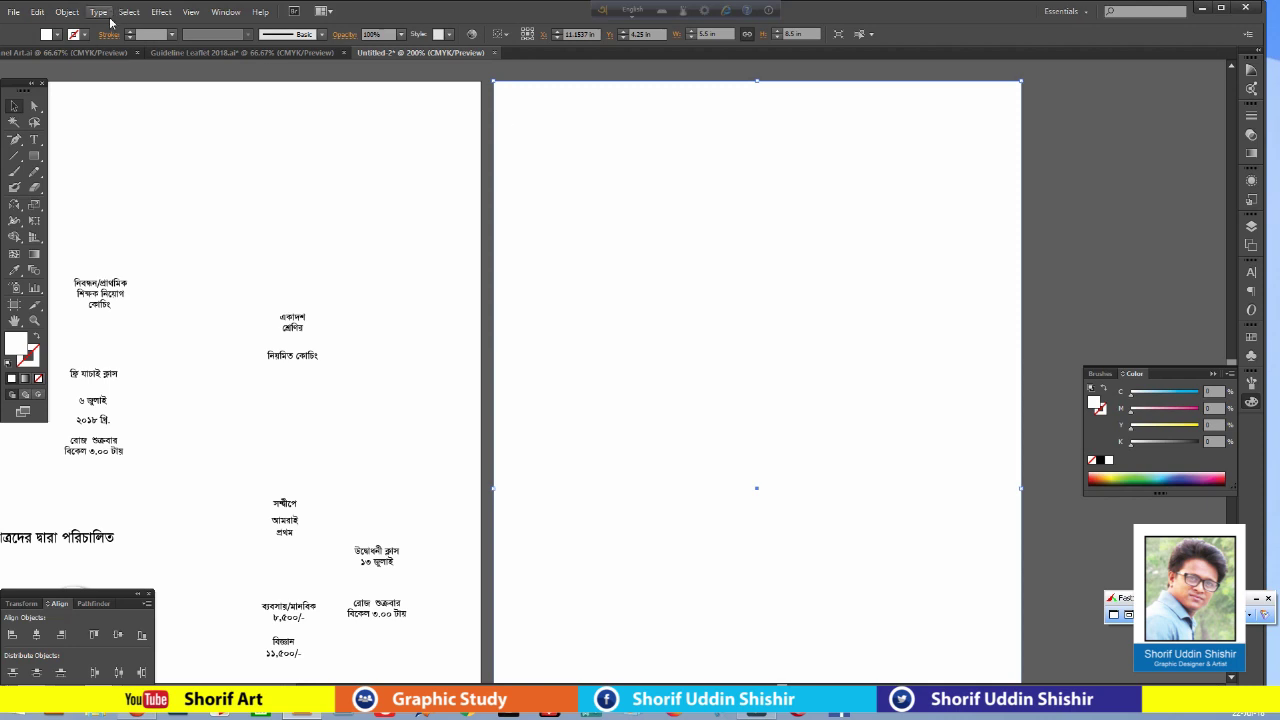
{"action": "left_click", "coordinate": [67, 12]}
{"action": "mouse_move", "coordinate": [136, 280]}
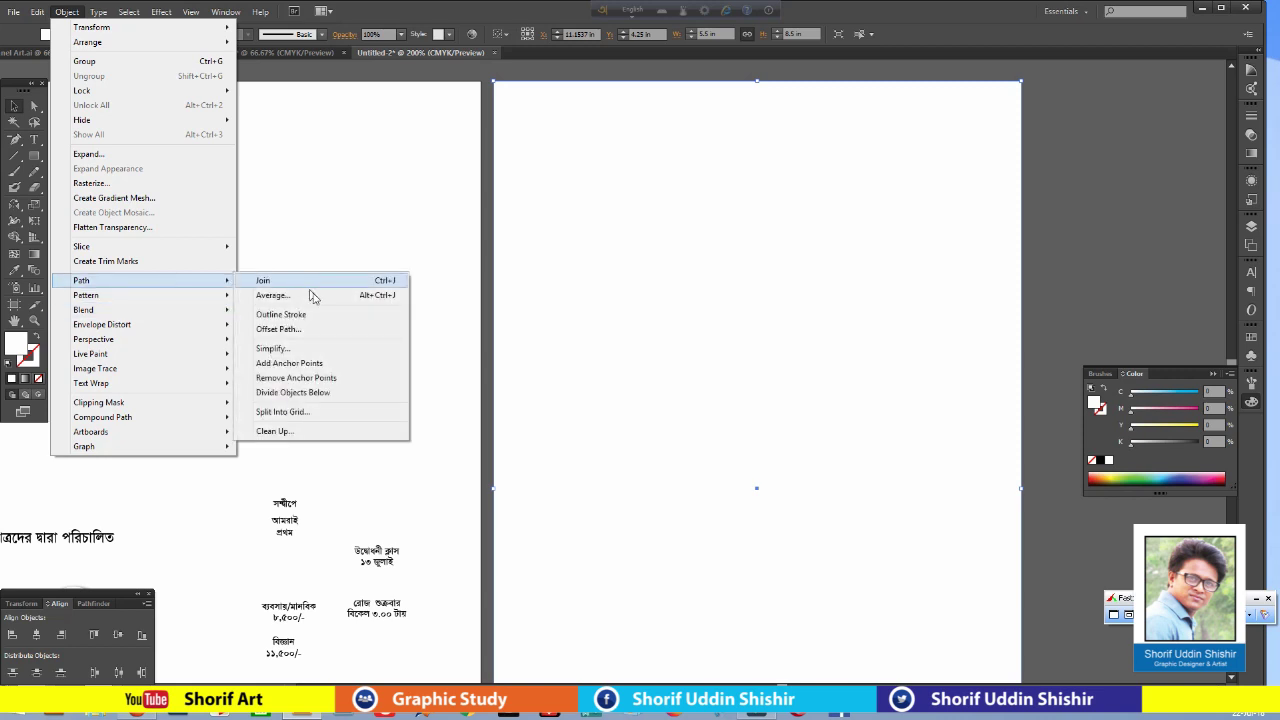
{"action": "left_click", "coordinate": [307, 335]}
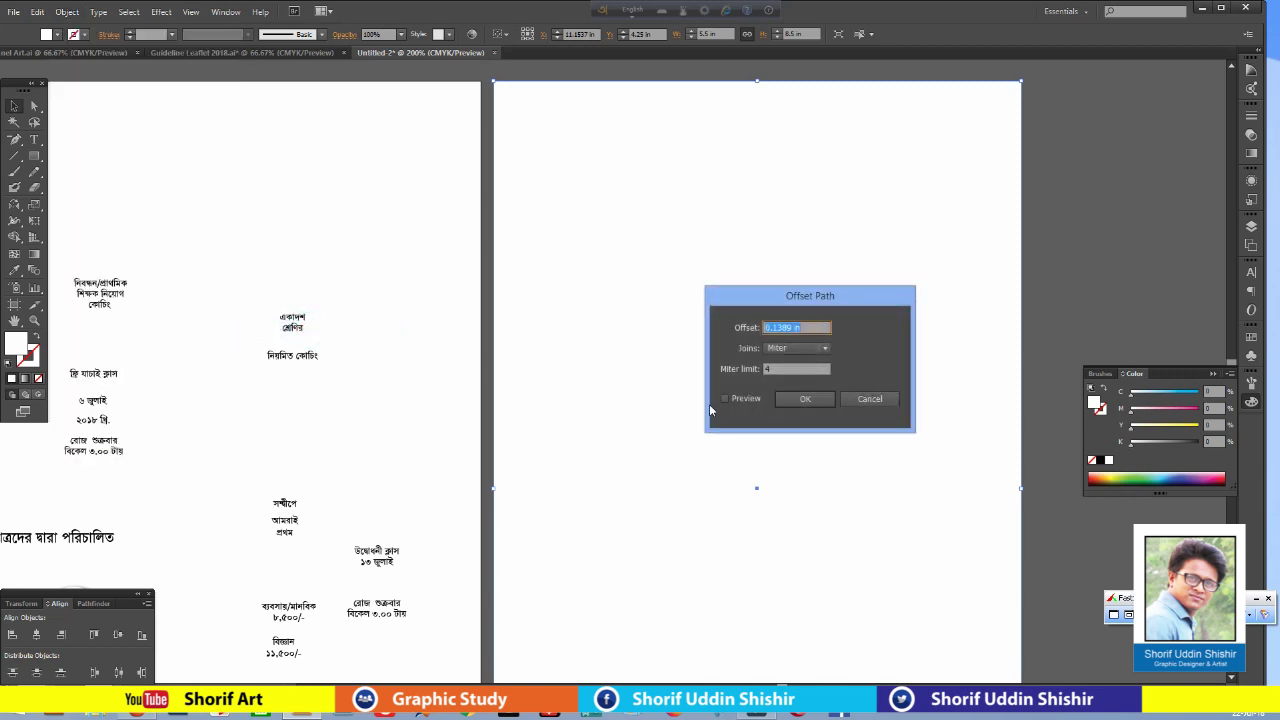
{"action": "left_click", "coordinate": [726, 399]}
{"action": "left_click", "coordinate": [732, 402]}
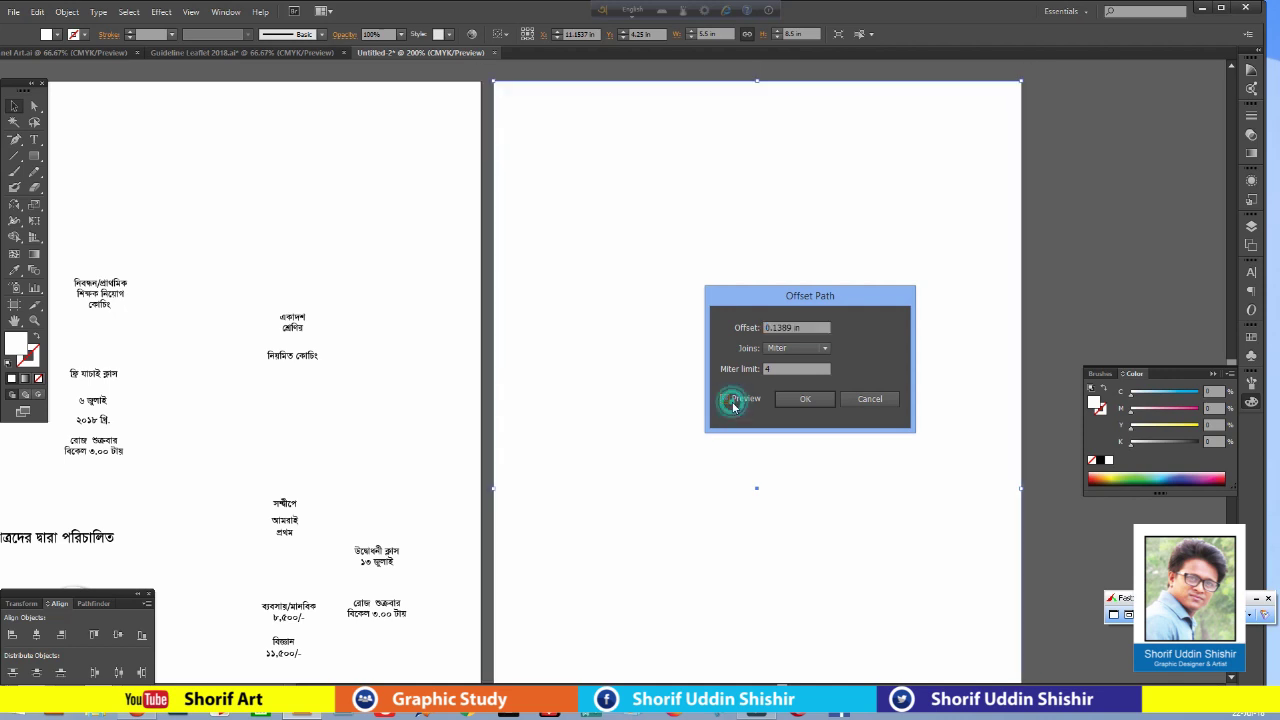
{"action": "left_click", "coordinate": [732, 402]}
{"action": "type", "text": "-0.25"}
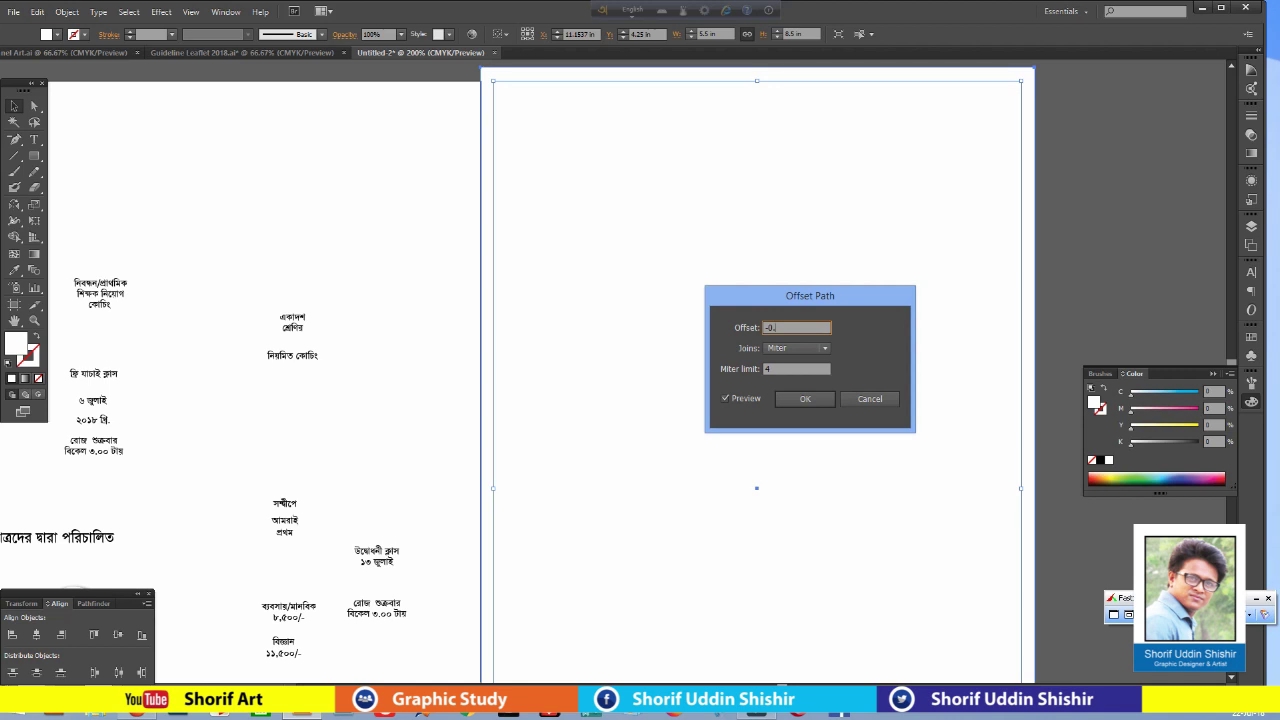
{"action": "left_click", "coordinate": [735, 398]}
{"action": "left_click", "coordinate": [735, 398]}
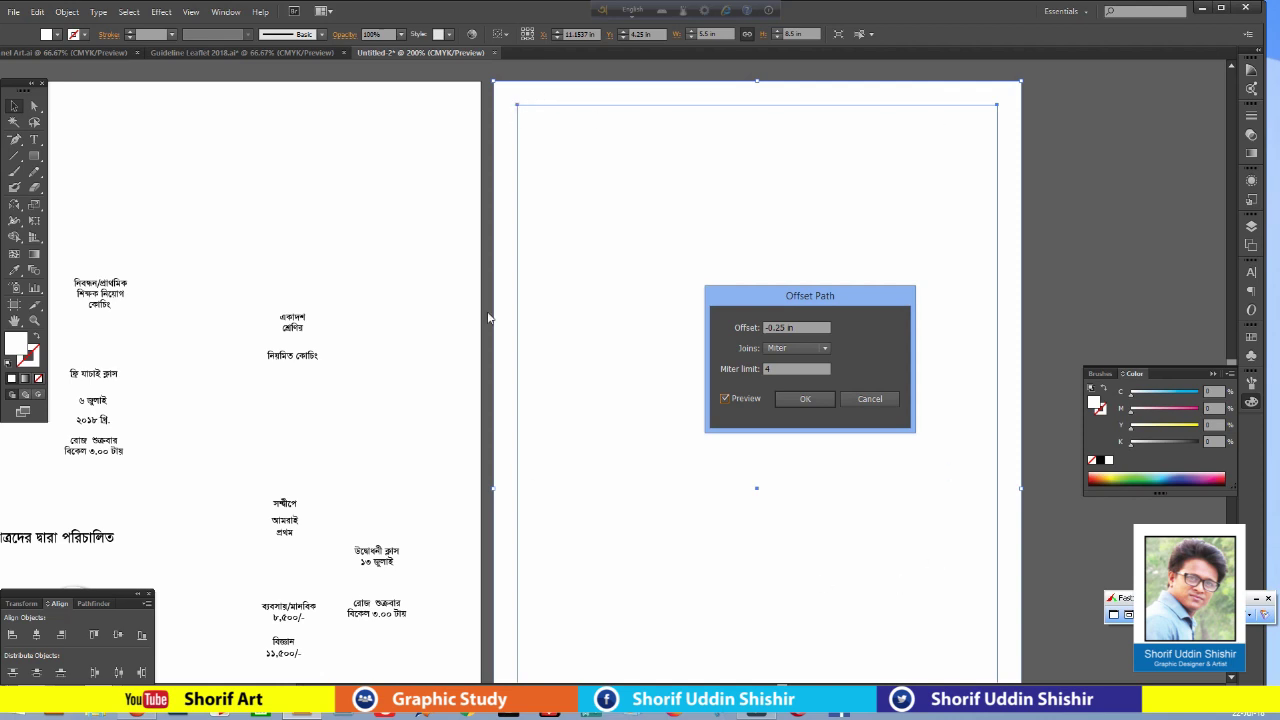
{"action": "left_click", "coordinate": [815, 400]}
{"action": "left_click", "coordinate": [1163, 143]}
Give the inner margin rectangle a black outline with no fill.
{"action": "left_click", "coordinate": [913, 212]}
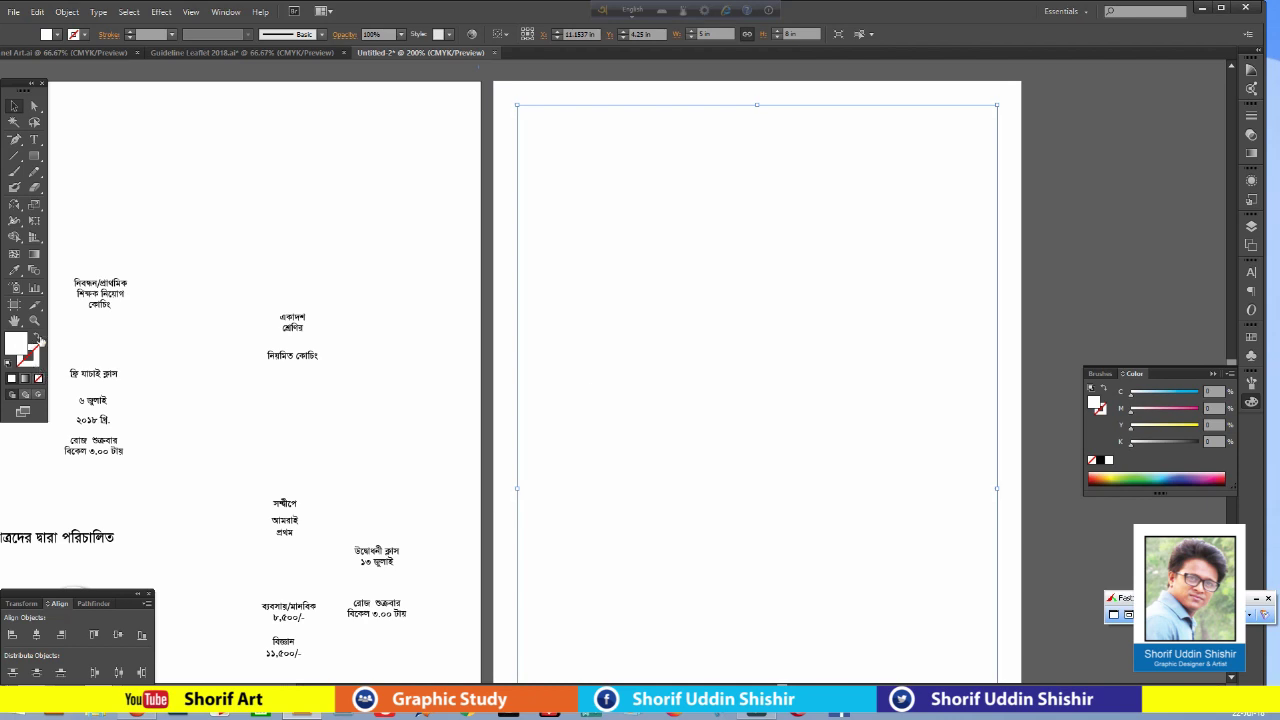
{"action": "left_click", "coordinate": [40, 341]}
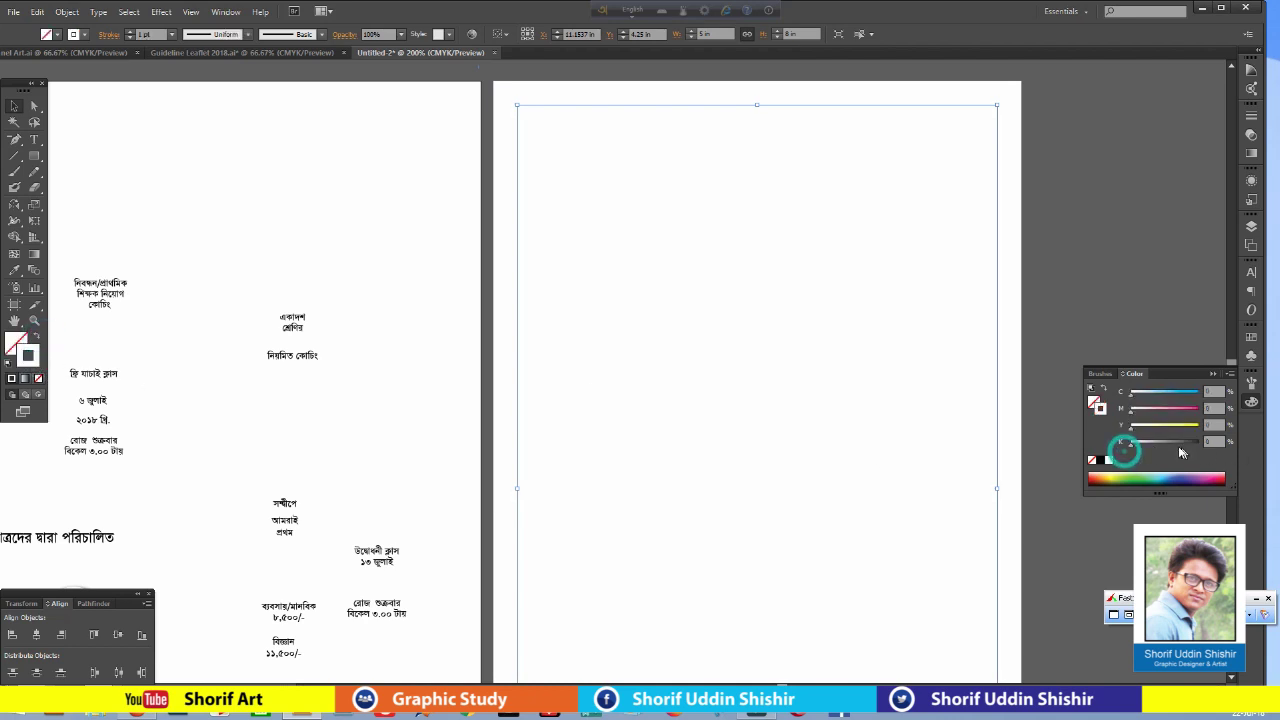
{"action": "left_click", "coordinate": [1166, 443]}
{"action": "left_click", "coordinate": [1090, 191]}
{"action": "left_click", "coordinate": [1017, 103]}
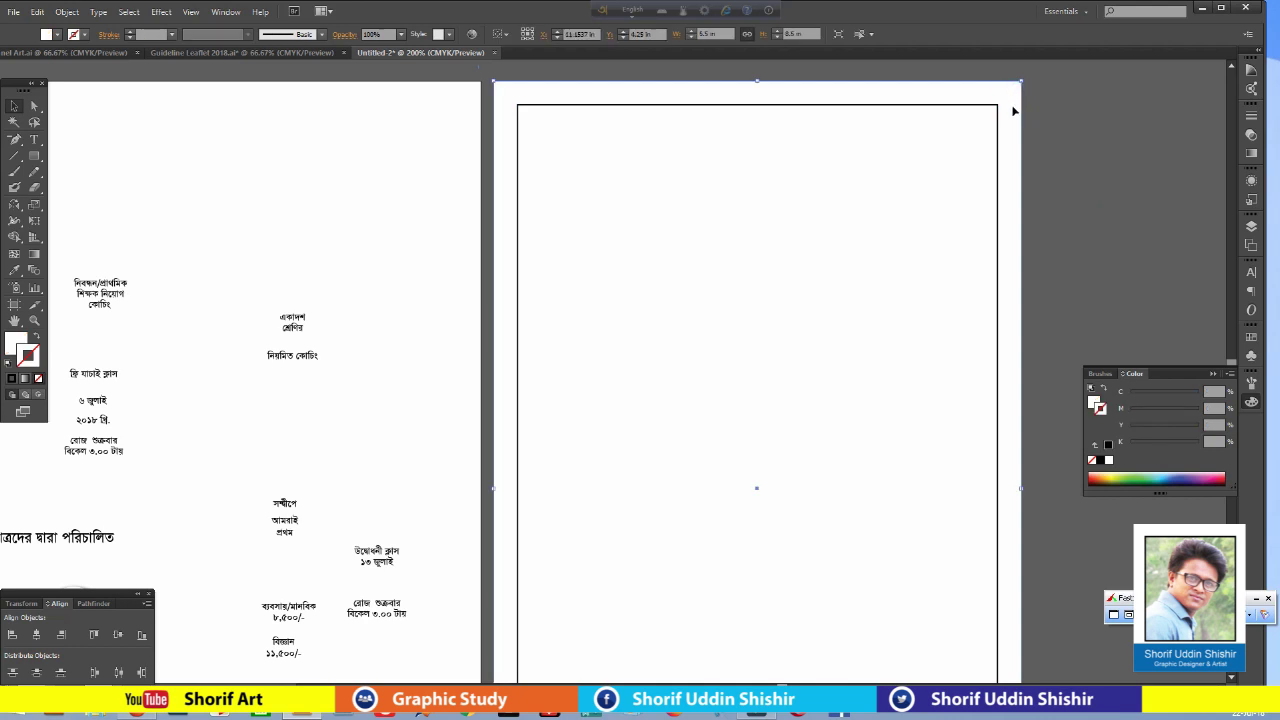
{"action": "left_click", "coordinate": [997, 104]}
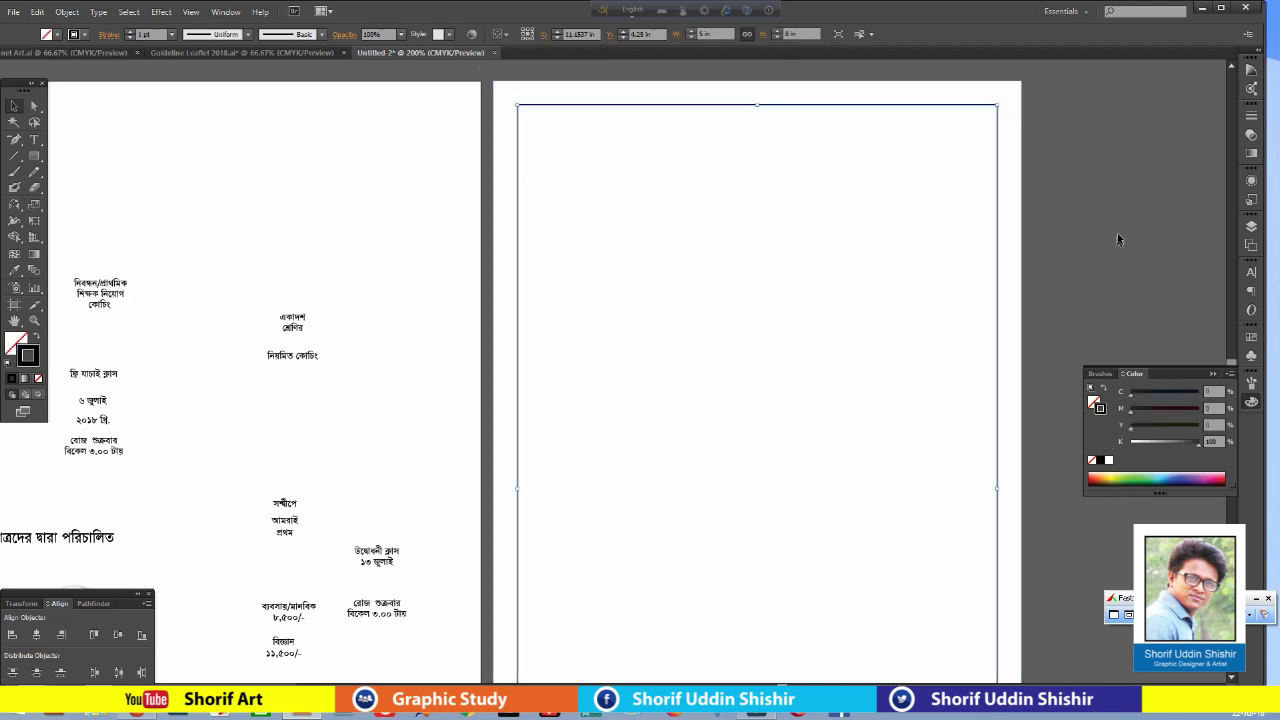
{"action": "left_click", "coordinate": [1132, 157]}
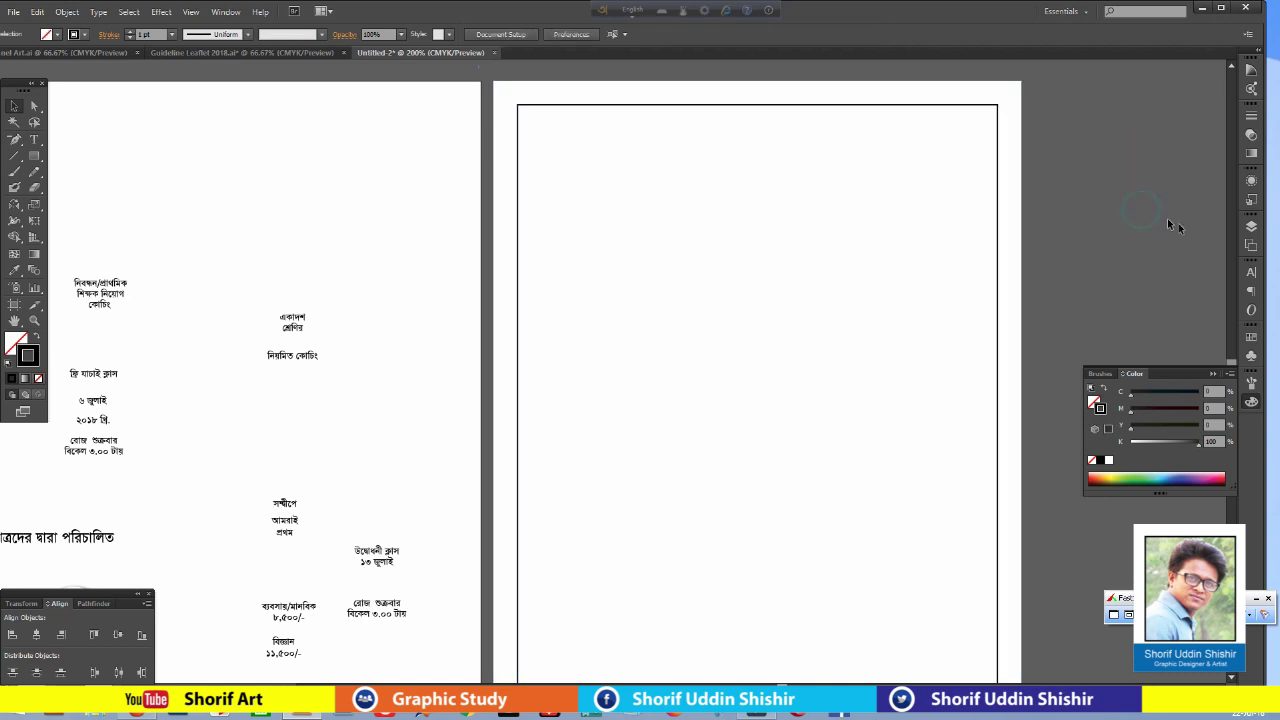
Place the student photo, then delete the oversized placement.
{"action": "left_click", "coordinate": [13, 12]}
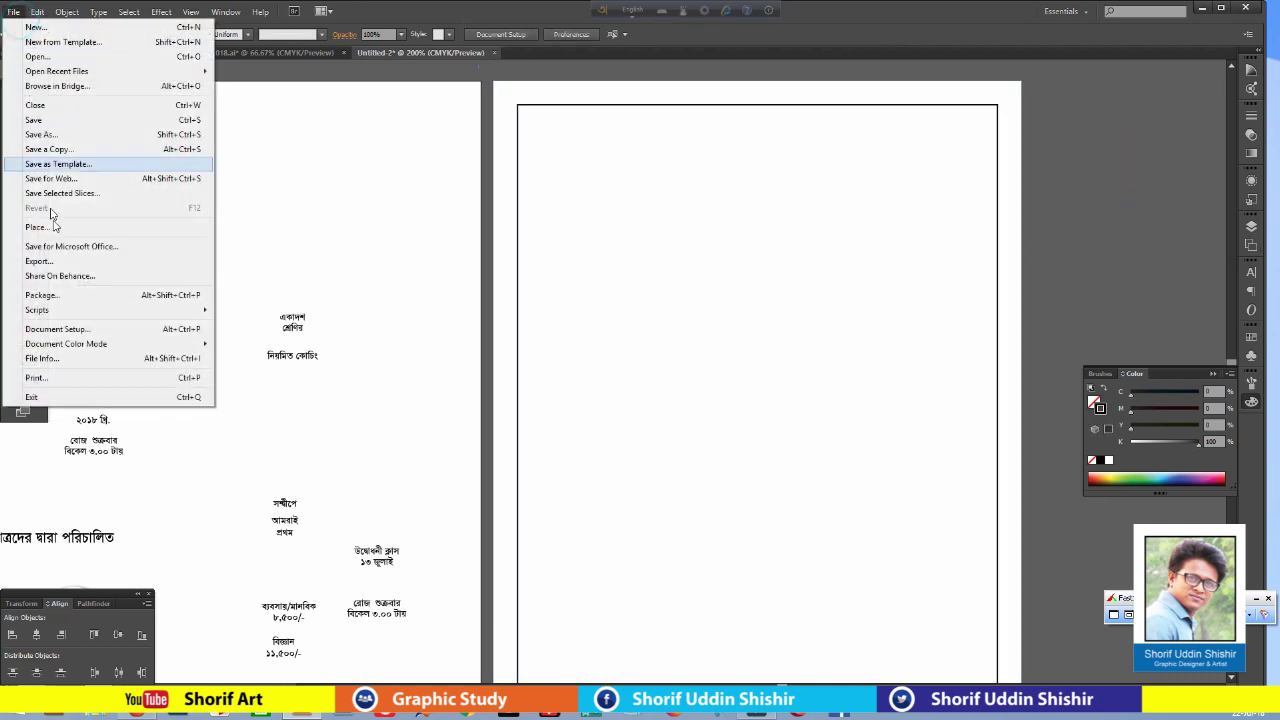
{"action": "left_click", "coordinate": [57, 228]}
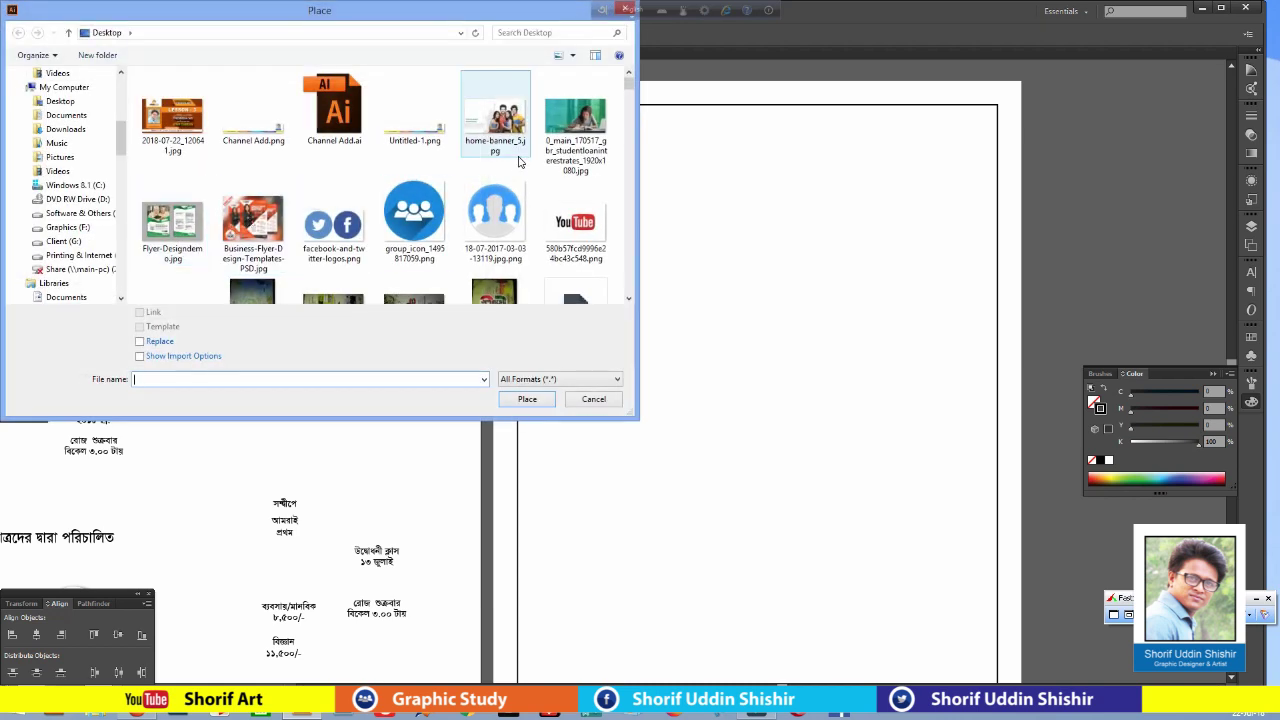
{"action": "left_click", "coordinate": [560, 130]}
{"action": "left_click", "coordinate": [544, 406]}
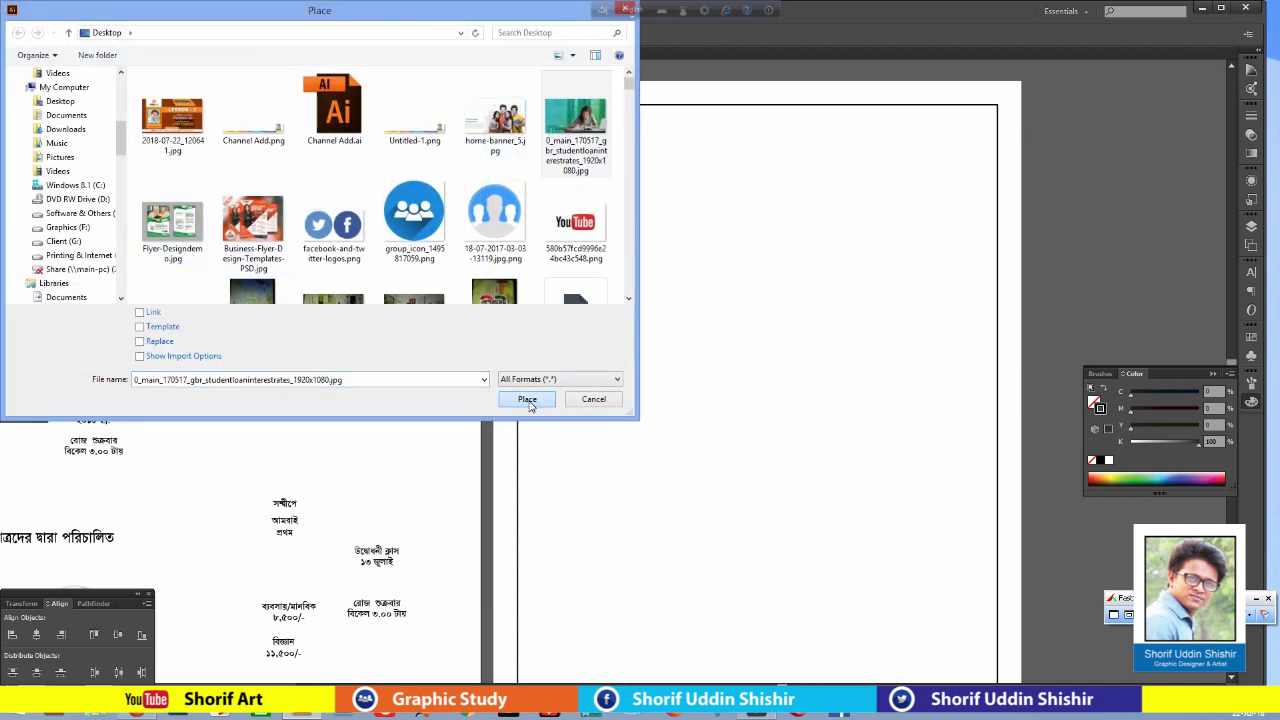
{"action": "left_click", "coordinate": [600, 155]}
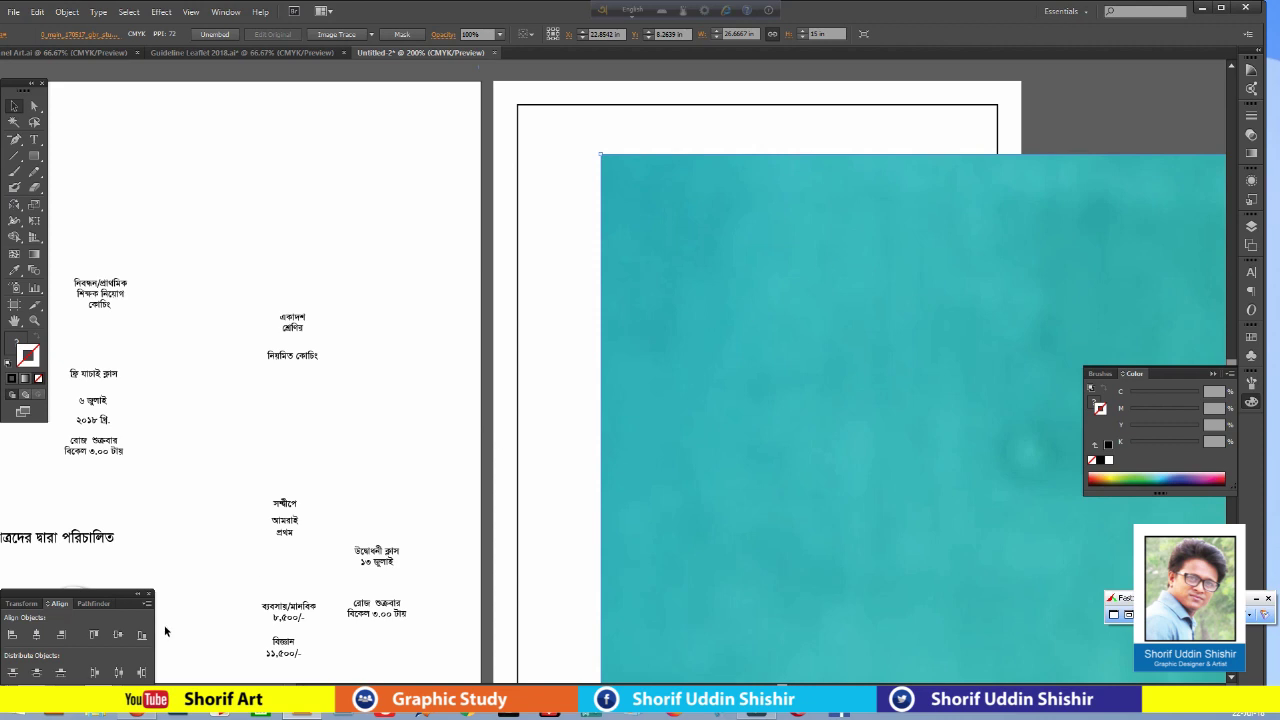
{"action": "left_click", "coordinate": [10, 604]}
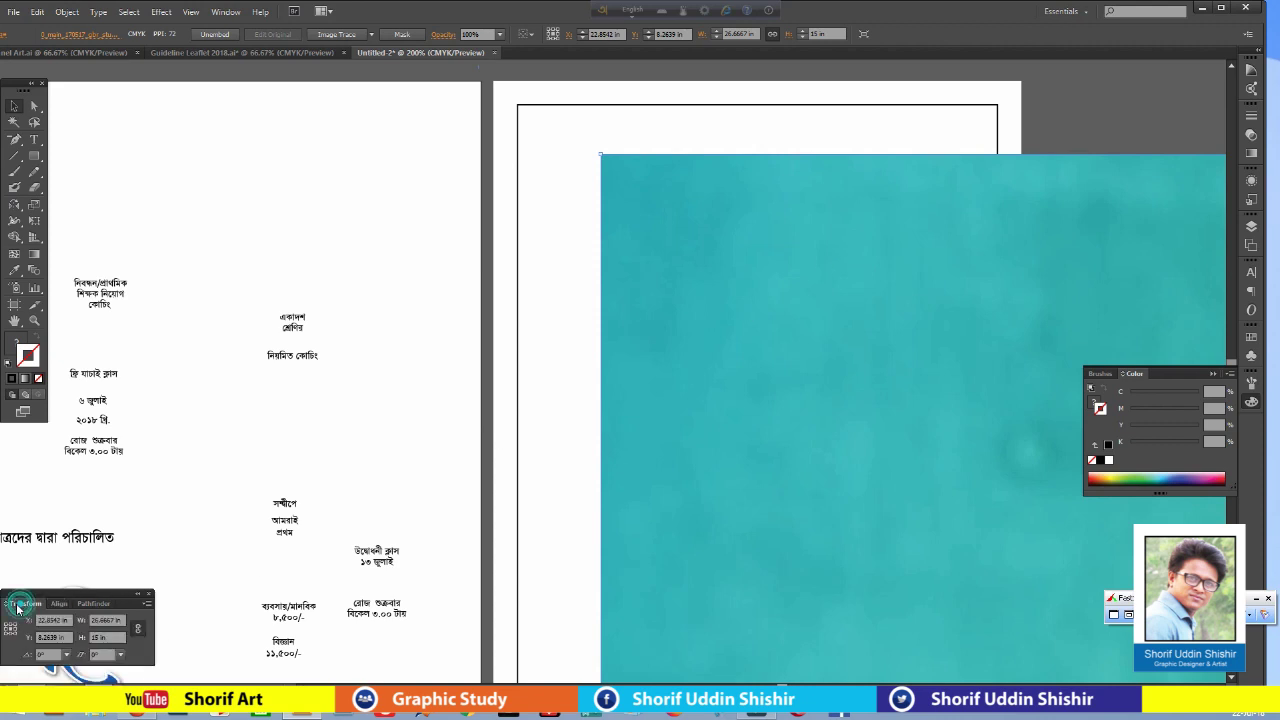
{"action": "left_click", "coordinate": [8, 625]}
{"action": "key", "text": "Delete"}
Place the student photo, embedded, at the page's top-left corner.
{"action": "left_click", "coordinate": [14, 12]}
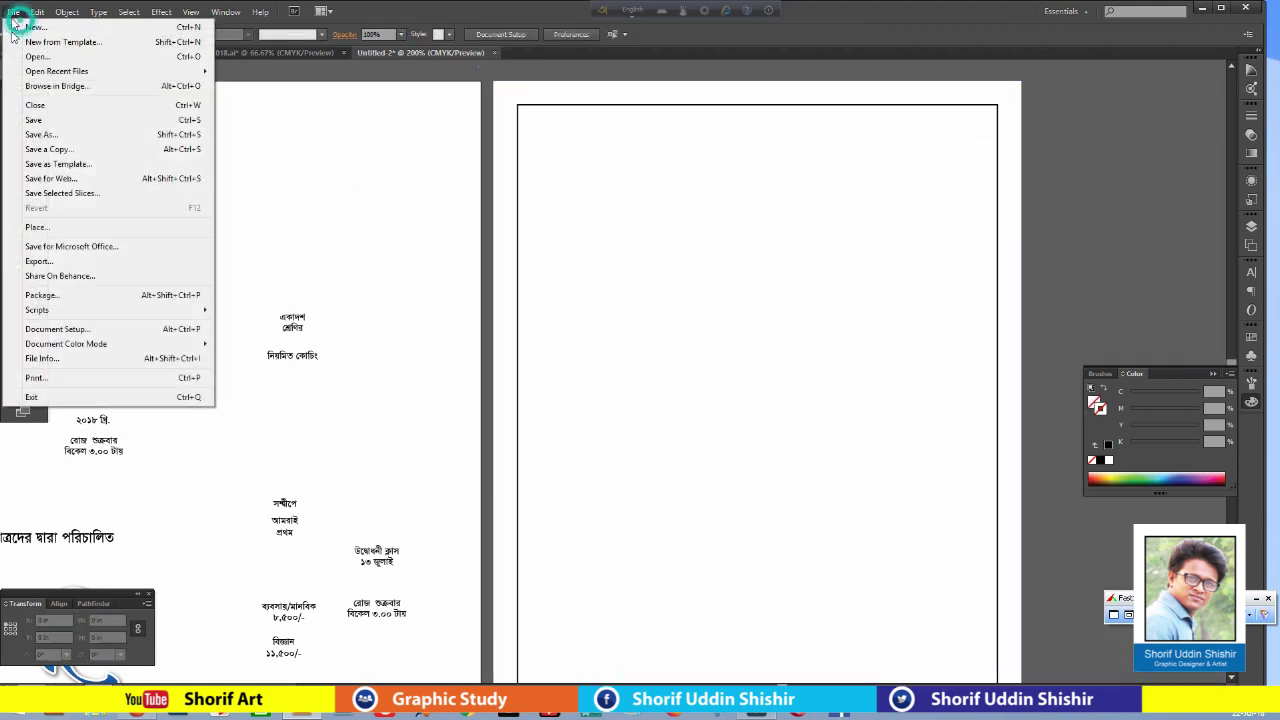
{"action": "left_click", "coordinate": [82, 228]}
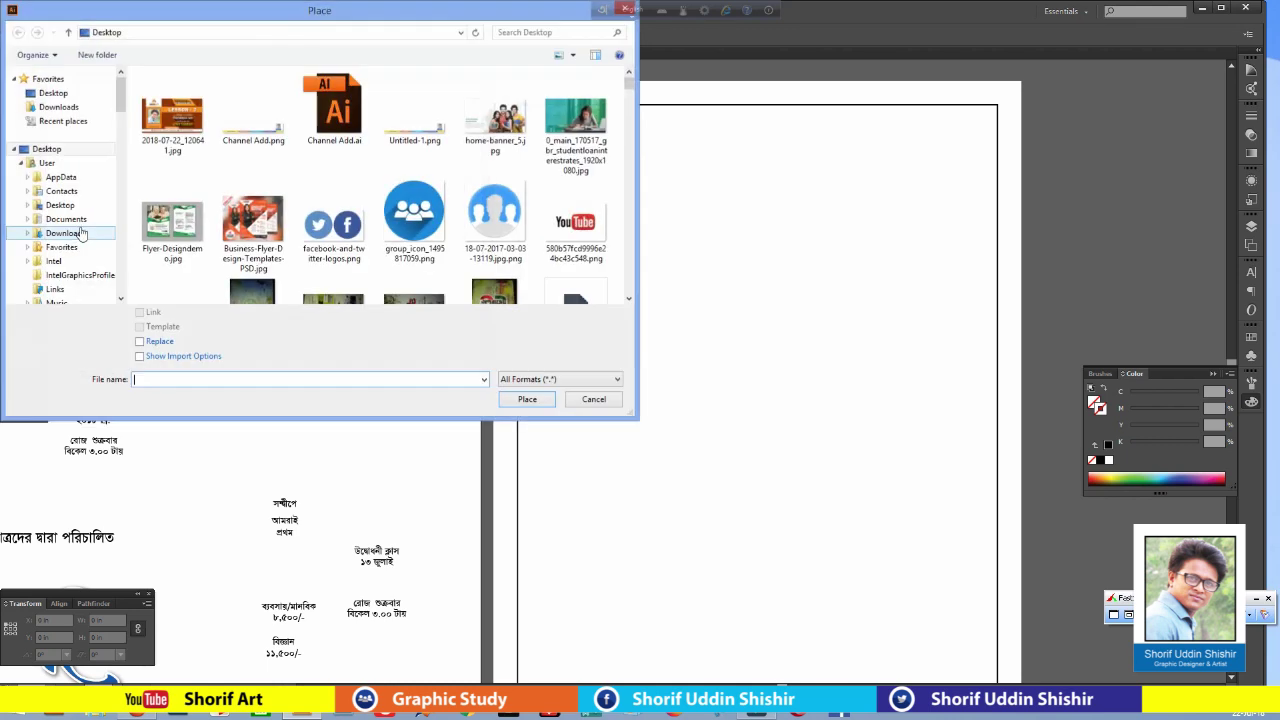
{"action": "left_click", "coordinate": [572, 130]}
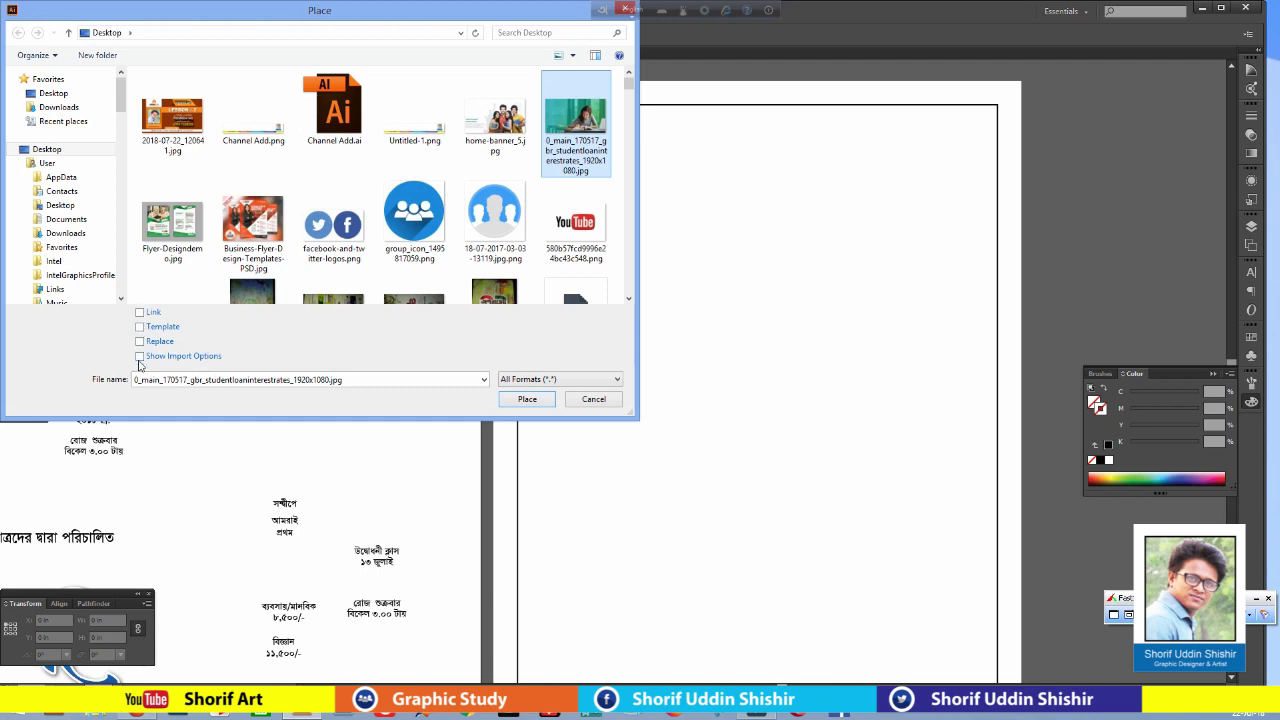
{"action": "left_click", "coordinate": [140, 313]}
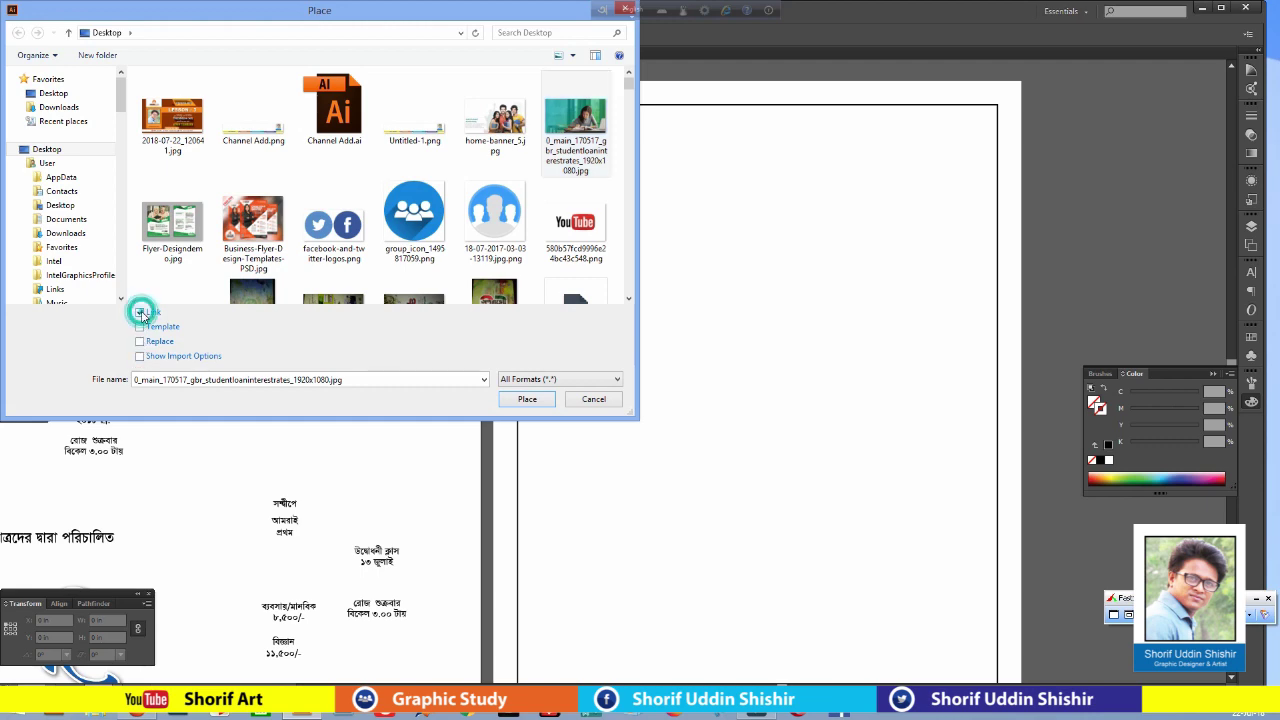
{"action": "left_click", "coordinate": [140, 313]}
{"action": "left_click", "coordinate": [522, 400]}
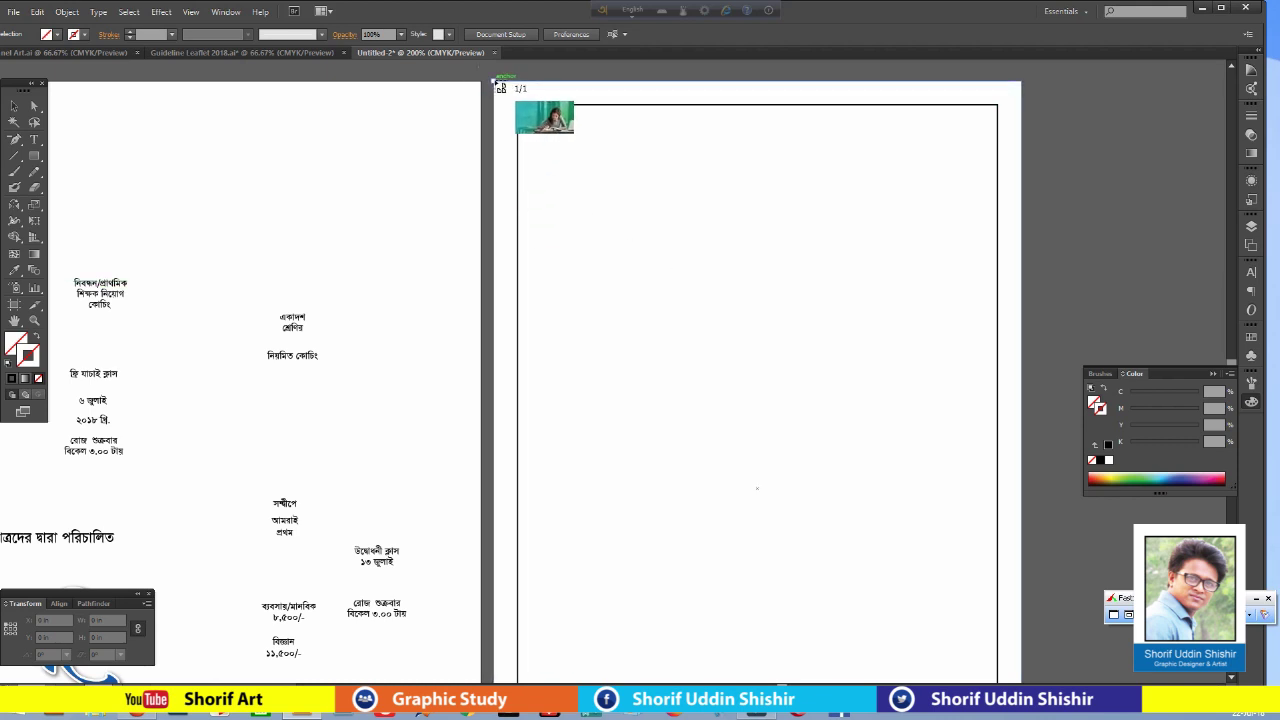
{"action": "left_click", "coordinate": [494, 80]}
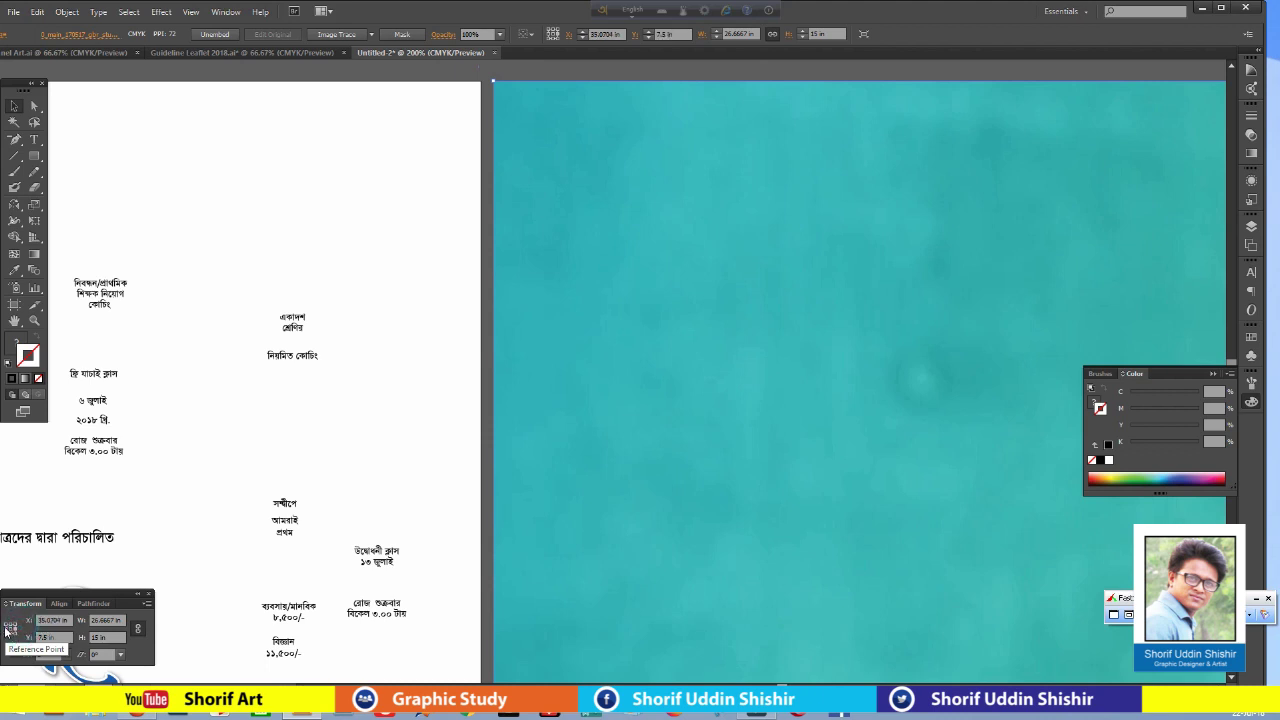
Resize the header photo to 5.5 in wide from the top-left reference point.
{"action": "left_click", "coordinate": [6, 626]}
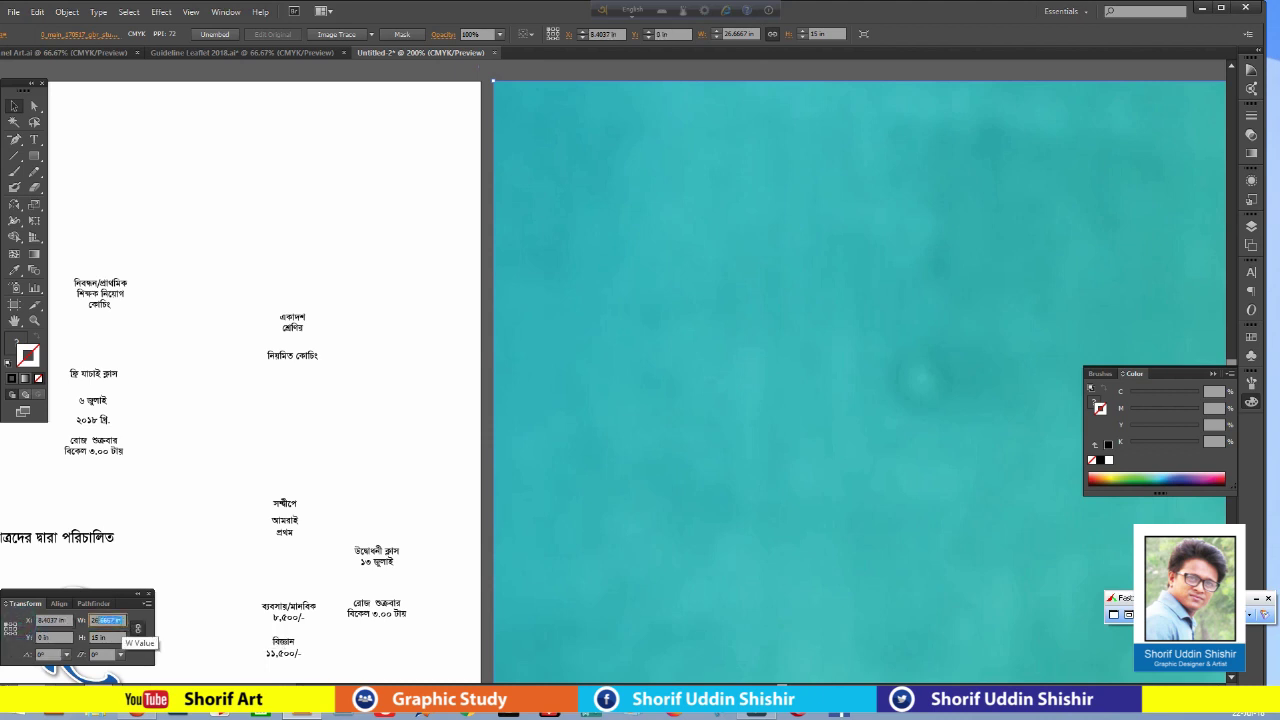
{"action": "left_click", "coordinate": [108, 620]}
{"action": "type", "text": "5.5"}
{"action": "left_click", "coordinate": [471, 132]}
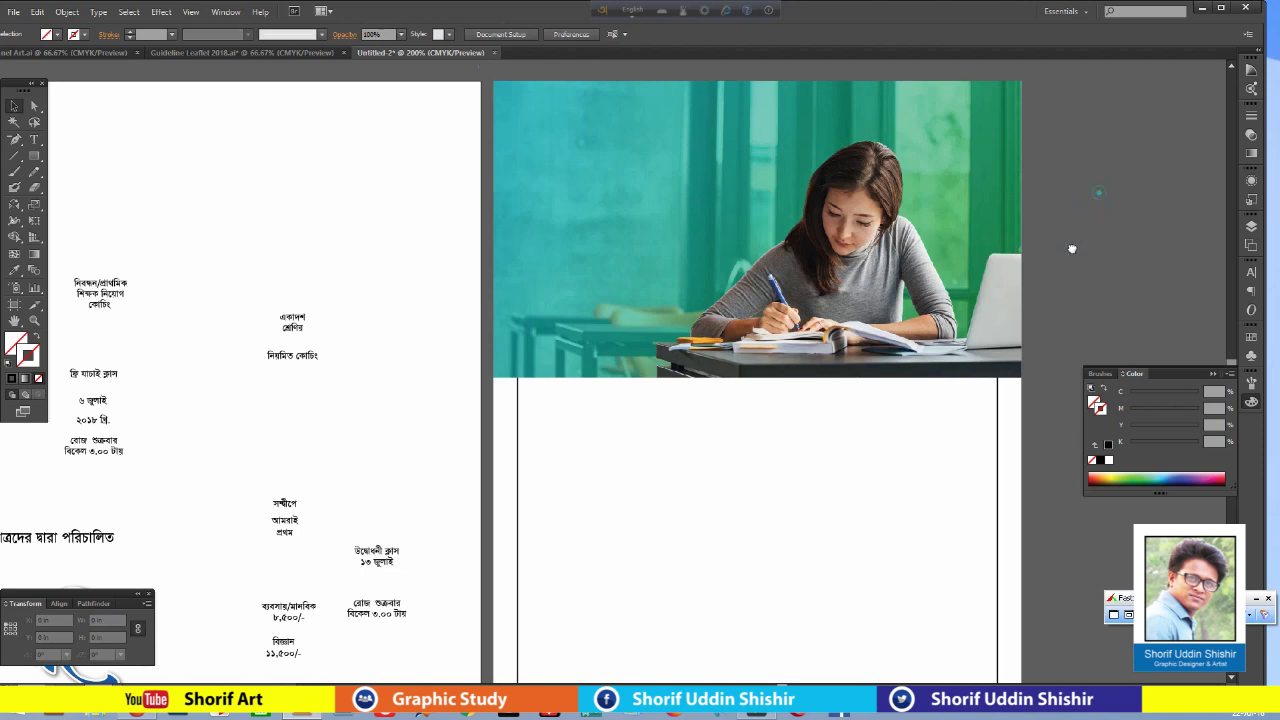
{"action": "left_click_drag", "start_coordinate": [1072, 248], "coordinate": [1089, 241]}
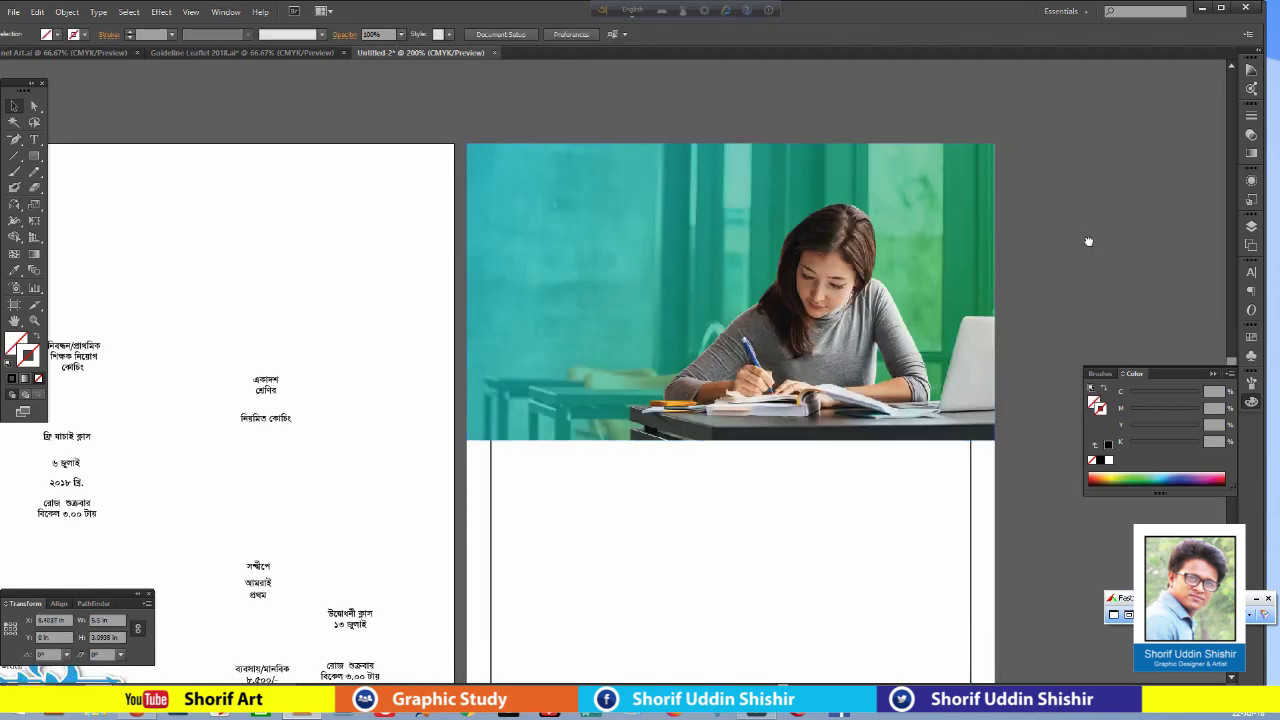
{"action": "scroll", "coordinate": [1089, 241], "scroll_direction": "down", "scroll_amount": 2}
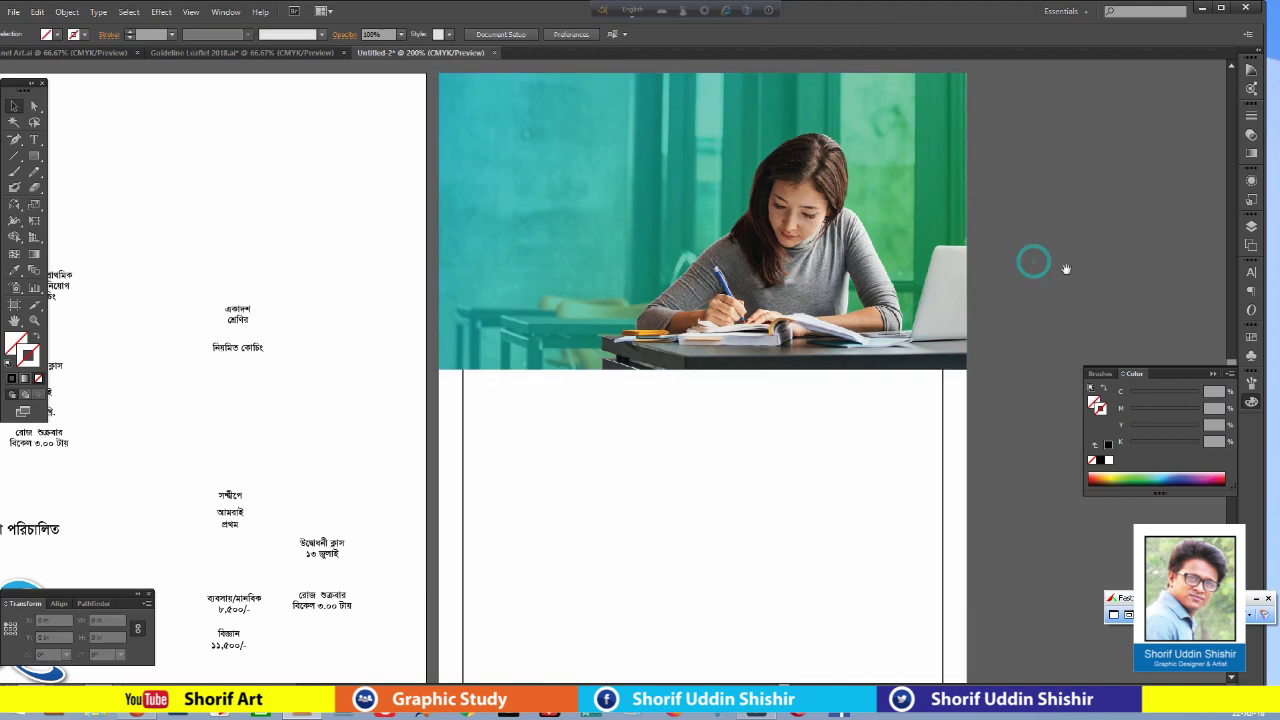
{"action": "left_click", "coordinate": [867, 328]}
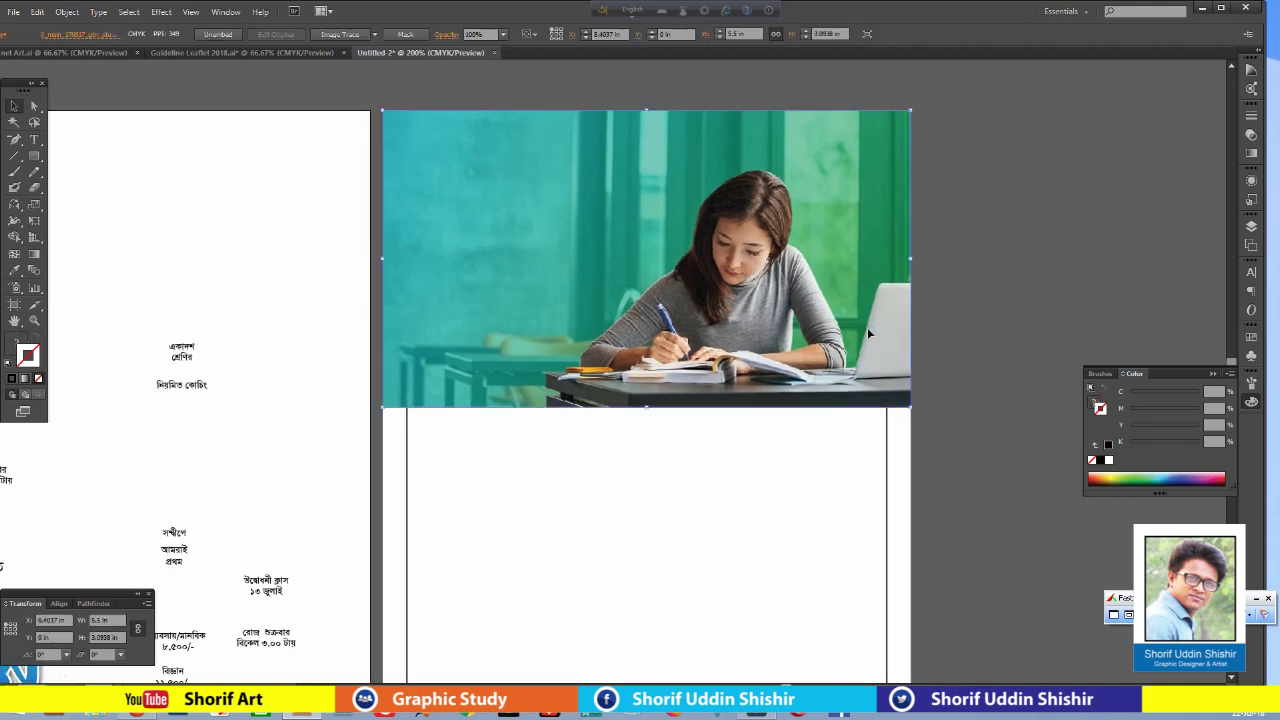
{"action": "left_click", "coordinate": [994, 271]}
{"action": "scroll", "coordinate": [1020, 271], "scroll_direction": "down", "scroll_amount": 2}
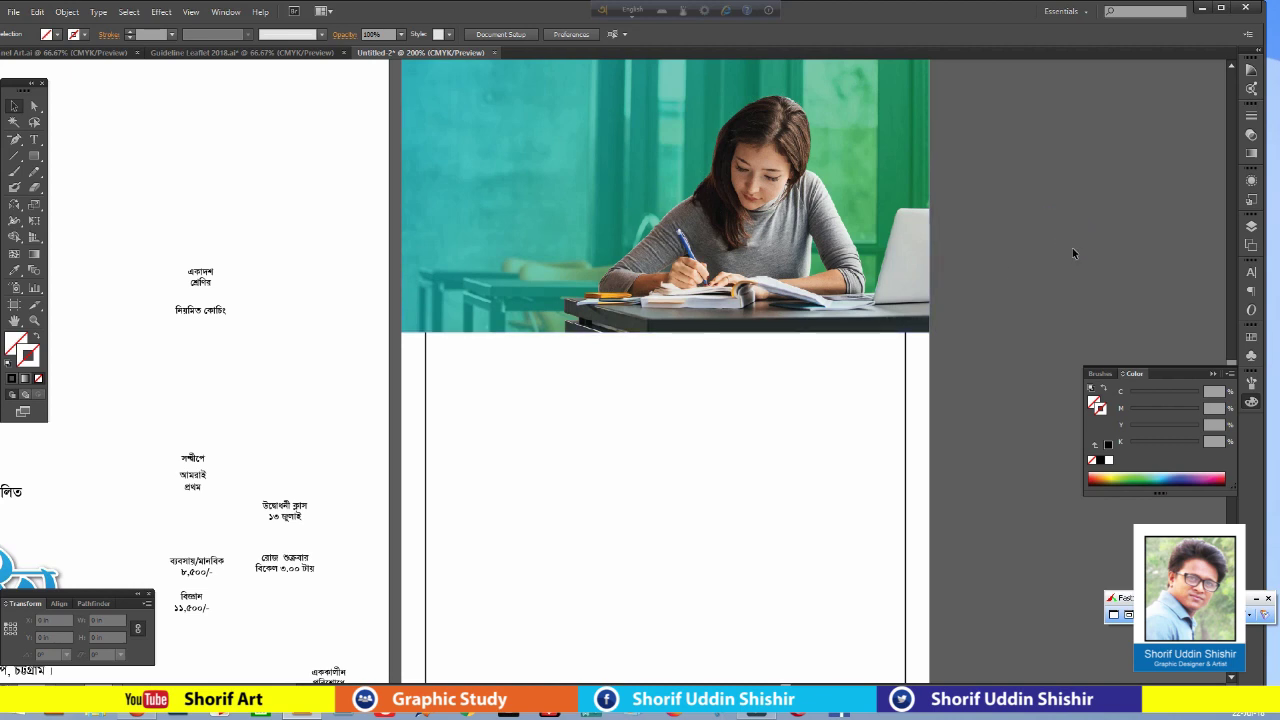
{"action": "left_click_drag", "start_coordinate": [1052, 184], "coordinate": [1052, 212]}
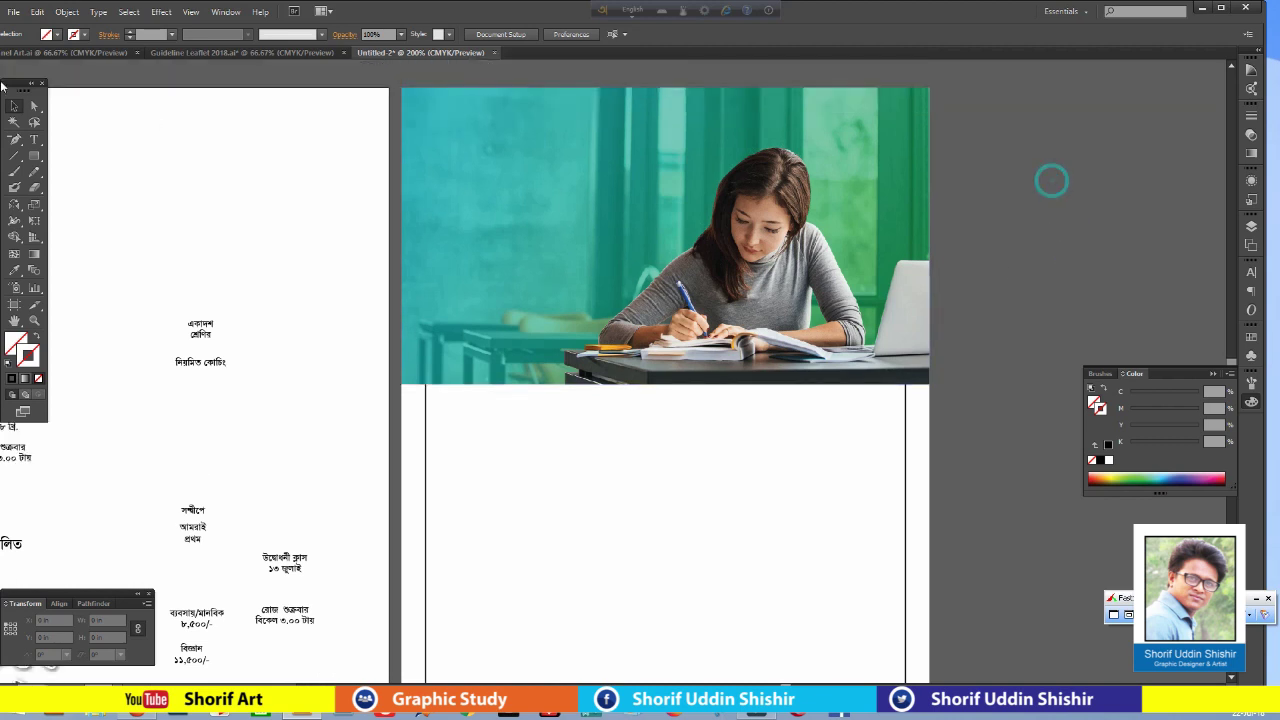
{"action": "left_click_drag", "start_coordinate": [14, 139], "coordinate": [50, 134]}
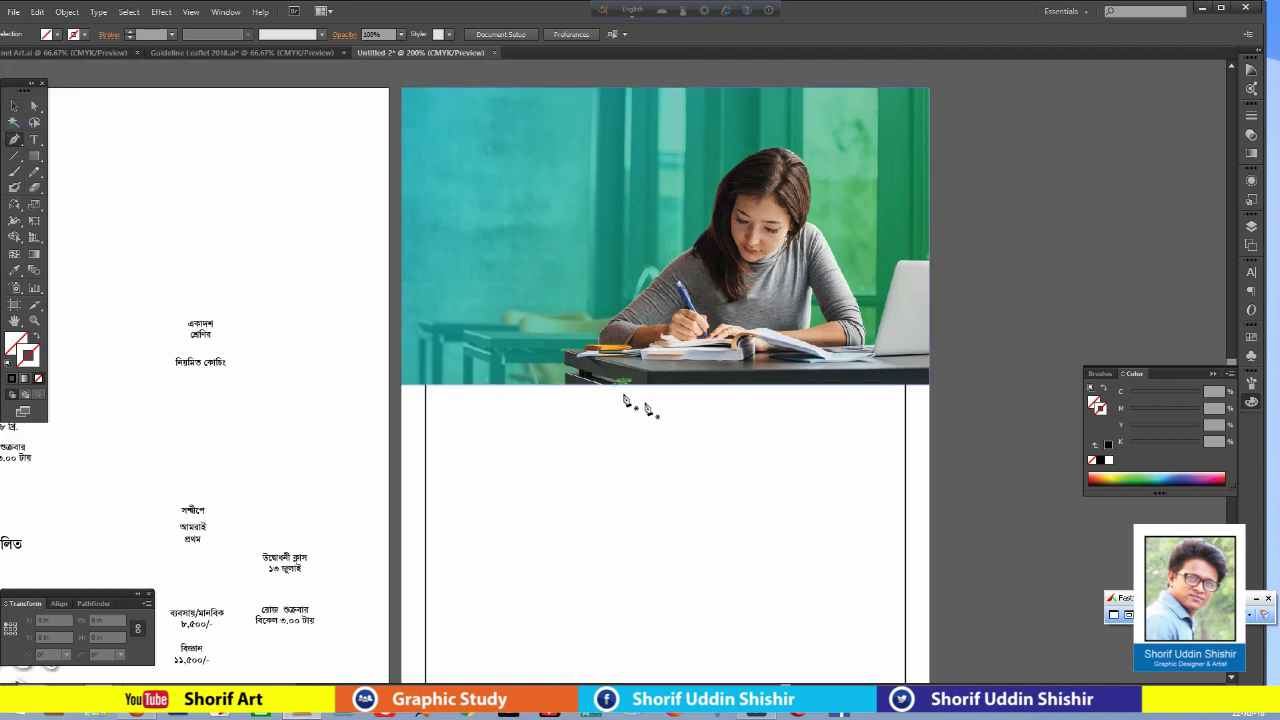
Draw a closed four-point shape across the photo's lower-left edge with the Pen tool.
{"action": "left_click", "coordinate": [405, 309]}
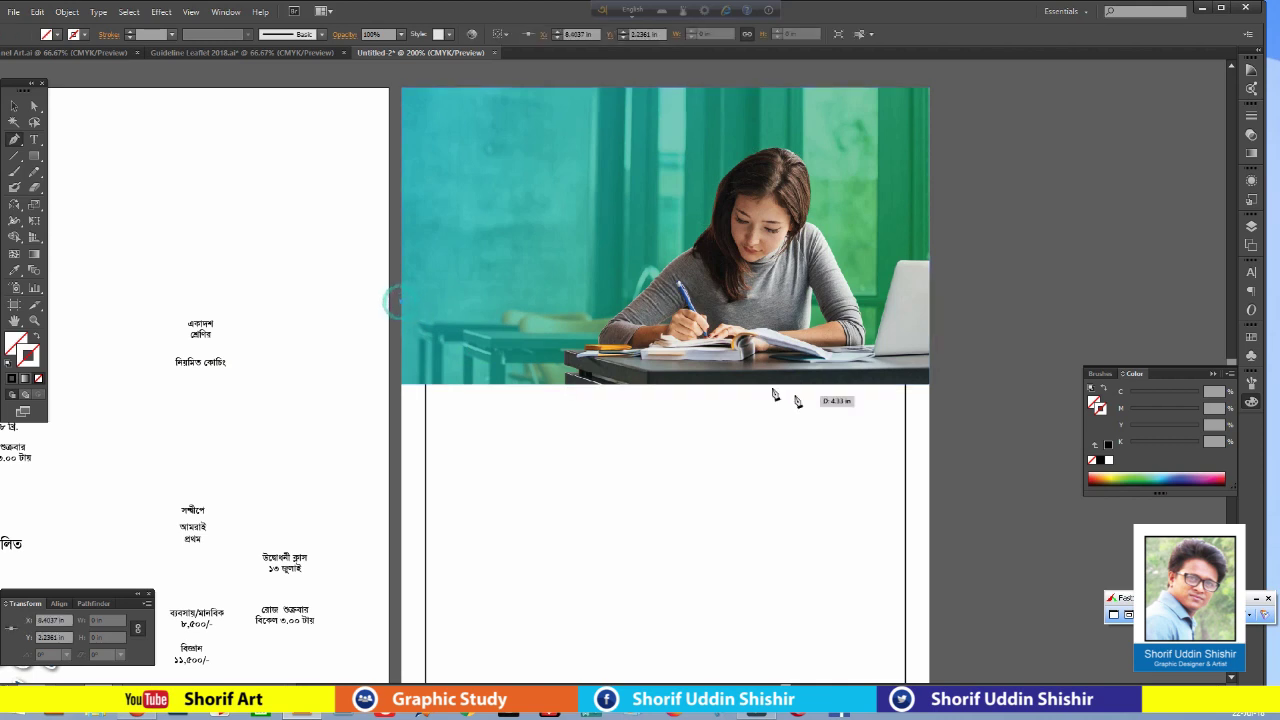
{"action": "left_click", "coordinate": [731, 383]}
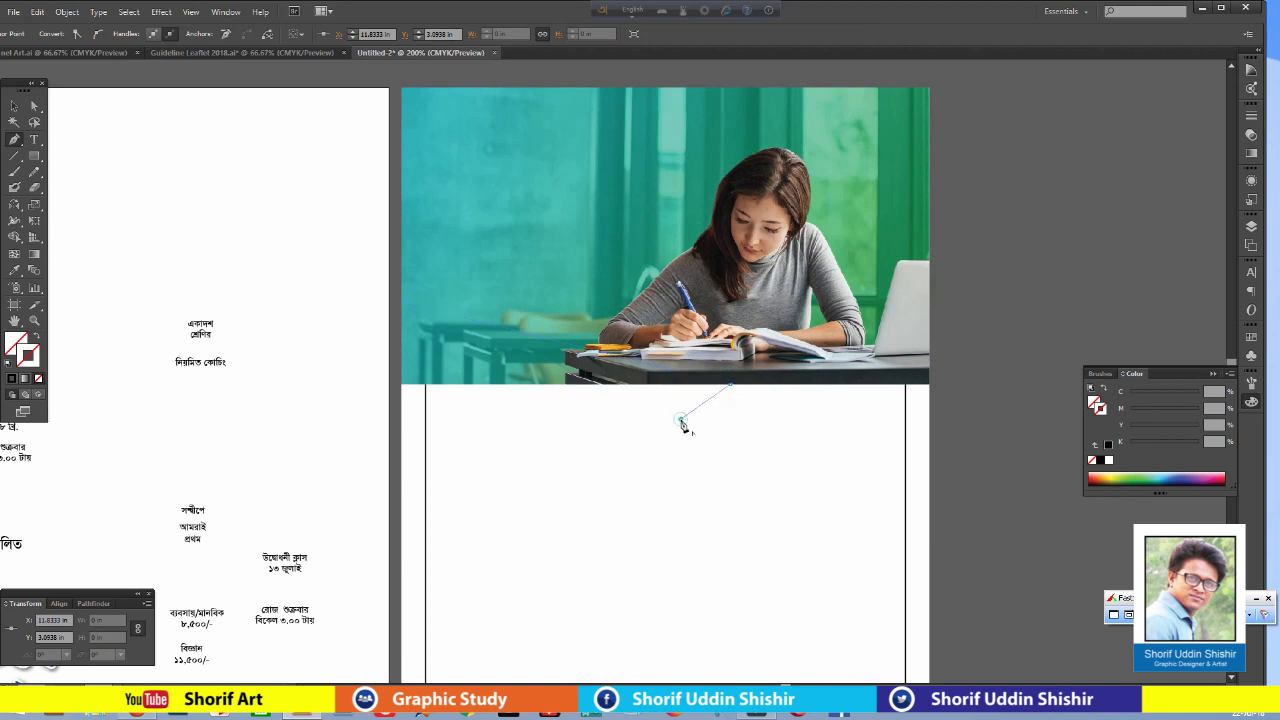
{"action": "left_click", "coordinate": [681, 419]}
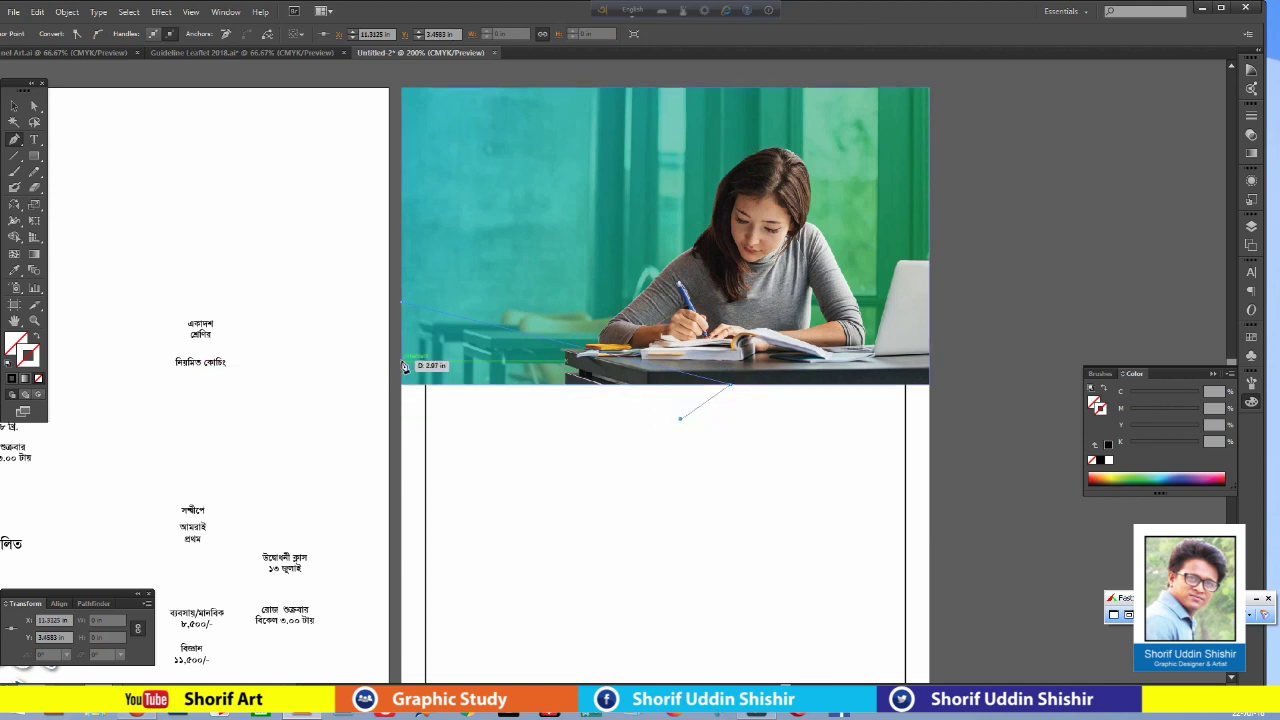
{"action": "left_click", "coordinate": [403, 366]}
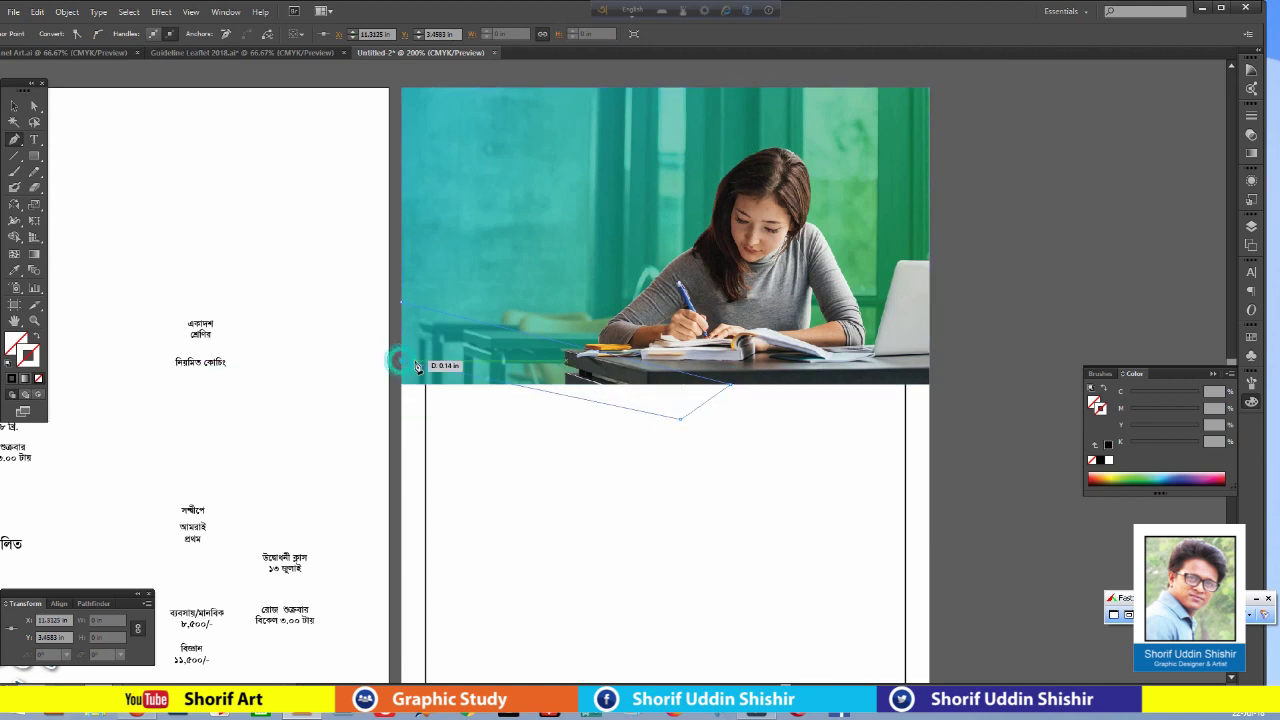
{"action": "left_click", "coordinate": [409, 308]}
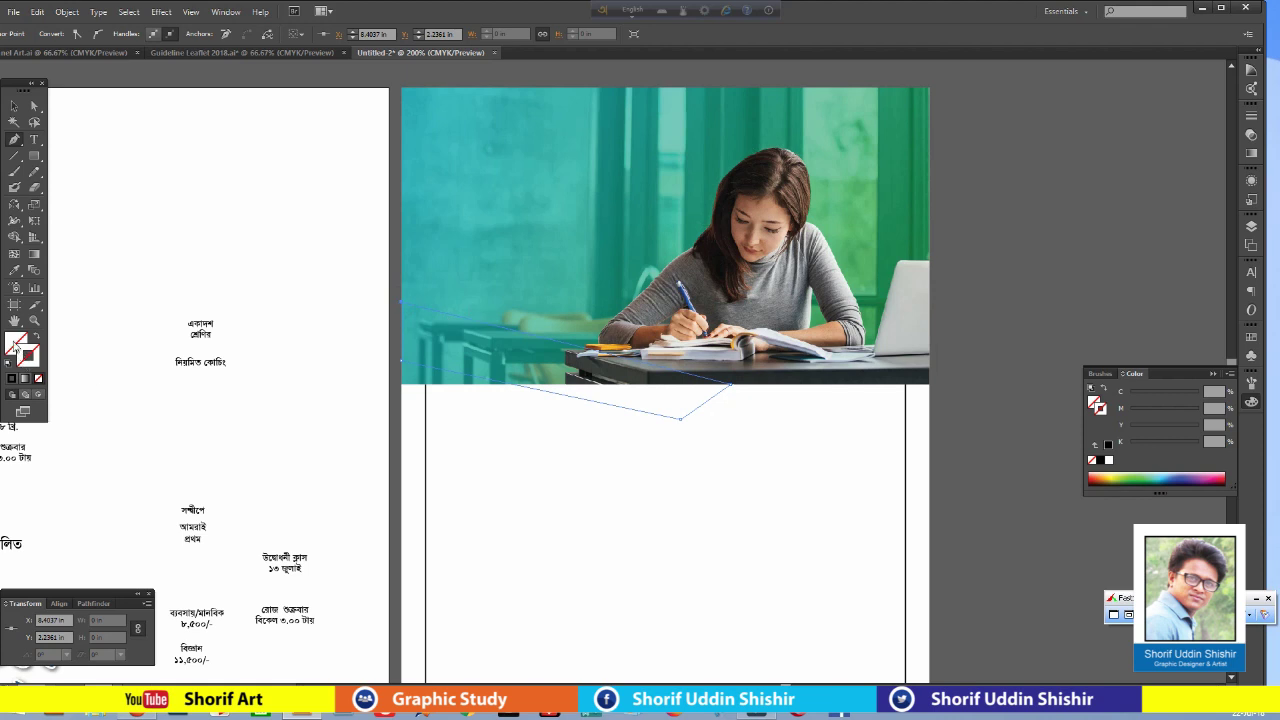
Fill the new shape with cyan.
{"action": "left_click", "coordinate": [12, 379]}
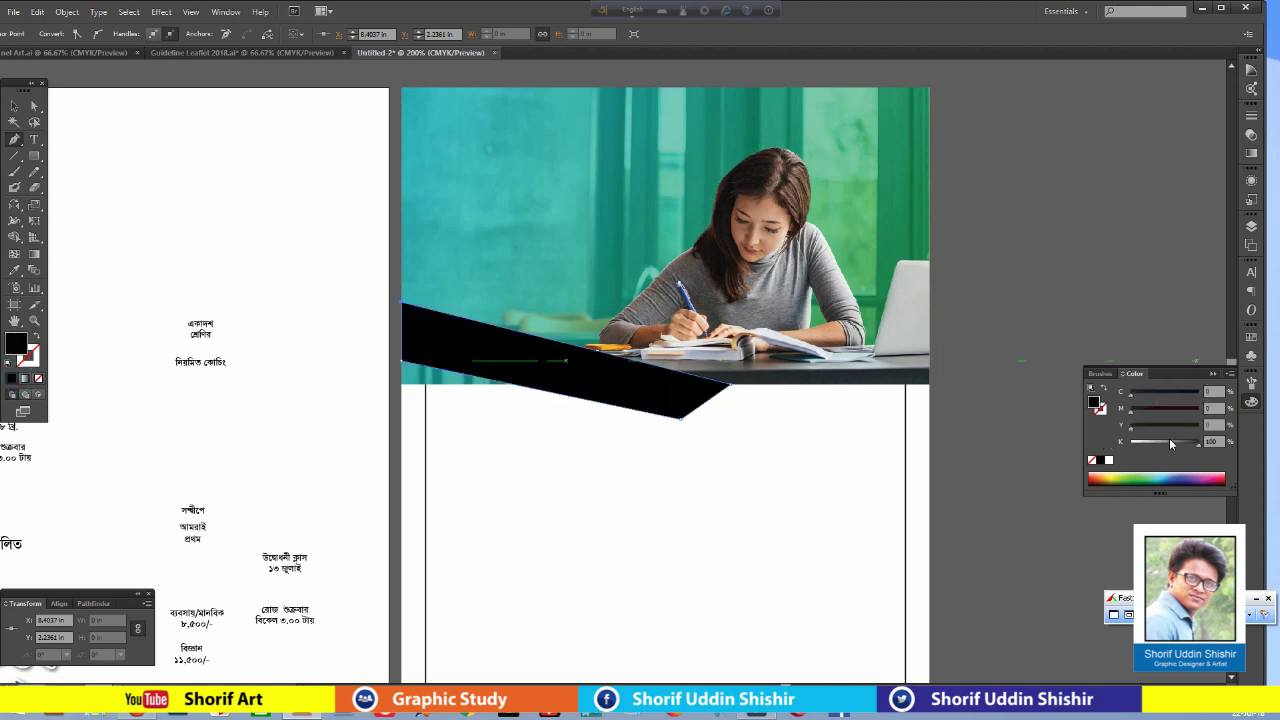
{"action": "left_click_drag", "start_coordinate": [1171, 443], "coordinate": [1128, 443]}
{"action": "mouse_move", "coordinate": [1150, 392]}
{"action": "left_mouse_down"}
{"action": "mouse_move", "coordinate": [1200, 392]}
{"action": "mouse_move", "coordinate": [1166, 398]}
{"action": "left_mouse_up"}
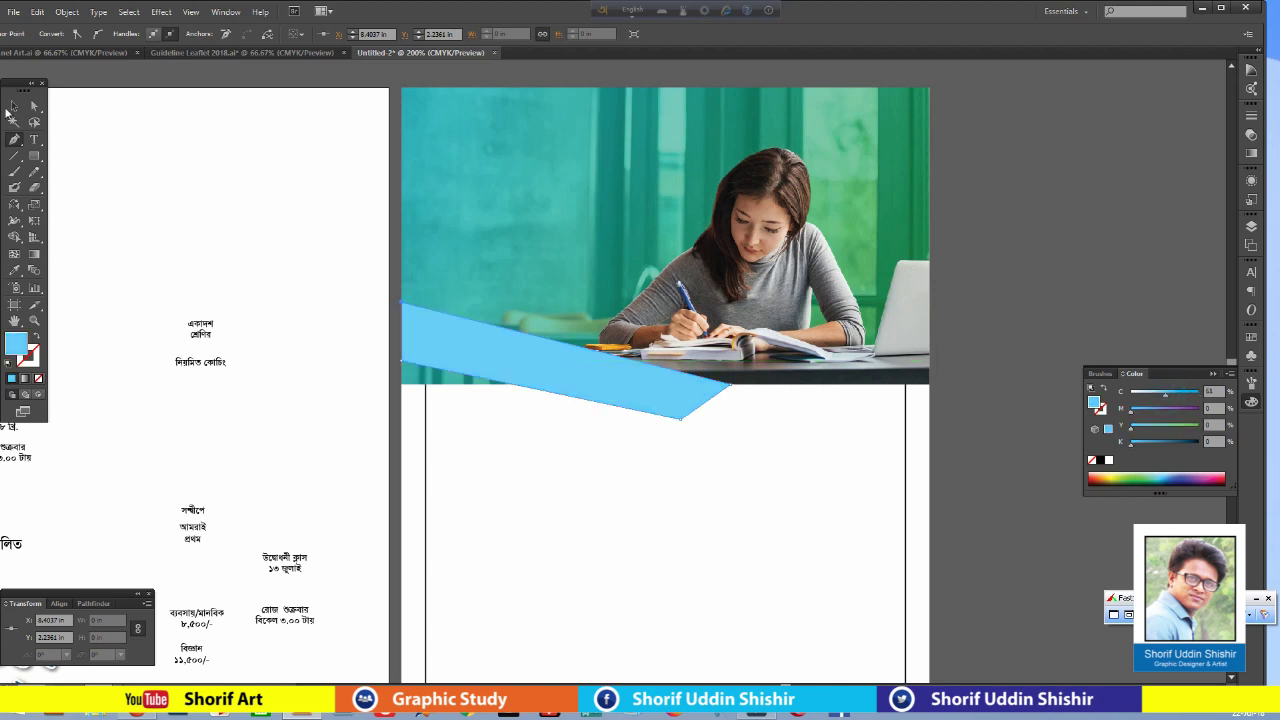
{"action": "left_click", "coordinate": [12, 107]}
{"action": "left_click", "coordinate": [980, 185]}
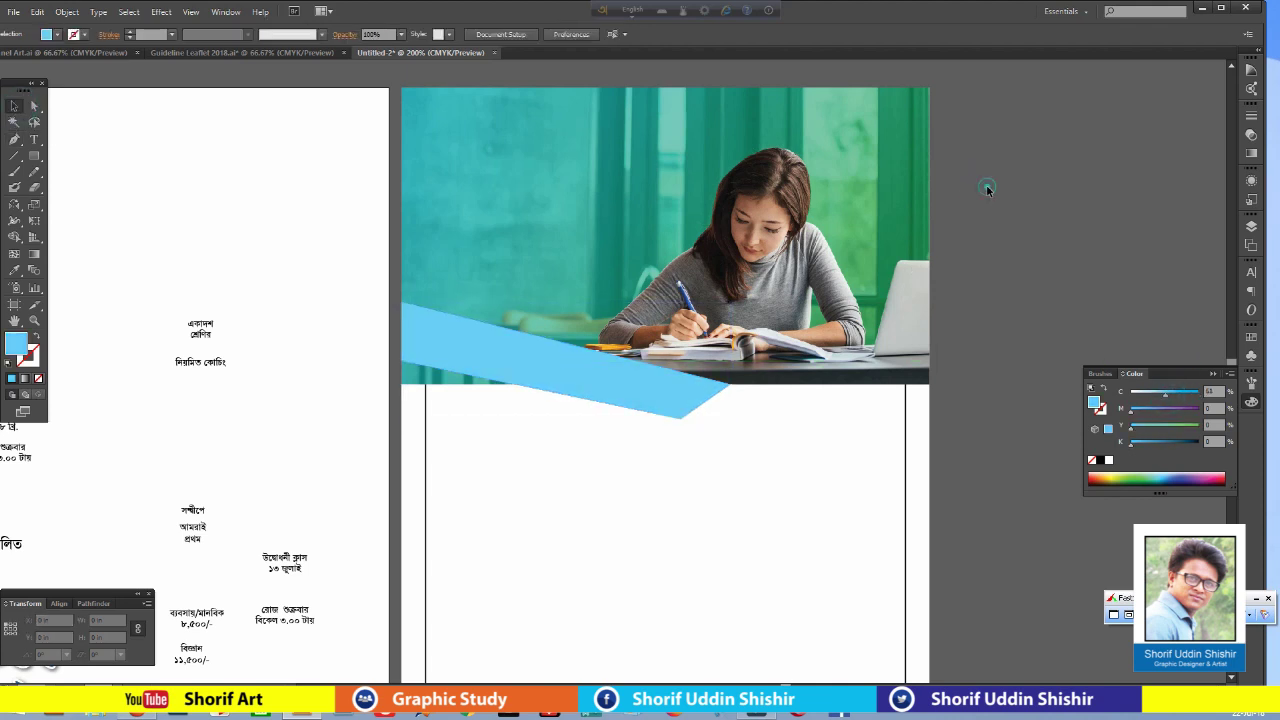
{"action": "left_click", "coordinate": [14, 139]}
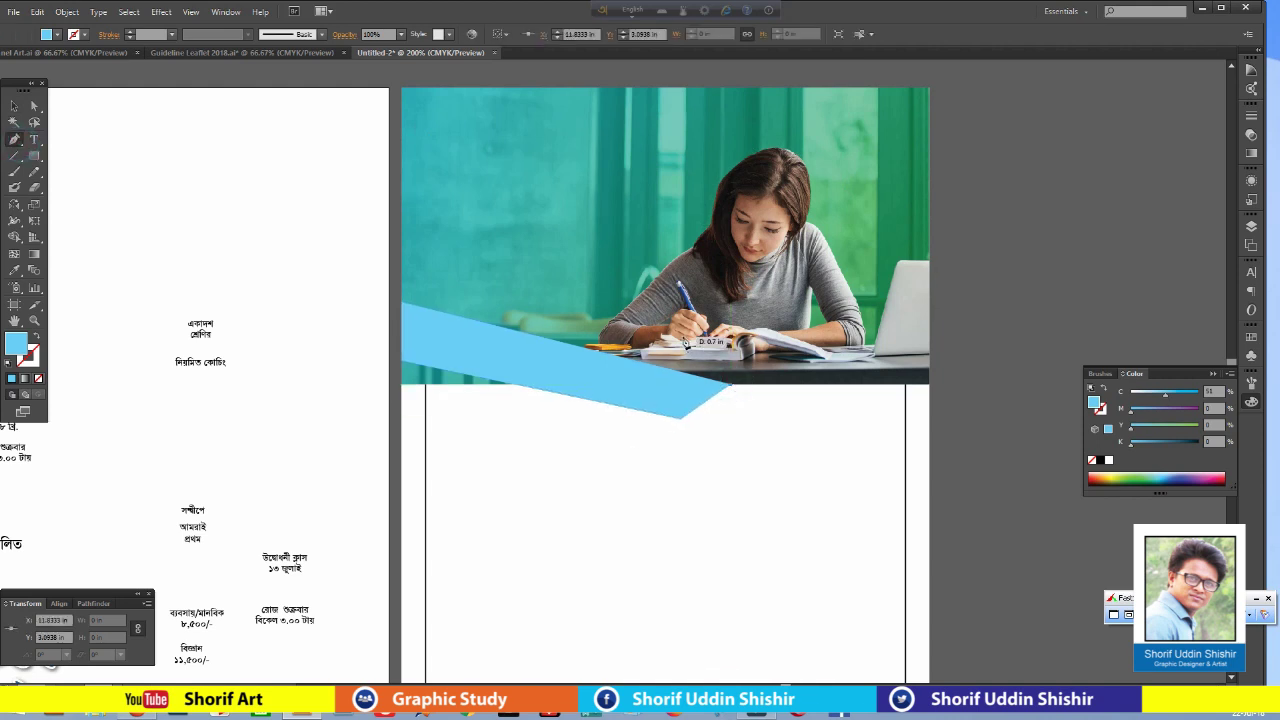
Drag the blue band's anchor points into a zigzag reaching toward the photo's right edge.
{"action": "left_click_drag", "start_coordinate": [730, 386], "coordinate": [640, 372]}
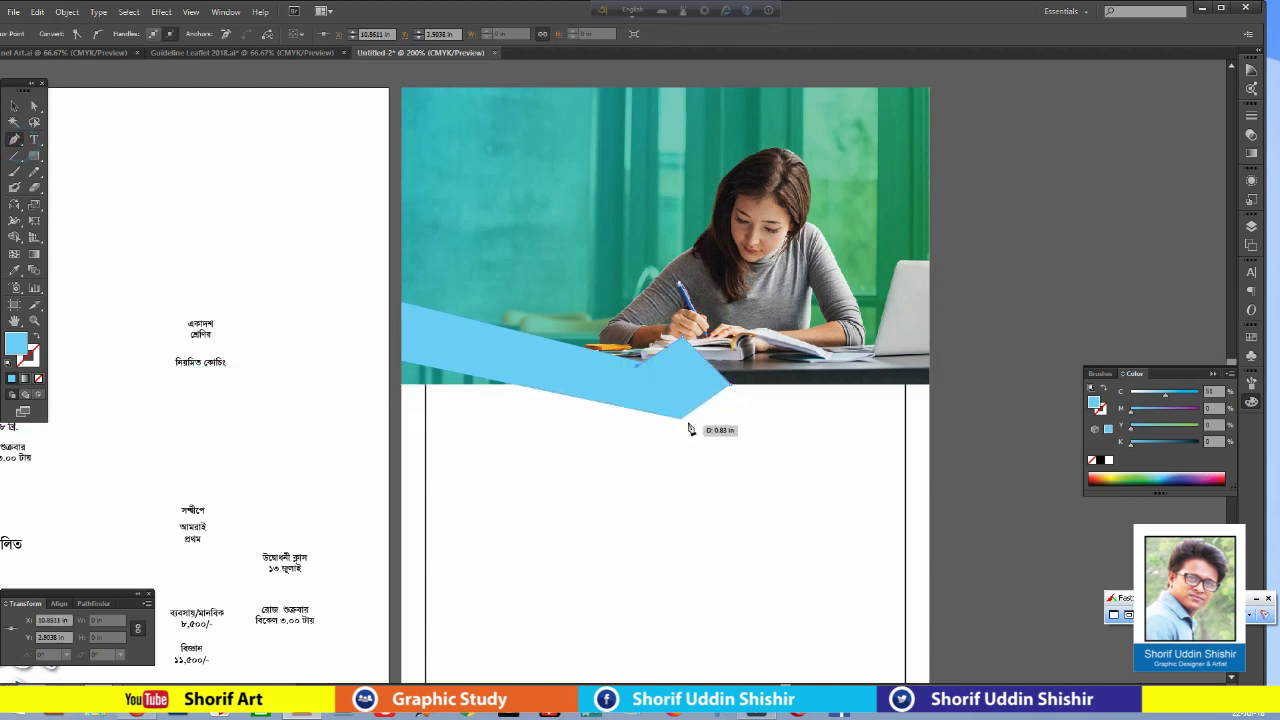
{"action": "left_click_drag", "start_coordinate": [681, 419], "coordinate": [745, 392]}
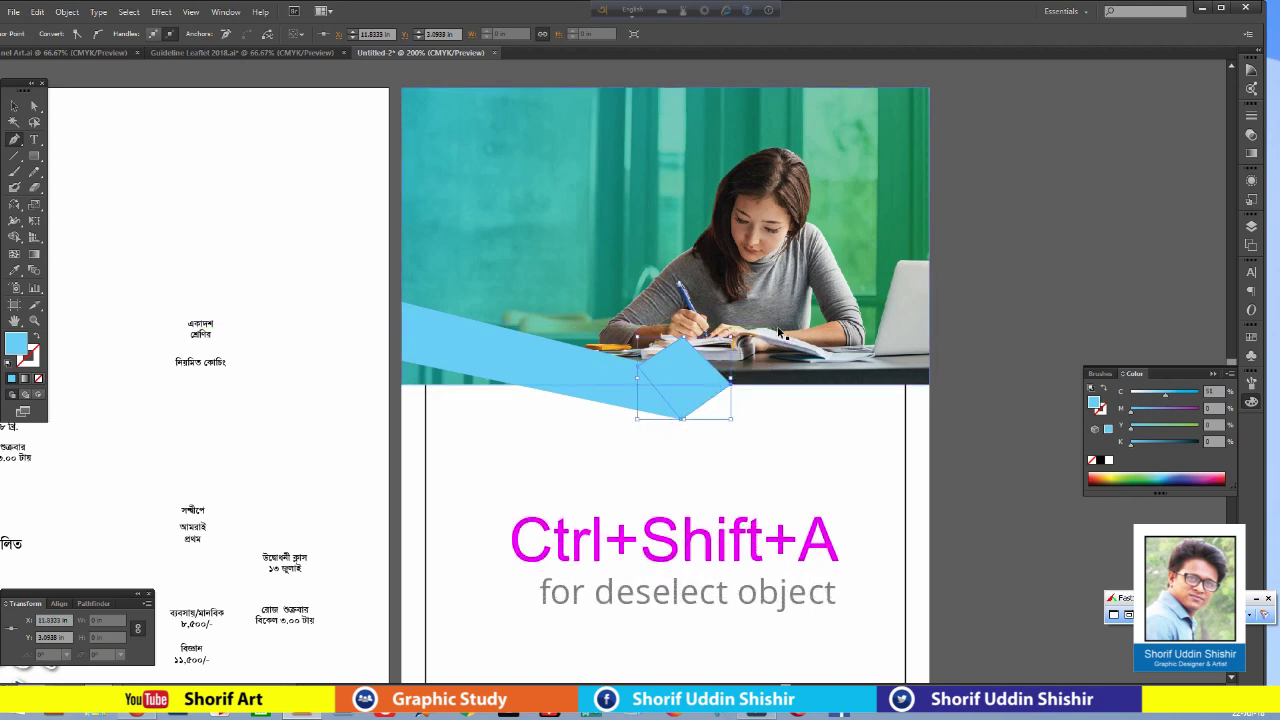
{"action": "key", "text": "ctrl+shift+a"}
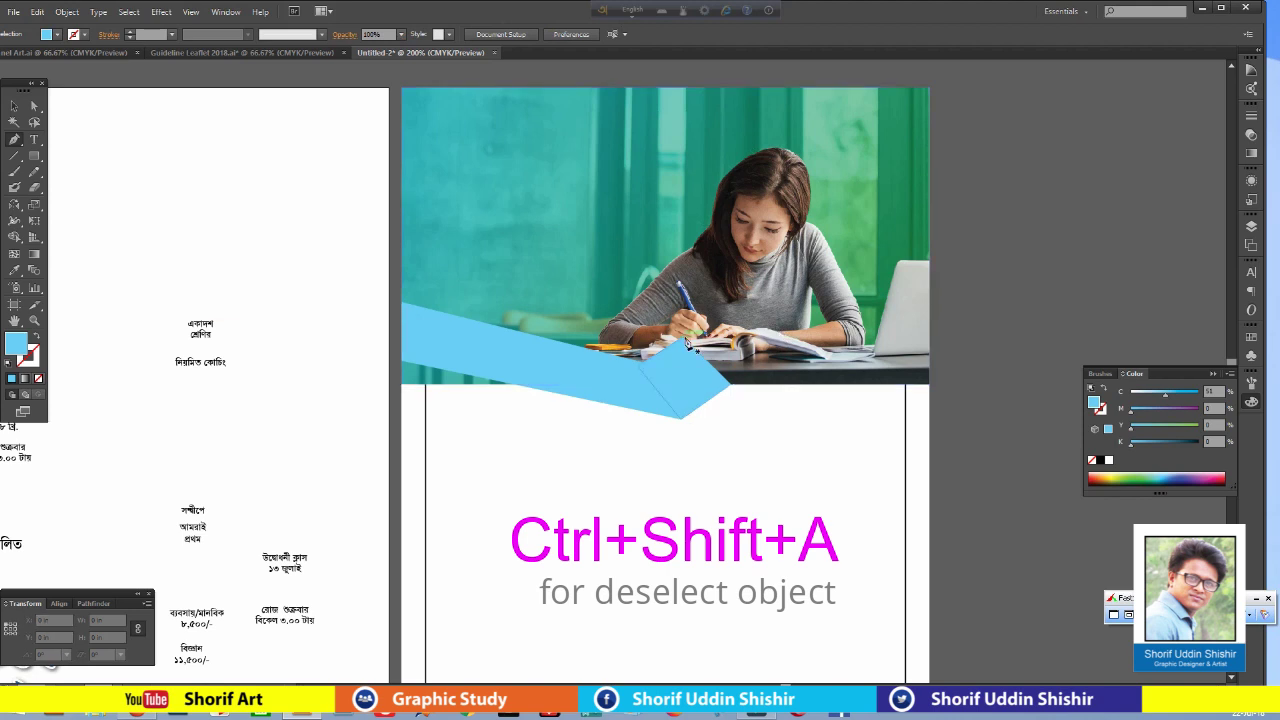
{"action": "mouse_move", "coordinate": [688, 343]}
{"action": "left_mouse_down"}
{"action": "mouse_move", "coordinate": [808, 384]}
{"action": "mouse_move", "coordinate": [771, 421]}
{"action": "mouse_move", "coordinate": [641, 370]}
{"action": "mouse_move", "coordinate": [686, 341]}
{"action": "left_mouse_up"}
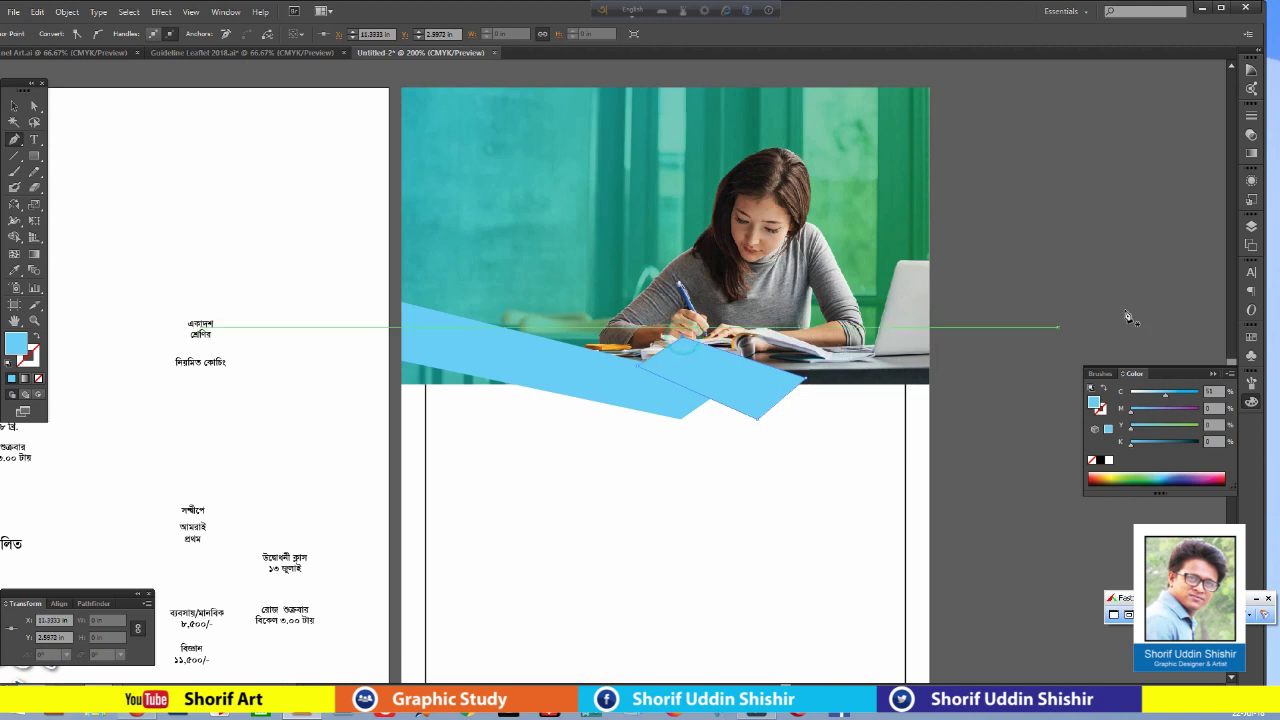
{"action": "key", "text": "ctrl+shift+a"}
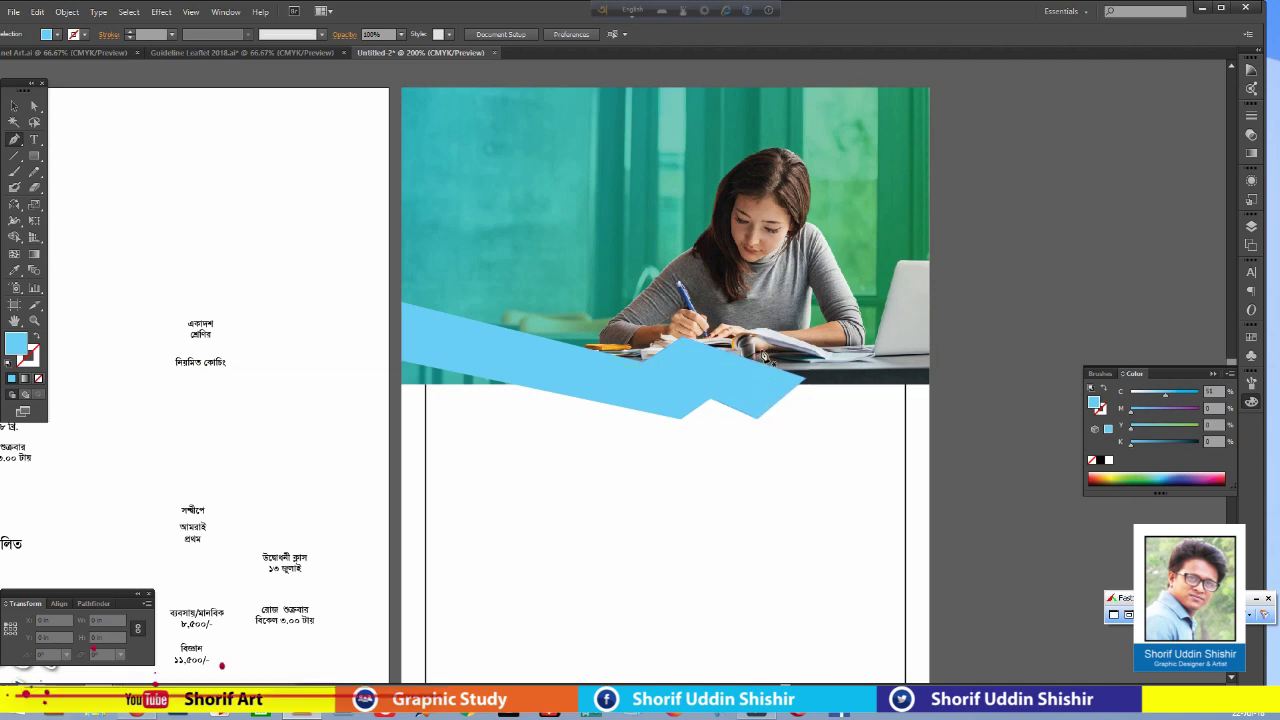
{"action": "mouse_move", "coordinate": [755, 373]}
{"action": "left_mouse_down"}
{"action": "mouse_move", "coordinate": [745, 399]}
{"action": "mouse_move", "coordinate": [934, 372]}
{"action": "mouse_move", "coordinate": [936, 275]}
{"action": "left_mouse_up"}
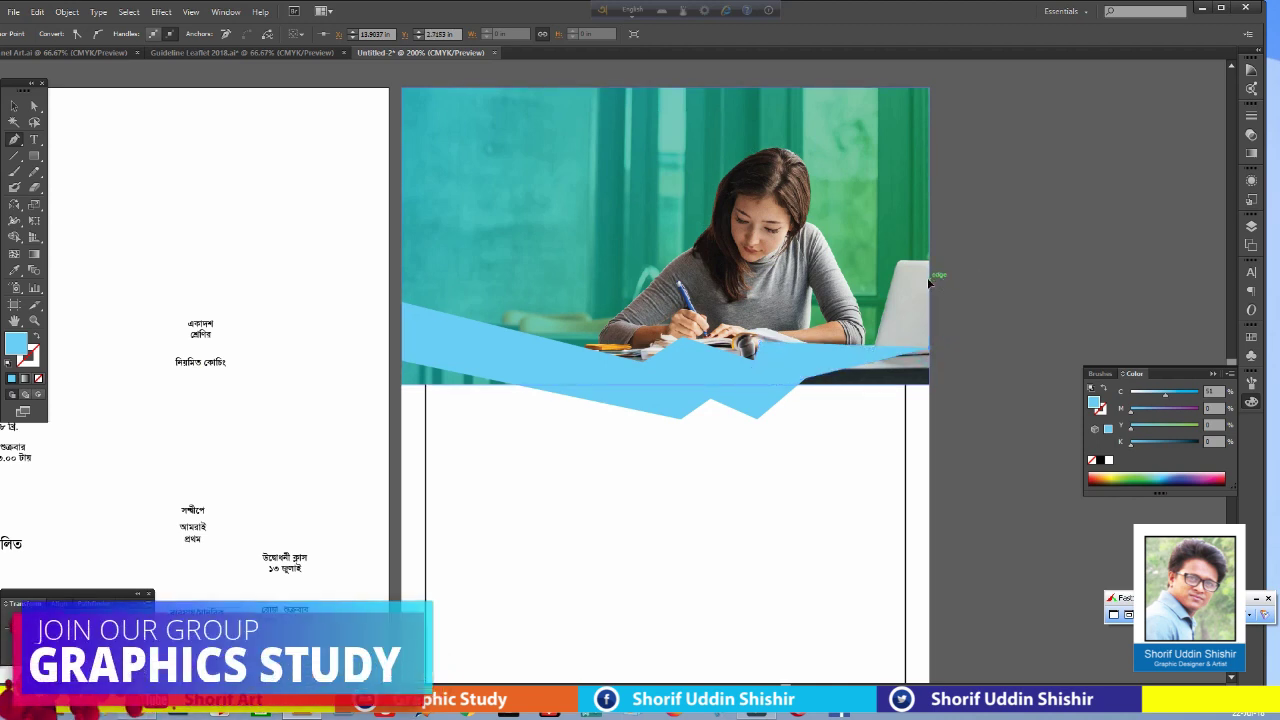
Stretch the band to the photo edge and set the triangle and right band to C 100.
{"action": "left_click_drag", "start_coordinate": [936, 275], "coordinate": [762, 347]}
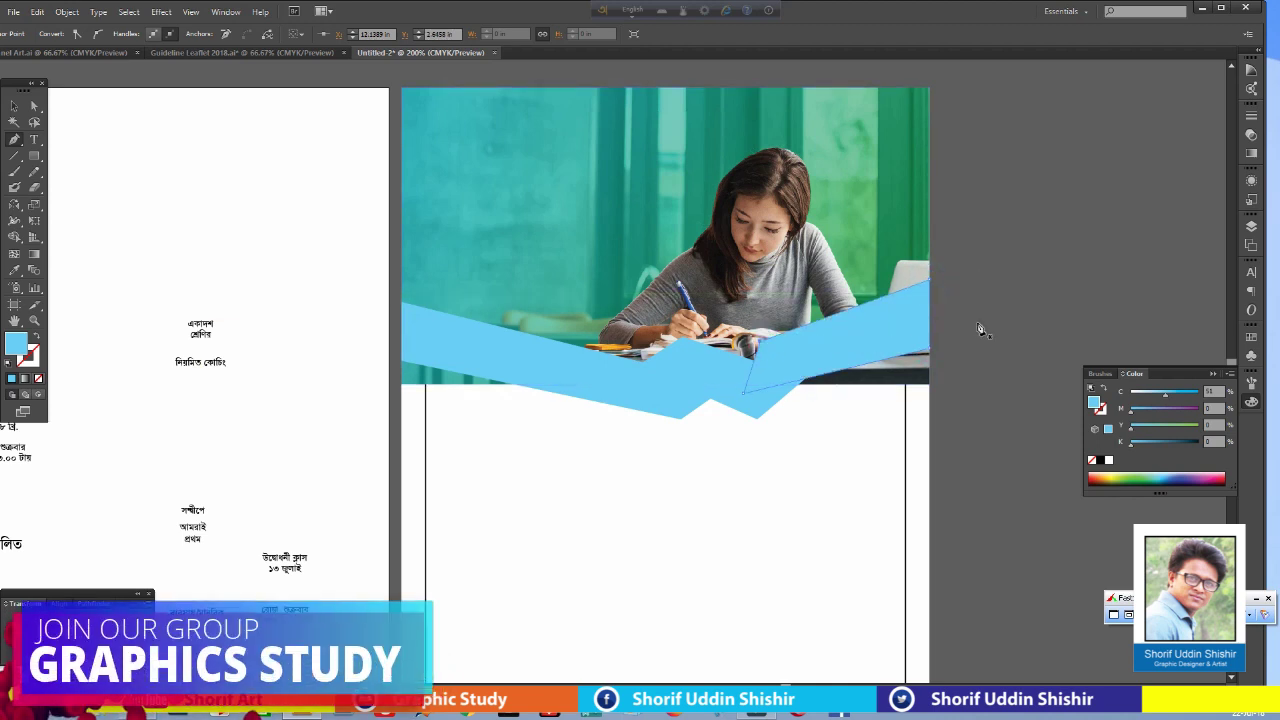
{"action": "key", "text": "v"}
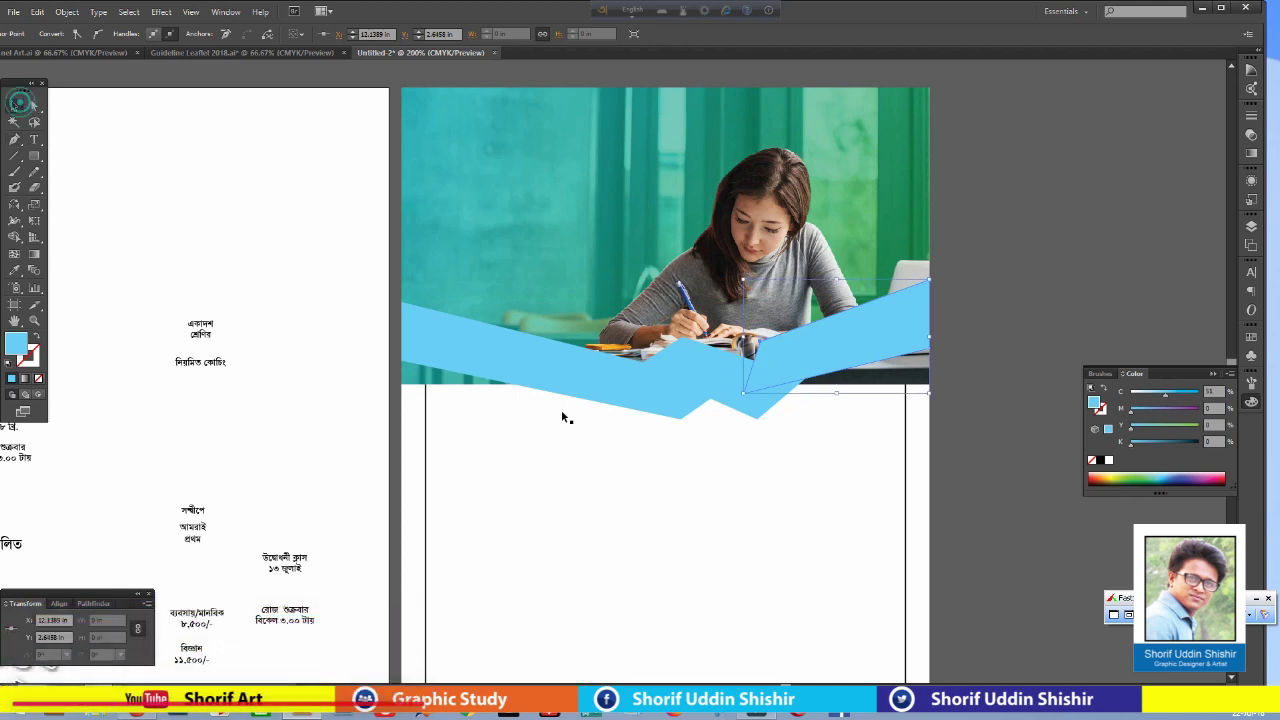
{"action": "left_click", "coordinate": [686, 390]}
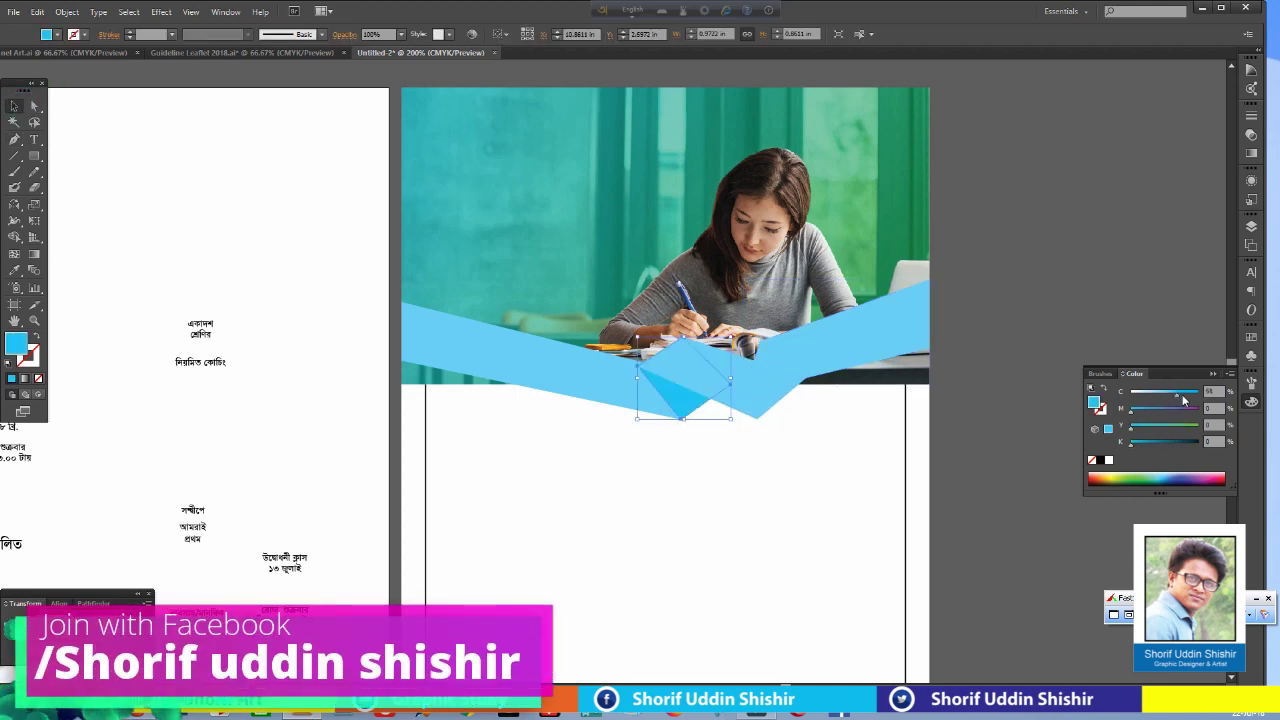
{"action": "left_click", "coordinate": [791, 363]}
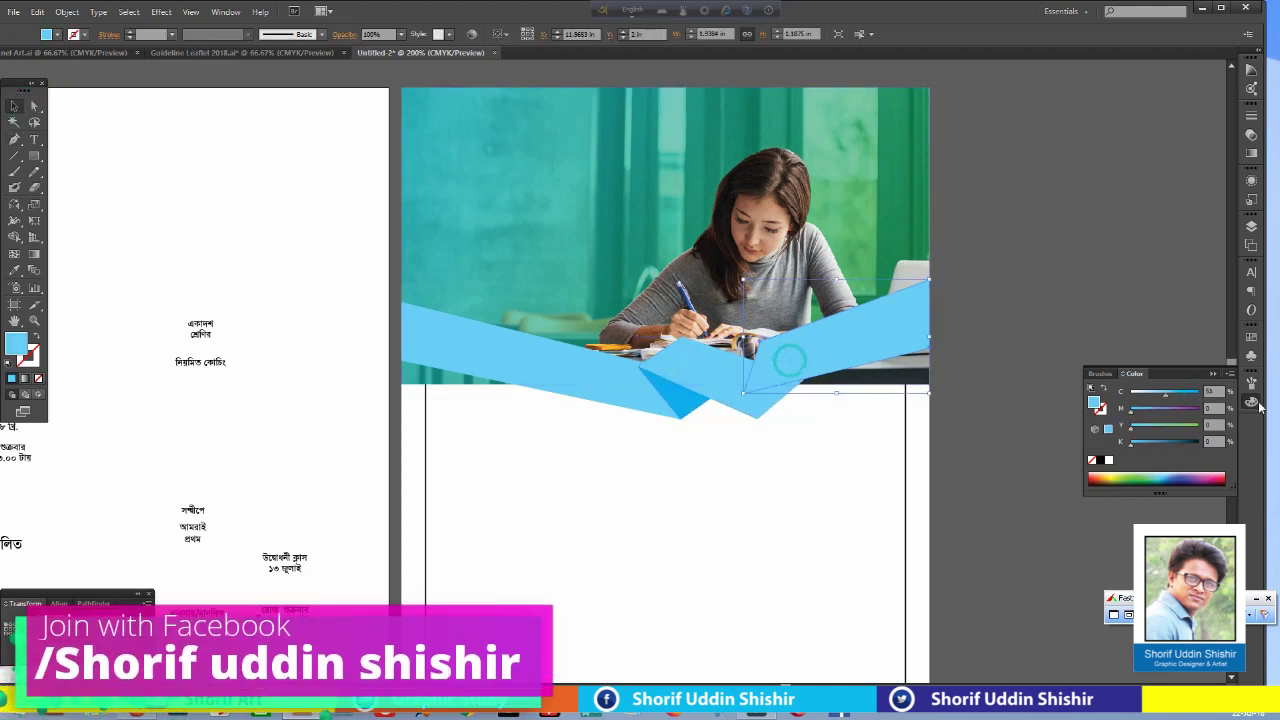
{"action": "left_click_drag", "start_coordinate": [1177, 396], "coordinate": [1198, 393]}
{"action": "left_click", "coordinate": [1034, 289]}
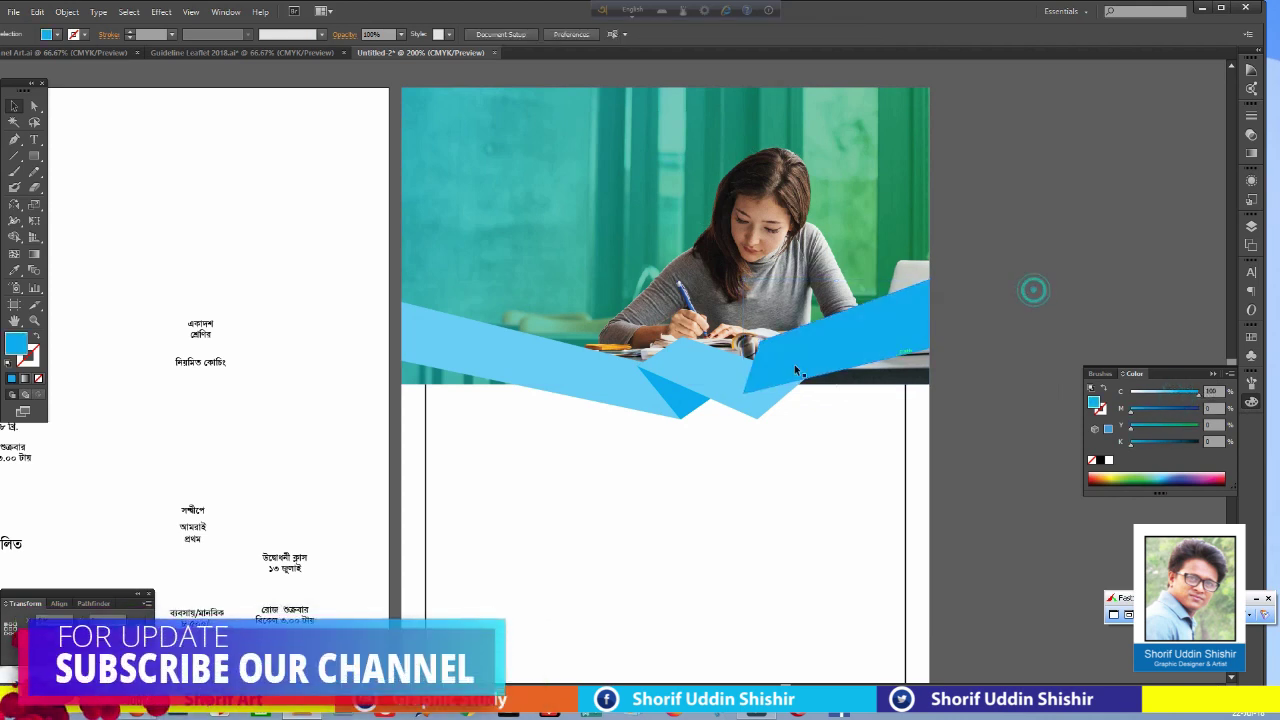
Bring the pale middle ribbon piece forward in front of the band.
{"action": "left_click", "coordinate": [686, 377]}
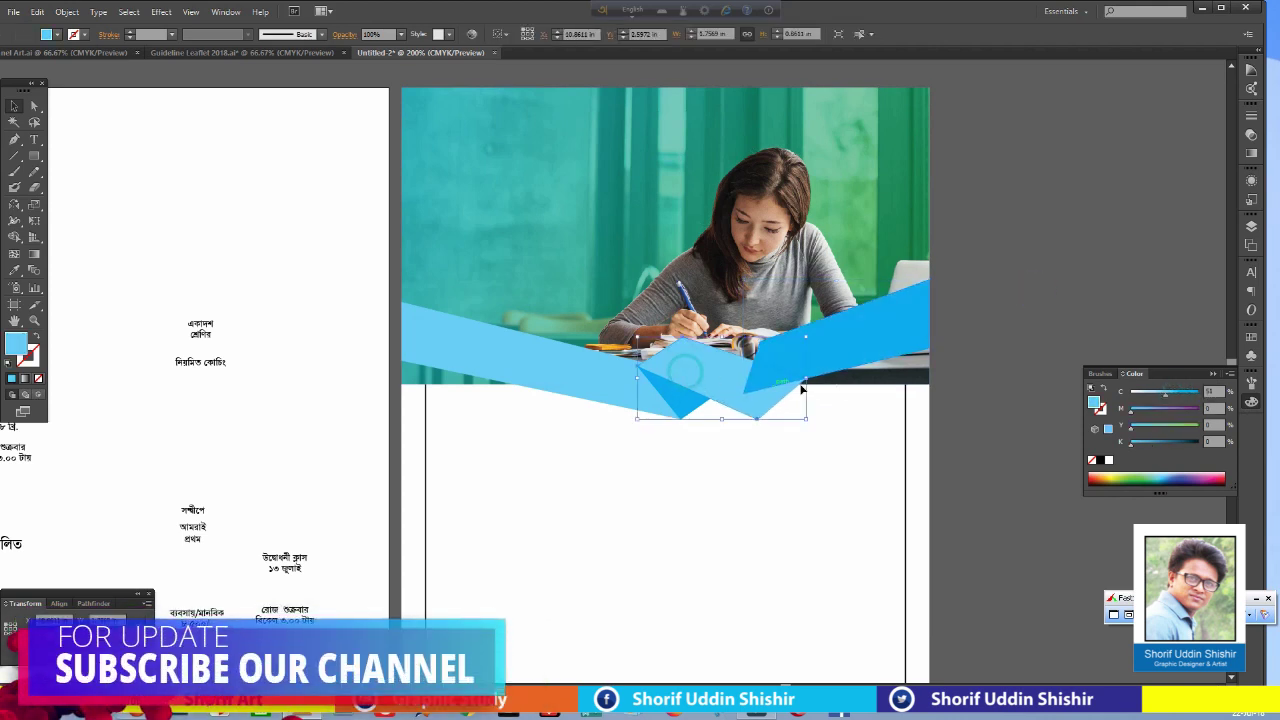
{"action": "left_click", "coordinate": [836, 346]}
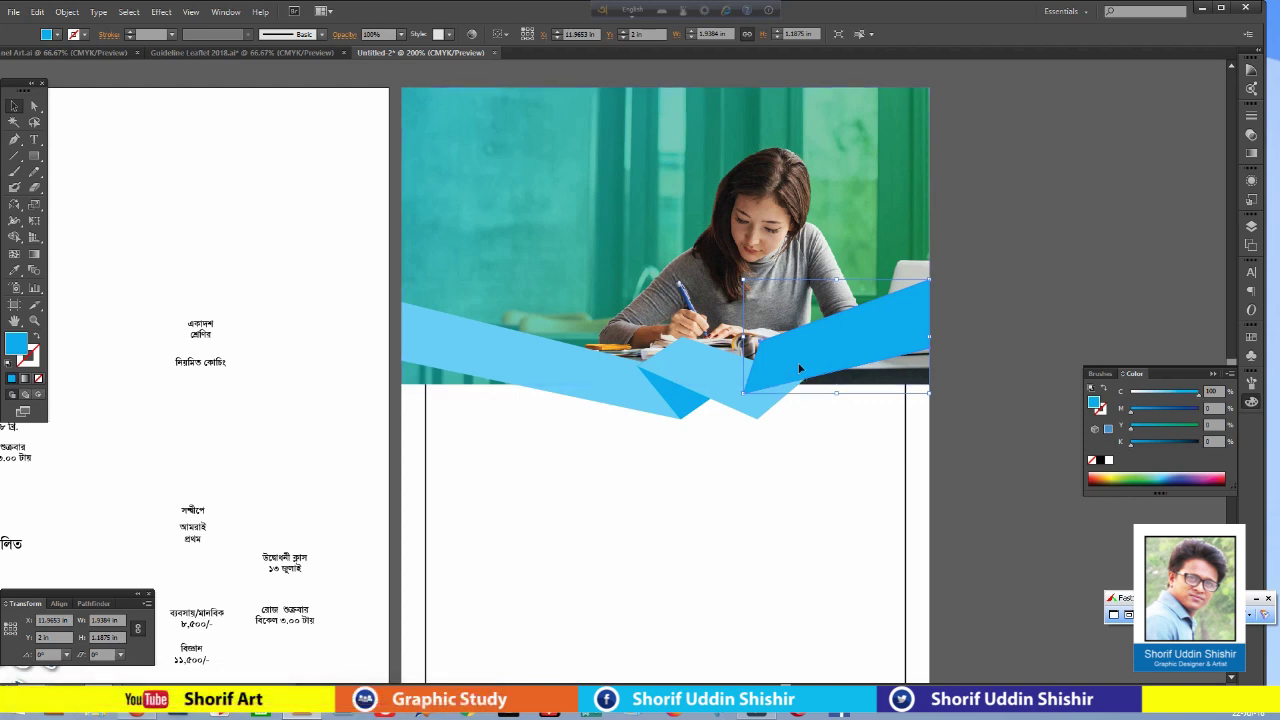
{"action": "left_click", "coordinate": [711, 373]}
{"action": "right_click", "coordinate": [711, 373]}
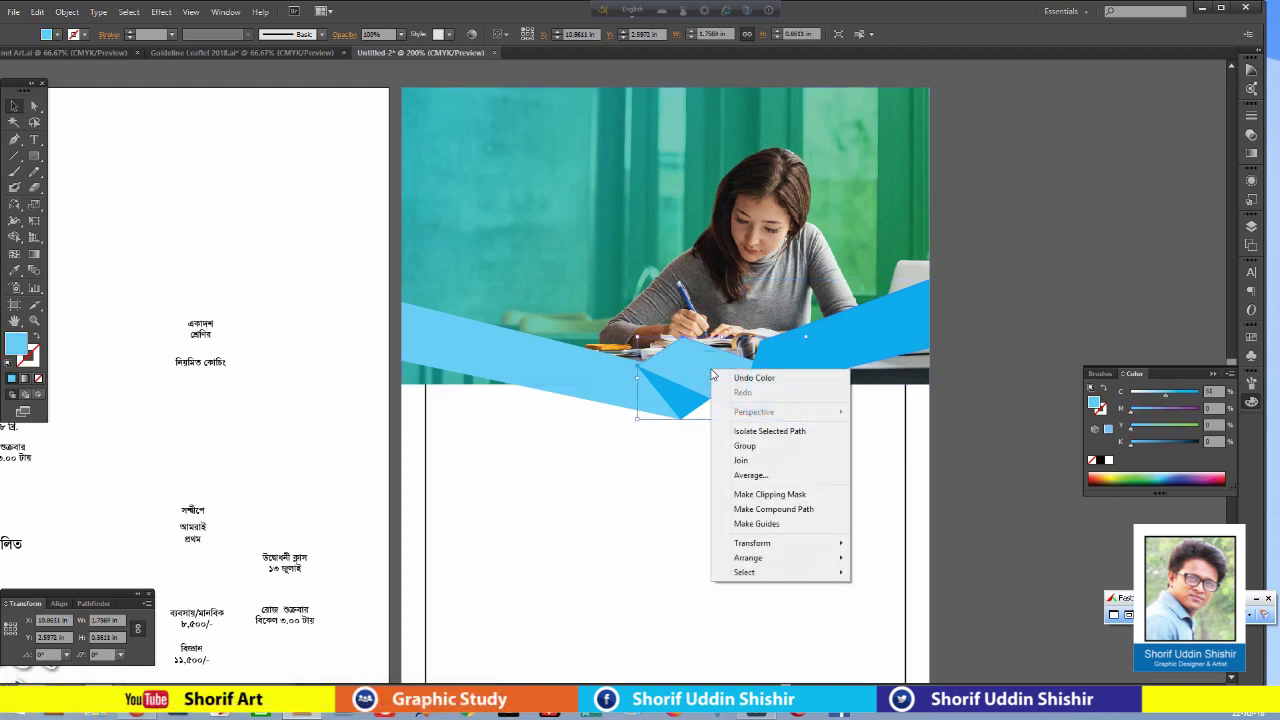
{"action": "mouse_move", "coordinate": [748, 558]}
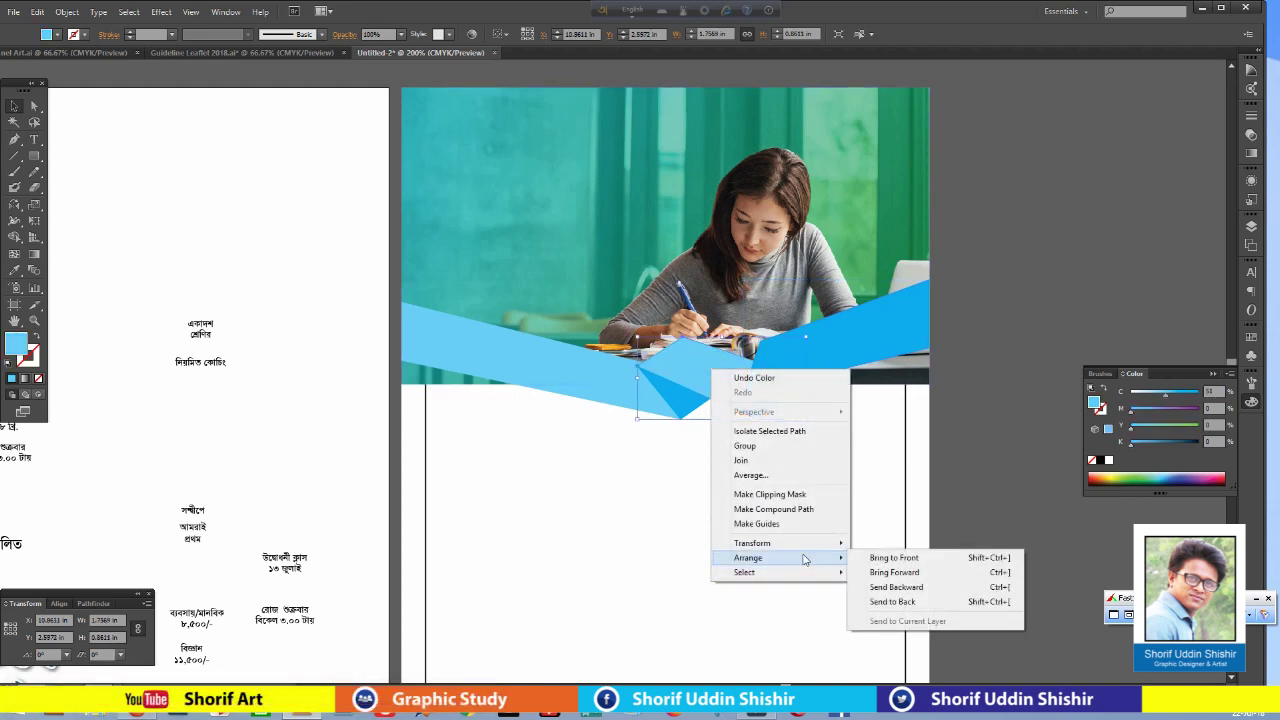
{"action": "left_click", "coordinate": [878, 558]}
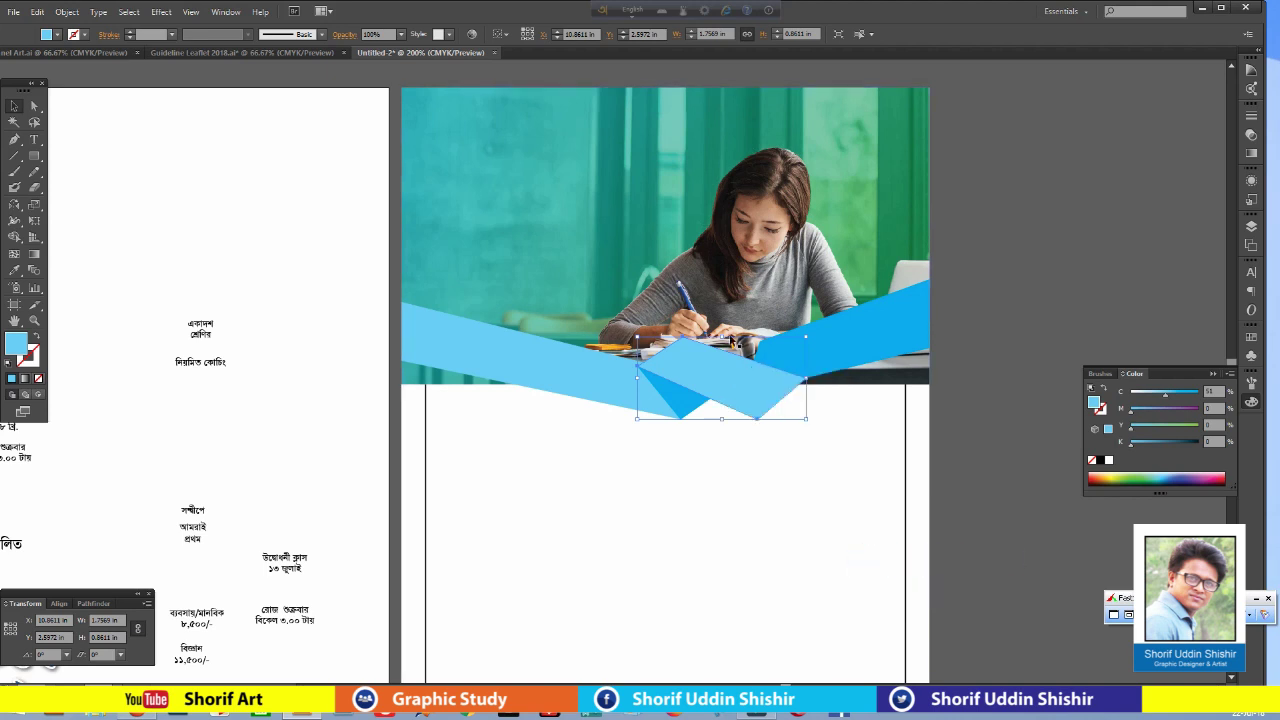
{"action": "left_click", "coordinate": [1050, 323]}
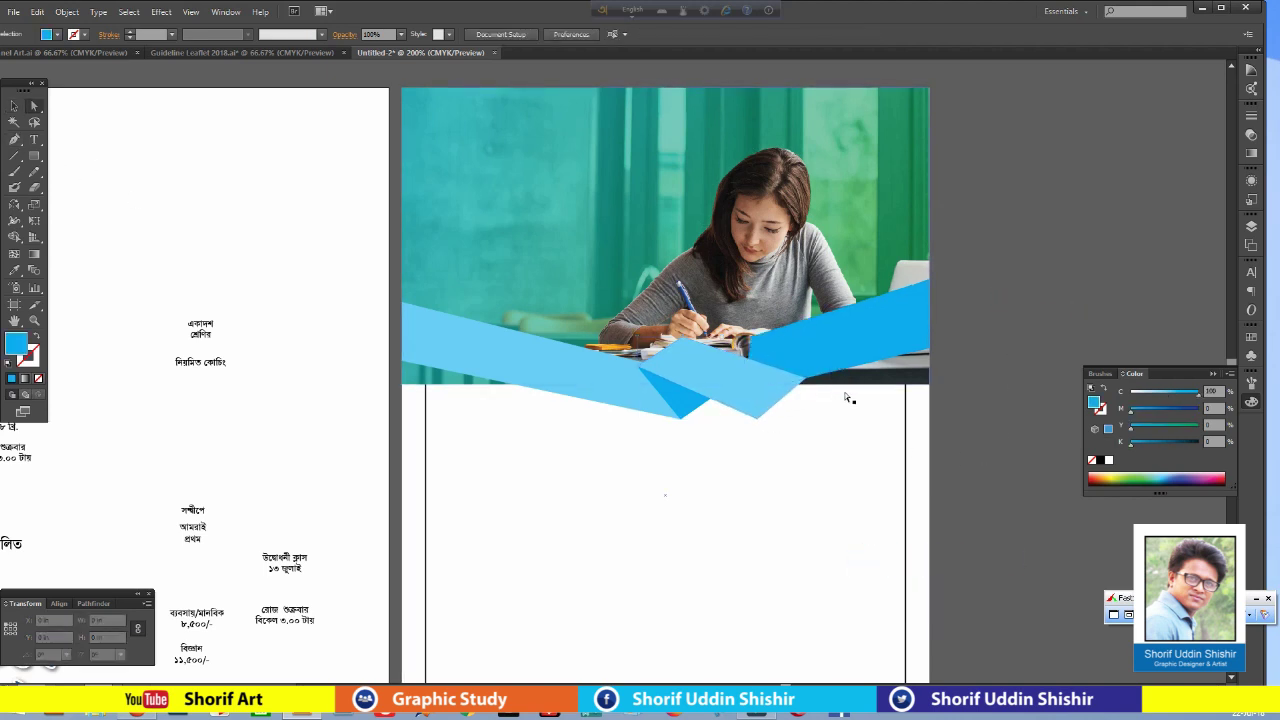
Move two corners of the pale middle piece to tighten the fold.
{"action": "left_click", "coordinate": [746, 396]}
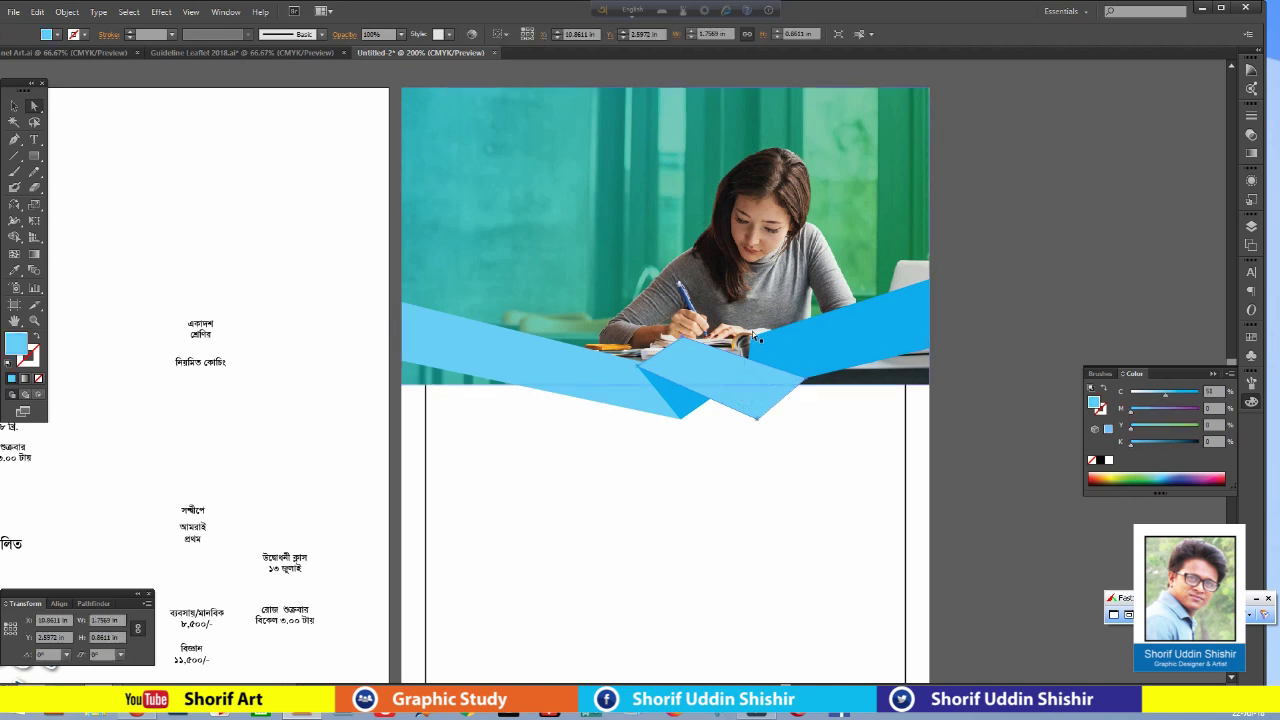
{"action": "left_click_drag", "start_coordinate": [743, 398], "coordinate": [748, 401]}
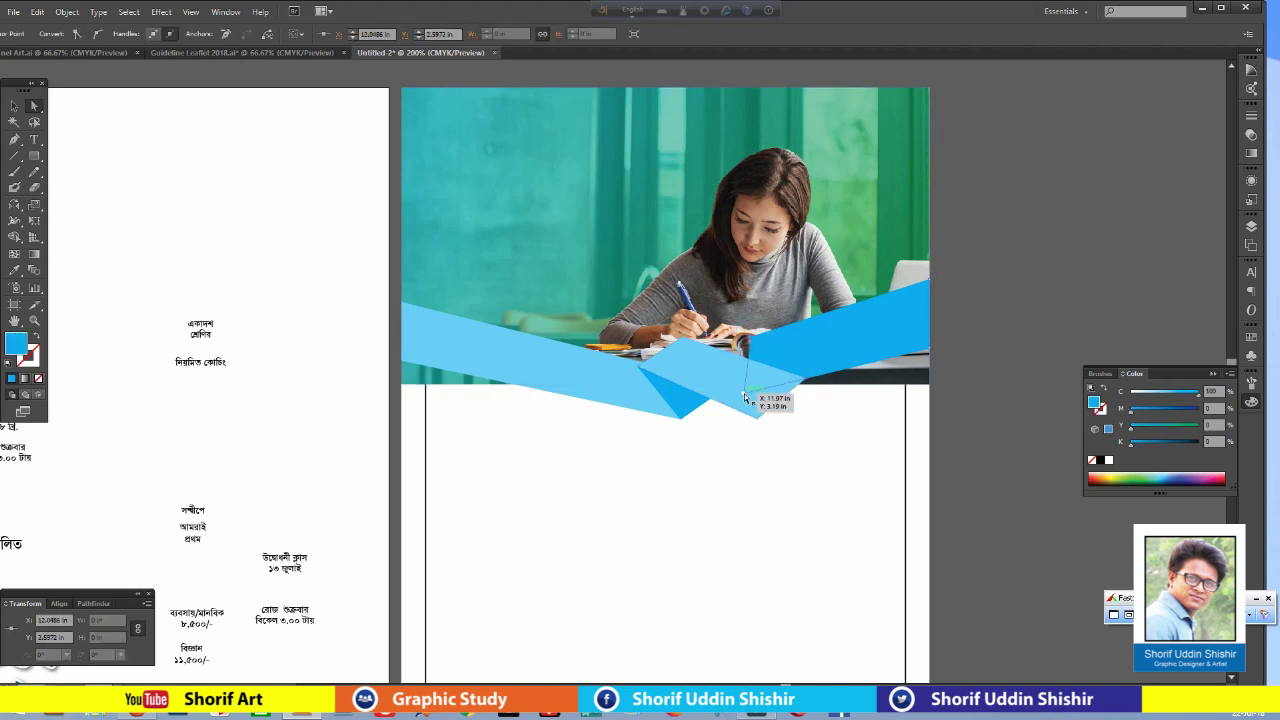
{"action": "left_click", "coordinate": [1060, 282]}
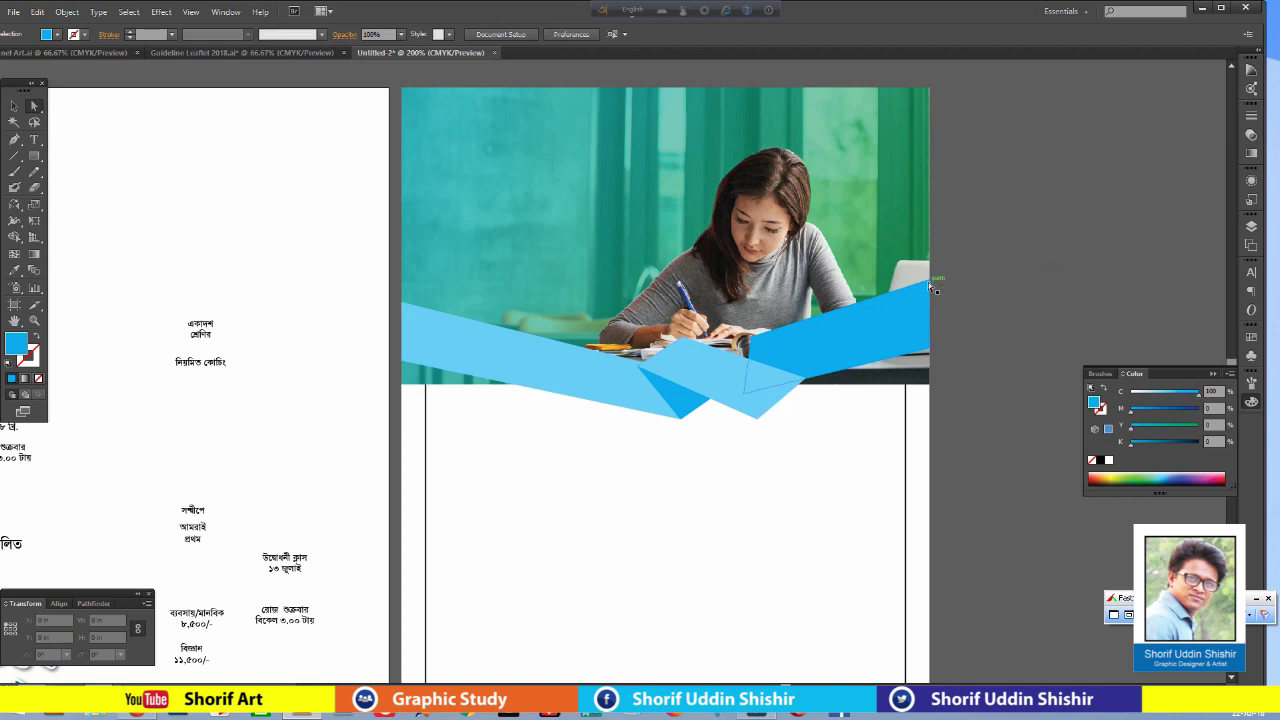
{"action": "left_click", "coordinate": [771, 397]}
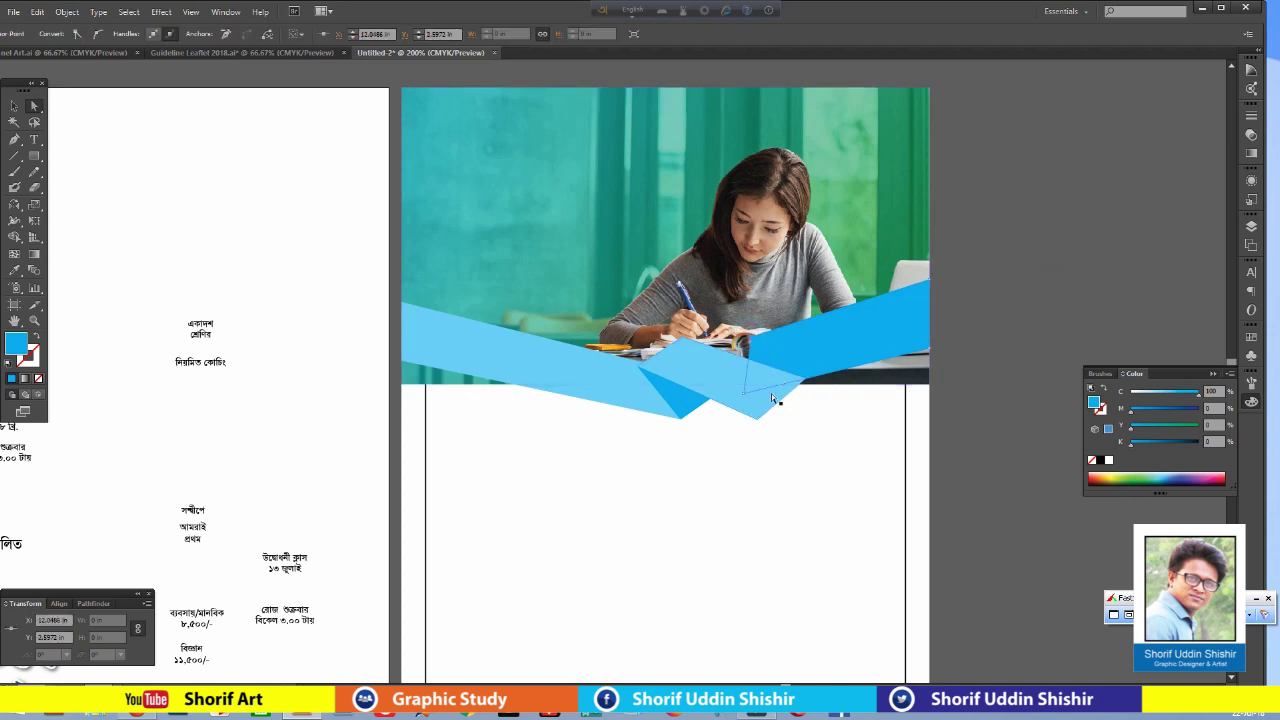
{"action": "left_click_drag", "start_coordinate": [743, 398], "coordinate": [730, 391]}
{"action": "left_click", "coordinate": [1033, 326]}
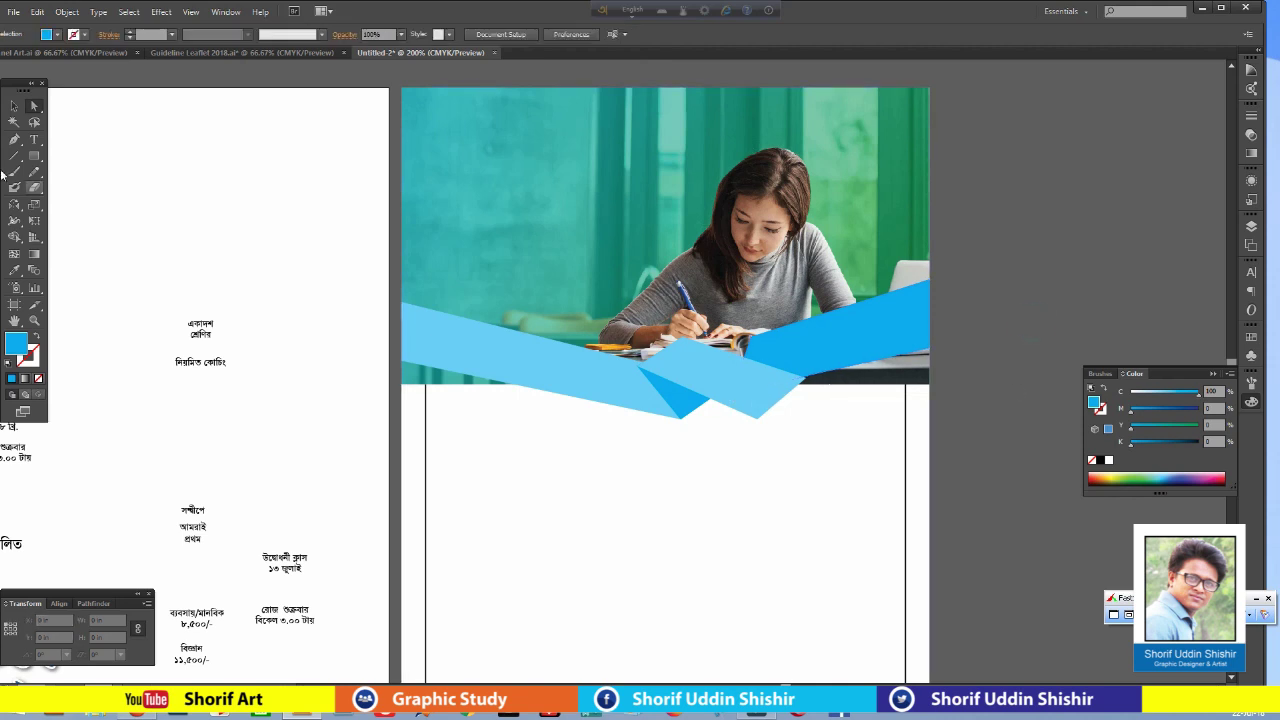
Draw a triangular facet at the band's fold and tint it pale blue (C about 30).
{"action": "left_click", "coordinate": [14, 140]}
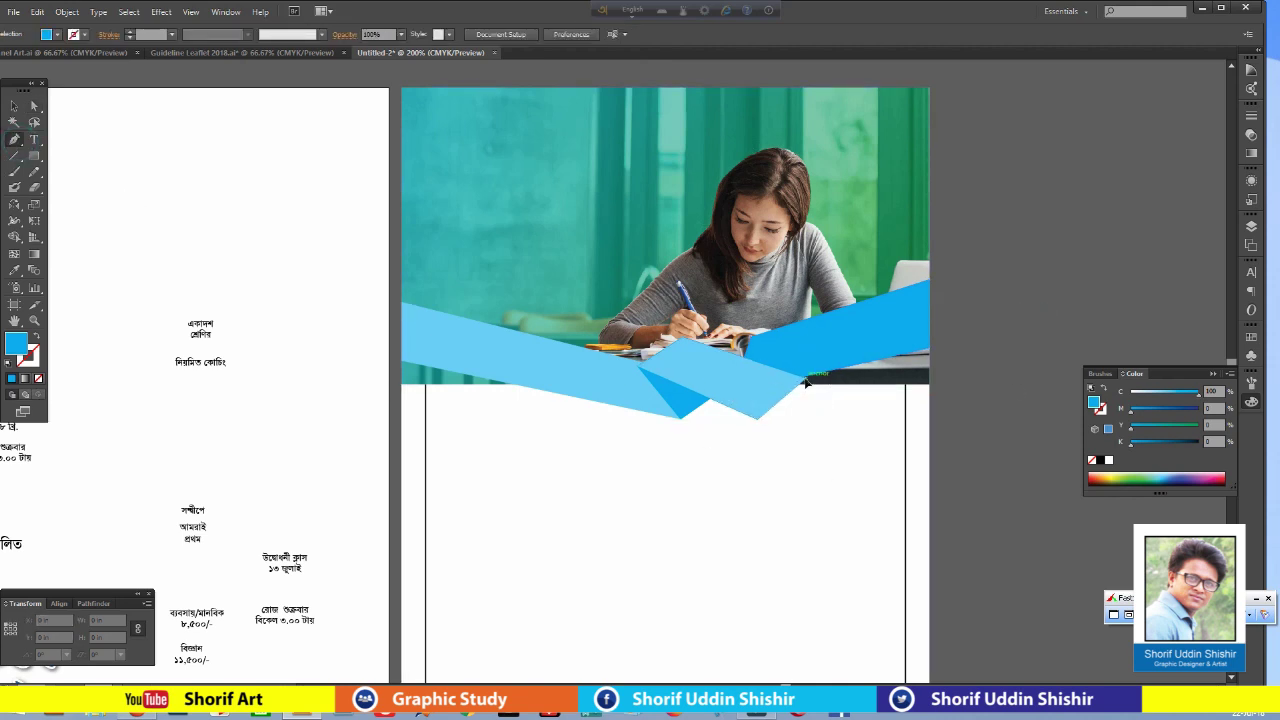
{"action": "mouse_move", "coordinate": [808, 386]}
{"action": "left_mouse_down"}
{"action": "mouse_move", "coordinate": [752, 343]}
{"action": "mouse_move", "coordinate": [731, 399]}
{"action": "left_mouse_up"}
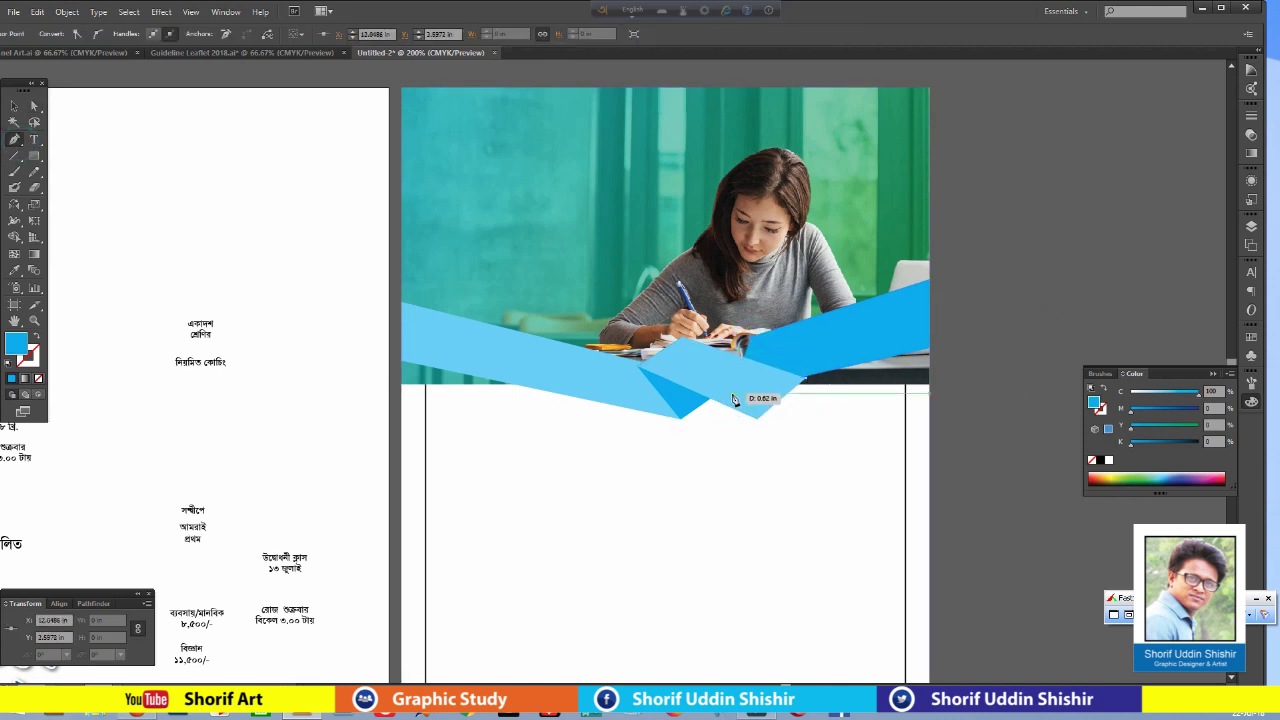
{"action": "left_click", "coordinate": [757, 420]}
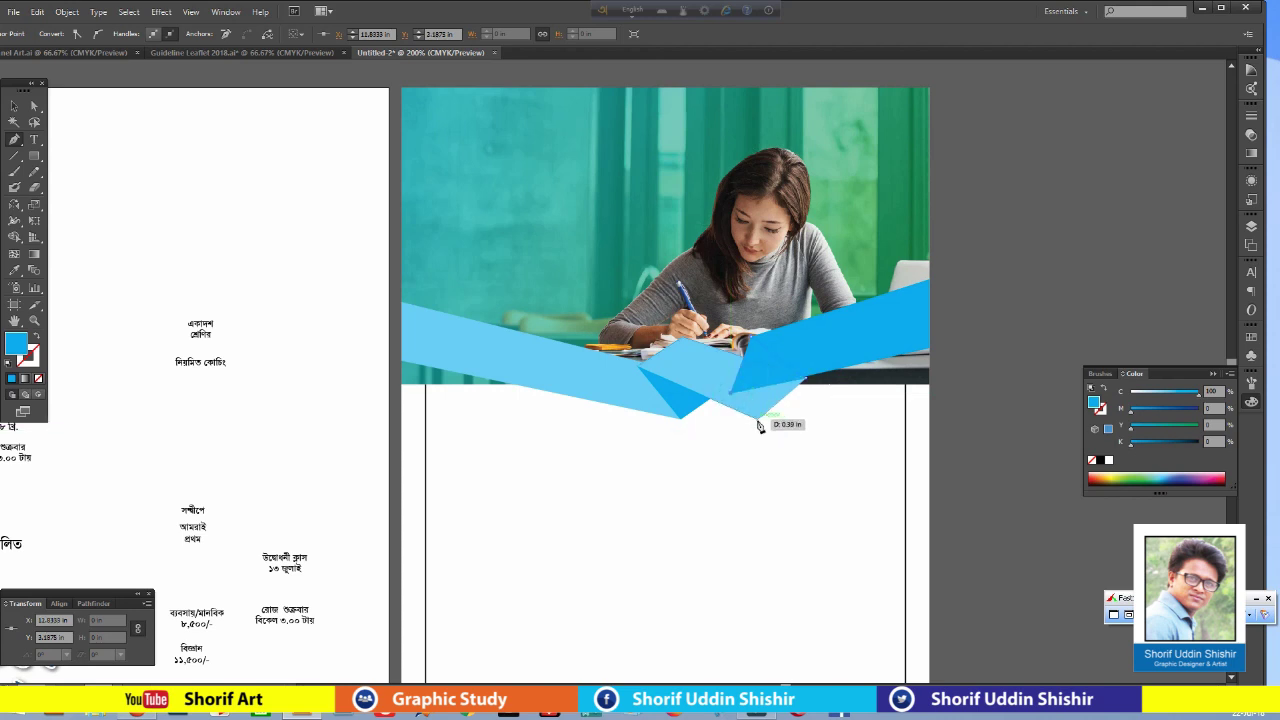
{"action": "left_click_drag", "start_coordinate": [808, 386], "coordinate": [803, 385]}
{"action": "left_click_drag", "start_coordinate": [1163, 410], "coordinate": [1165, 413]}
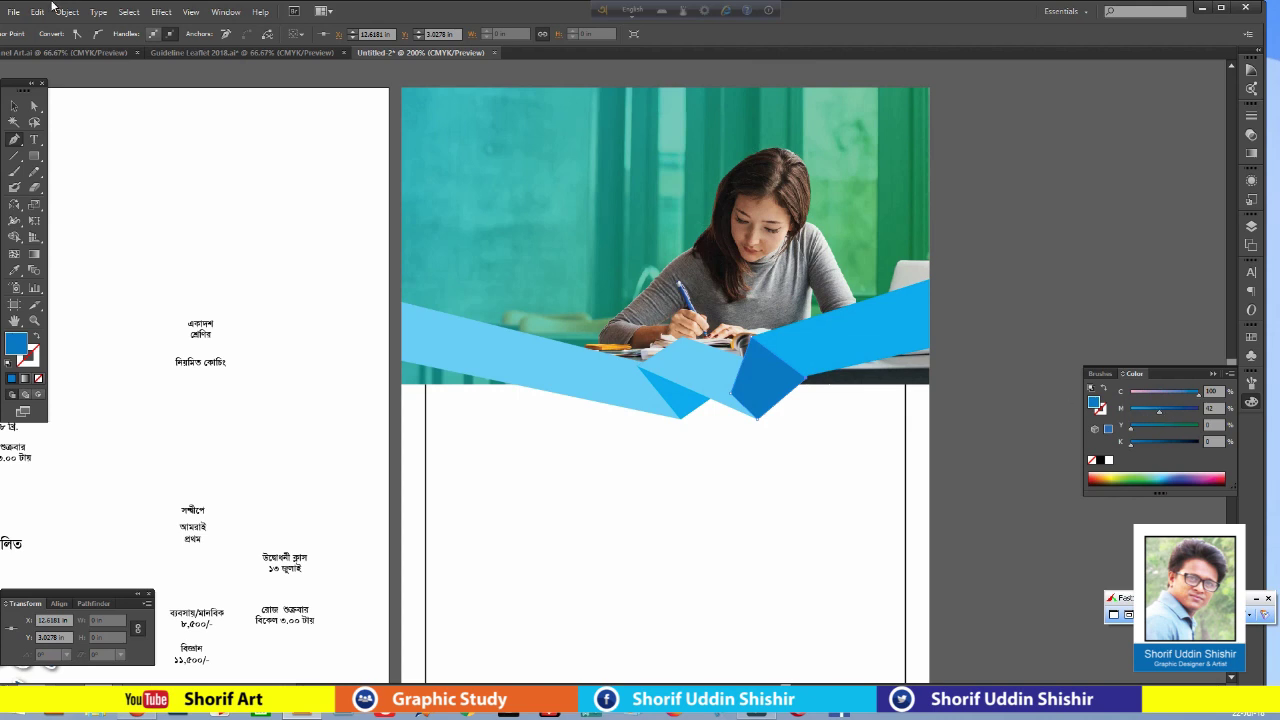
{"action": "left_click", "coordinate": [1152, 392]}
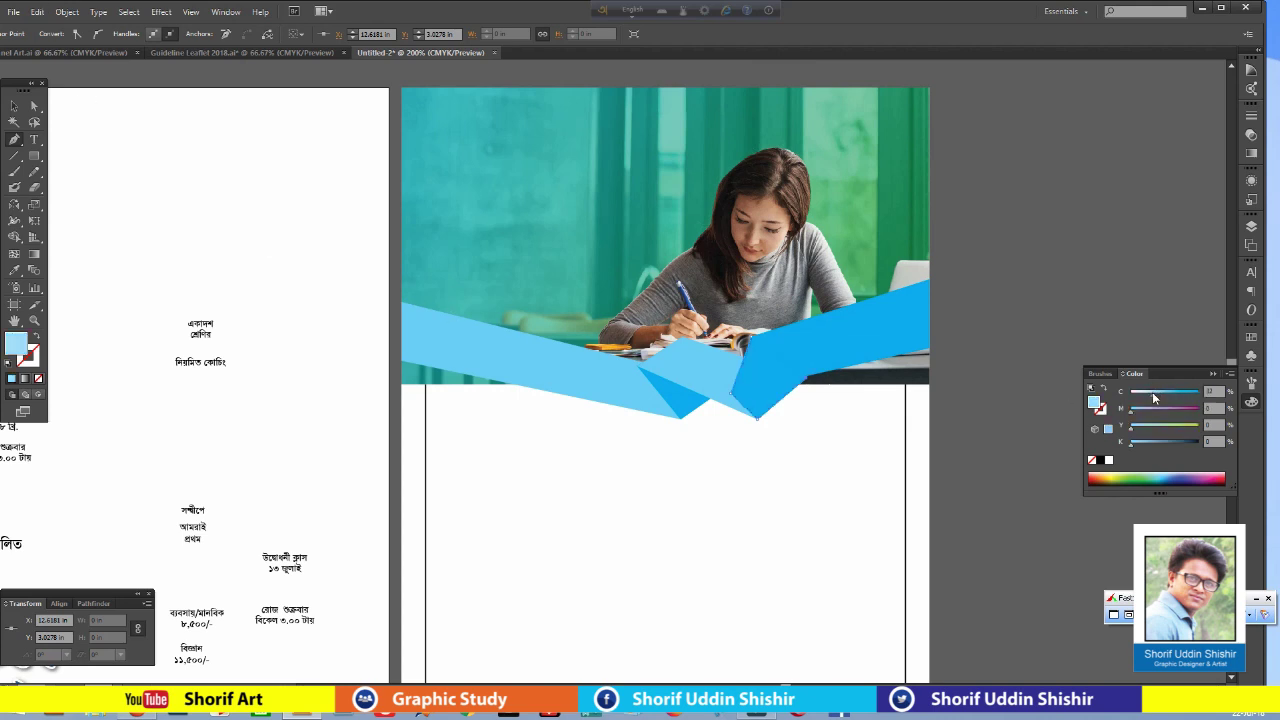
Check the new facet, the right band and the student photo by selecting each.
{"action": "left_click", "coordinate": [14, 106]}
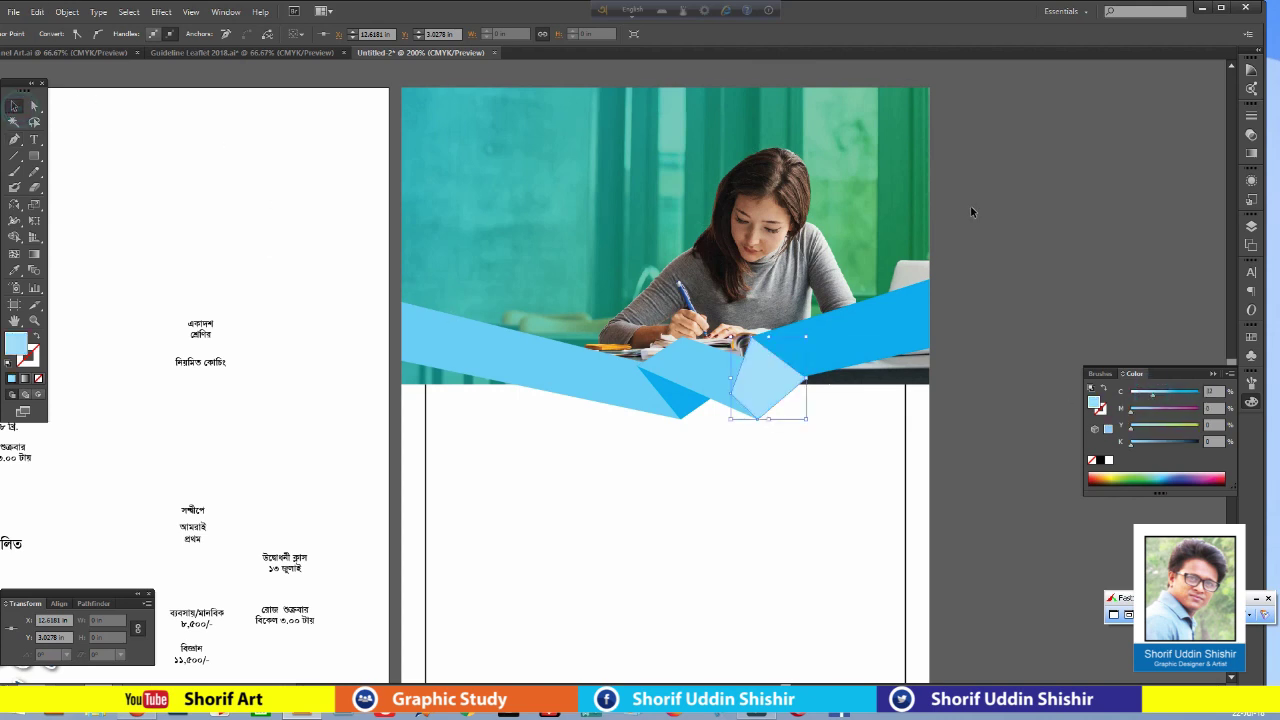
{"action": "left_click", "coordinate": [974, 208]}
{"action": "scroll", "coordinate": [1040, 220], "scroll_direction": "up", "scroll_amount": 1}
{"action": "left_click", "coordinate": [876, 401]}
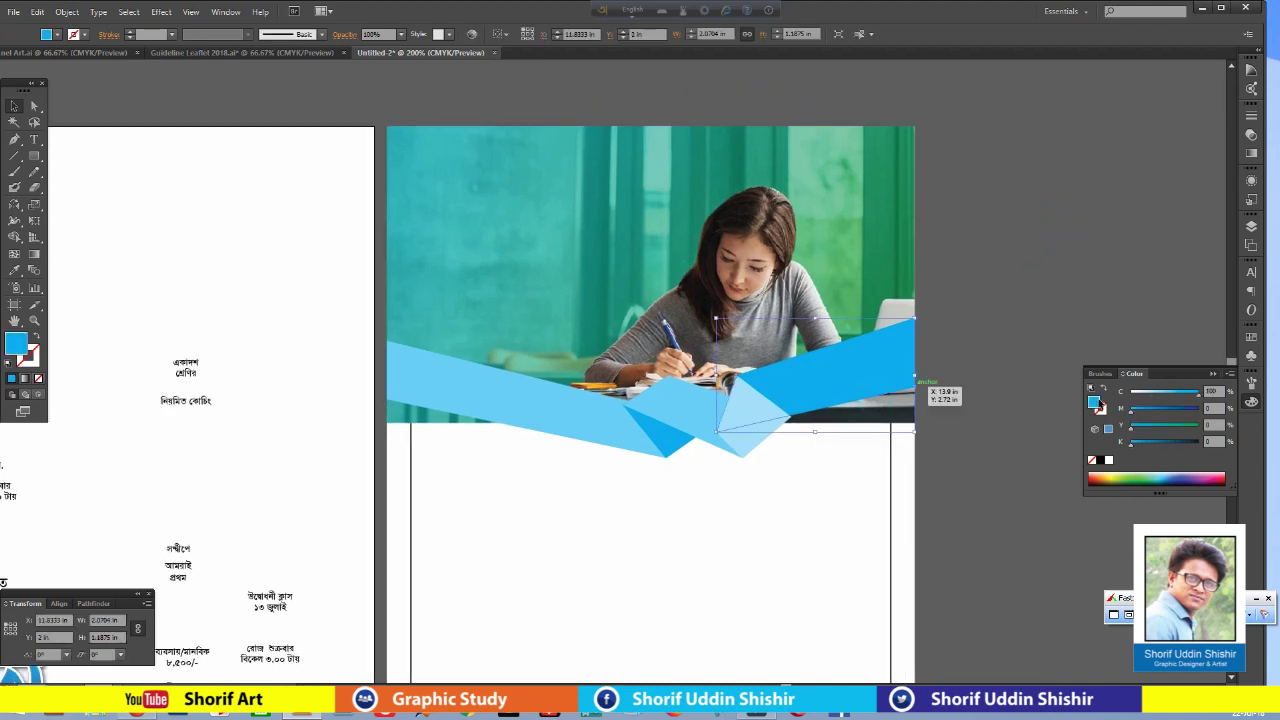
{"action": "left_click", "coordinate": [1088, 310]}
{"action": "scroll", "coordinate": [1081, 290], "scroll_direction": "down", "scroll_amount": 1}
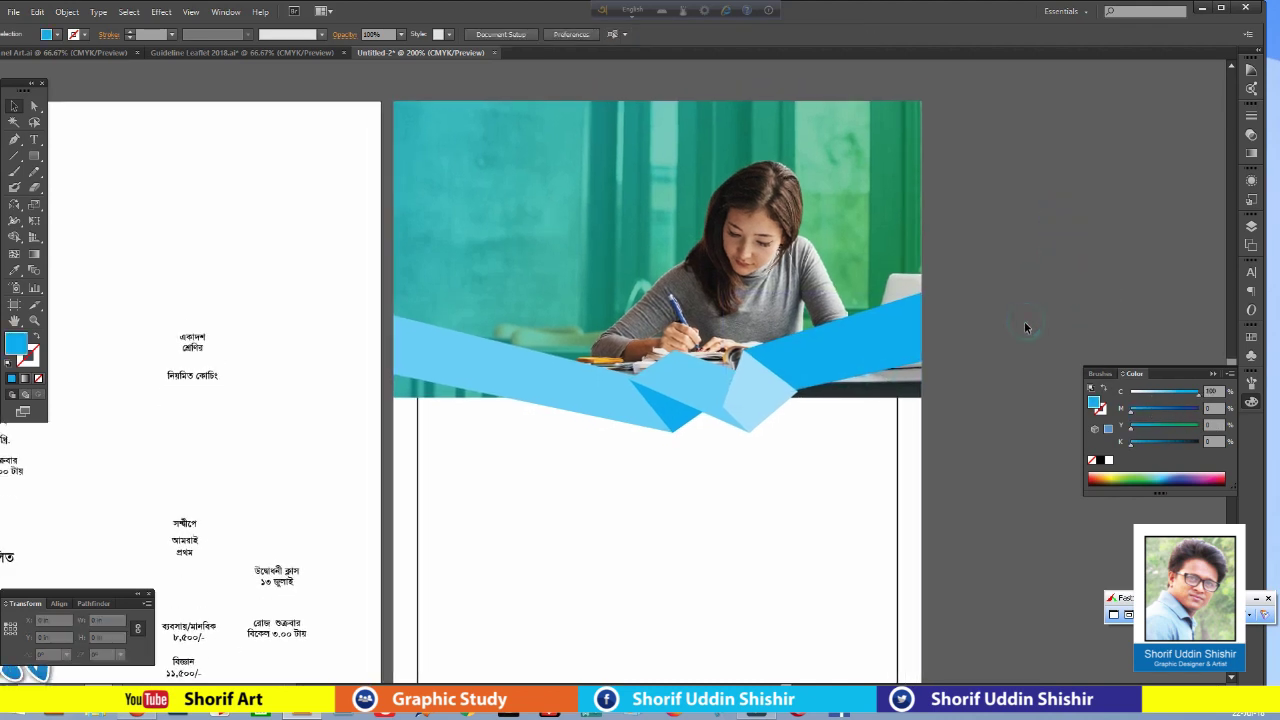
{"action": "left_click", "coordinate": [637, 235]}
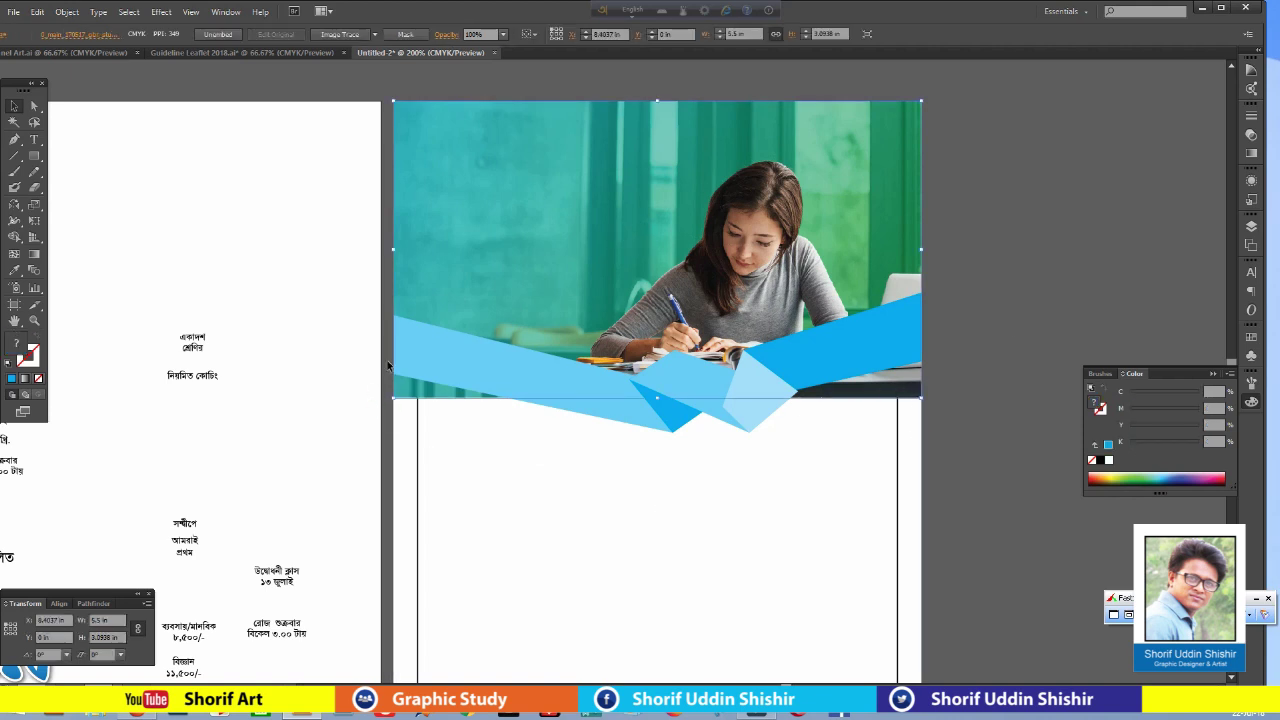
Draw a blue cover shape over the photo whose bottom follows the ribbon's angled edge.
{"action": "left_click", "coordinate": [1050, 333]}
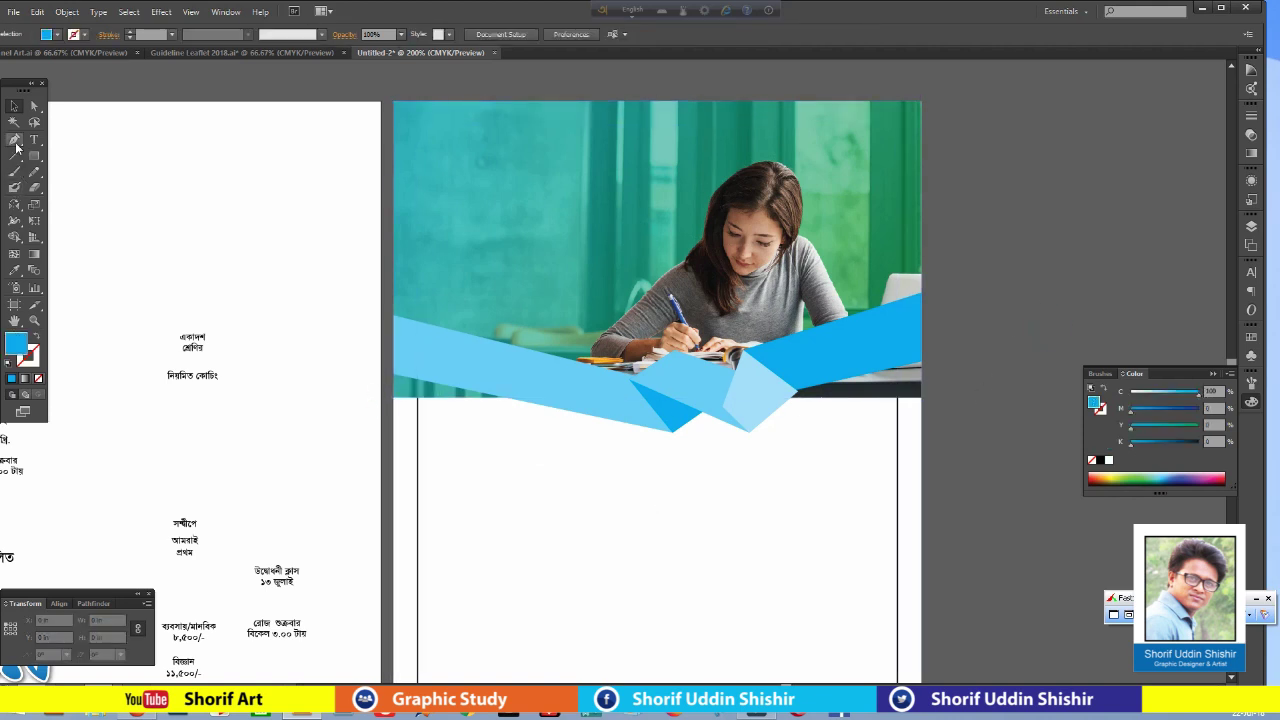
{"action": "key", "text": "p"}
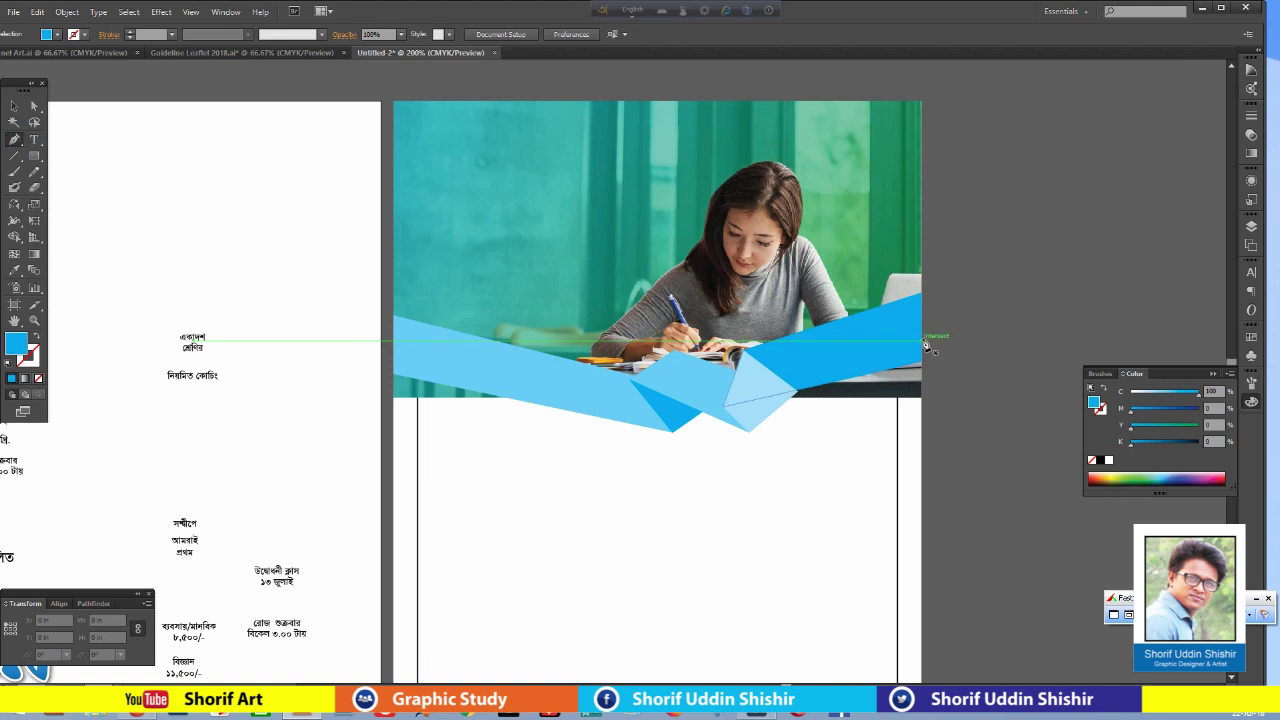
{"action": "left_click", "coordinate": [922, 342]}
{"action": "left_click", "coordinate": [736, 396]}
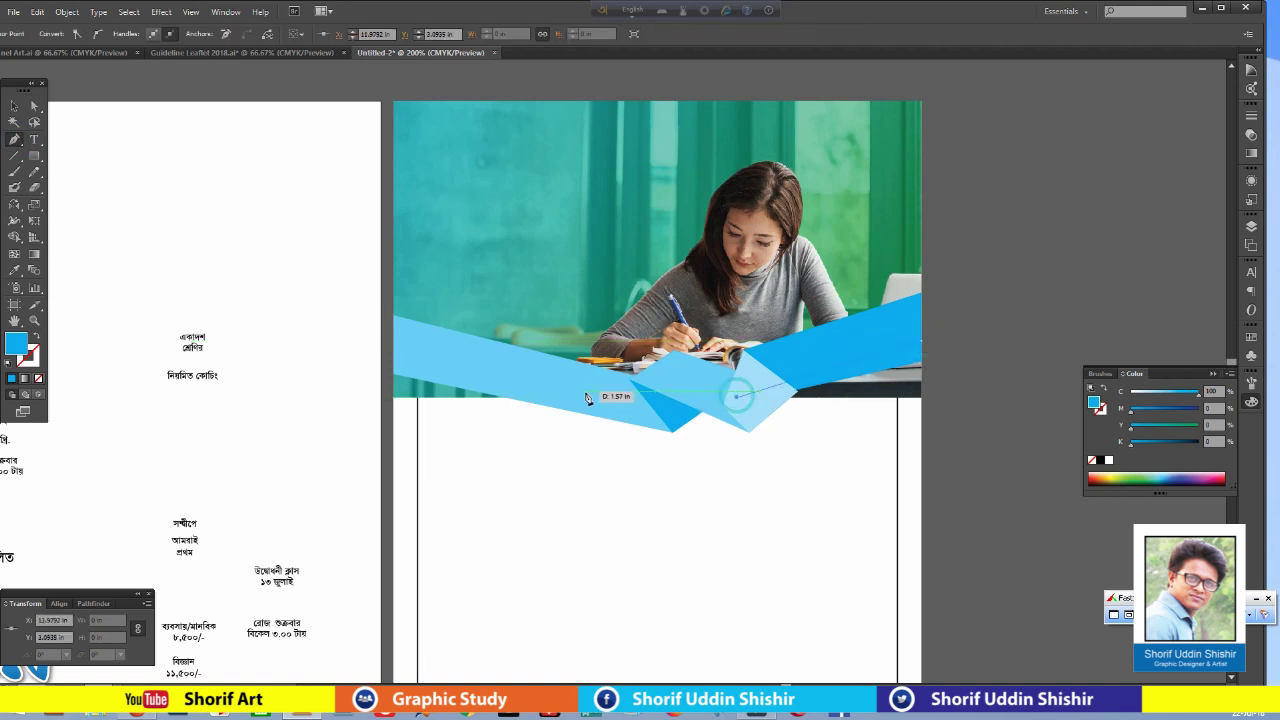
{"action": "left_click", "coordinate": [663, 401]}
{"action": "left_click", "coordinate": [394, 342]}
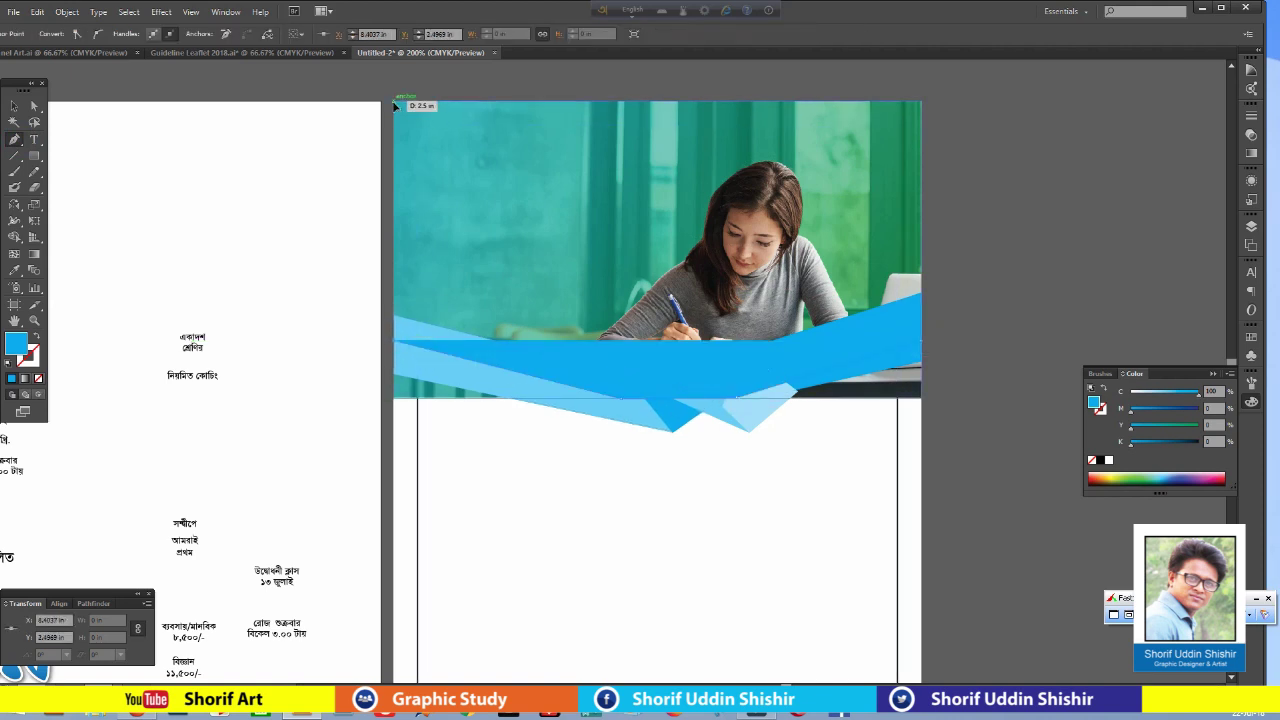
{"action": "left_click", "coordinate": [394, 101]}
{"action": "left_click", "coordinate": [921, 101]}
Select the blue shape with the photo and make a clipping mask from them.
{"action": "left_click", "coordinate": [900, 386], "text": "ctrl"}
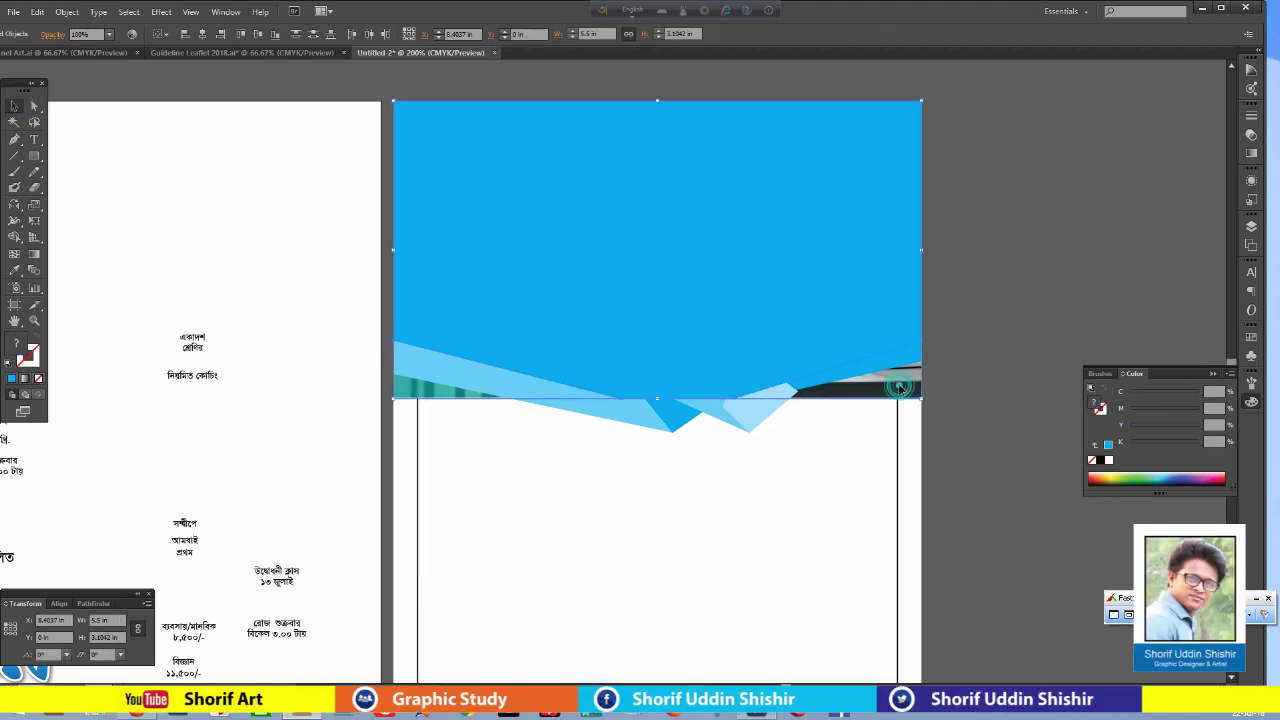
{"action": "left_click", "coordinate": [972, 358]}
{"action": "left_click", "coordinate": [740, 232]}
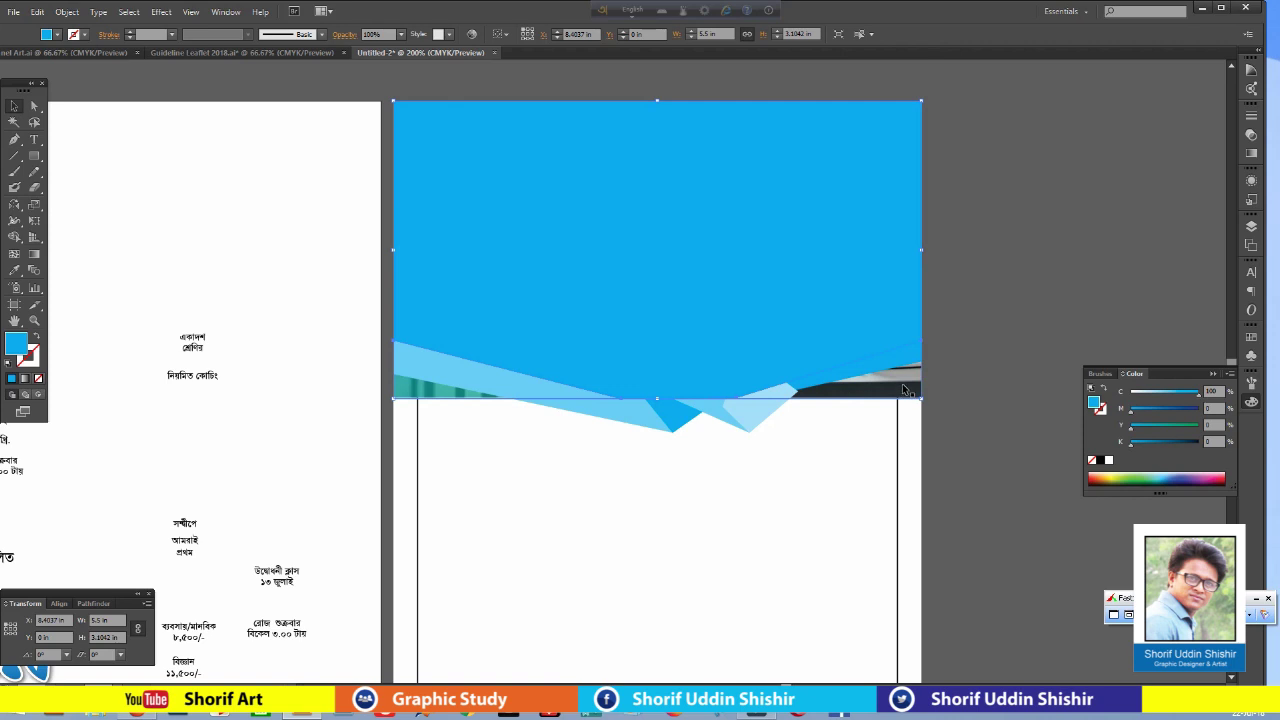
{"action": "left_click", "coordinate": [905, 389], "text": "shift"}
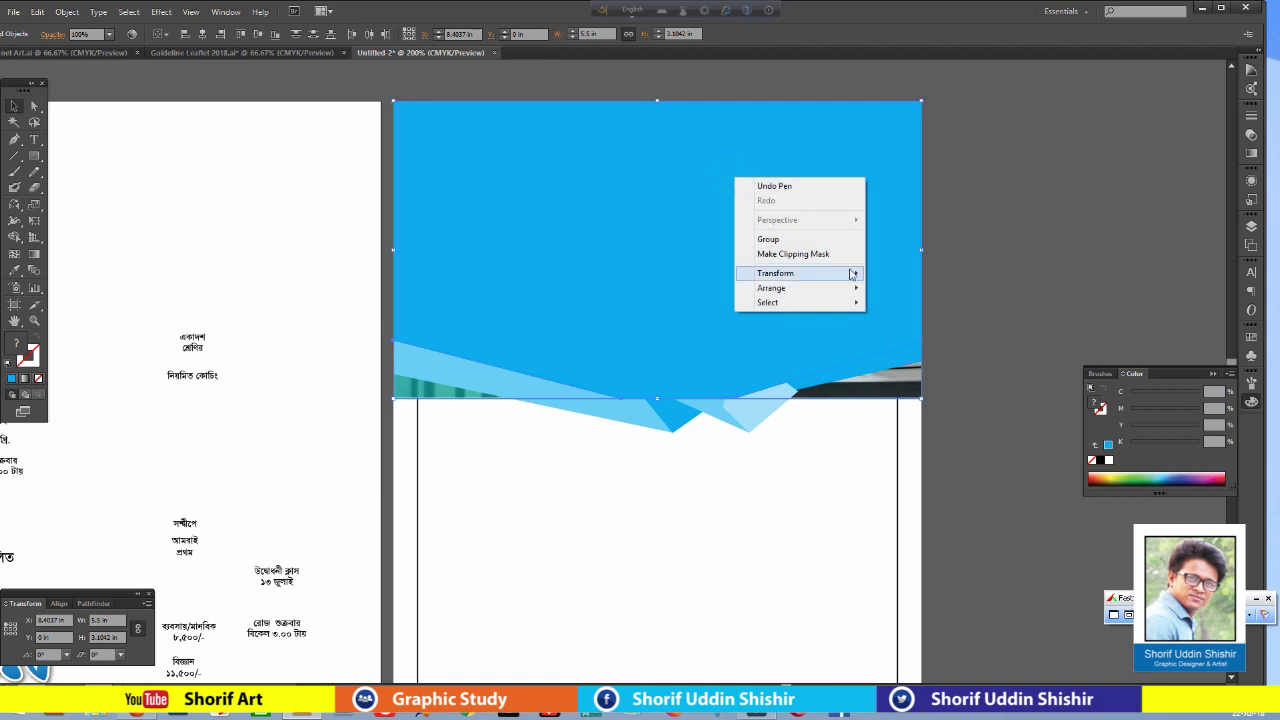
{"action": "left_click", "coordinate": [820, 254]}
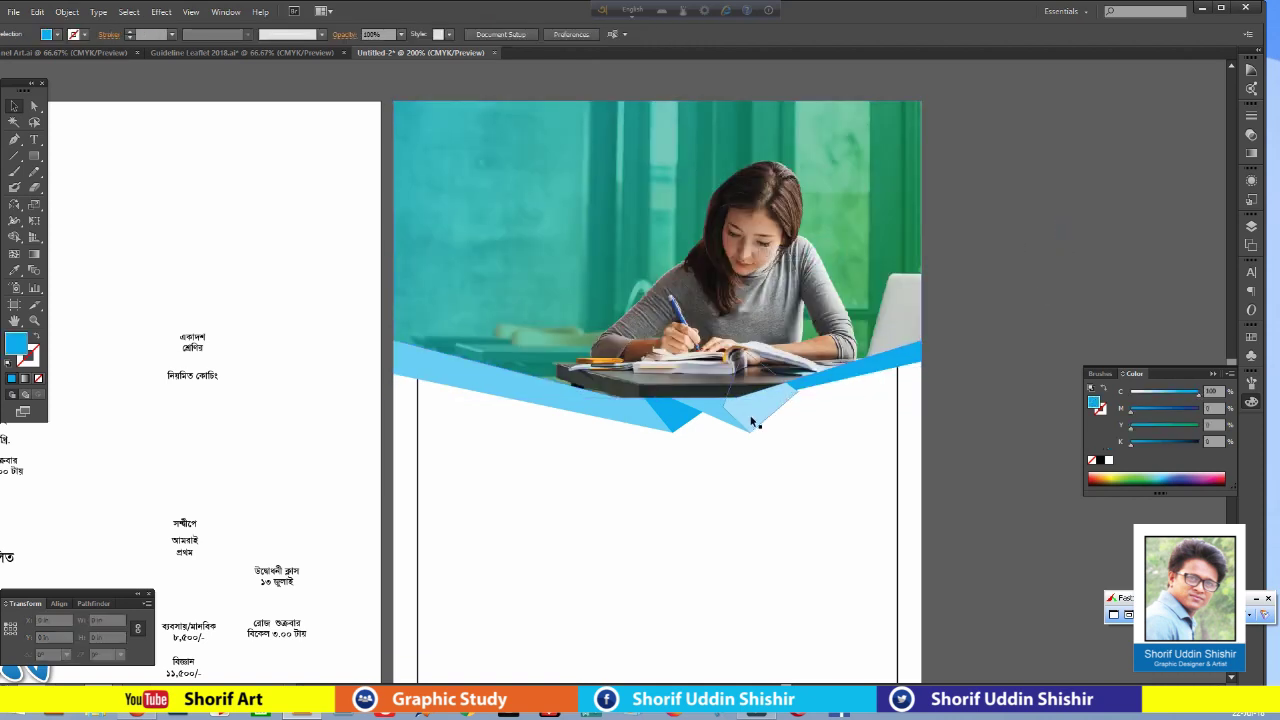
{"action": "left_click", "coordinate": [786, 224]}
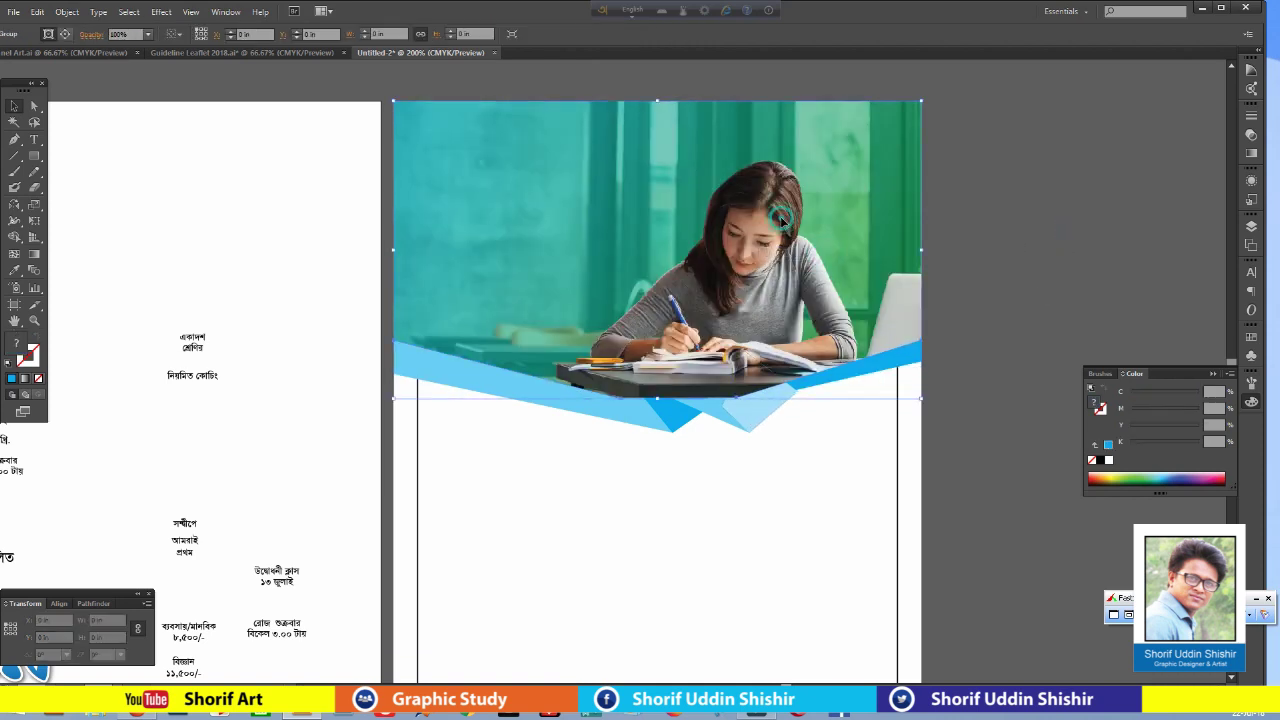
Send the clipped photo group backward twice using Arrange.
{"action": "right_click", "coordinate": [689, 178]}
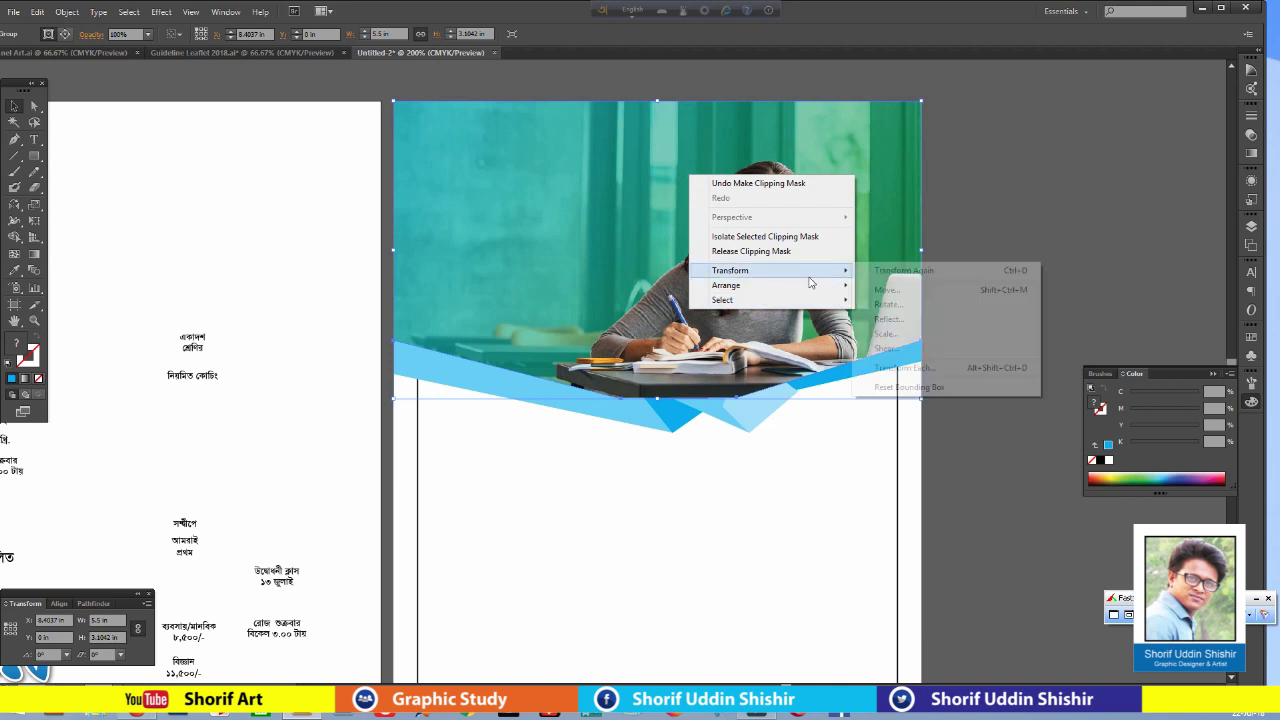
{"action": "mouse_move", "coordinate": [760, 285]}
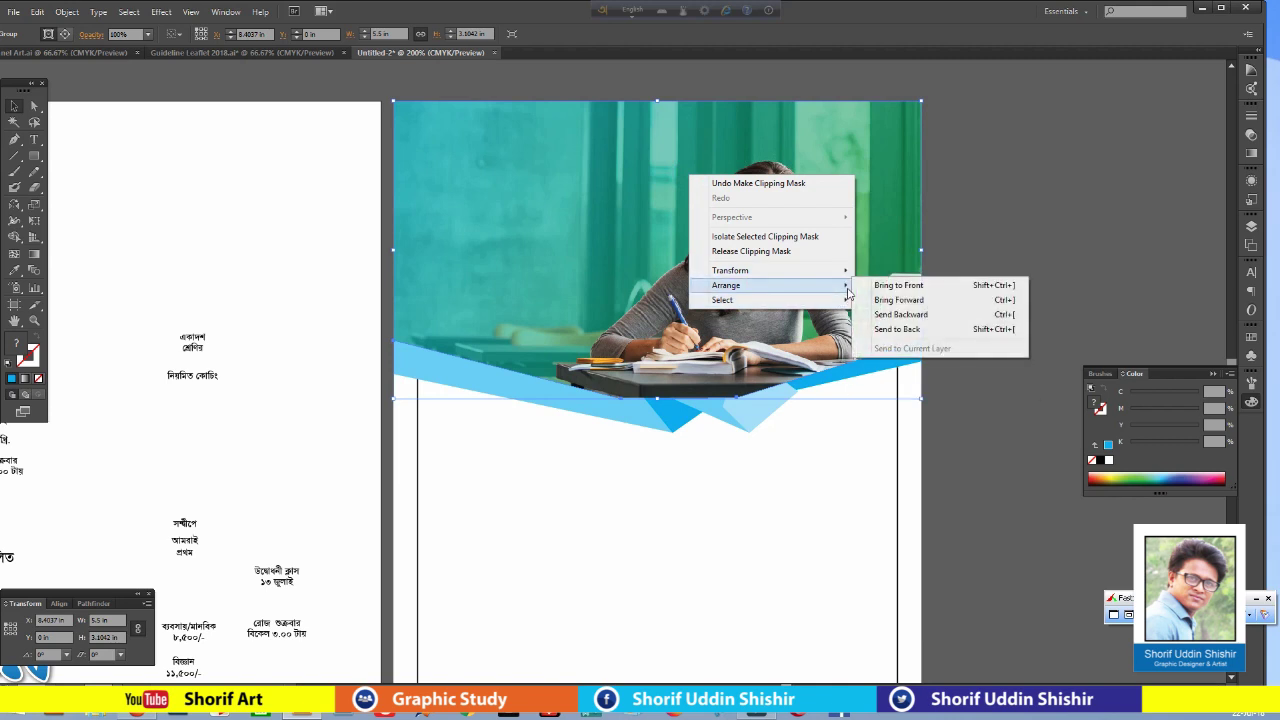
{"action": "left_click", "coordinate": [885, 314]}
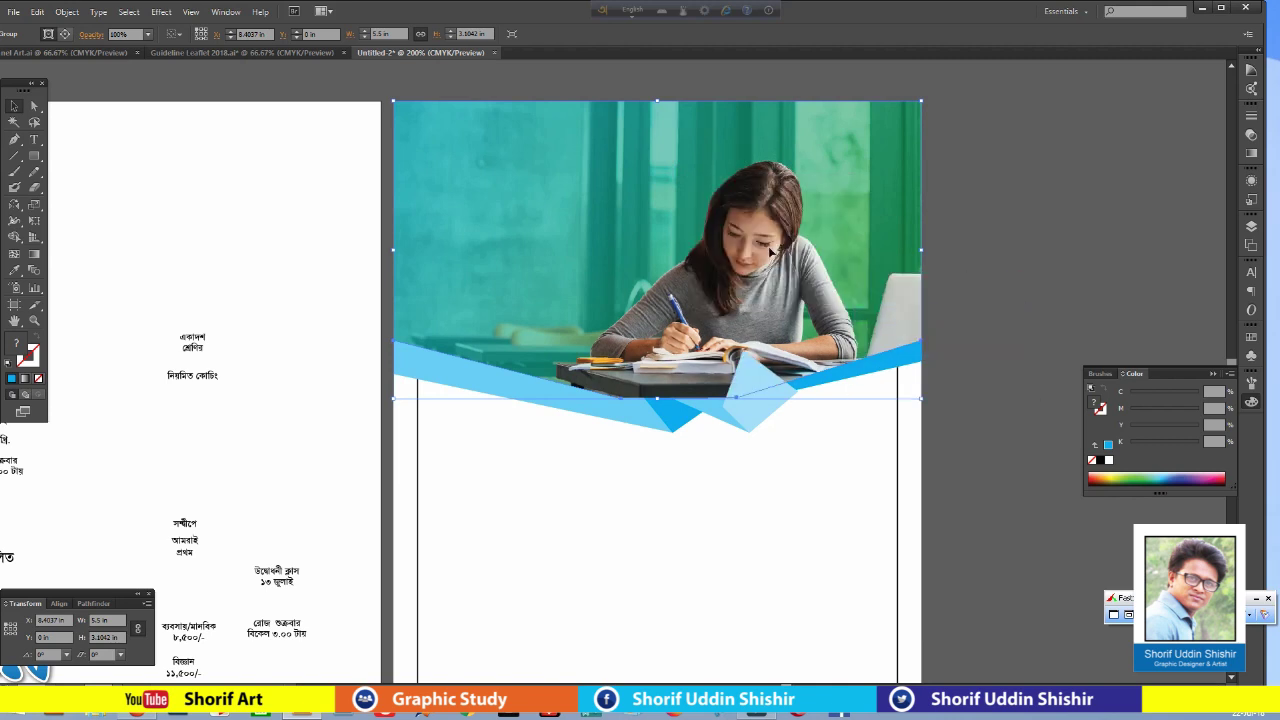
{"action": "right_click", "coordinate": [771, 206]}
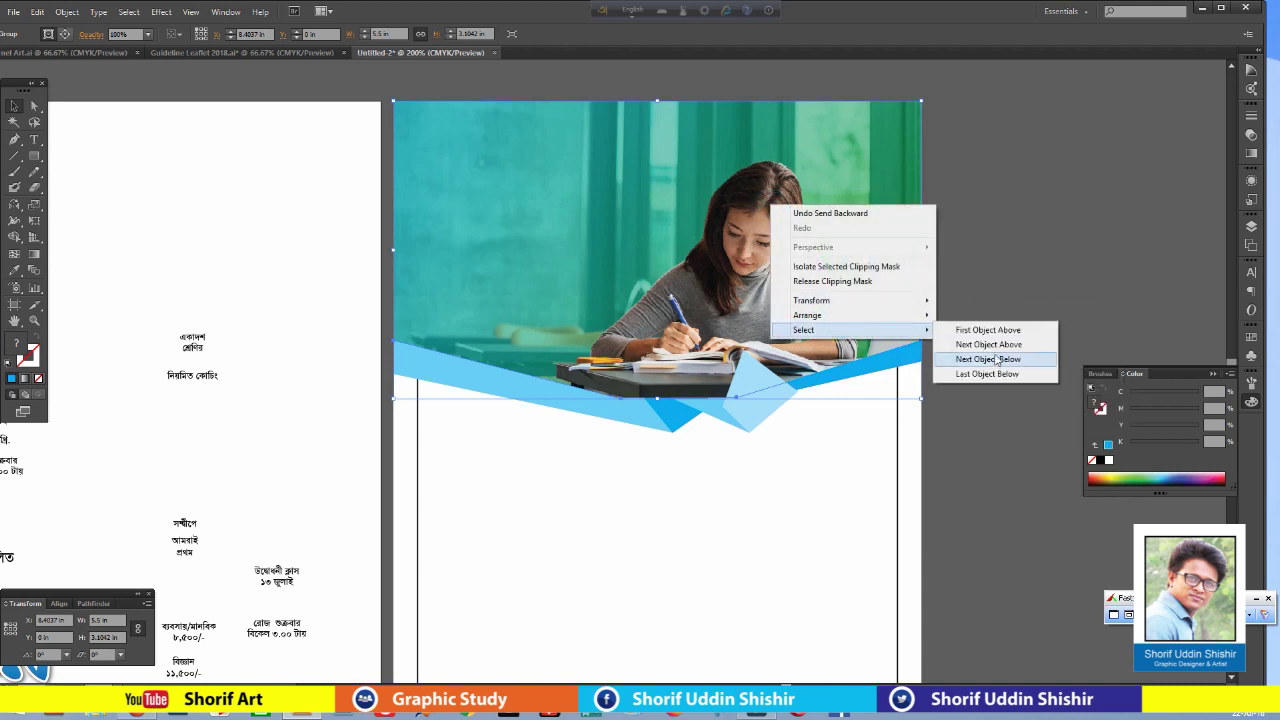
{"action": "mouse_move", "coordinate": [808, 315]}
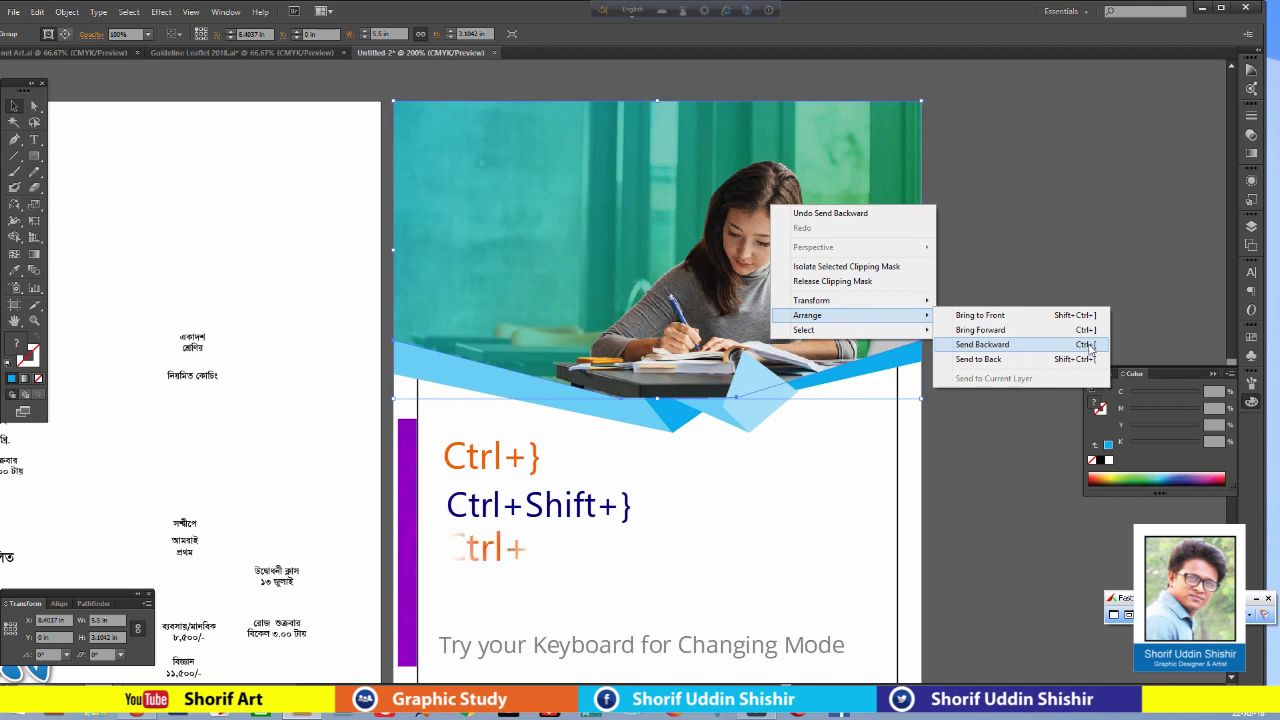
{"action": "left_click", "coordinate": [1090, 345]}
Adjust the photo's stacking with bracket shortcuts until the blue facets overlap its bottom edge.
{"action": "key", "text": "ctrl+shift+bracketright"}
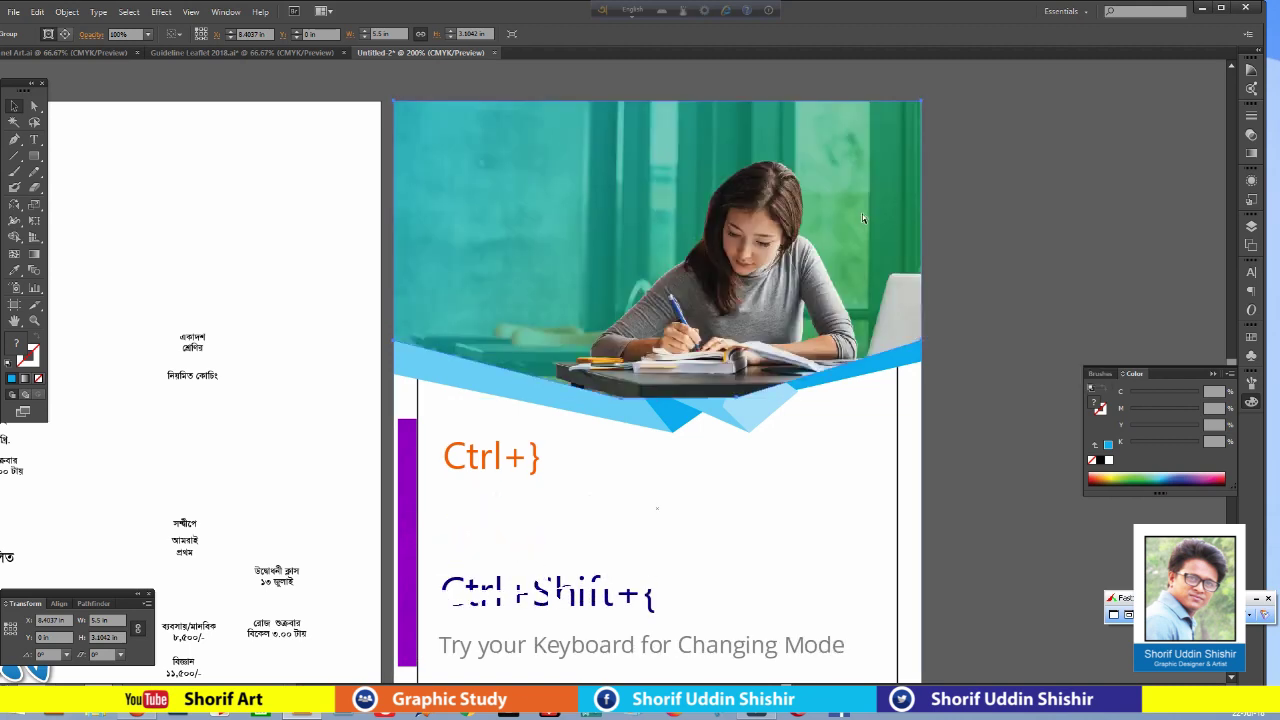
{"action": "key", "text": "ctrl+shift+bracketleft"}
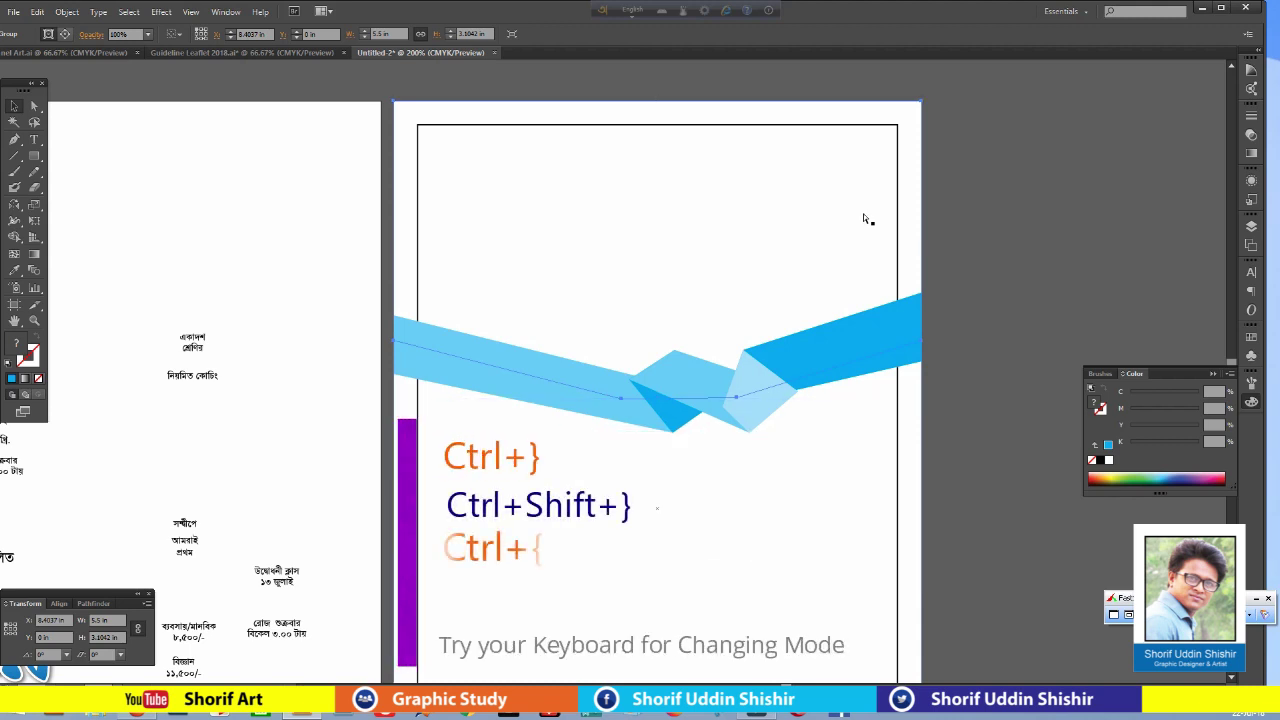
{"action": "key", "text": "ctrl+bracketright"}
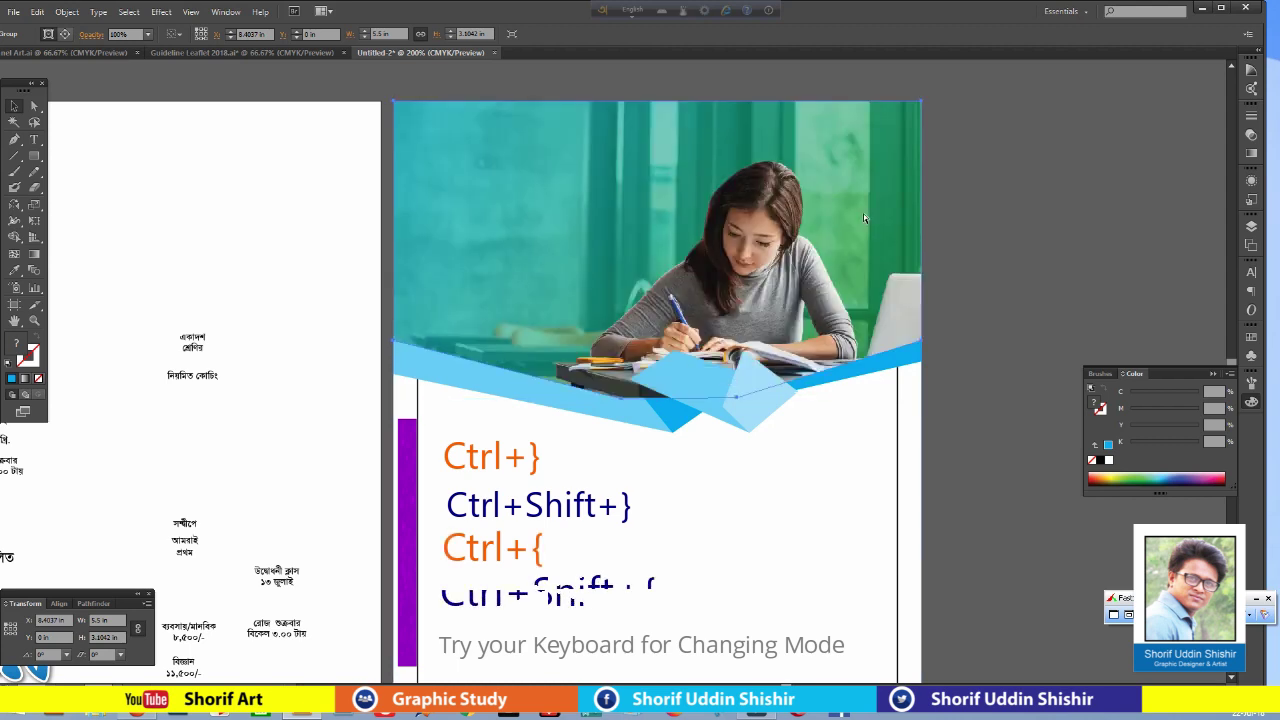
{"action": "key", "text": "ctrl+bracketleft"}
{"action": "key", "text": "ctrl+shift+bracketleft"}
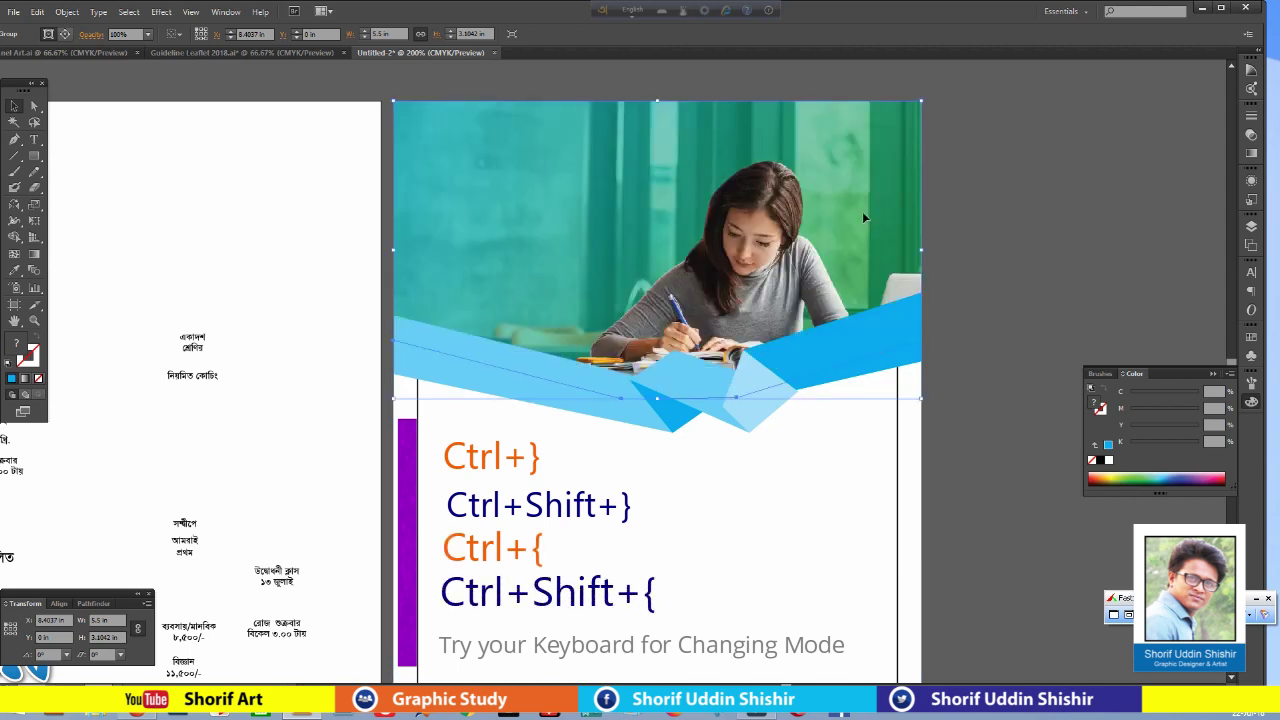
{"action": "left_click", "coordinate": [1025, 182]}
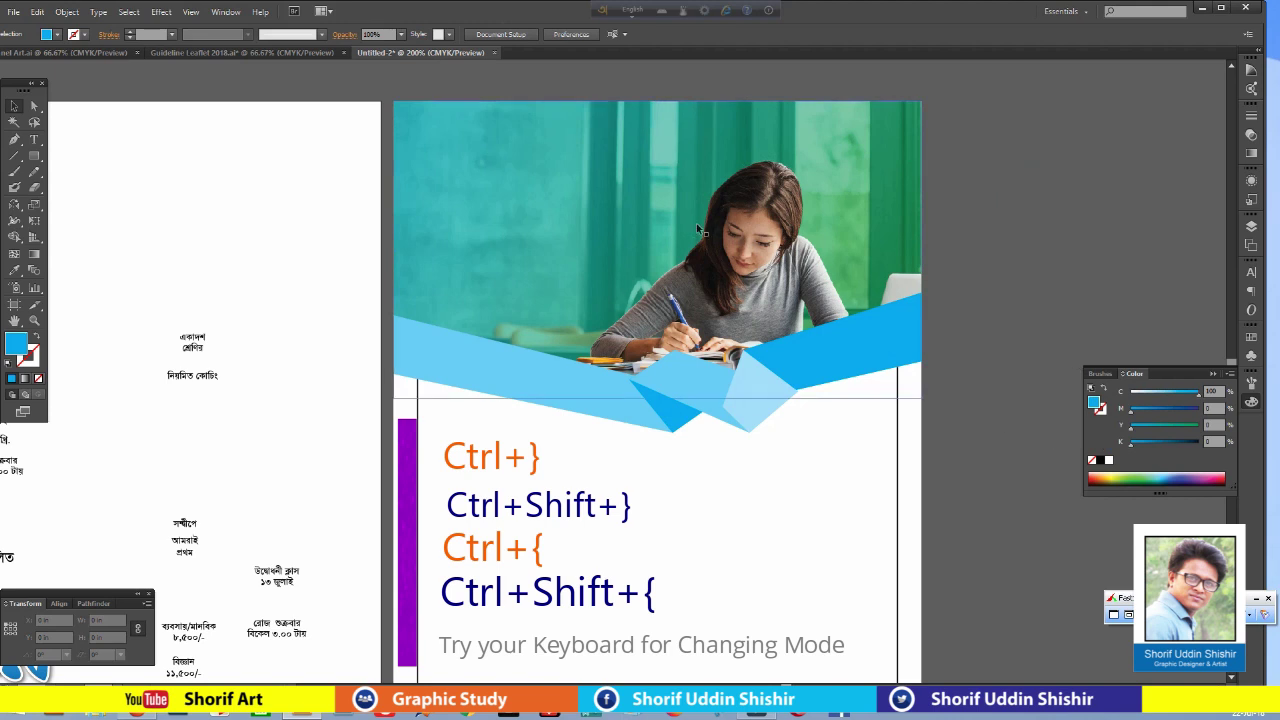
{"action": "scroll", "coordinate": [1071, 216], "scroll_direction": "down", "scroll_amount": 3}
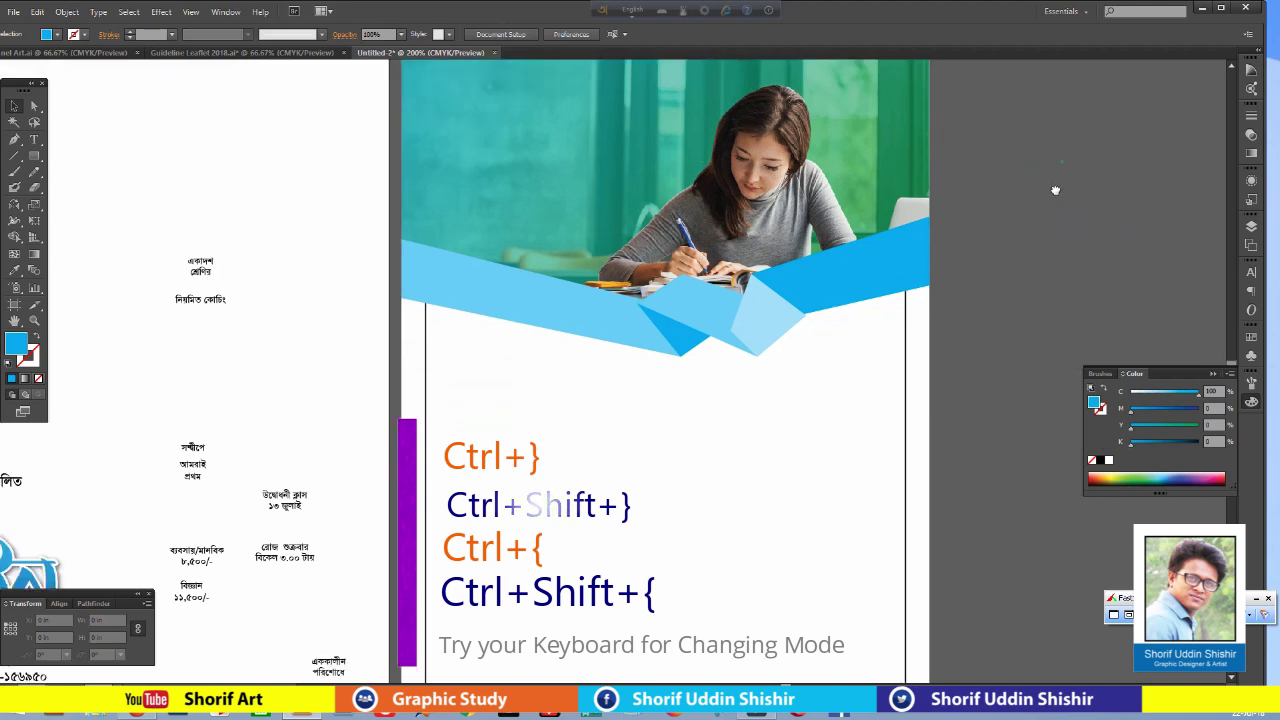
{"action": "scroll", "coordinate": [1054, 191], "scroll_direction": "up", "scroll_amount": 3}
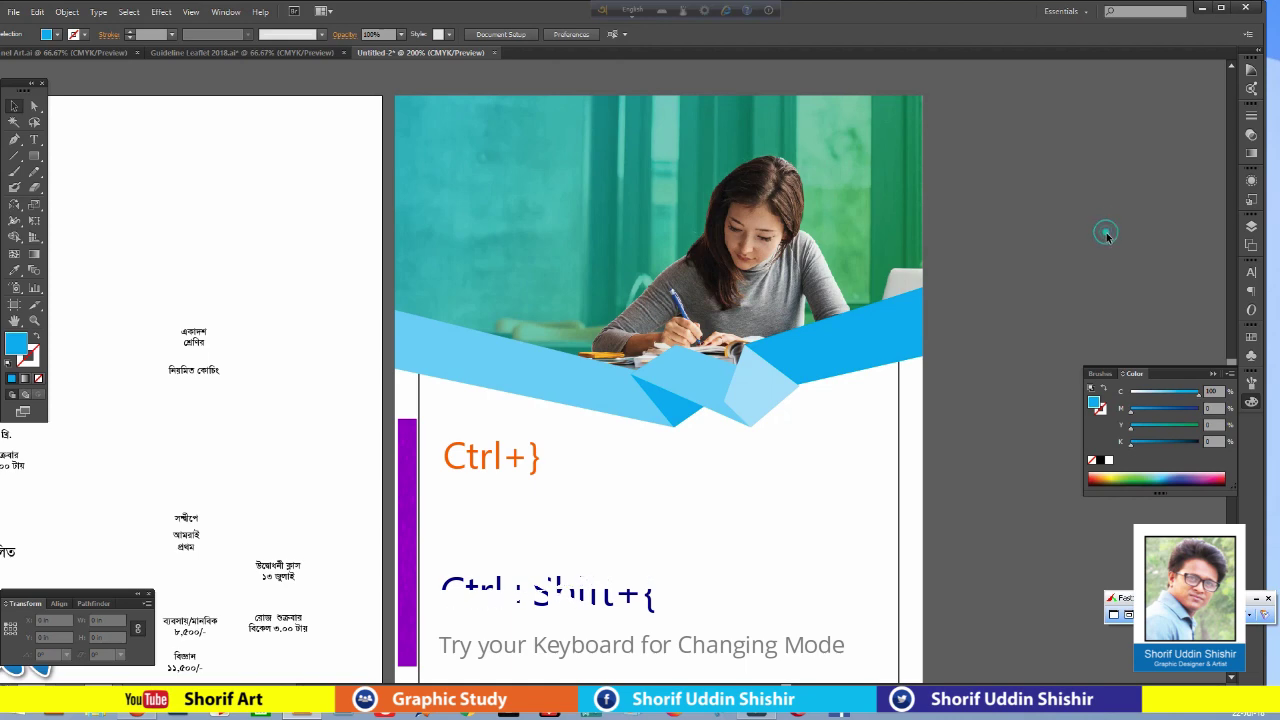
Place home-banner_5.jpg onto the artboard.
{"action": "left_click", "coordinate": [13, 12]}
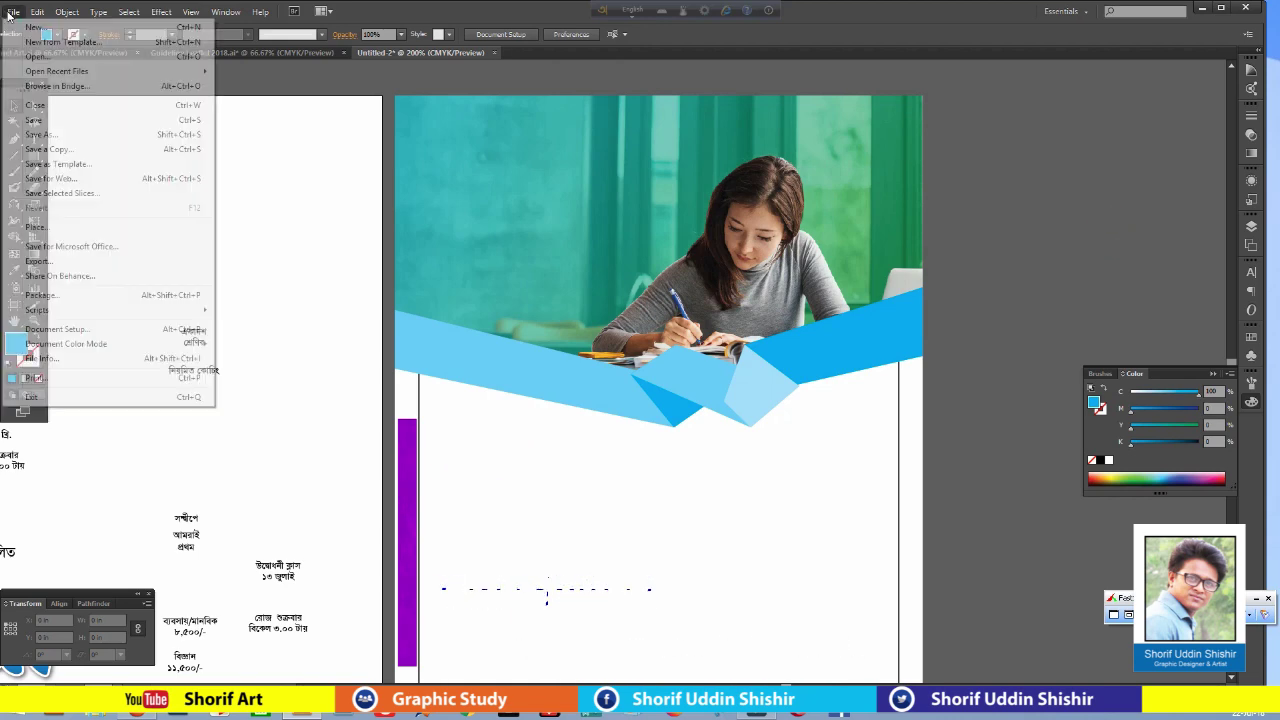
{"action": "left_click", "coordinate": [36, 227]}
{"action": "left_click", "coordinate": [340, 212]}
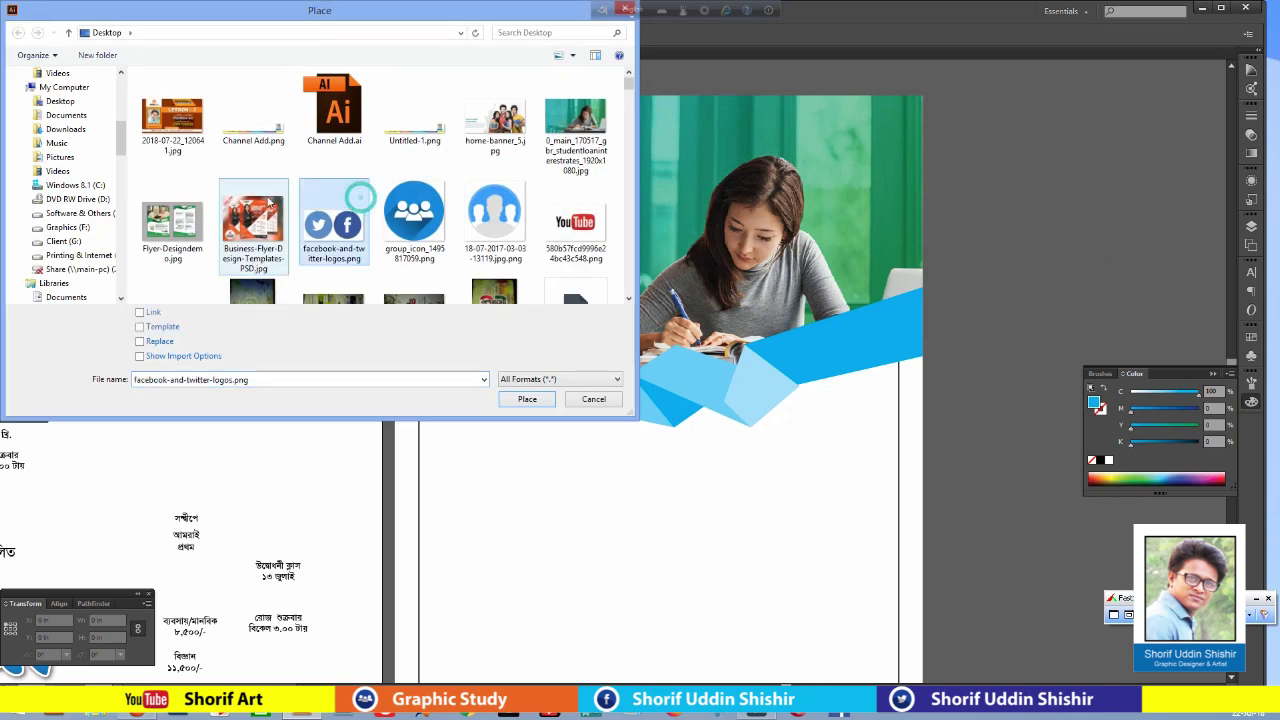
{"action": "left_click", "coordinate": [496, 118]}
{"action": "left_click", "coordinate": [520, 399]}
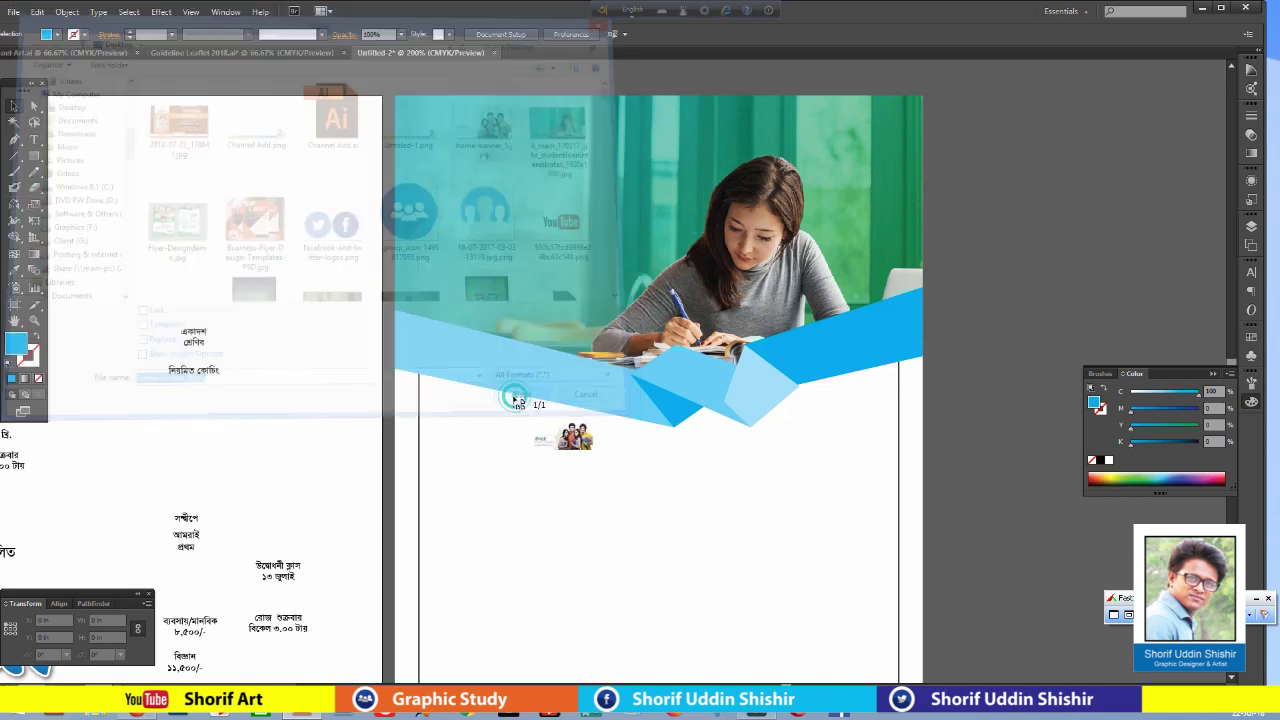
{"action": "left_click", "coordinate": [397, 302]}
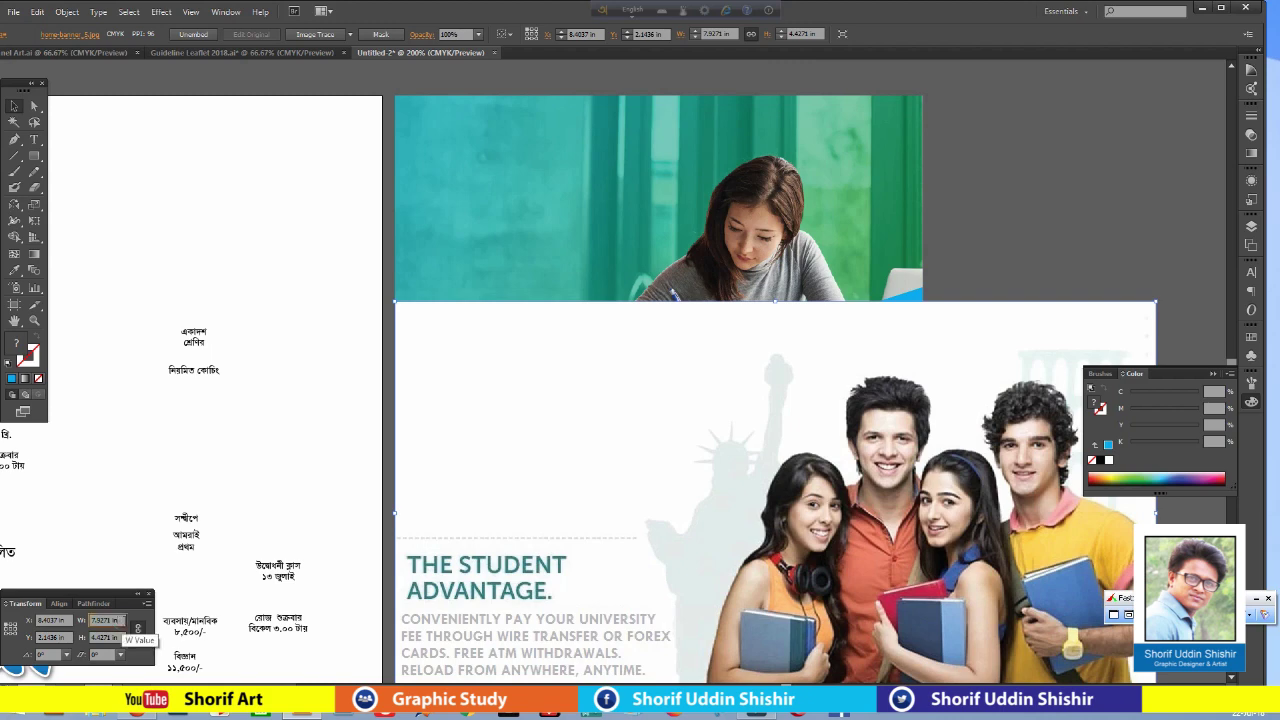
Set the students photo's width to 5.5 in.
{"action": "left_click", "coordinate": [107, 620]}
{"action": "type", "text": "5.5"}
{"action": "key", "text": "Return"}
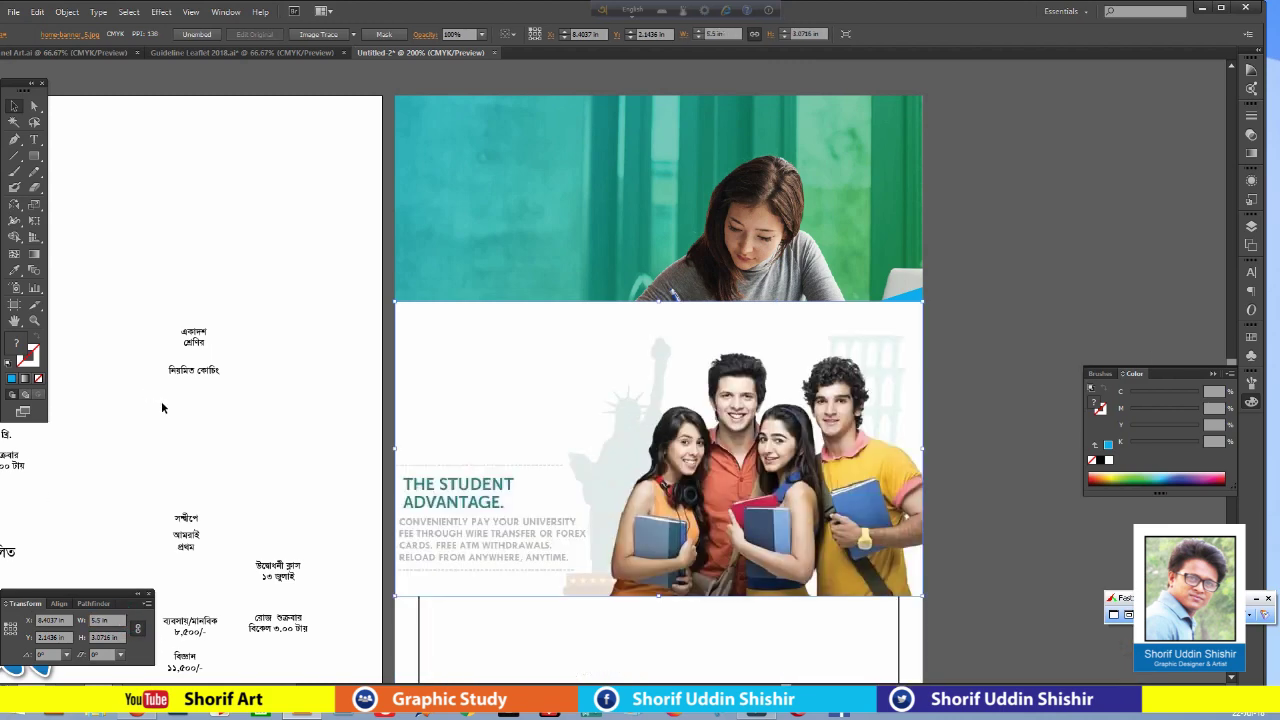
{"action": "left_click", "coordinate": [1034, 257]}
{"action": "scroll", "coordinate": [612, 247], "scroll_direction": "down", "scroll_amount": 5}
Move the students photo down the page and zoom to 400% on the left girl.
{"action": "left_click_drag", "start_coordinate": [610, 247], "coordinate": [600, 575]}
{"action": "scroll", "coordinate": [437, 320], "scroll_direction": "down", "scroll_amount": 2}
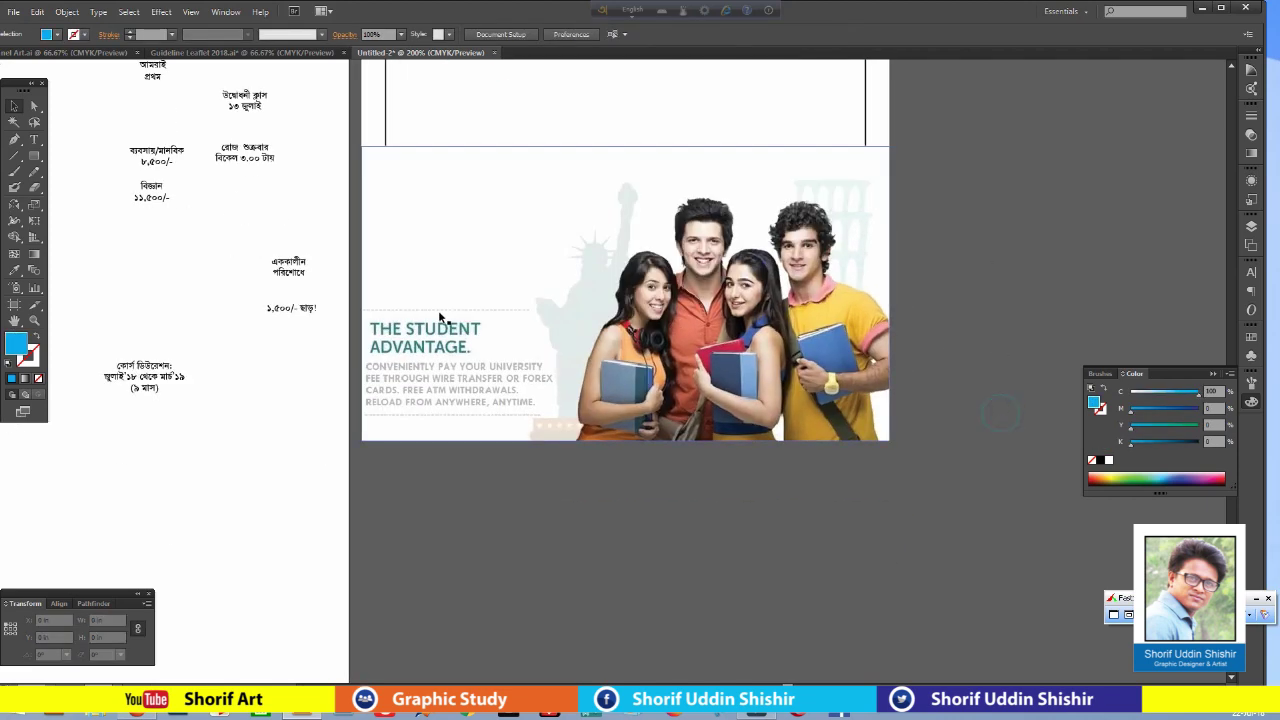
{"action": "key", "text": "ctrl+plus"}
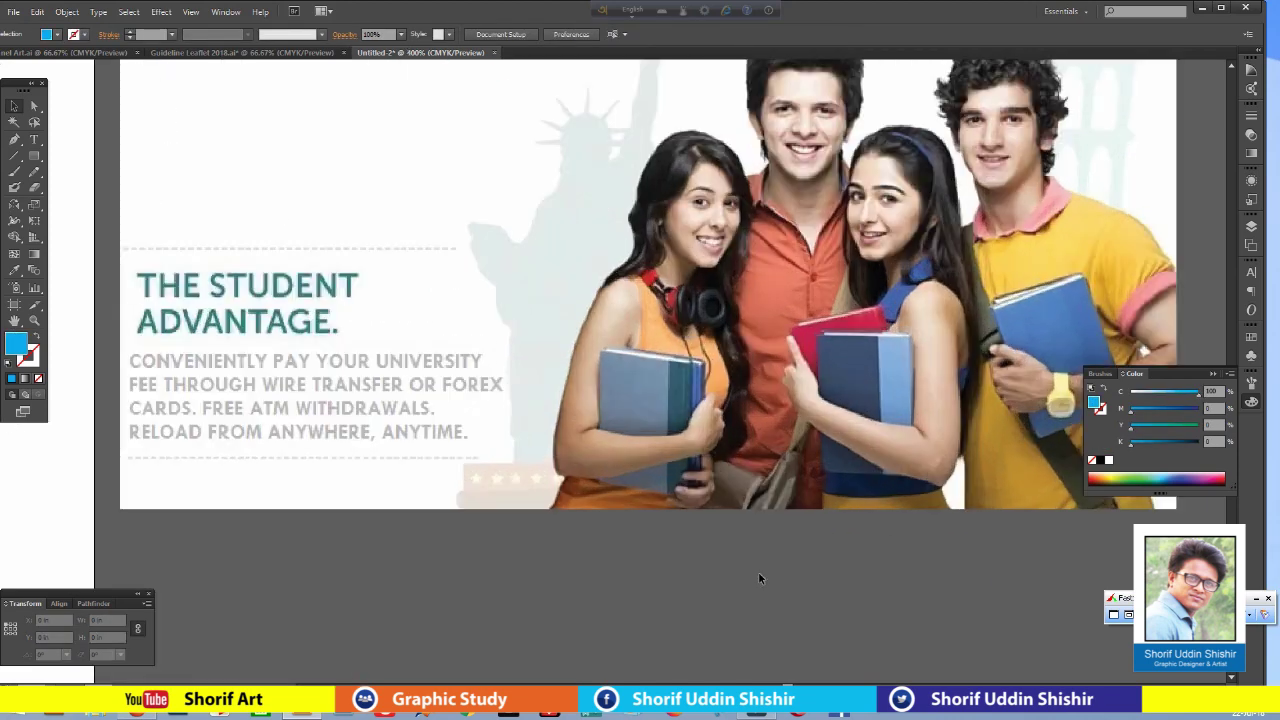
{"action": "left_click_drag", "start_coordinate": [735, 580], "coordinate": [640, 584]}
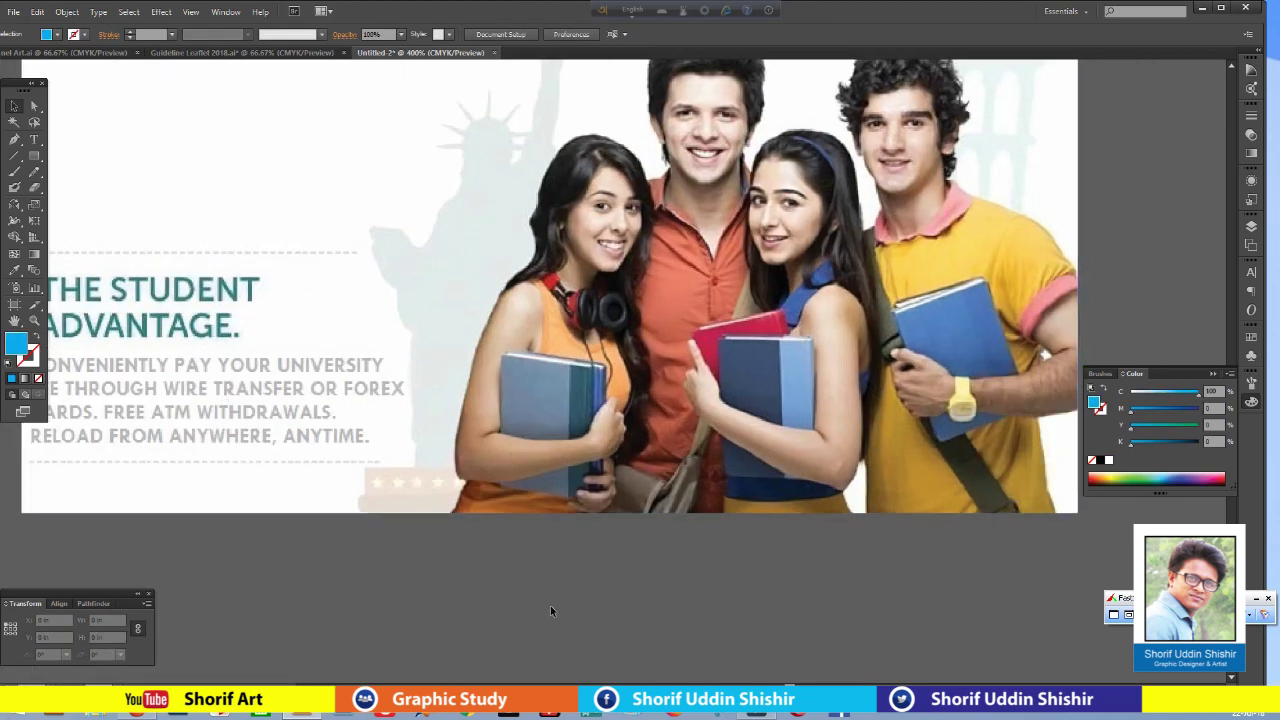
{"action": "left_click", "coordinate": [521, 441]}
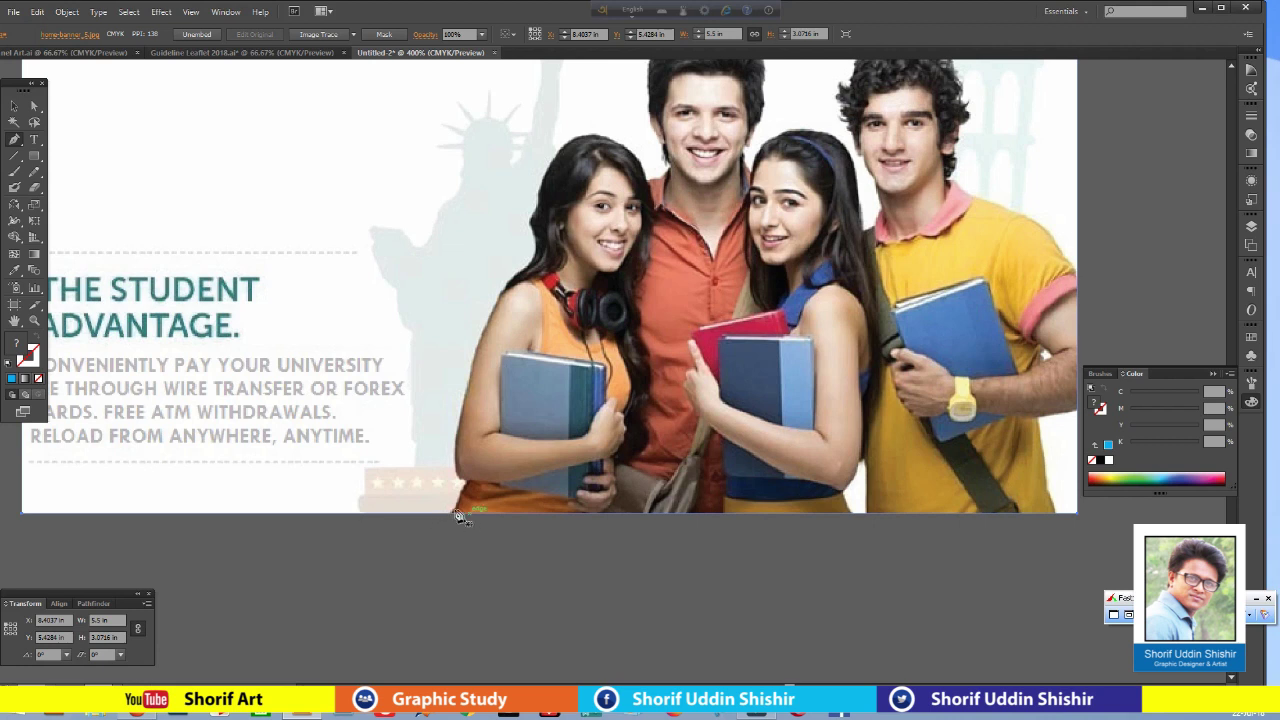
Trace a no-fill, blue-stroked pen path up the left girl's arm to her shoulder.
{"action": "left_click_drag", "start_coordinate": [452, 518], "coordinate": [470, 488]}
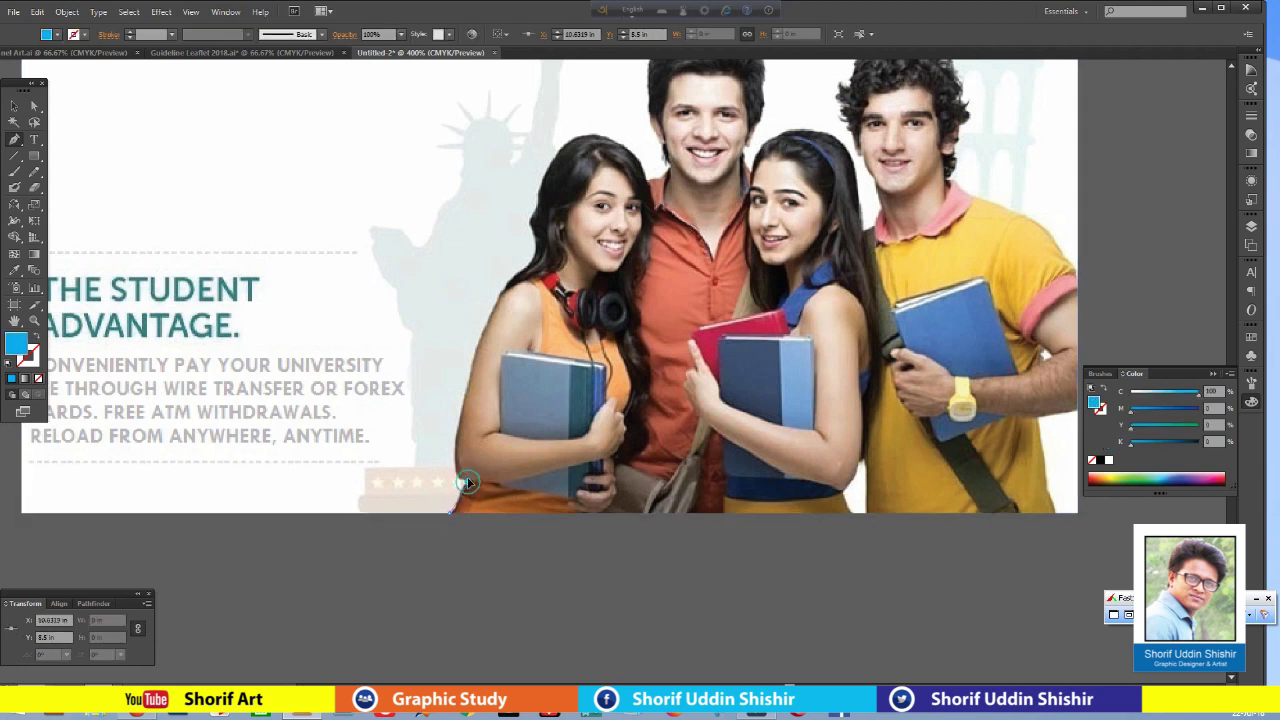
{"action": "left_click", "coordinate": [470, 483]}
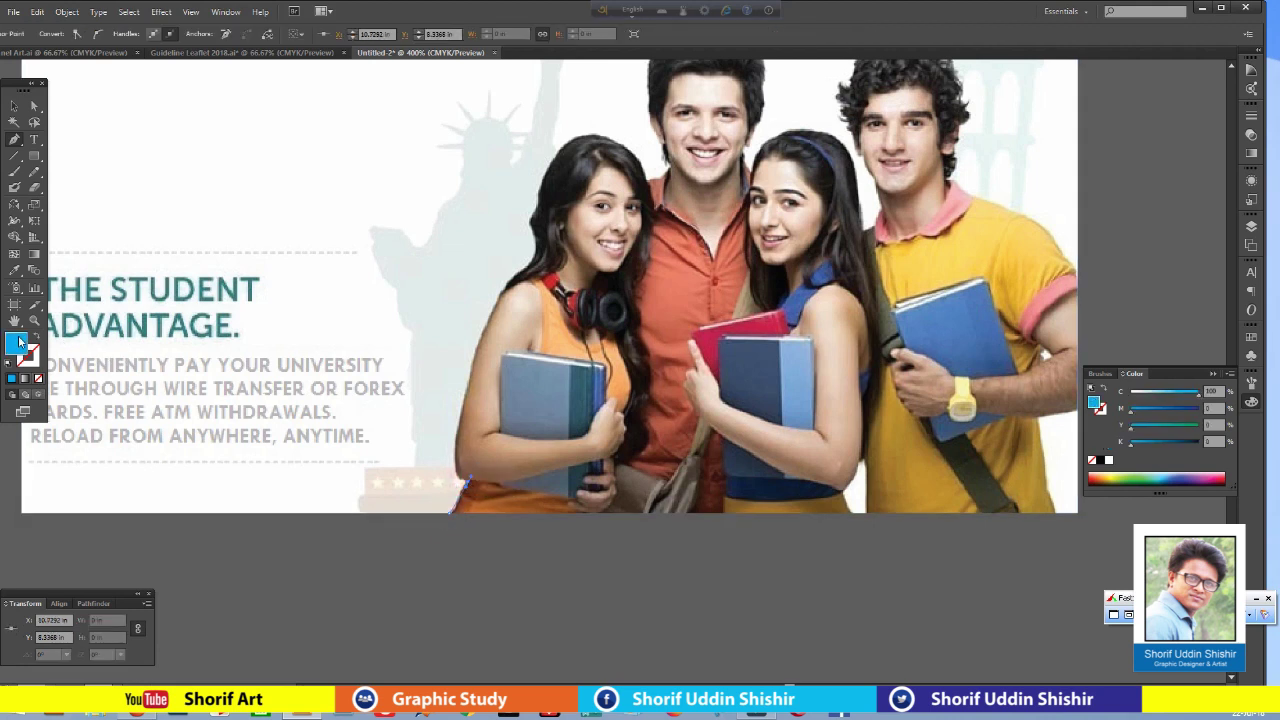
{"action": "left_click", "coordinate": [38, 378]}
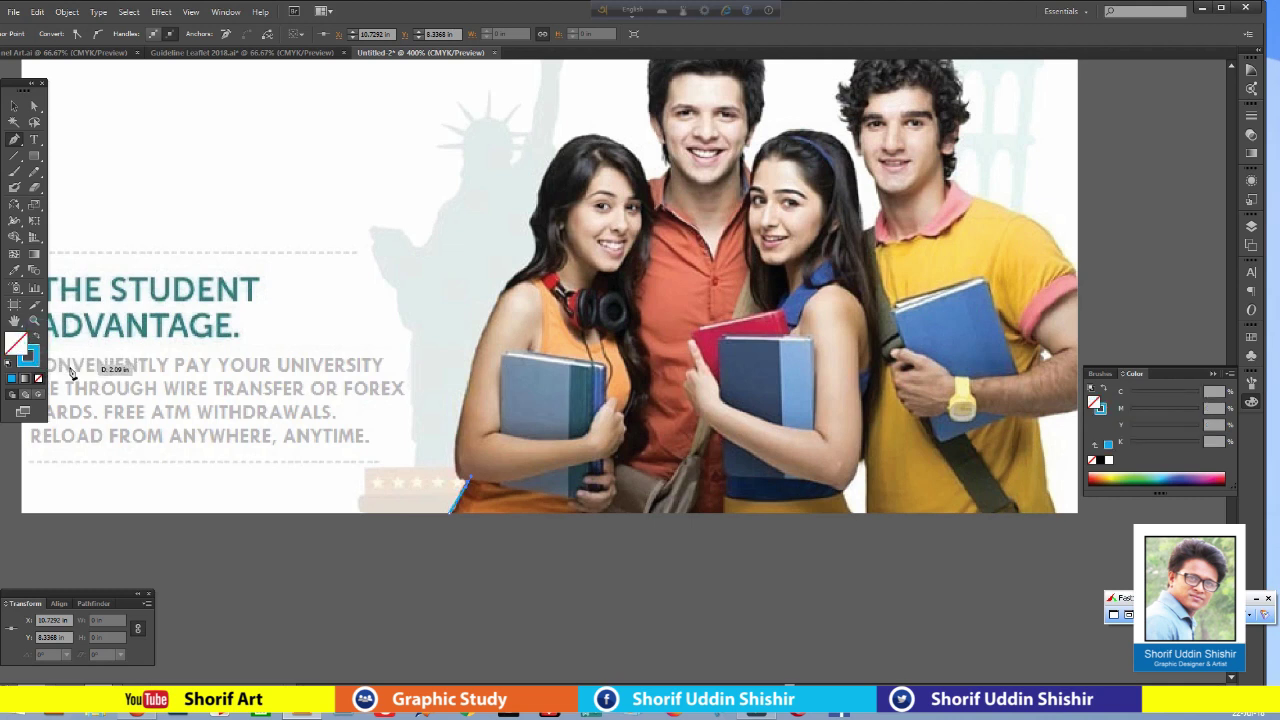
{"action": "left_click", "coordinate": [36, 364]}
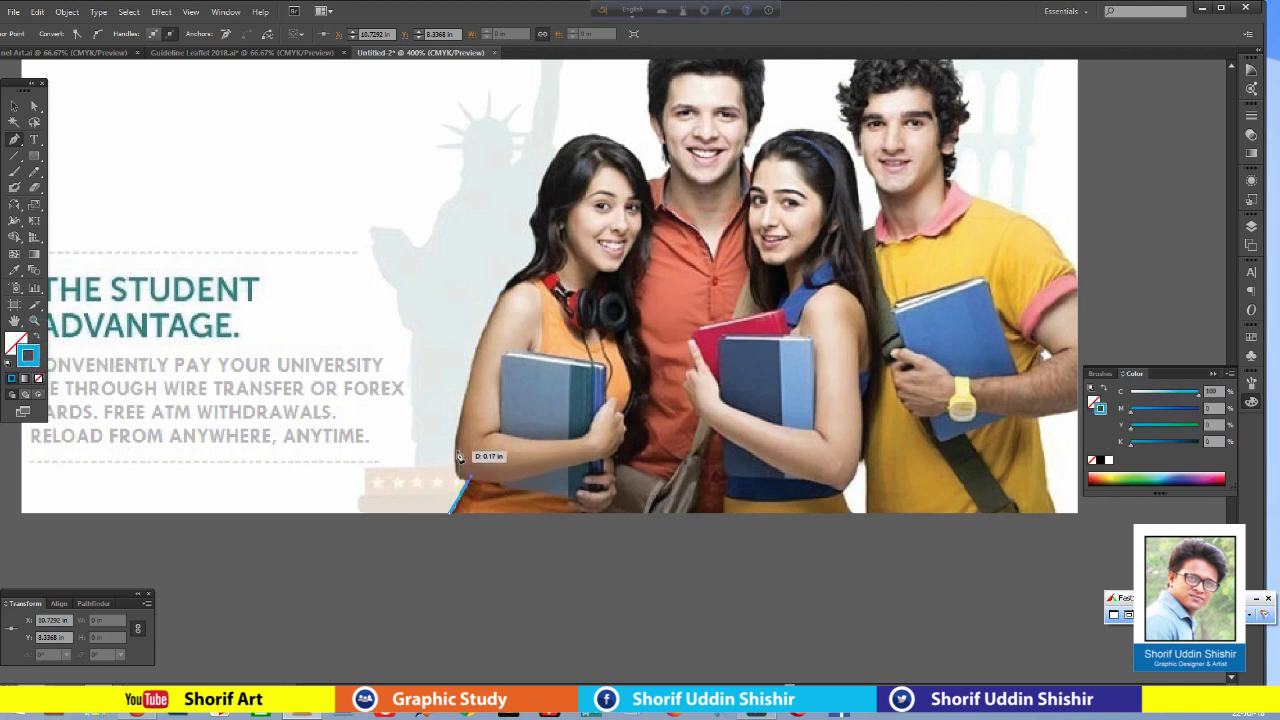
{"action": "left_click_drag", "start_coordinate": [470, 484], "coordinate": [466, 416]}
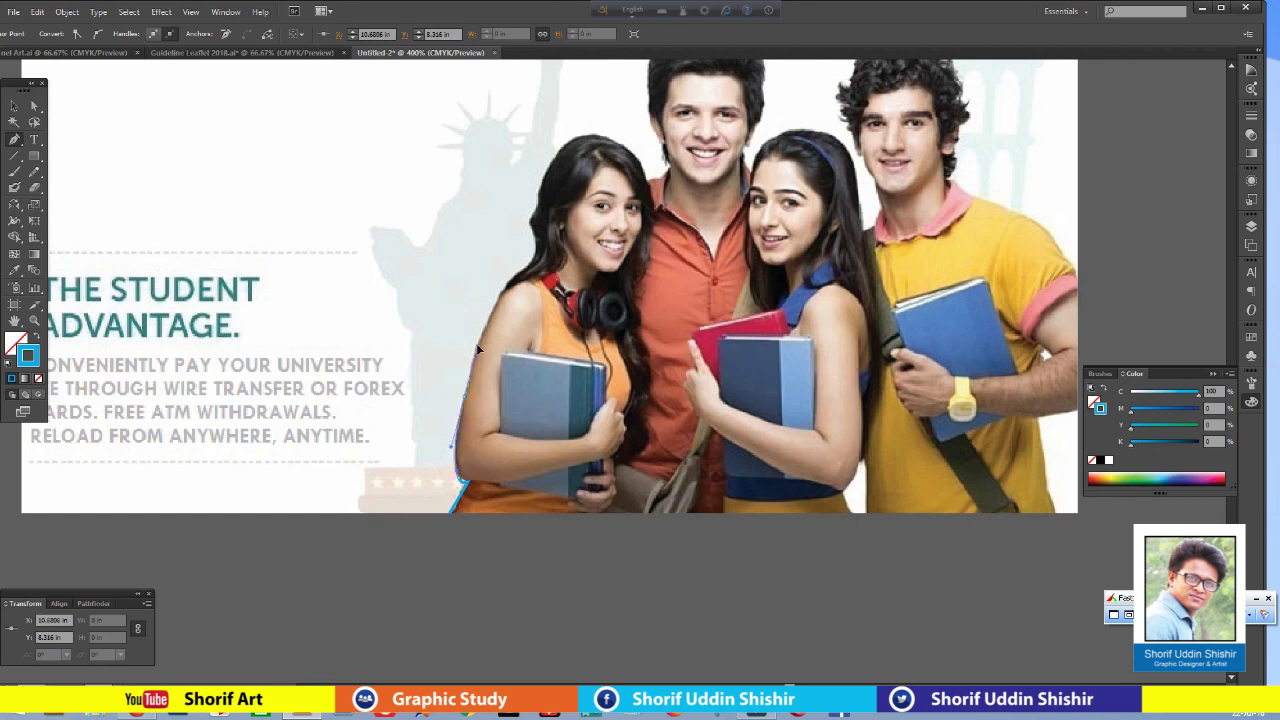
{"action": "left_click_drag", "start_coordinate": [478, 349], "coordinate": [486, 331]}
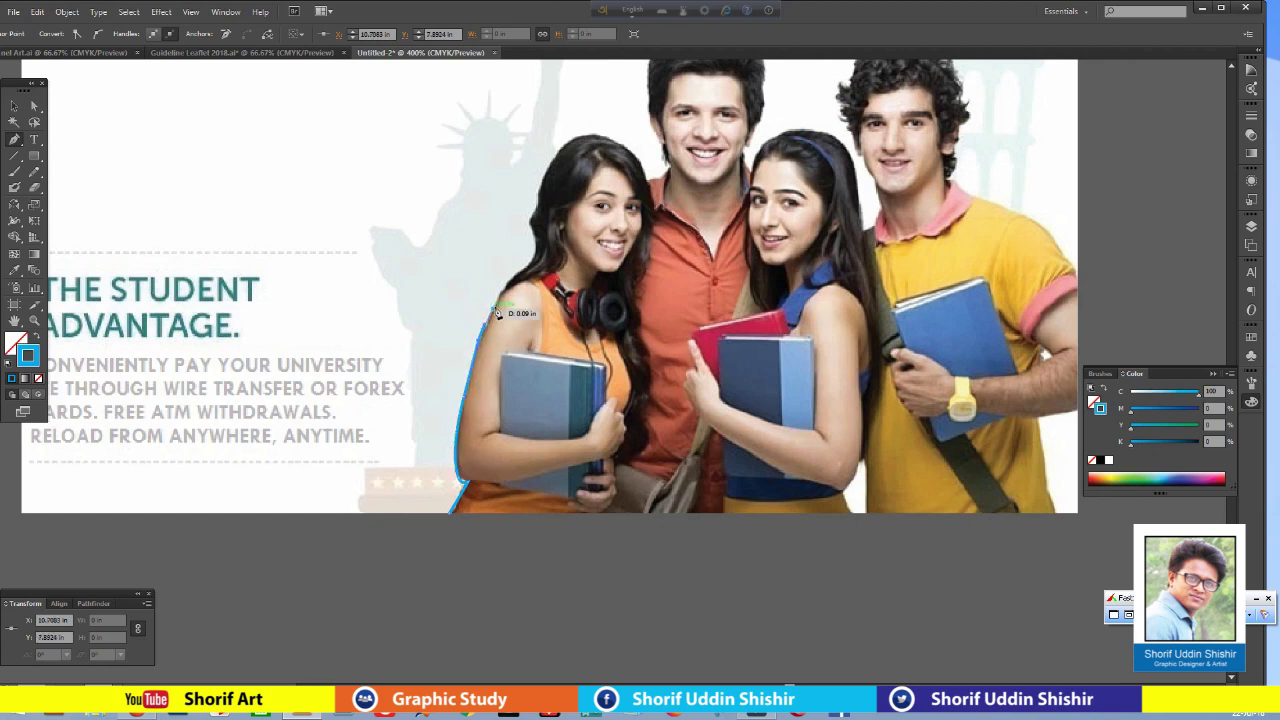
{"action": "key", "text": "ctrl+plus"}
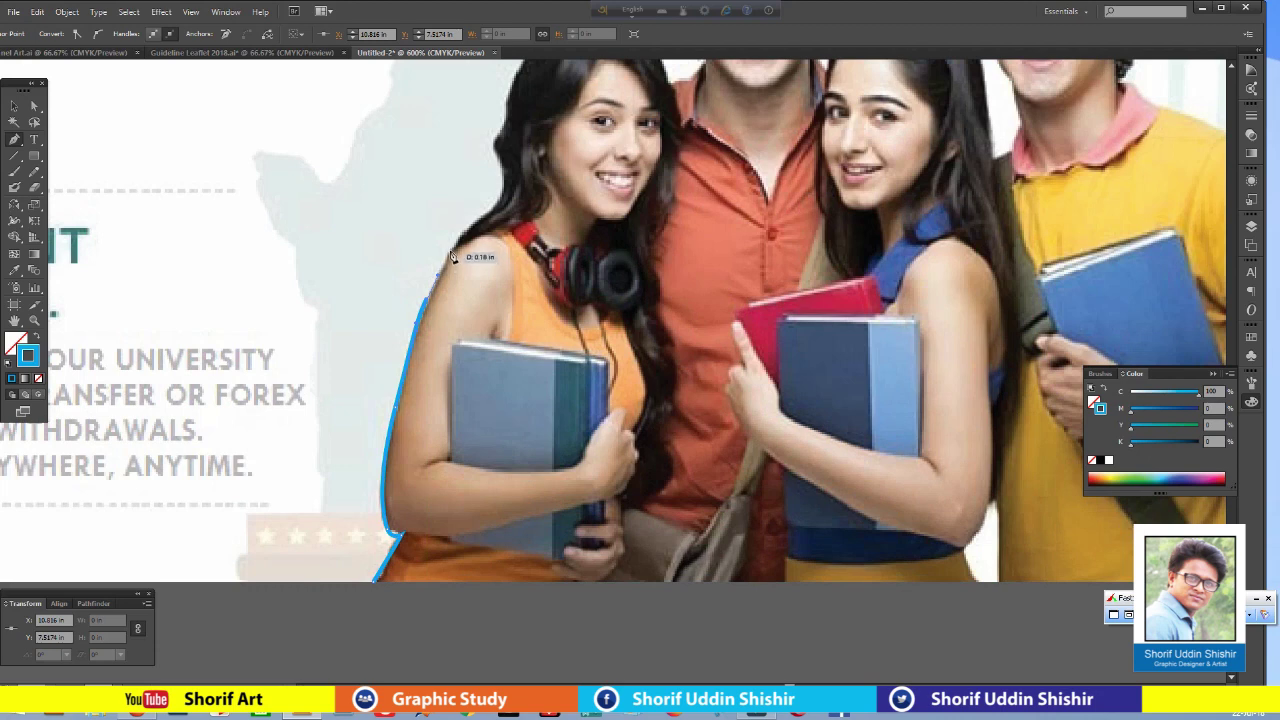
{"action": "left_click_drag", "start_coordinate": [454, 241], "coordinate": [510, 208]}
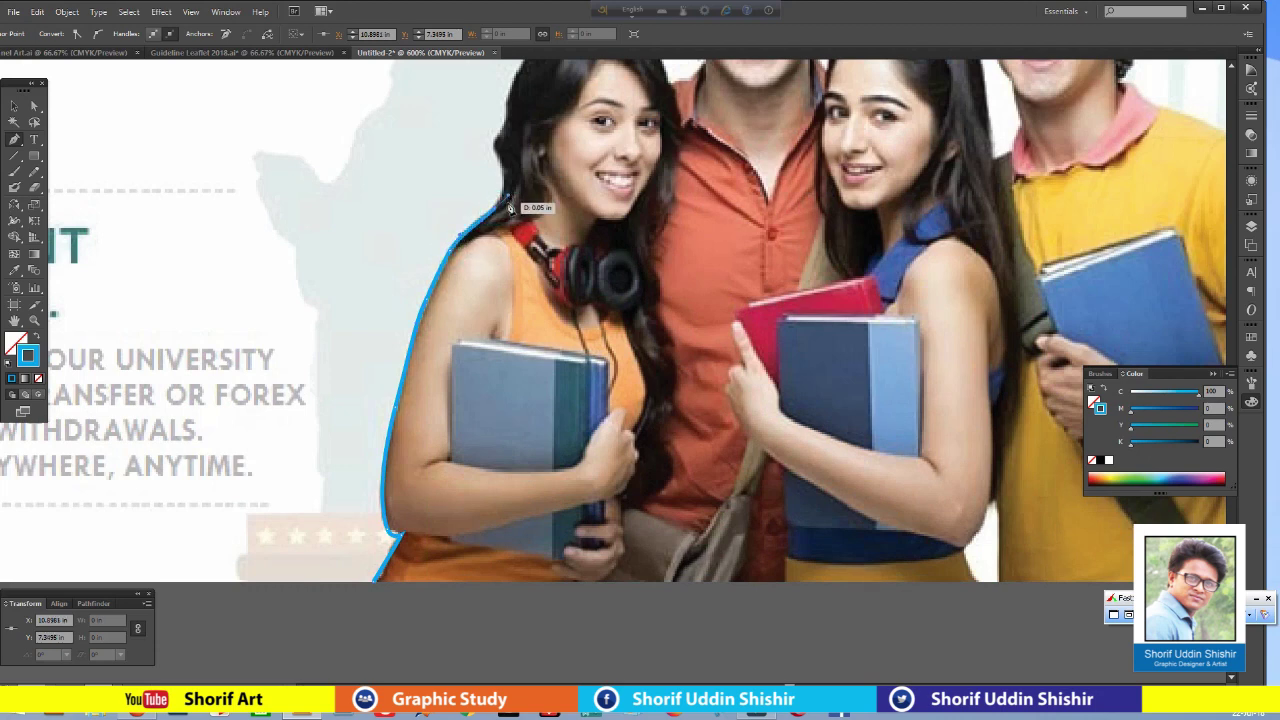
{"action": "left_click", "coordinate": [1249, 117]}
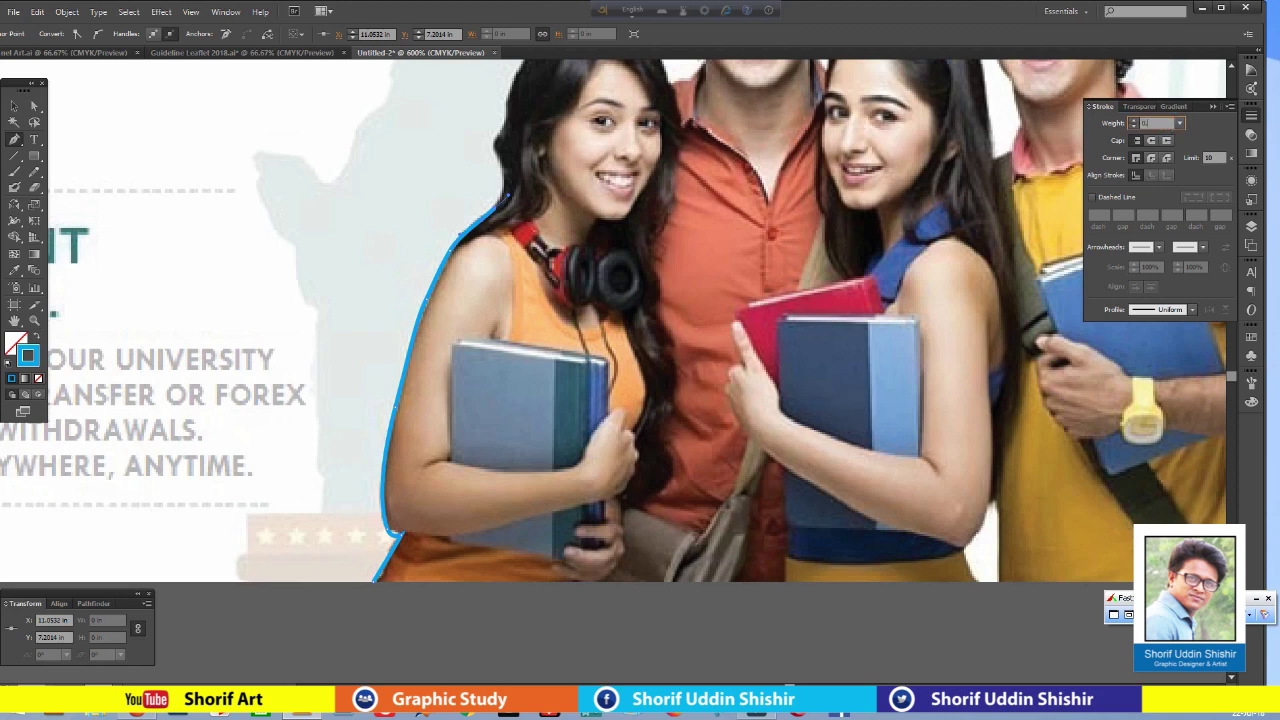
Set the outline's stroke weight to 0.2 pt.
{"action": "type", "text": "0.2"}
{"action": "key", "text": "Return"}
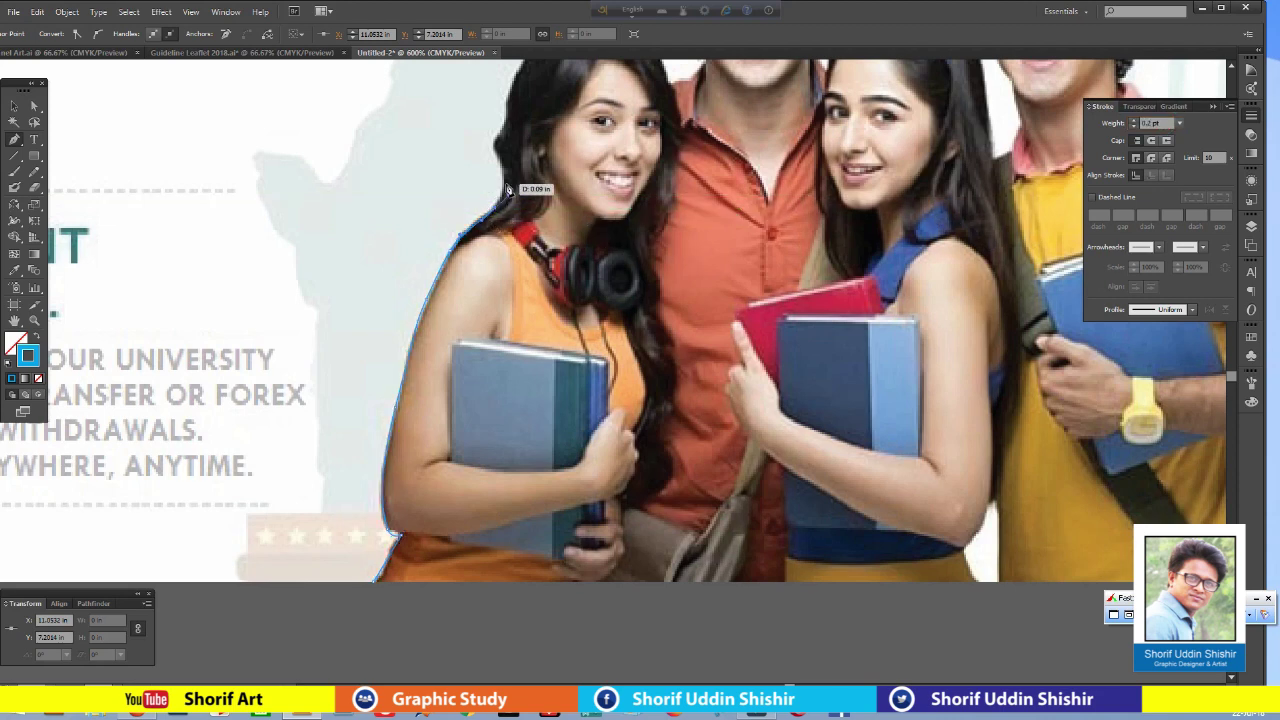
{"action": "scroll", "coordinate": [530, 220], "scroll_direction": "up", "scroll_amount": 5}
{"action": "scroll", "coordinate": [560, 250], "scroll_direction": "down", "scroll_amount": 2}
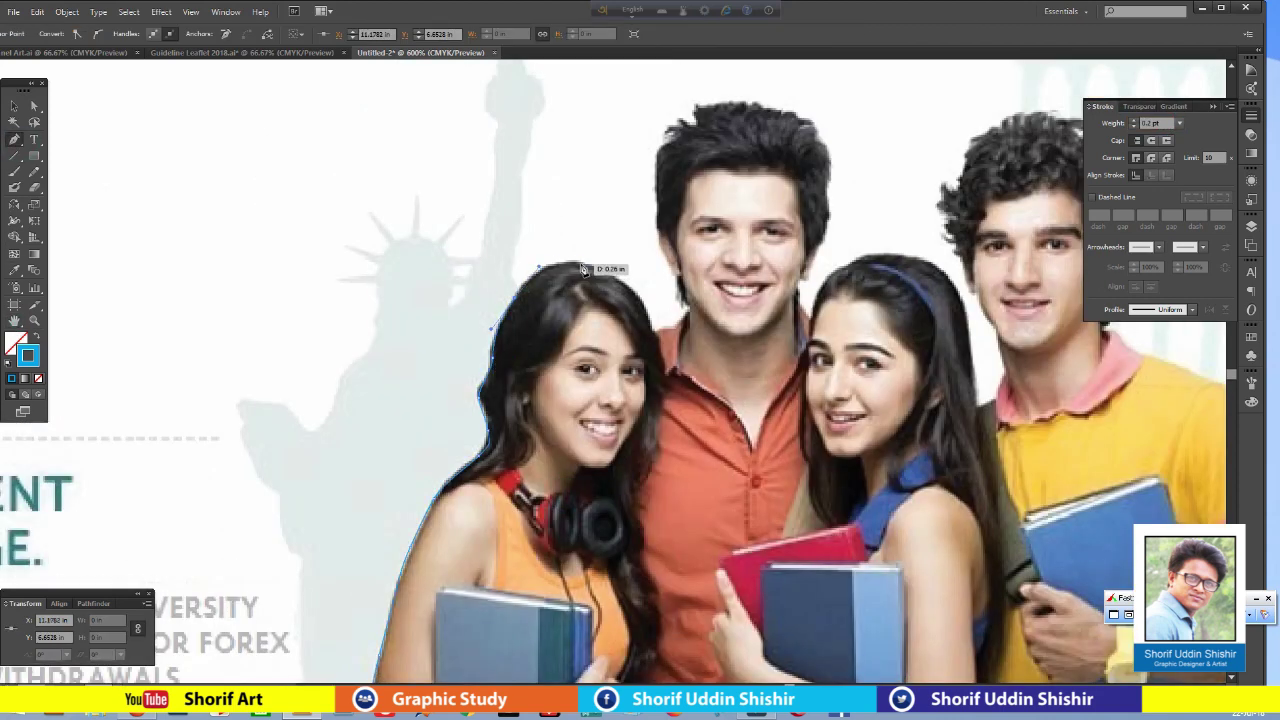
Trace the outline over the first girl's hair, the boy's hair and the second girl's hair.
{"action": "left_click", "coordinate": [652, 320]}
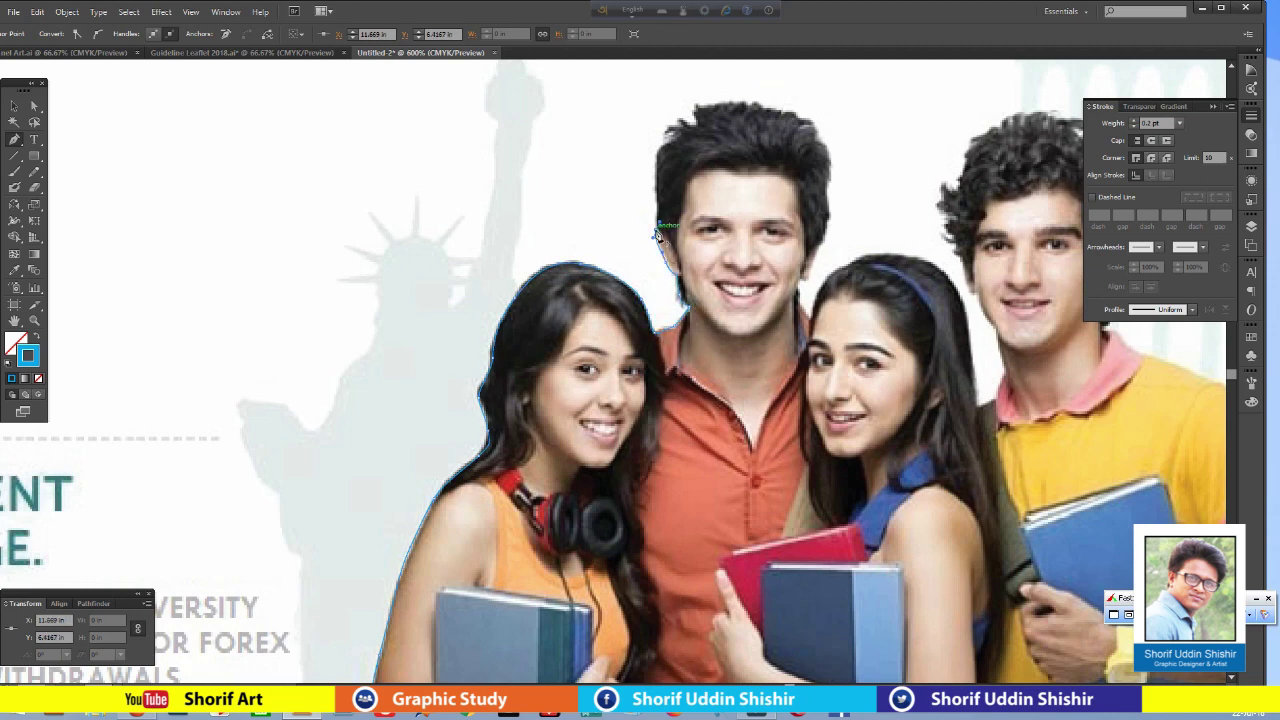
{"action": "left_click", "coordinate": [656, 232]}
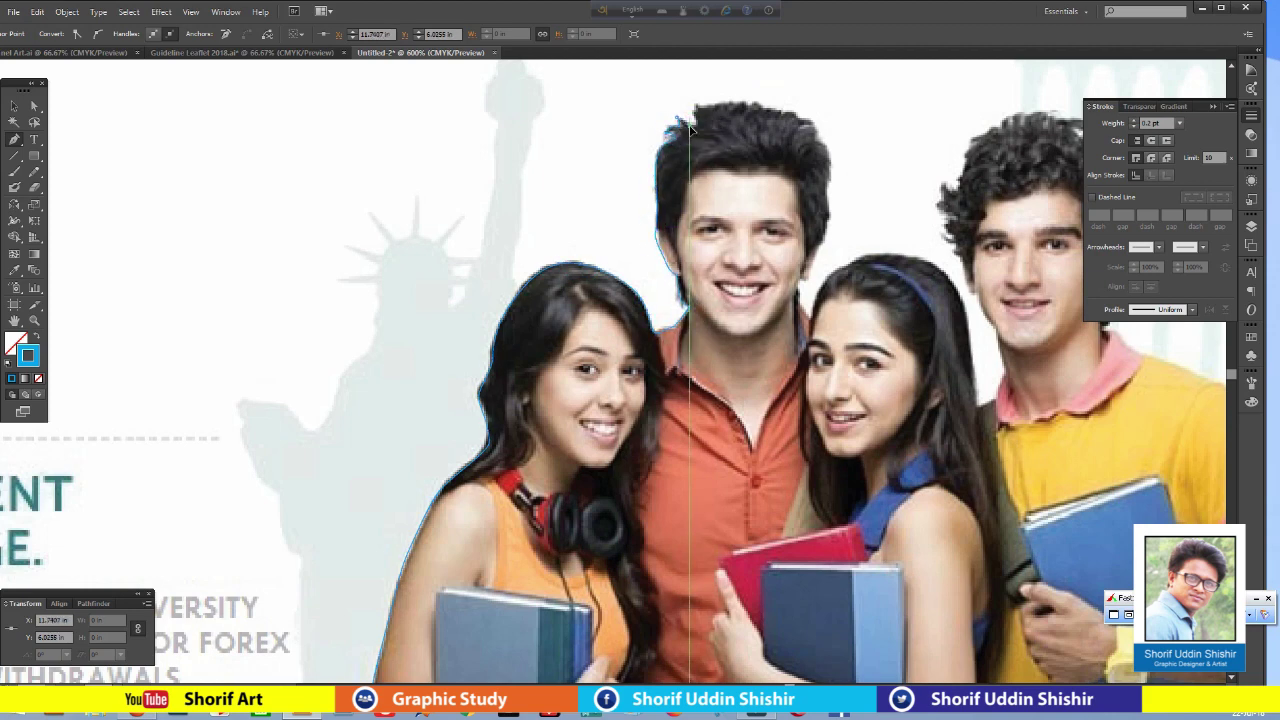
{"action": "left_click", "coordinate": [705, 106]}
{"action": "left_click", "coordinate": [808, 120]}
{"action": "left_click", "coordinate": [823, 234]}
{"action": "left_click", "coordinate": [797, 277]}
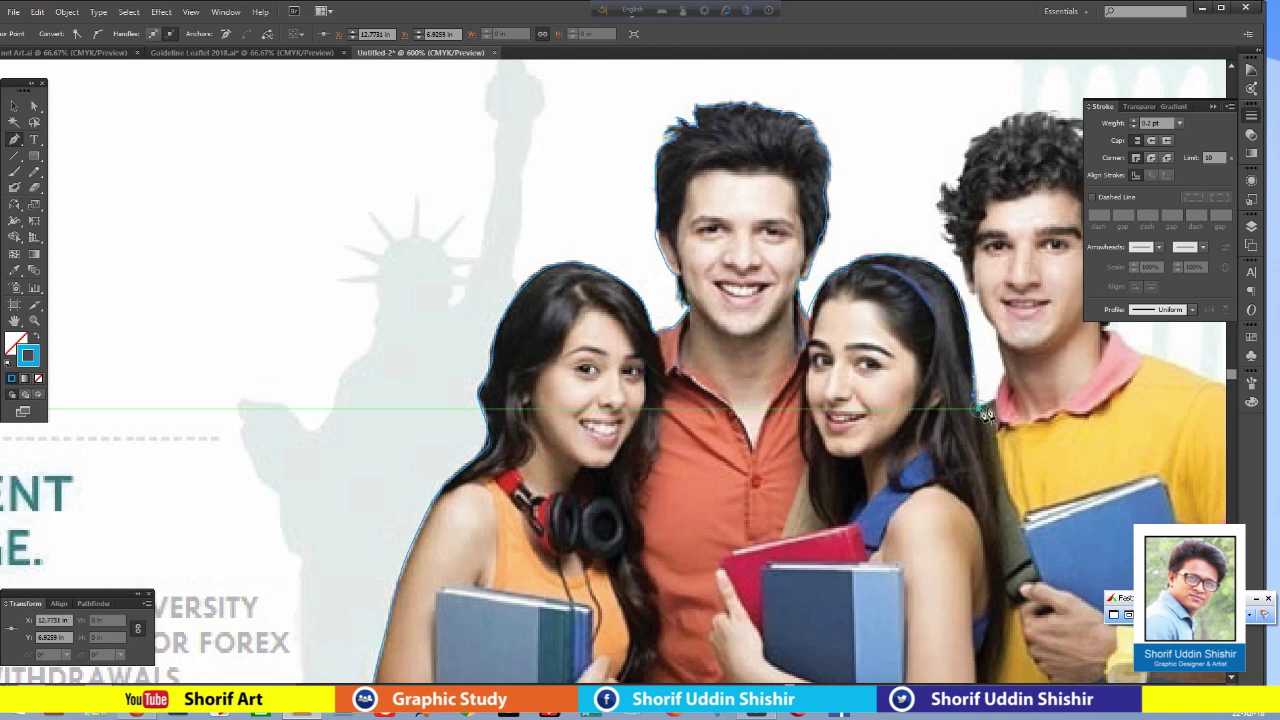
{"action": "left_click", "coordinate": [972, 296]}
Trace the outline around the curly-haired boy's hair.
{"action": "key", "text": "ctrl+plus"}
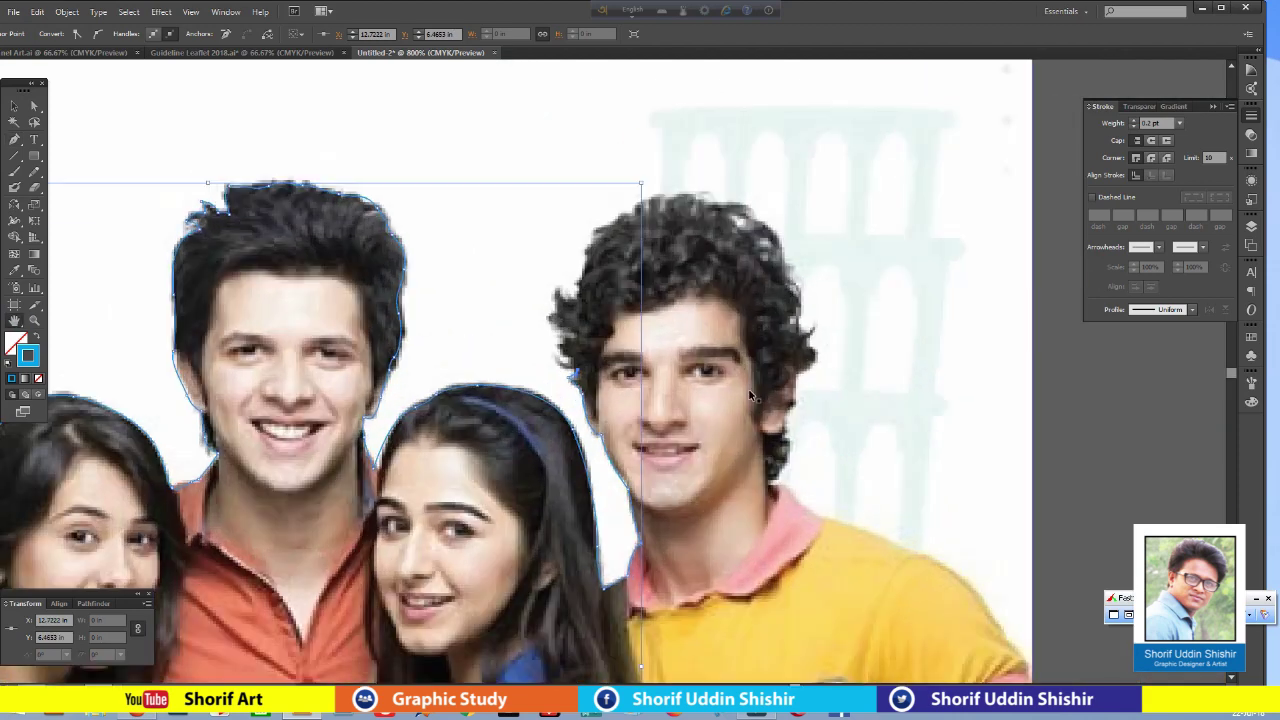
{"action": "key", "text": "ctrl+plus"}
{"action": "left_click_drag", "start_coordinate": [563, 354], "coordinate": [548, 332]}
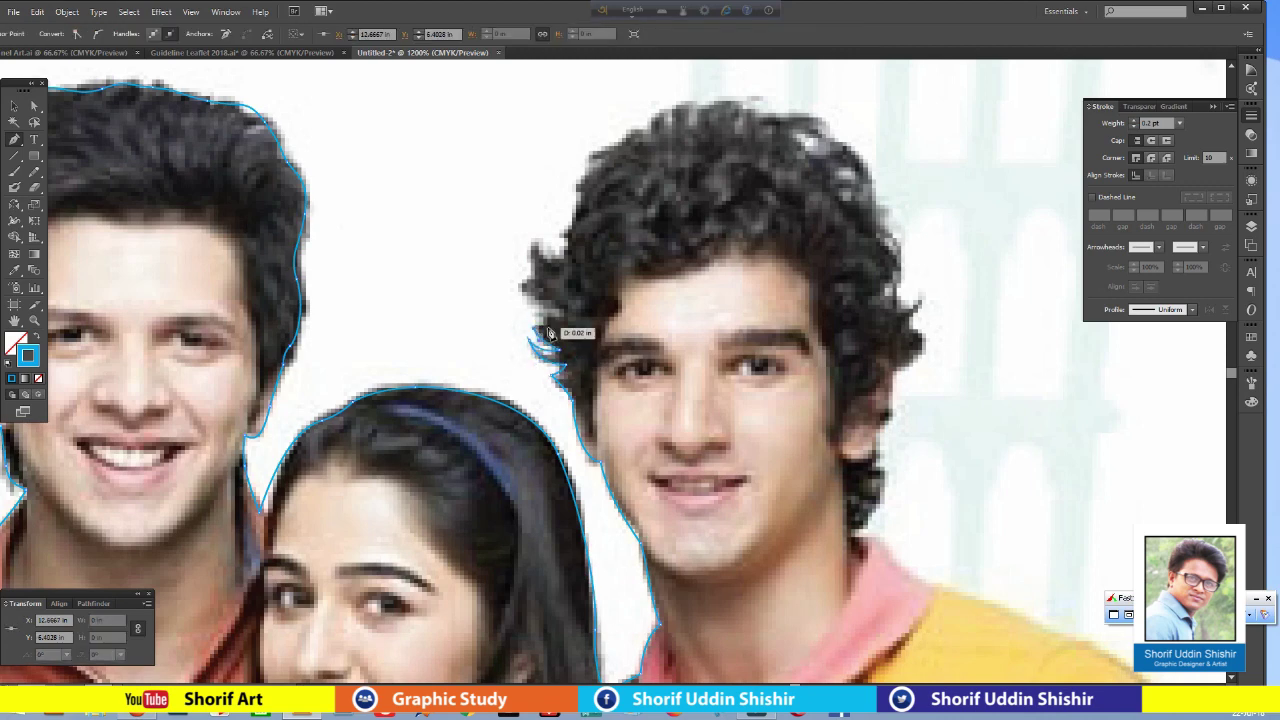
{"action": "left_click", "coordinate": [531, 243]}
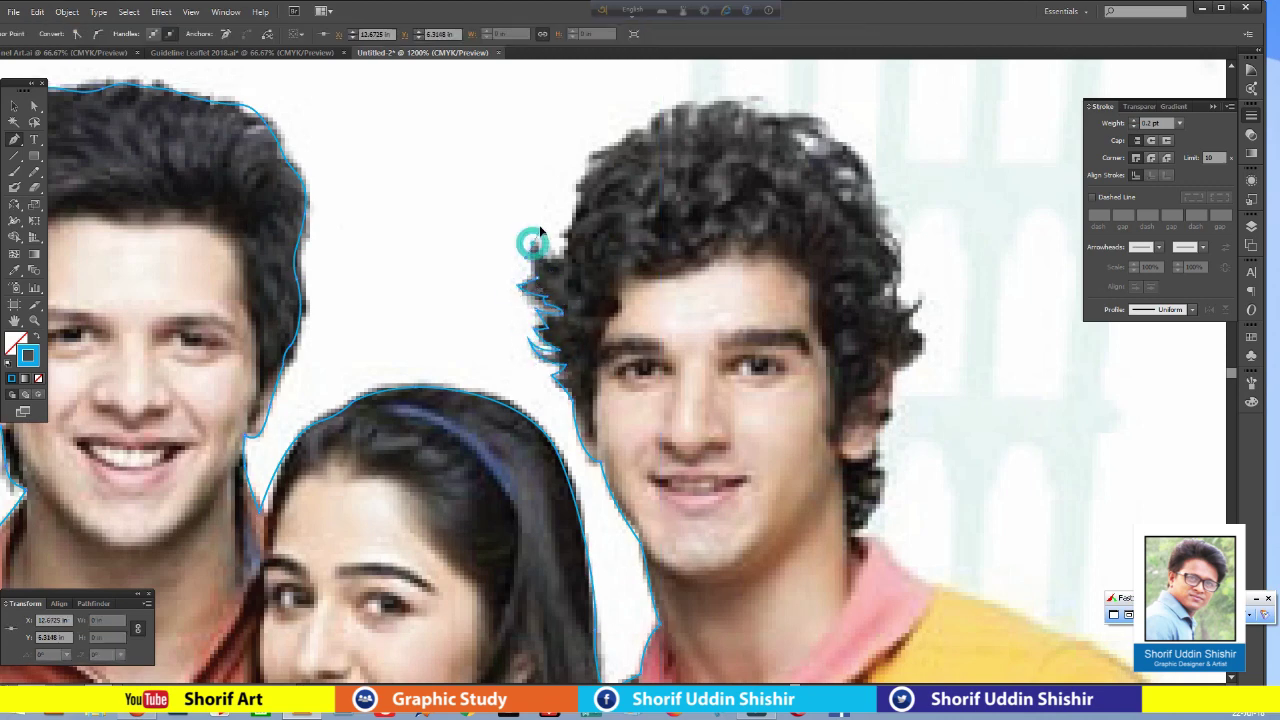
{"action": "left_click", "coordinate": [611, 177]}
{"action": "left_click", "coordinate": [868, 185]}
{"action": "left_click", "coordinate": [903, 270]}
{"action": "left_click", "coordinate": [924, 296]}
Continue the outline past the boy's ear, down his neck and along his shoulder.
{"action": "left_click", "coordinate": [926, 345]}
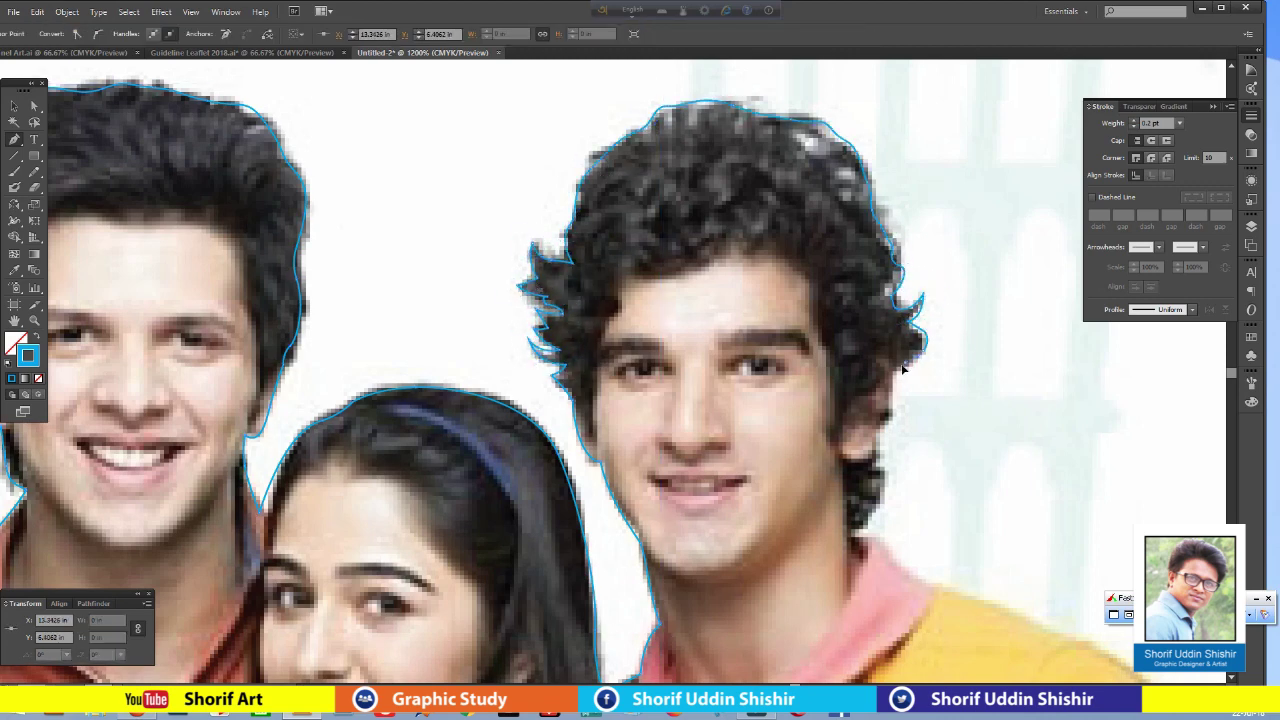
{"action": "left_click", "coordinate": [888, 413]}
{"action": "left_click", "coordinate": [873, 460]}
{"action": "left_click", "coordinate": [930, 580]}
{"action": "left_click_drag", "start_coordinate": [930, 580], "coordinate": [680, 255]}
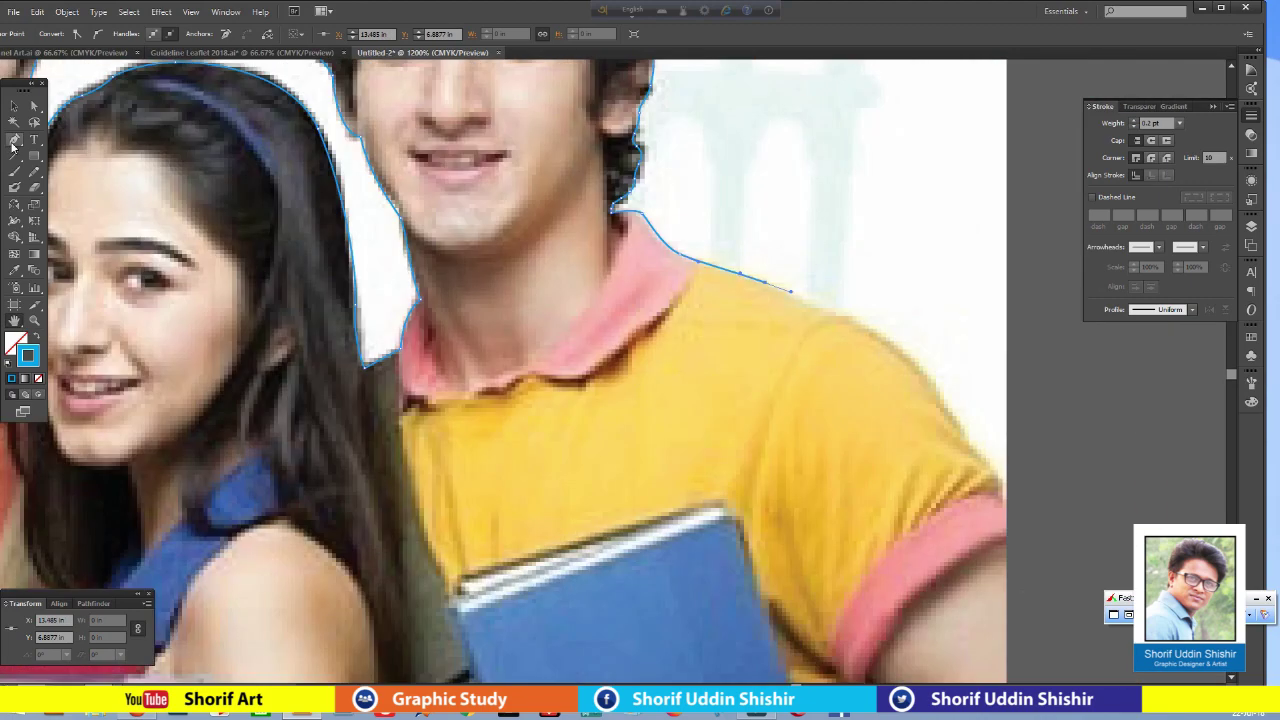
{"action": "left_click", "coordinate": [847, 318]}
{"action": "left_click", "coordinate": [1003, 493]}
Trace around the boy's arm and along the photo's bottom edge, closing the path at its start.
{"action": "key", "text": "ctrl+minus"}
{"action": "left_click", "coordinate": [745, 483]}
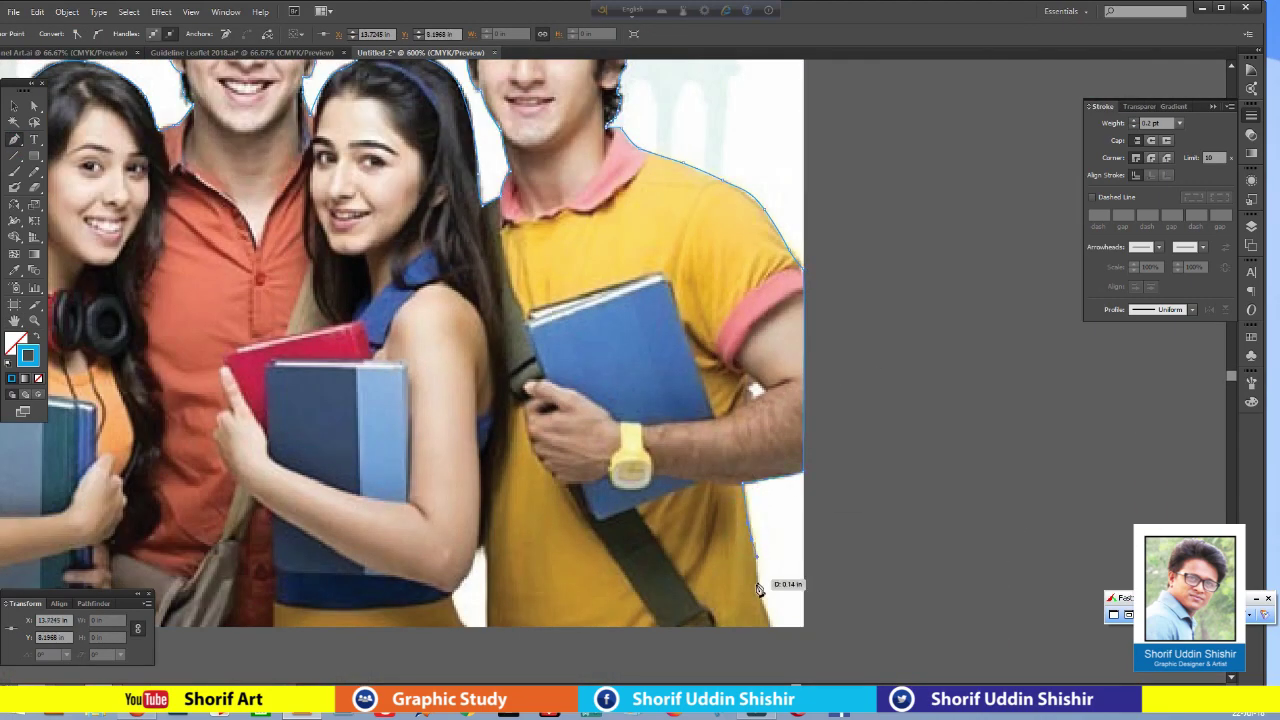
{"action": "left_click", "coordinate": [487, 627]}
{"action": "left_click", "coordinate": [482, 545]}
{"action": "left_click_drag", "start_coordinate": [30, 443], "coordinate": [527, 426]}
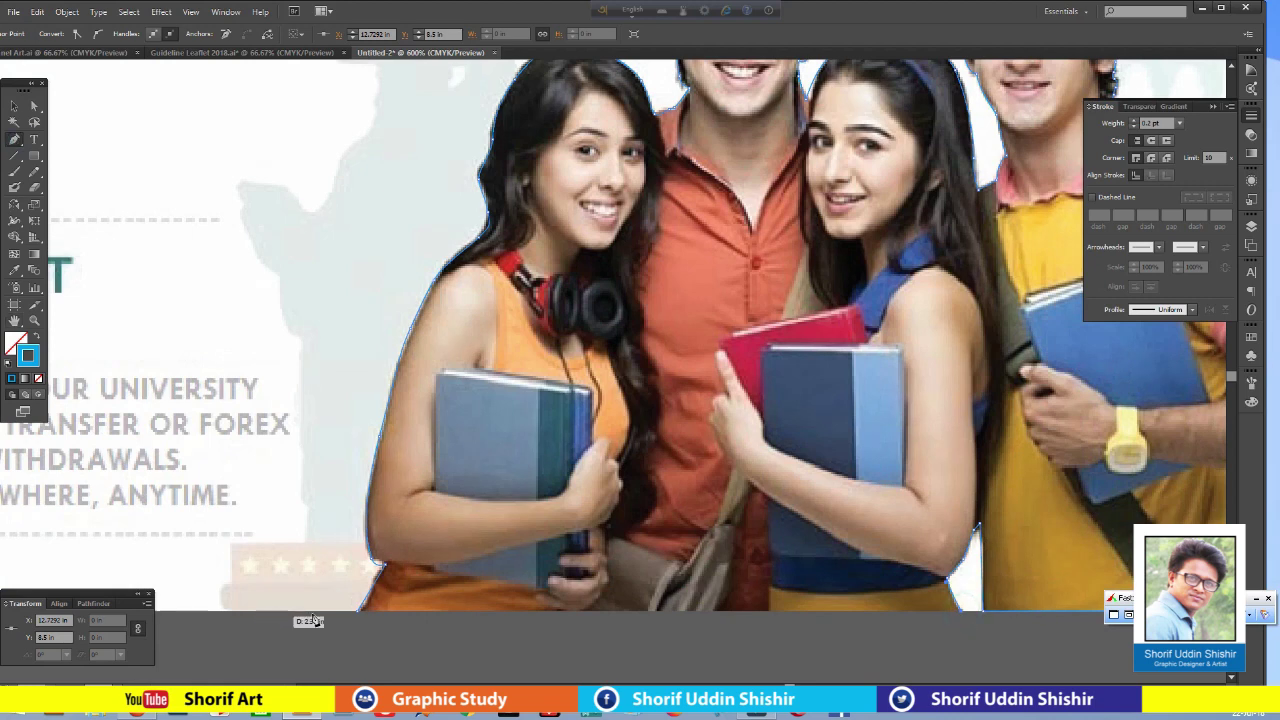
{"action": "left_click", "coordinate": [359, 616]}
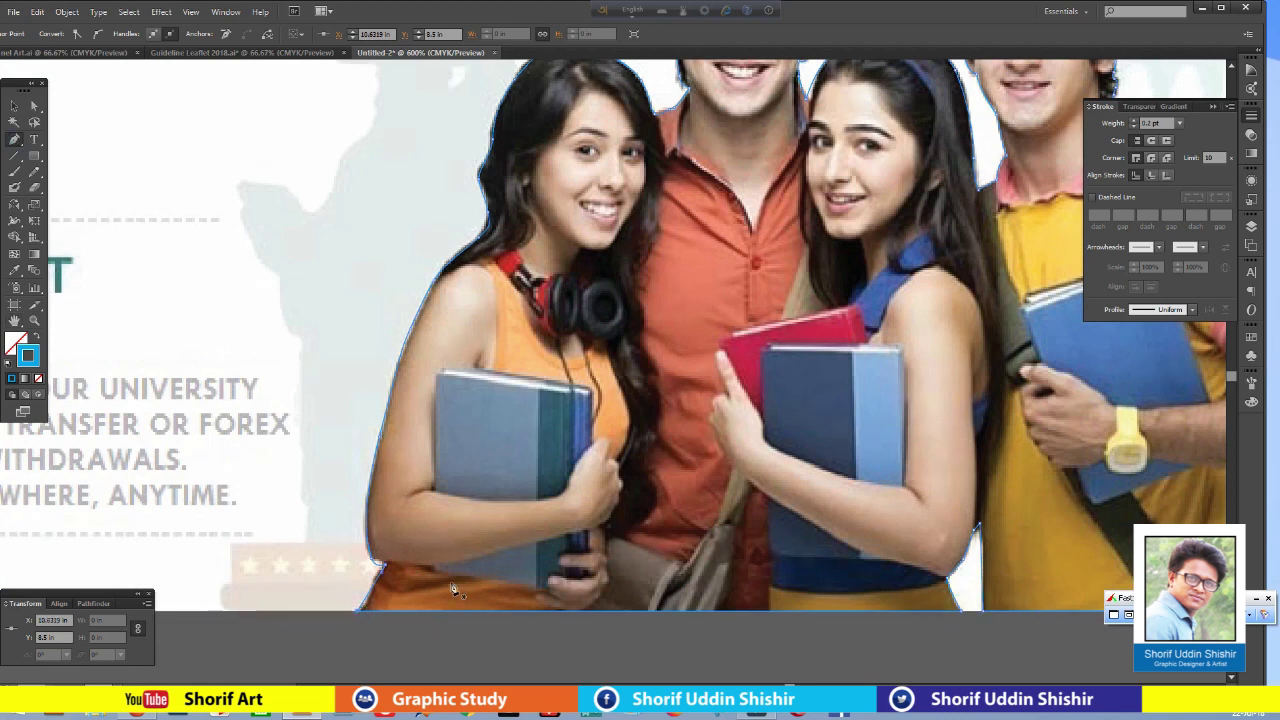
{"action": "key", "text": "ctrl+minus"}
{"action": "key", "text": "ctrl+minus"}
{"action": "key", "text": "ctrl+minus"}
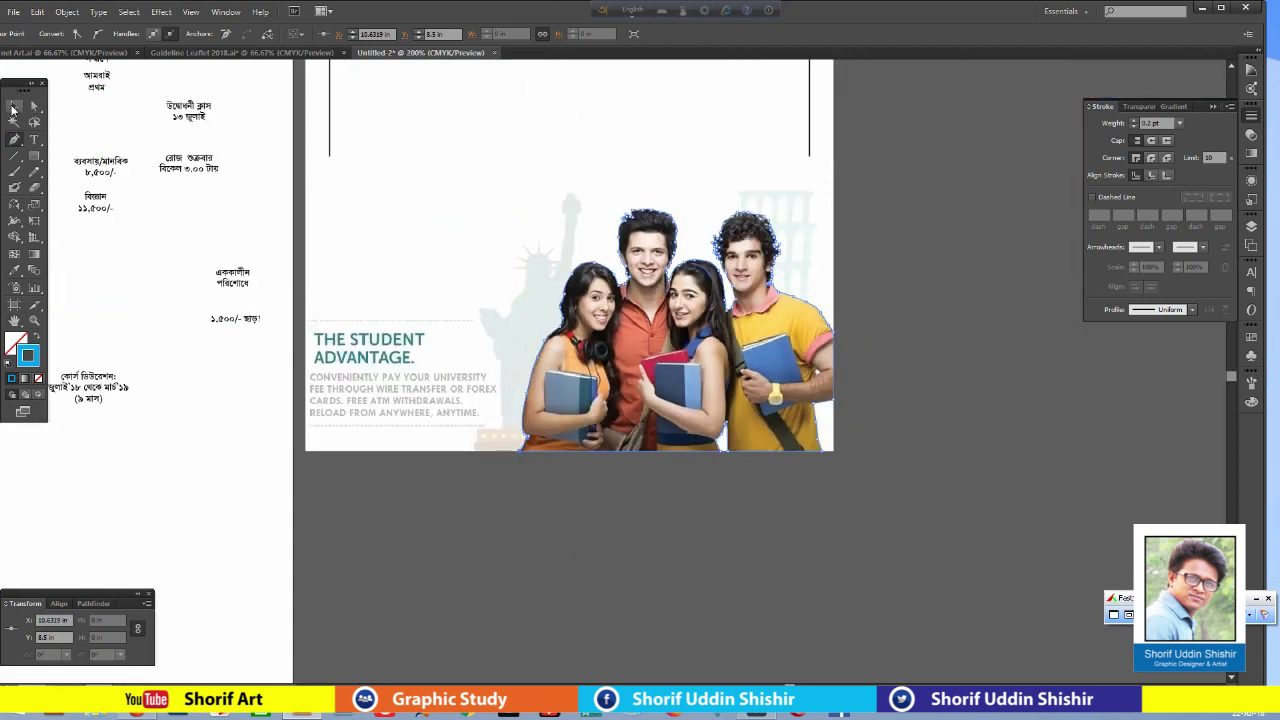
Select the traced student outline and add the photo beneath it, undoing an accidental move.
{"action": "left_click", "coordinate": [13, 107]}
{"action": "mouse_move", "coordinate": [742, 225]}
{"action": "left_mouse_down"}
{"action": "mouse_move", "coordinate": [1050, 343]}
{"action": "mouse_move", "coordinate": [1085, 369]}
{"action": "left_mouse_up"}
{"action": "key", "text": "ctrl+z"}
{"action": "key", "text": "ctrl+shift+a"}
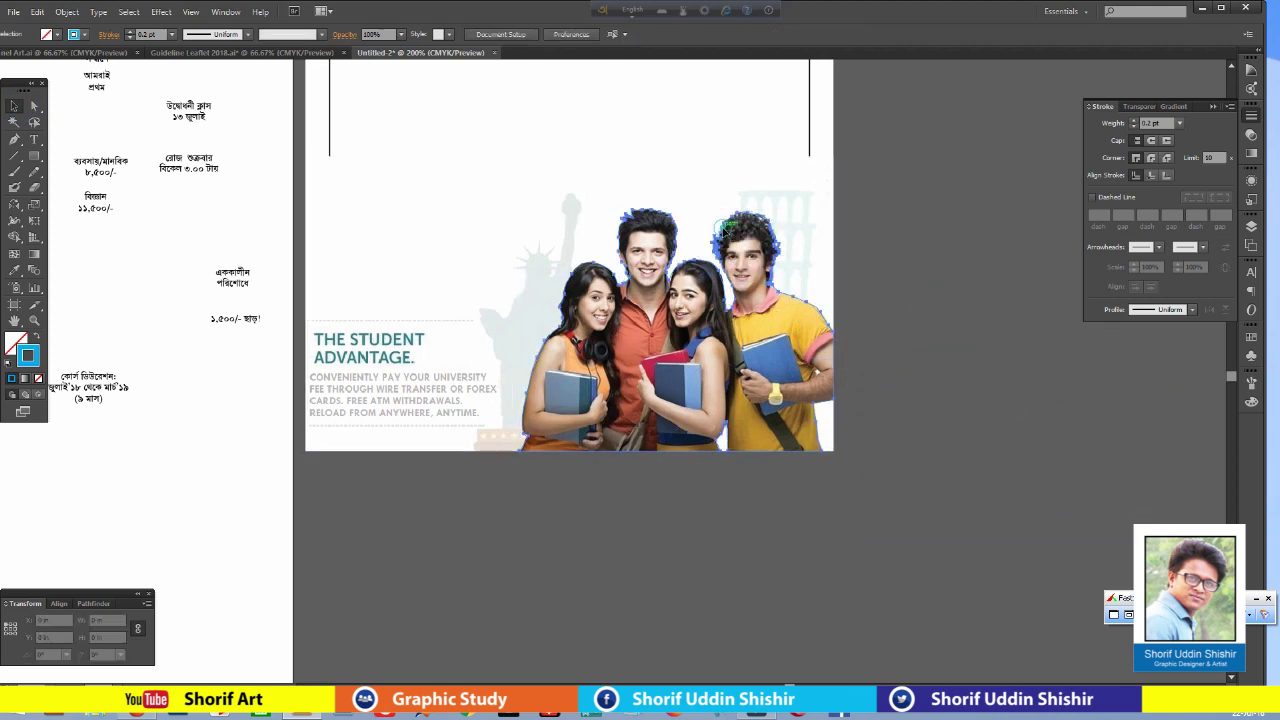
{"action": "left_click", "coordinate": [726, 231]}
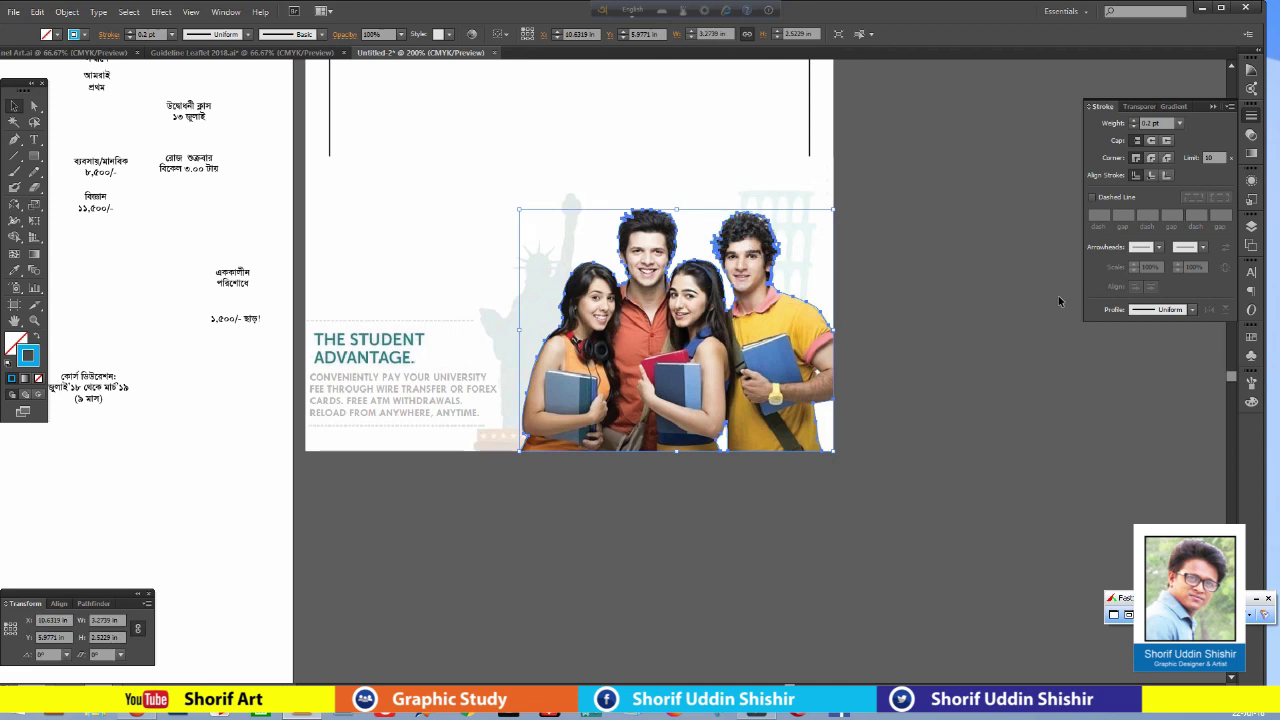
{"action": "left_click", "coordinate": [444, 306], "text": "shift"}
Make a clipping mask from the outline and photo so only the four students remain.
{"action": "left_click_drag", "start_coordinate": [436, 284], "coordinate": [676, 396]}
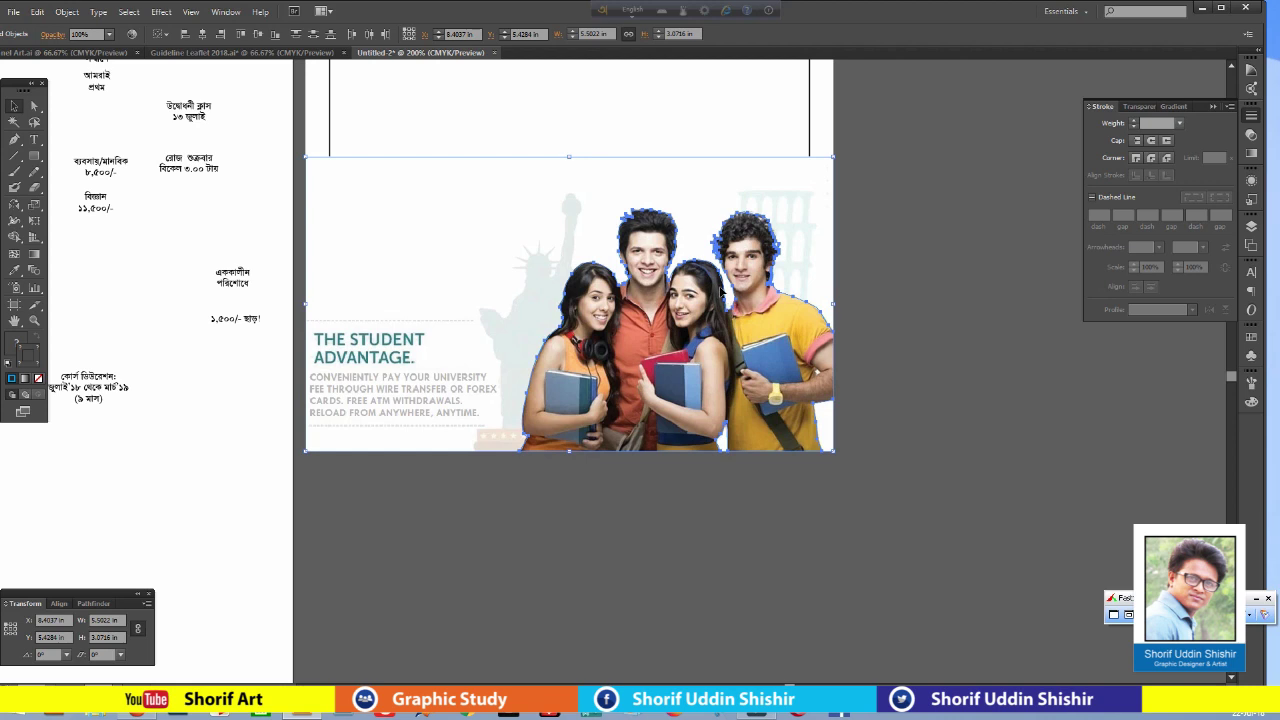
{"action": "right_click", "coordinate": [720, 291]}
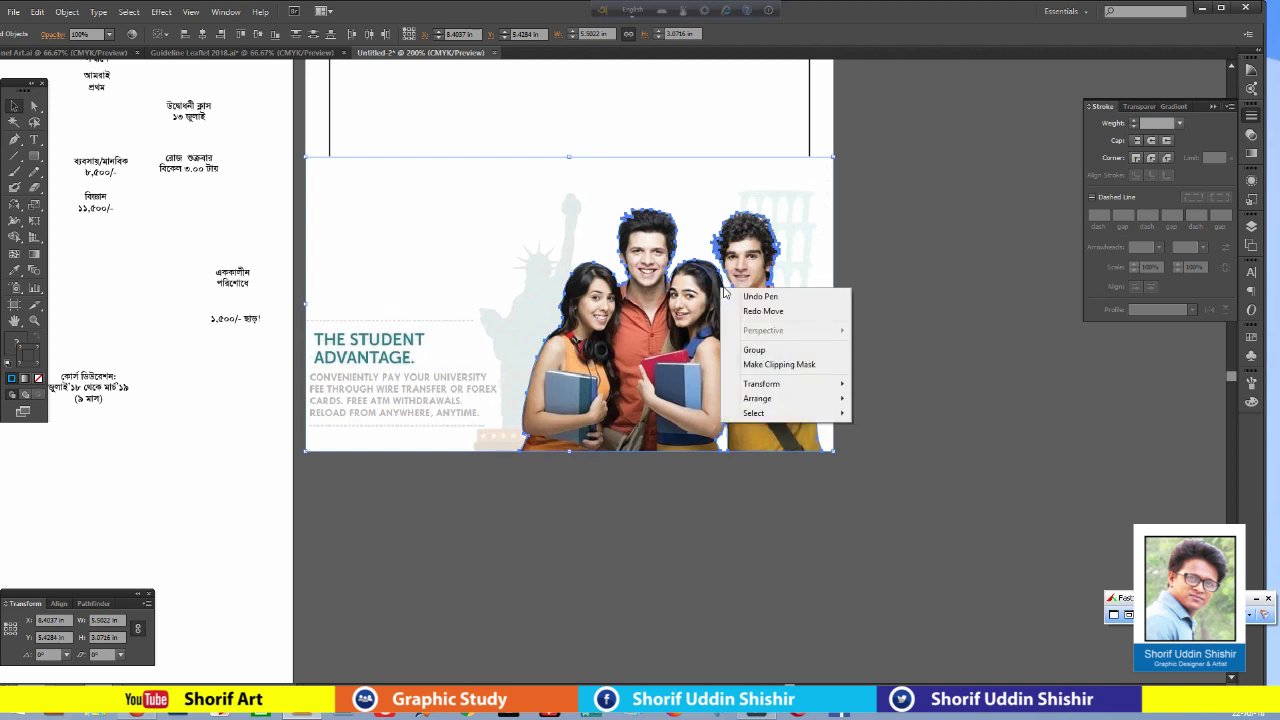
{"action": "left_click", "coordinate": [787, 366]}
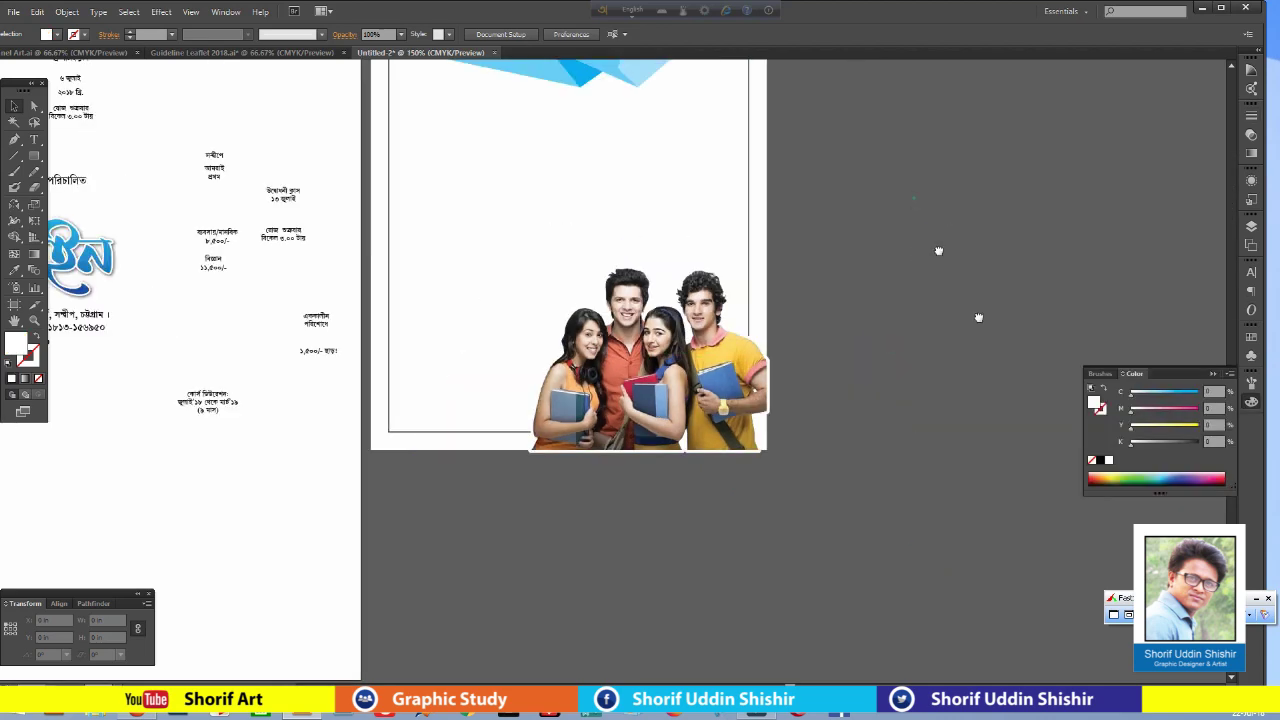
Fill the leaflet's background rectangle with light mint green (C 24, Y 17).
{"action": "left_click", "coordinate": [499, 376]}
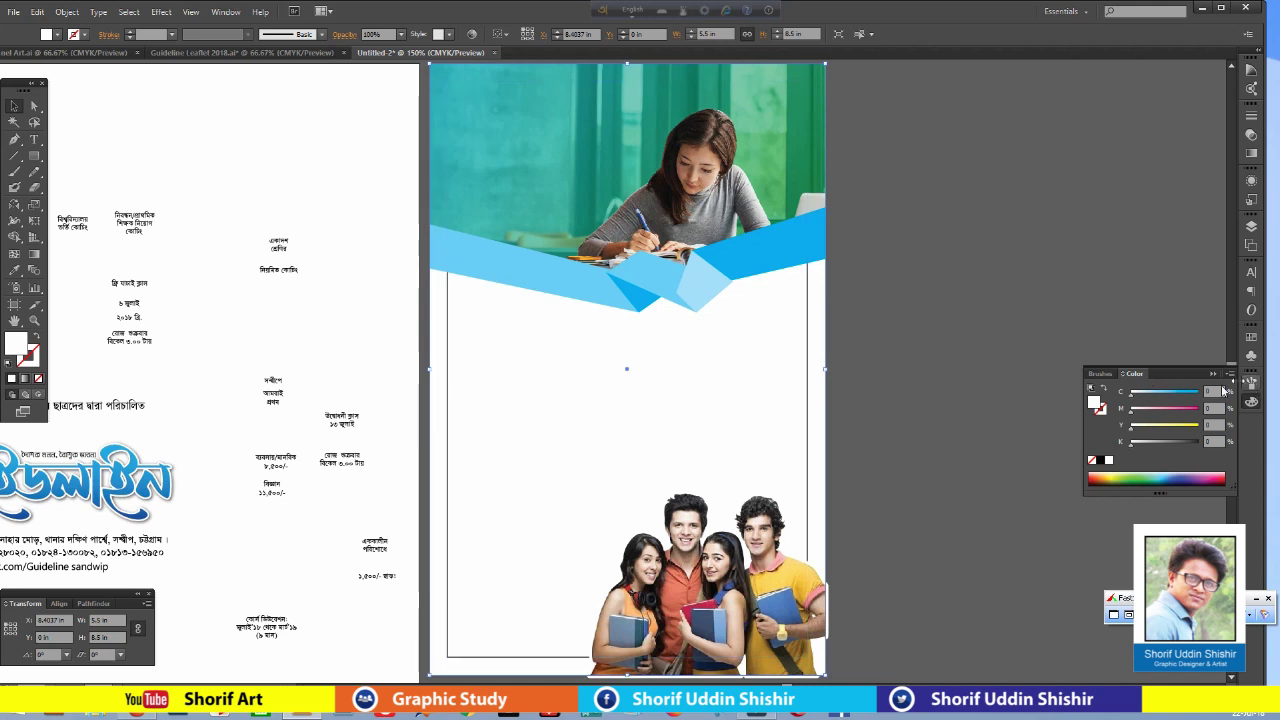
{"action": "left_click", "coordinate": [1142, 397]}
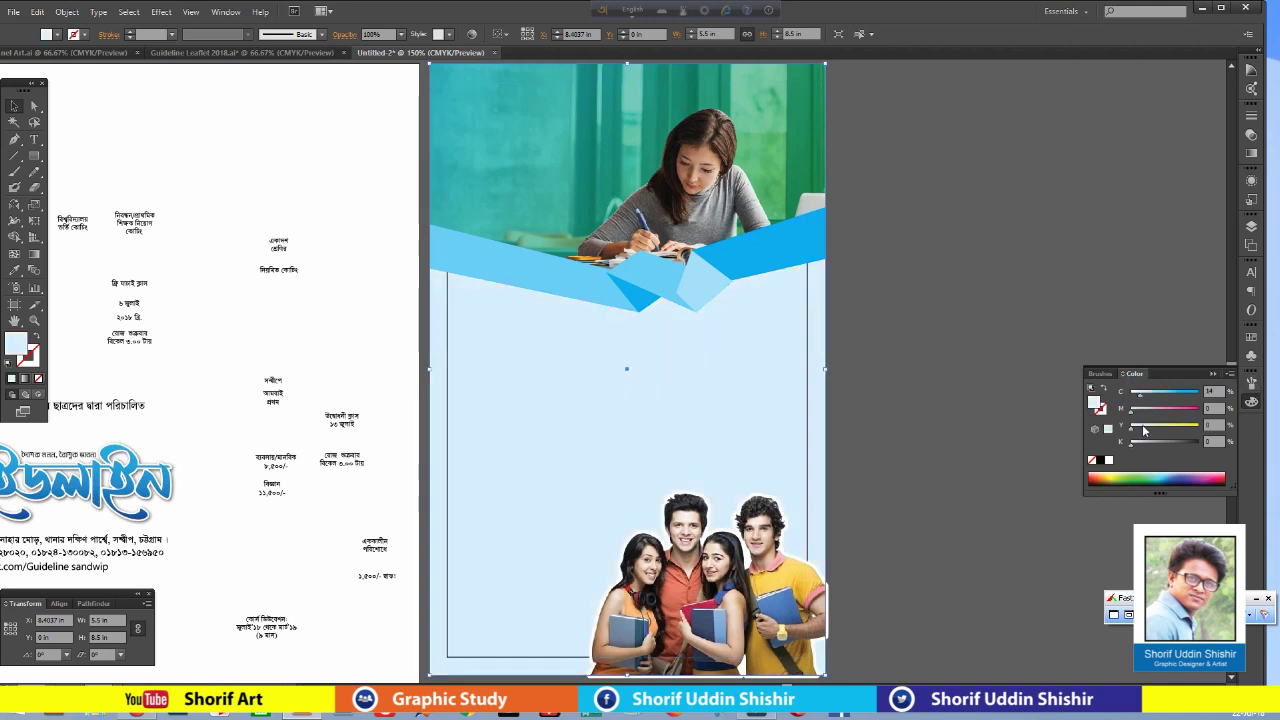
{"action": "left_click", "coordinate": [1142, 427]}
{"action": "left_click", "coordinate": [1147, 392]}
{"action": "left_click", "coordinate": [1048, 255]}
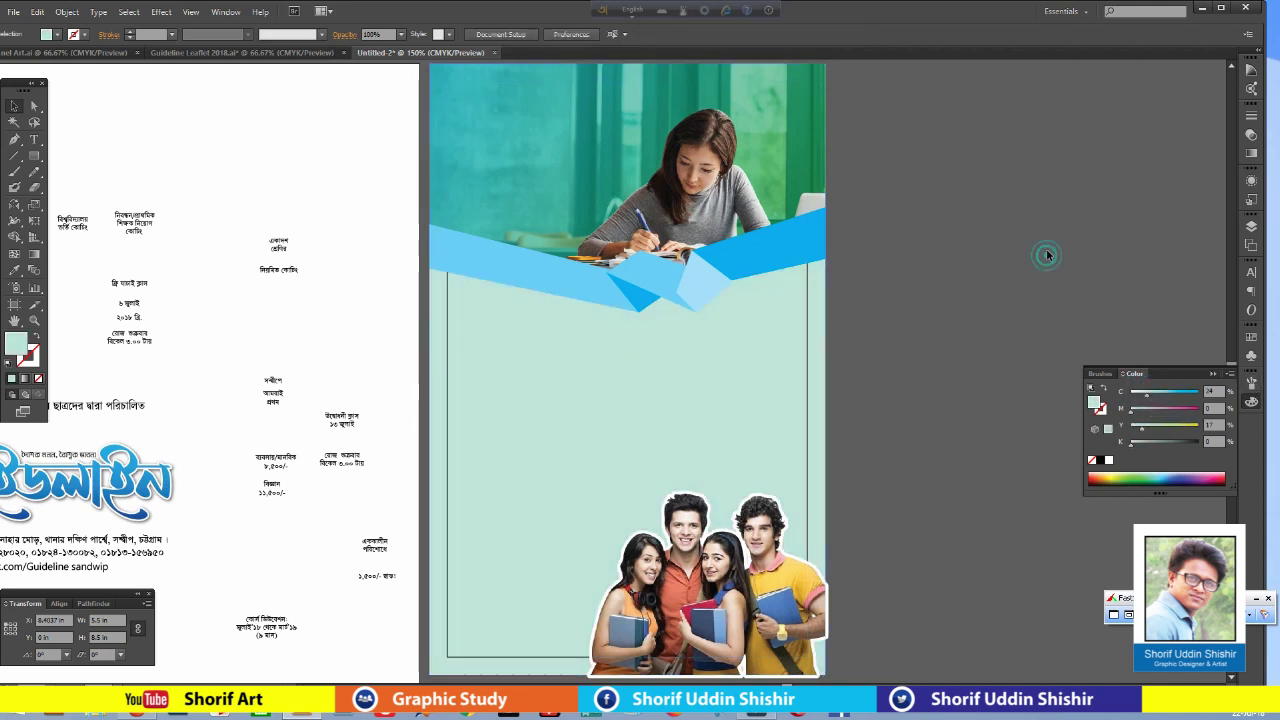
{"action": "scroll", "coordinate": [1010, 250], "scroll_direction": "down", "scroll_amount": 1}
{"action": "scroll", "coordinate": [1010, 250], "scroll_direction": "left", "scroll_amount": 3}
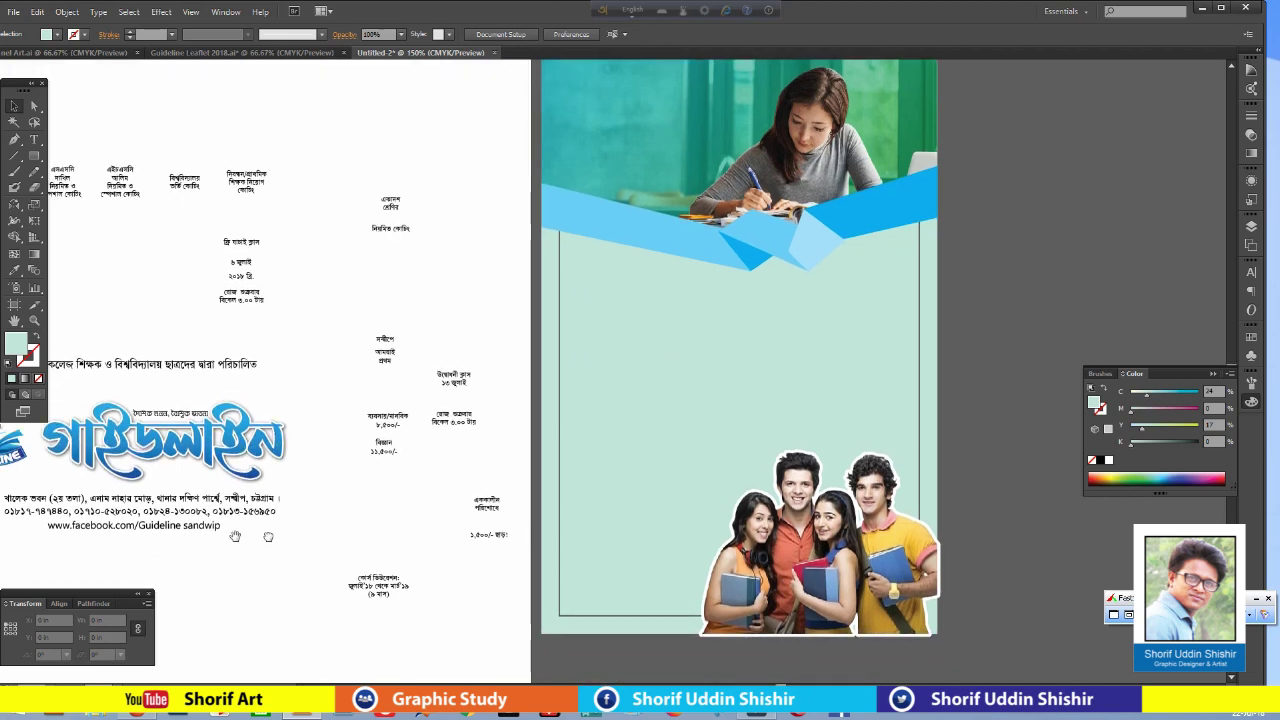
{"action": "scroll", "coordinate": [235, 537], "scroll_direction": "down", "scroll_amount": 1}
{"action": "scroll", "coordinate": [235, 537], "scroll_direction": "left", "scroll_amount": 4}
{"action": "scroll", "coordinate": [566, 466], "scroll_direction": "up", "scroll_amount": 2}
{"action": "scroll", "coordinate": [566, 466], "scroll_direction": "right", "scroll_amount": 5}
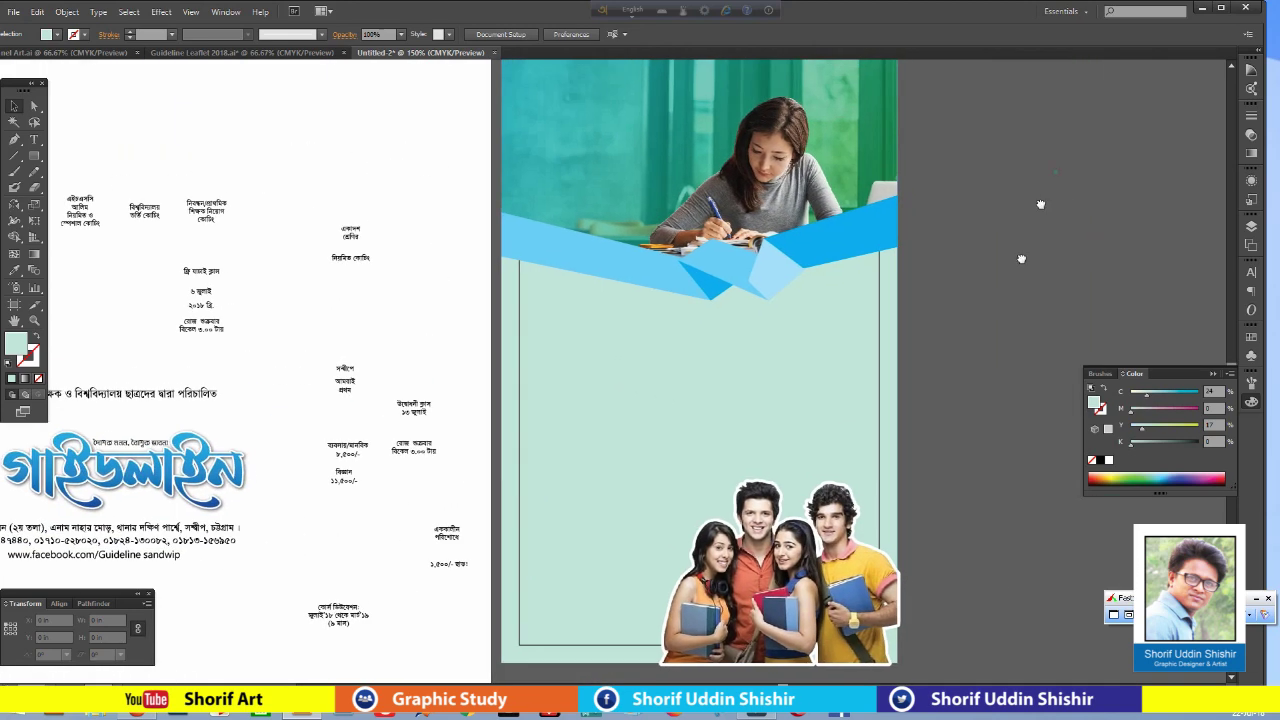
{"action": "scroll", "coordinate": [1021, 259], "scroll_direction": "up", "scroll_amount": 2}
{"action": "scroll", "coordinate": [1021, 259], "scroll_direction": "right", "scroll_amount": 1}
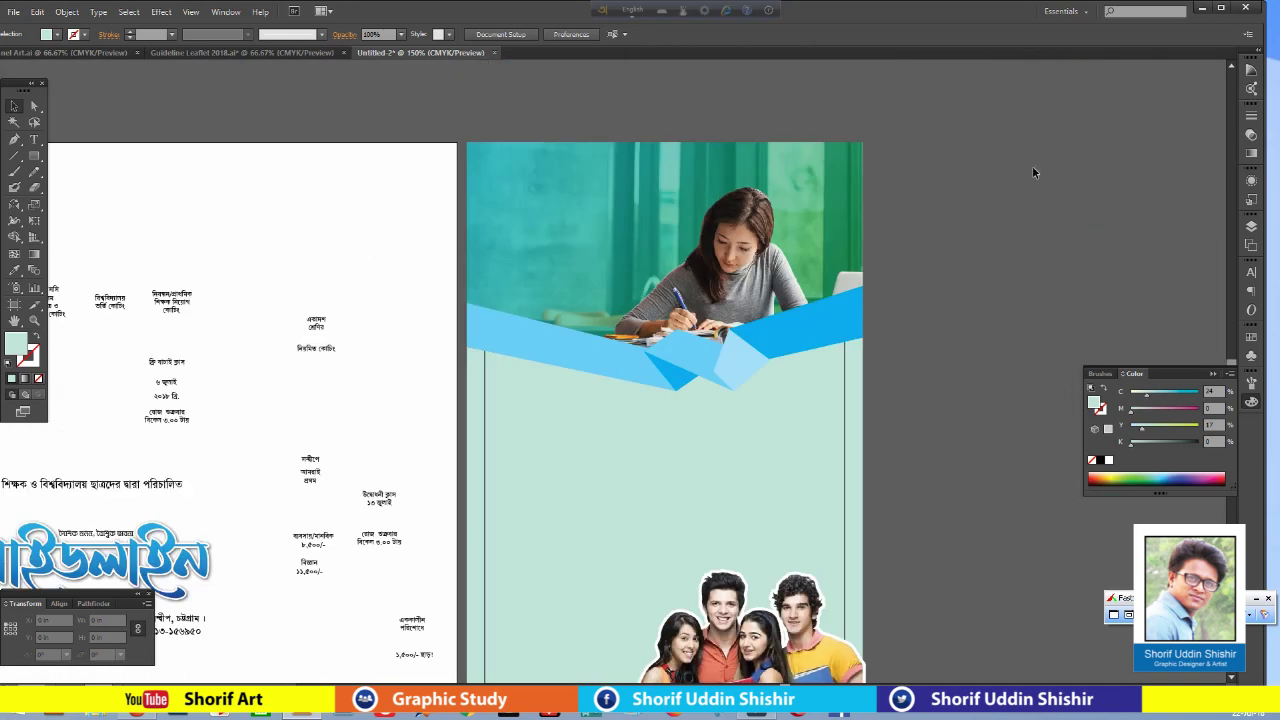
Open the Hand Writing.ai calligraphy file from the Client (G:) drive.
{"action": "left_click", "coordinate": [1203, 8]}
{"action": "right_click", "coordinate": [1128, 134]}
{"action": "left_click", "coordinate": [1155, 176]}
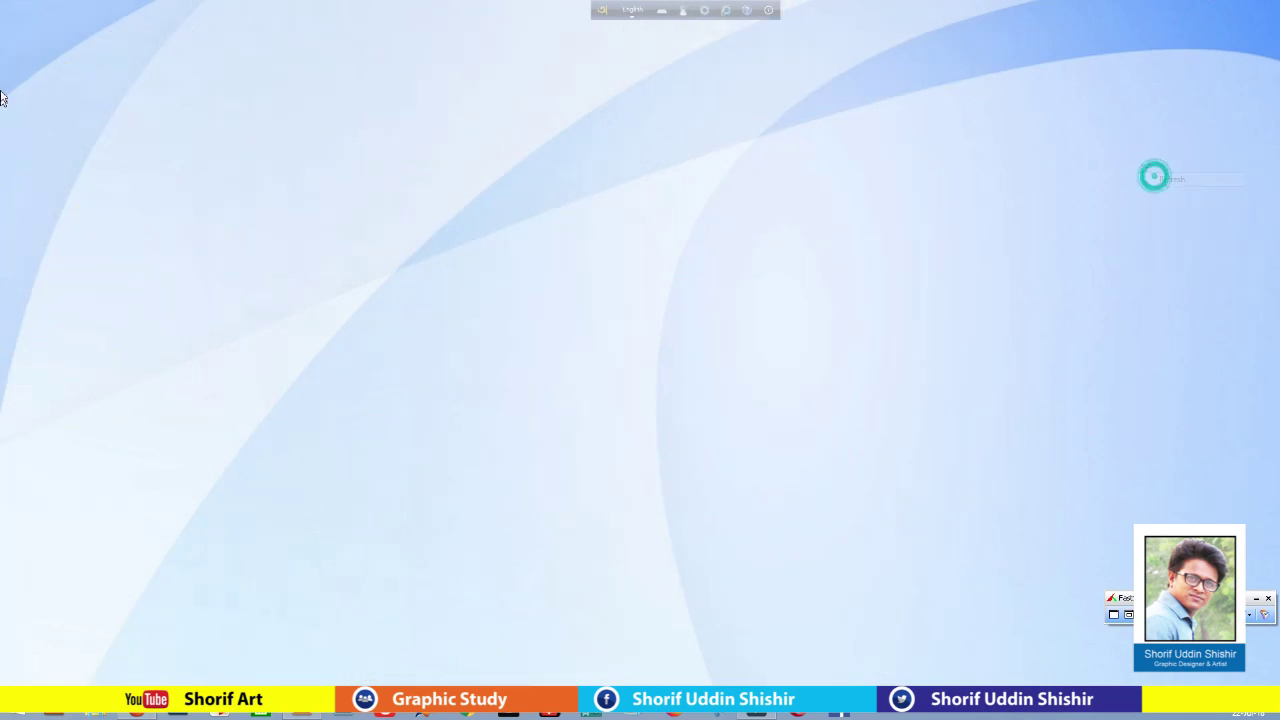
{"action": "double_click", "coordinate": [24, 76]}
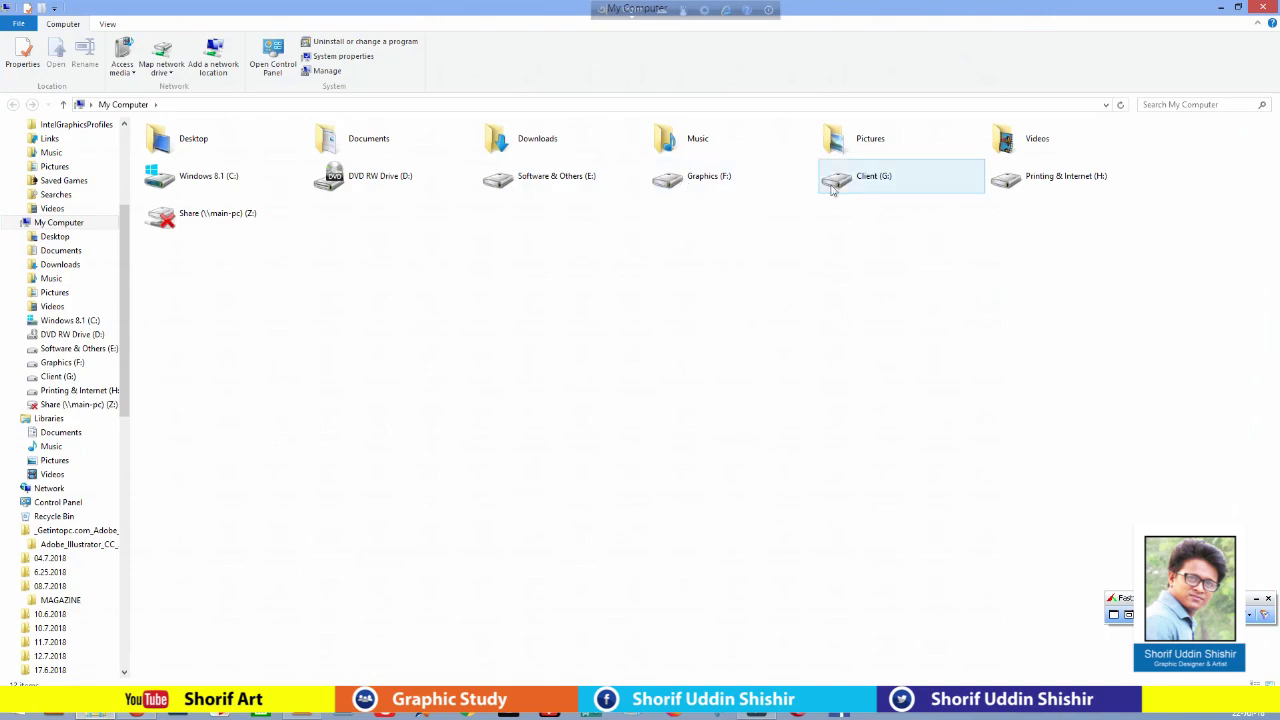
{"action": "double_click", "coordinate": [840, 189]}
{"action": "double_click", "coordinate": [422, 495]}
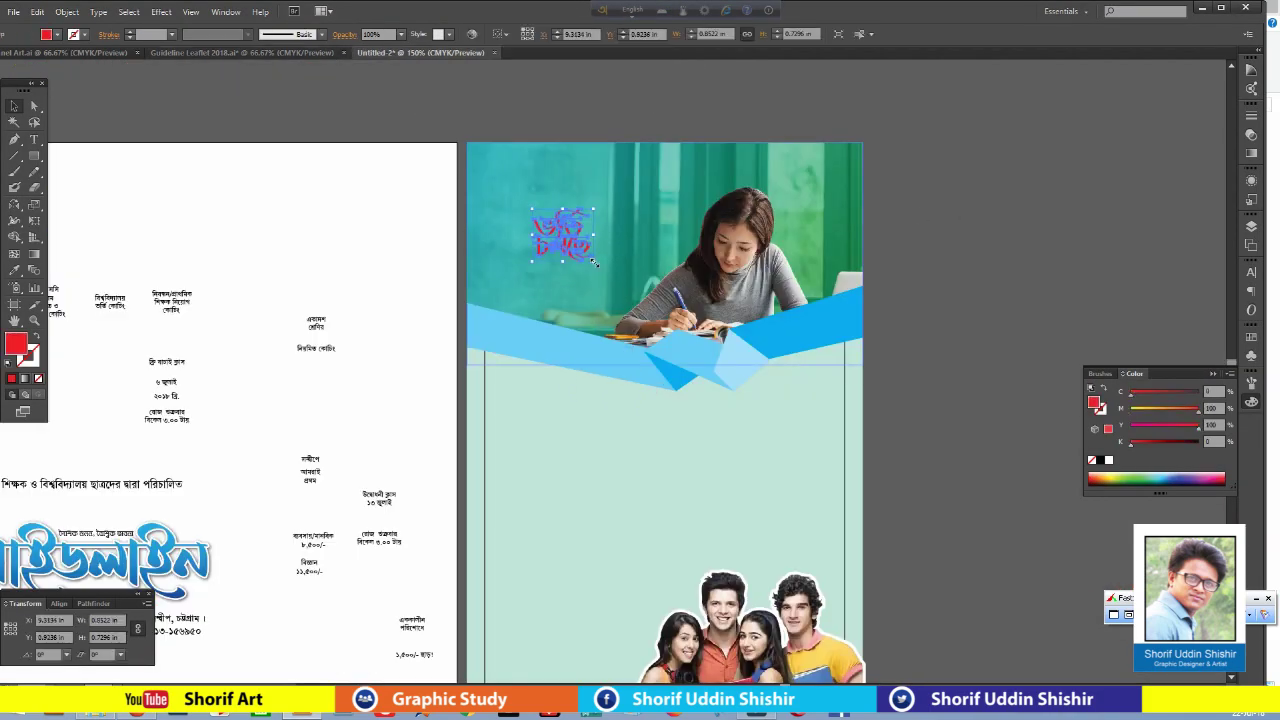
Paste the calligraphy onto the header photo and make its fill yellow.
{"action": "key", "text": "ctrl+plus"}
{"action": "key", "text": "ctrl+plus"}
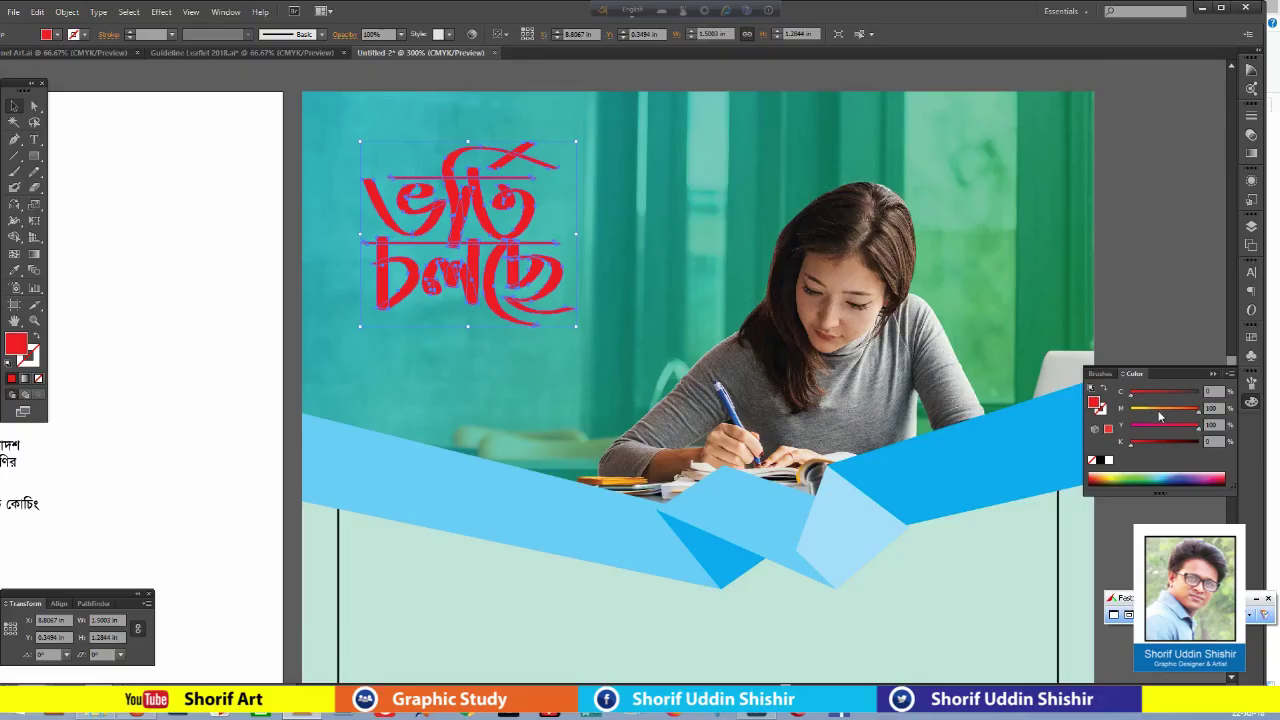
{"action": "left_click_drag", "start_coordinate": [1155, 408], "coordinate": [1131, 408]}
{"action": "left_click", "coordinate": [1140, 236]}
{"action": "left_click_drag", "start_coordinate": [1140, 236], "coordinate": [1236, 230]}
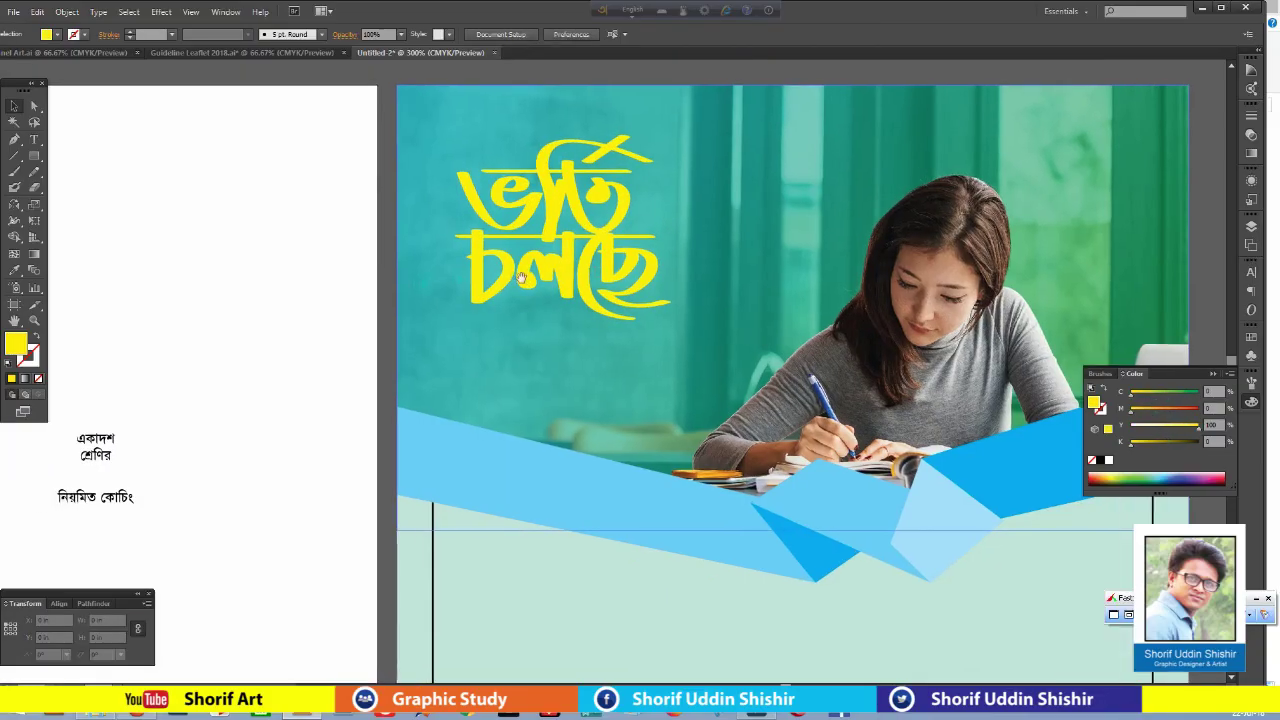
{"action": "left_click", "coordinate": [623, 219]}
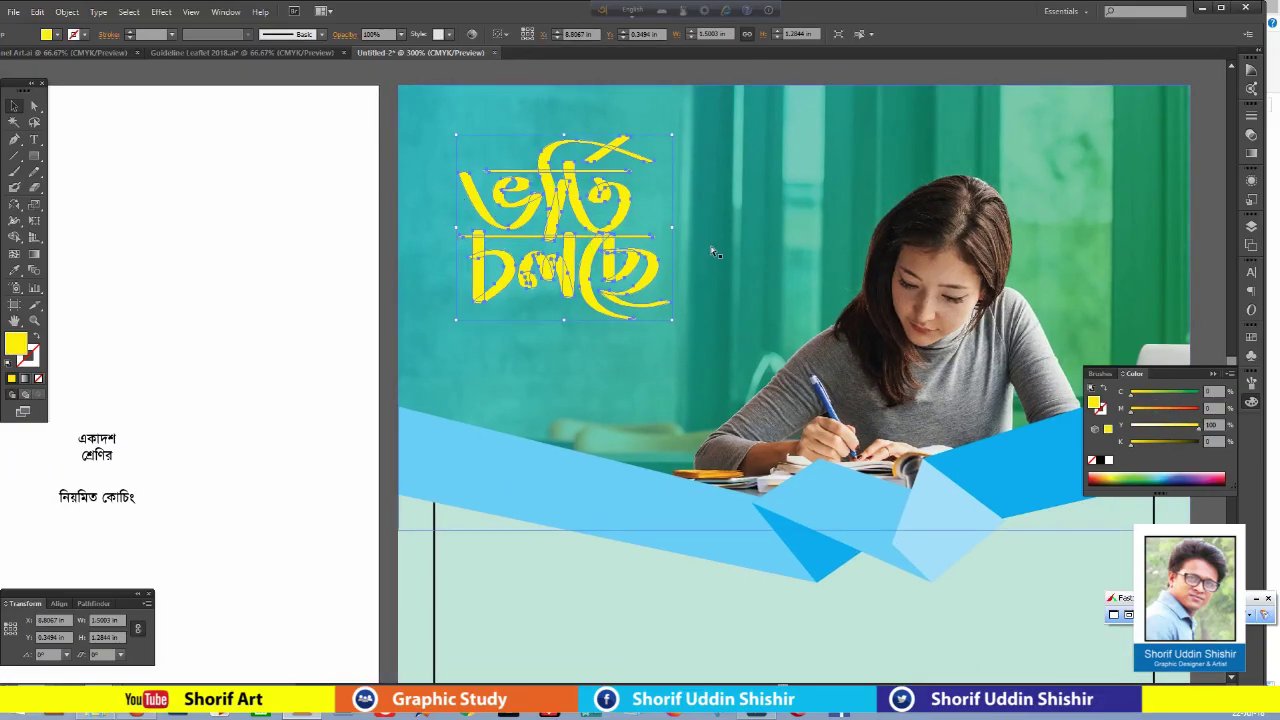
Give the calligraphy a stroke and raise its weight to 5 pt.
{"action": "left_click", "coordinate": [34, 360]}
{"action": "left_click", "coordinate": [11, 378]}
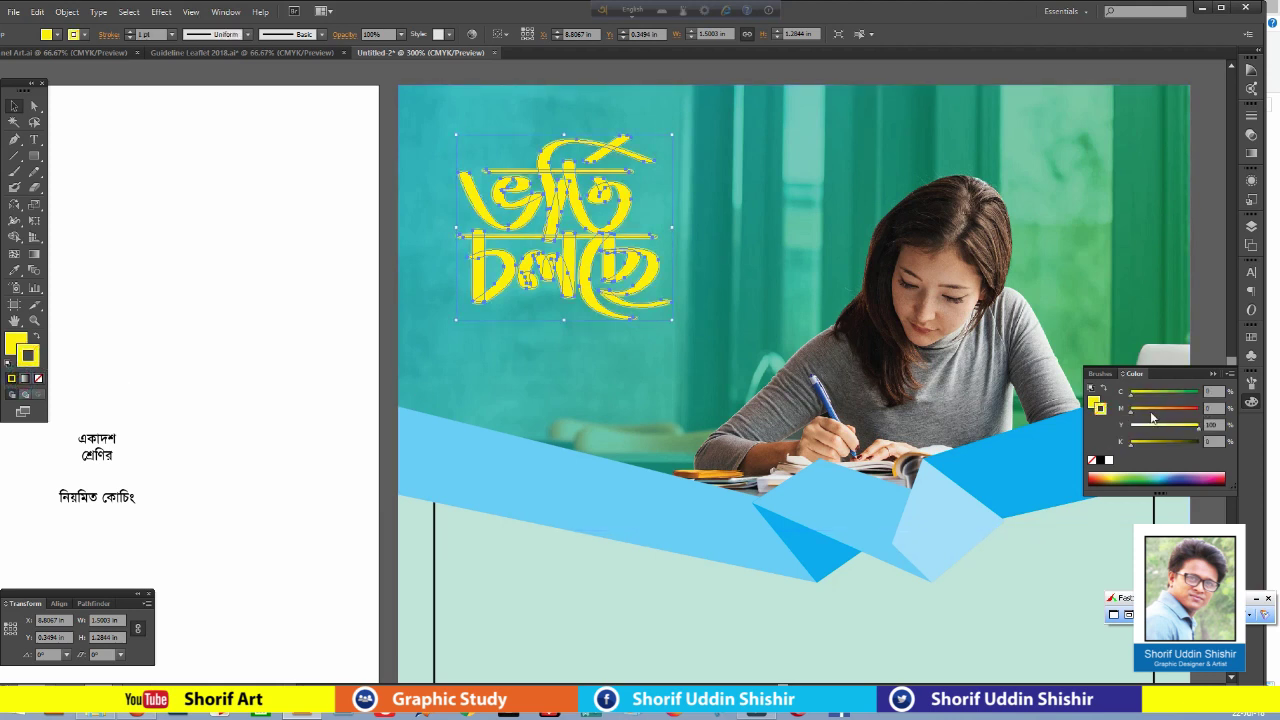
{"action": "left_click_drag", "start_coordinate": [1156, 402], "coordinate": [1199, 393]}
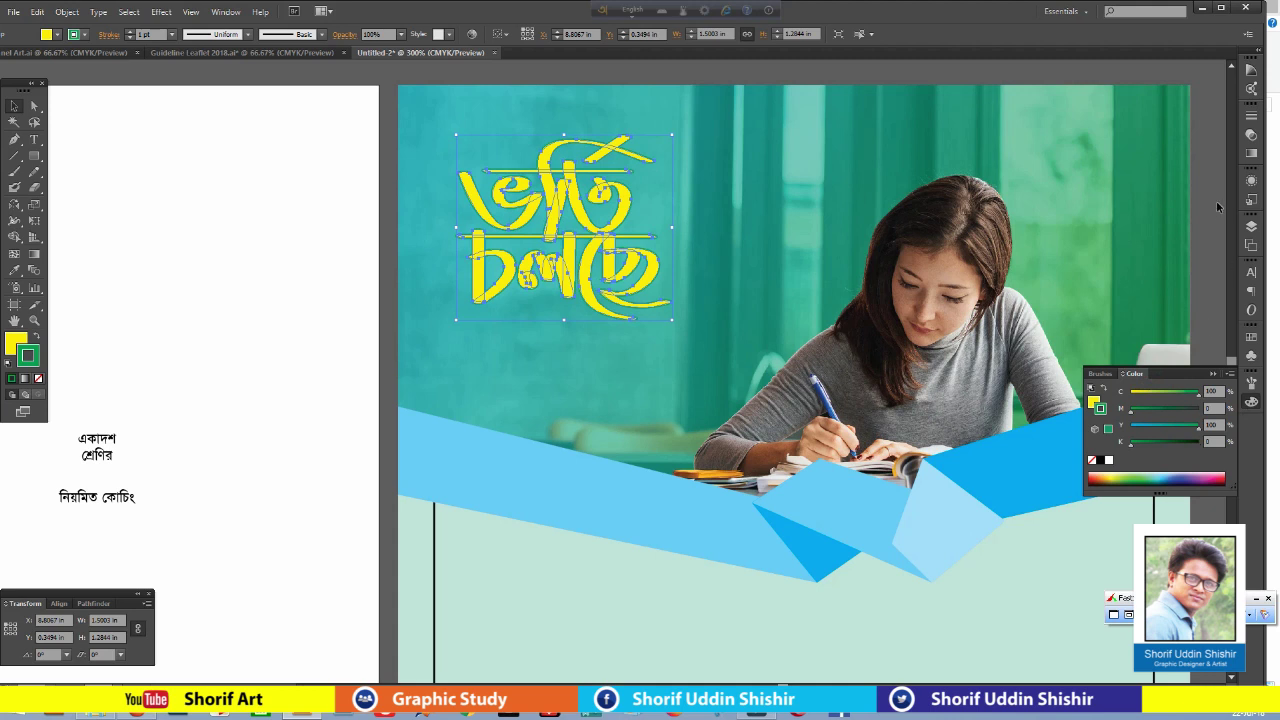
{"action": "left_click", "coordinate": [1251, 134]}
{"action": "left_click", "coordinate": [1134, 123]}
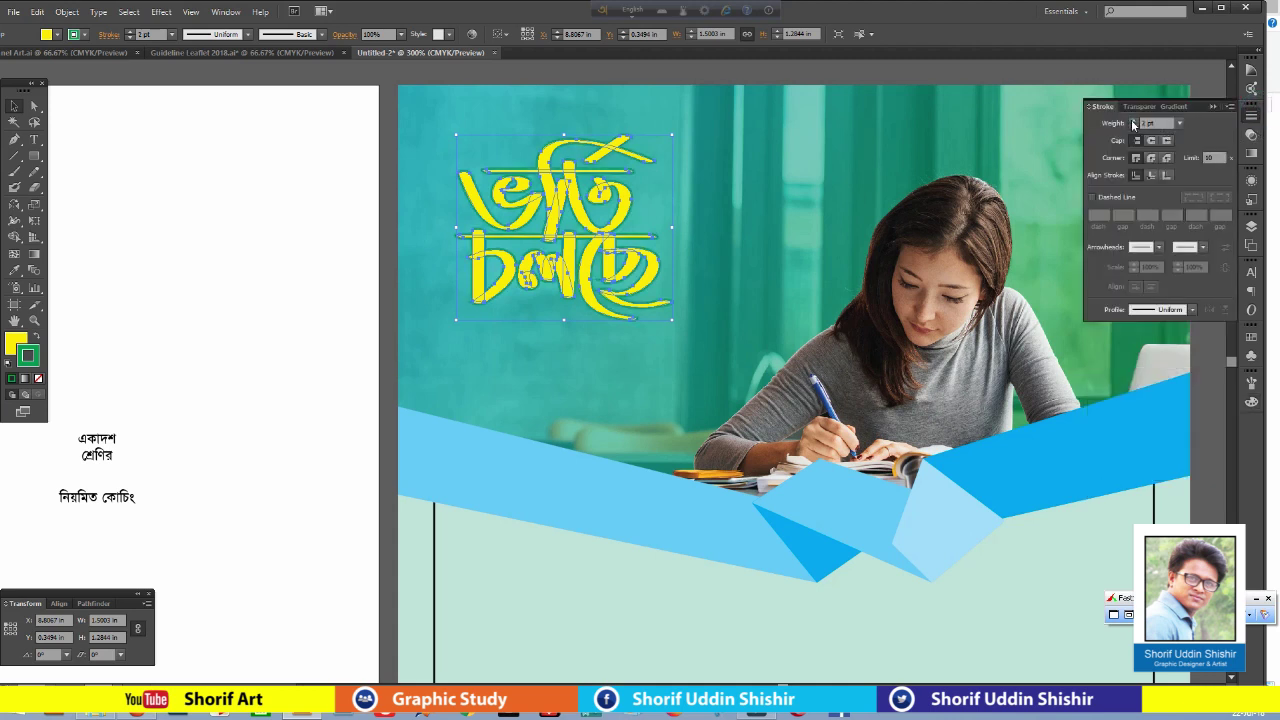
{"action": "left_click", "coordinate": [1134, 123]}
{"action": "left_click", "coordinate": [1134, 123]}
Darken the outline to dark teal with round joins, then review the result.
{"action": "left_click", "coordinate": [1251, 401]}
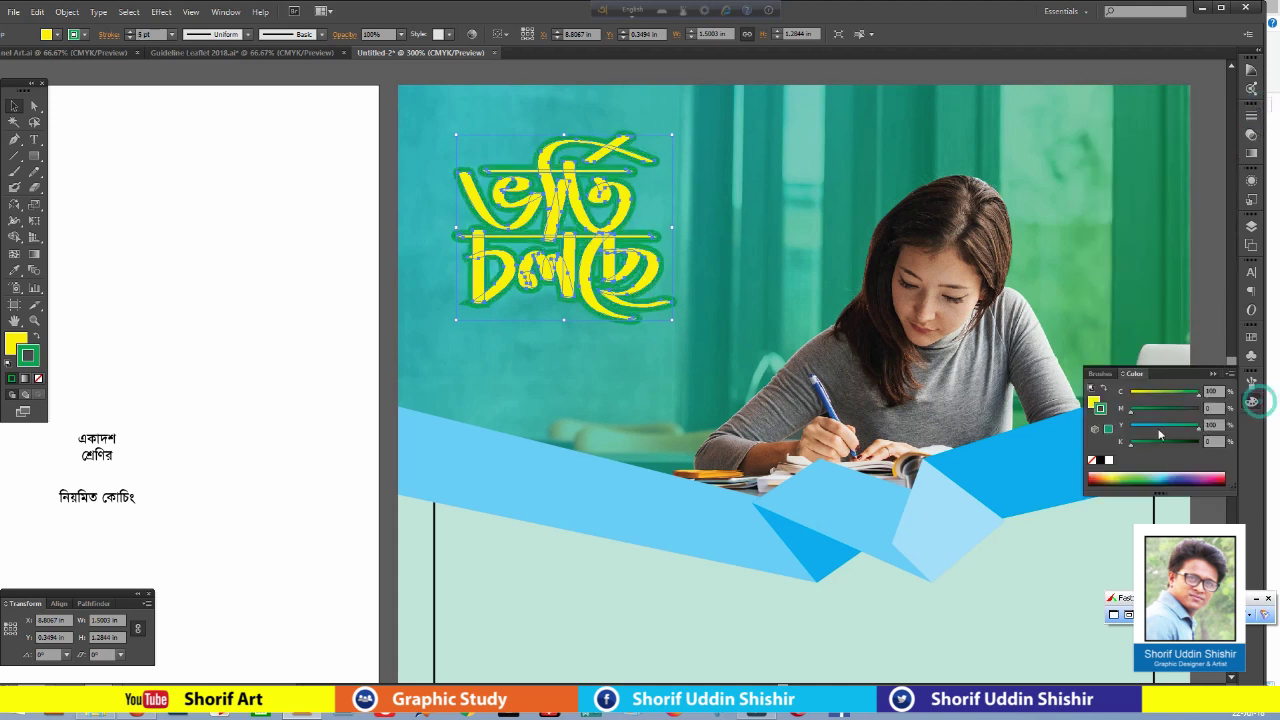
{"action": "left_click", "coordinate": [1166, 433]}
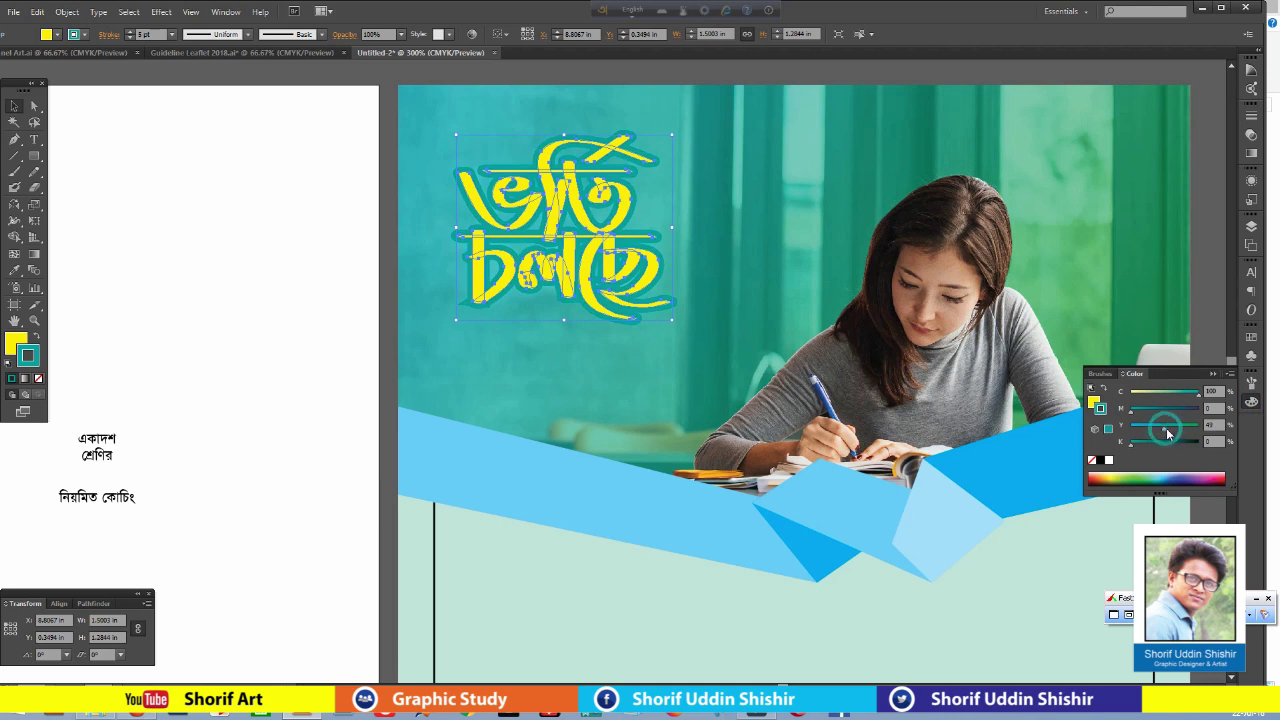
{"action": "left_click", "coordinate": [1153, 442]}
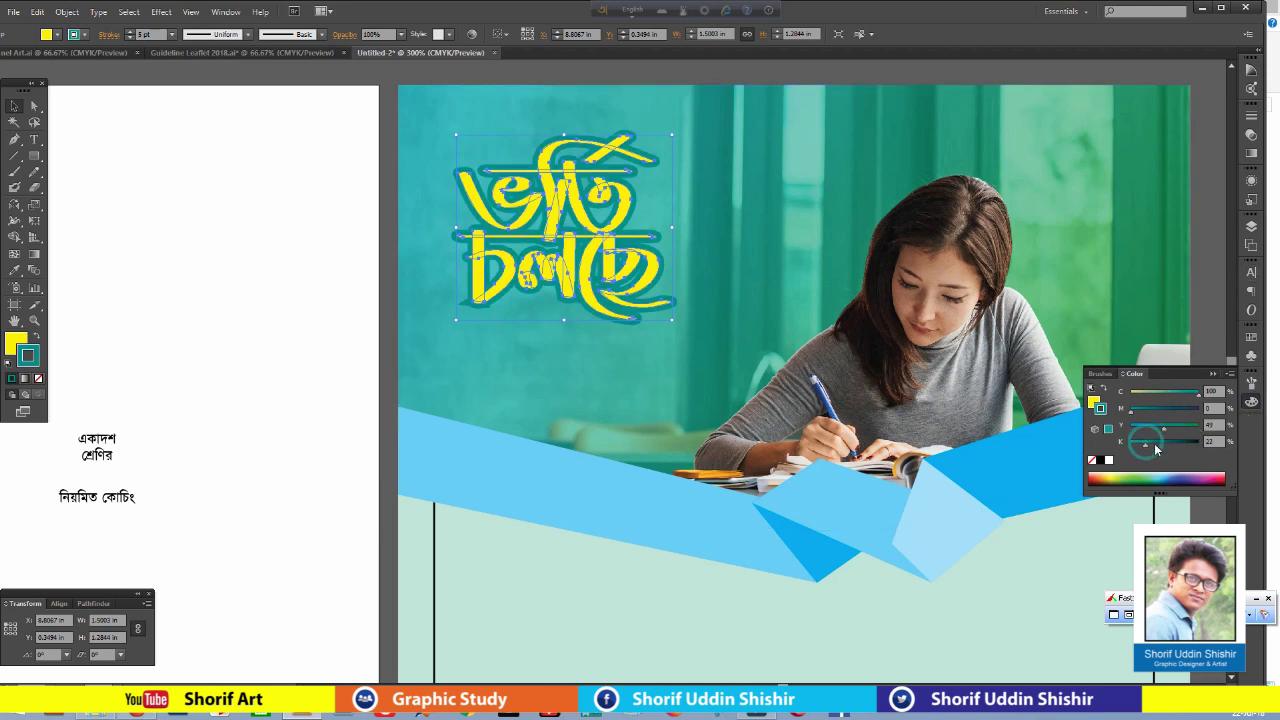
{"action": "left_click", "coordinate": [1250, 113]}
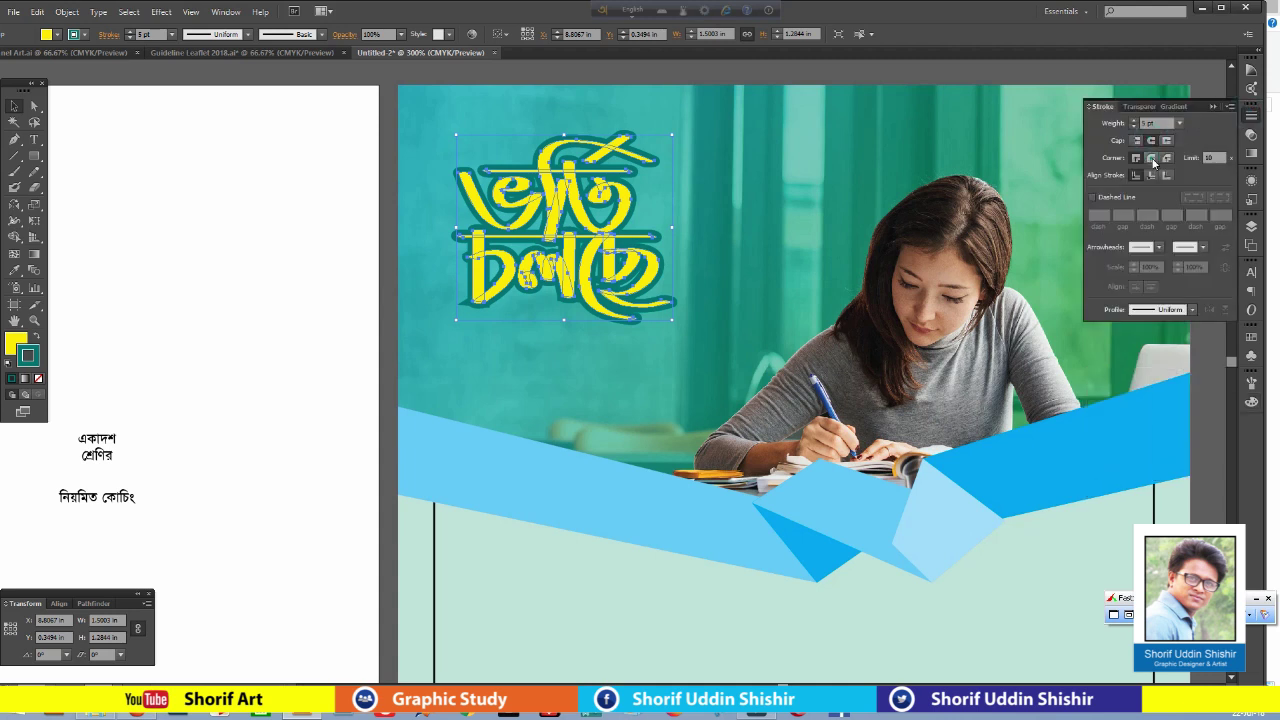
{"action": "left_click", "coordinate": [1151, 158]}
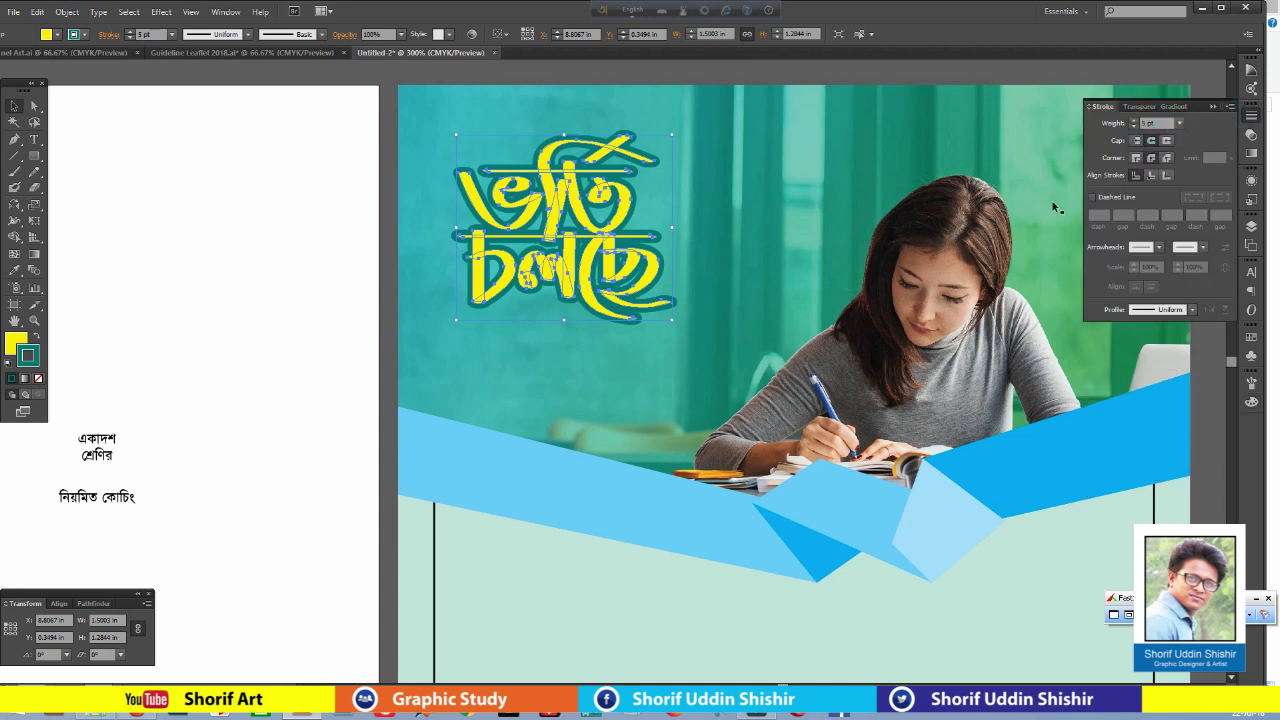
{"action": "left_click", "coordinate": [387, 72]}
{"action": "left_click", "coordinate": [658, 270]}
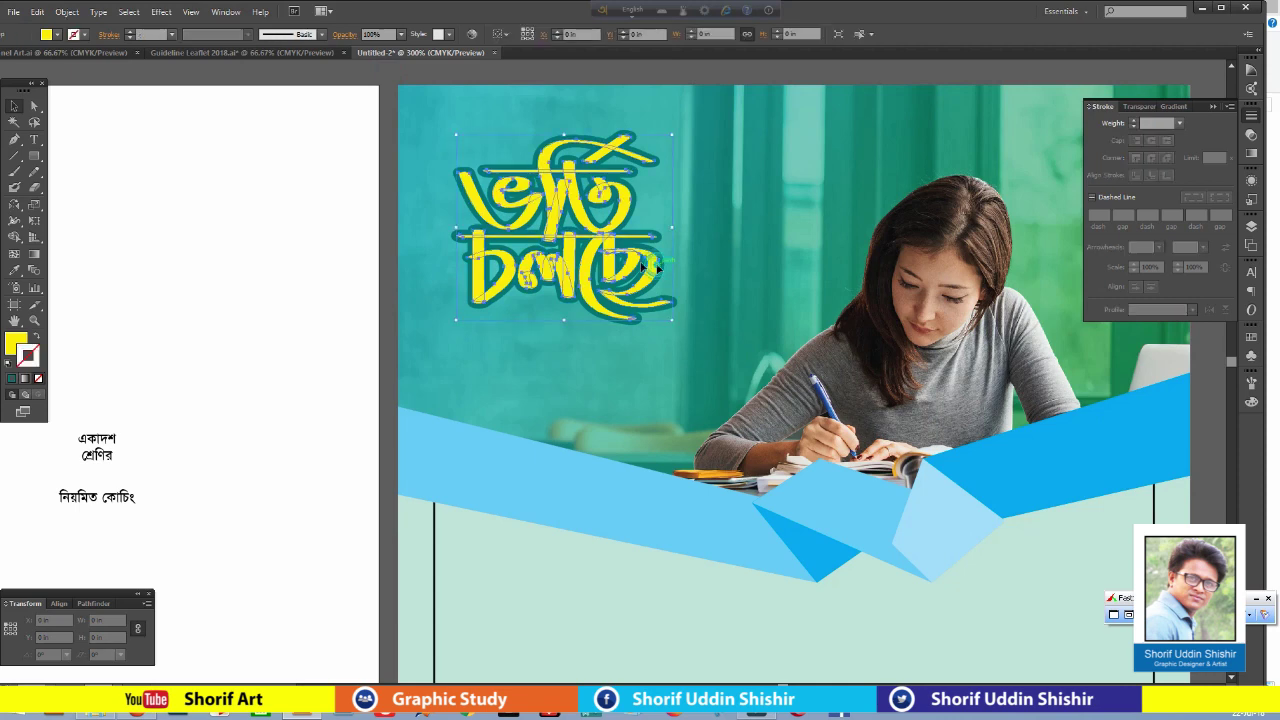
{"action": "left_click", "coordinate": [371, 224]}
Move the একাদশ শ্রেণির text from the left page onto the flyer below the blue band.
{"action": "key", "text": "ctrl+minus"}
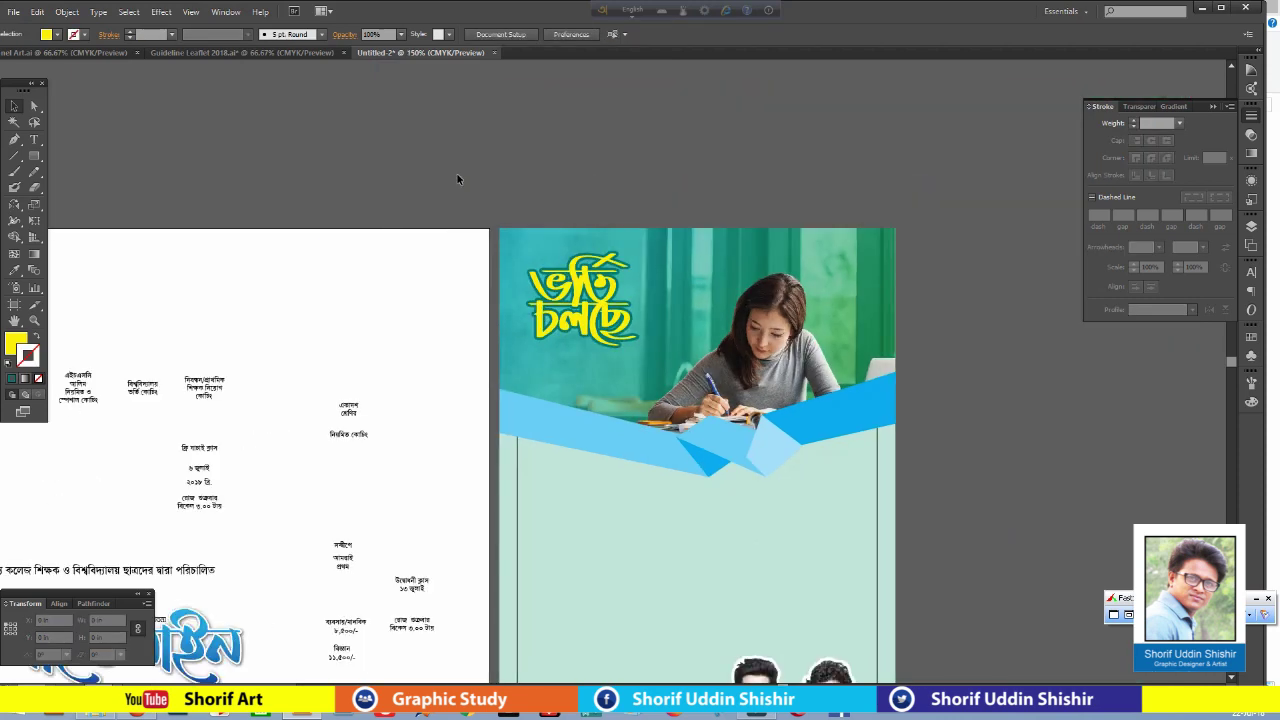
{"action": "mouse_move", "coordinate": [356, 247]}
{"action": "left_mouse_down"}
{"action": "mouse_move", "coordinate": [451, 251]}
{"action": "mouse_move", "coordinate": [445, 278]}
{"action": "left_mouse_up"}
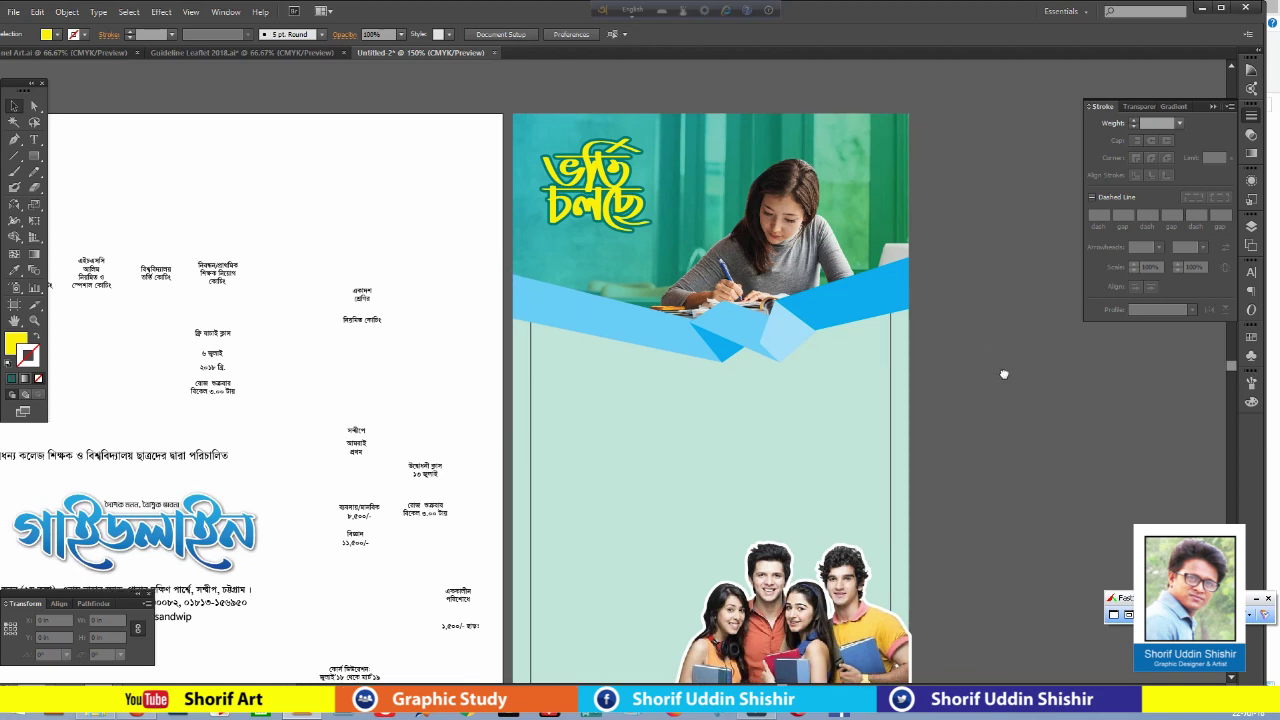
{"action": "mouse_move", "coordinate": [1014, 345]}
{"action": "left_mouse_down"}
{"action": "mouse_move", "coordinate": [1004, 320]}
{"action": "mouse_move", "coordinate": [978, 401]}
{"action": "left_mouse_up"}
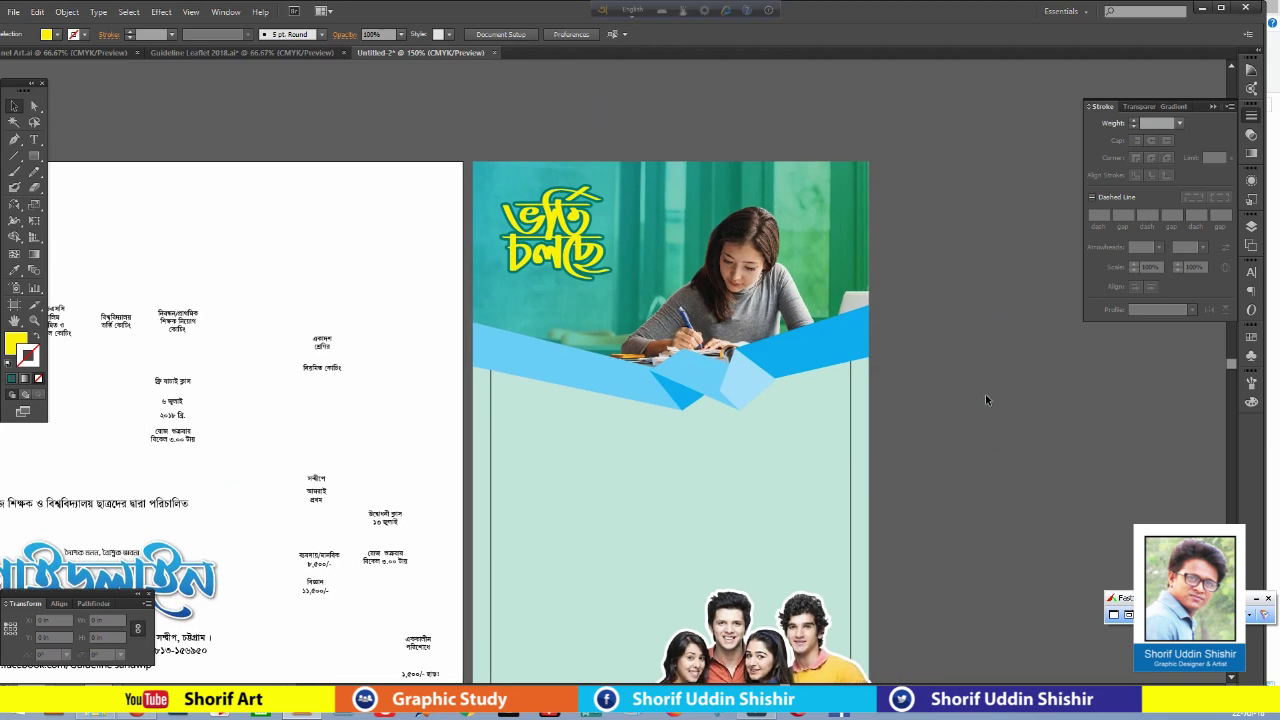
{"action": "left_click_drag", "start_coordinate": [977, 408], "coordinate": [990, 348]}
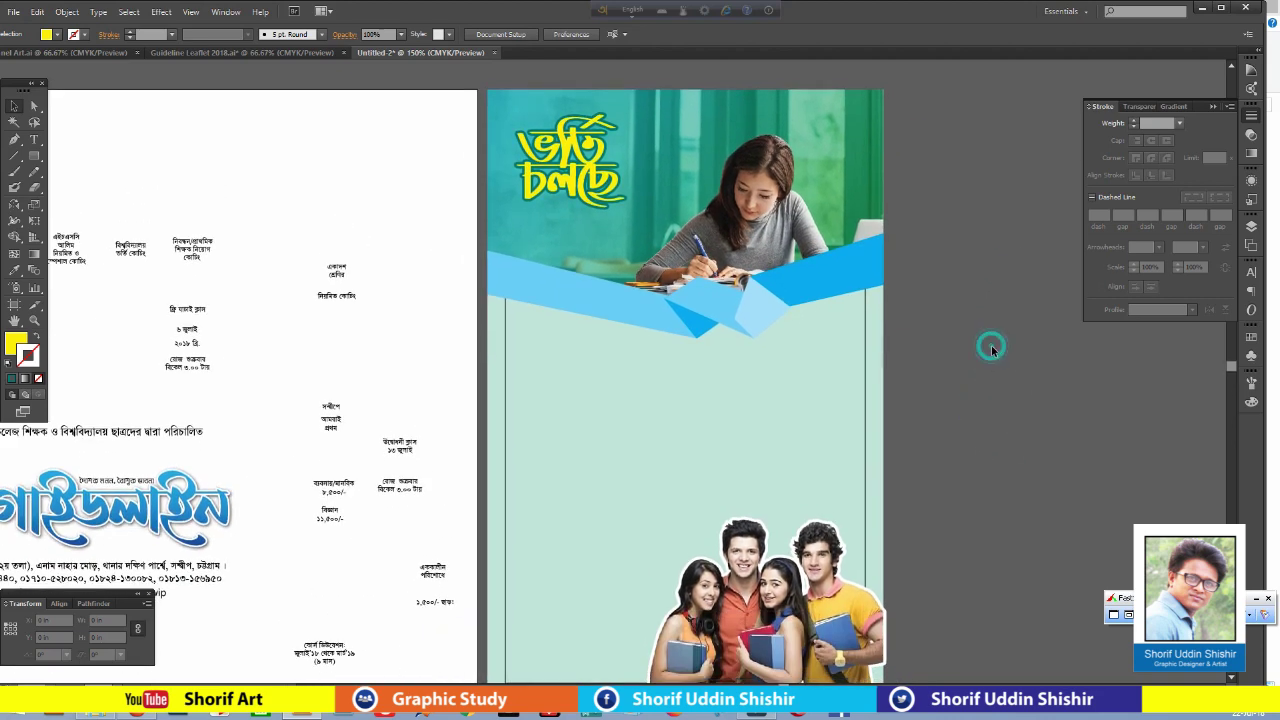
{"action": "mouse_move", "coordinate": [338, 280]}
{"action": "left_mouse_down"}
{"action": "mouse_move", "coordinate": [569, 397]}
{"action": "mouse_move", "coordinate": [588, 394]}
{"action": "mouse_move", "coordinate": [655, 456]}
{"action": "mouse_move", "coordinate": [628, 441]}
{"action": "left_mouse_up"}
Locate and select the moved heading using Outline view, then delete it.
{"action": "right_click", "coordinate": [577, 394]}
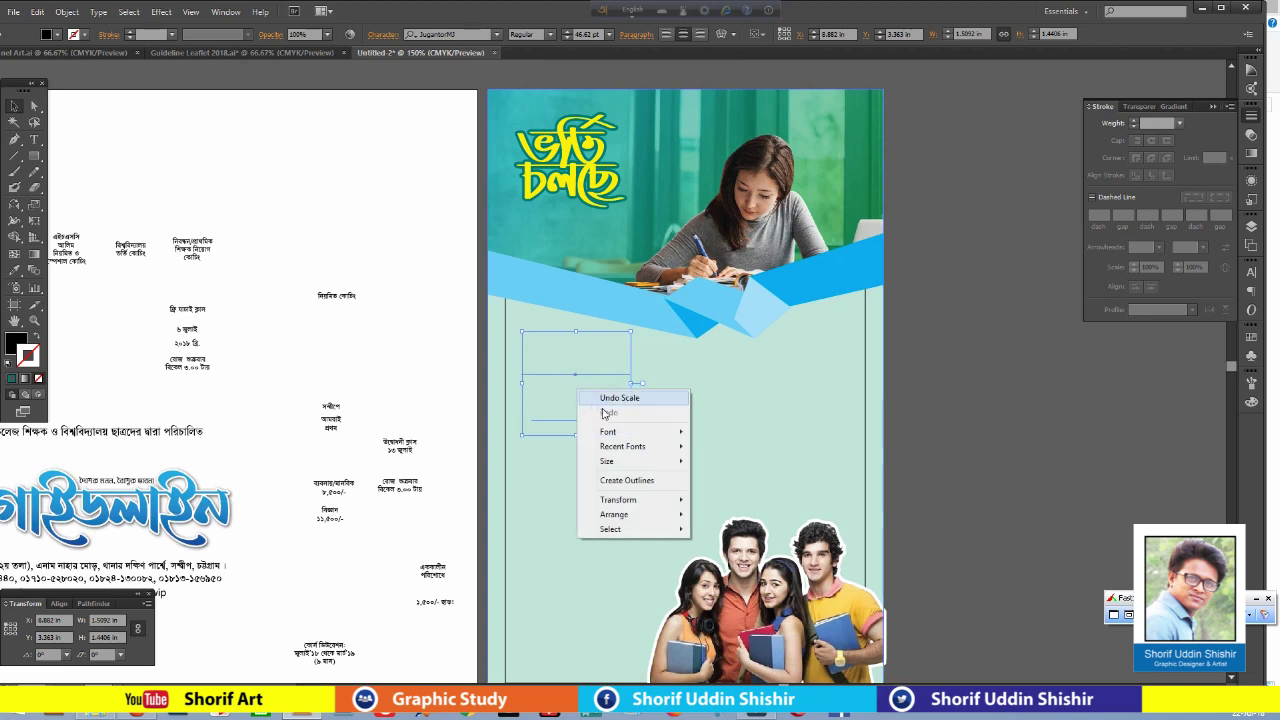
{"action": "left_click", "coordinate": [911, 415]}
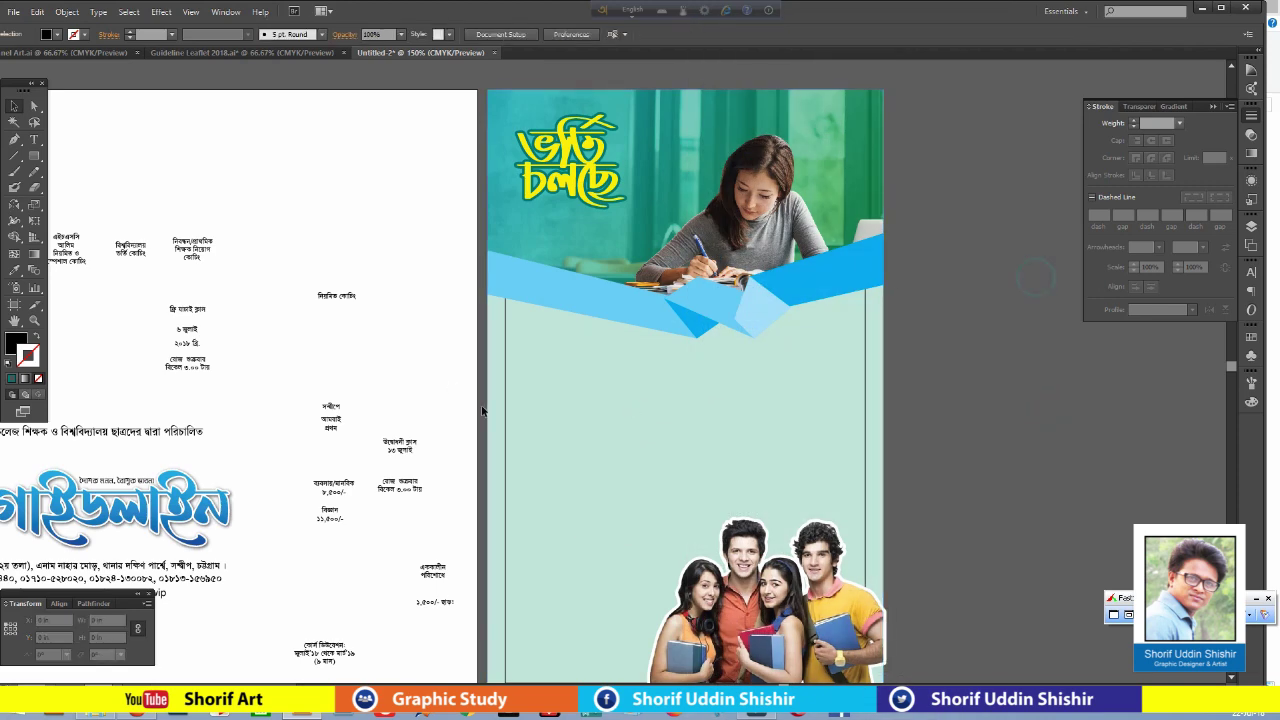
{"action": "key", "text": "ctrl+y"}
{"action": "left_click", "coordinate": [572, 388]}
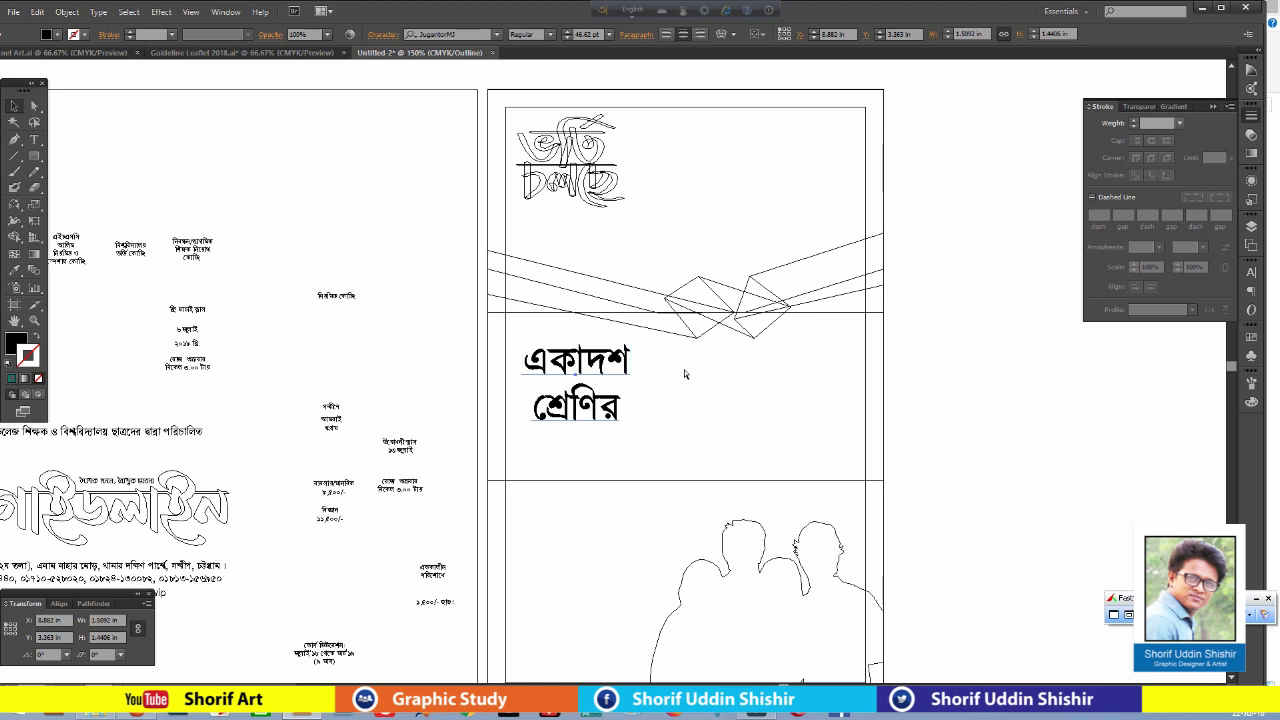
{"action": "key", "text": "ctrl+y"}
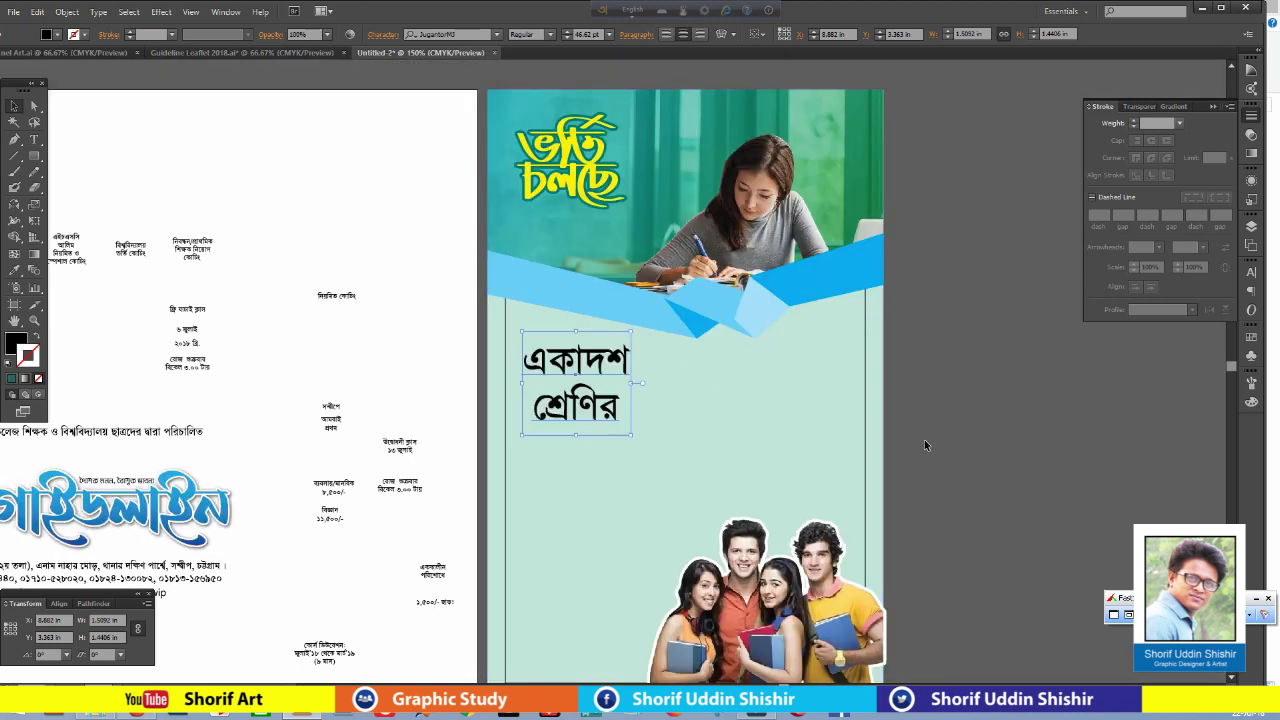
{"action": "key", "text": "Delete"}
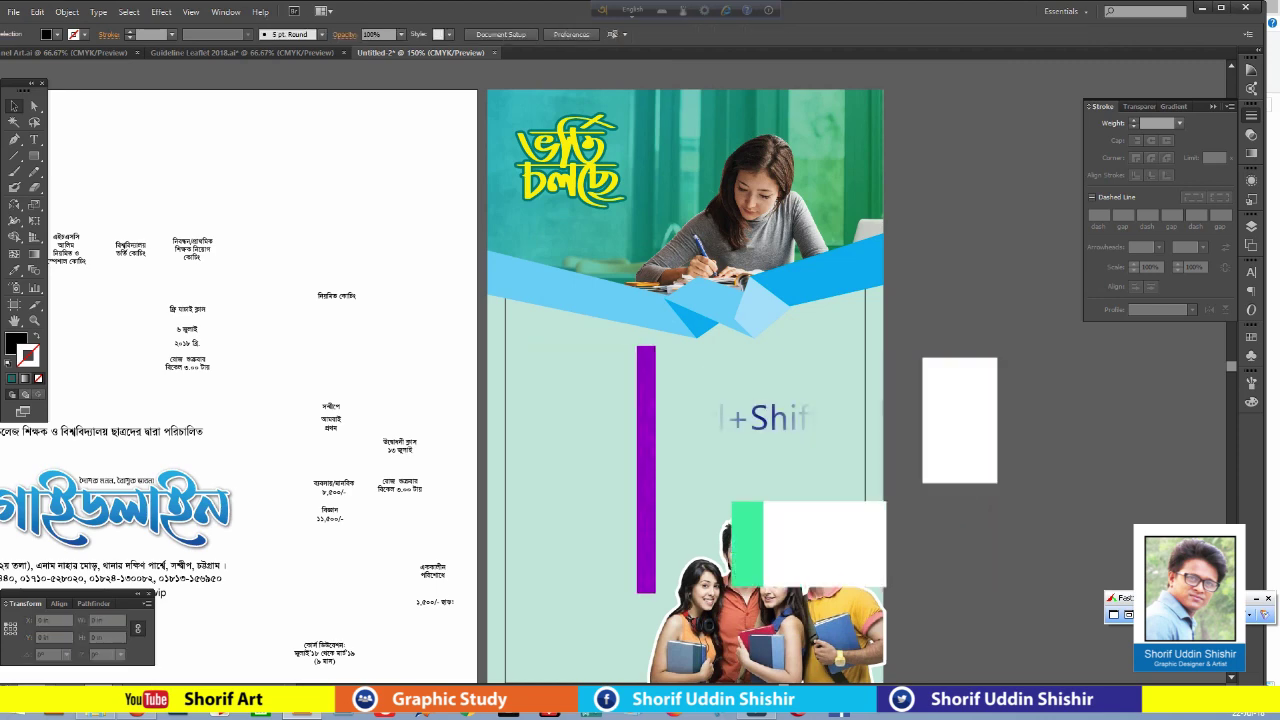
Undo the deletion to restore the একাদশ শ্রেণির heading and clear the selection.
{"action": "key", "text": "ctrl+1"}
{"action": "key", "text": "ctrl+a"}
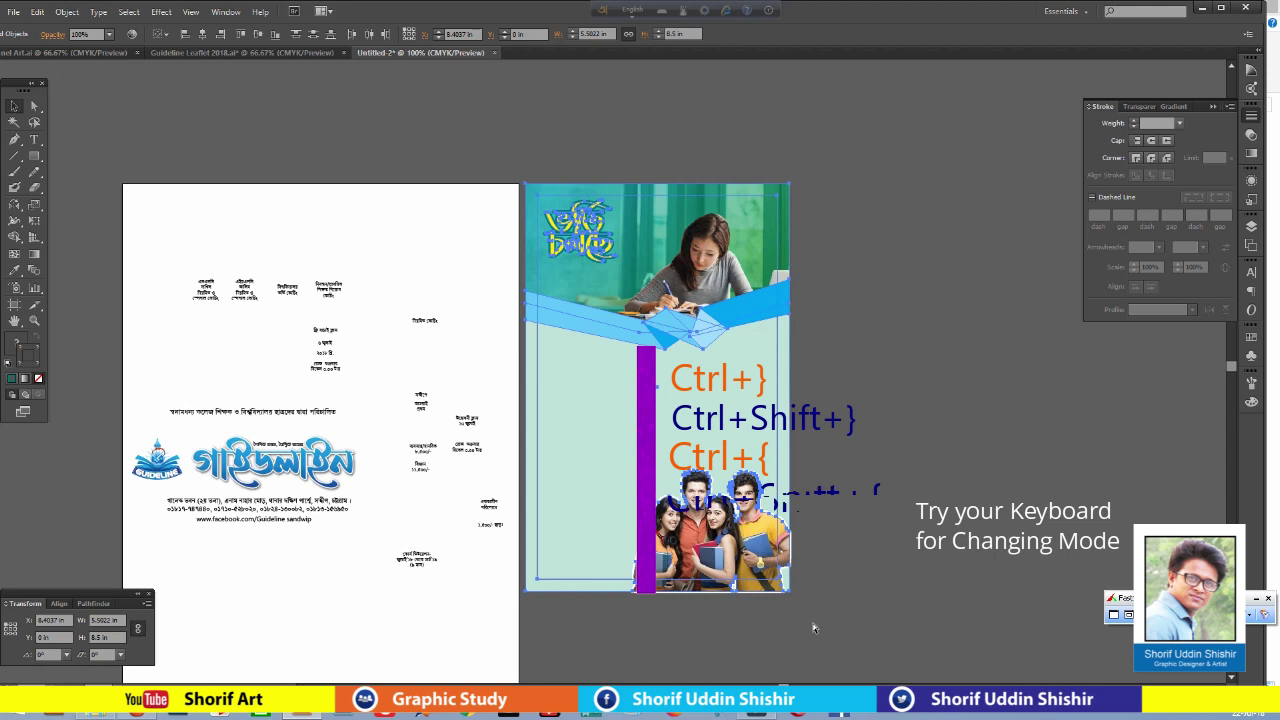
{"action": "left_click", "coordinate": [984, 500]}
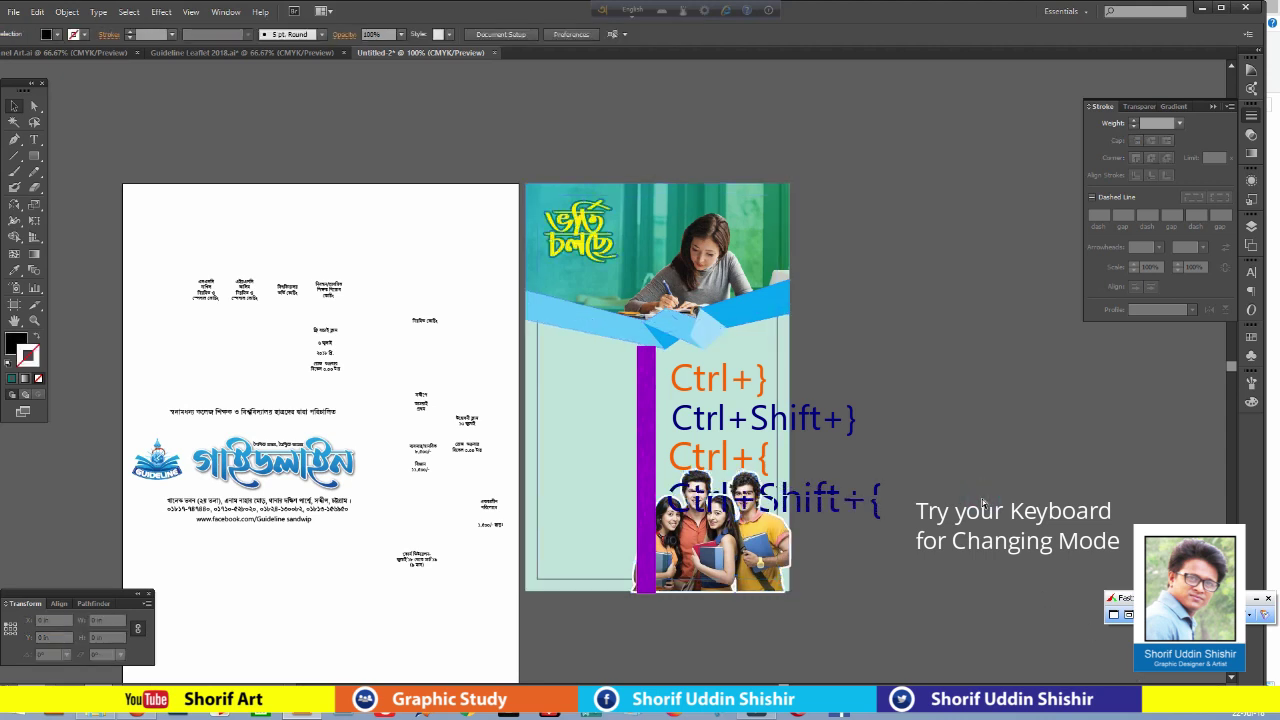
{"action": "key", "text": "ctrl+z"}
{"action": "left_click", "coordinate": [981, 497]}
{"action": "left_click", "coordinate": [425, 318]}
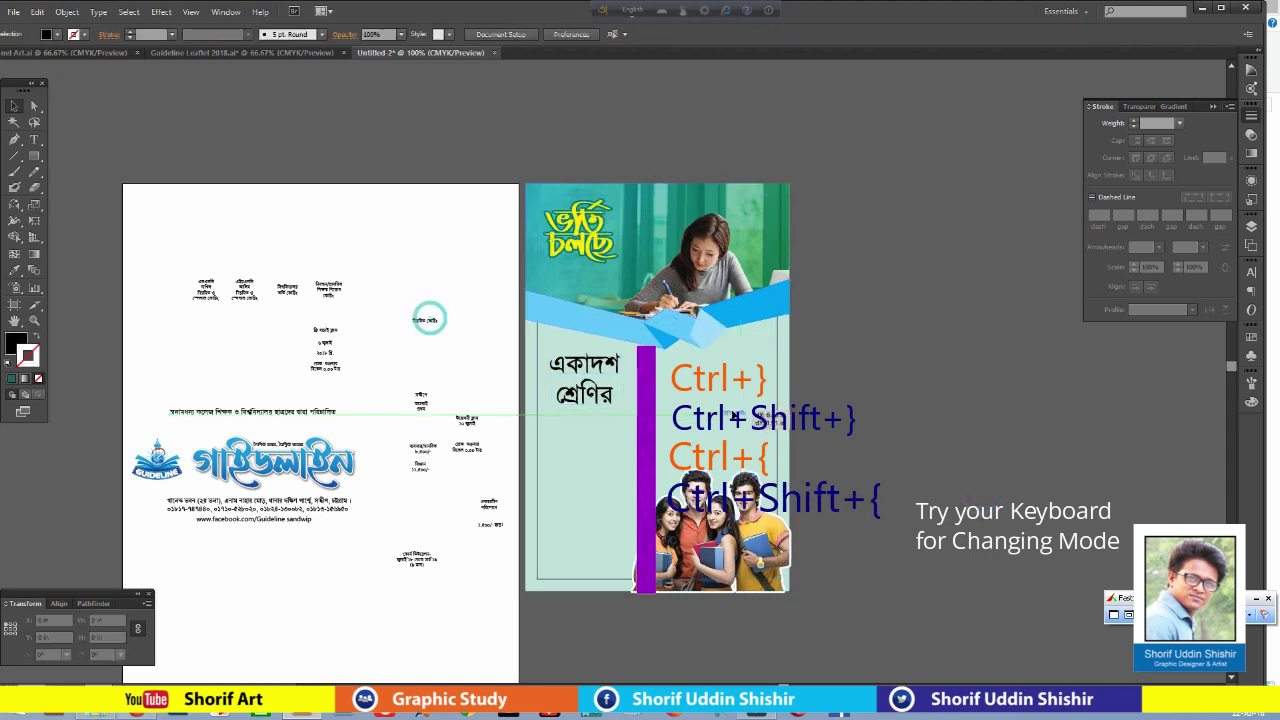
{"action": "left_click", "coordinate": [934, 410]}
Delete the word শ্রেণির from the heading, leaving only একাদশ.
{"action": "key", "text": "ctrl+equal"}
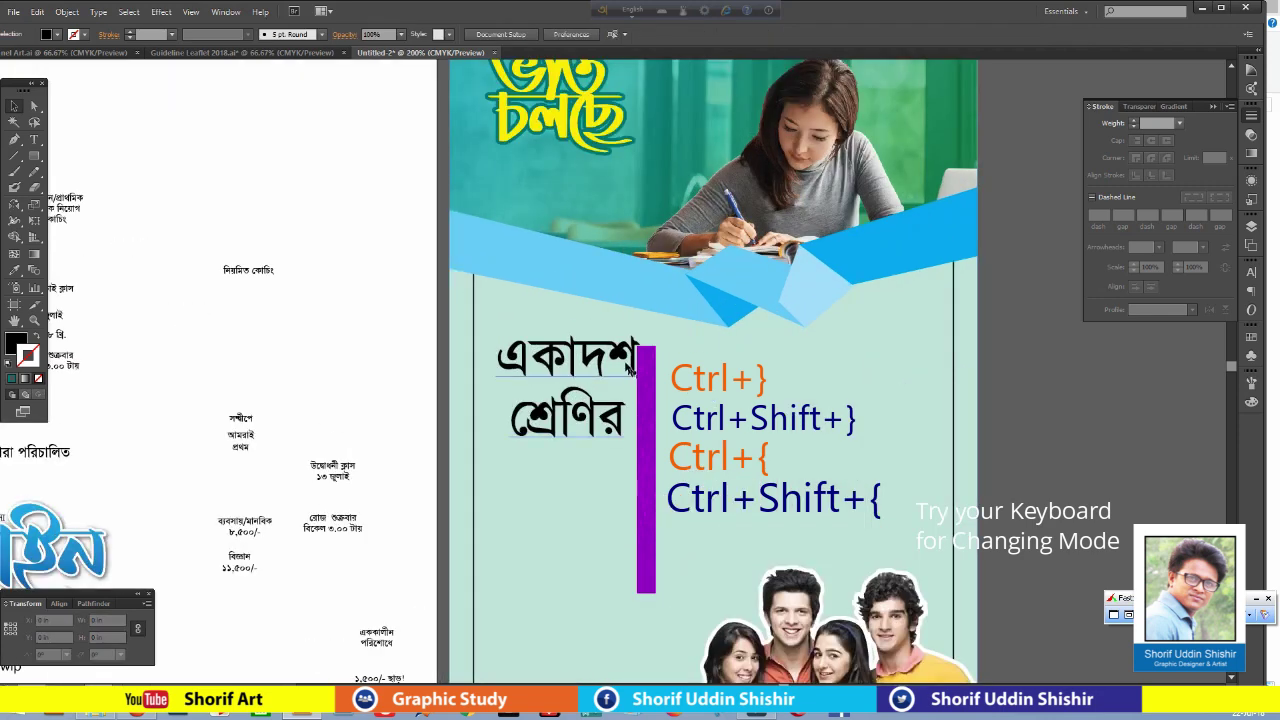
{"action": "left_click", "coordinate": [604, 390]}
{"action": "left_click", "coordinate": [606, 392]}
{"action": "double_click", "coordinate": [606, 392]}
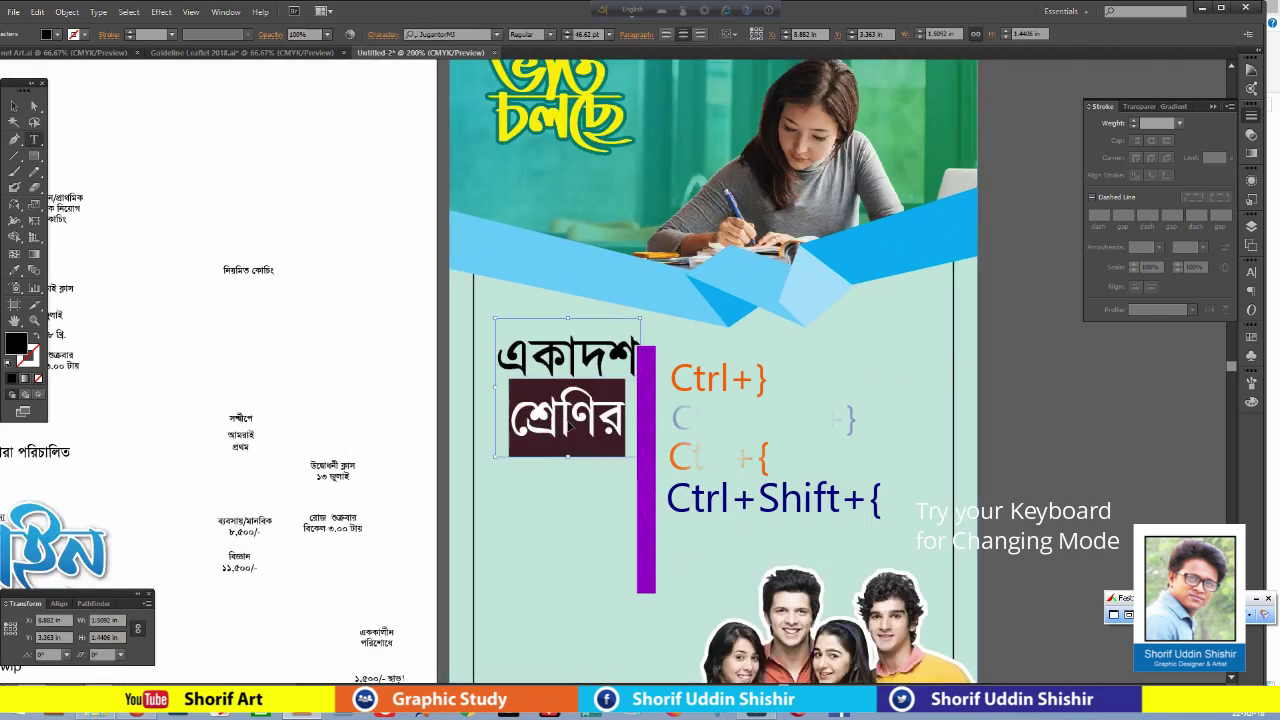
{"action": "key", "text": "BackSpace"}
{"action": "left_click", "coordinate": [14, 106]}
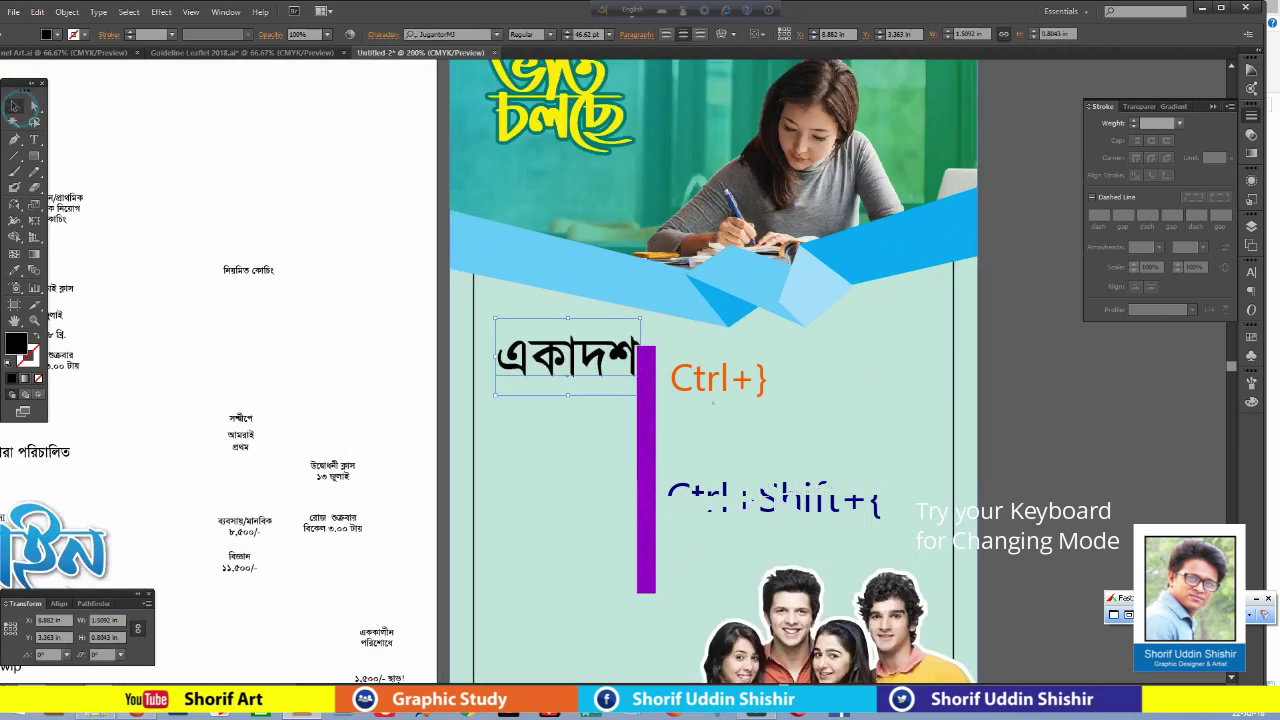
Enlarge একাদশ, make it Bold, and paste শ্রেণির back beside it.
{"action": "left_click_drag", "start_coordinate": [640, 394], "coordinate": [669, 408]}
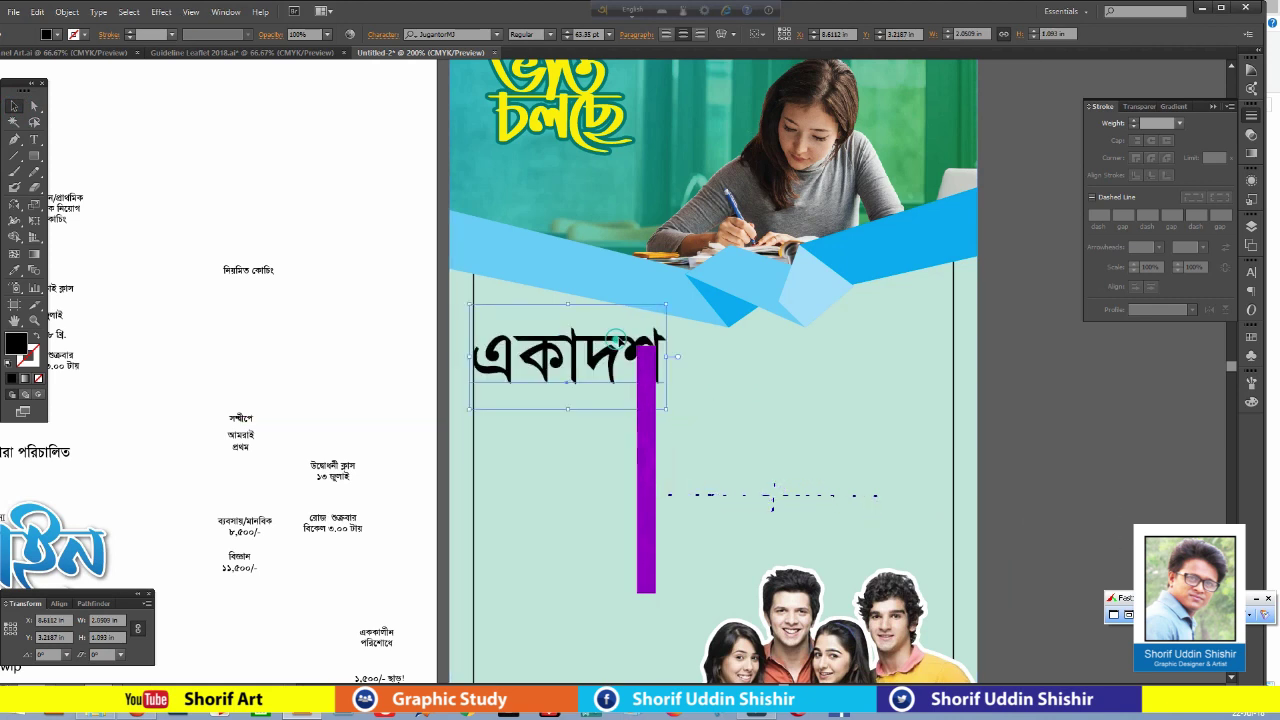
{"action": "left_click", "coordinate": [1043, 277]}
{"action": "key", "text": "ctrl+t"}
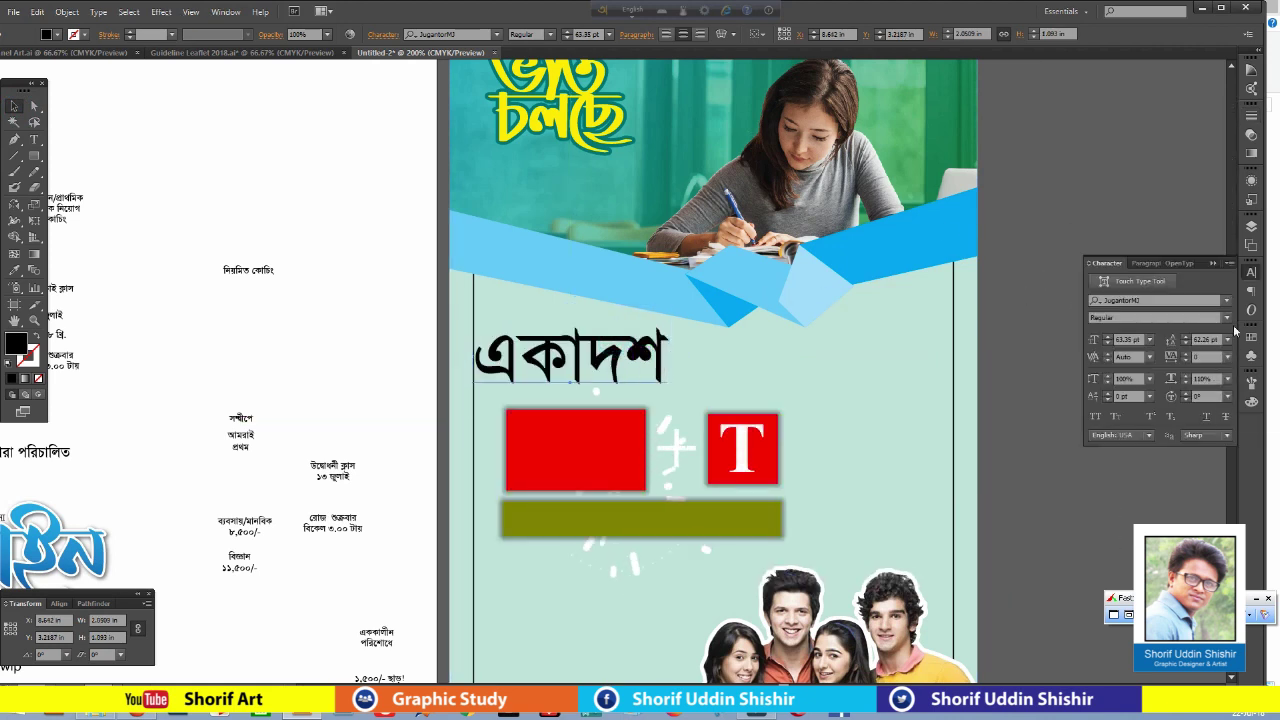
{"action": "left_click", "coordinate": [1226, 318]}
{"action": "left_click", "coordinate": [1125, 360]}
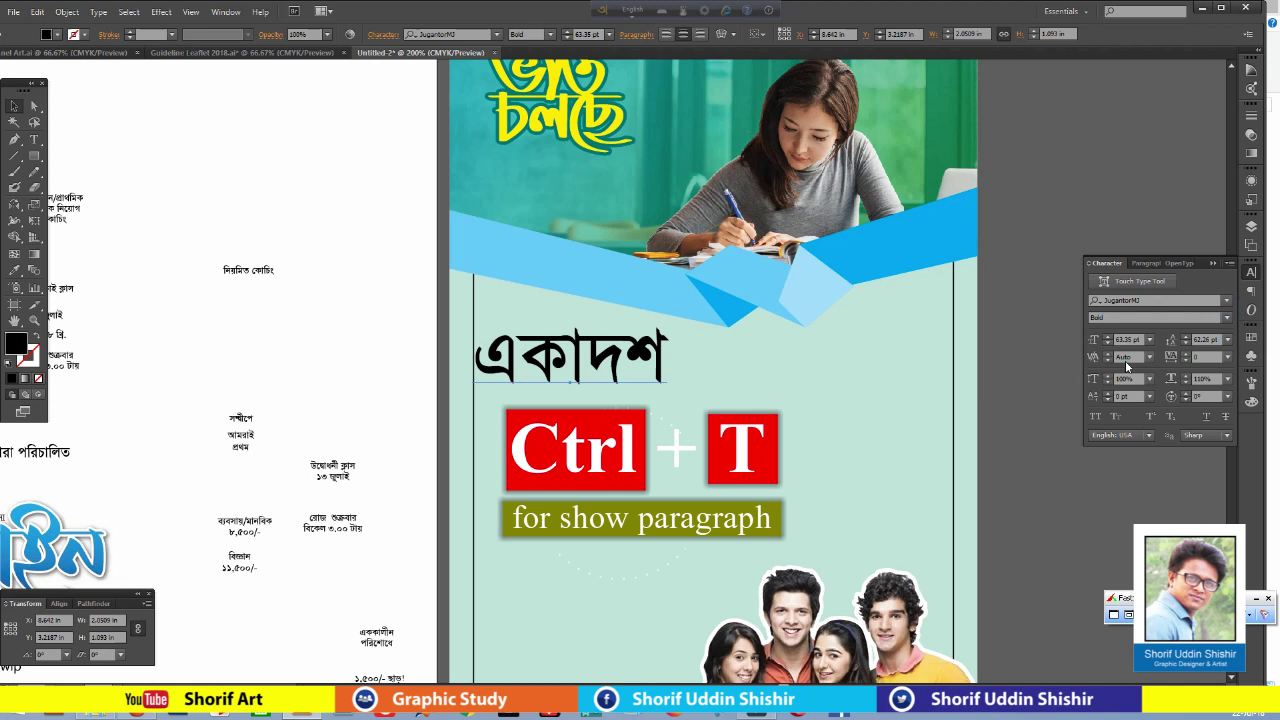
{"action": "left_click", "coordinate": [996, 372]}
{"action": "key", "text": "ctrl+v"}
{"action": "mouse_move", "coordinate": [620, 406]}
{"action": "left_mouse_down"}
{"action": "mouse_move", "coordinate": [697, 456]}
{"action": "mouse_move", "coordinate": [800, 410]}
{"action": "mouse_move", "coordinate": [766, 395]}
{"action": "left_mouse_up"}
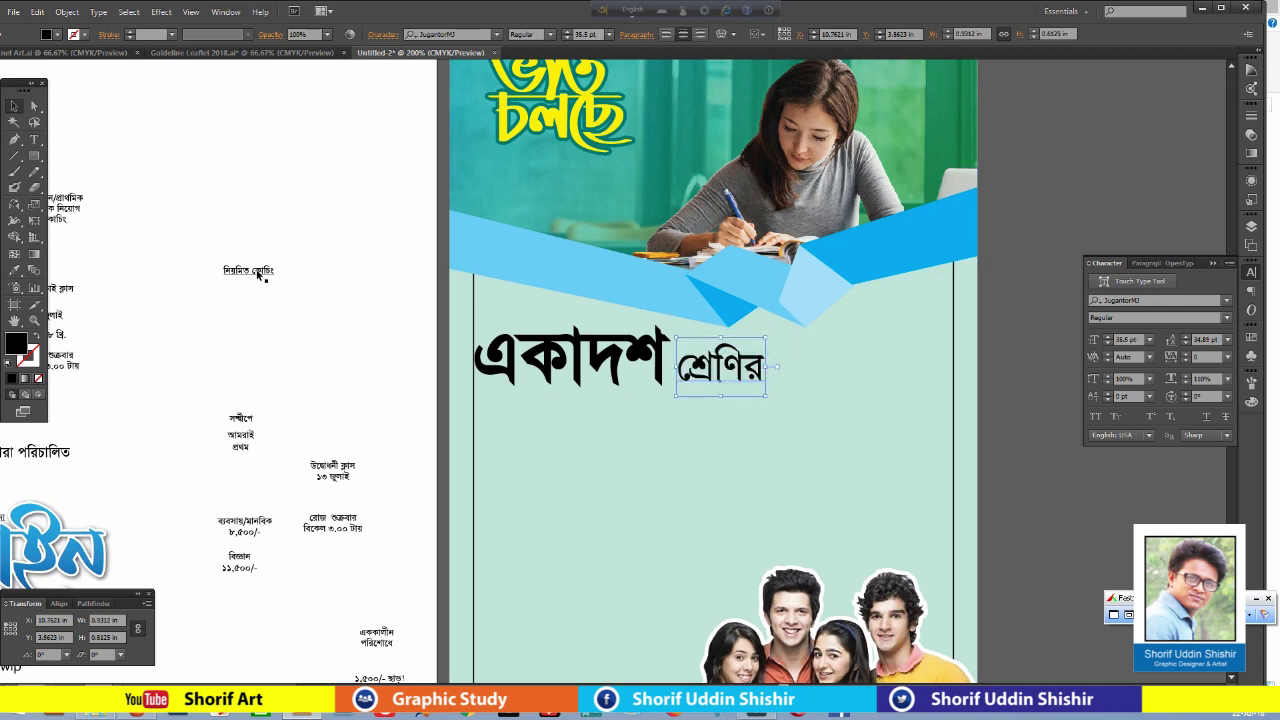
Shrink শ্রেণির beside একাদশ and place নিয়মিত কোচিং below it.
{"action": "mouse_move", "coordinate": [256, 270]}
{"action": "left_mouse_down"}
{"action": "mouse_move", "coordinate": [796, 432]}
{"action": "mouse_move", "coordinate": [743, 421]}
{"action": "left_mouse_up"}
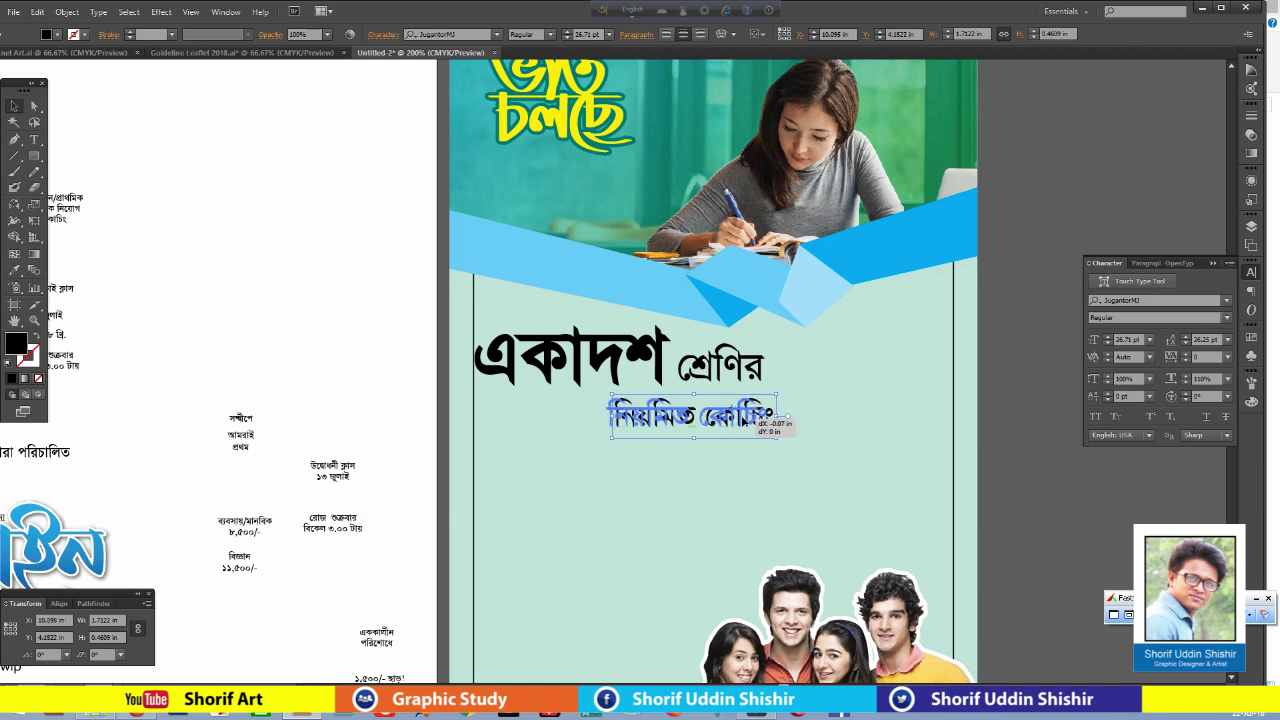
{"action": "left_click", "coordinate": [1042, 467]}
{"action": "scroll", "coordinate": [1050, 490], "scroll_direction": "down", "scroll_amount": 2}
{"action": "scroll", "coordinate": [1050, 490], "scroll_direction": "right", "scroll_amount": 2}
{"action": "left_click", "coordinate": [458, 308]}
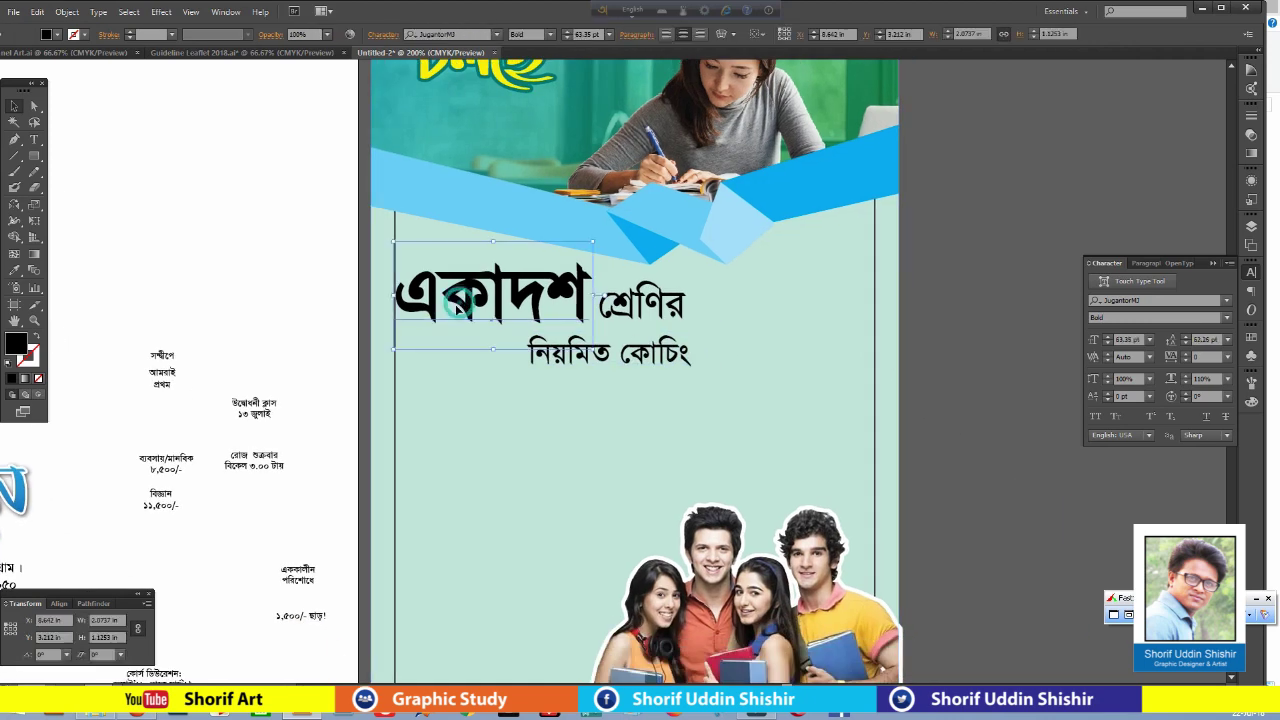
{"action": "left_click", "coordinate": [1042, 356]}
{"action": "scroll", "coordinate": [1000, 356], "scroll_direction": "up", "scroll_amount": 2}
{"action": "scroll", "coordinate": [1000, 356], "scroll_direction": "left", "scroll_amount": 2}
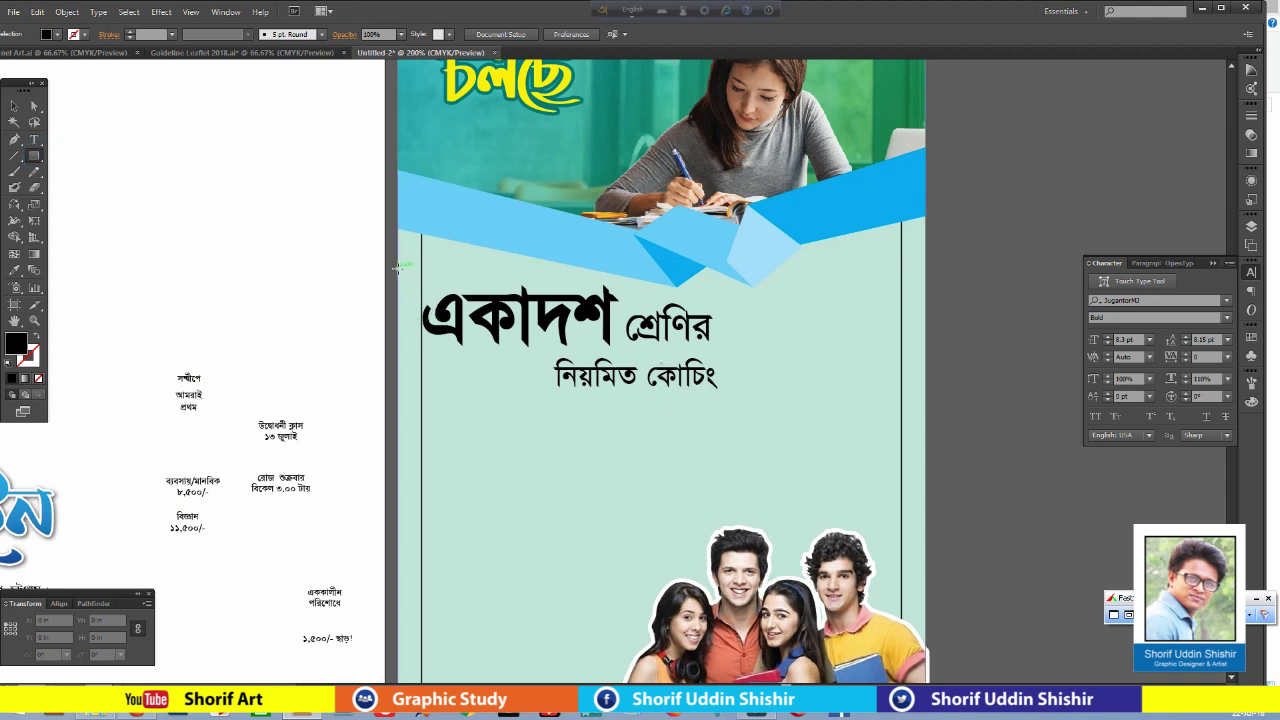
Draw a magenta-filled rectangle covering একাদশ.
{"action": "left_click_drag", "start_coordinate": [397, 267], "coordinate": [622, 352]}
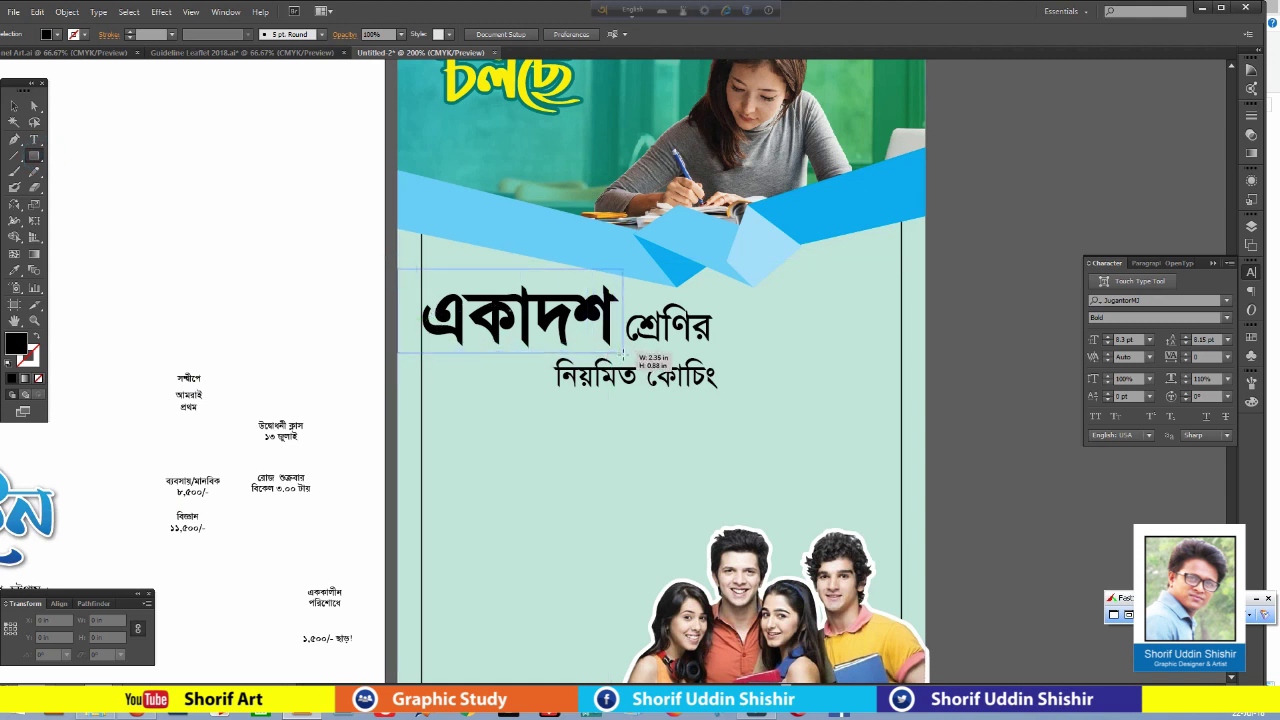
{"action": "left_click", "coordinate": [14, 107]}
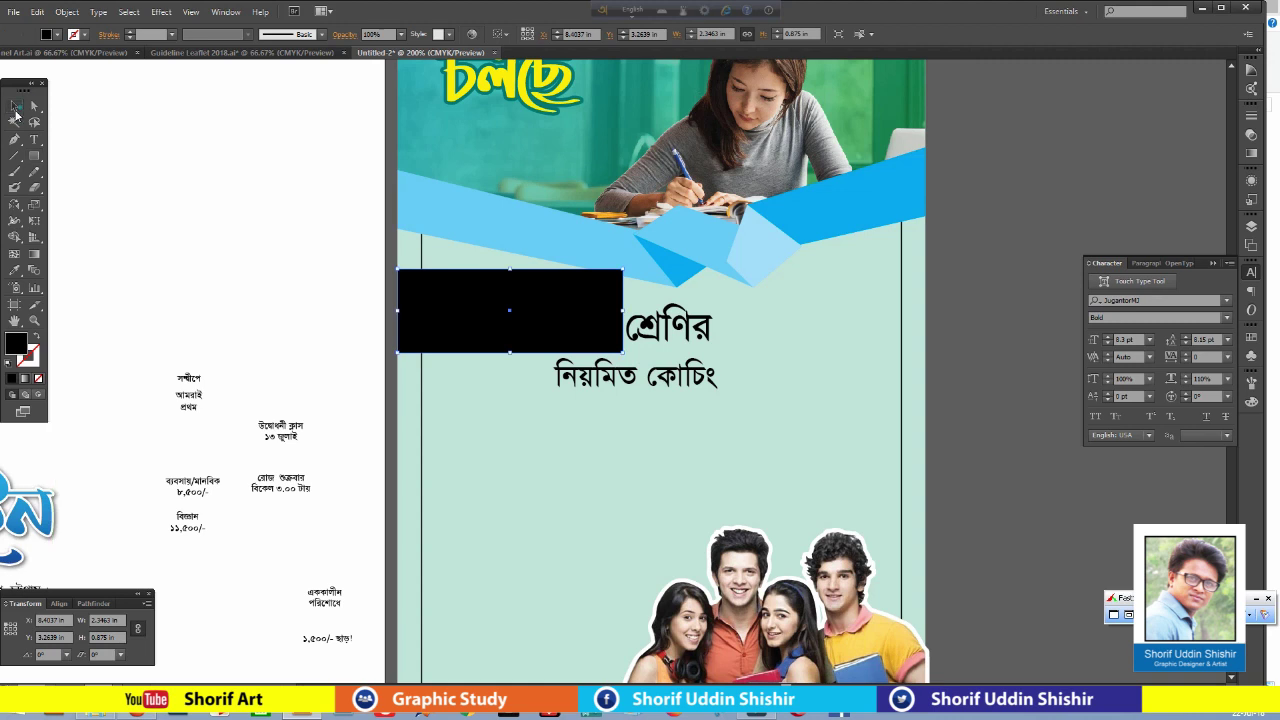
{"action": "left_click", "coordinate": [1251, 401]}
{"action": "left_click_drag", "start_coordinate": [1131, 408], "coordinate": [1198, 408]}
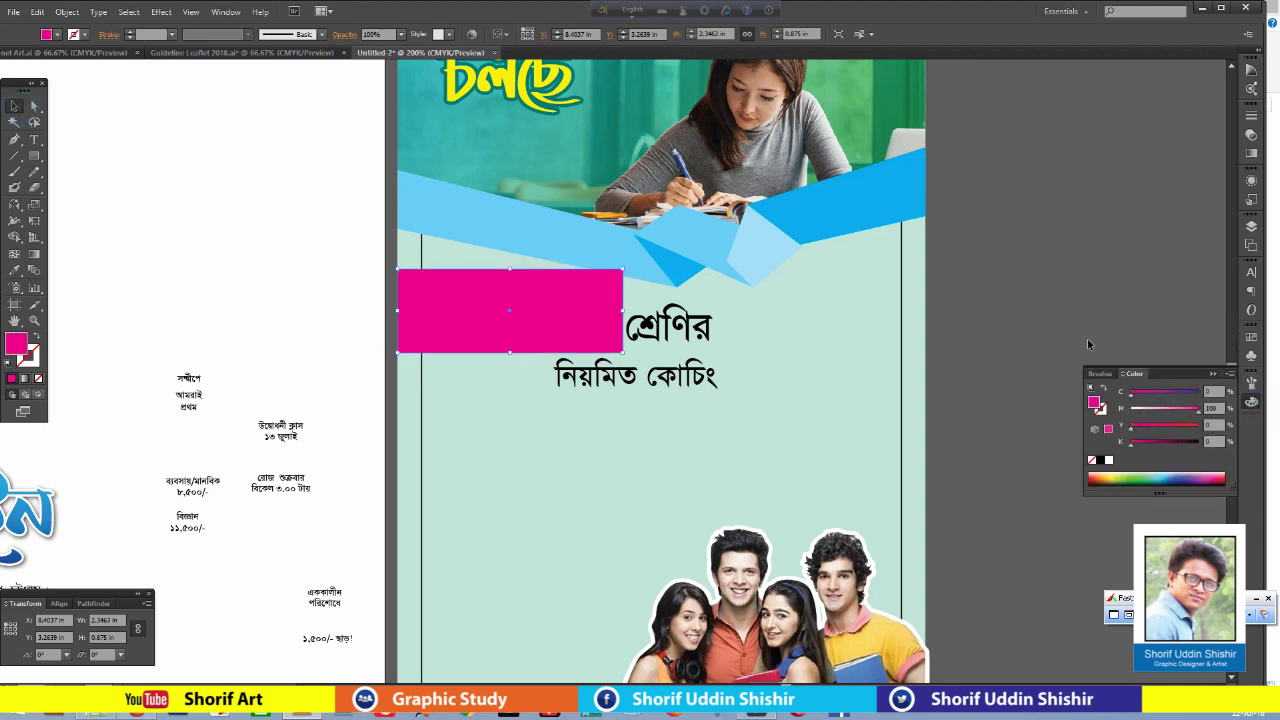
Group the three blue ribbon pieces and bring the group to the front.
{"action": "key", "text": "ctrl+["}
{"action": "left_click", "coordinate": [675, 265]}
{"action": "left_click", "coordinate": [675, 239], "text": "shift"}
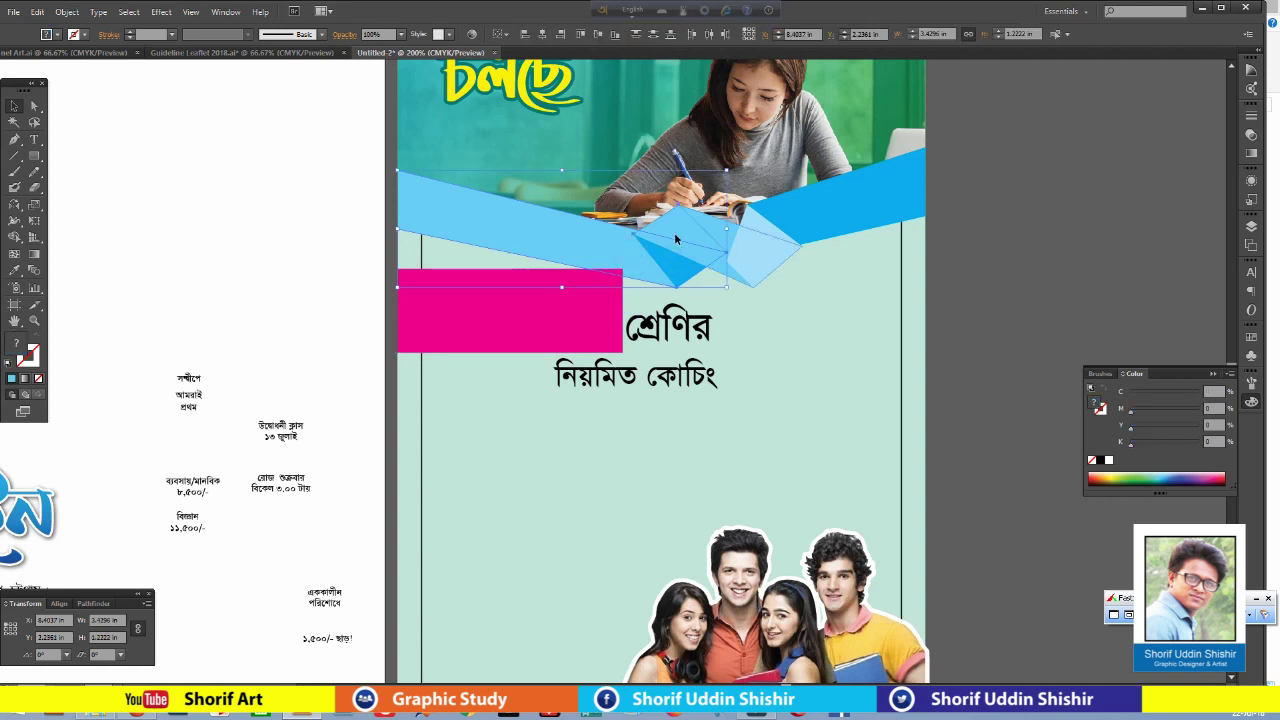
{"action": "left_click", "coordinate": [805, 206], "text": "shift"}
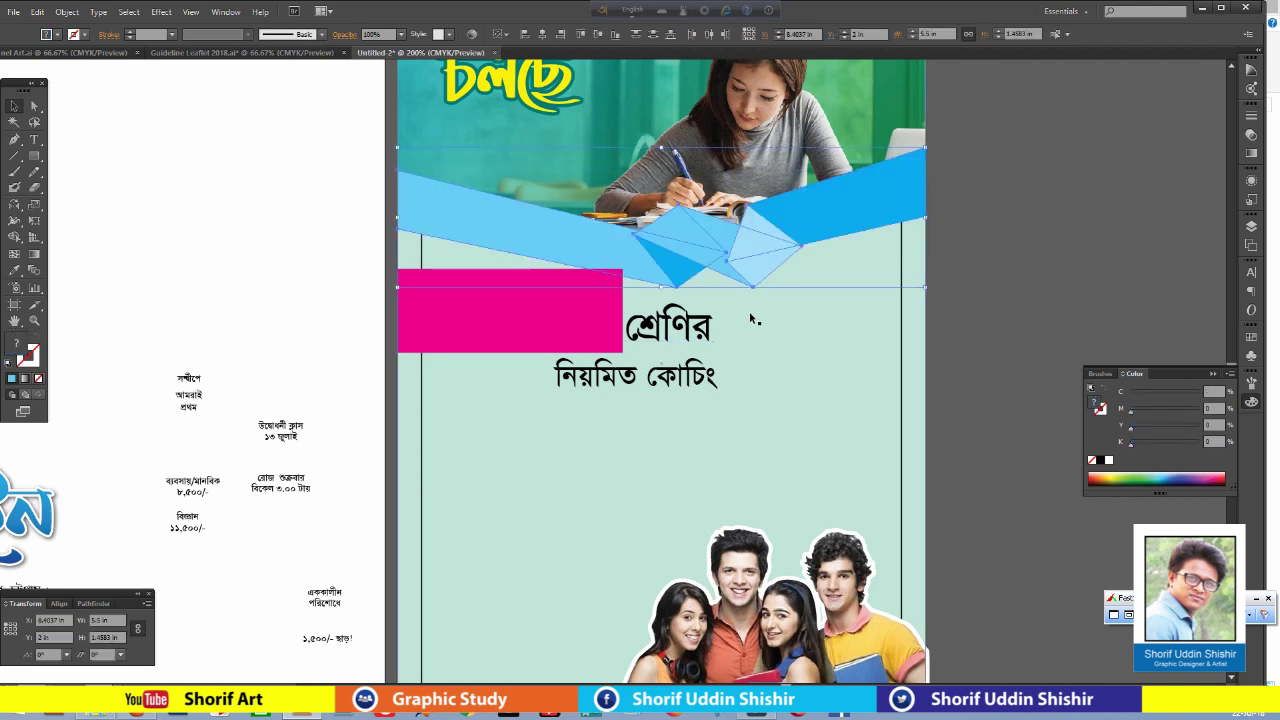
{"action": "key", "text": "ctrl+g"}
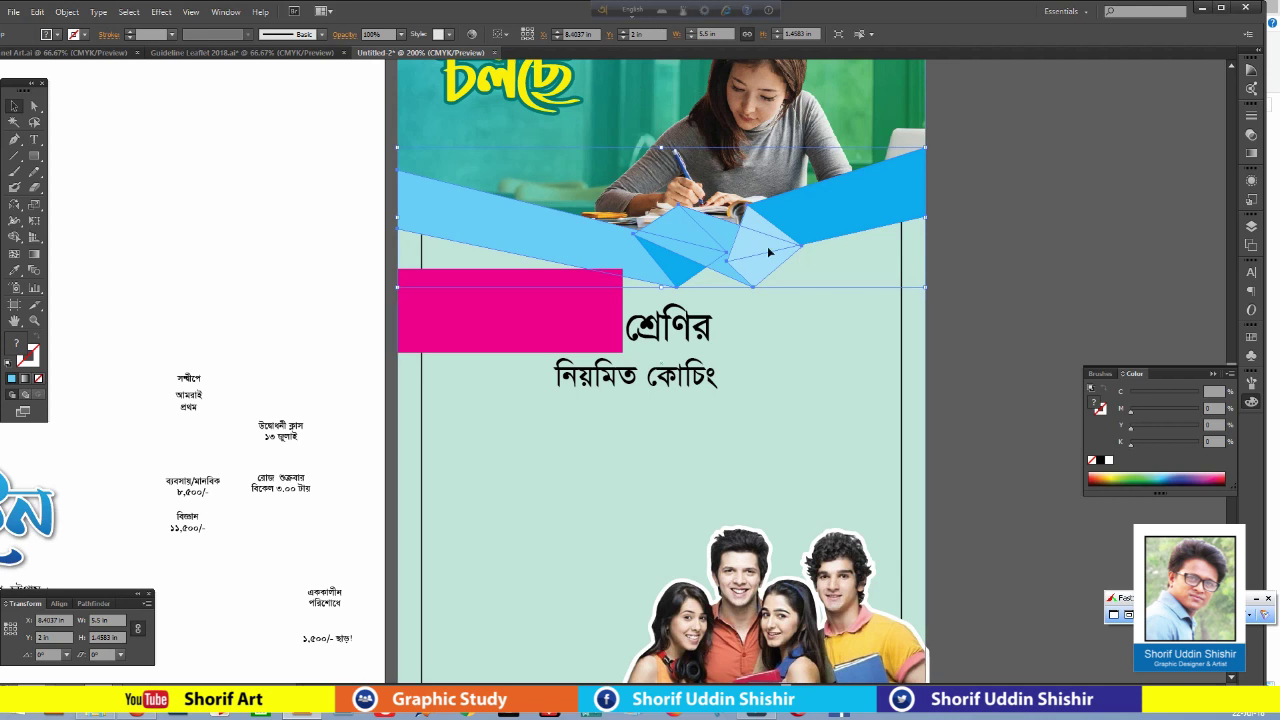
{"action": "right_click", "coordinate": [672, 262]}
{"action": "mouse_move", "coordinate": [709, 368]}
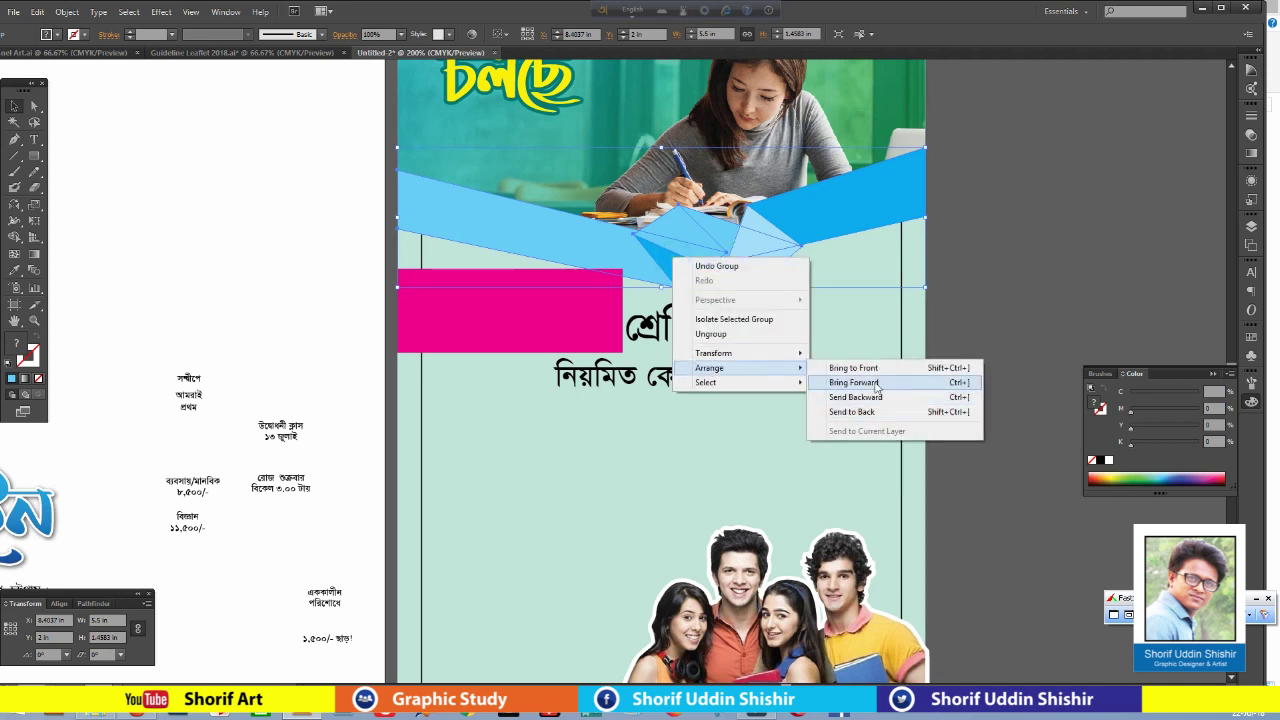
{"action": "left_click", "coordinate": [853, 368]}
Find the hidden একাদশ text in Outline view and reselect the pink rectangle.
{"action": "left_click", "coordinate": [528, 306]}
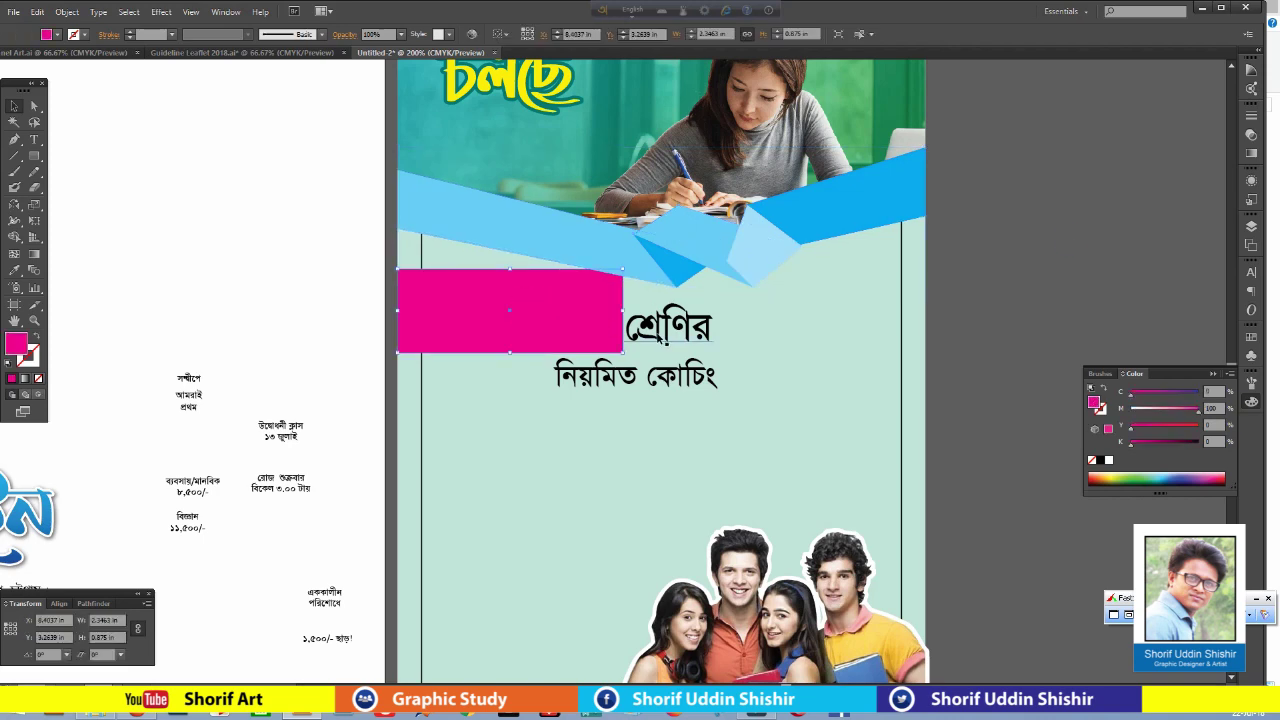
{"action": "key", "text": "ctrl+y"}
{"action": "left_click", "coordinate": [595, 267]}
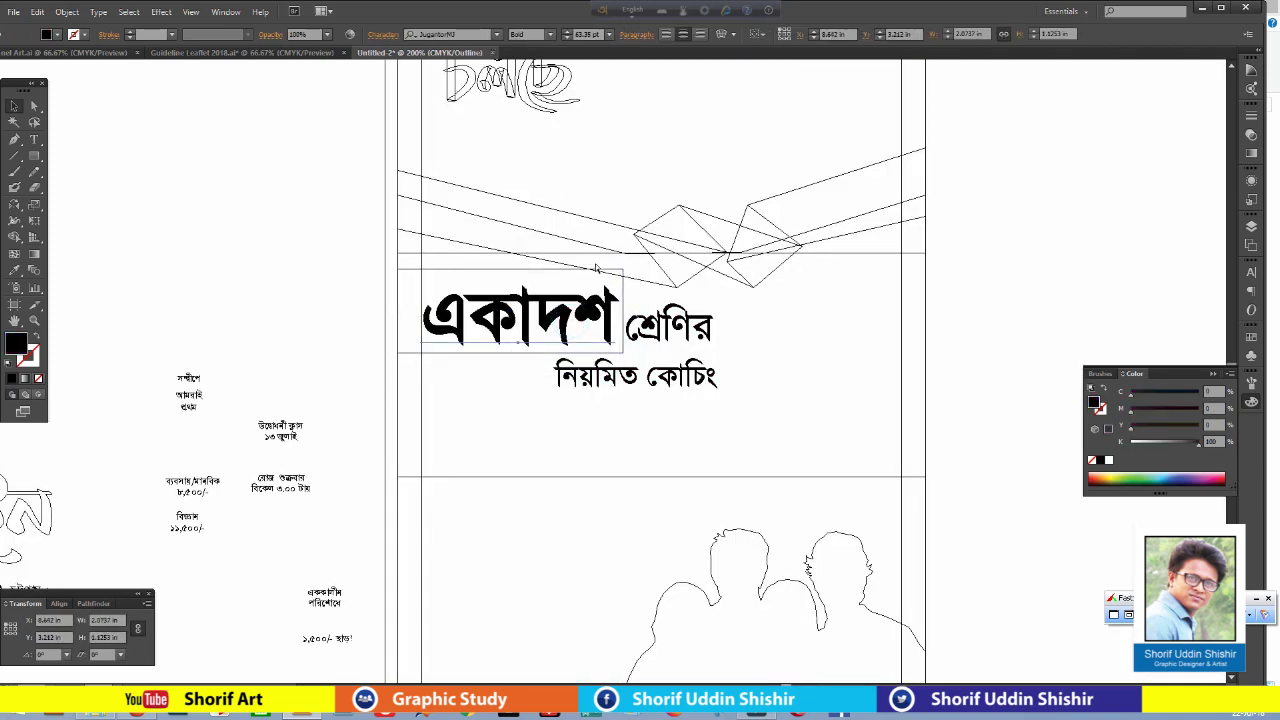
{"action": "key", "text": "ctrl+y"}
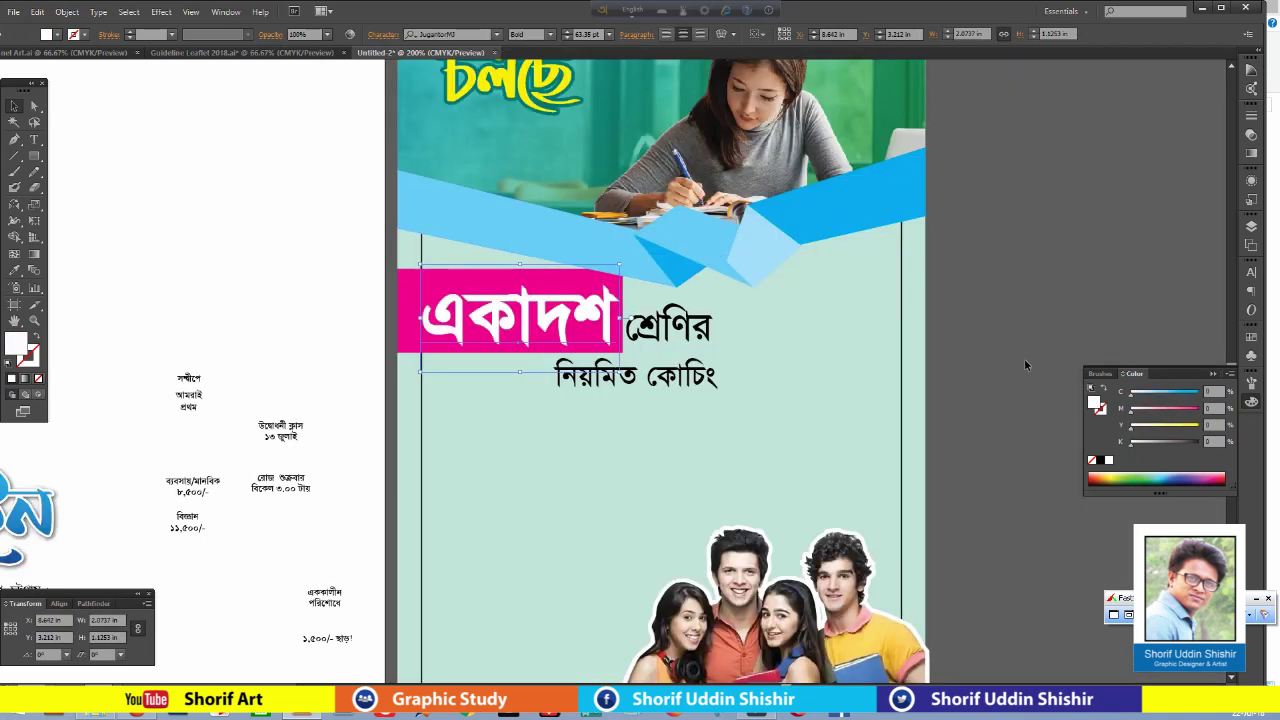
{"action": "left_click", "coordinate": [660, 325]}
{"action": "left_click", "coordinate": [399, 302]}
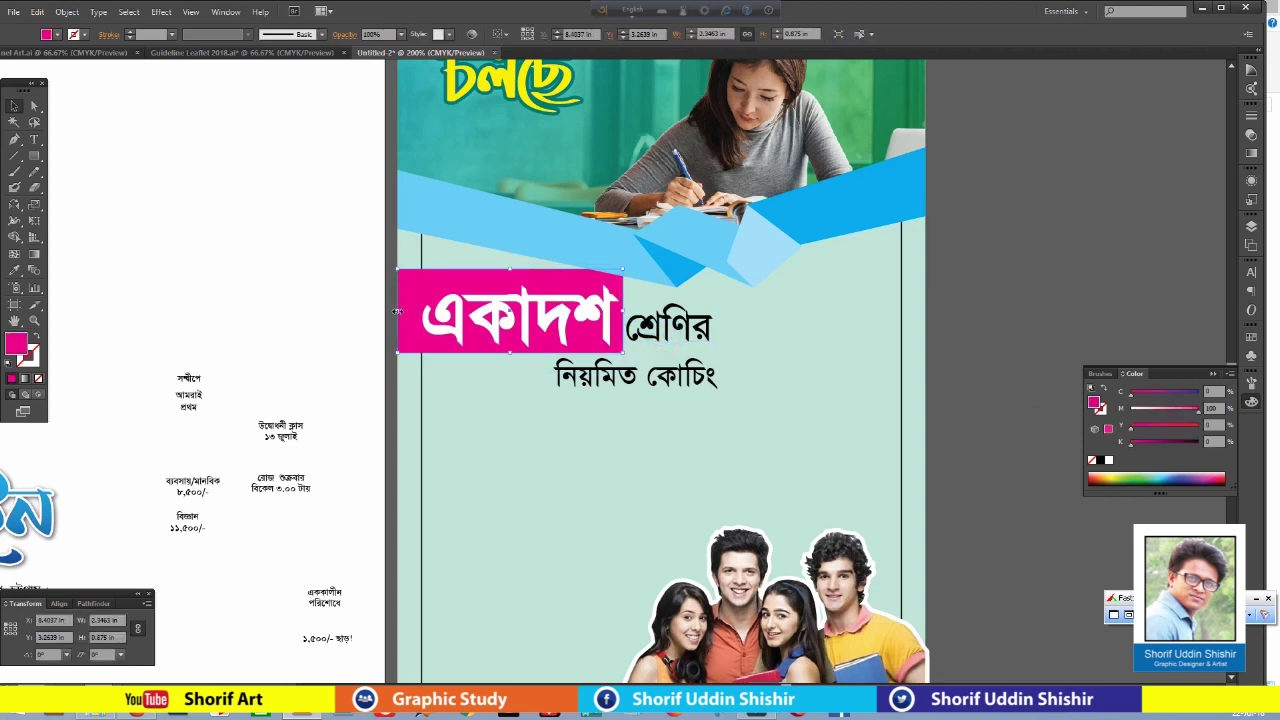
Copy the pink box over শ্রেণির as a shorter purple box with white text.
{"action": "left_click_drag", "start_coordinate": [397, 312], "coordinate": [750, 340]}
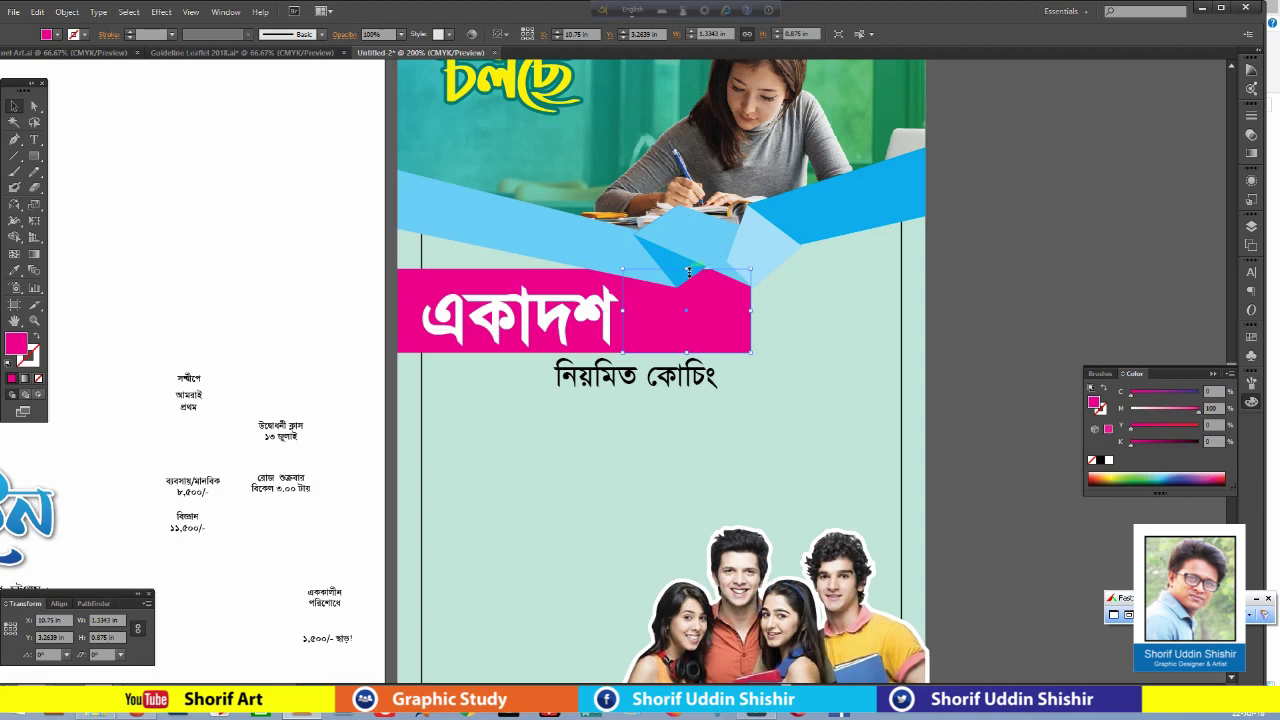
{"action": "left_click_drag", "start_coordinate": [688, 270], "coordinate": [688, 301]}
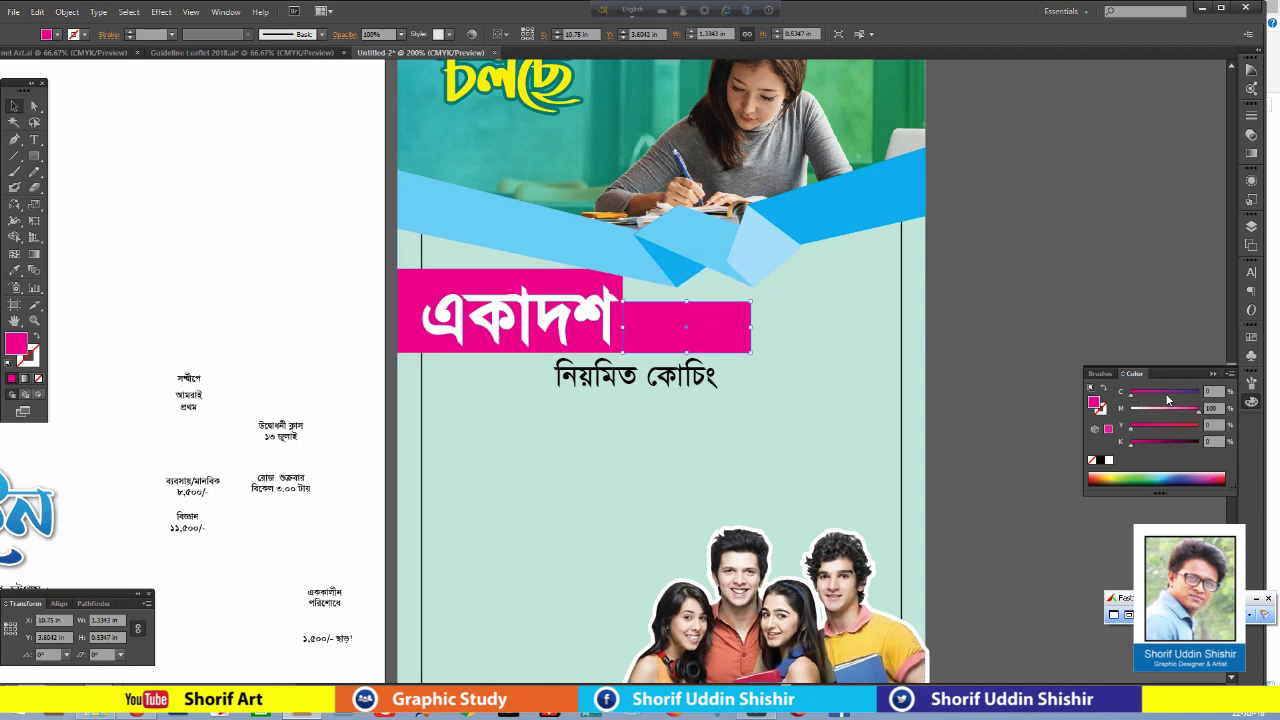
{"action": "left_click", "coordinate": [1043, 345]}
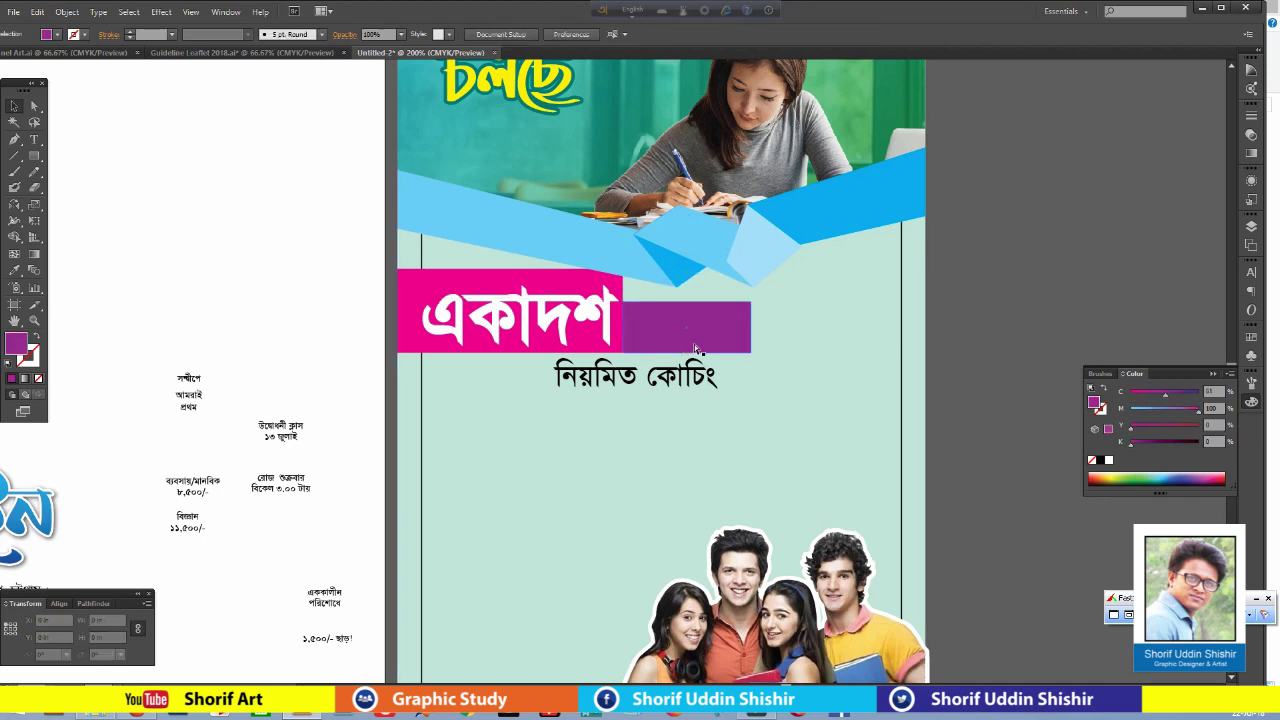
{"action": "key", "text": "ctrl+y"}
{"action": "left_click", "coordinate": [690, 325]}
{"action": "key", "text": "ctrl+y"}
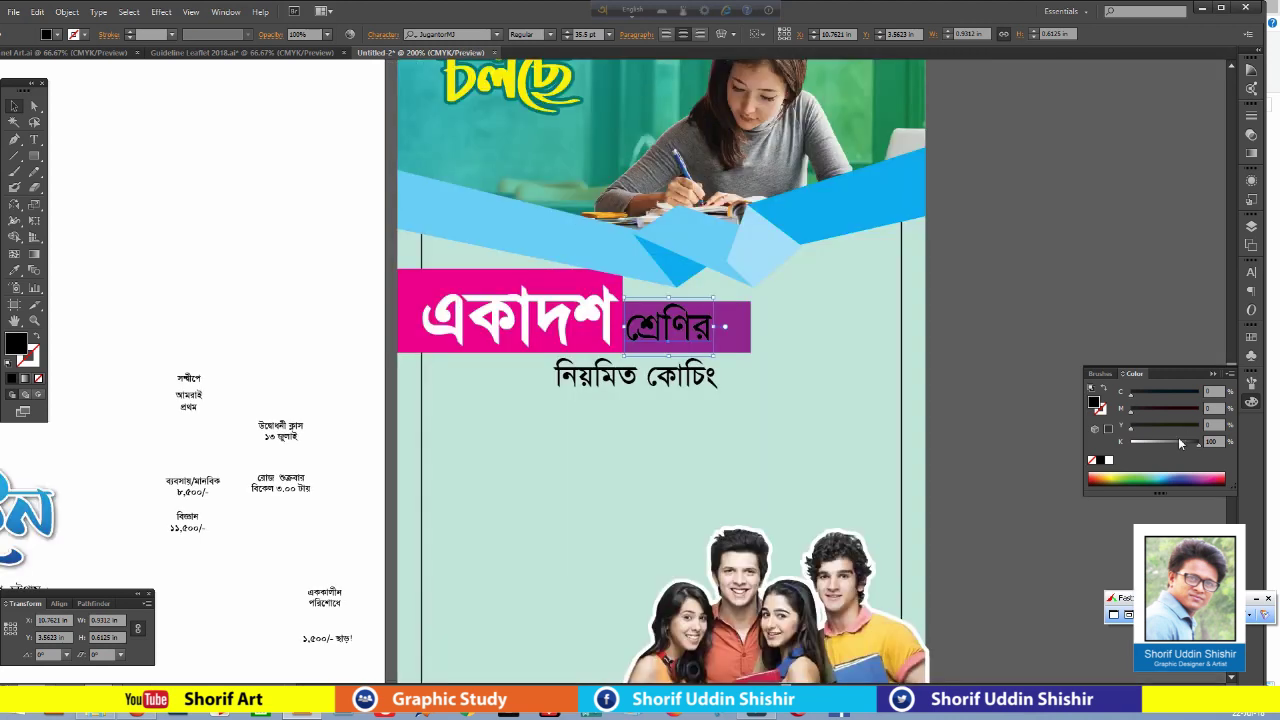
{"action": "left_click_drag", "start_coordinate": [1198, 441], "coordinate": [1131, 441]}
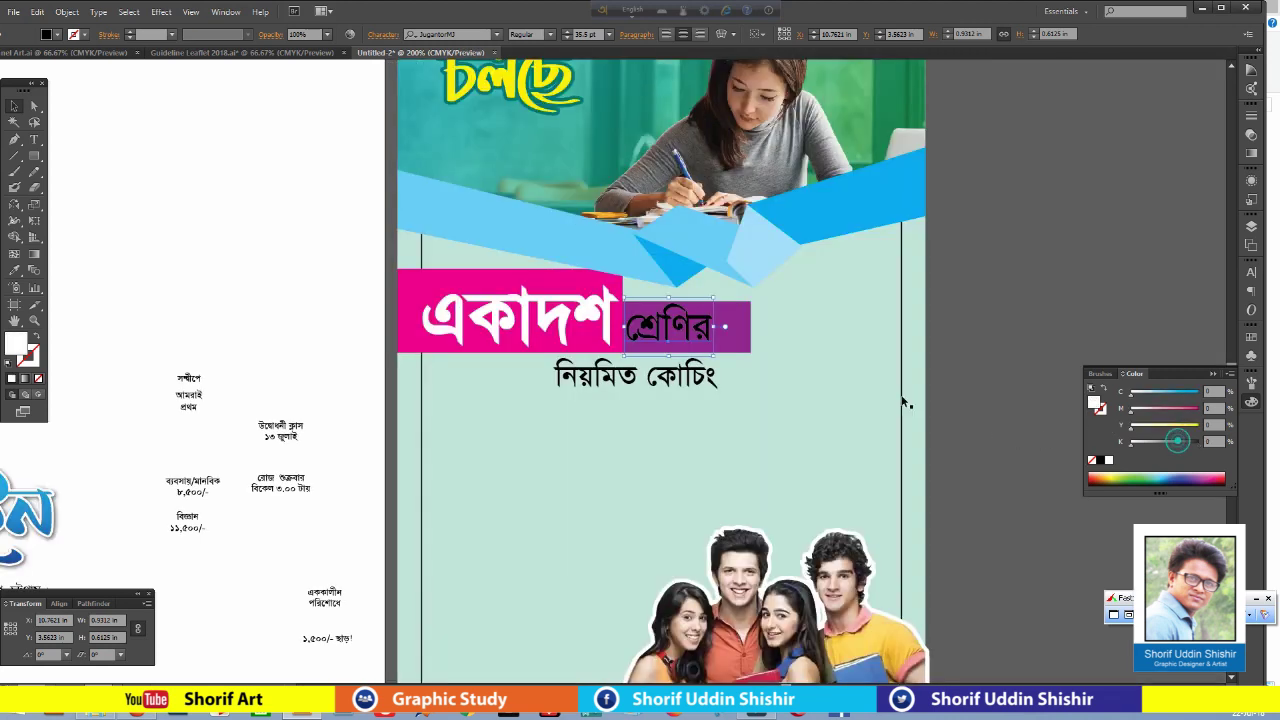
Narrow the purple box to fit শ্রেণির and extend the pink box to meet it.
{"action": "left_click", "coordinate": [745, 346]}
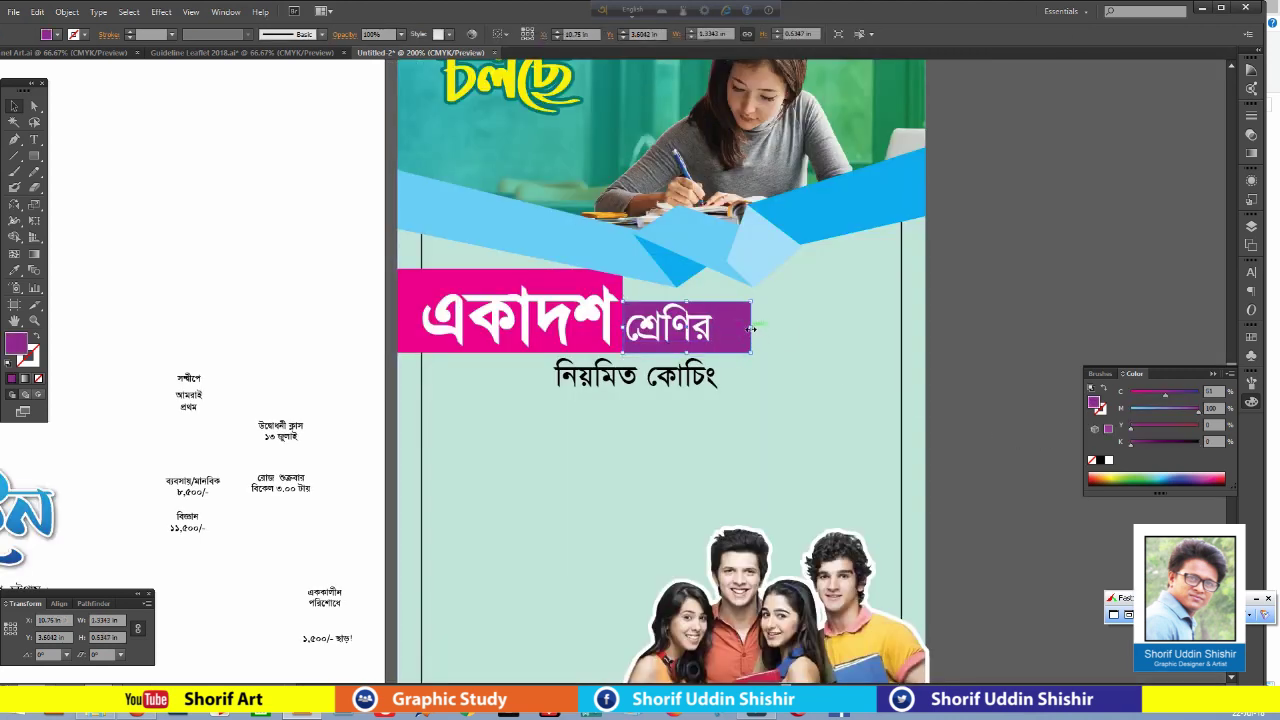
{"action": "left_click_drag", "start_coordinate": [755, 335], "coordinate": [733, 335]}
{"action": "left_click", "coordinate": [694, 330]}
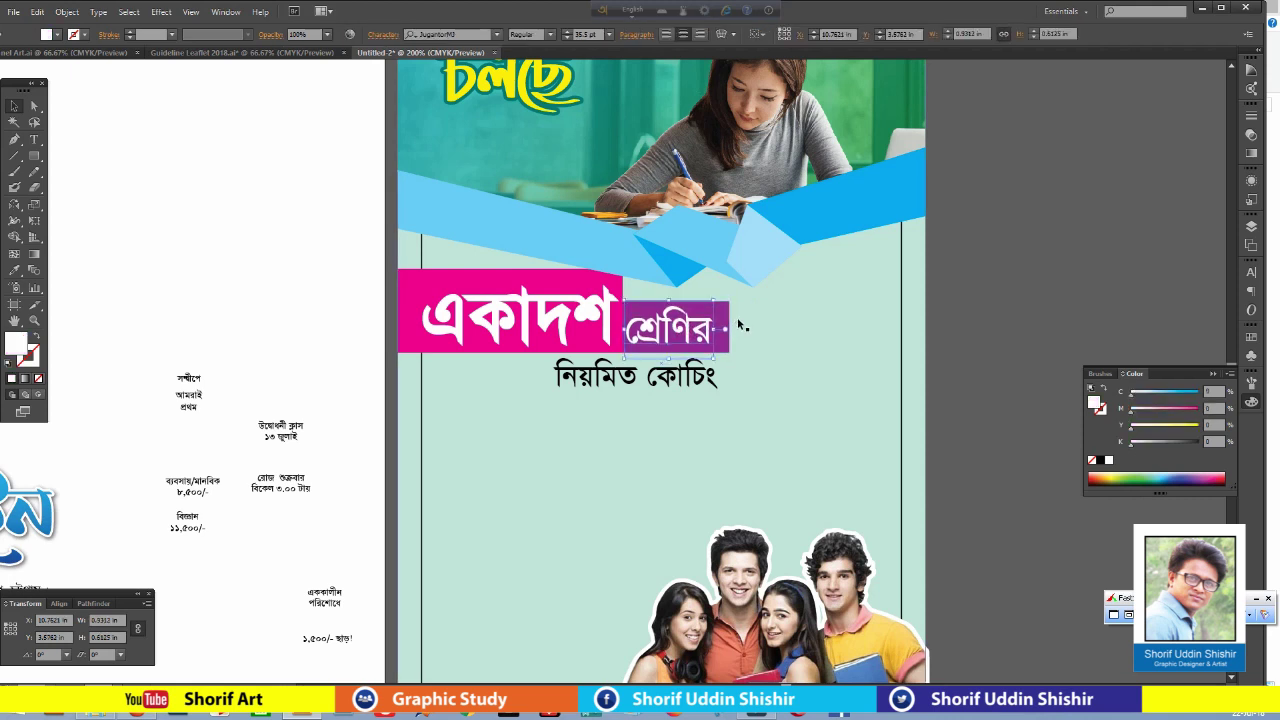
{"action": "left_click", "coordinate": [1029, 288]}
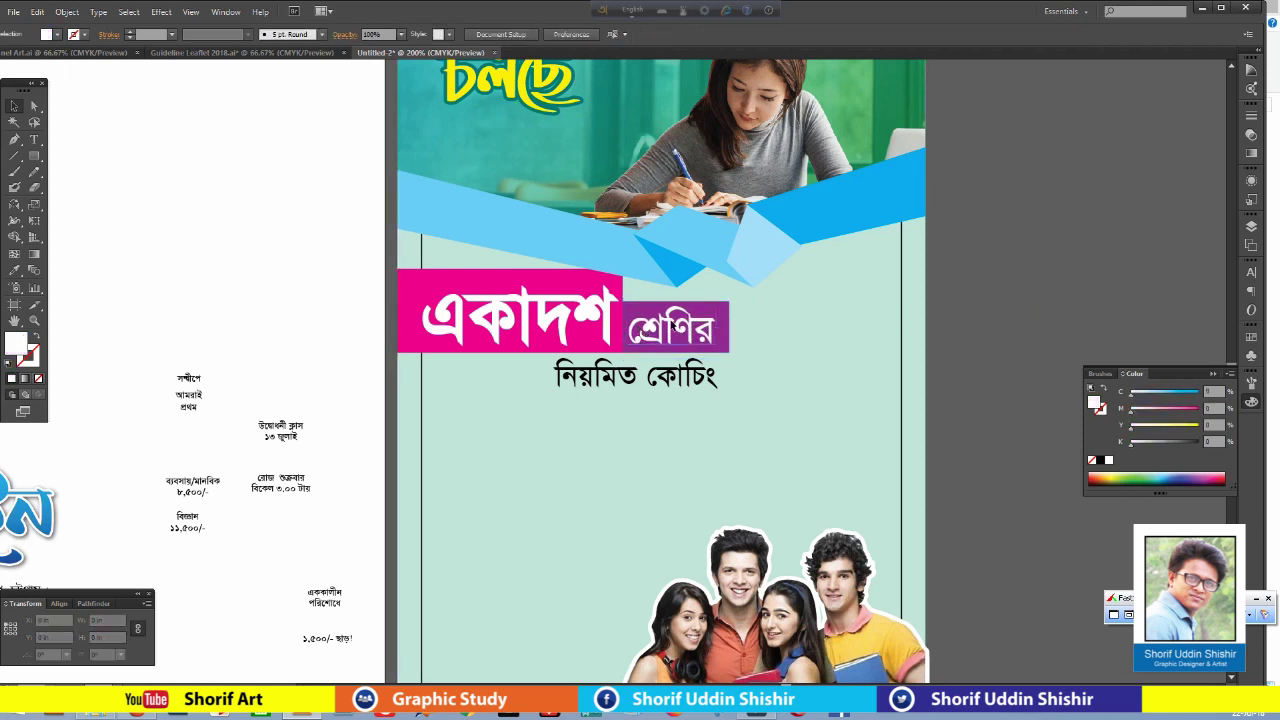
{"action": "left_click_drag", "start_coordinate": [745, 300], "coordinate": [700, 335]}
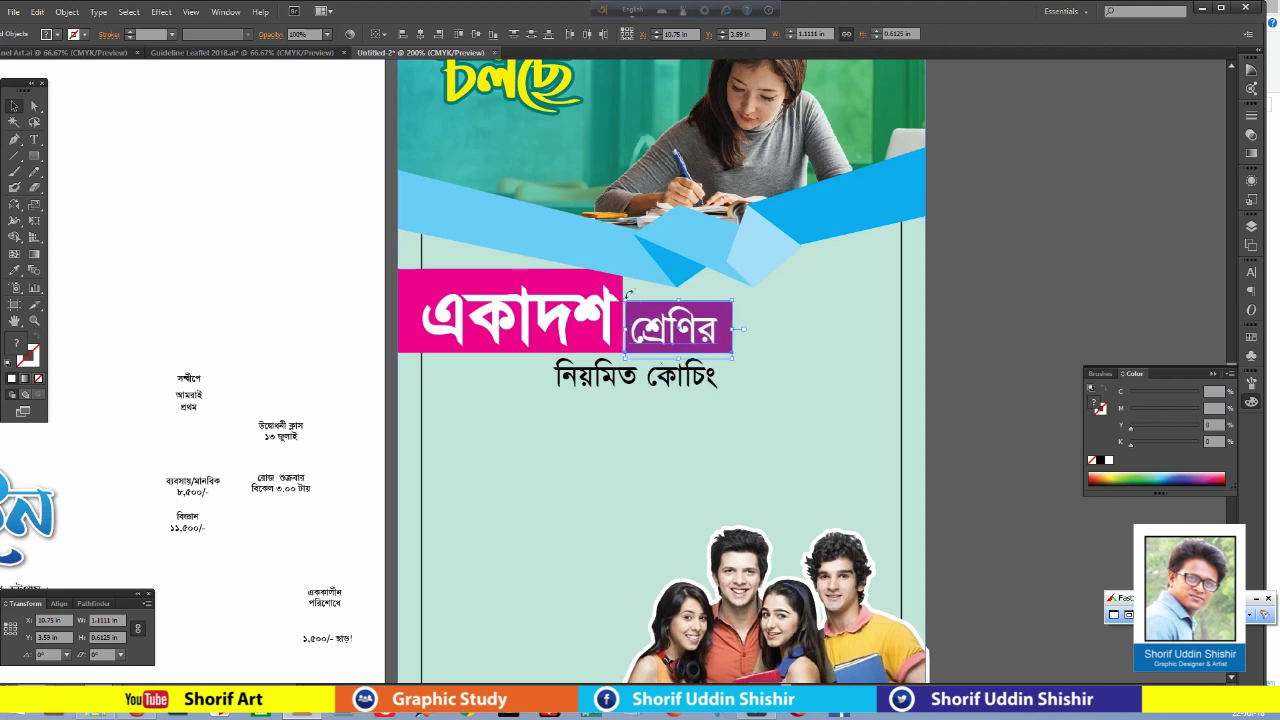
{"action": "left_click", "coordinate": [626, 312]}
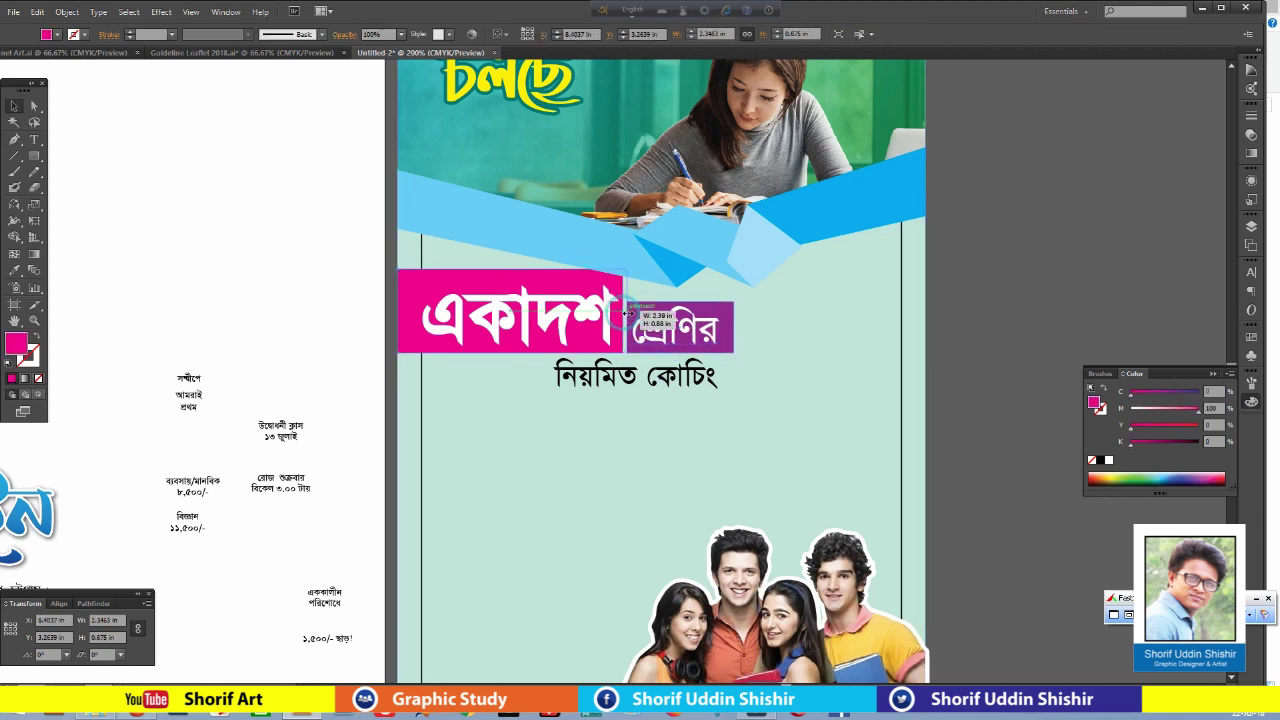
{"action": "left_click_drag", "start_coordinate": [623, 312], "coordinate": [628, 312]}
{"action": "left_click", "coordinate": [692, 385]}
{"action": "left_click", "coordinate": [981, 317]}
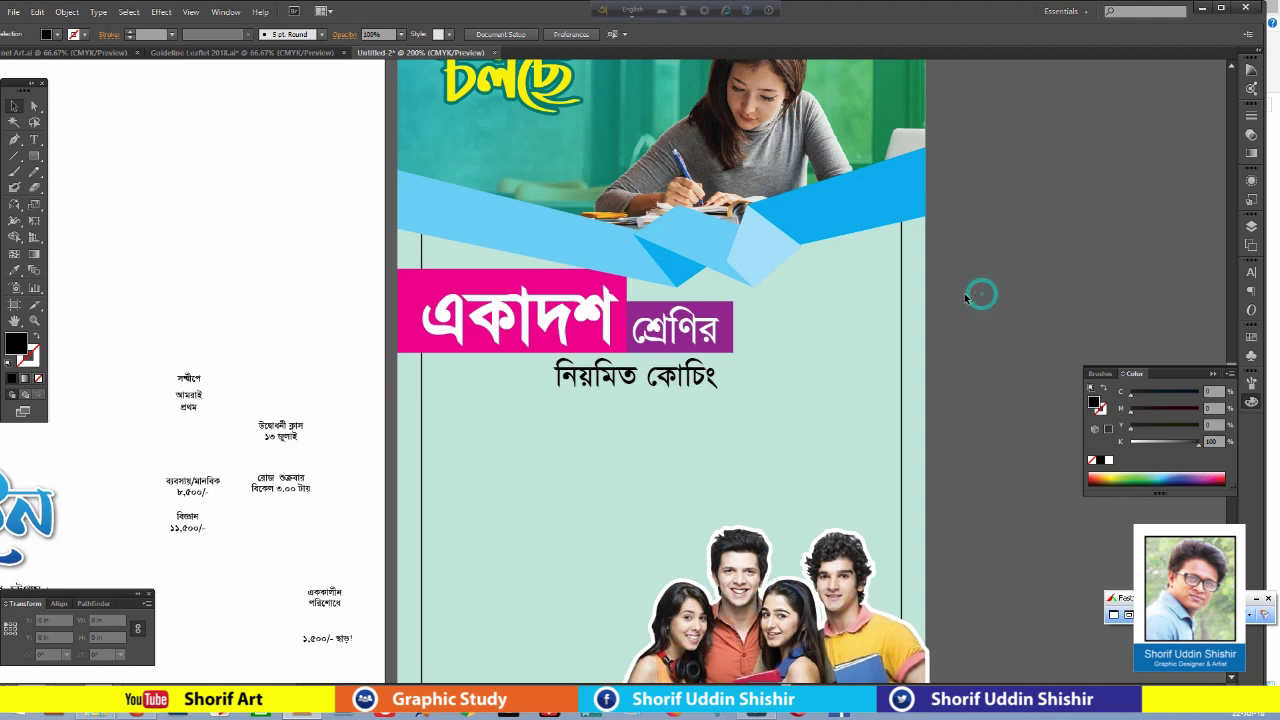
Move the three slogan lines onto the leaflet, enlarge them, and restack সন্দীপে, আমরাই, প্রথম.
{"action": "left_click", "coordinate": [184, 401]}
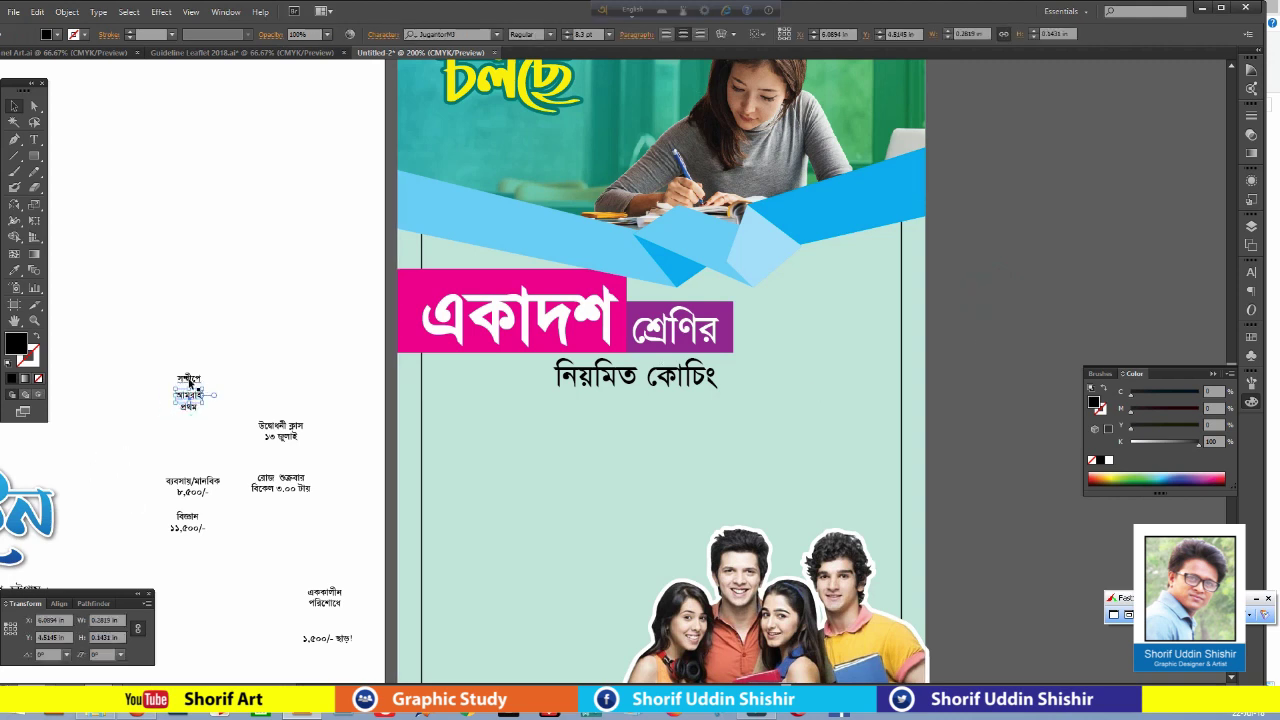
{"action": "left_click", "coordinate": [190, 382], "text": "shift"}
{"action": "left_click", "coordinate": [187, 403], "text": "shift"}
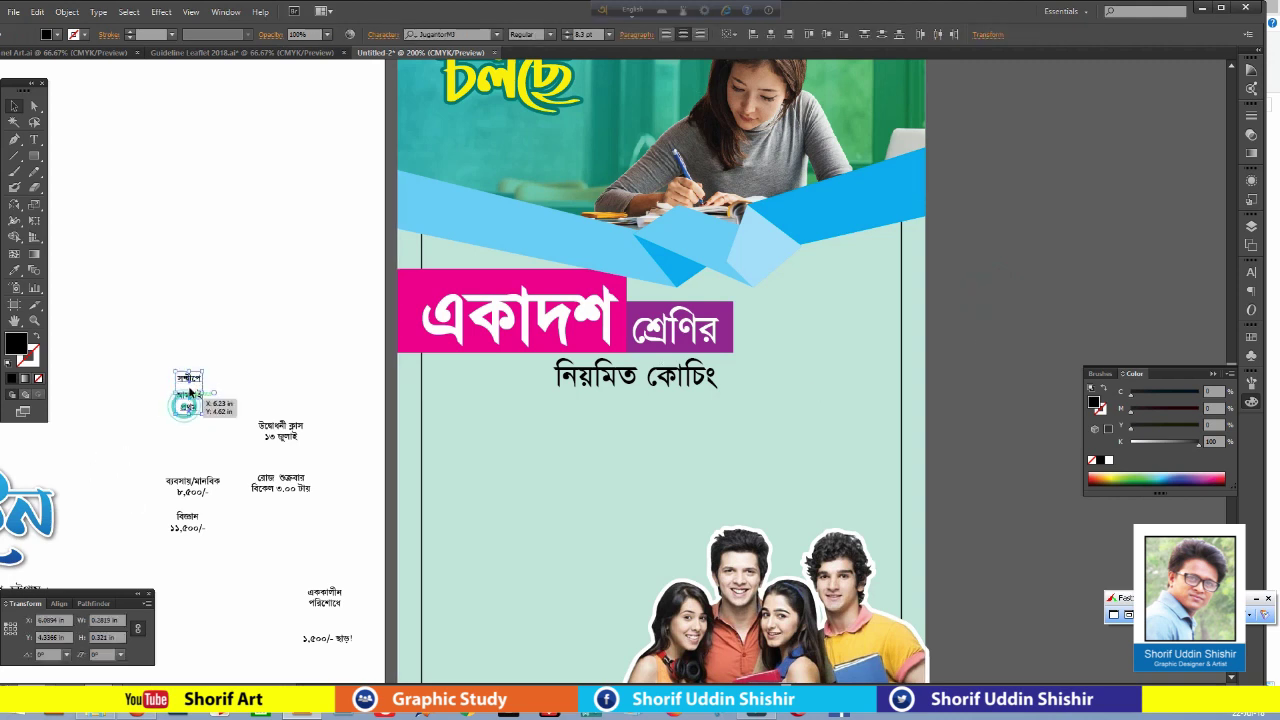
{"action": "mouse_move", "coordinate": [190, 393]}
{"action": "left_mouse_down"}
{"action": "mouse_move", "coordinate": [836, 323]}
{"action": "mouse_move", "coordinate": [878, 412]}
{"action": "mouse_move", "coordinate": [909, 429]}
{"action": "left_mouse_up"}
{"action": "mouse_move", "coordinate": [857, 337]}
{"action": "left_mouse_down"}
{"action": "mouse_move", "coordinate": [838, 316]}
{"action": "mouse_move", "coordinate": [873, 336]}
{"action": "mouse_move", "coordinate": [855, 303]}
{"action": "left_mouse_up"}
{"action": "mouse_move", "coordinate": [836, 386]}
{"action": "left_mouse_down"}
{"action": "mouse_move", "coordinate": [836, 340]}
{"action": "mouse_move", "coordinate": [888, 380]}
{"action": "mouse_move", "coordinate": [880, 372]}
{"action": "left_mouse_up"}
{"action": "left_click", "coordinate": [1024, 277]}
Enlarge the three slogan lines slightly and shift them right of the heading.
{"action": "scroll", "coordinate": [1046, 274], "scroll_direction": "up", "scroll_amount": 1}
{"action": "scroll", "coordinate": [1046, 274], "scroll_direction": "right", "scroll_amount": 2}
{"action": "left_click", "coordinate": [748, 340]}
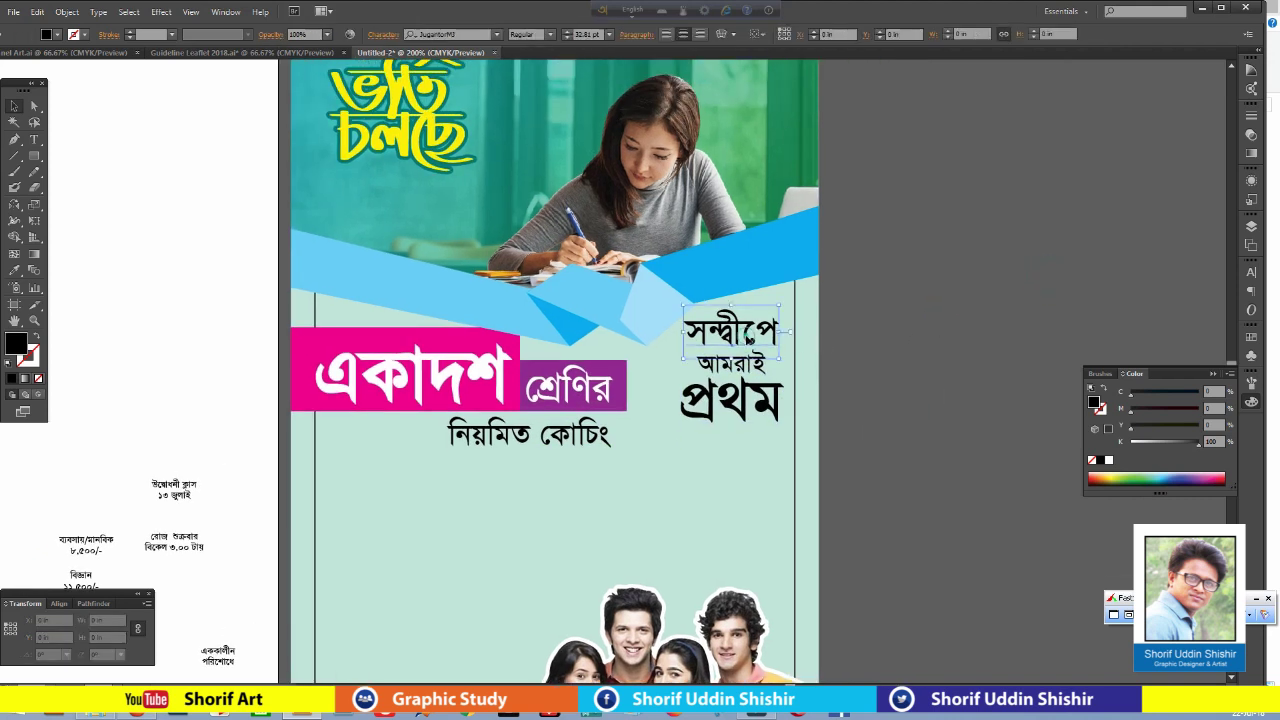
{"action": "left_click_drag", "start_coordinate": [670, 300], "coordinate": [800, 458]}
{"action": "left_click", "coordinate": [915, 316]}
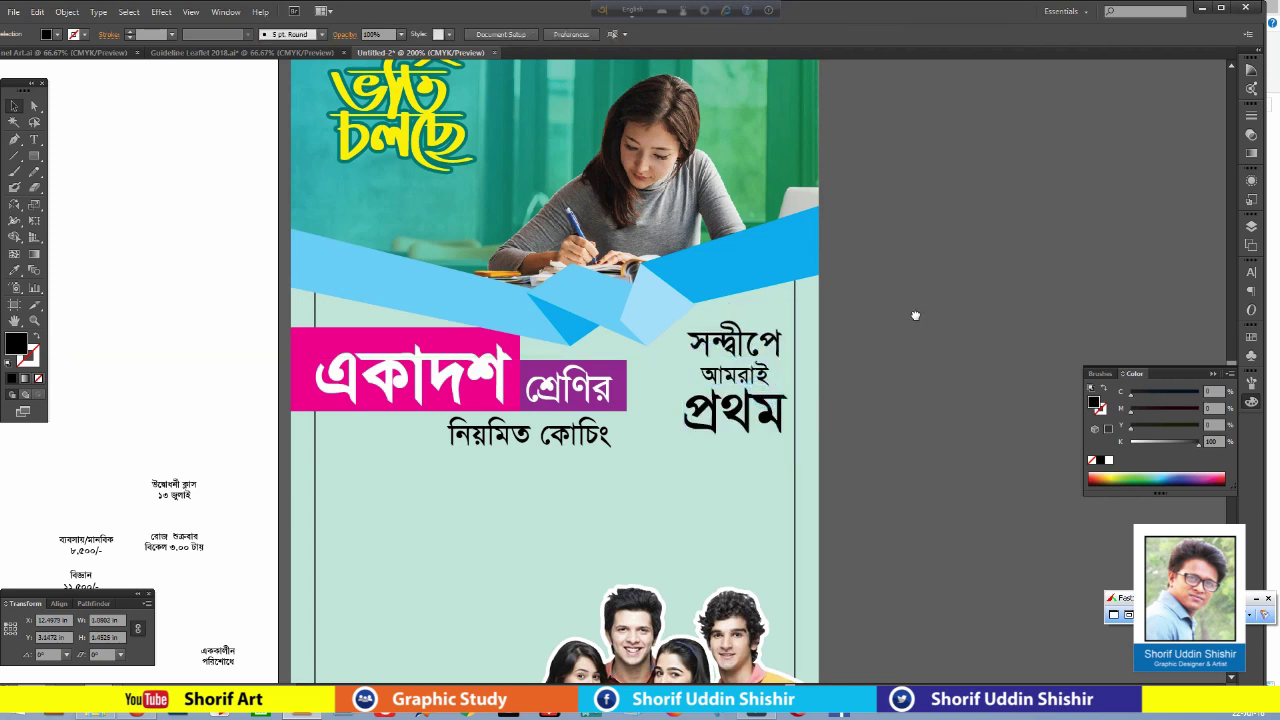
{"action": "scroll", "coordinate": [850, 321], "scroll_direction": "up", "scroll_amount": 1}
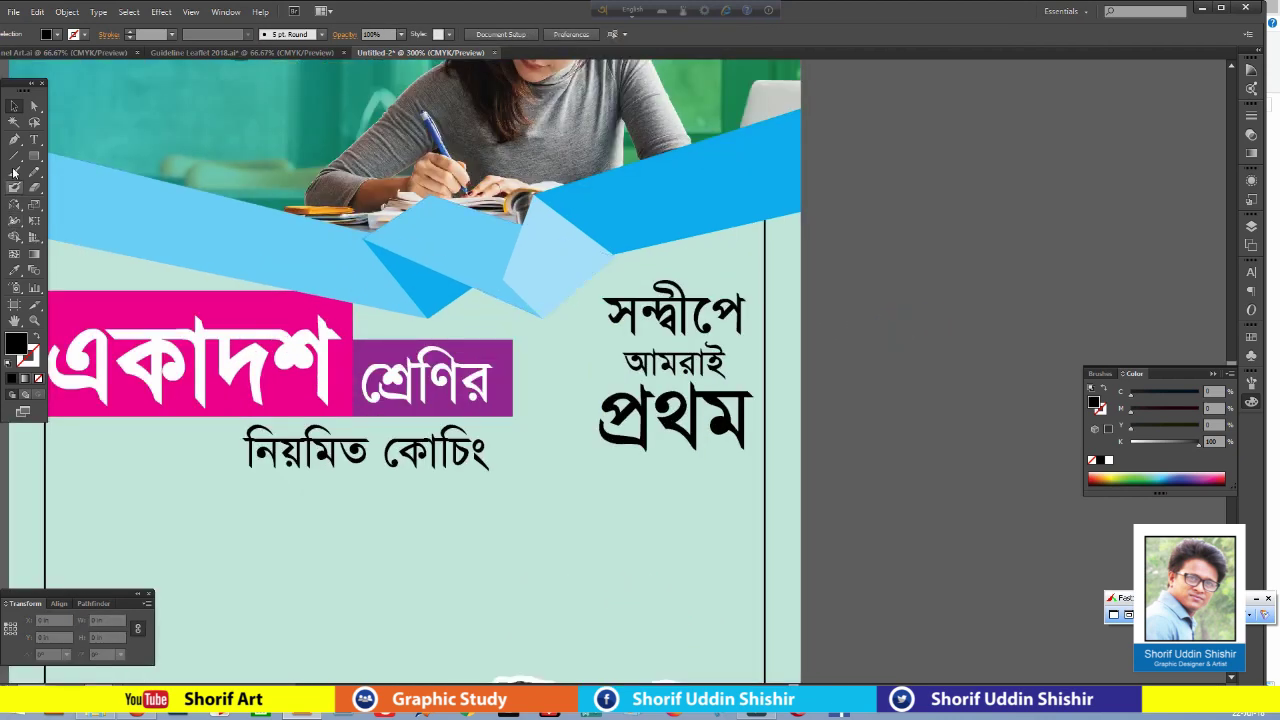
Draw a closed five-sided black pennant with a pointed bottom below the ribbon.
{"action": "left_click", "coordinate": [580, 288]}
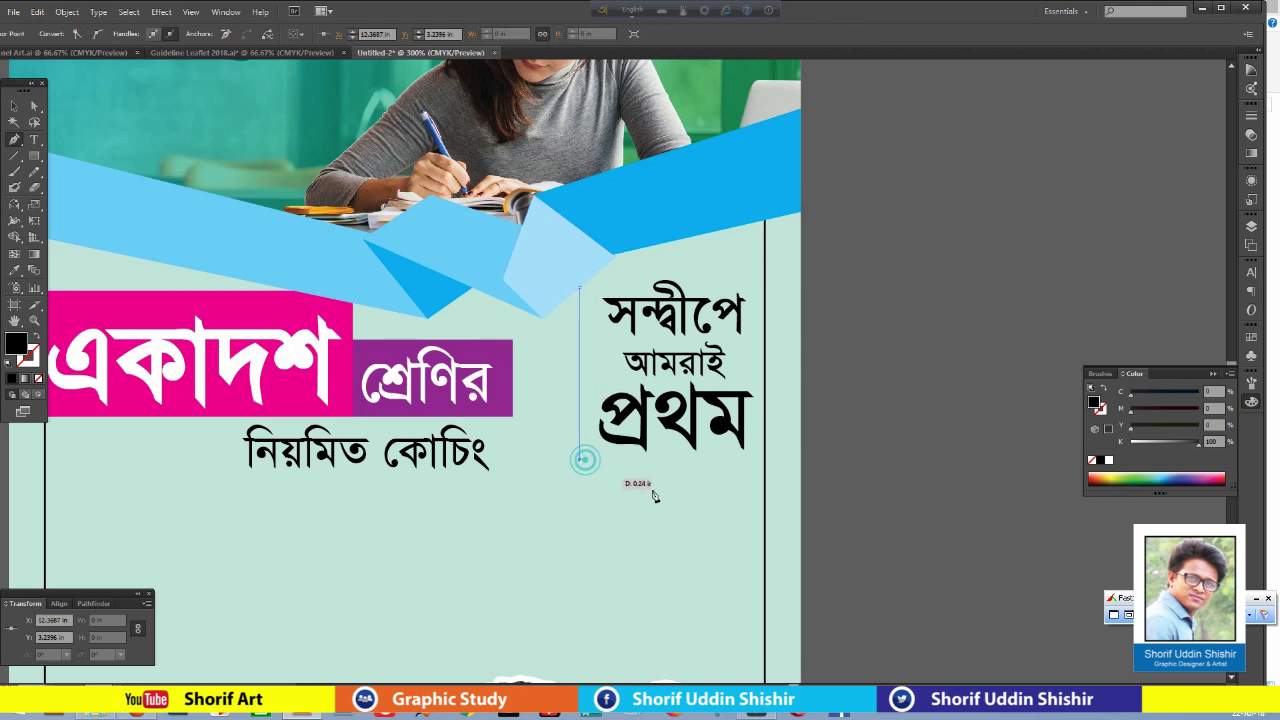
{"action": "left_click", "coordinate": [580, 462]}
{"action": "left_click", "coordinate": [698, 504]}
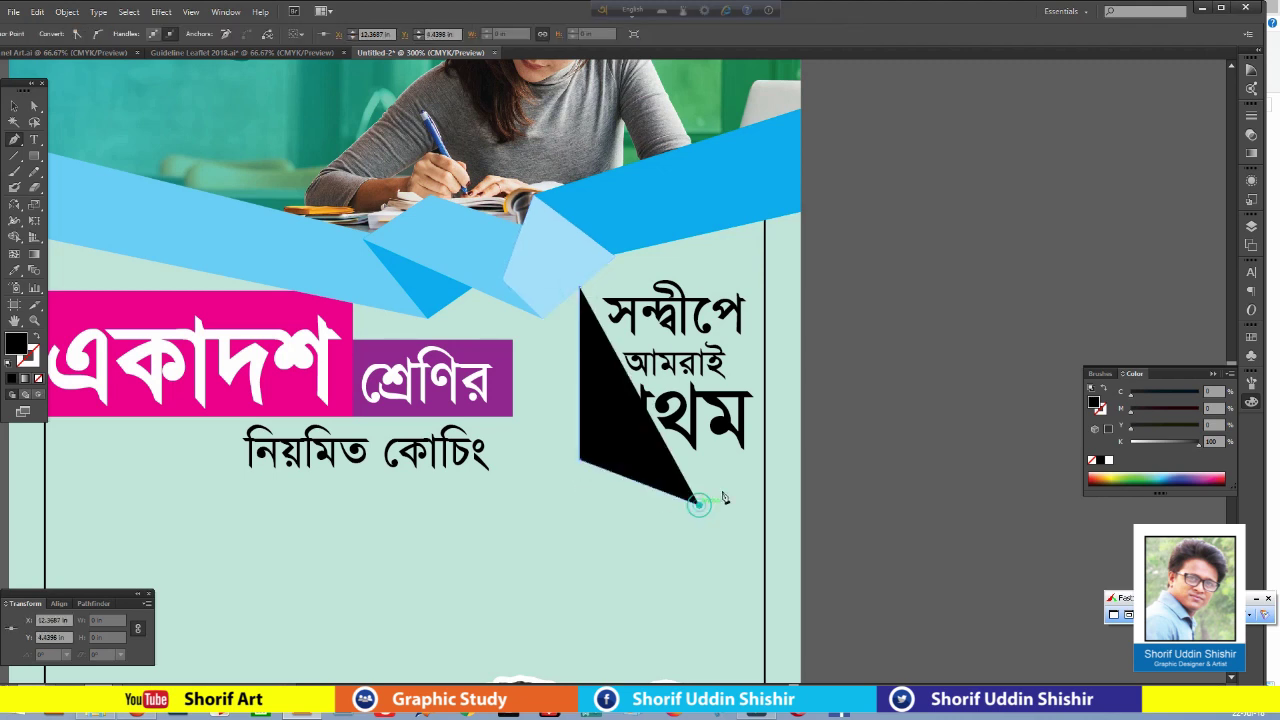
{"action": "left_click", "coordinate": [764, 459]}
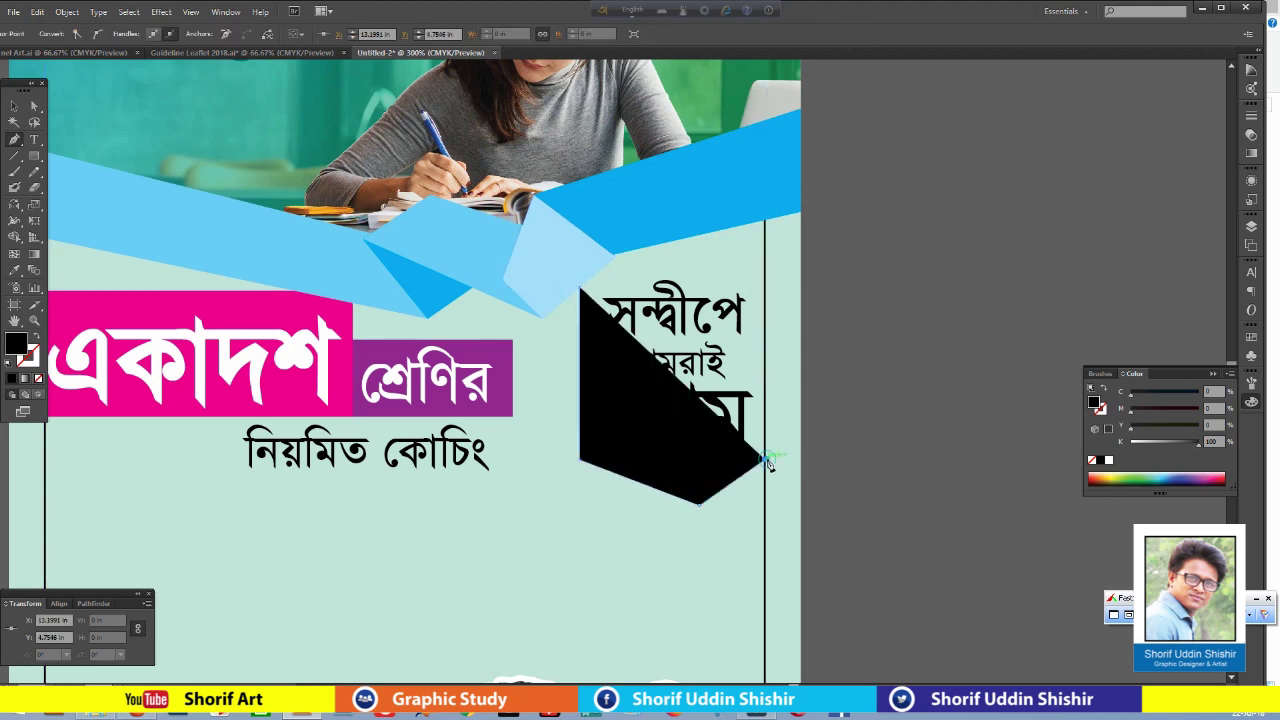
{"action": "left_click", "coordinate": [767, 226]}
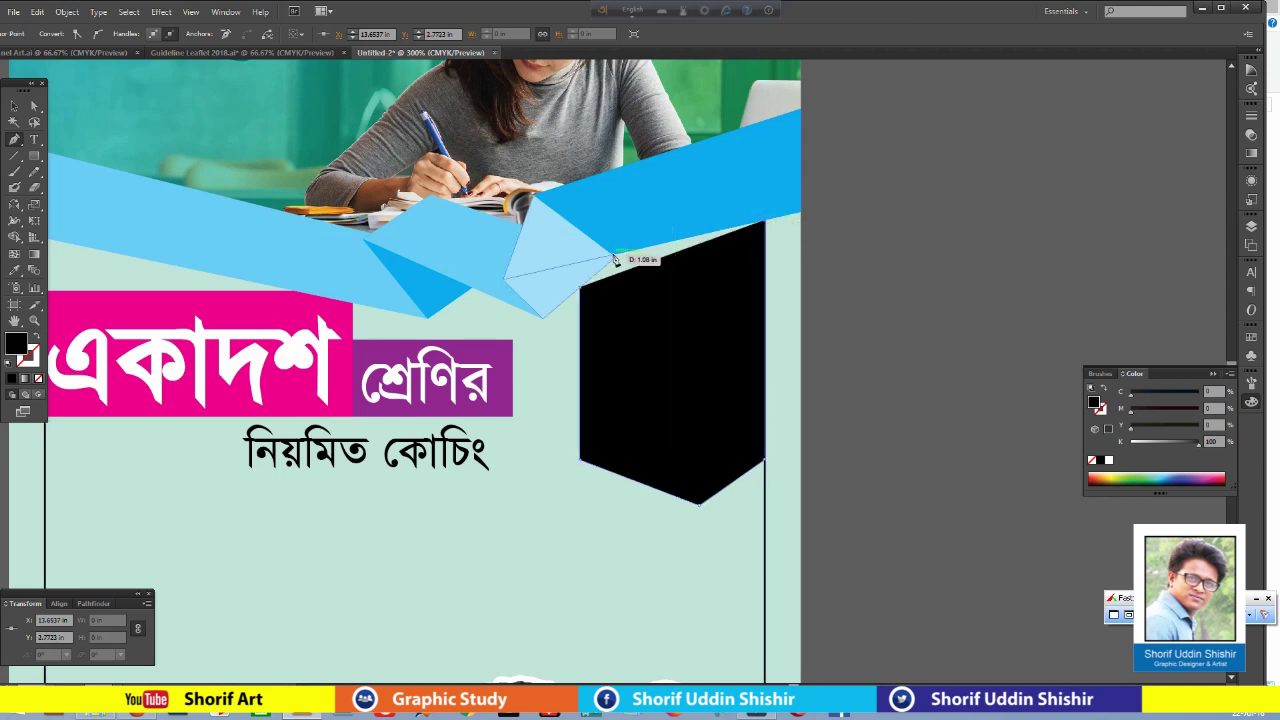
{"action": "left_click", "coordinate": [614, 259]}
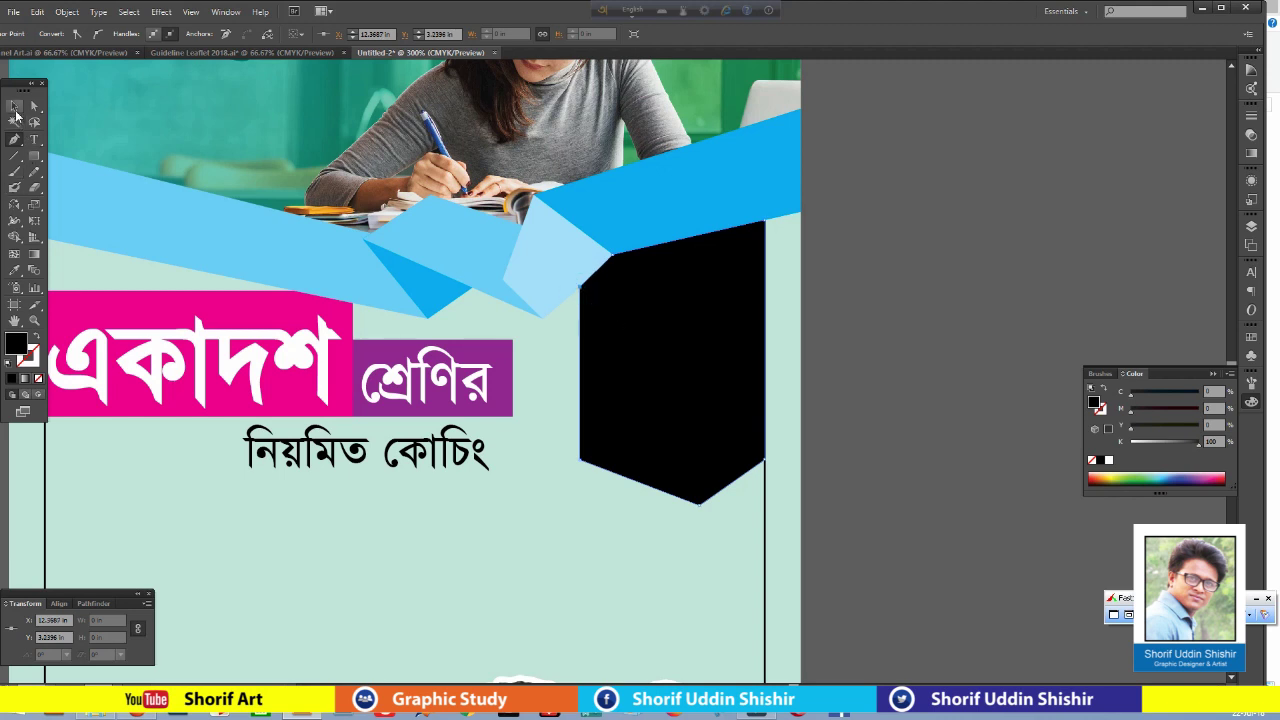
{"action": "left_click", "coordinate": [14, 106]}
{"action": "left_click", "coordinate": [677, 205]}
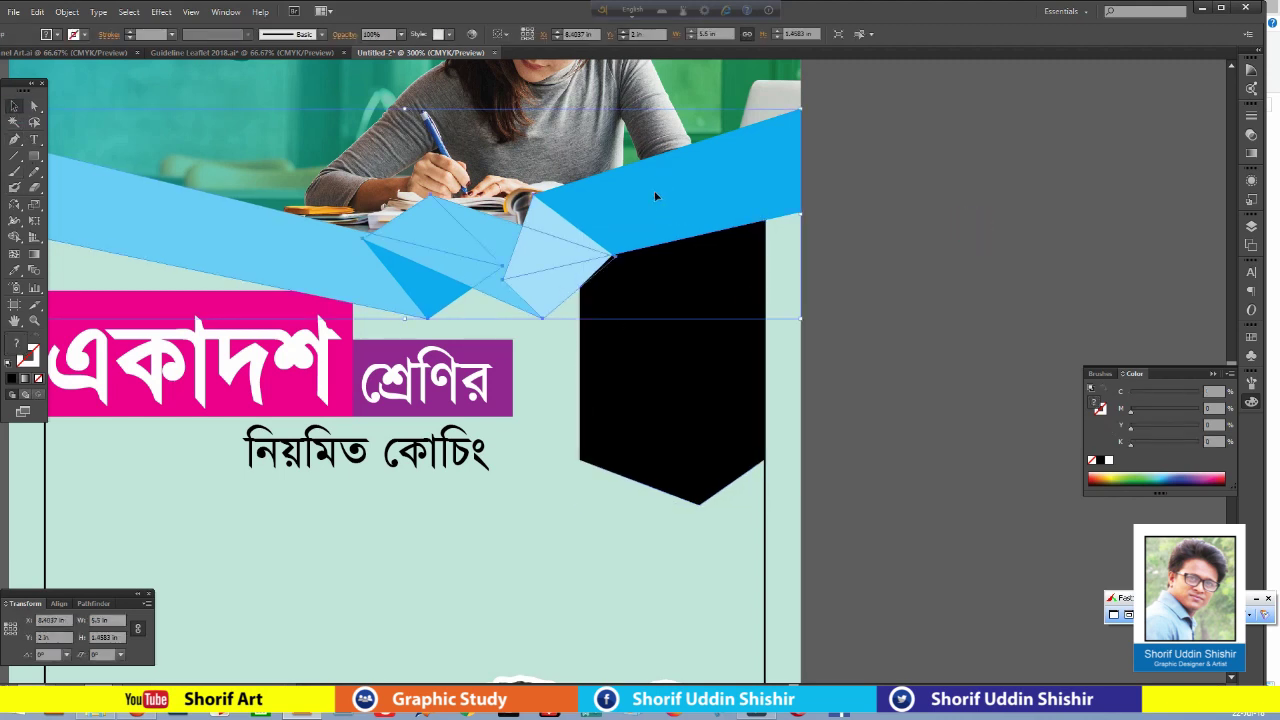
Bring the ribbon in front of the pennant and mix a green fill for the badge.
{"action": "right_click", "coordinate": [655, 196]}
{"action": "left_click", "coordinate": [830, 303]}
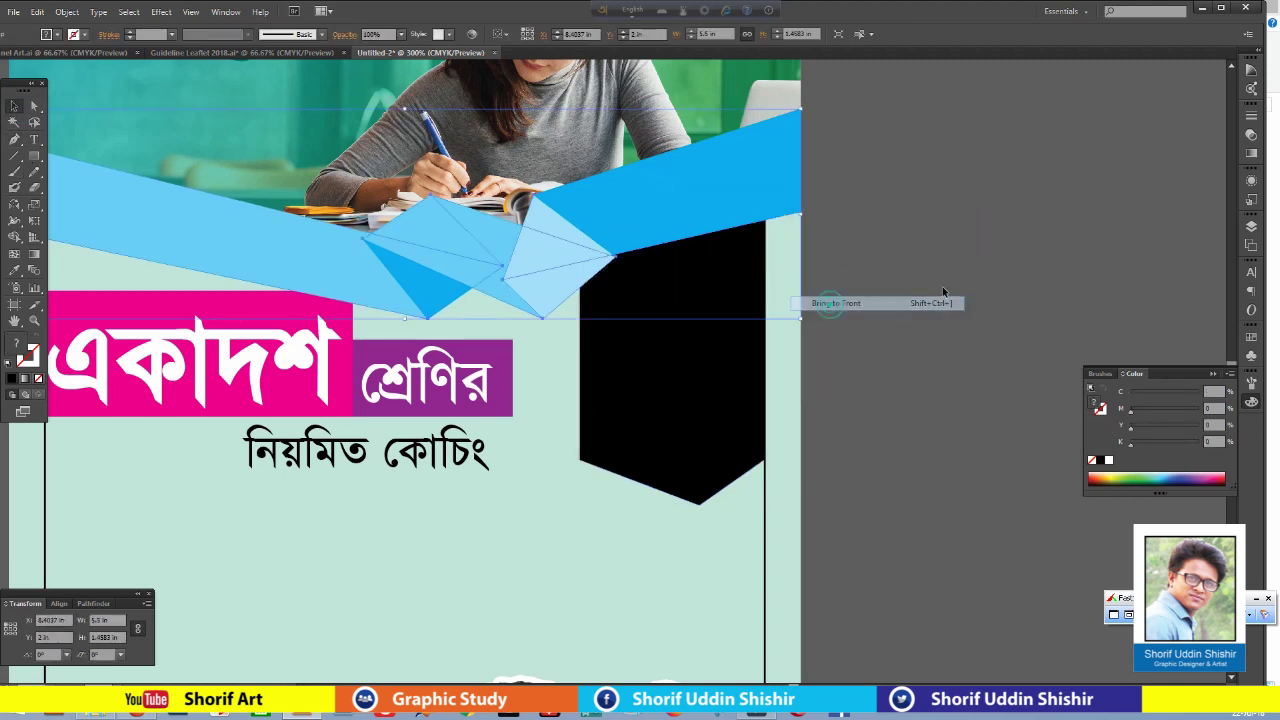
{"action": "left_click", "coordinate": [983, 277]}
{"action": "left_click", "coordinate": [714, 374]}
{"action": "left_click_drag", "start_coordinate": [1150, 442], "coordinate": [1130, 442]}
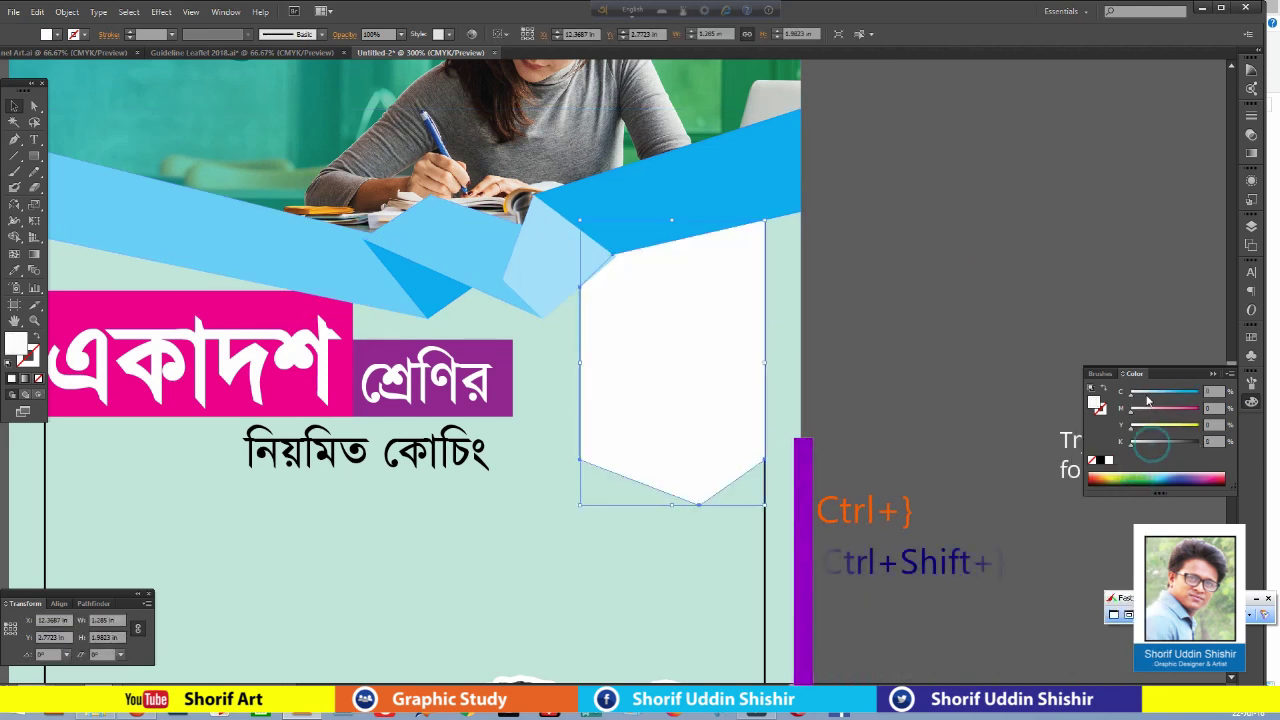
{"action": "mouse_move", "coordinate": [1145, 395]}
{"action": "left_mouse_down"}
{"action": "mouse_move", "coordinate": [1143, 432]}
{"action": "mouse_move", "coordinate": [1197, 428]}
{"action": "left_mouse_up"}
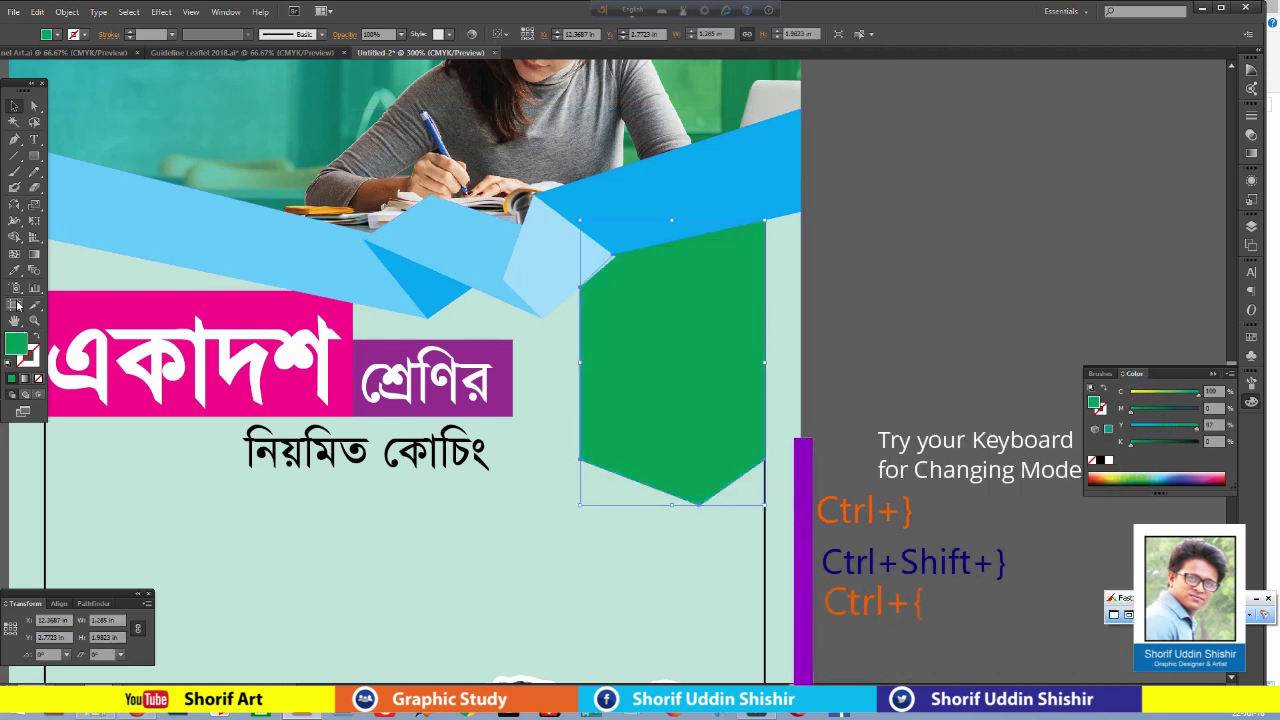
Sample greens from the header photo with the Eyedropper, settling on a dark green.
{"action": "left_click", "coordinate": [14, 270]}
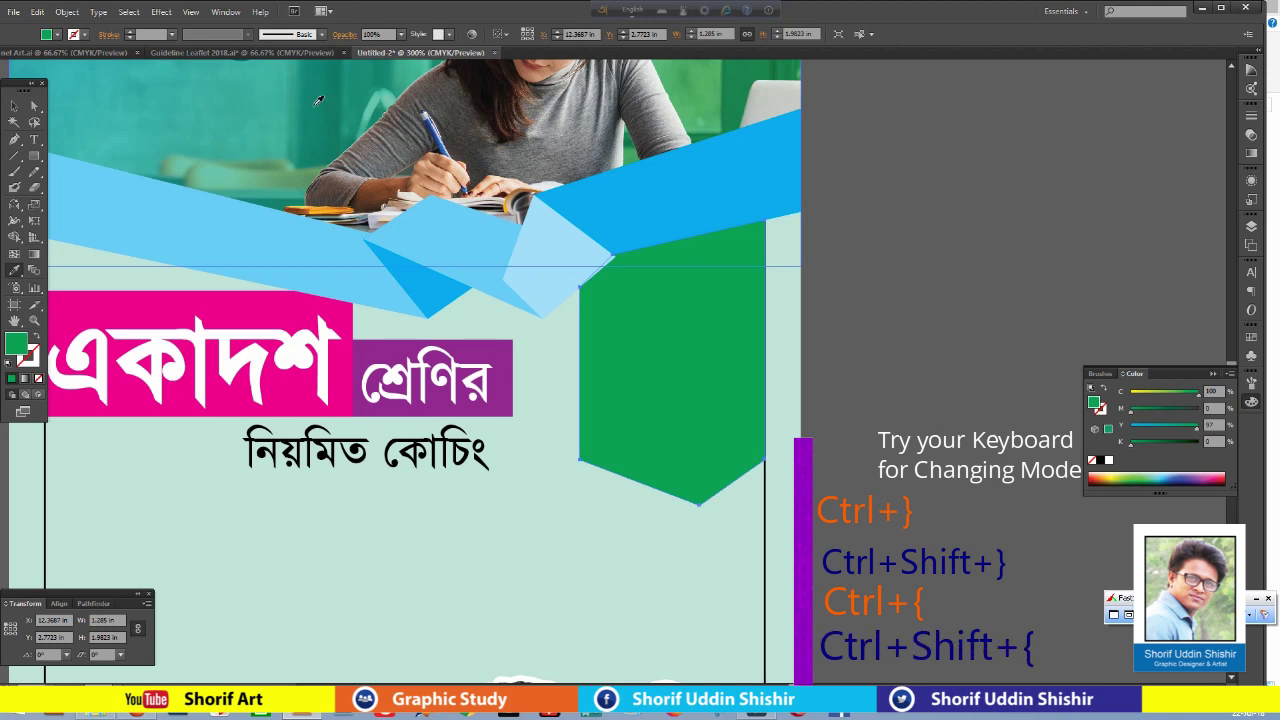
{"action": "left_click", "coordinate": [14, 270]}
{"action": "left_click", "coordinate": [328, 100]}
{"action": "left_click", "coordinate": [716, 72]}
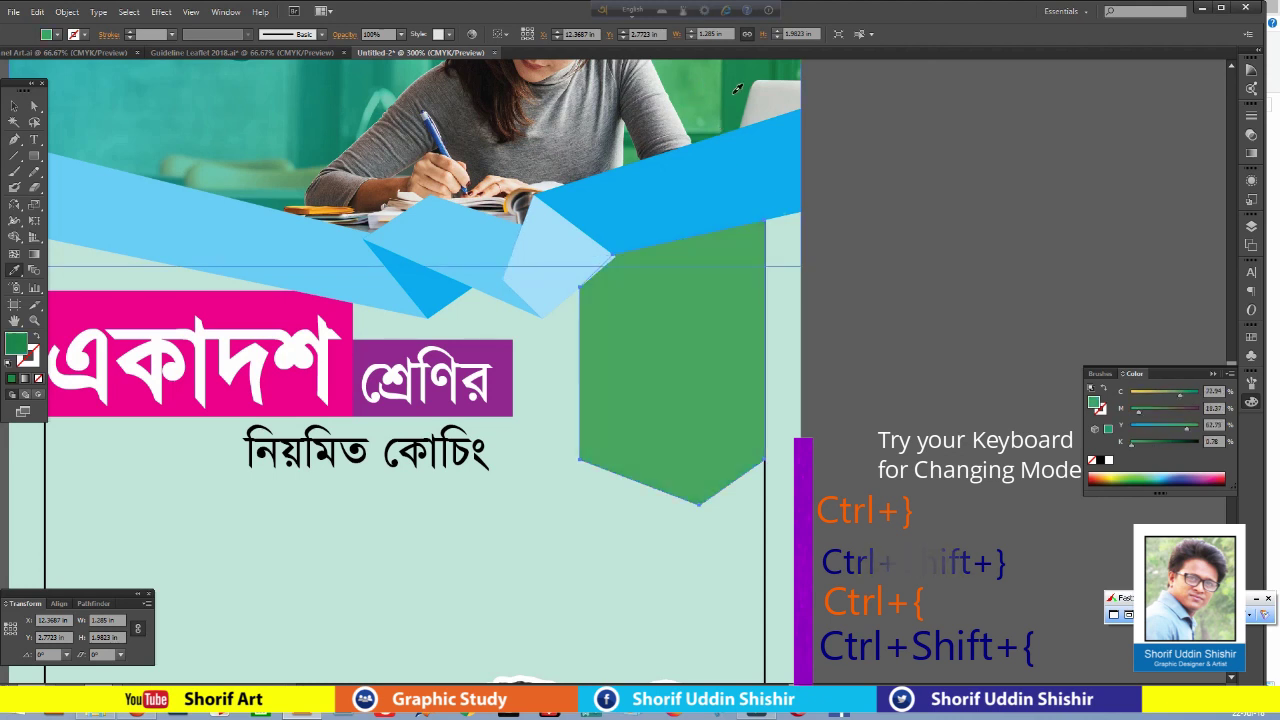
{"action": "left_click", "coordinate": [734, 95]}
{"action": "left_click", "coordinate": [716, 70]}
{"action": "left_click", "coordinate": [723, 86]}
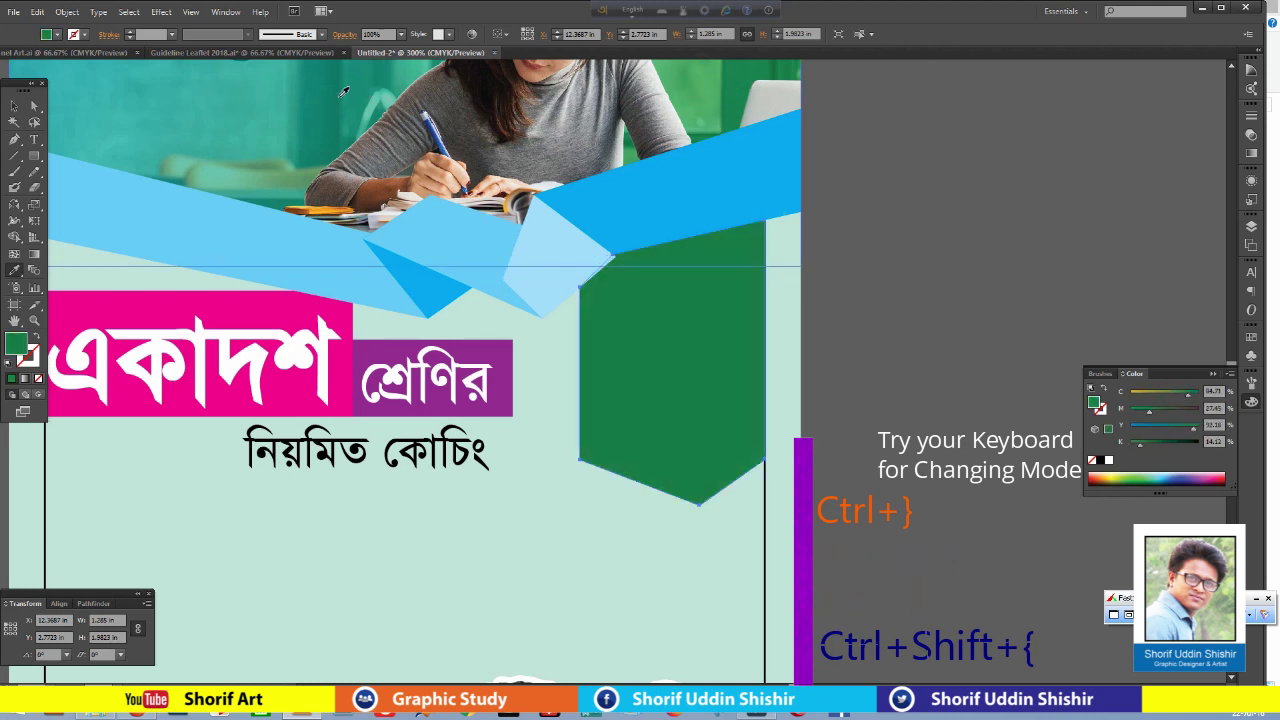
{"action": "left_click", "coordinate": [227, 102]}
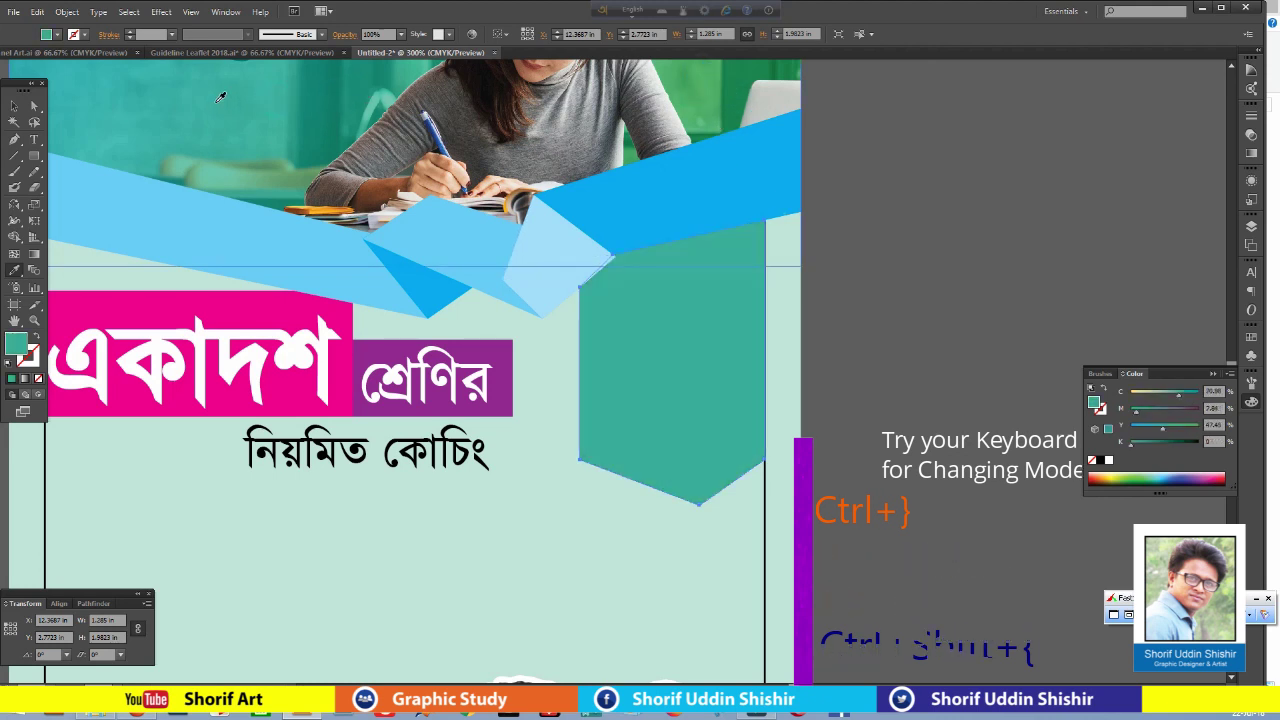
{"action": "left_click", "coordinate": [316, 89]}
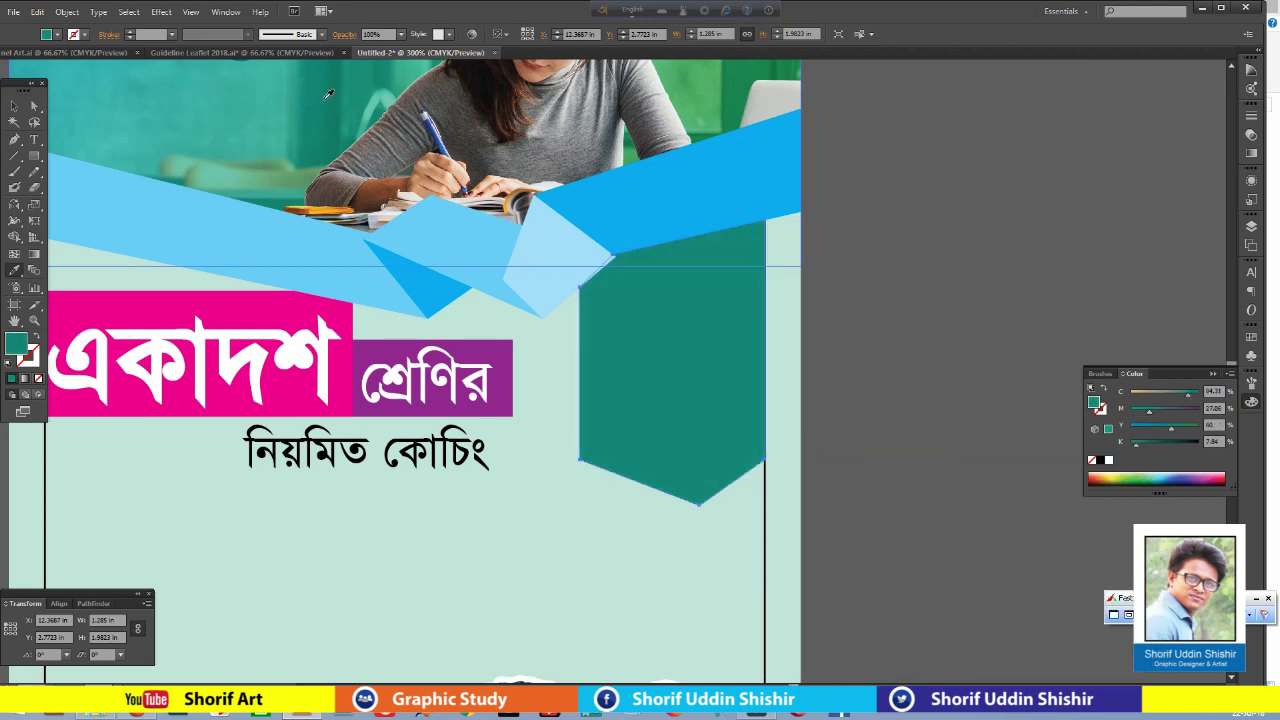
{"action": "left_click", "coordinate": [711, 92]}
{"action": "left_click", "coordinate": [740, 77]}
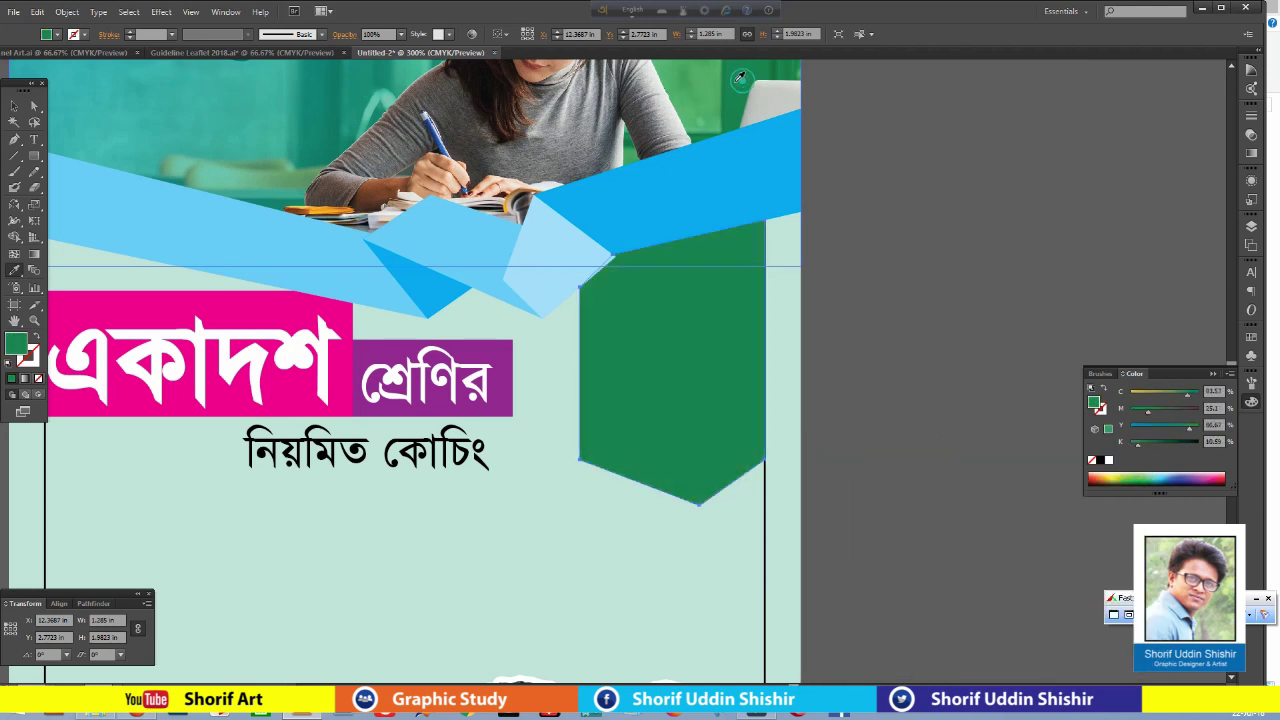
Delete the green badge shape and select the slogan text.
{"action": "key", "text": "v"}
{"action": "left_click", "coordinate": [995, 271]}
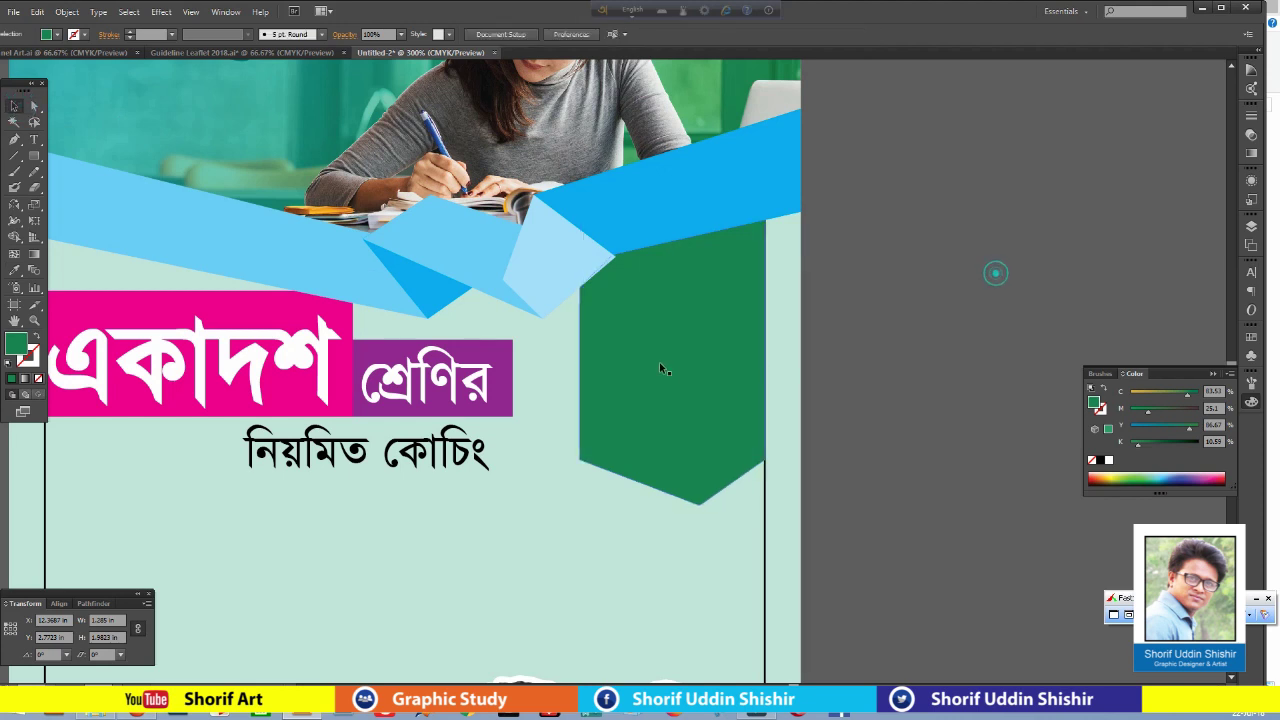
{"action": "left_click", "coordinate": [658, 365]}
{"action": "key", "text": "Delete"}
{"action": "left_click", "coordinate": [692, 299]}
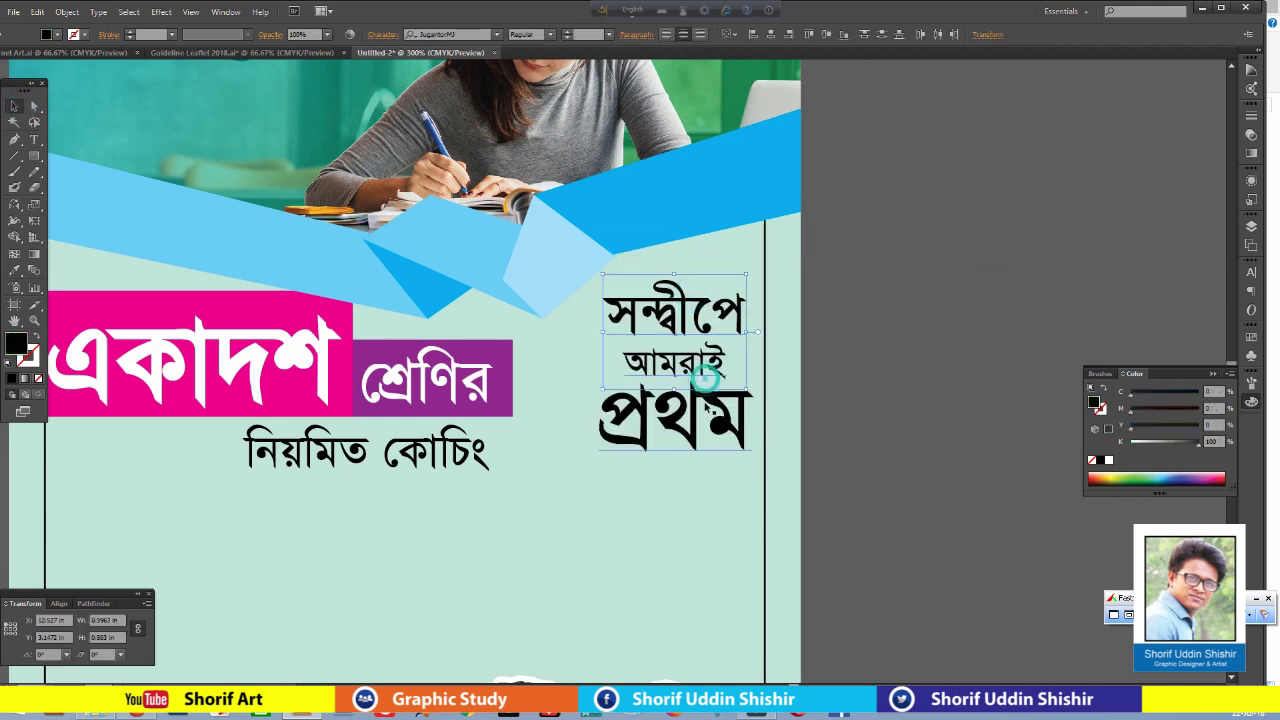
Restore the green badge behind the slogan and make the slogan text white.
{"action": "left_click", "coordinate": [705, 405]}
{"action": "key", "text": "a"}
{"action": "key", "text": "ctrl+z"}
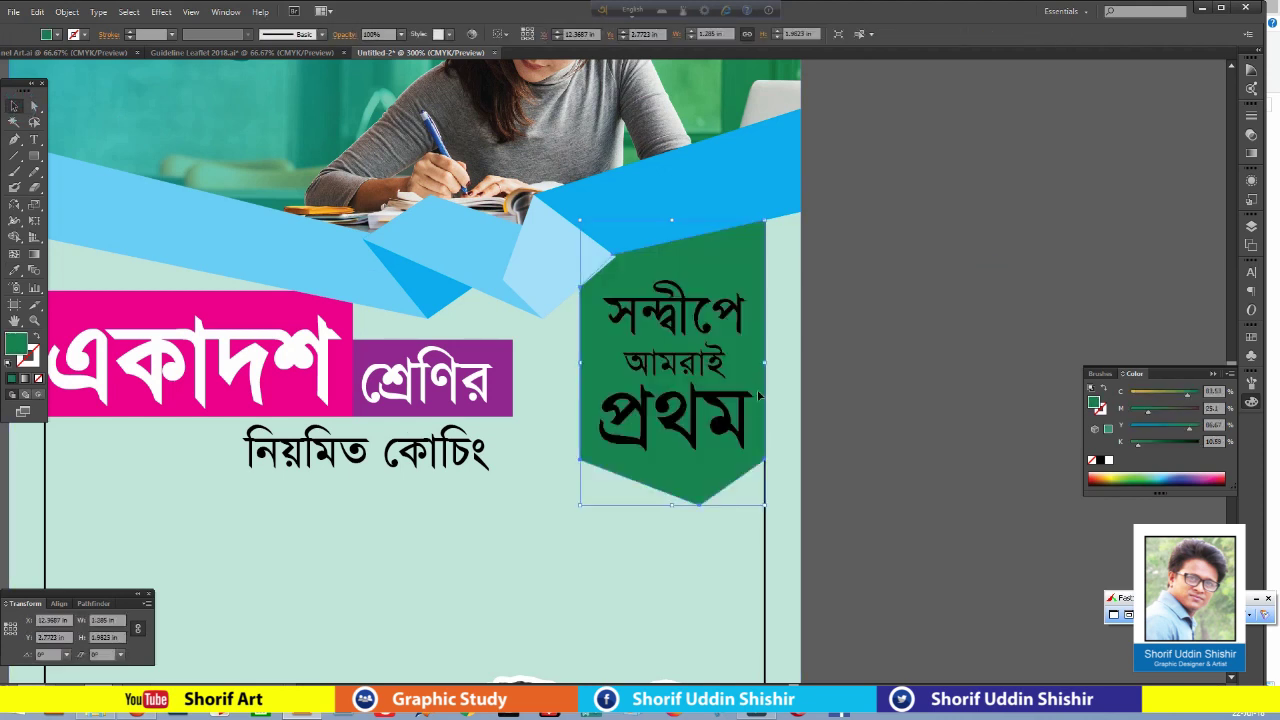
{"action": "key", "text": "ctrl+bracketleft"}
{"action": "left_click", "coordinate": [707, 424]}
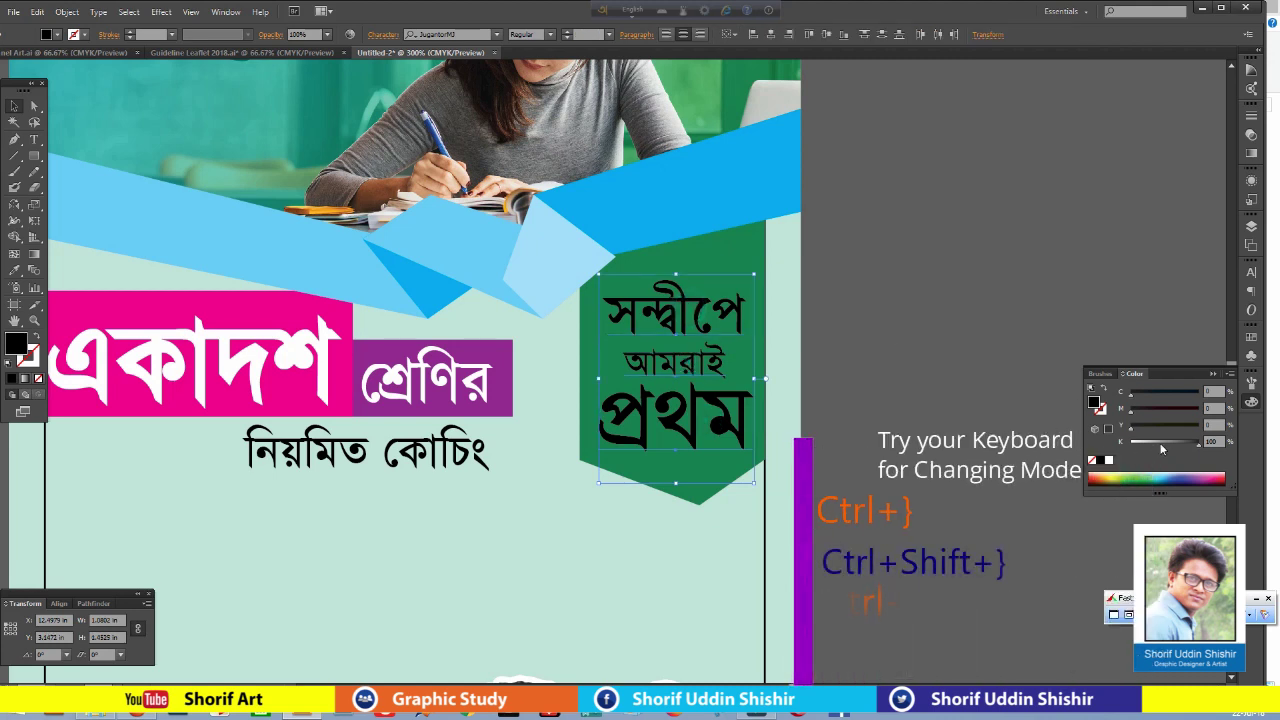
{"action": "left_click", "coordinate": [1108, 460]}
Set the slogan lines to Bold and nudge the badge's bottom point left.
{"action": "key", "text": "ctrl+t"}
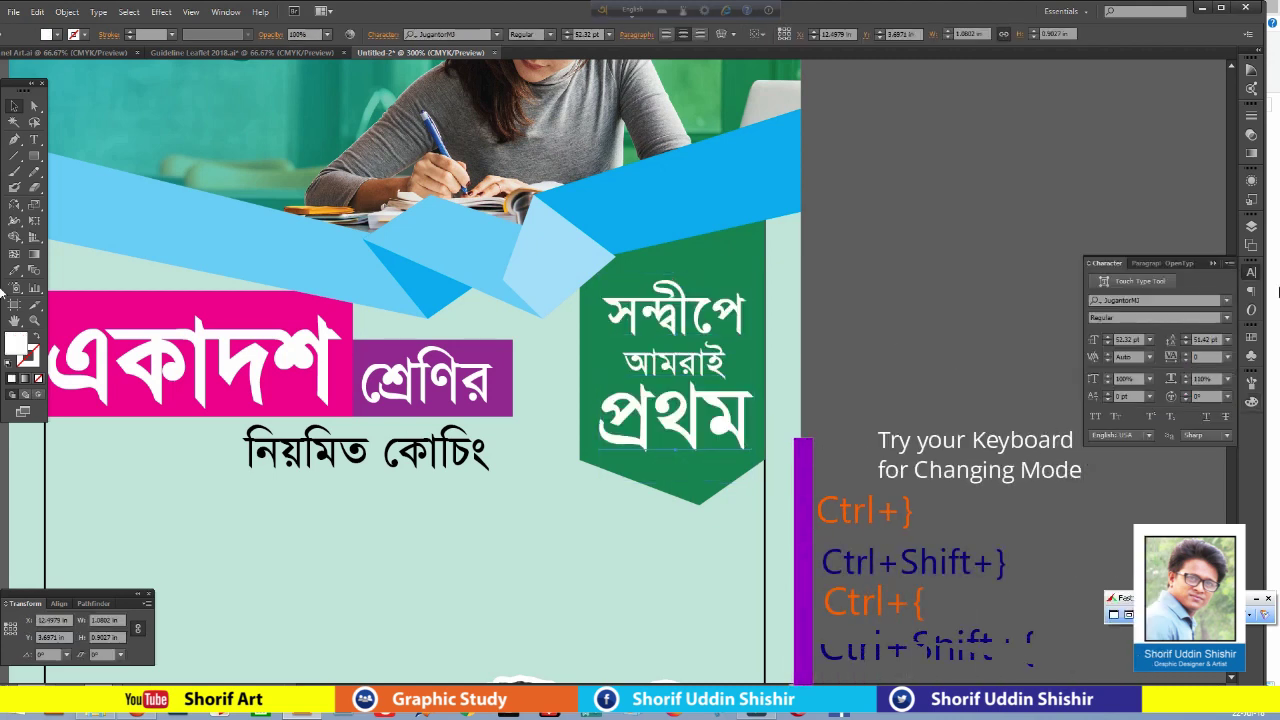
{"action": "left_click", "coordinate": [1227, 318]}
{"action": "left_click", "coordinate": [1140, 347]}
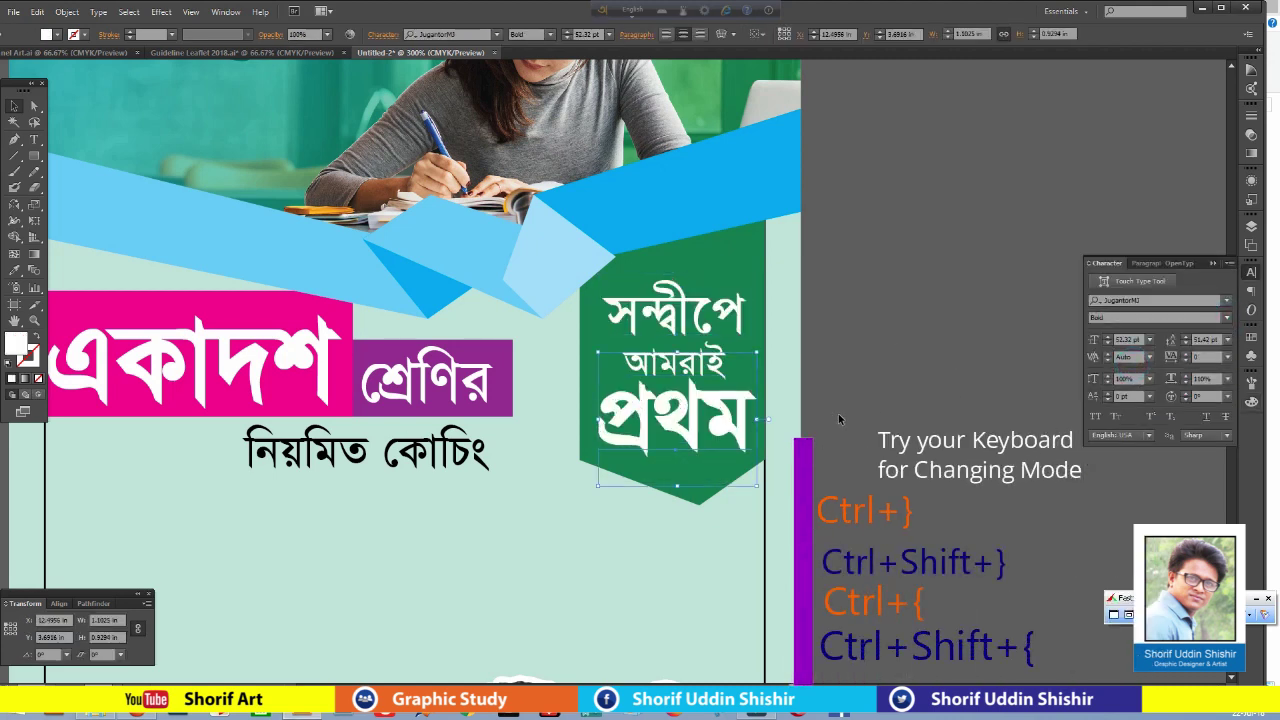
{"action": "key", "text": "ctrl+shift+a"}
{"action": "left_click", "coordinate": [697, 343]}
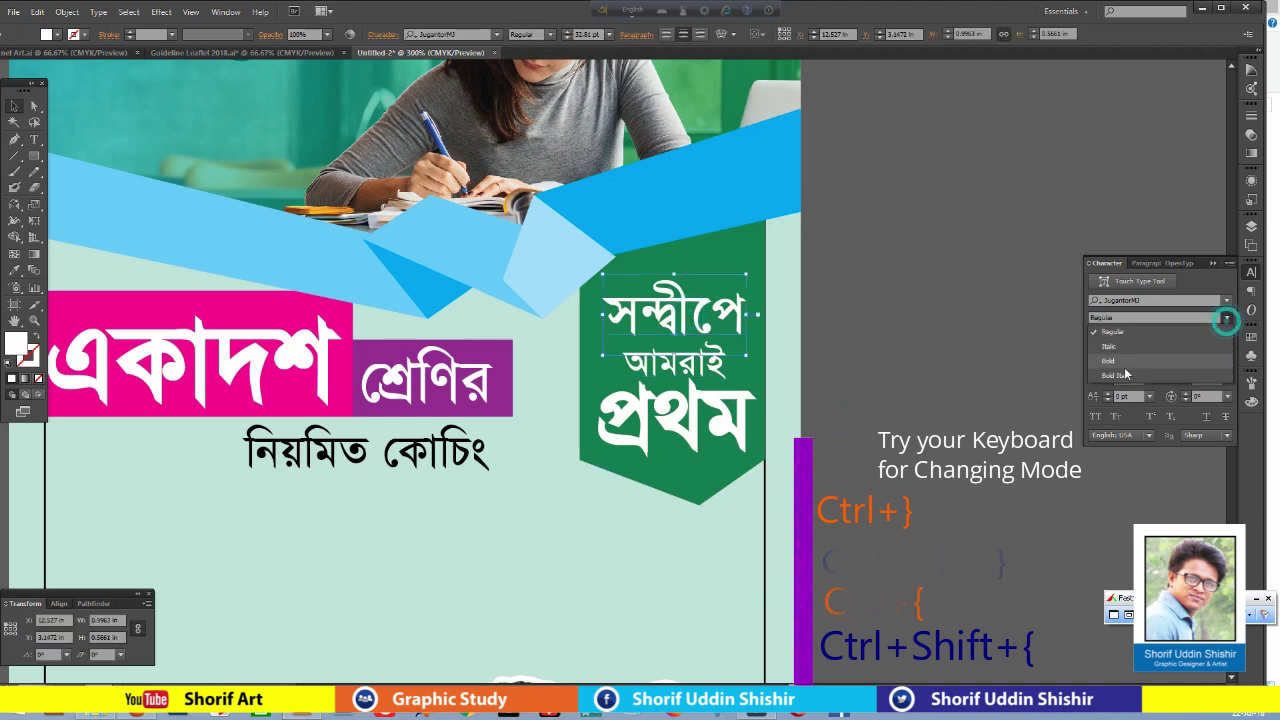
{"action": "key", "text": "ctrl+shift+a"}
{"action": "scroll", "coordinate": [549, 363], "scroll_direction": "down", "scroll_amount": 1}
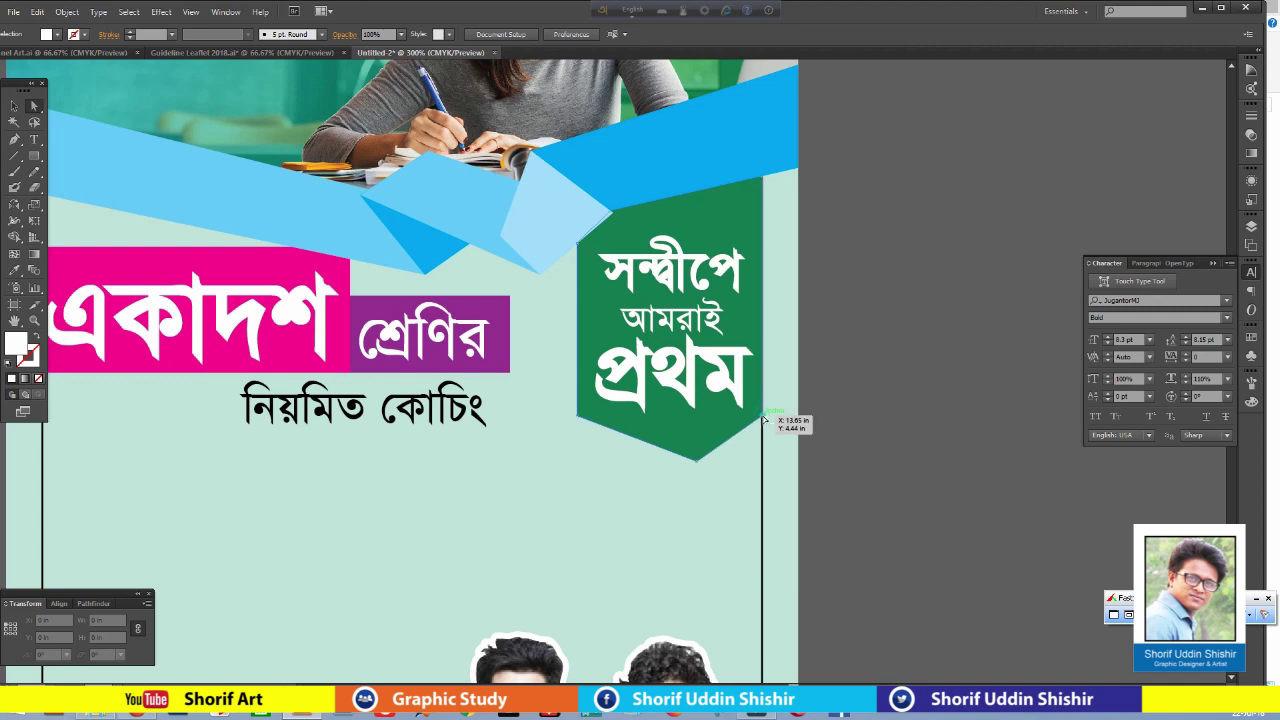
{"action": "left_click", "coordinate": [764, 420]}
{"action": "left_click_drag", "start_coordinate": [698, 462], "coordinate": [670, 462]}
Give the green pennant badge a darker-green outline.
{"action": "left_click", "coordinate": [946, 413]}
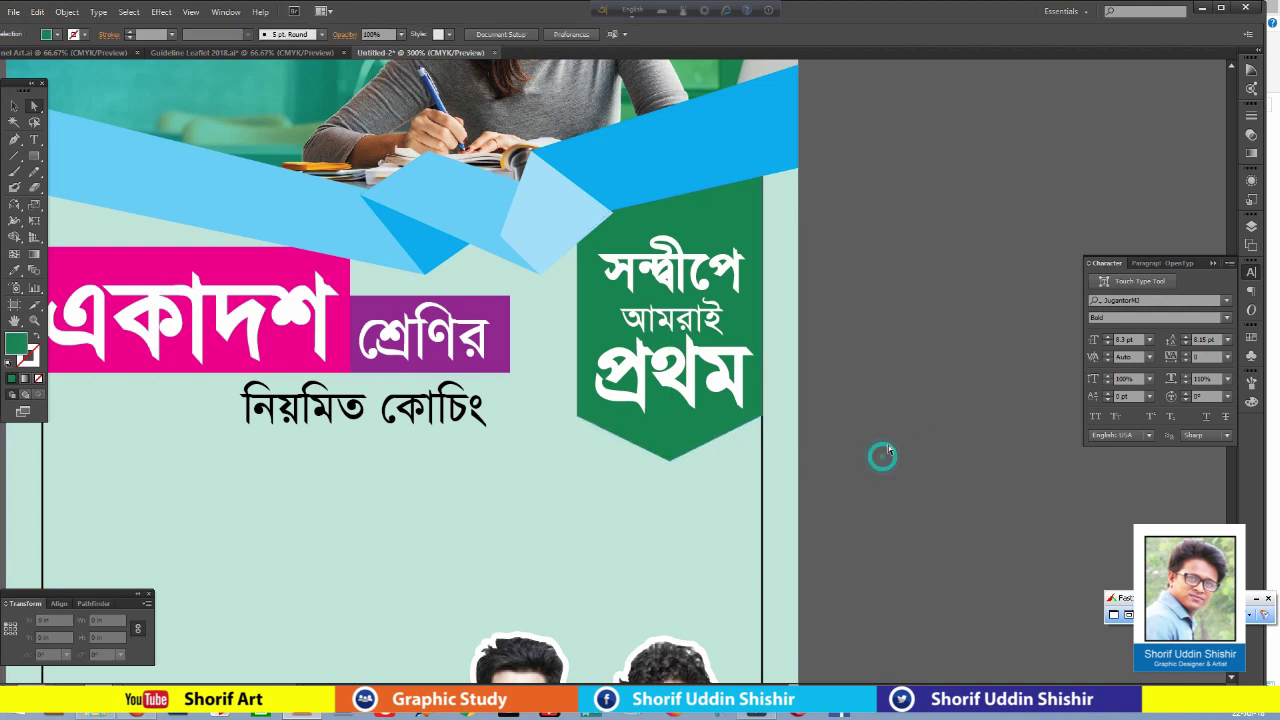
{"action": "left_click", "coordinate": [12, 106]}
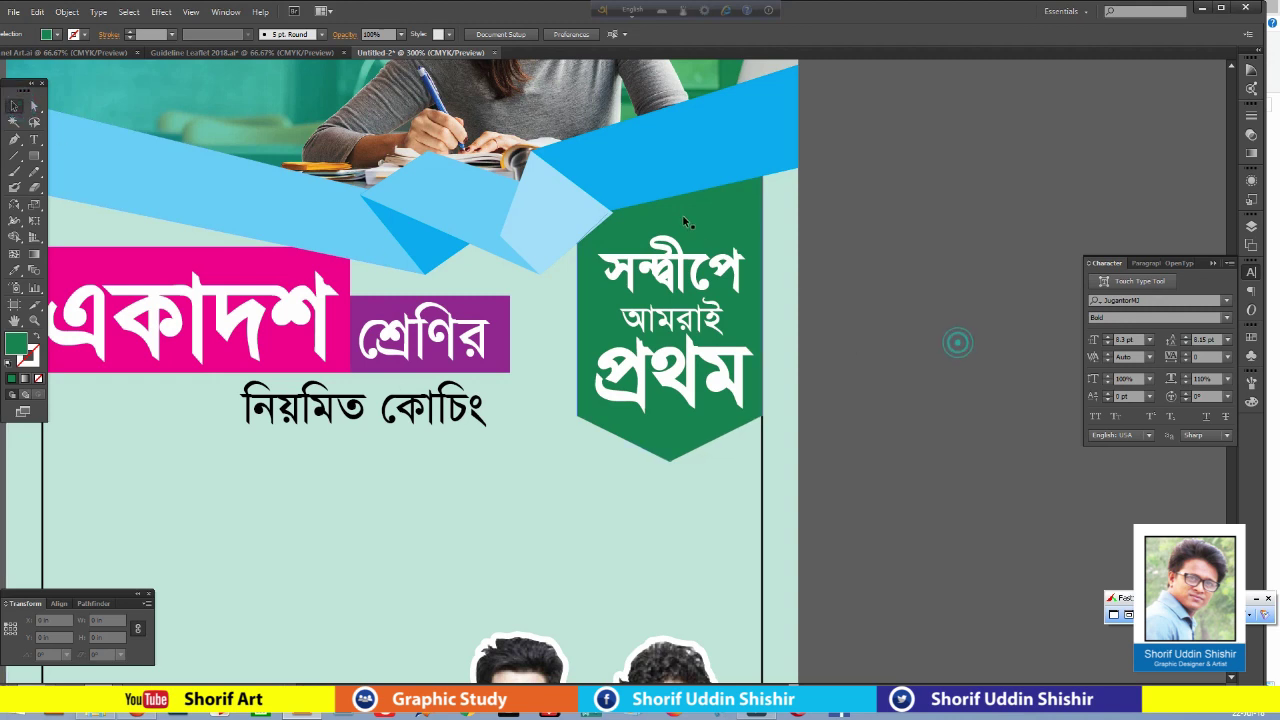
{"action": "left_click", "coordinate": [710, 205]}
{"action": "left_click", "coordinate": [28, 356]}
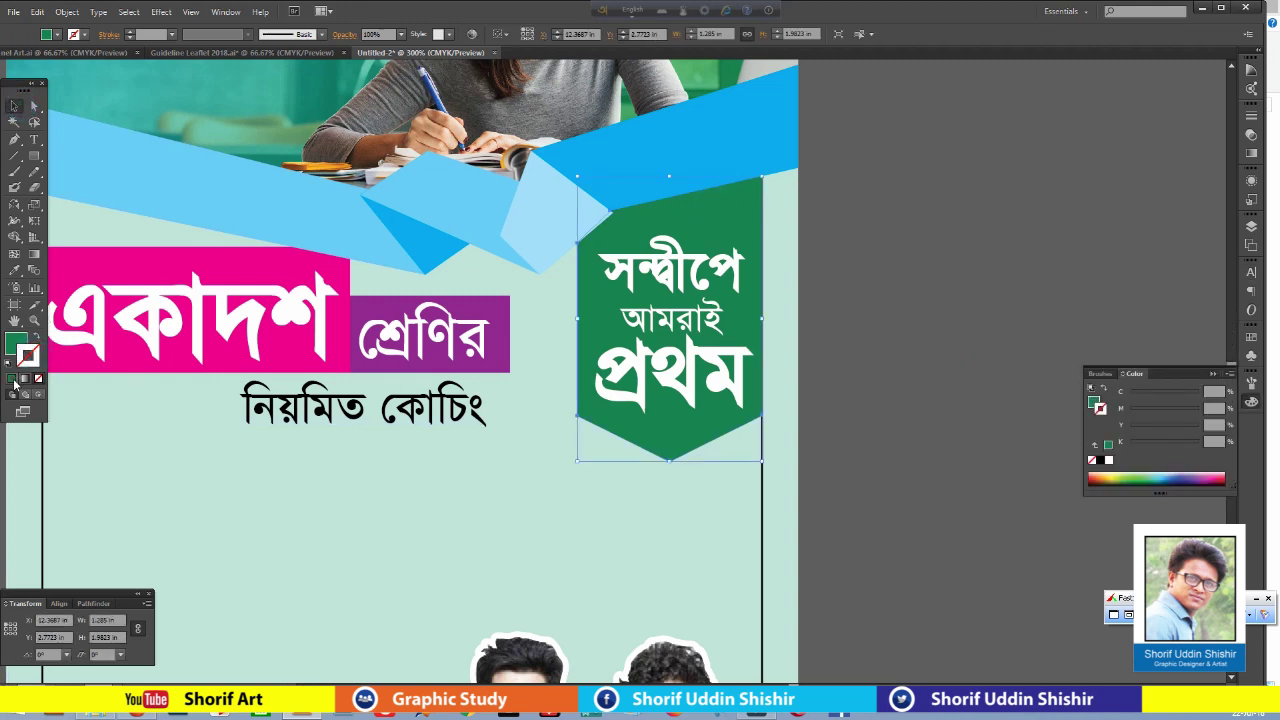
{"action": "left_click", "coordinate": [12, 379]}
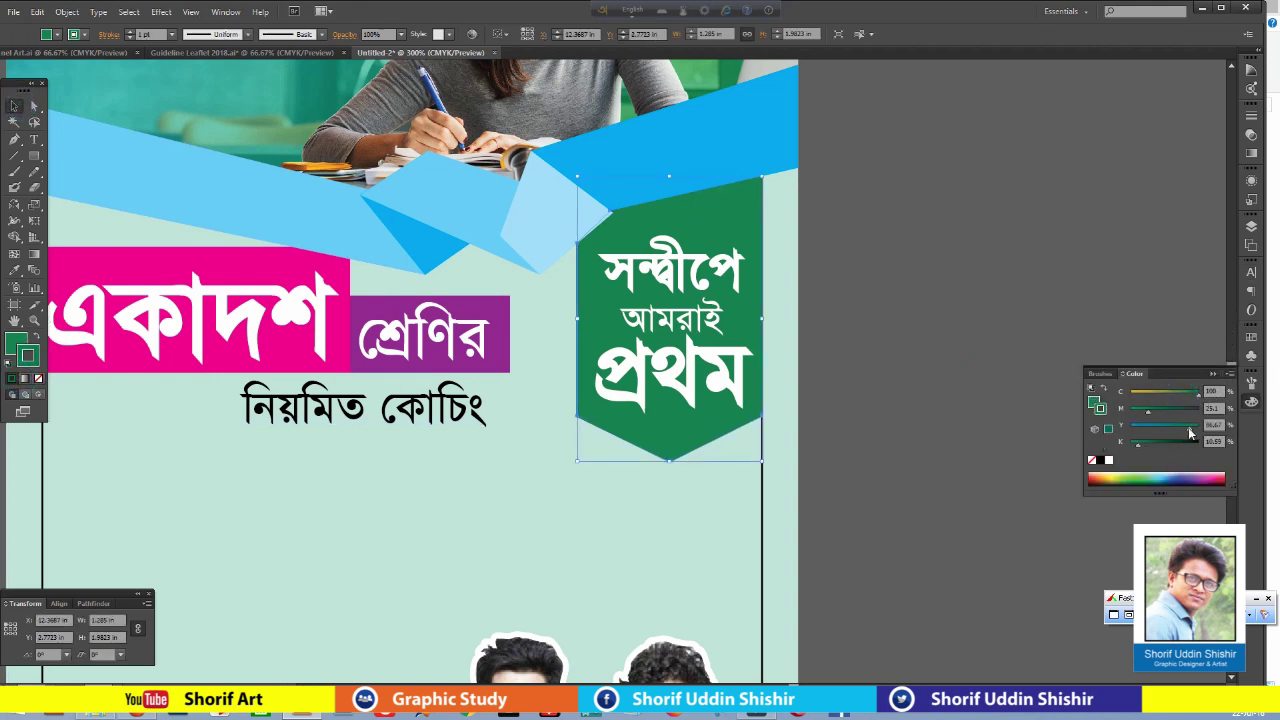
Thicken the badge outline to about 4 pt and nudge the badge up slightly.
{"action": "left_click", "coordinate": [1251, 116]}
{"action": "left_click", "coordinate": [1134, 120]}
{"action": "left_click", "coordinate": [1134, 120]}
{"action": "left_click", "coordinate": [1134, 120]}
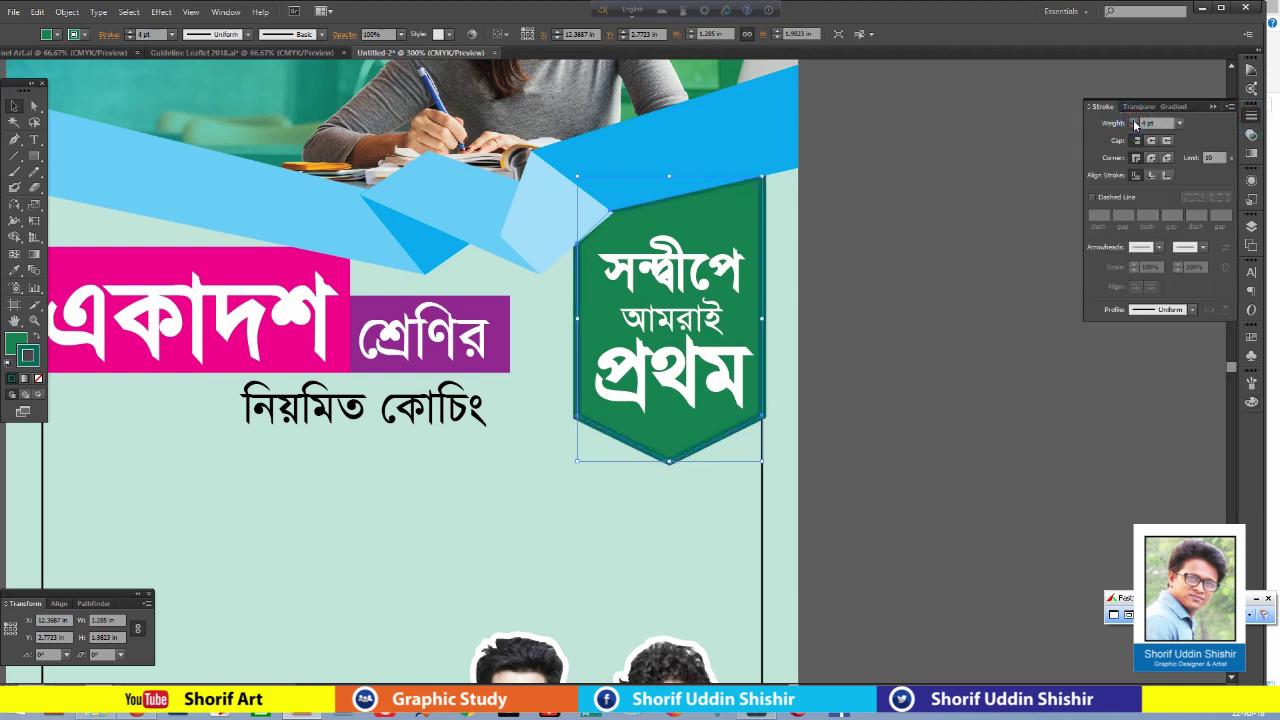
{"action": "left_click", "coordinate": [1134, 120]}
{"action": "left_click", "coordinate": [828, 243]}
{"action": "key", "text": "Up"}
Try deleting the light-blue ribbon shapes under the header photo, then restore them.
{"action": "left_click", "coordinate": [897, 229]}
{"action": "left_click_drag", "start_coordinate": [893, 345], "coordinate": [911, 310]}
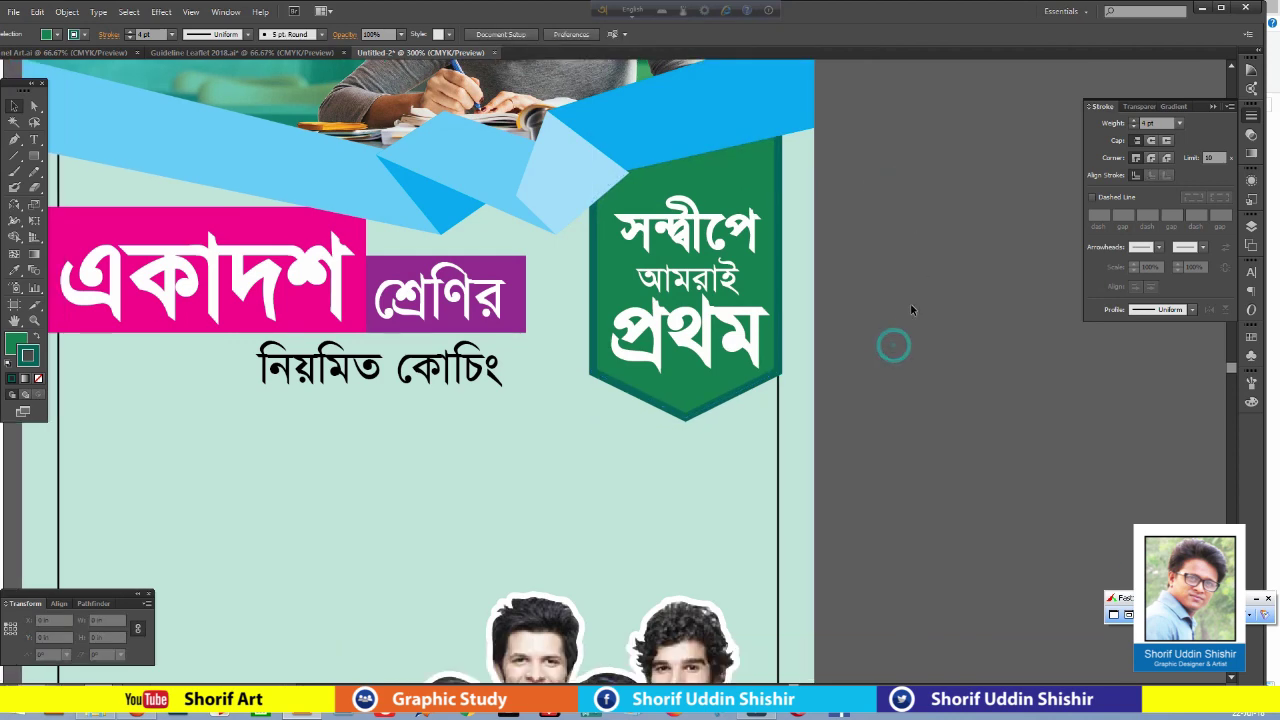
{"action": "scroll", "coordinate": [906, 283], "scroll_direction": "up", "scroll_amount": 3}
{"action": "left_click", "coordinate": [687, 273]}
{"action": "key", "text": "Delete"}
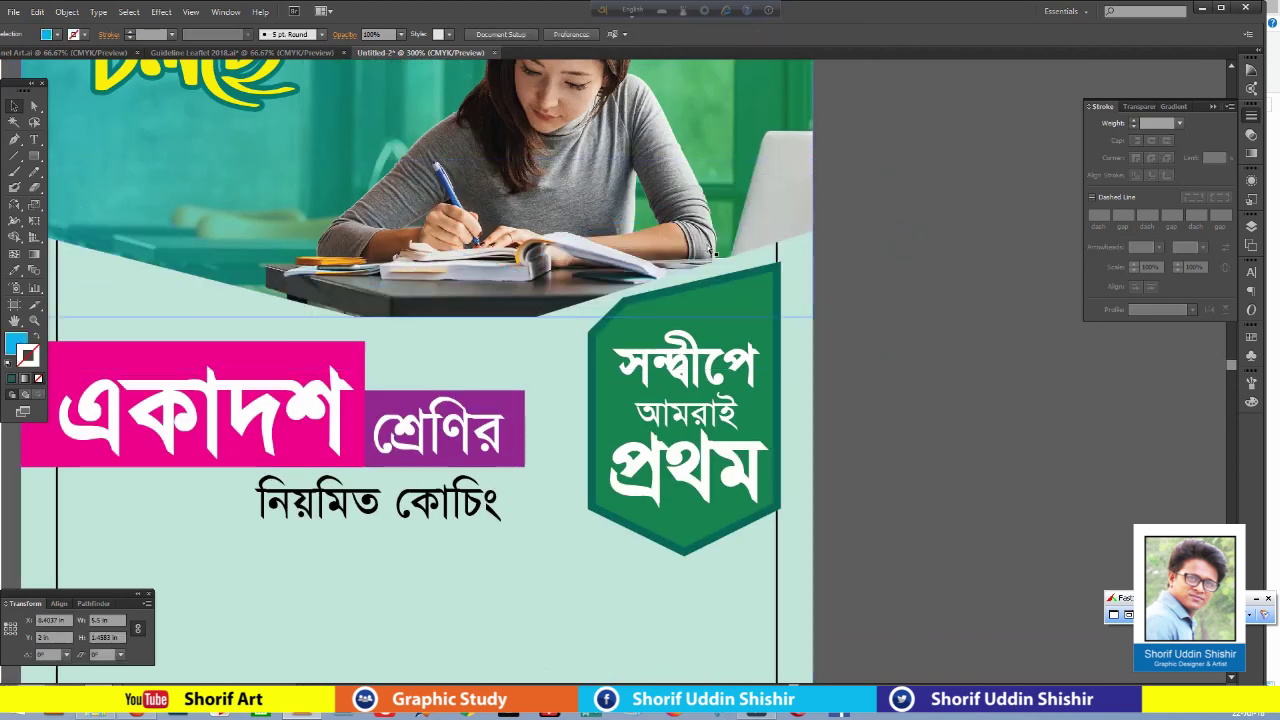
{"action": "key", "text": "ctrl+z"}
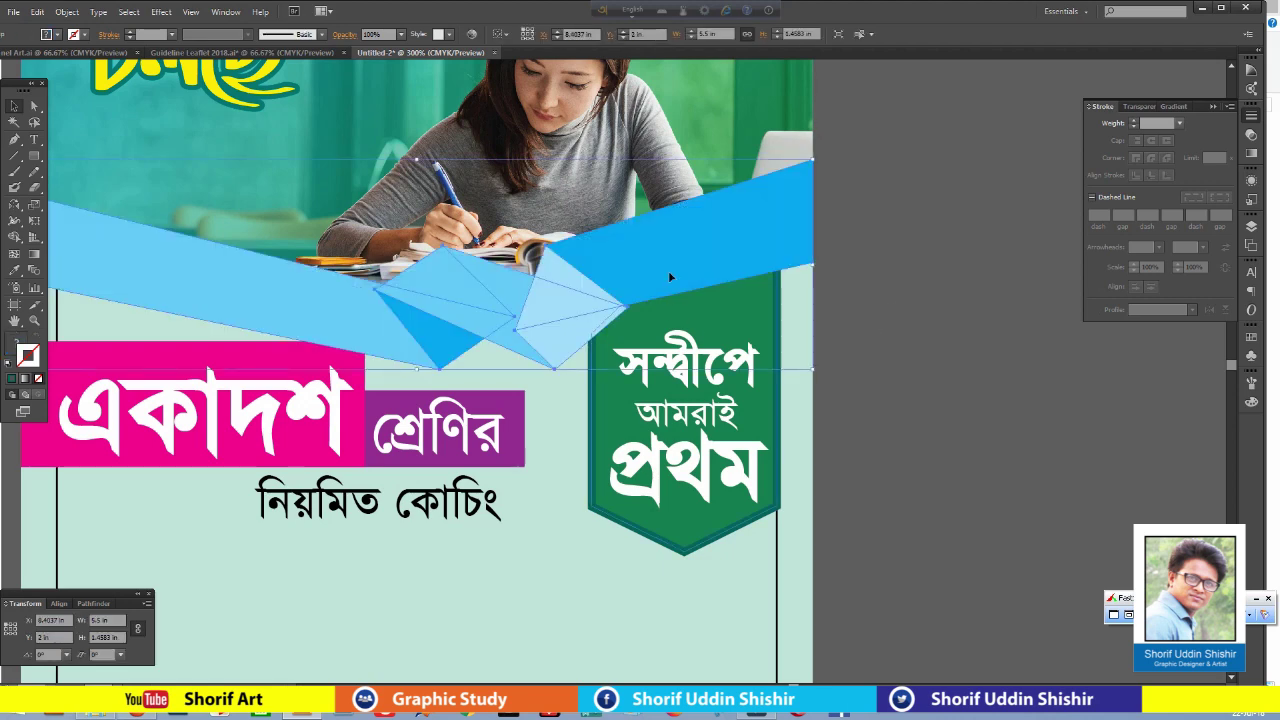
{"action": "left_click", "coordinate": [934, 327]}
Check the slogan text group and zoom out to view the whole flyer.
{"action": "scroll", "coordinate": [900, 327], "scroll_direction": "down", "scroll_amount": 3}
{"action": "left_click", "coordinate": [697, 340]}
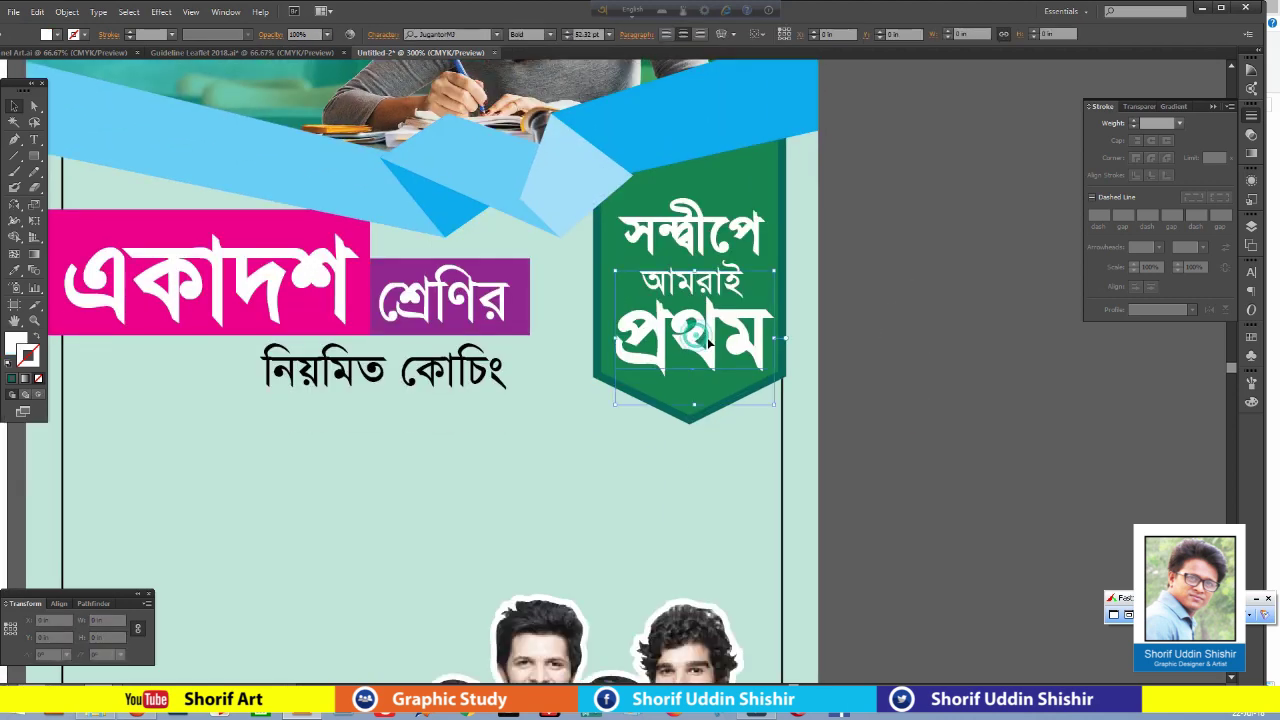
{"action": "left_click", "coordinate": [975, 372]}
{"action": "key", "text": "ctrl+minus"}
{"action": "key", "text": "ctrl+minus"}
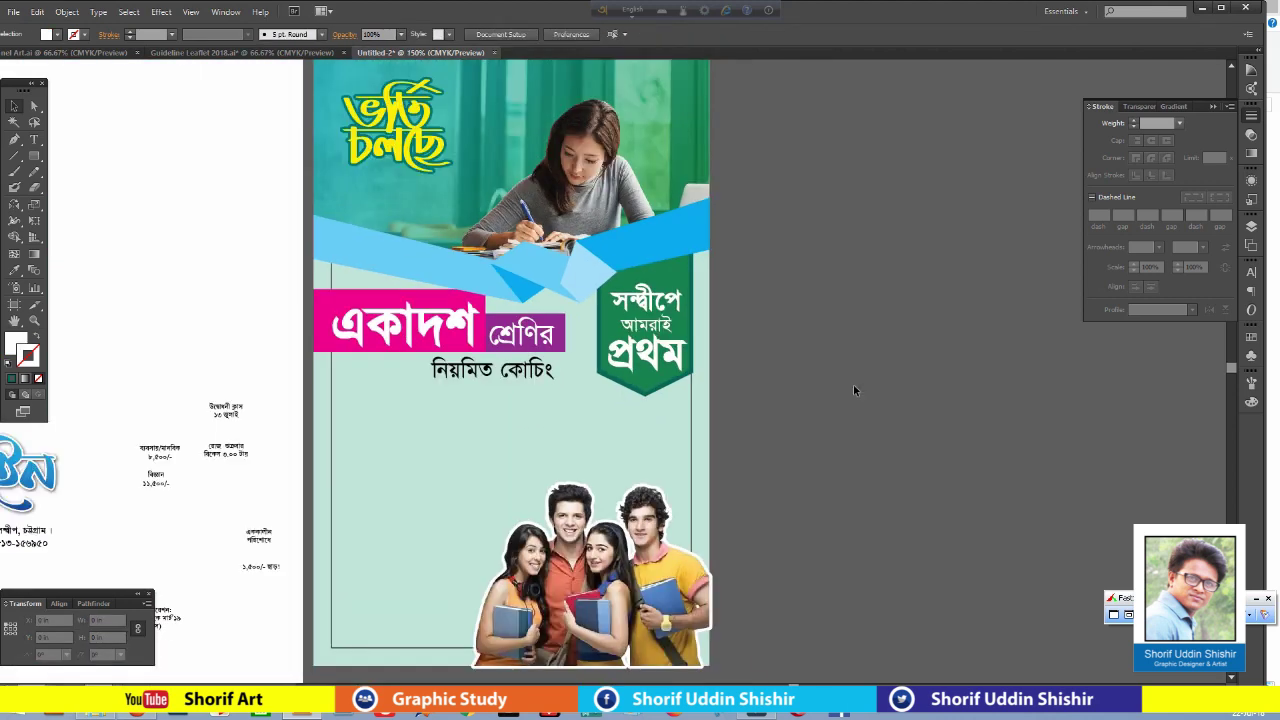
Move the গাইডলাইন logo from the other document onto the flyer beside the students.
{"action": "left_click_drag", "start_coordinate": [817, 458], "coordinate": [991, 358]}
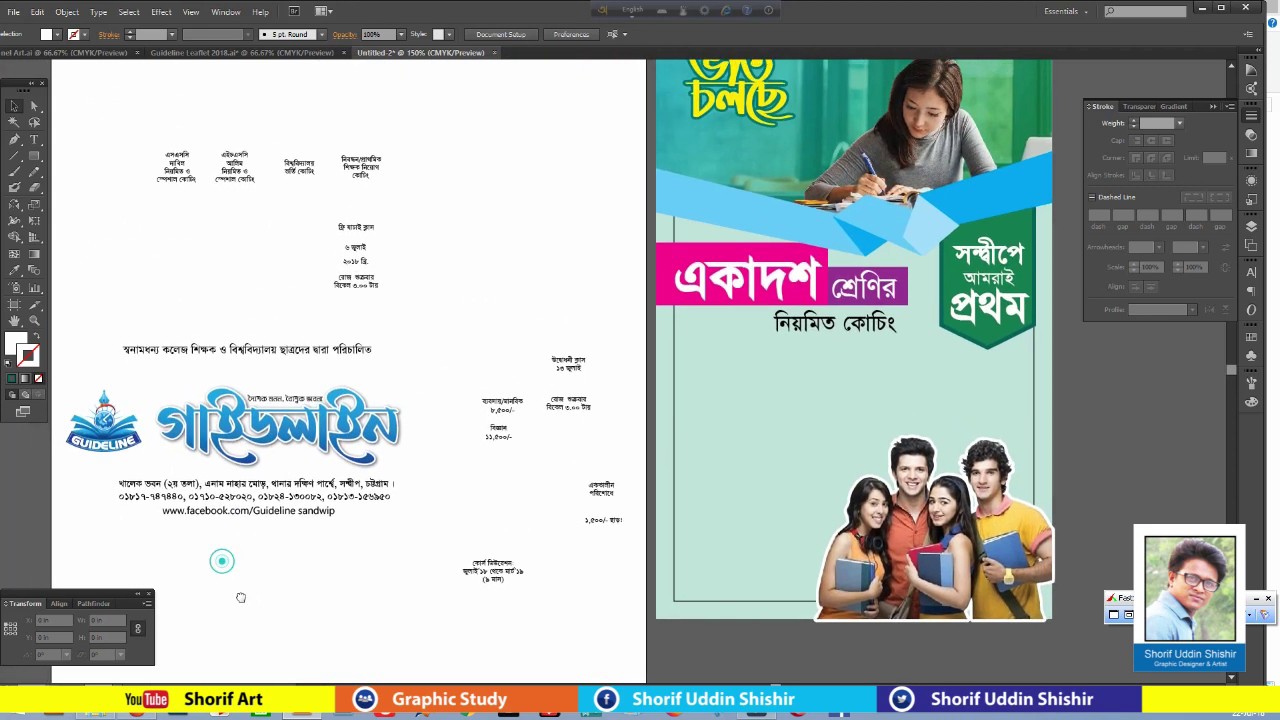
{"action": "left_click_drag", "start_coordinate": [220, 560], "coordinate": [243, 493]}
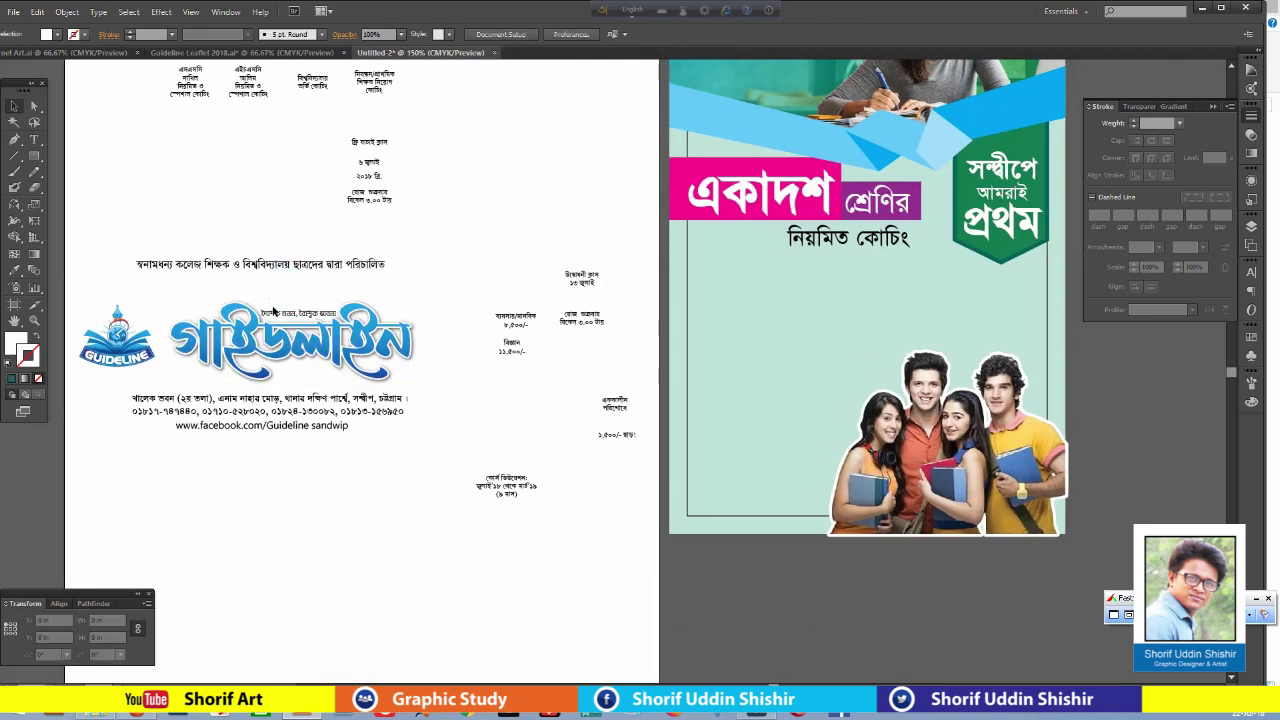
{"action": "left_click", "coordinate": [340, 355]}
{"action": "left_click_drag", "start_coordinate": [340, 355], "coordinate": [828, 467]}
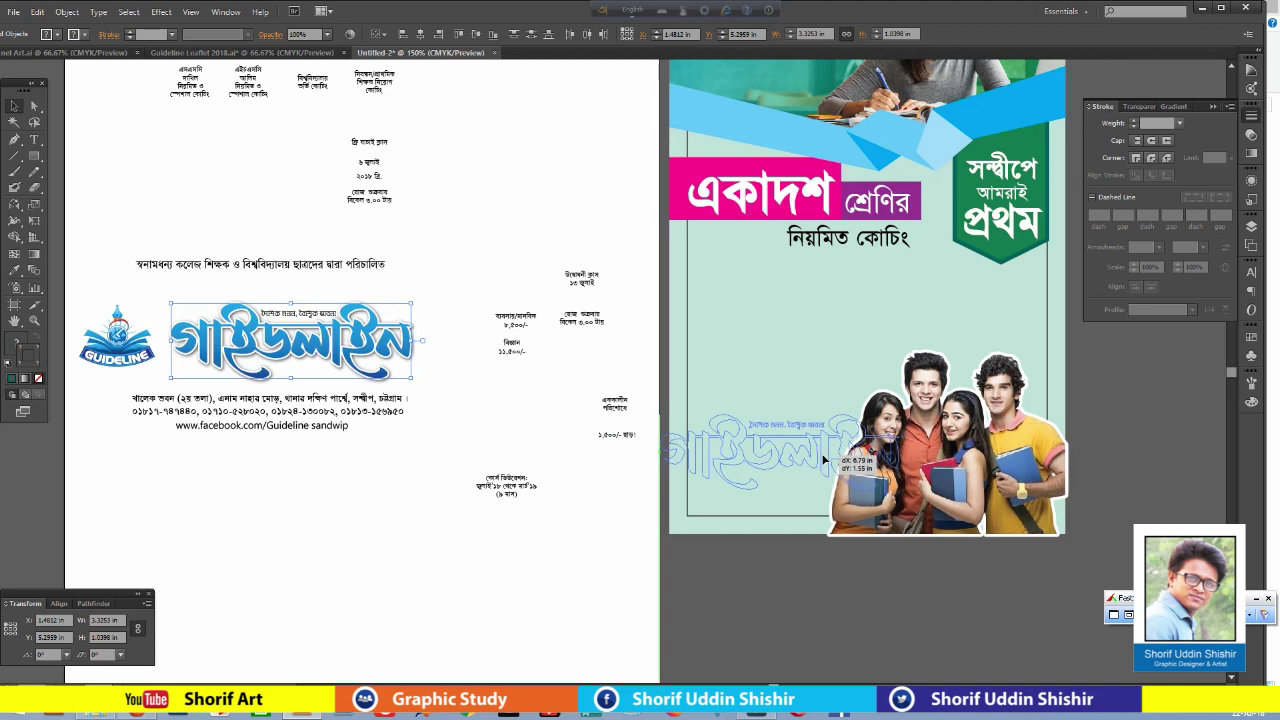
{"action": "left_click_drag", "start_coordinate": [905, 485], "coordinate": [927, 489]}
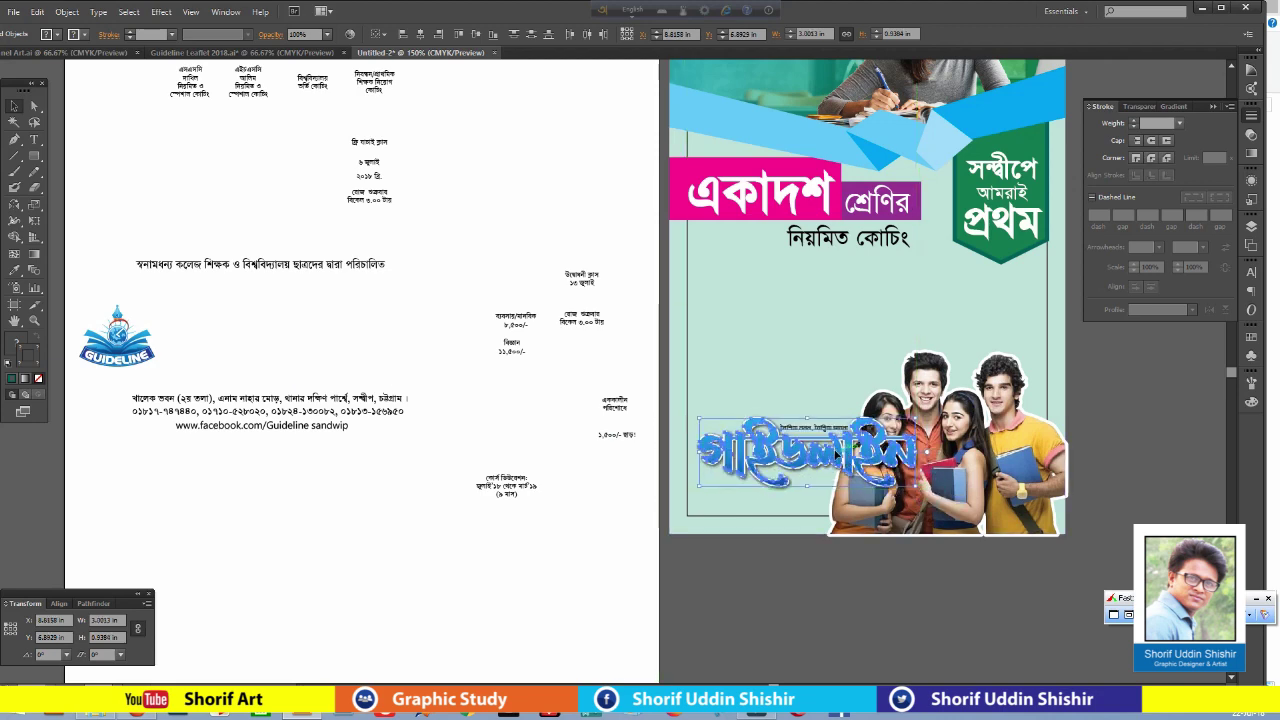
Shrink the students photo and nudge it left into the bottom-right corner.
{"action": "left_click", "coordinate": [1020, 450]}
{"action": "left_click", "coordinate": [1110, 406]}
{"action": "left_click_drag", "start_coordinate": [1081, 376], "coordinate": [814, 409]}
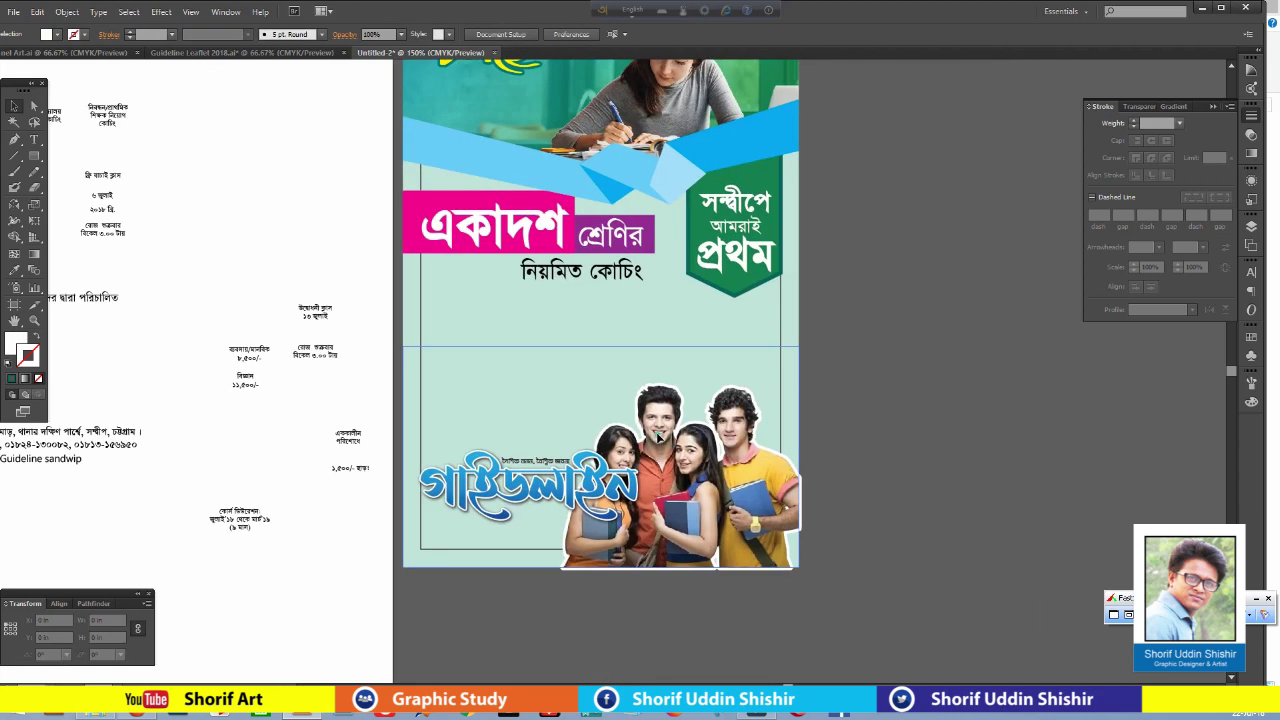
{"action": "left_click", "coordinate": [714, 494]}
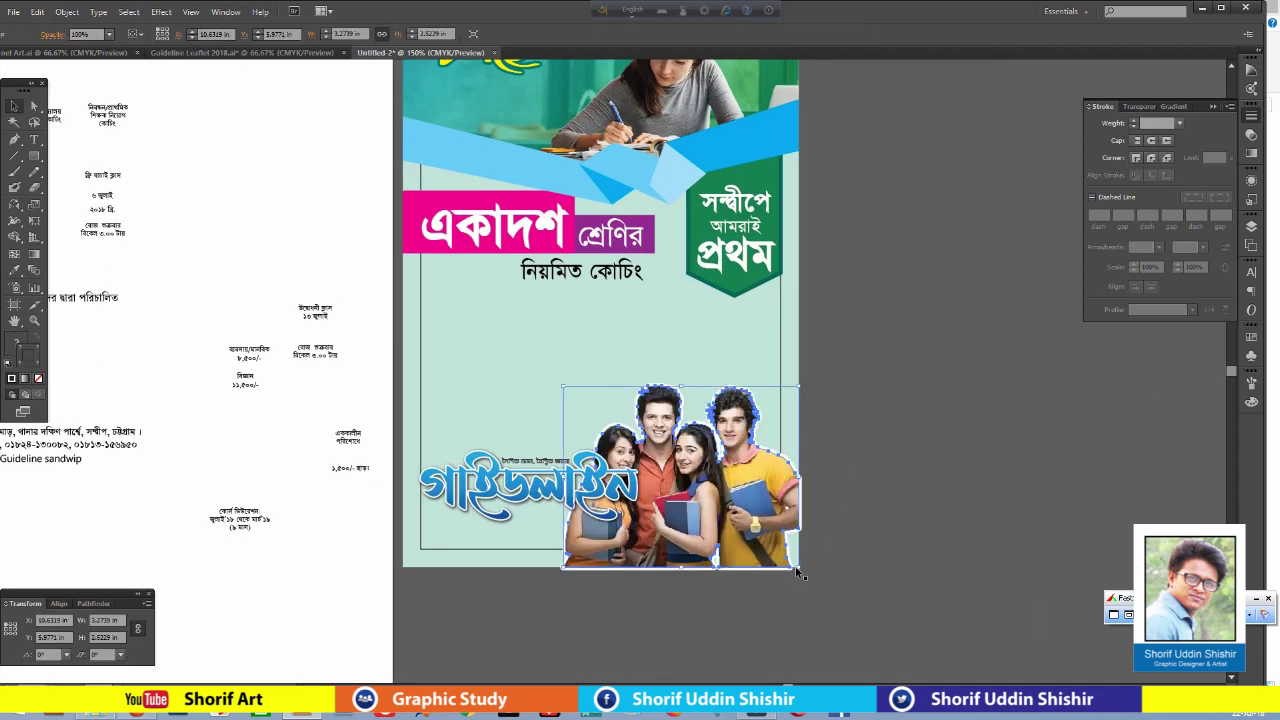
{"action": "mouse_move", "coordinate": [798, 566]}
{"action": "left_mouse_down"}
{"action": "mouse_move", "coordinate": [752, 534]}
{"action": "mouse_move", "coordinate": [777, 541]}
{"action": "left_mouse_up"}
{"action": "key", "text": "Left"}
{"action": "key", "text": "Left"}
{"action": "key", "text": "Left"}
{"action": "key", "text": "Left"}
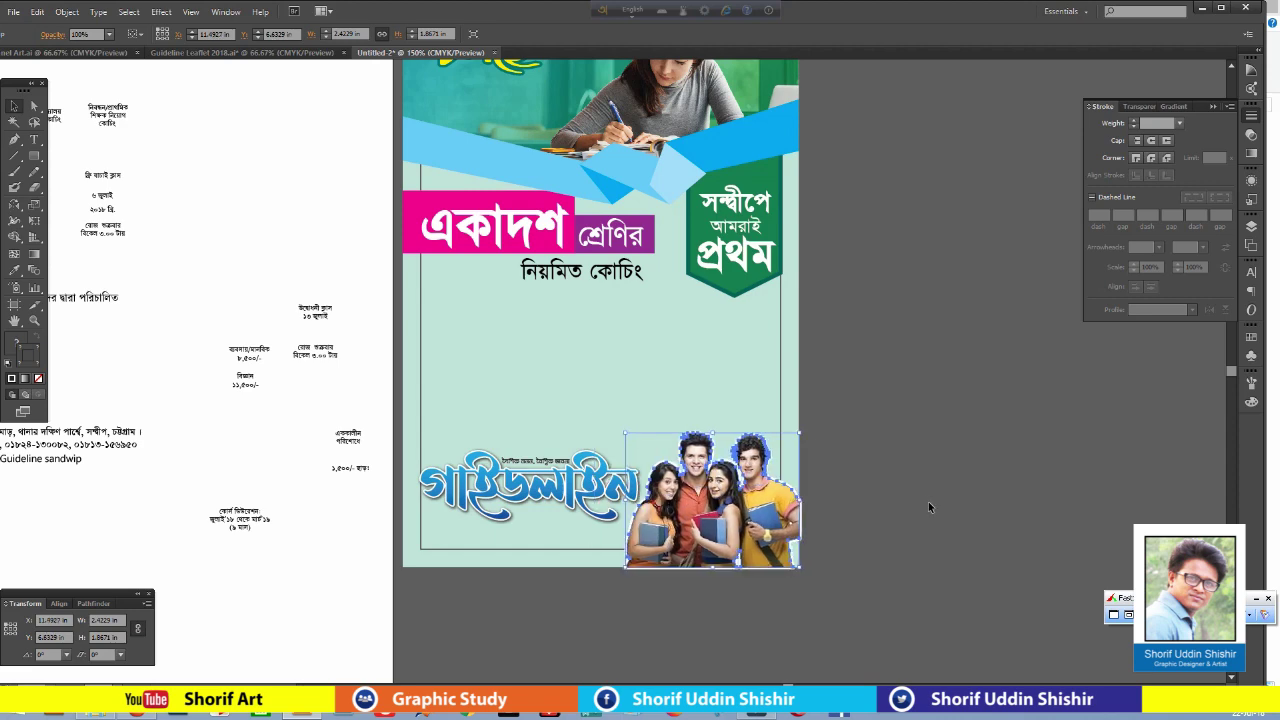
{"action": "left_click", "coordinate": [928, 501]}
Copy the address text block onto the leaflet and scale it under the logo.
{"action": "left_click_drag", "start_coordinate": [908, 552], "coordinate": [945, 428]}
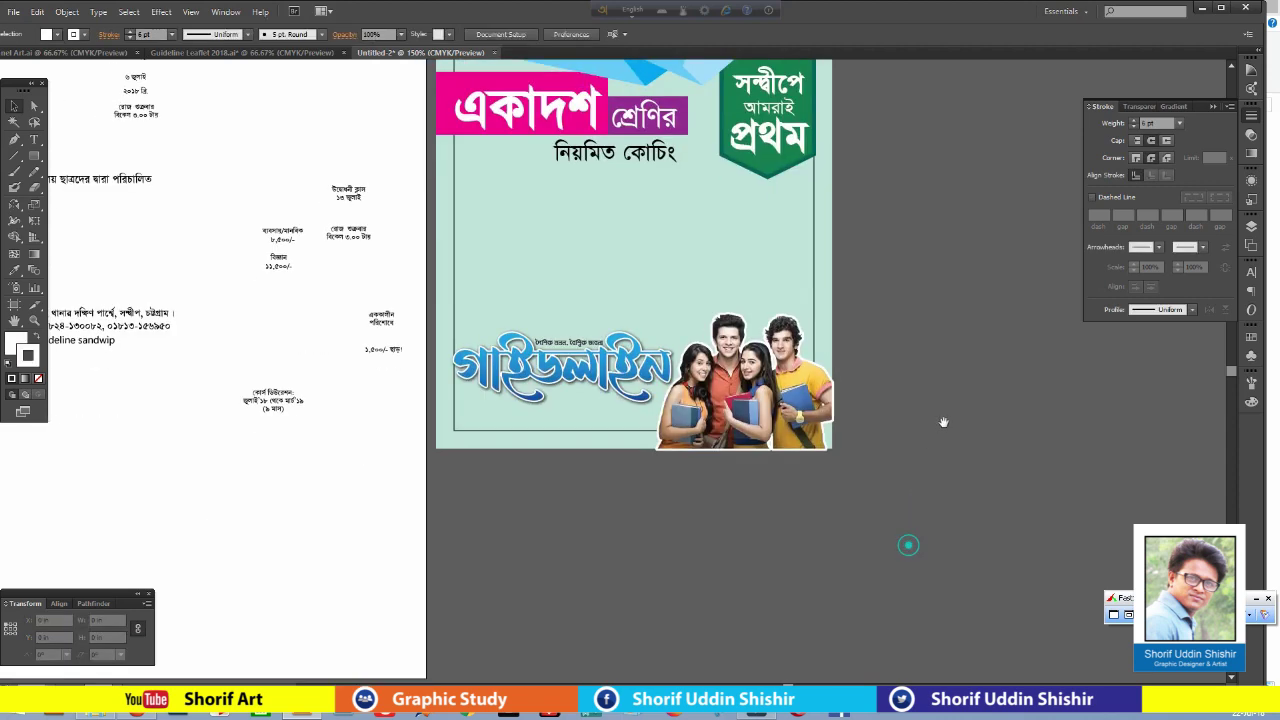
{"action": "scroll", "coordinate": [604, 580], "scroll_direction": "down", "scroll_amount": 2}
{"action": "scroll", "coordinate": [743, 563], "scroll_direction": "up", "scroll_amount": 2}
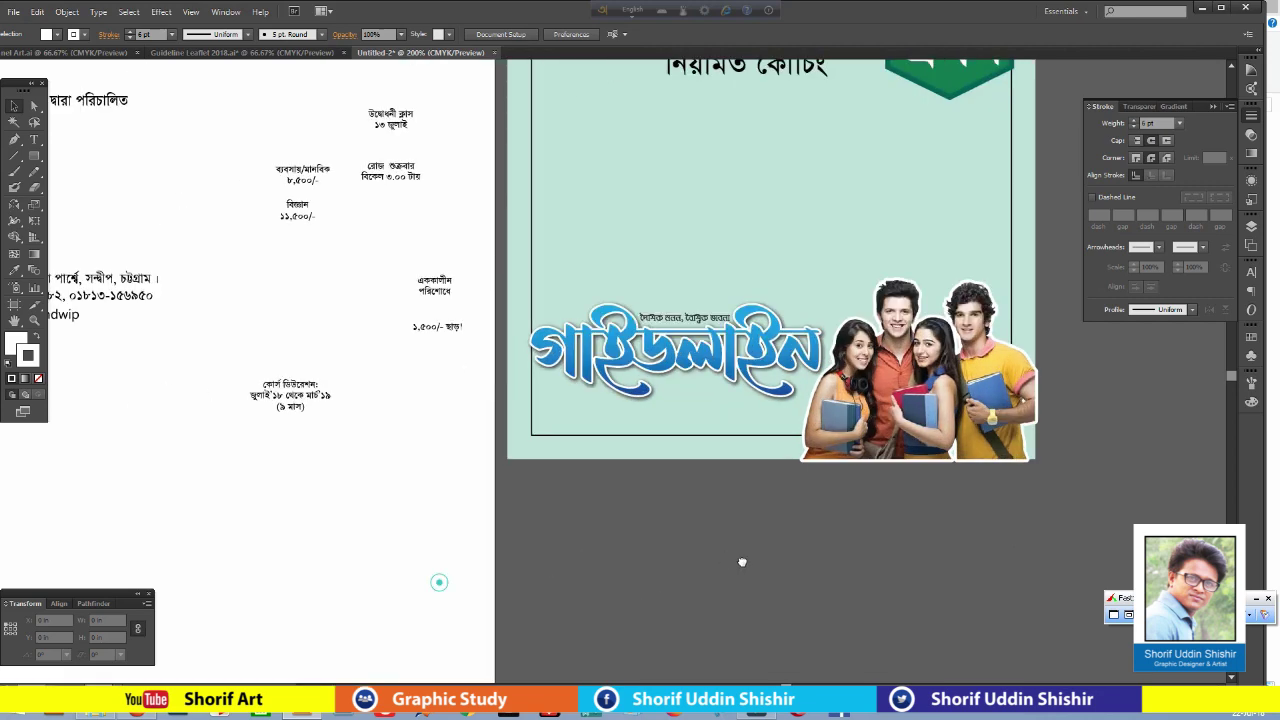
{"action": "left_click", "coordinate": [265, 297]}
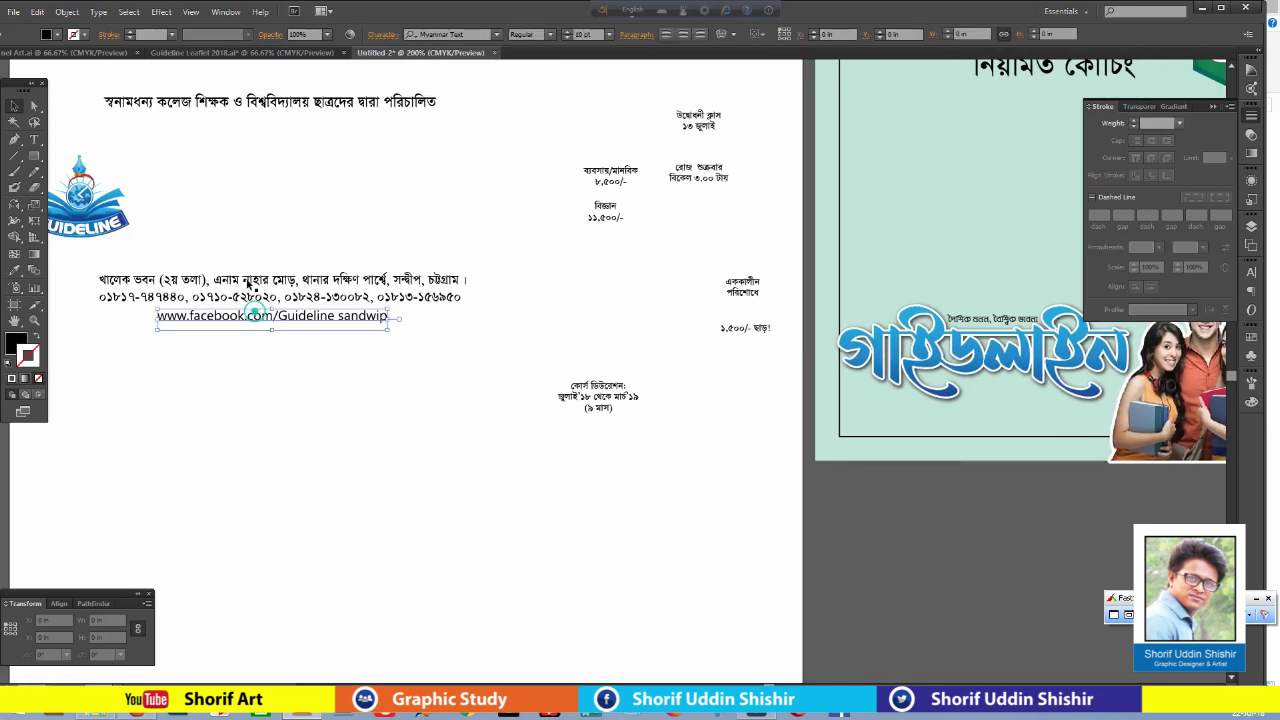
{"action": "mouse_move", "coordinate": [268, 297]}
{"action": "left_mouse_down"}
{"action": "mouse_move", "coordinate": [985, 545]}
{"action": "mouse_move", "coordinate": [686, 555]}
{"action": "mouse_move", "coordinate": [609, 540]}
{"action": "left_mouse_up"}
{"action": "left_click_drag", "start_coordinate": [503, 521], "coordinate": [479, 402]}
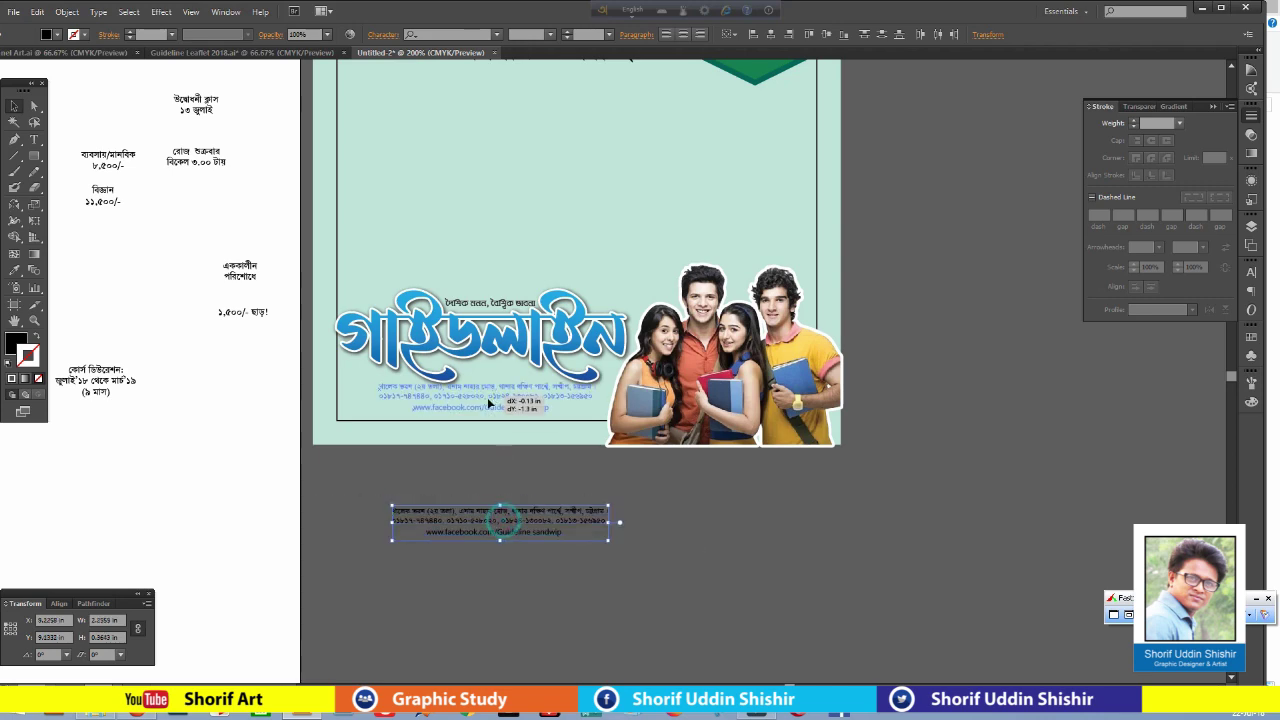
{"action": "key", "text": "ctrl+plus"}
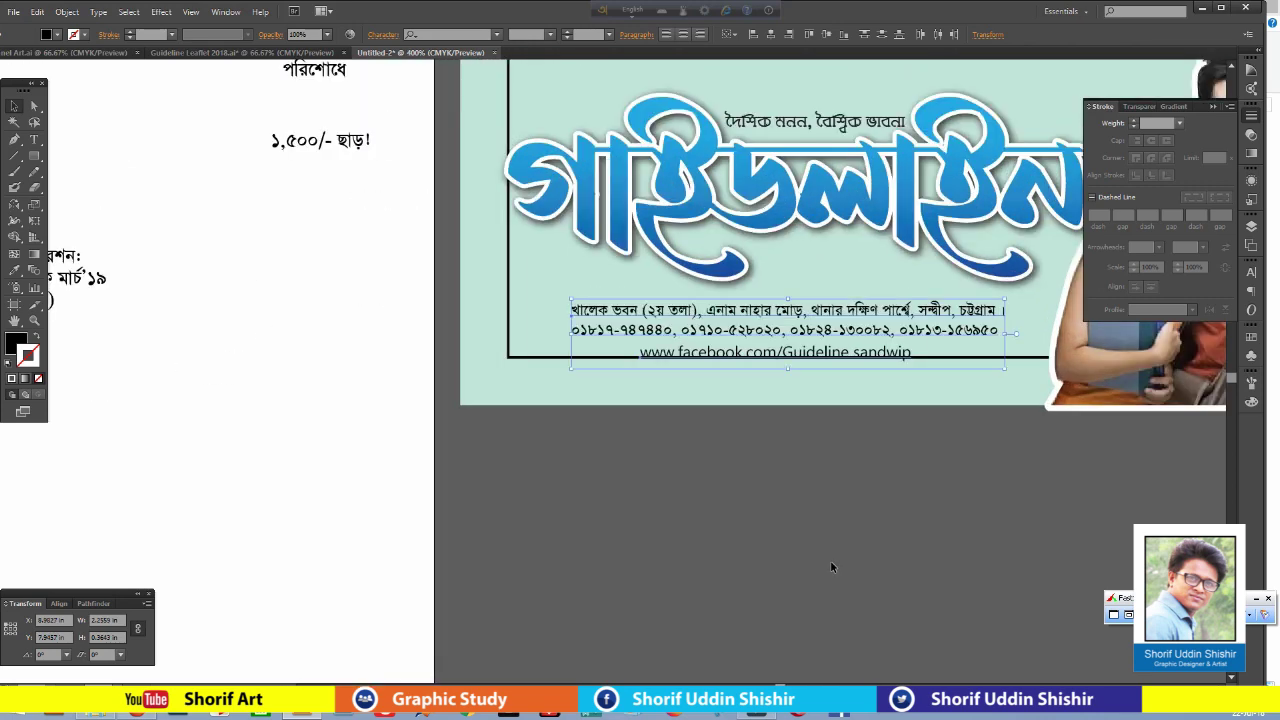
{"action": "left_click_drag", "start_coordinate": [784, 556], "coordinate": [664, 596]}
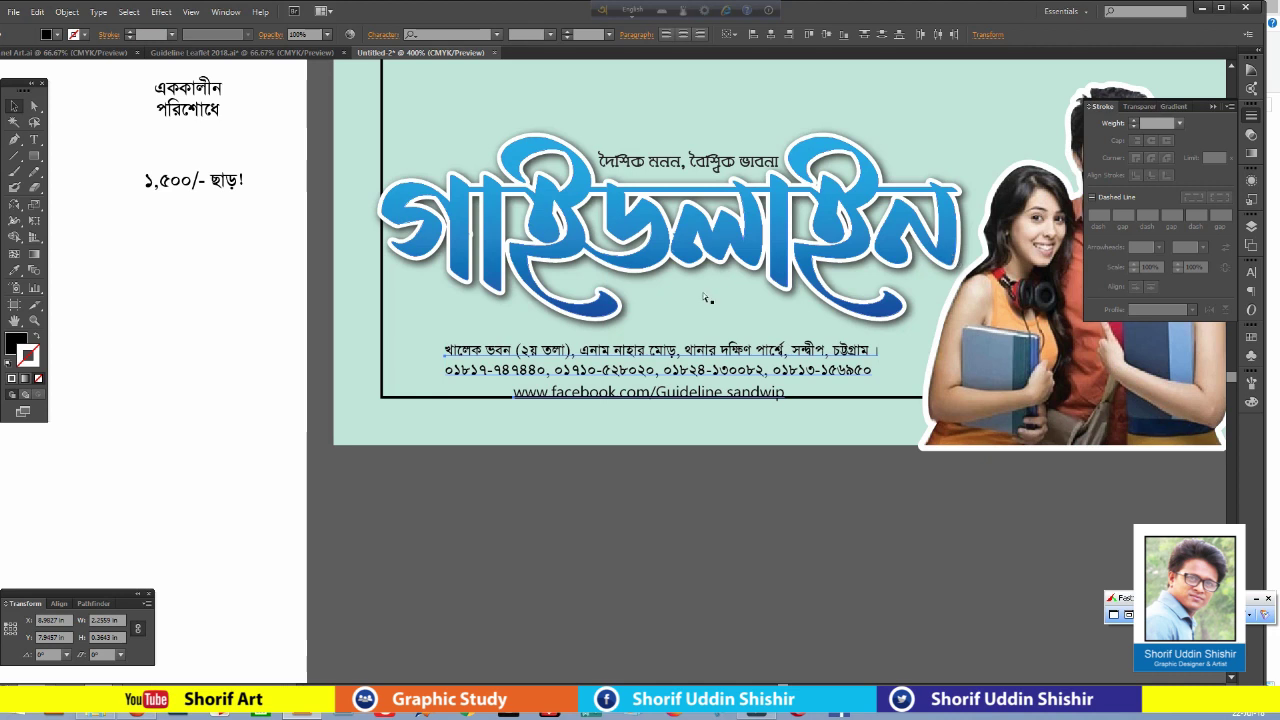
Left-align the address lines and eyedrop Myanmar Text onto the phone-number line.
{"action": "left_click", "coordinate": [60, 604]}
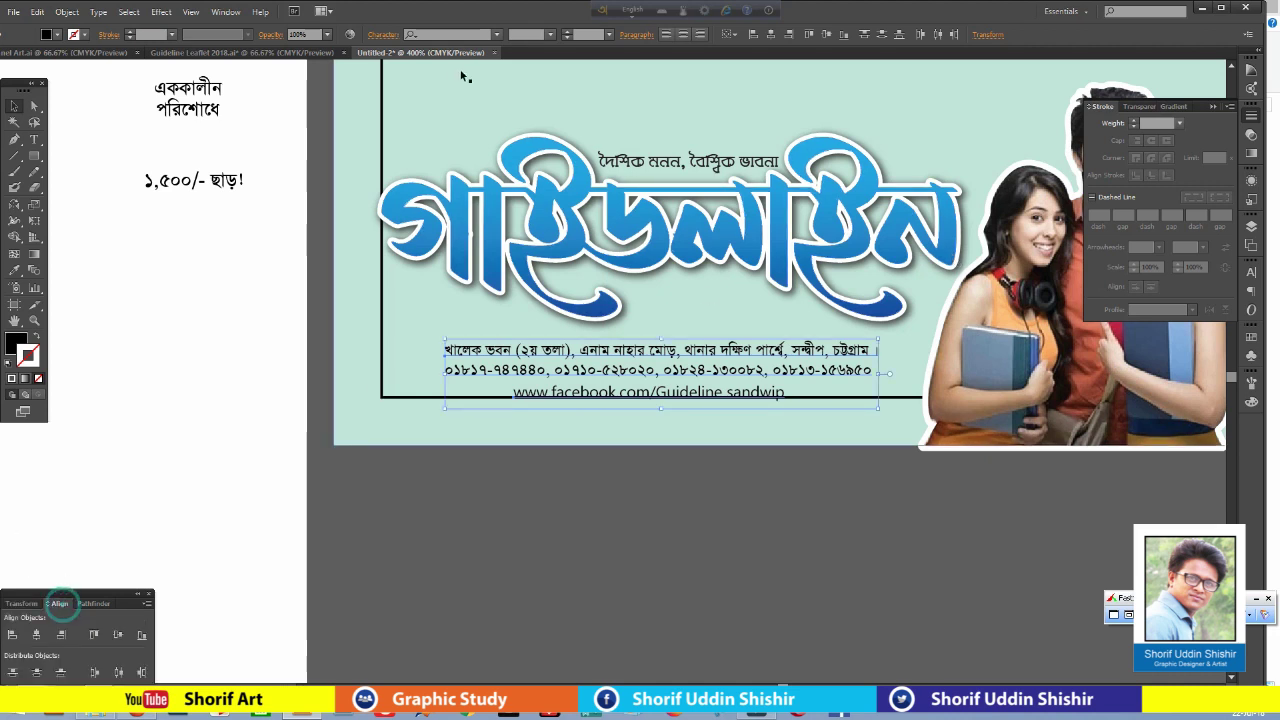
{"action": "left_click", "coordinate": [753, 34]}
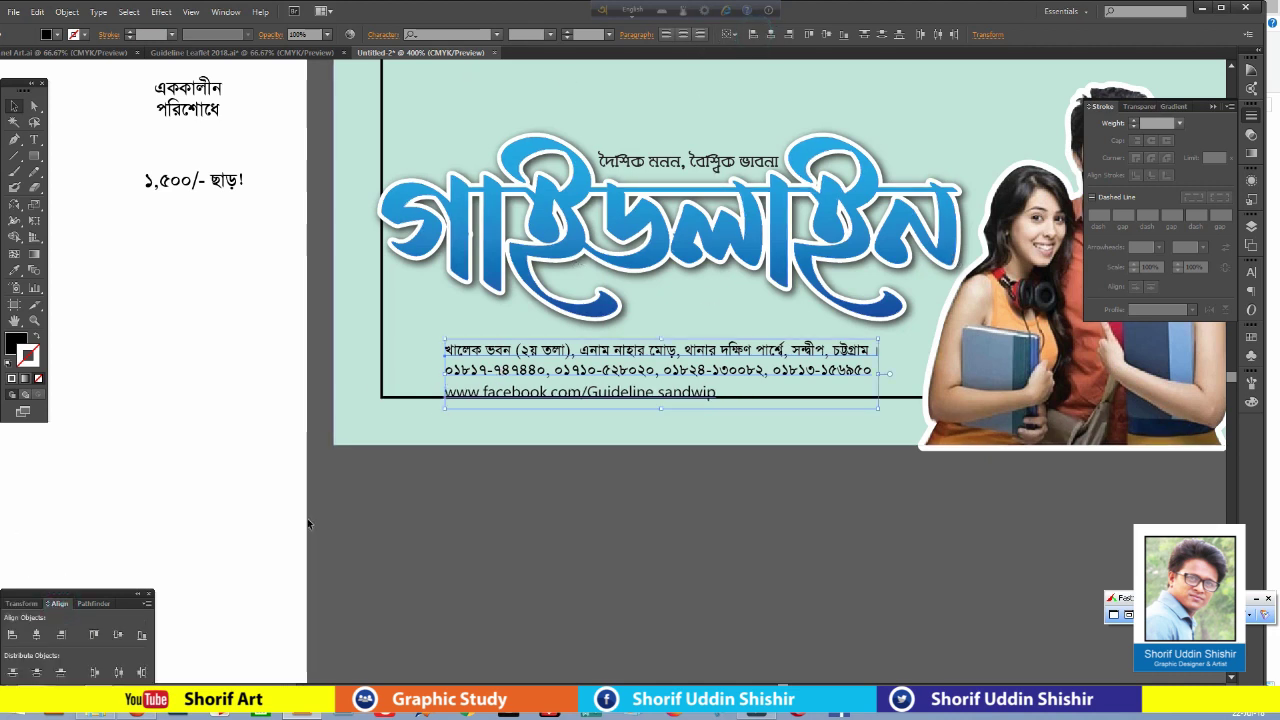
{"action": "left_click", "coordinate": [660, 530]}
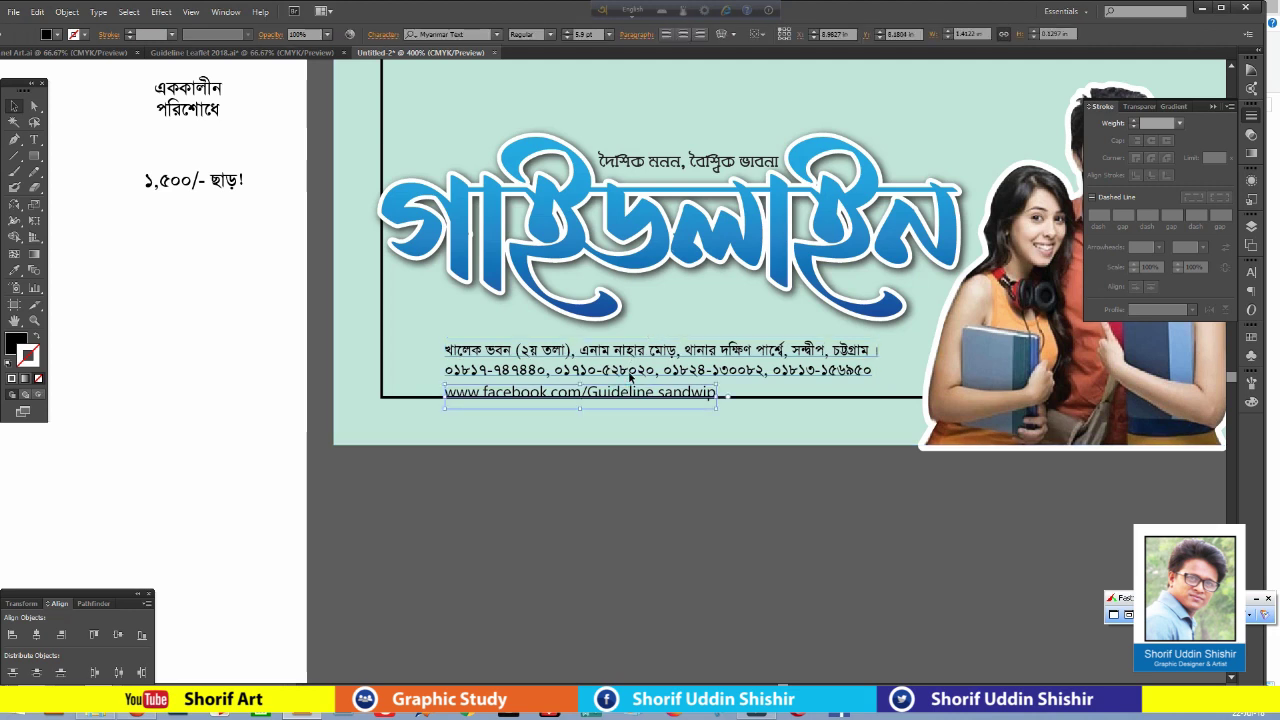
{"action": "double_click", "coordinate": [614, 372]}
{"action": "triple_click", "coordinate": [614, 372]}
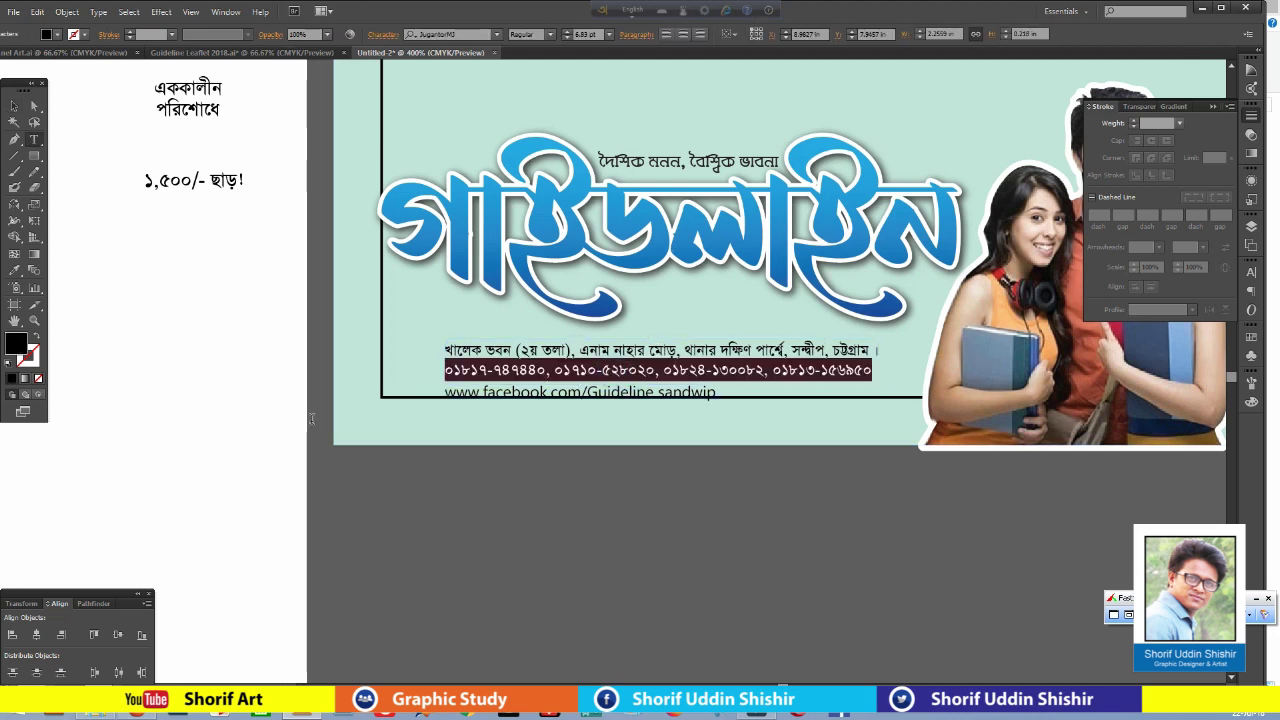
{"action": "left_click", "coordinate": [14, 270]}
{"action": "left_click", "coordinate": [506, 394]}
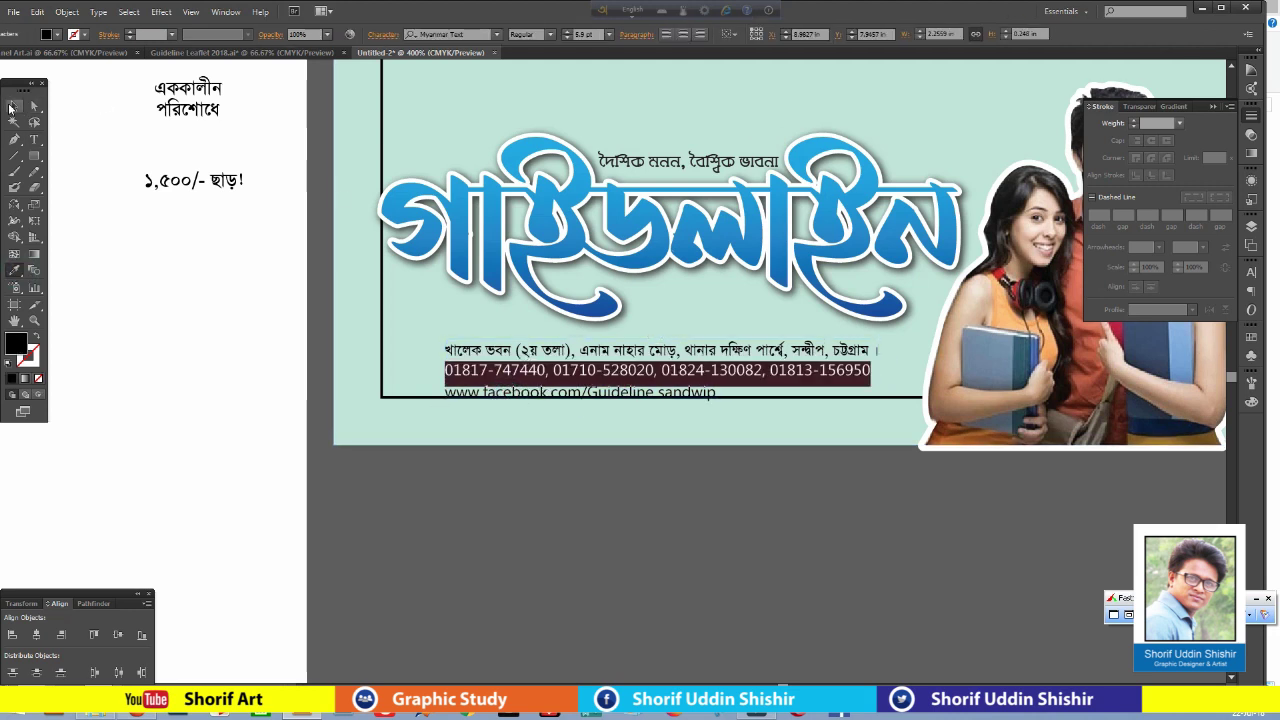
{"action": "left_click", "coordinate": [12, 106]}
Nudge the facebook line and contact block into place, then select pin and phone icons in Icon.ai.
{"action": "left_click", "coordinate": [600, 390]}
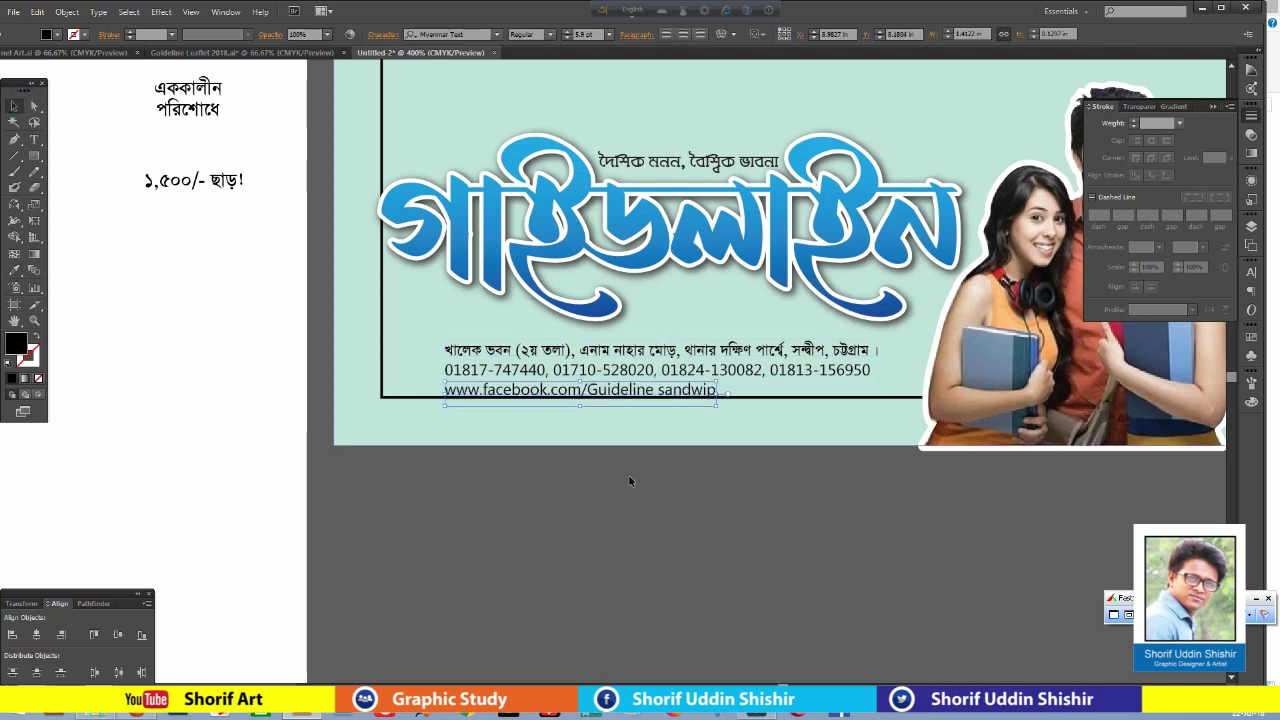
{"action": "key", "text": "Up"}
{"action": "left_click", "coordinate": [628, 481]}
{"action": "left_click", "coordinate": [607, 372]}
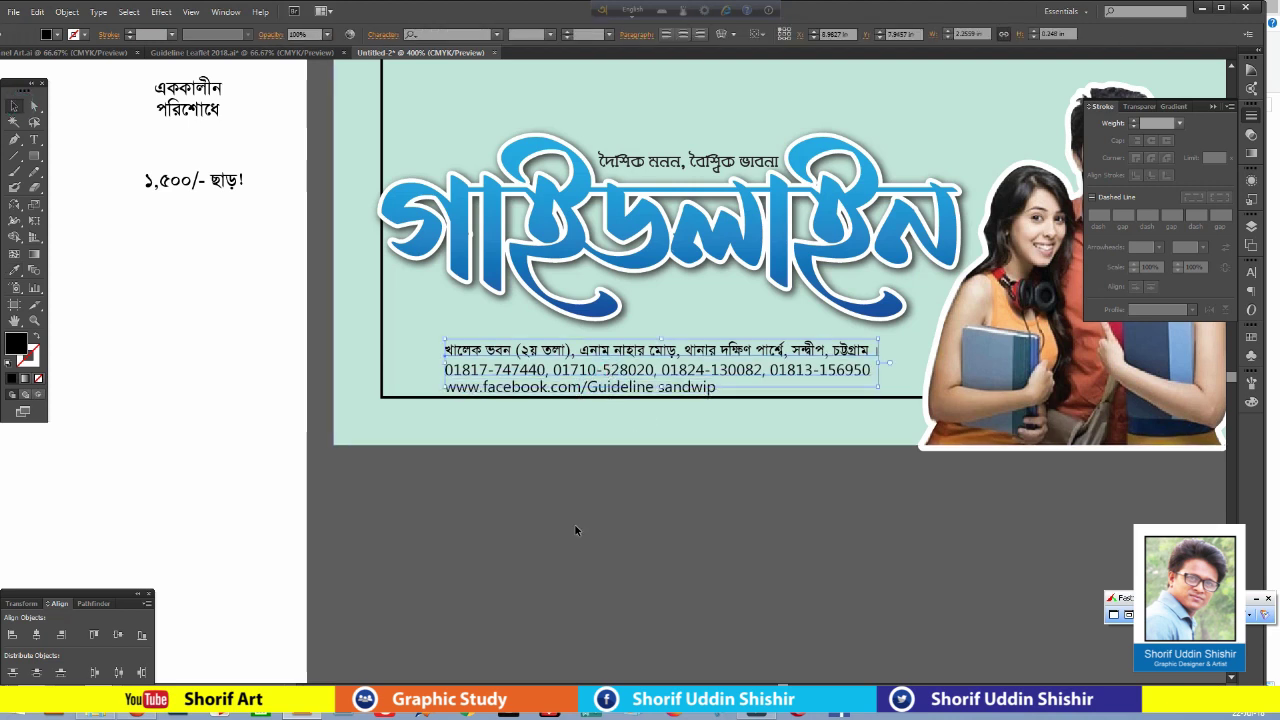
{"action": "left_click", "coordinate": [571, 388], "text": "shift"}
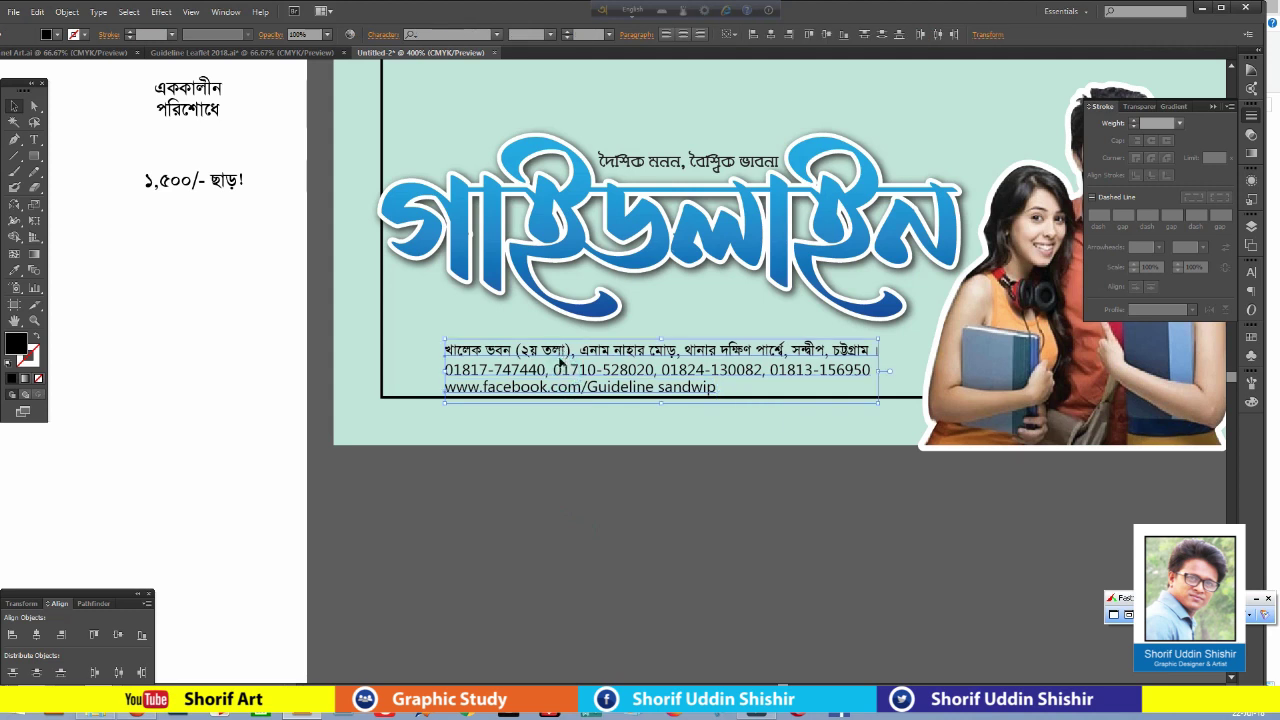
{"action": "key", "text": "Left"}
{"action": "key", "text": "Left"}
{"action": "key", "text": "Left"}
{"action": "key", "text": "Left"}
{"action": "key", "text": "Left"}
{"action": "key", "text": "Left"}
{"action": "key", "text": "Up"}
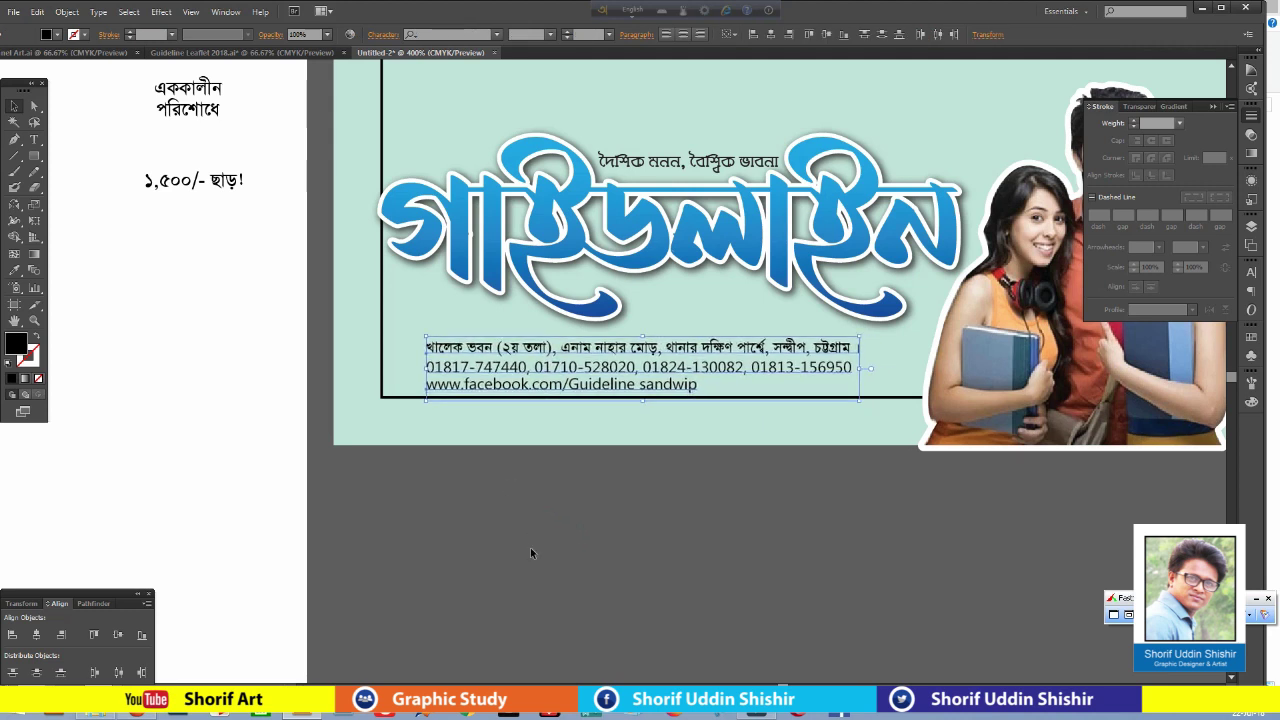
{"action": "left_click", "coordinate": [534, 550]}
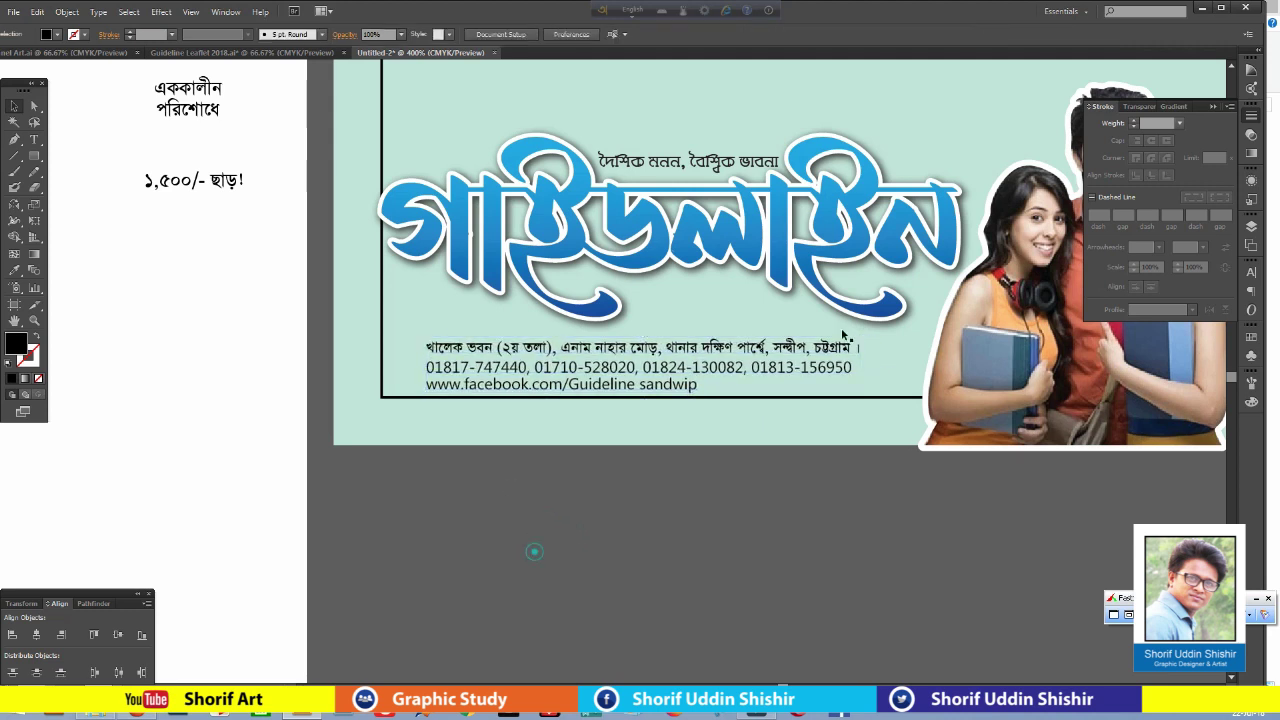
{"action": "left_click", "coordinate": [1206, 9]}
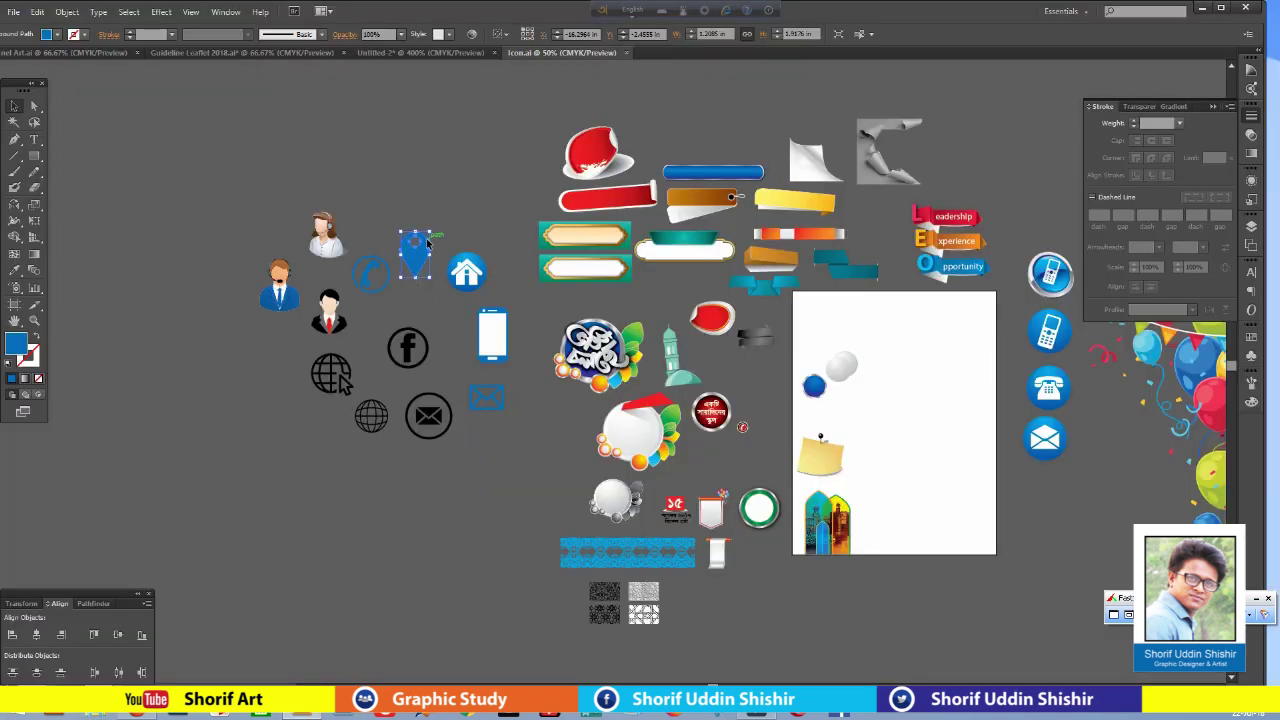
{"action": "left_click_drag", "start_coordinate": [420, 305], "coordinate": [360, 280]}
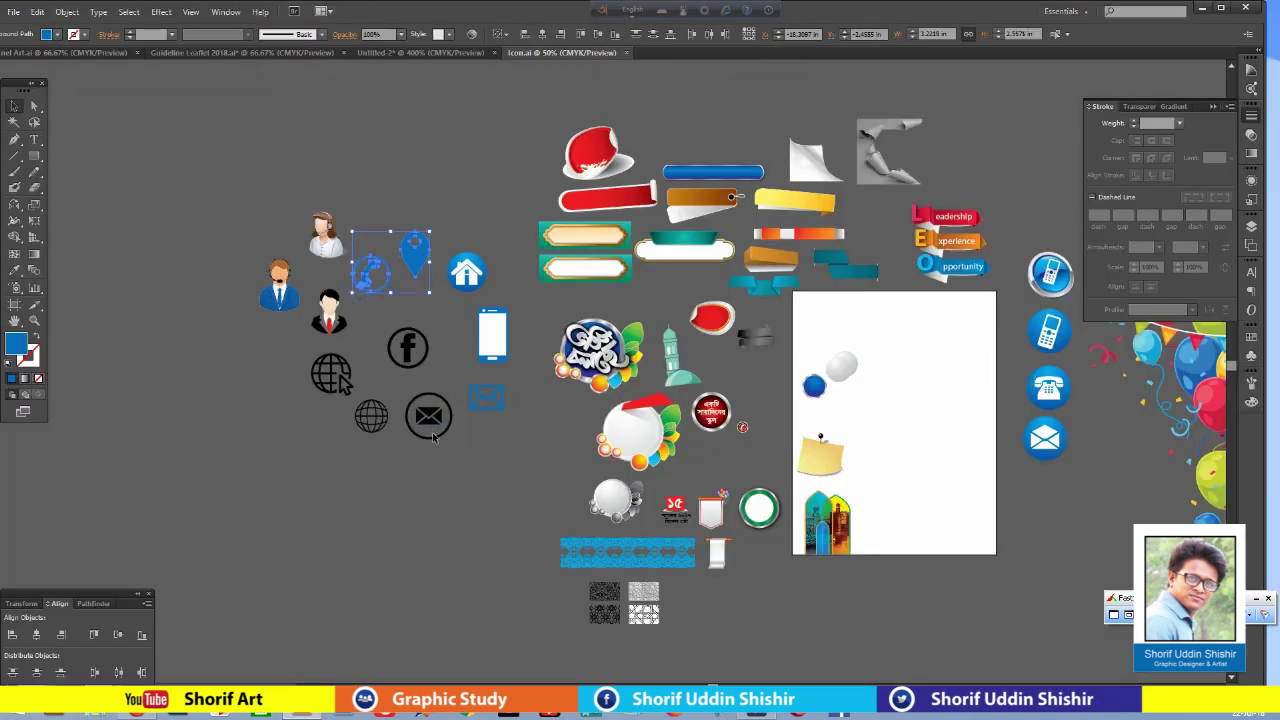
Bring the location, phone and Facebook icons into the leaflet and shrink them.
{"action": "left_click", "coordinate": [415, 350], "text": "shift"}
{"action": "left_click_drag", "start_coordinate": [412, 350], "coordinate": [458, 60]}
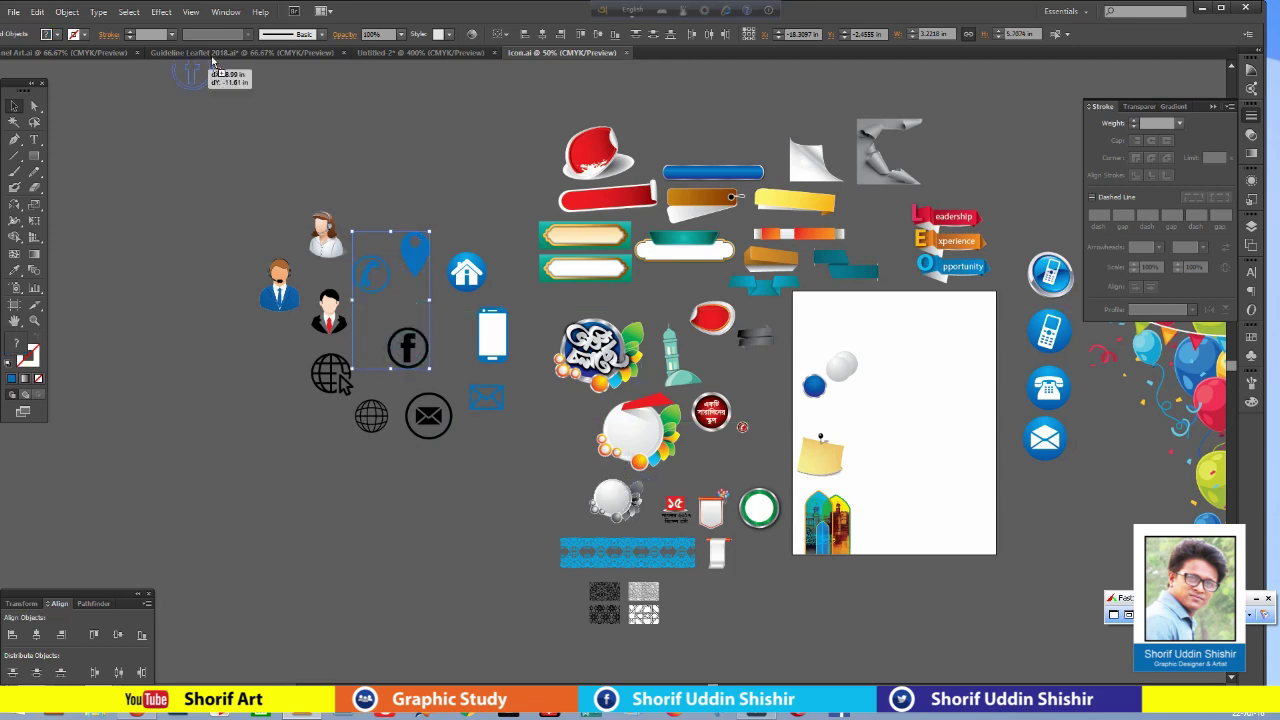
{"action": "left_click_drag", "start_coordinate": [212, 62], "coordinate": [420, 78]}
{"action": "left_click_drag", "start_coordinate": [523, 566], "coordinate": [607, 525]}
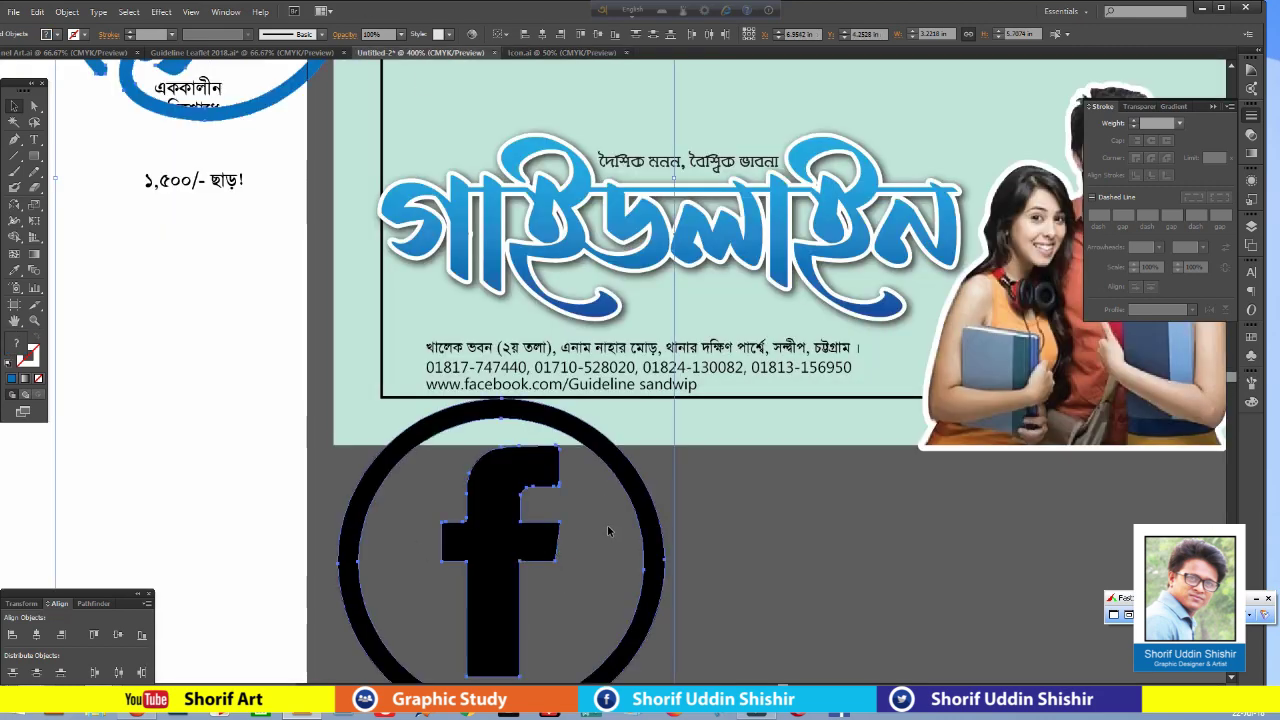
{"action": "key", "text": "ctrl+minus"}
{"action": "key", "text": "ctrl+minus"}
{"action": "key", "text": "ctrl+minus"}
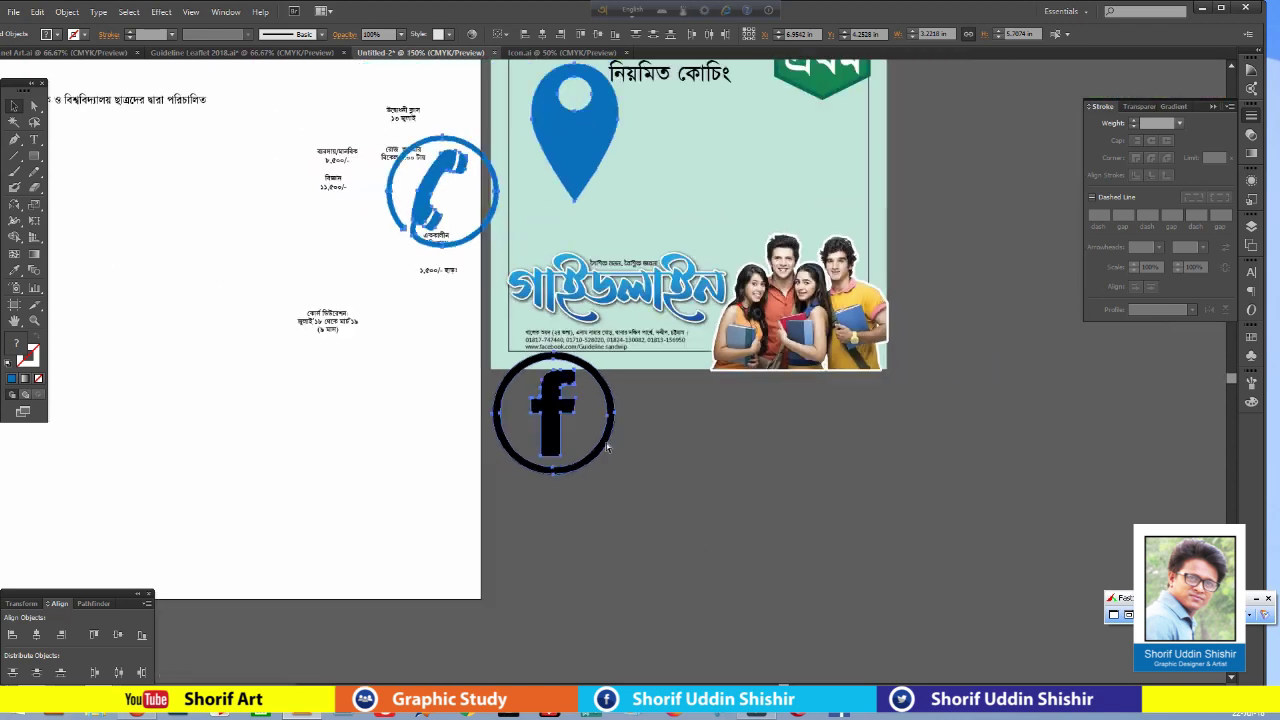
{"action": "key", "text": "ctrl+minus"}
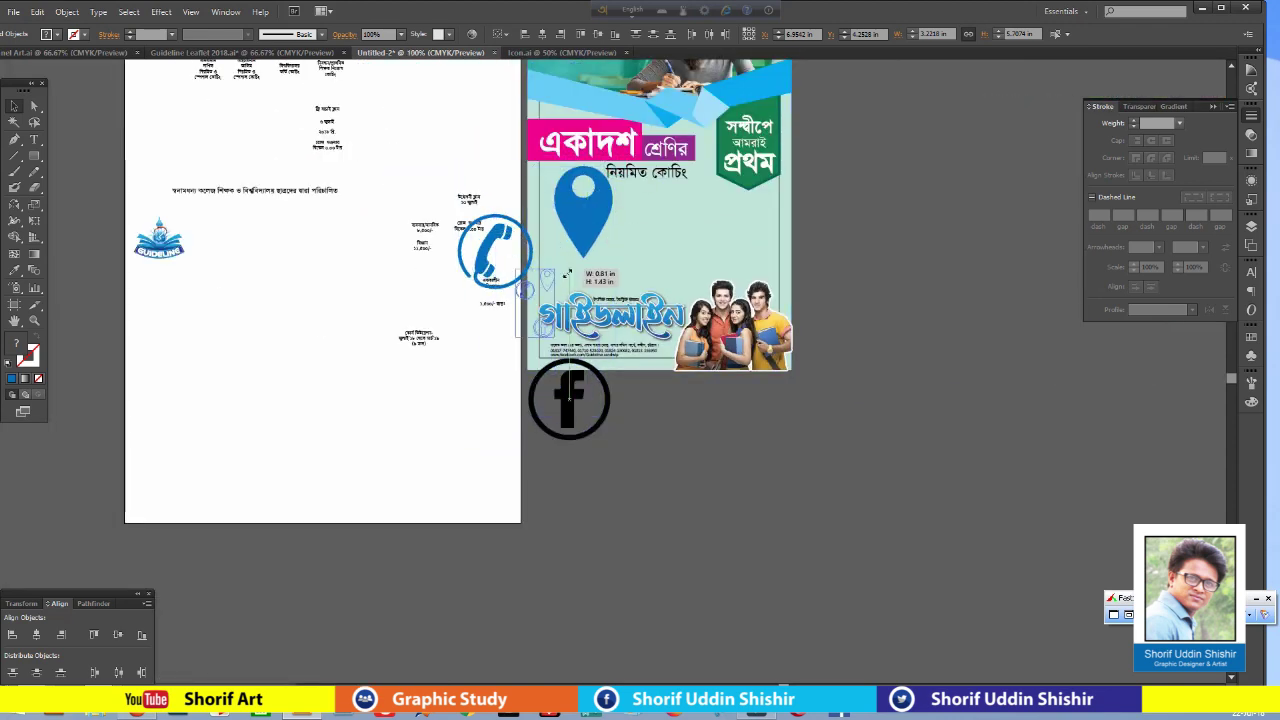
{"action": "left_click_drag", "start_coordinate": [614, 440], "coordinate": [573, 392]}
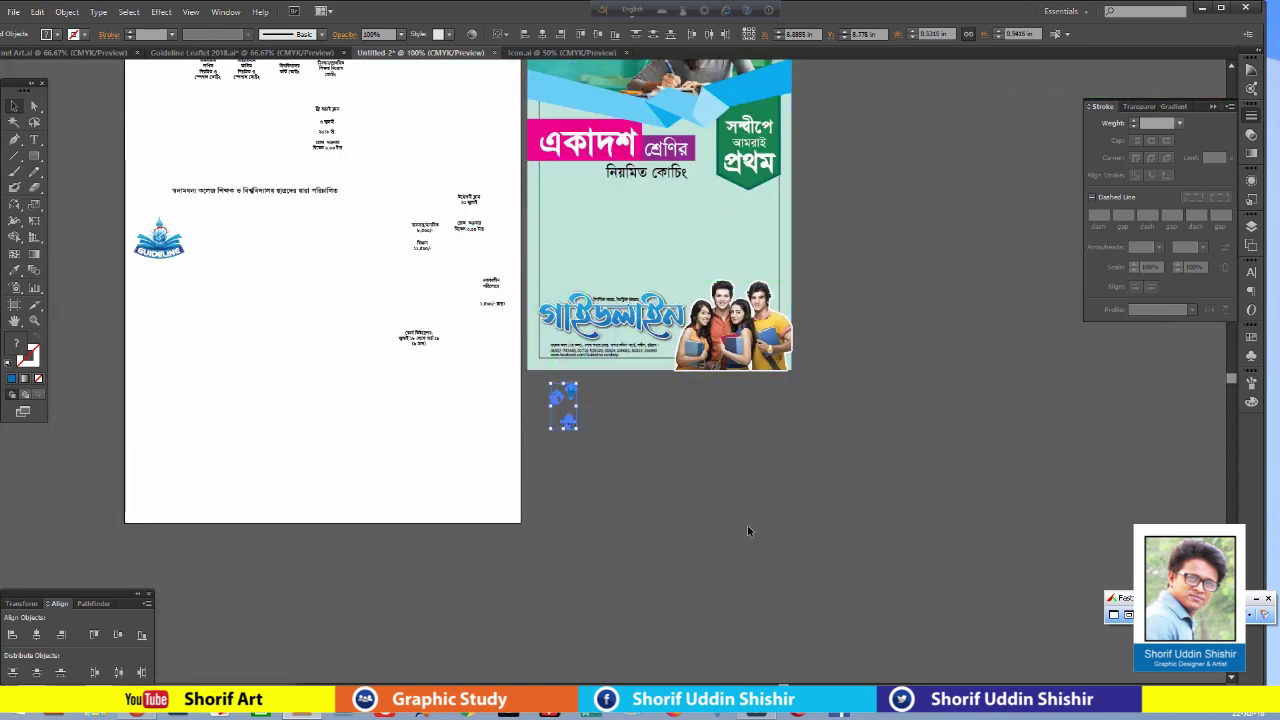
{"action": "key", "text": "ctrl+plus"}
{"action": "key", "text": "ctrl+plus"}
{"action": "key", "text": "ctrl+plus"}
{"action": "key", "text": "ctrl+plus"}
{"action": "key", "text": "ctrl+plus"}
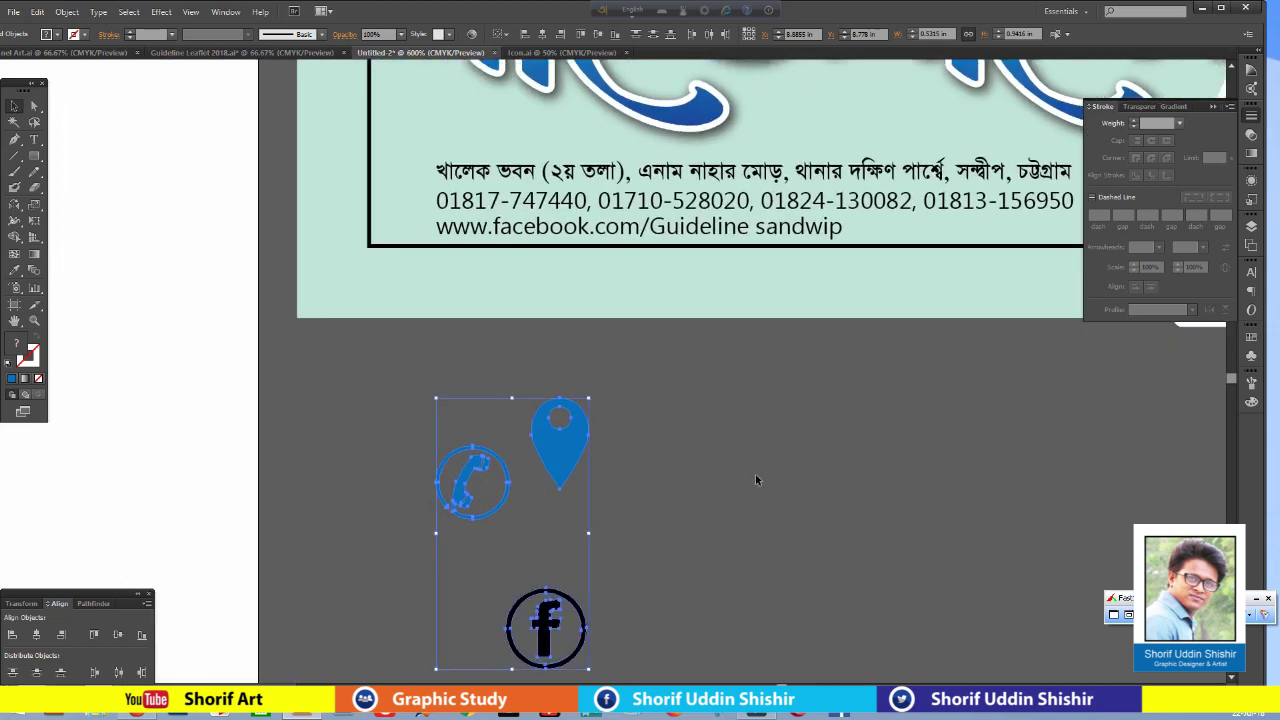
Stack the pin, phone and Facebook icons in a vertical column beside the contact lines.
{"action": "left_click", "coordinate": [757, 478]}
{"action": "mouse_move", "coordinate": [548, 458]}
{"action": "left_mouse_down"}
{"action": "mouse_move", "coordinate": [366, 428]}
{"action": "mouse_move", "coordinate": [382, 455]}
{"action": "left_mouse_up"}
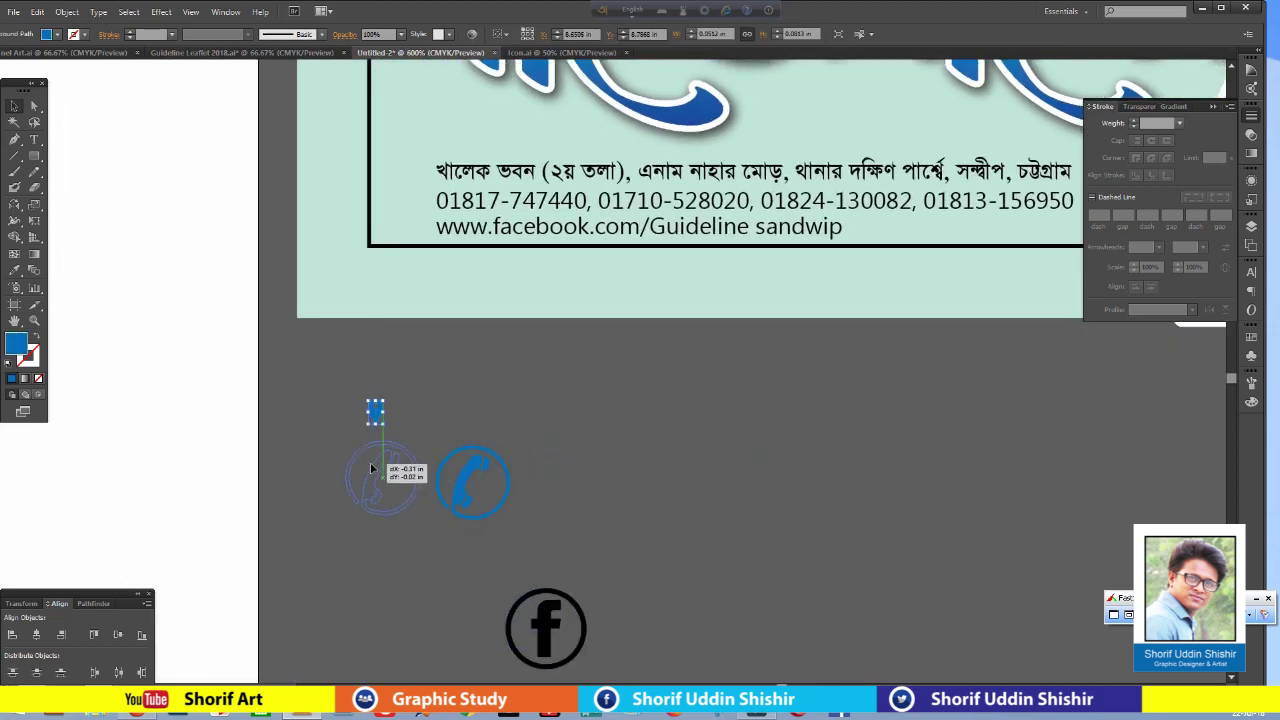
{"action": "mouse_move", "coordinate": [422, 494]}
{"action": "left_mouse_down"}
{"action": "mouse_move", "coordinate": [375, 466]}
{"action": "mouse_move", "coordinate": [397, 510]}
{"action": "mouse_move", "coordinate": [377, 456]}
{"action": "mouse_move", "coordinate": [384, 465]}
{"action": "left_mouse_up"}
{"action": "mouse_move", "coordinate": [540, 643]}
{"action": "left_mouse_down"}
{"action": "mouse_move", "coordinate": [363, 543]}
{"action": "mouse_move", "coordinate": [383, 543]}
{"action": "mouse_move", "coordinate": [378, 495]}
{"action": "left_mouse_up"}
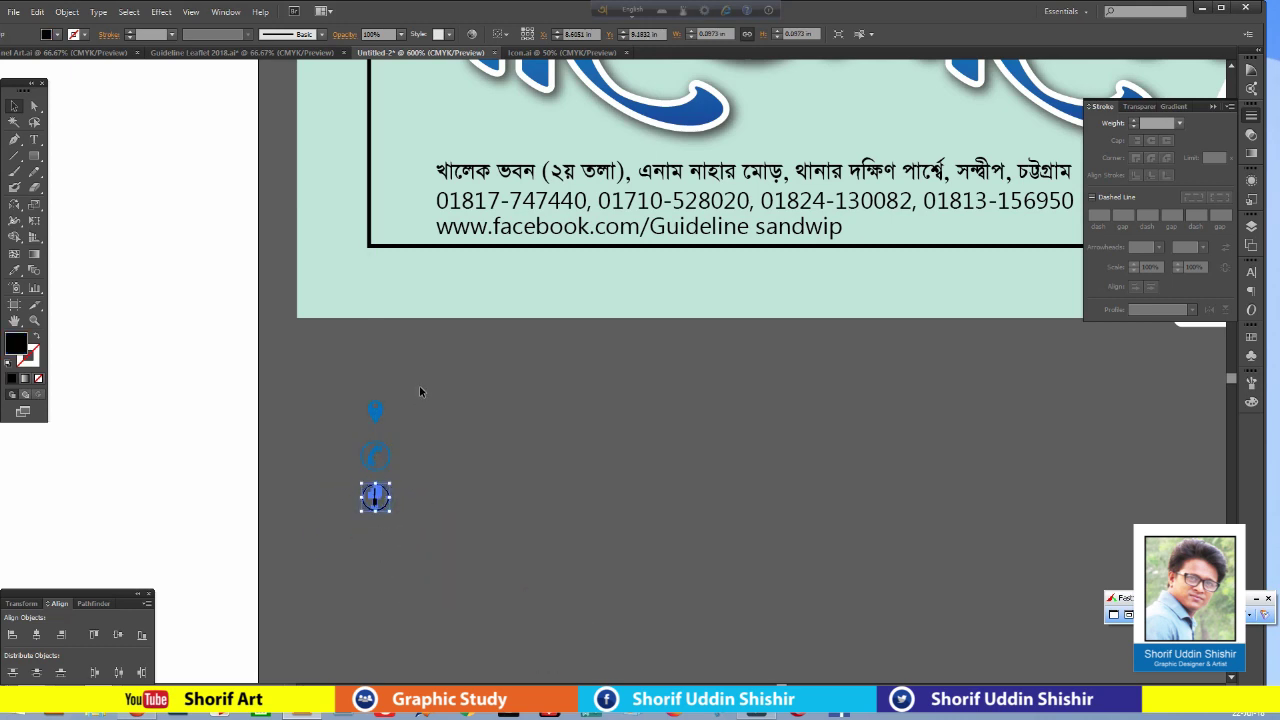
{"action": "left_click_drag", "start_coordinate": [419, 383], "coordinate": [323, 625]}
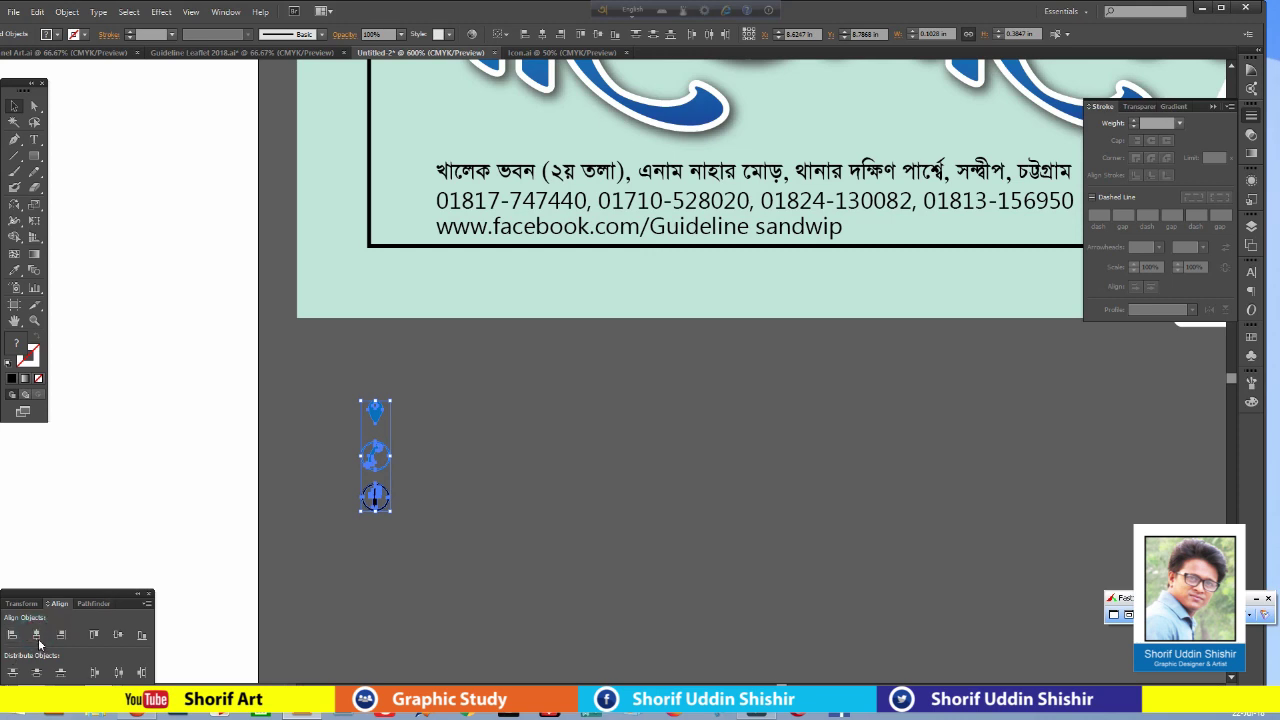
{"action": "left_click", "coordinate": [552, 476]}
{"action": "left_click", "coordinate": [394, 460]}
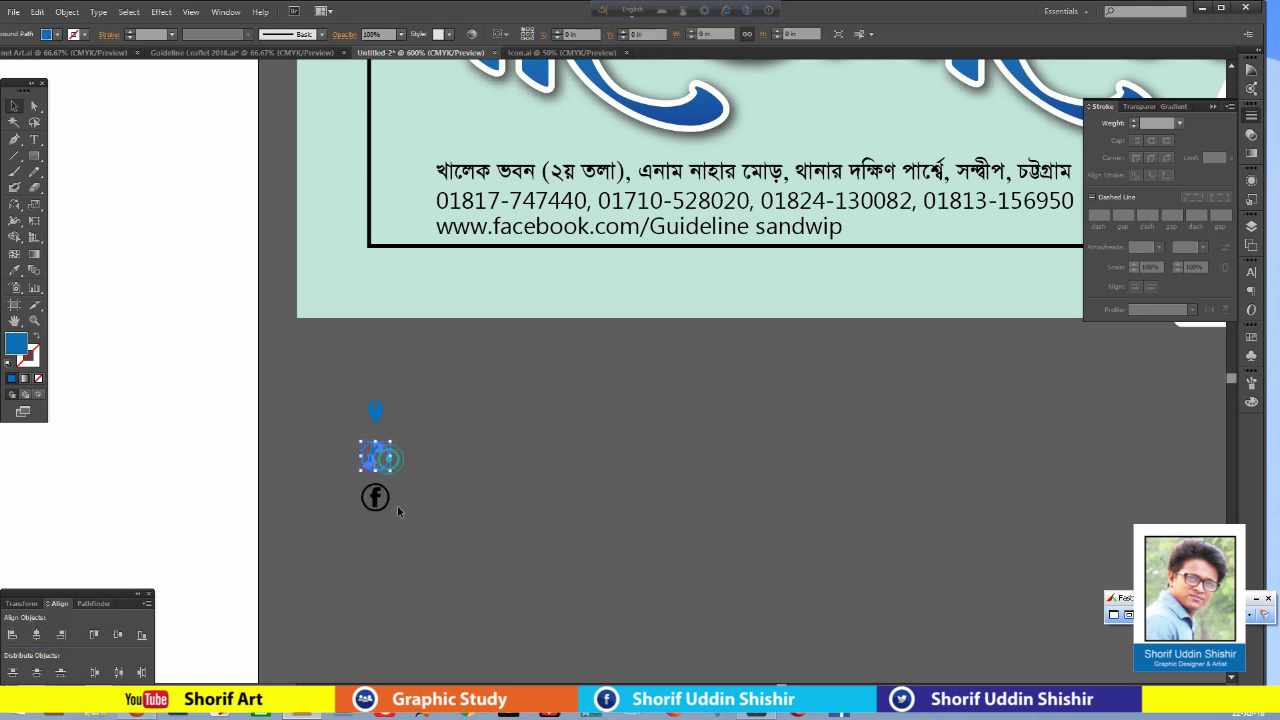
{"action": "left_click", "coordinate": [22, 606]}
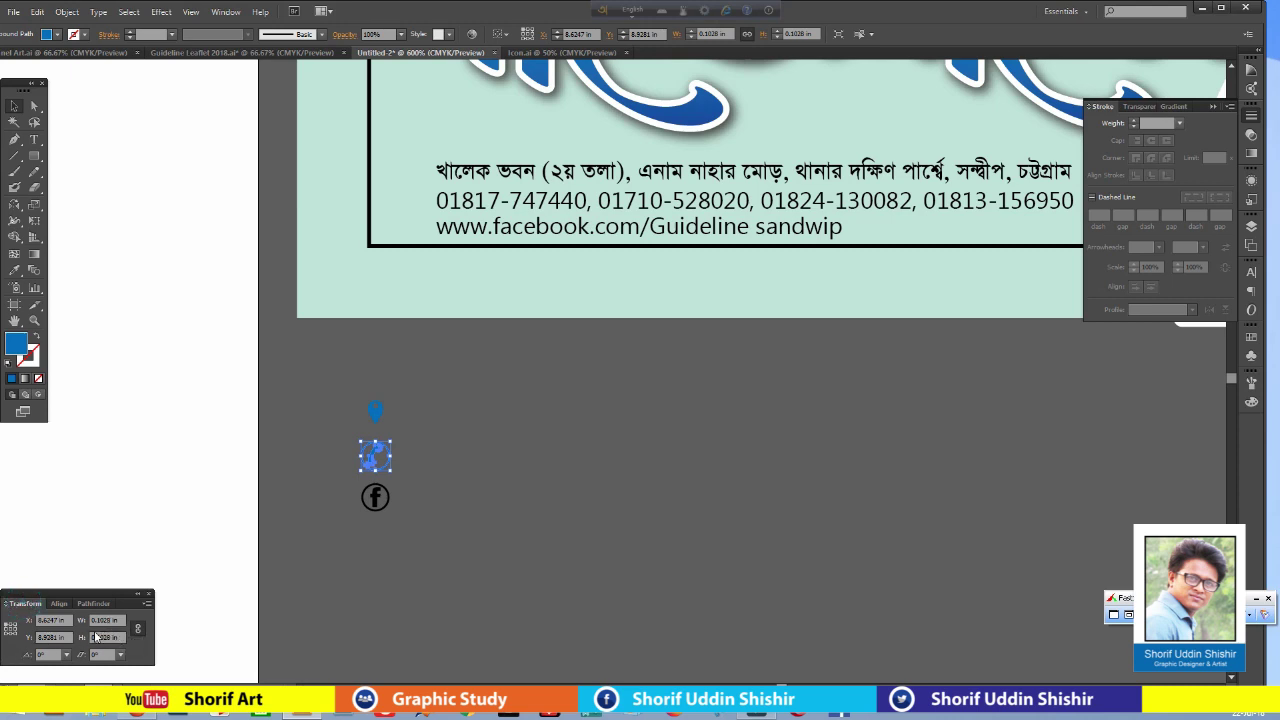
Select the location, phone and Facebook icons together and align them in a column.
{"action": "left_click", "coordinate": [392, 524]}
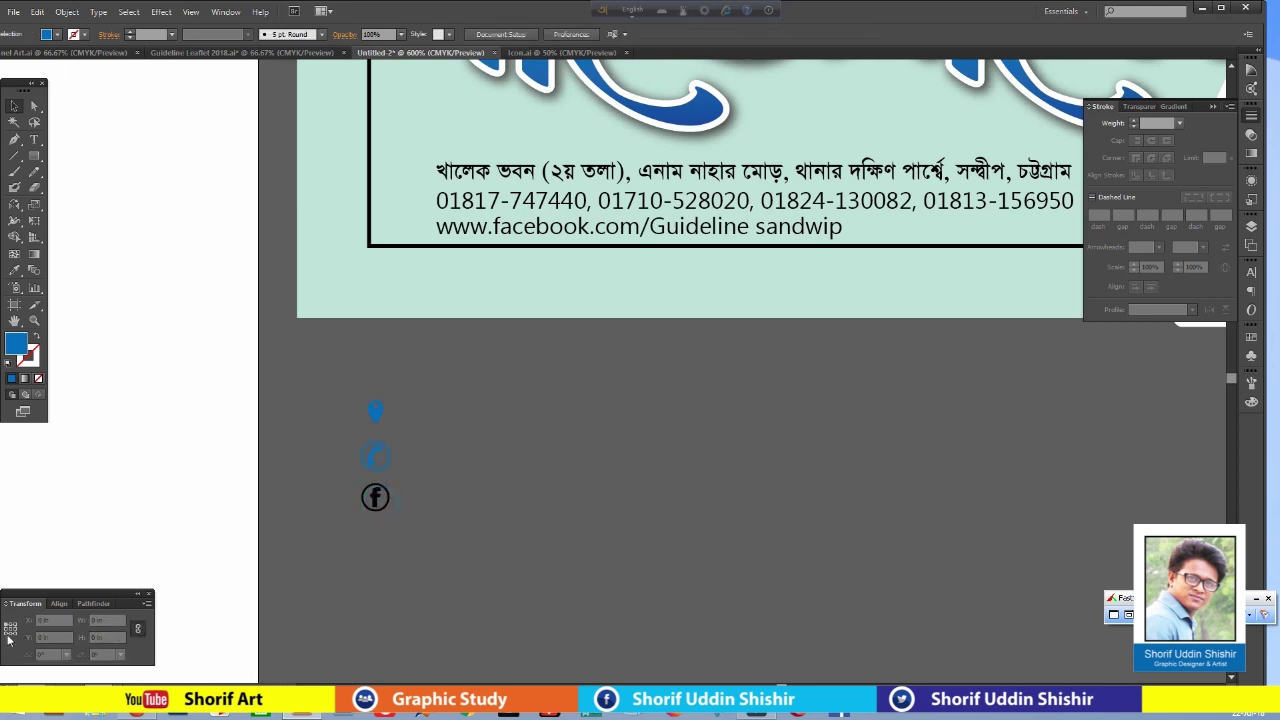
{"action": "left_click_drag", "start_coordinate": [372, 500], "coordinate": [374, 498]}
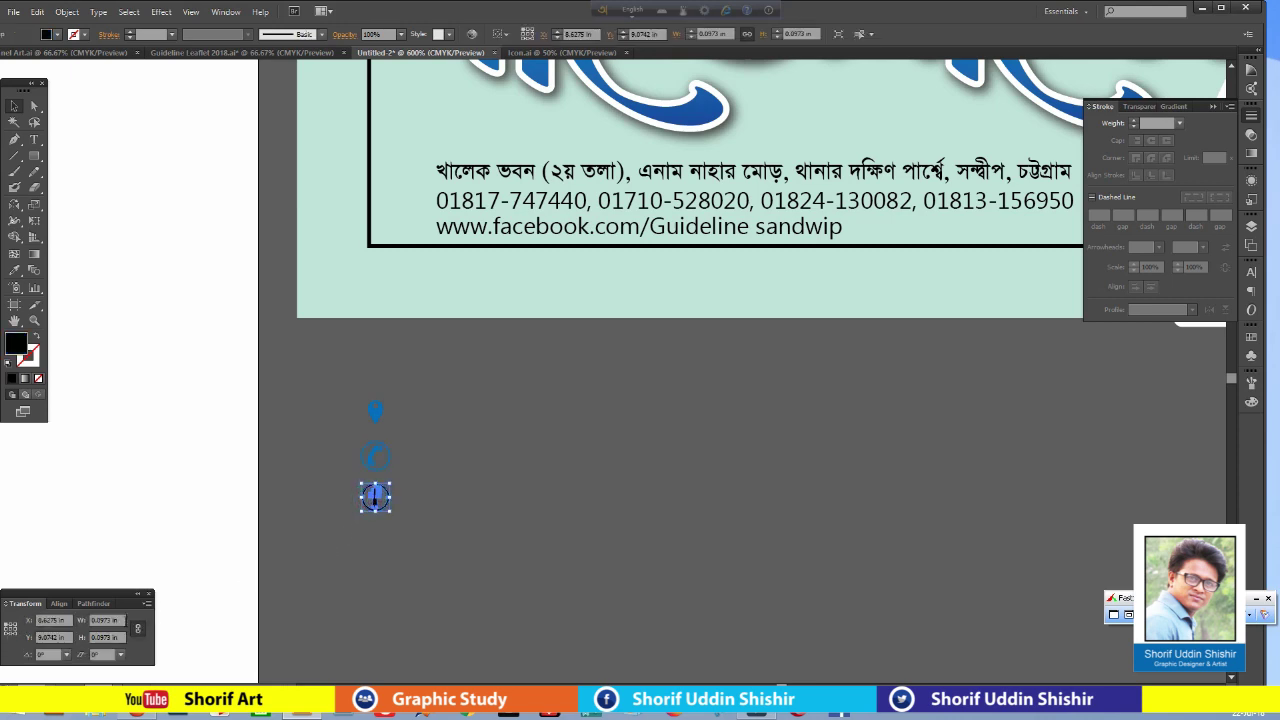
{"action": "type", "text": "028"}
{"action": "left_click_drag", "start_coordinate": [441, 388], "coordinate": [206, 593]}
{"action": "left_click", "coordinate": [56, 604]}
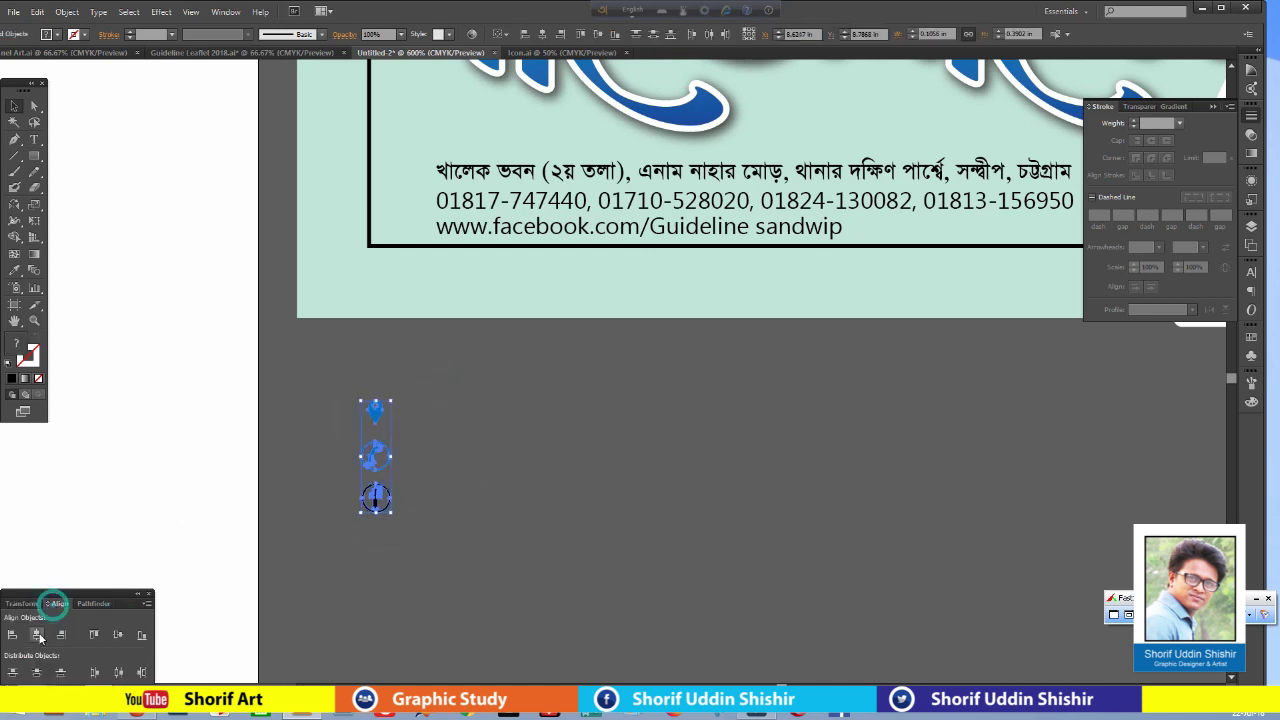
Move the aligned icons into the card beside the address and scale them down.
{"action": "left_click_drag", "start_coordinate": [453, 434], "coordinate": [321, 566]}
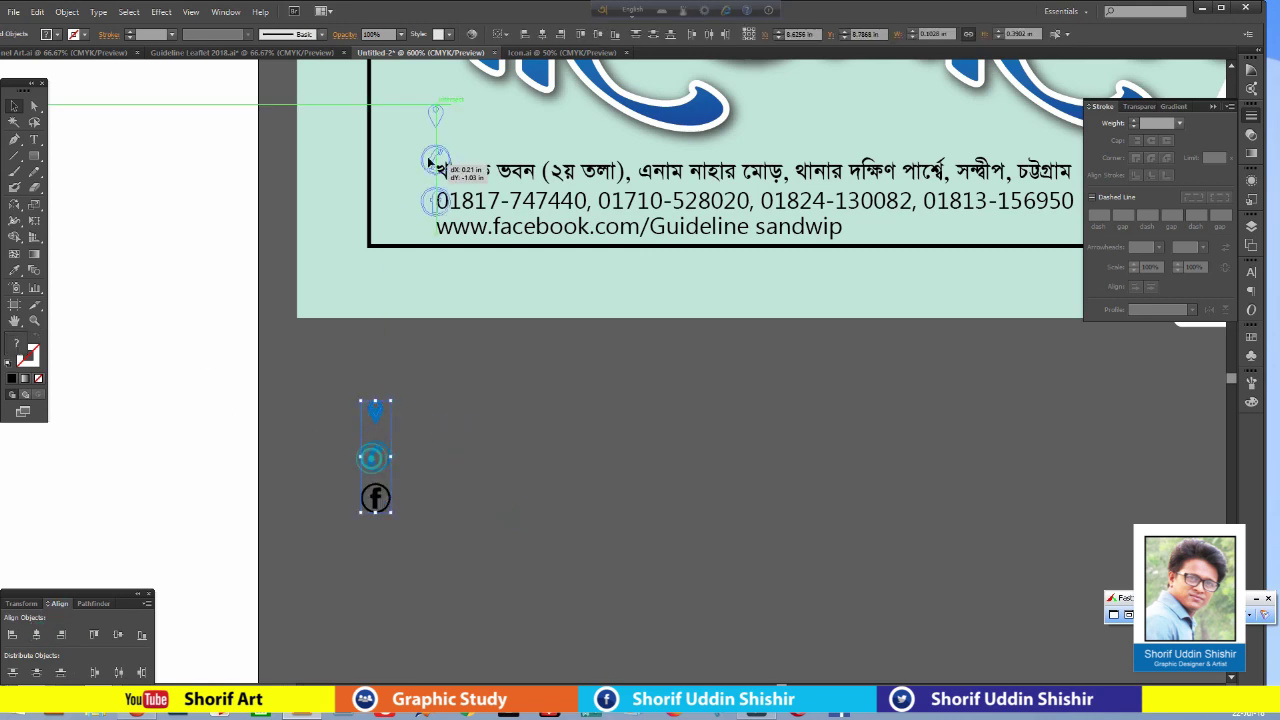
{"action": "left_click_drag", "start_coordinate": [369, 457], "coordinate": [407, 190]}
{"action": "left_click_drag", "start_coordinate": [430, 246], "coordinate": [426, 250]}
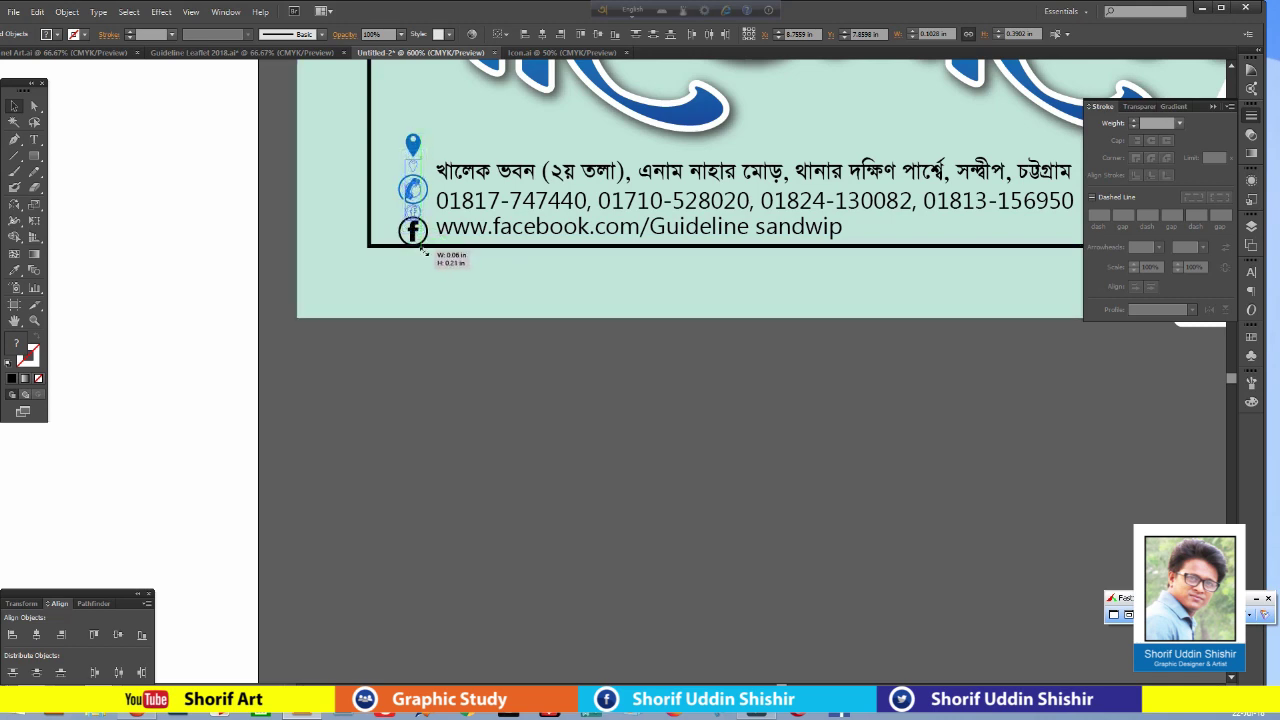
{"action": "left_click_drag", "start_coordinate": [413, 196], "coordinate": [418, 198]}
{"action": "left_click", "coordinate": [560, 408]}
Nudge the Facebook icon level with the web line and the location pin level with the address line.
{"action": "left_click_drag", "start_coordinate": [548, 390], "coordinate": [602, 485]}
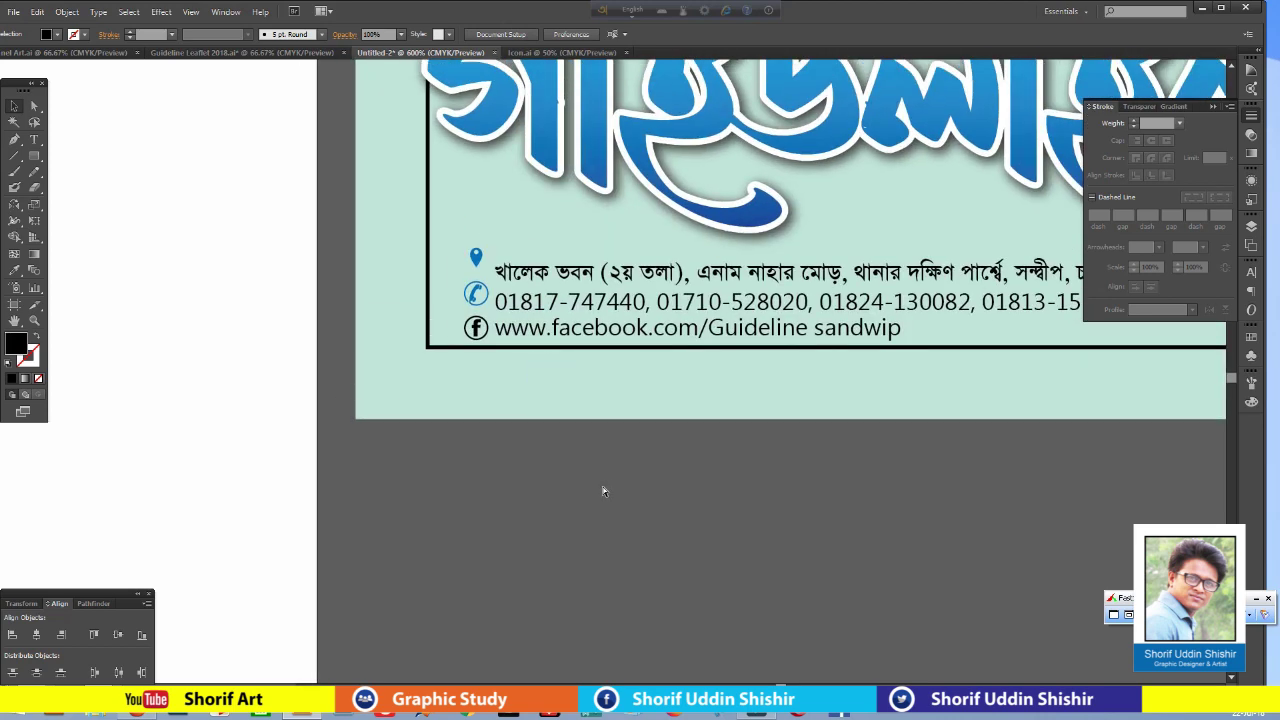
{"action": "key", "text": "ctrl+equal"}
{"action": "key", "text": "ctrl+equal"}
{"action": "left_click", "coordinate": [352, 210]}
{"action": "left_click", "coordinate": [352, 272]}
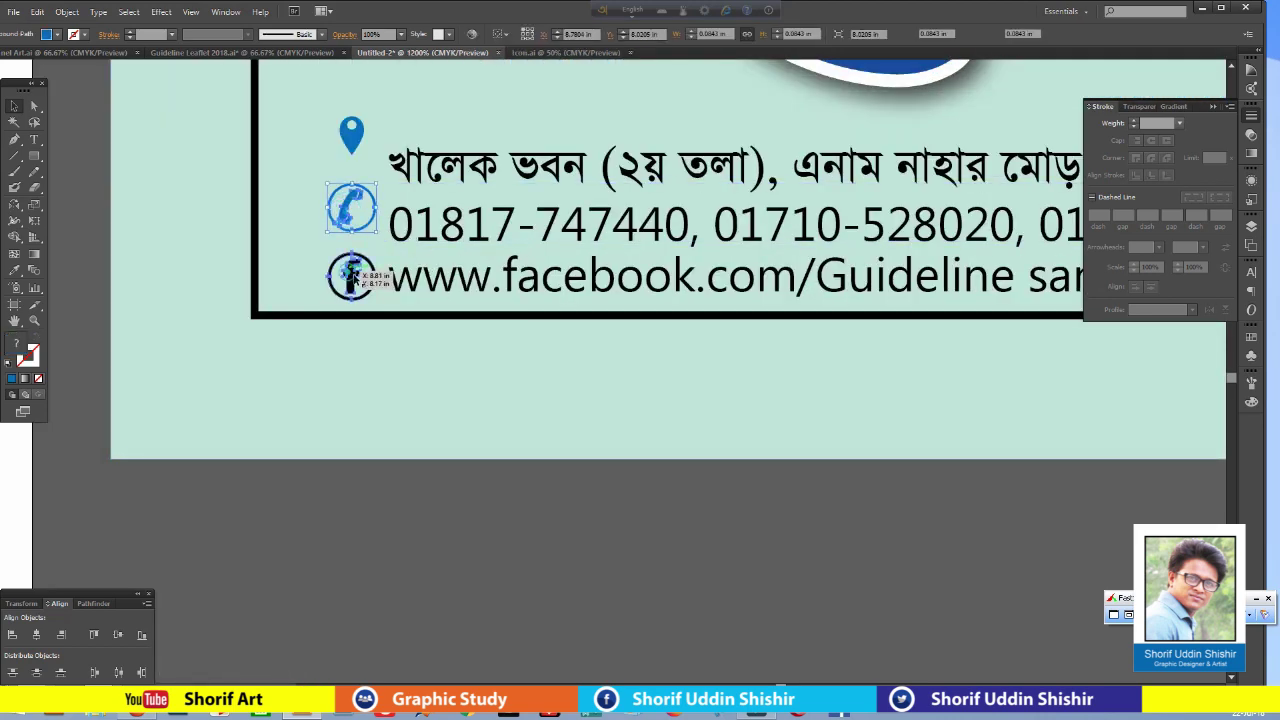
{"action": "left_click_drag", "start_coordinate": [346, 242], "coordinate": [372, 294]}
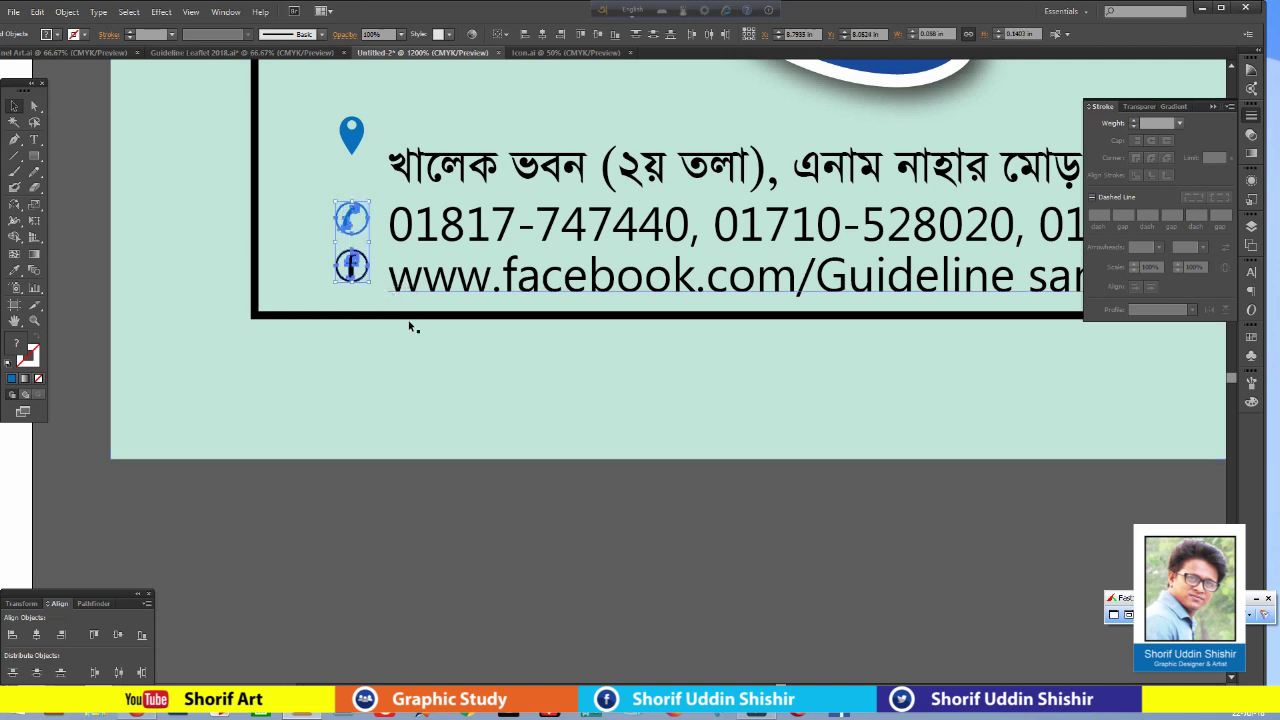
{"action": "left_click", "coordinate": [348, 222]}
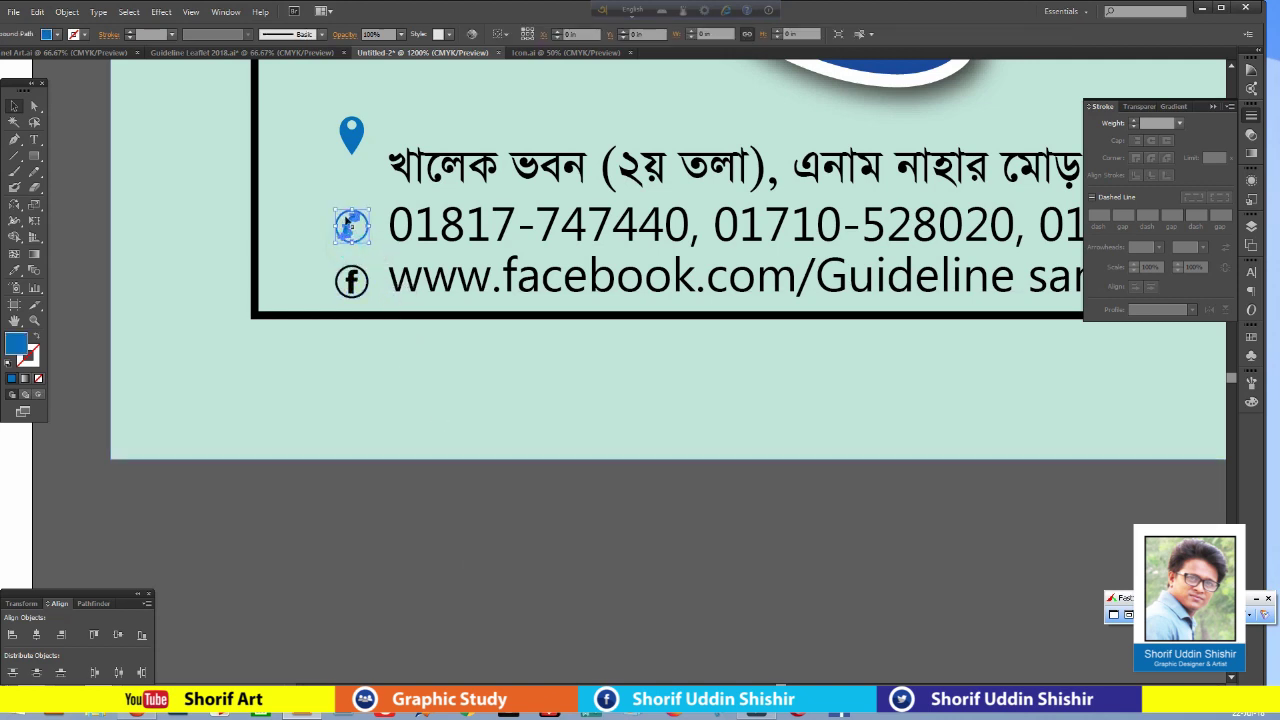
{"action": "left_click_drag", "start_coordinate": [351, 158], "coordinate": [352, 166]}
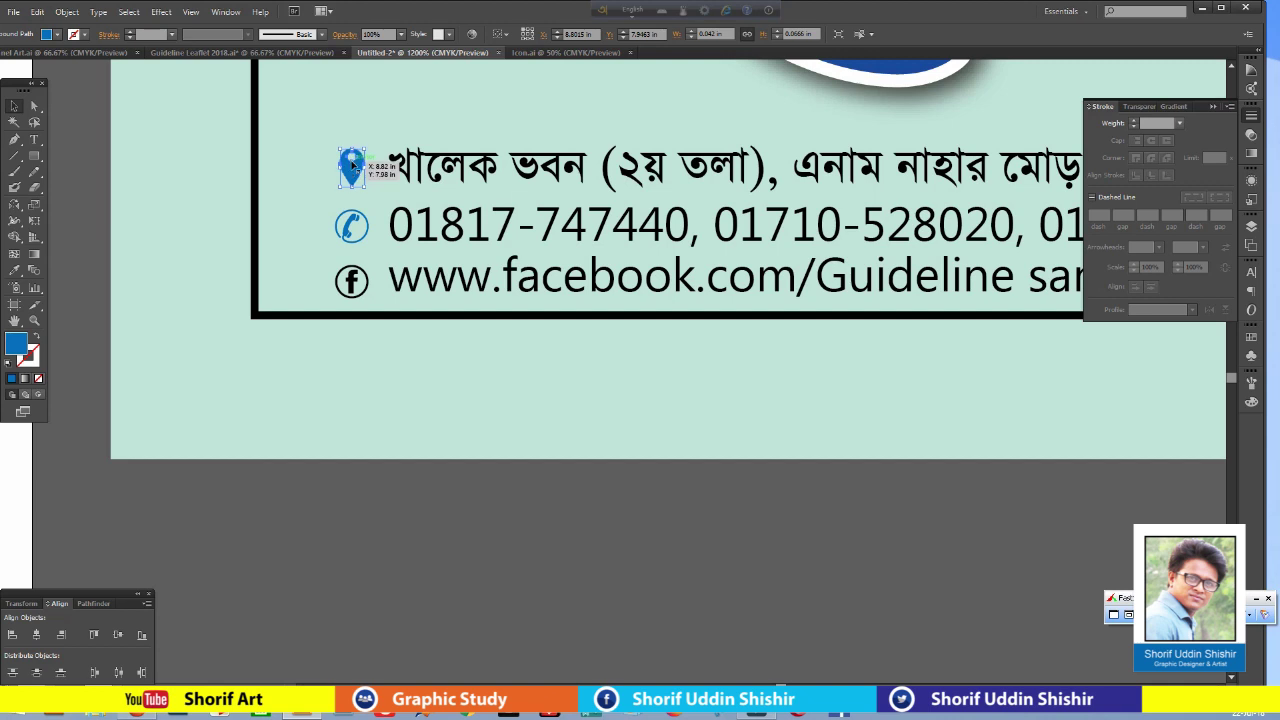
{"action": "left_click", "coordinate": [453, 606]}
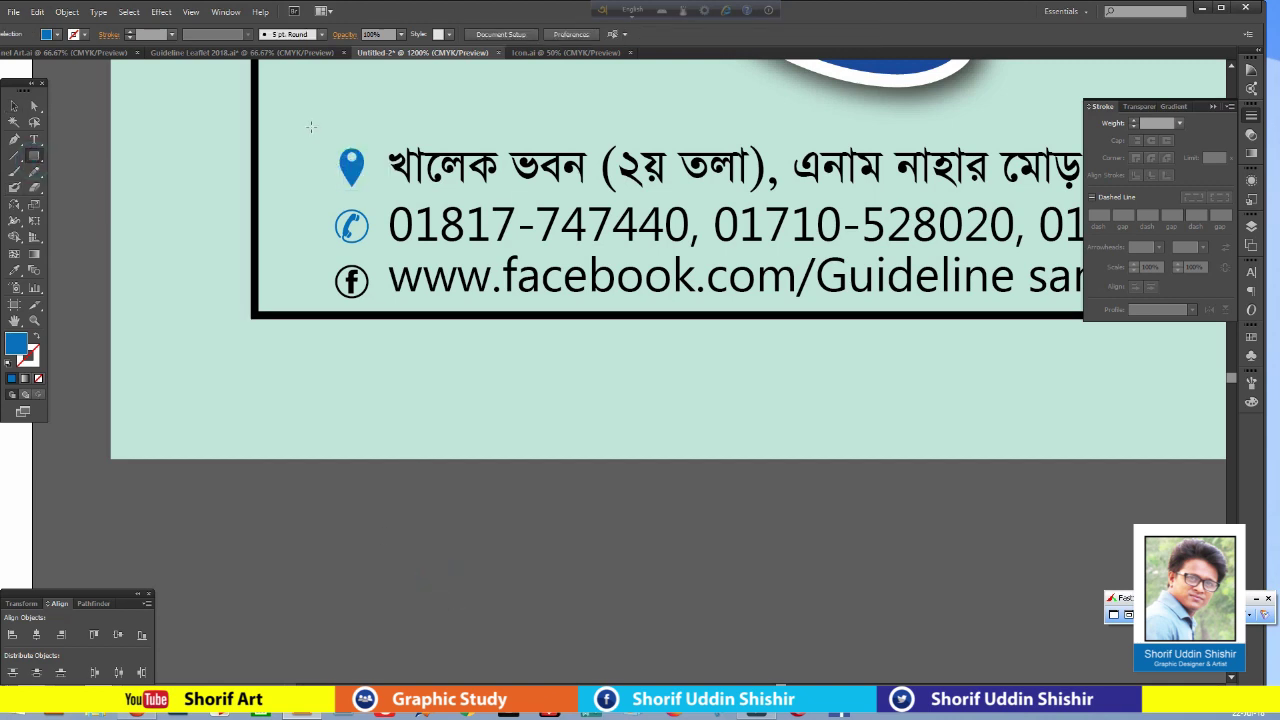
Draw a rectangle over the three icons and fill it dark blue.
{"action": "left_click_drag", "start_coordinate": [311, 126], "coordinate": [385, 321]}
{"action": "left_click", "coordinate": [17, 106]}
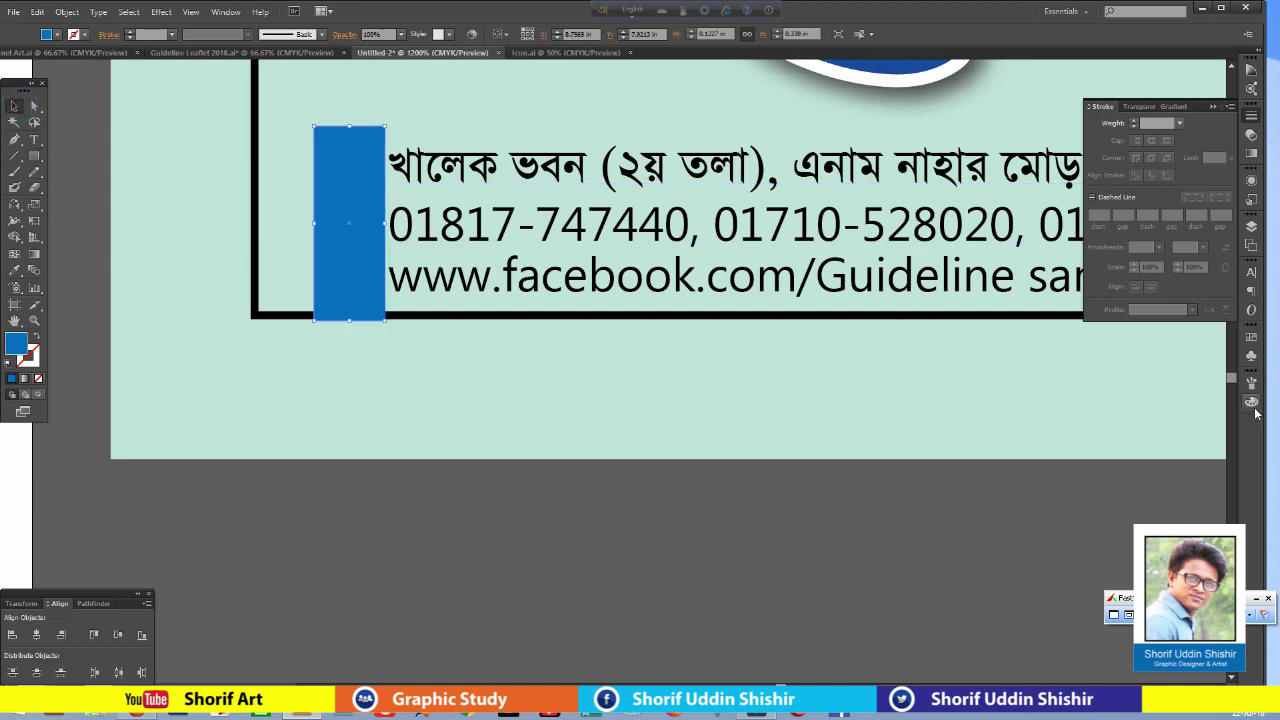
{"action": "double_click", "coordinate": [12, 345]}
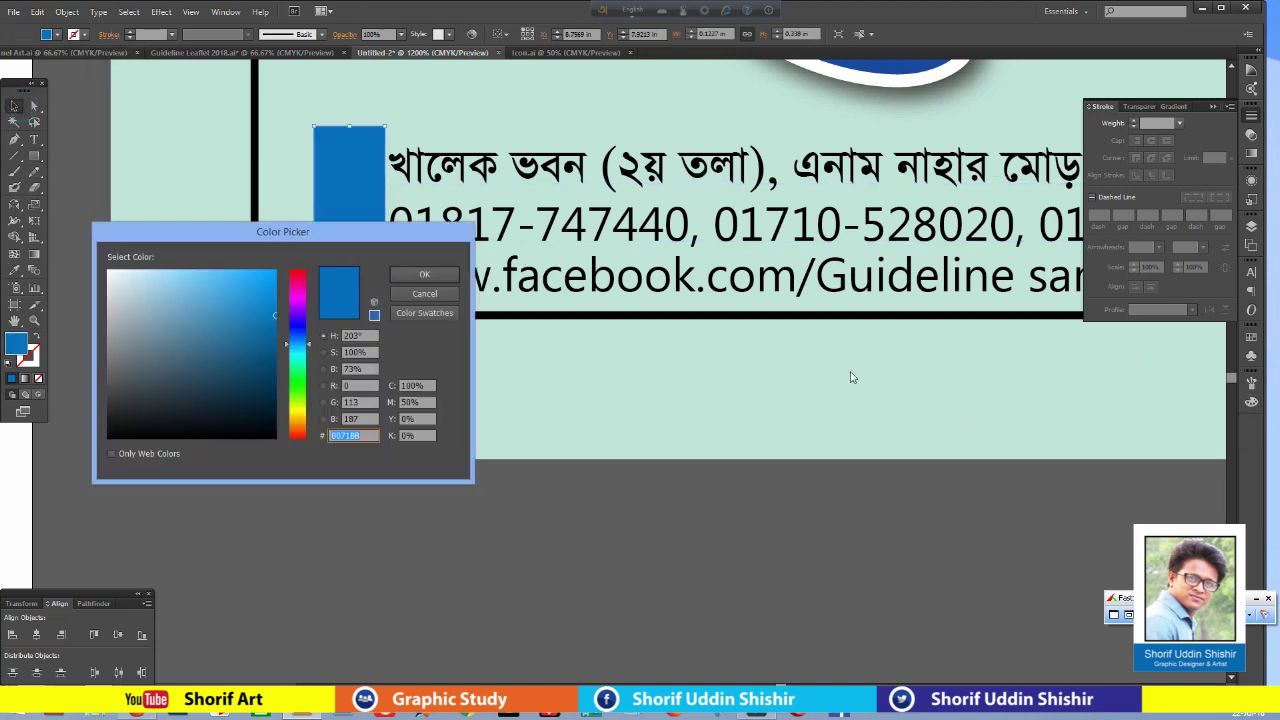
{"action": "left_click", "coordinate": [424, 274]}
{"action": "left_click", "coordinate": [225, 11]}
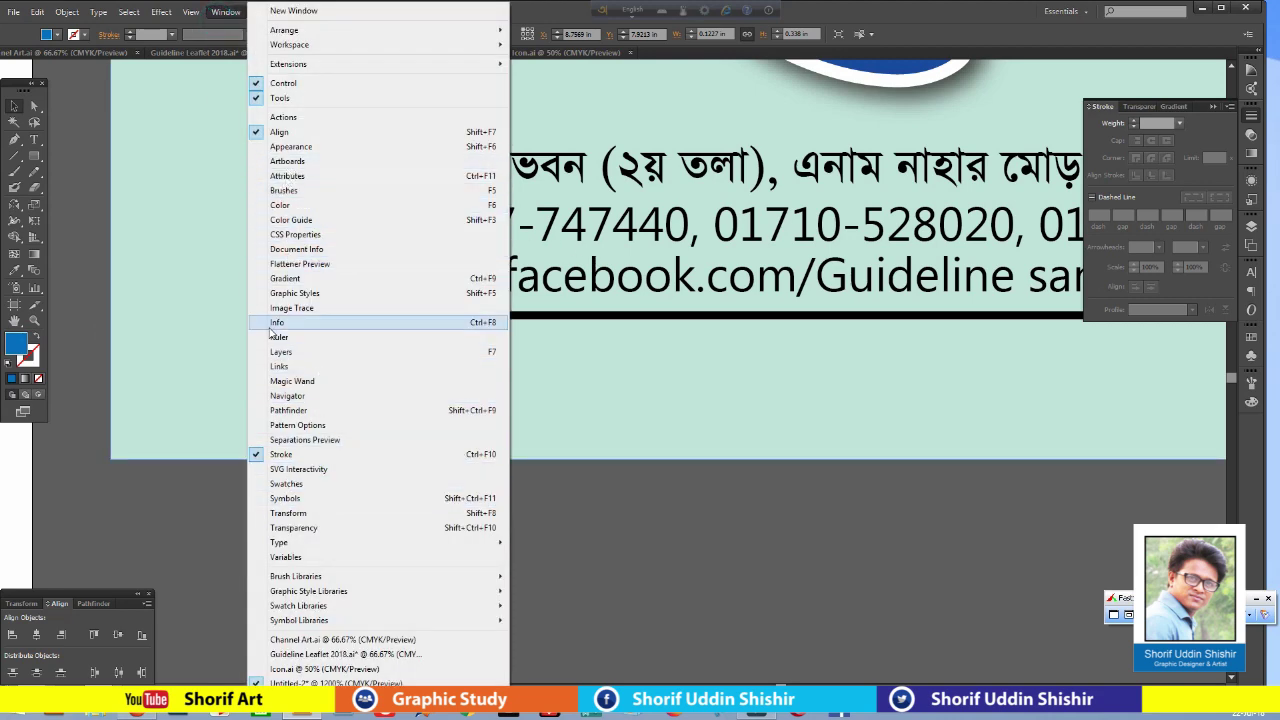
{"action": "left_click", "coordinate": [300, 205]}
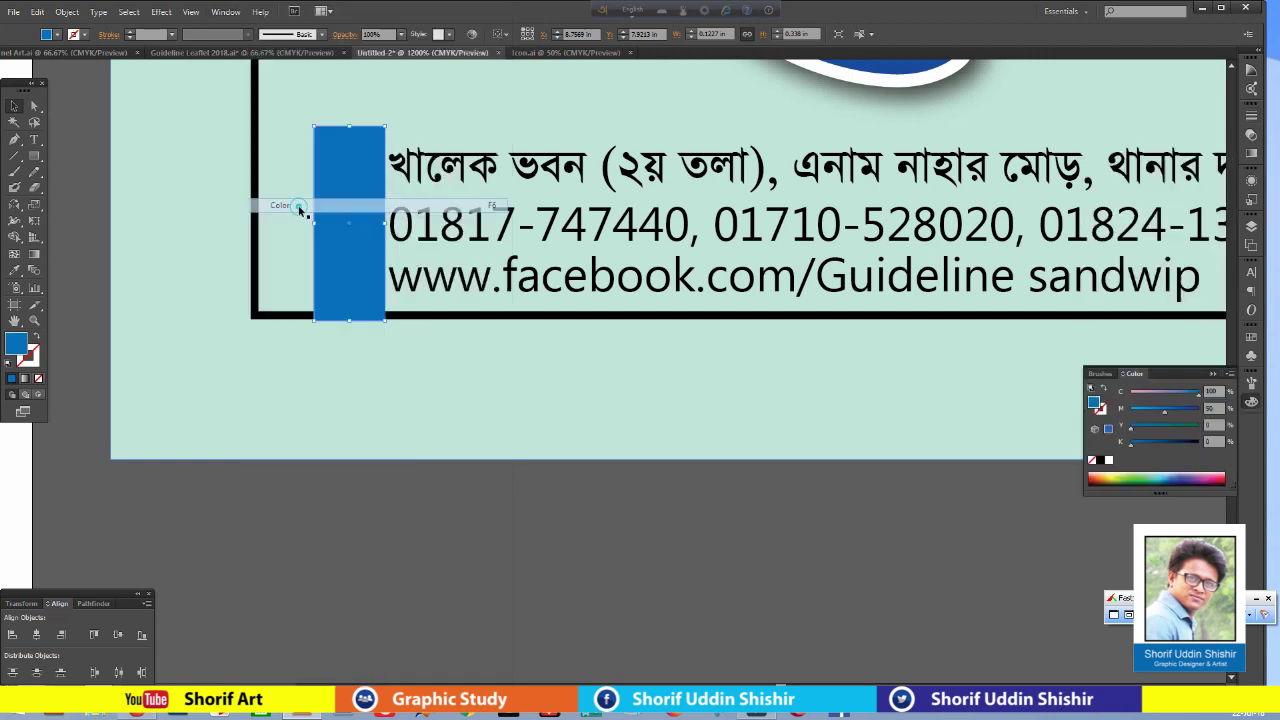
{"action": "left_click_drag", "start_coordinate": [1176, 416], "coordinate": [1198, 412]}
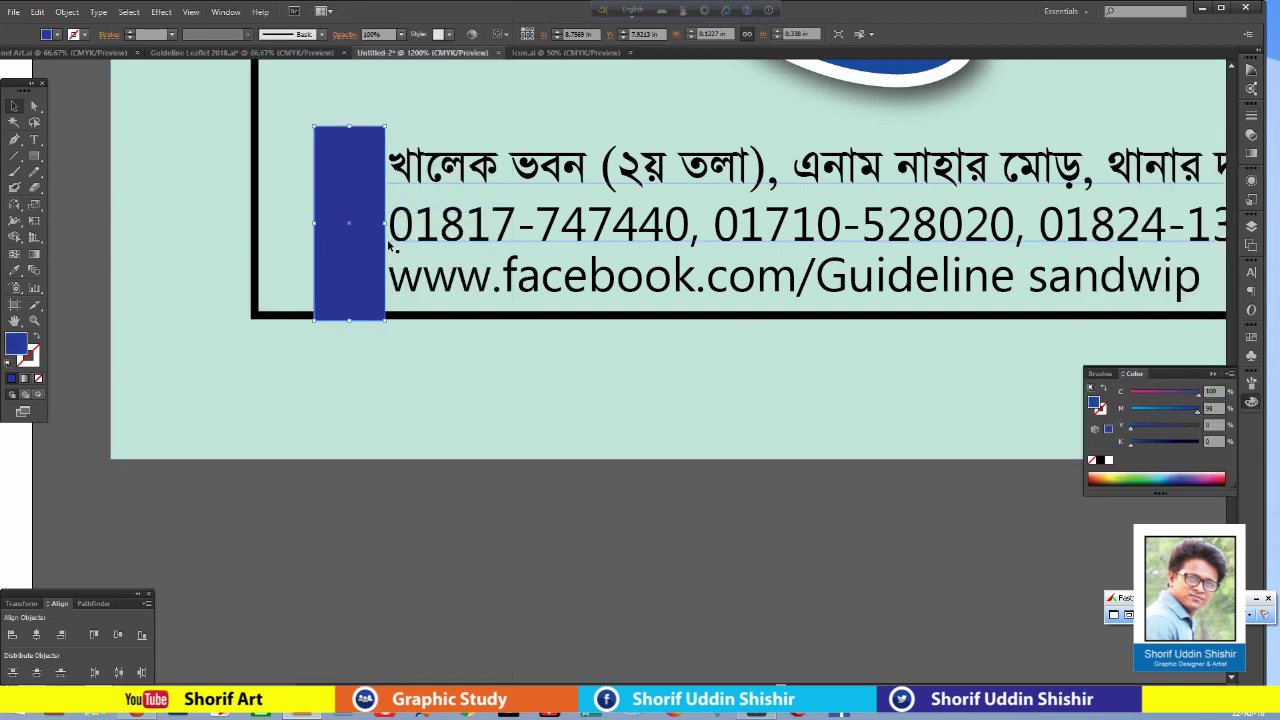
Keep the icons in front of the dark-blue strip and fill them white.
{"action": "key", "text": "Delete"}
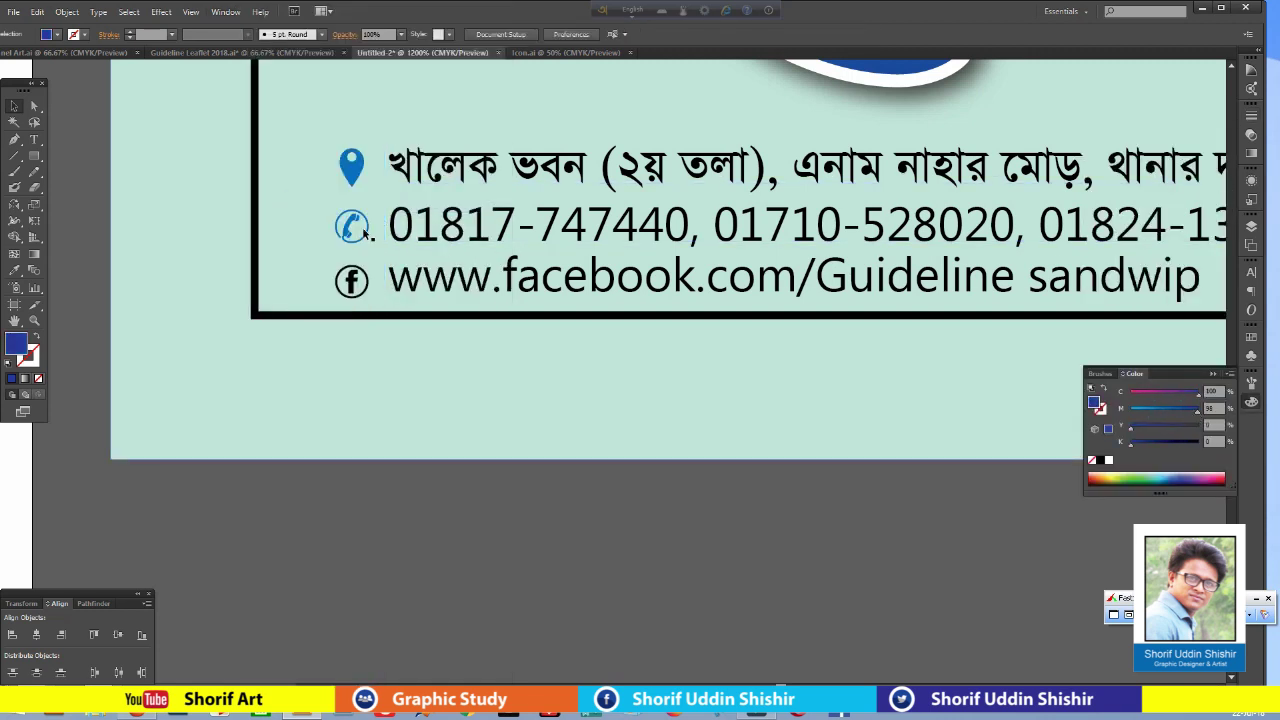
{"action": "left_click", "coordinate": [350, 226]}
{"action": "left_click", "coordinate": [351, 170], "text": "shift"}
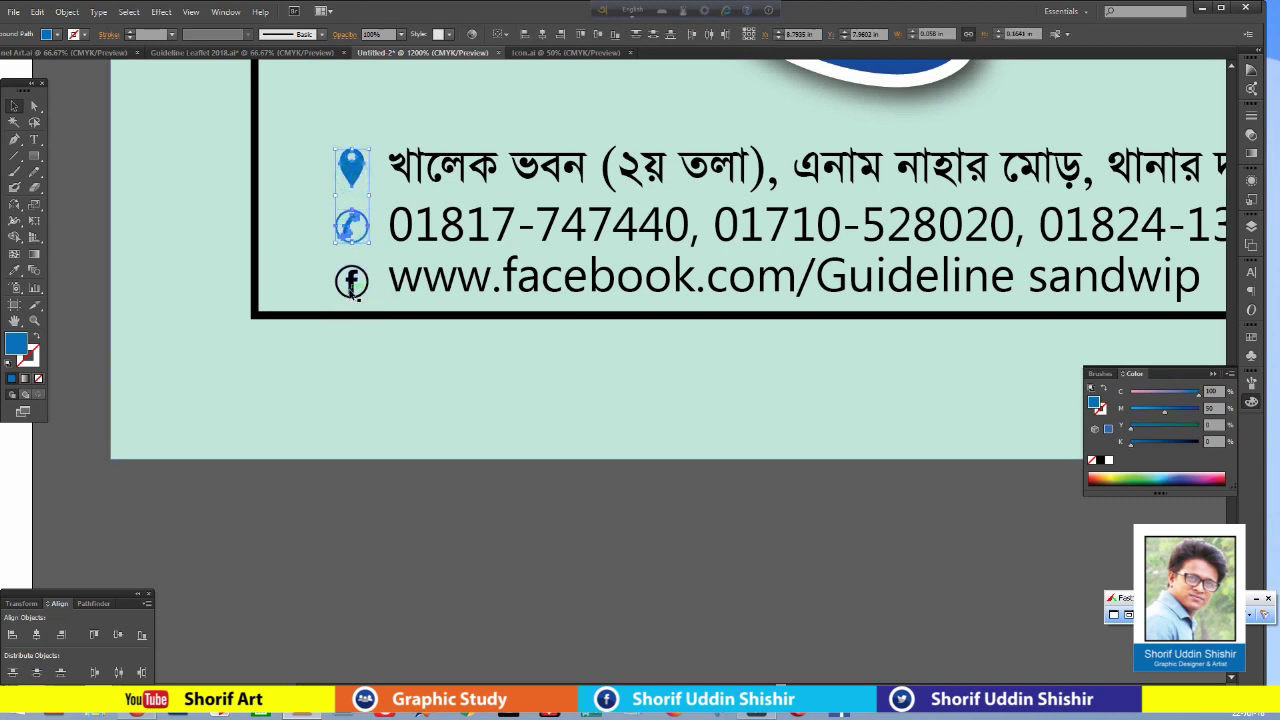
{"action": "left_click", "coordinate": [351, 283], "text": "shift"}
{"action": "key", "text": "ctrl+z"}
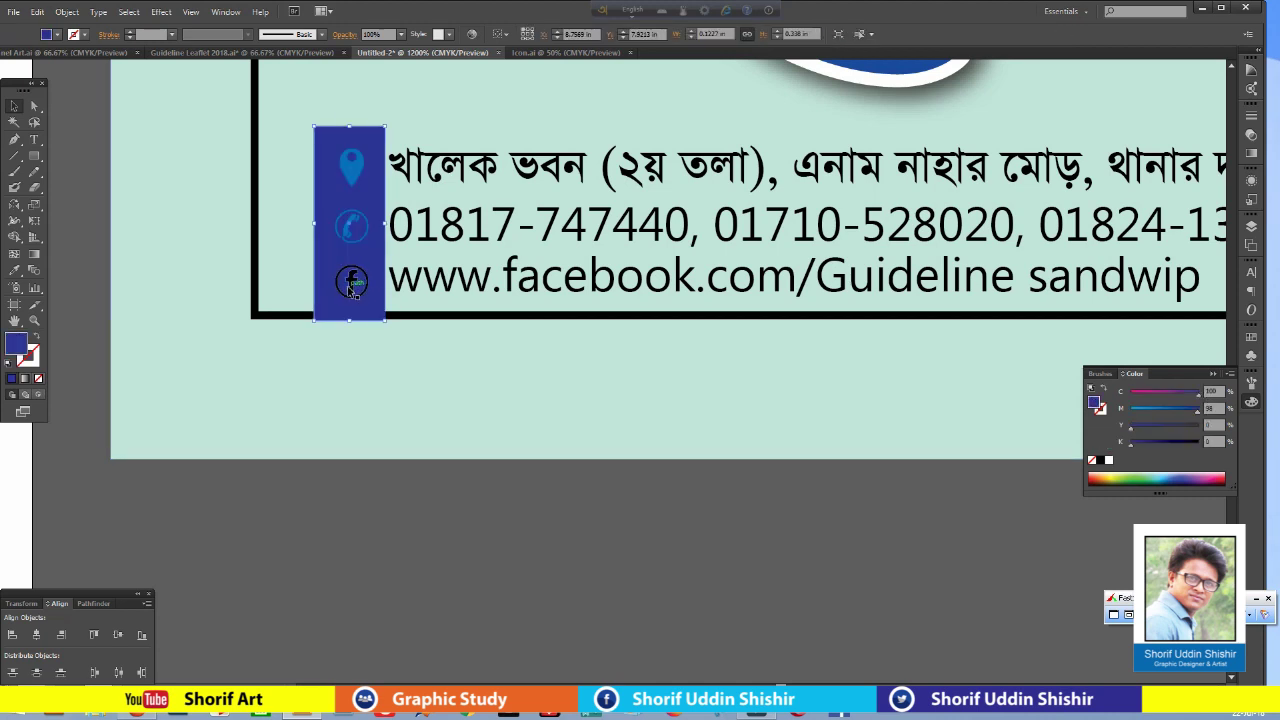
{"action": "left_click", "coordinate": [350, 283]}
{"action": "left_click", "coordinate": [350, 226], "text": "shift"}
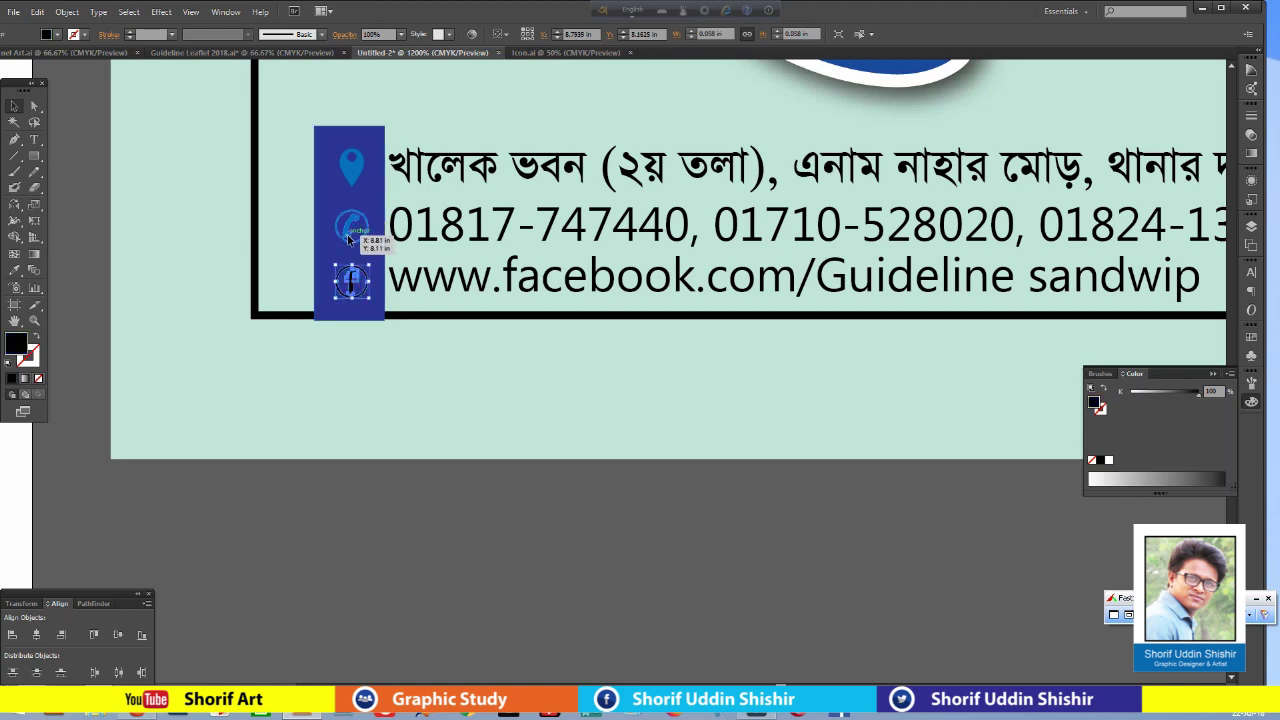
{"action": "left_click", "coordinate": [350, 165], "text": "shift"}
Narrow the dark-blue strip from its left edge.
{"action": "left_click", "coordinate": [316, 220]}
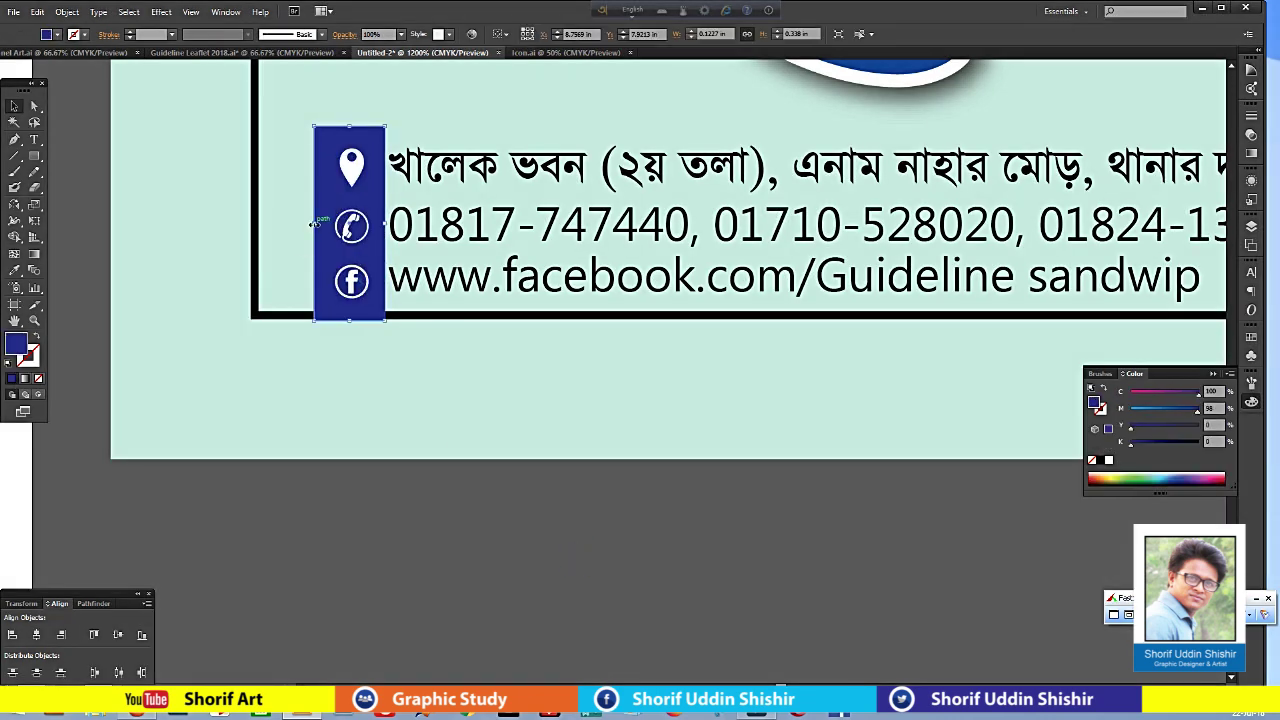
{"action": "left_click_drag", "start_coordinate": [323, 230], "coordinate": [330, 230]}
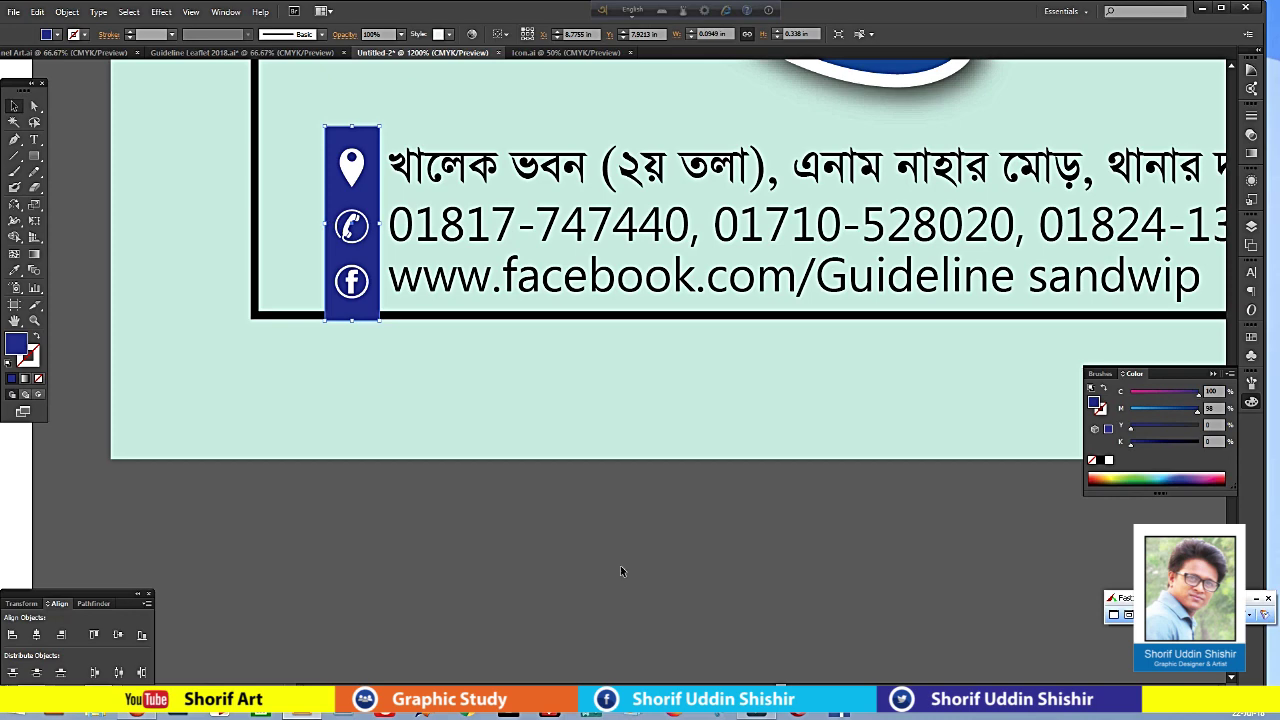
{"action": "key", "text": "ctrl+minus"}
{"action": "key", "text": "ctrl+minus"}
{"action": "key", "text": "ctrl+minus"}
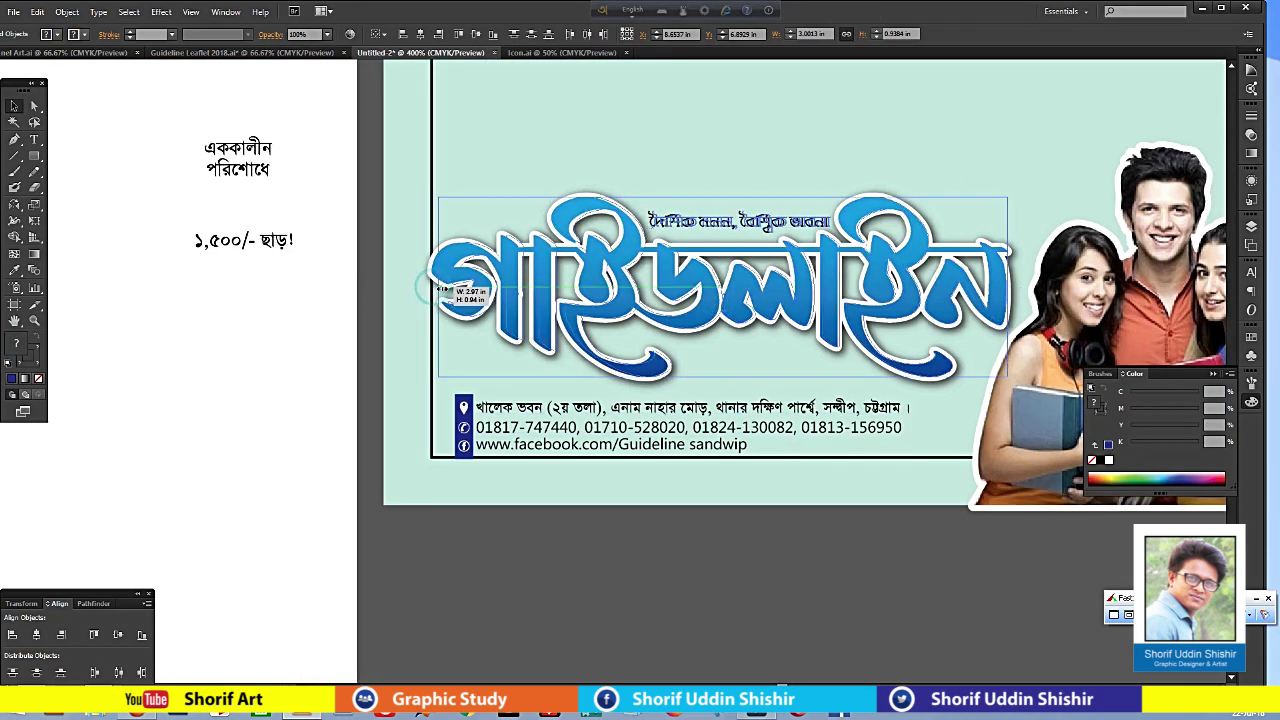
Shrink the Guideline logo and place its emblem left of the wordmark.
{"action": "key", "text": "ctrl+minus"}
{"action": "key", "text": "ctrl+minus"}
{"action": "key", "text": "ctrl+minus"}
{"action": "left_click_drag", "start_coordinate": [946, 538], "coordinate": [726, 538]}
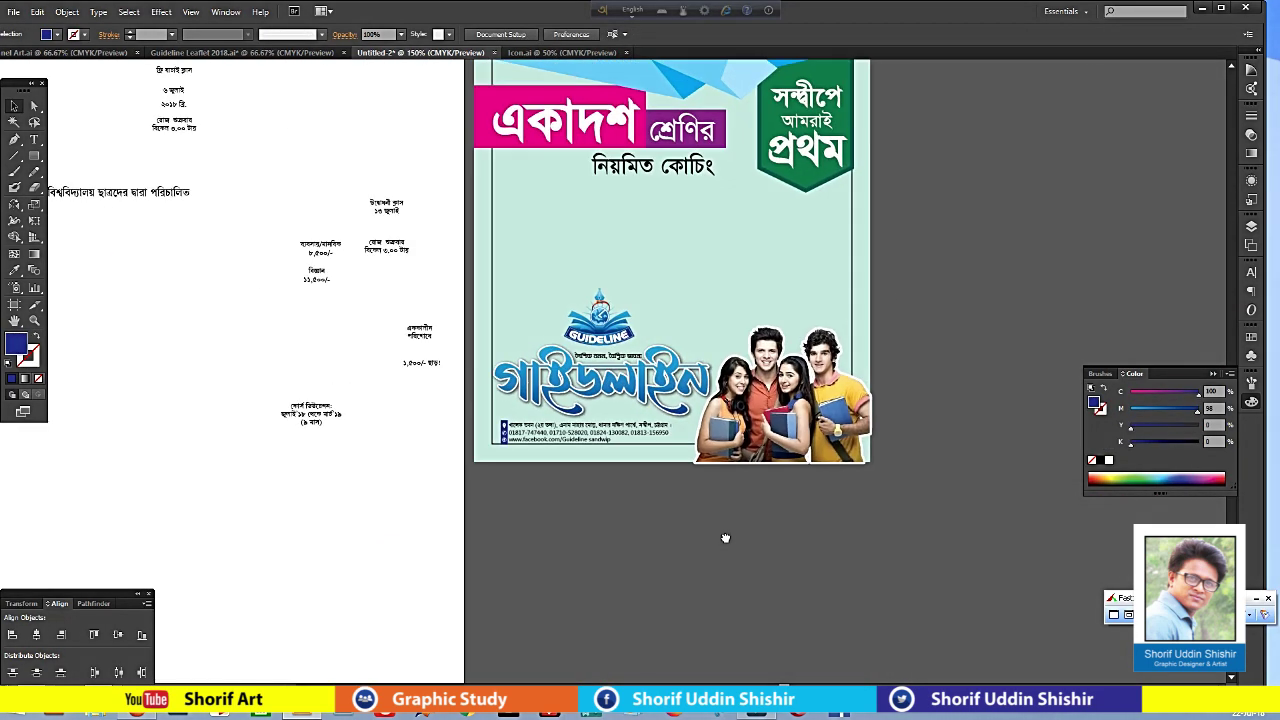
{"action": "left_click", "coordinate": [600, 380]}
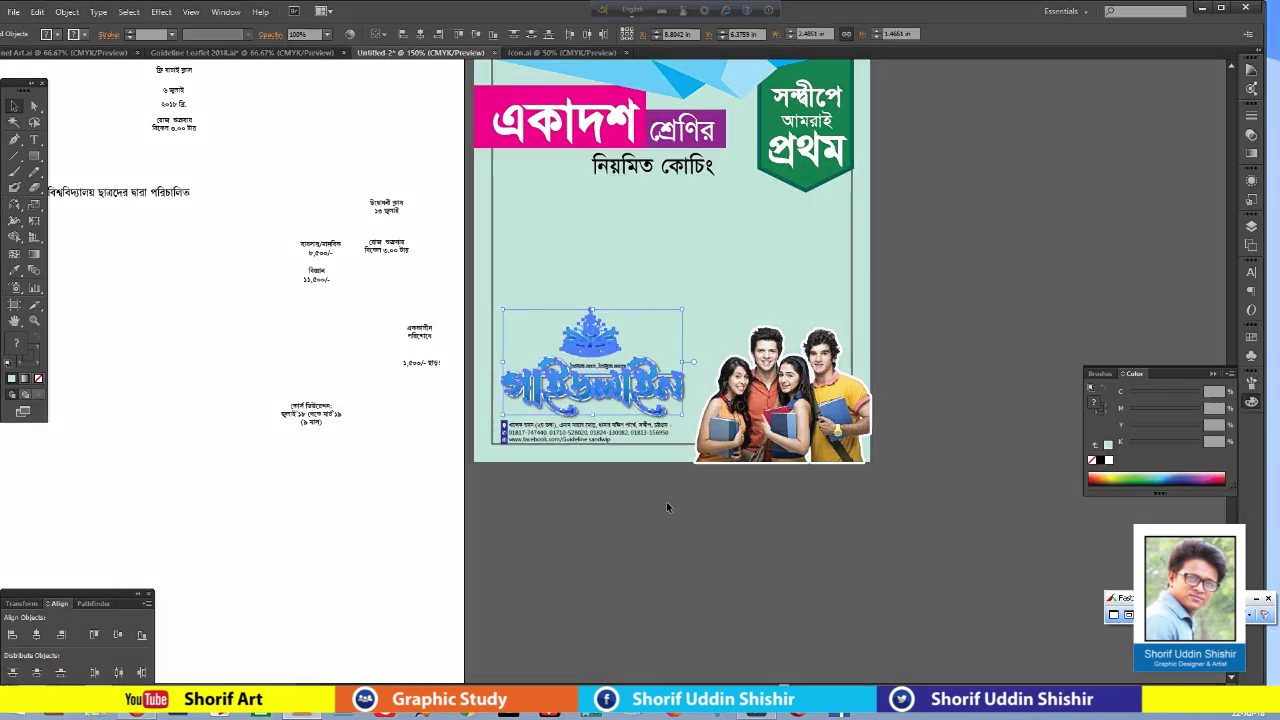
{"action": "key", "text": "Right"}
{"action": "key", "text": "Right"}
{"action": "key", "text": "Right"}
{"action": "key", "text": "Right"}
{"action": "mouse_move", "coordinate": [690, 416]}
{"action": "left_mouse_down"}
{"action": "mouse_move", "coordinate": [643, 397]}
{"action": "mouse_move", "coordinate": [640, 352]}
{"action": "mouse_move", "coordinate": [521, 388]}
{"action": "left_mouse_up"}
{"action": "left_click", "coordinate": [977, 276]}
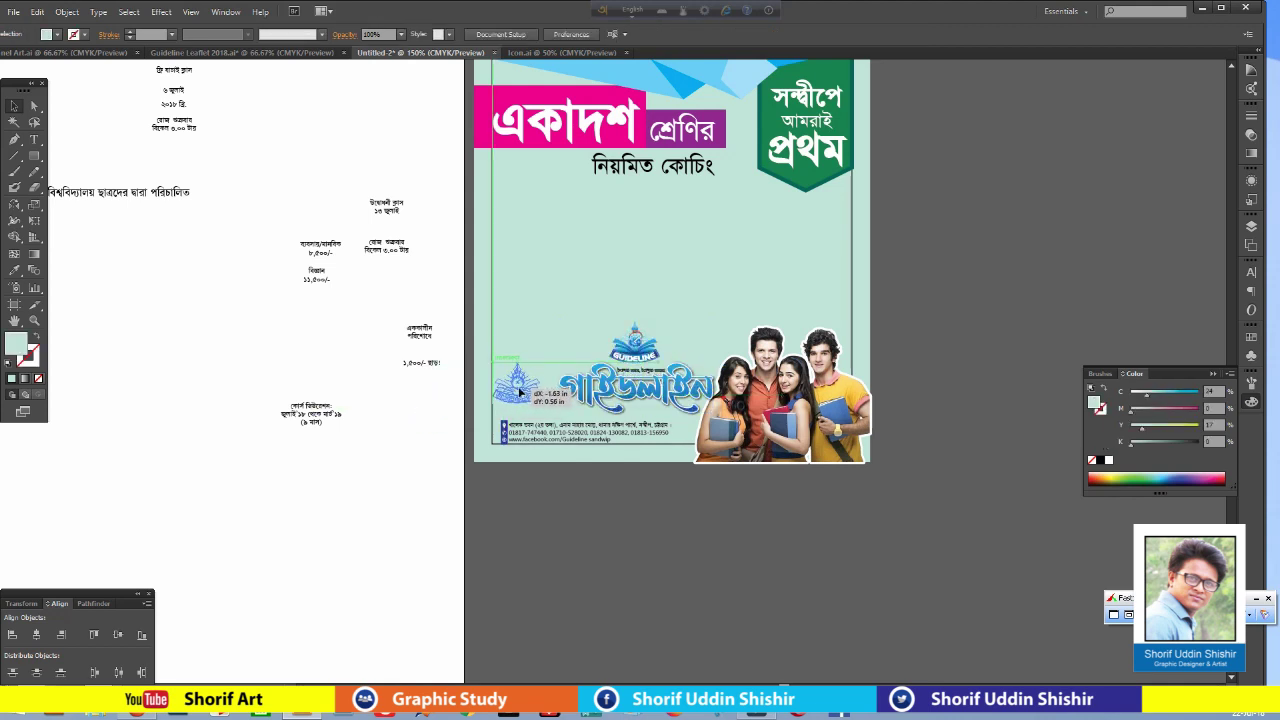
{"action": "left_click", "coordinate": [600, 540]}
Move the course-duration text up onto the flyer near the title.
{"action": "scroll", "coordinate": [551, 468], "scroll_direction": "up", "scroll_amount": 1}
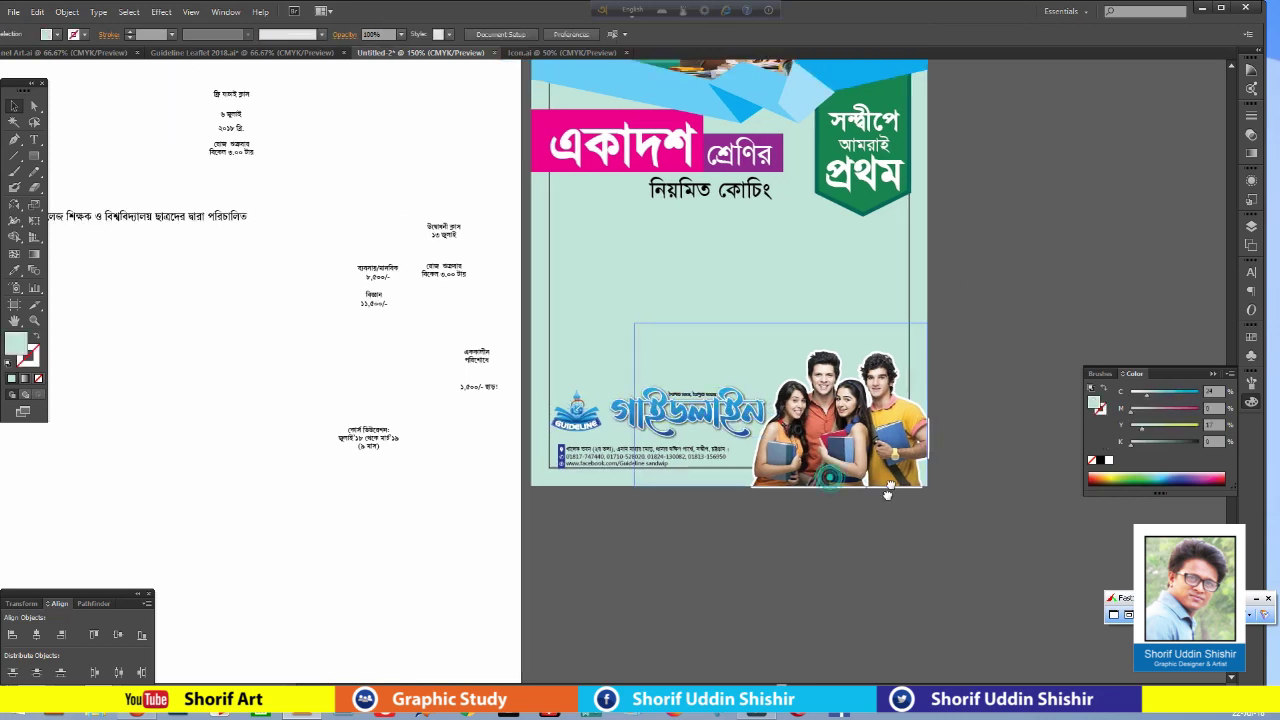
{"action": "left_click", "coordinate": [350, 468]}
{"action": "left_click_drag", "start_coordinate": [350, 468], "coordinate": [833, 300]}
{"action": "scroll", "coordinate": [934, 294], "scroll_direction": "right", "scroll_amount": 3}
{"action": "scroll", "coordinate": [962, 541], "scroll_direction": "up", "scroll_amount": 3}
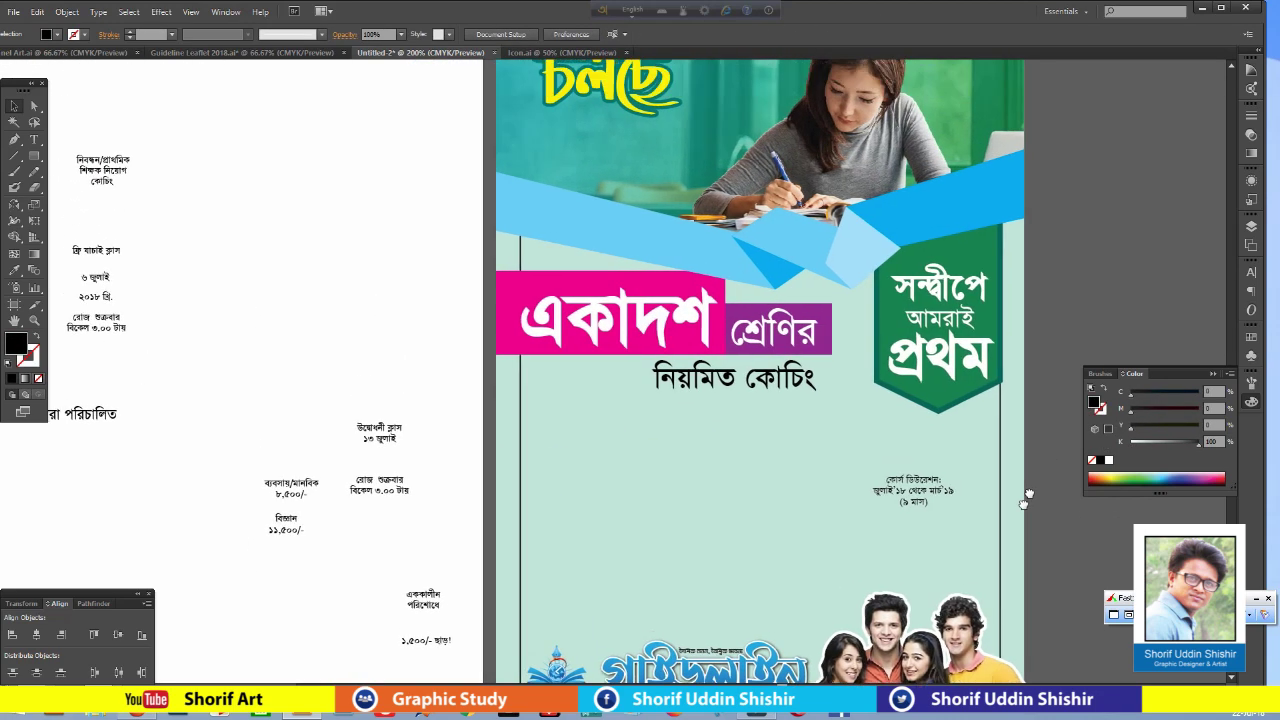
{"action": "left_click_drag", "start_coordinate": [904, 570], "coordinate": [590, 212]}
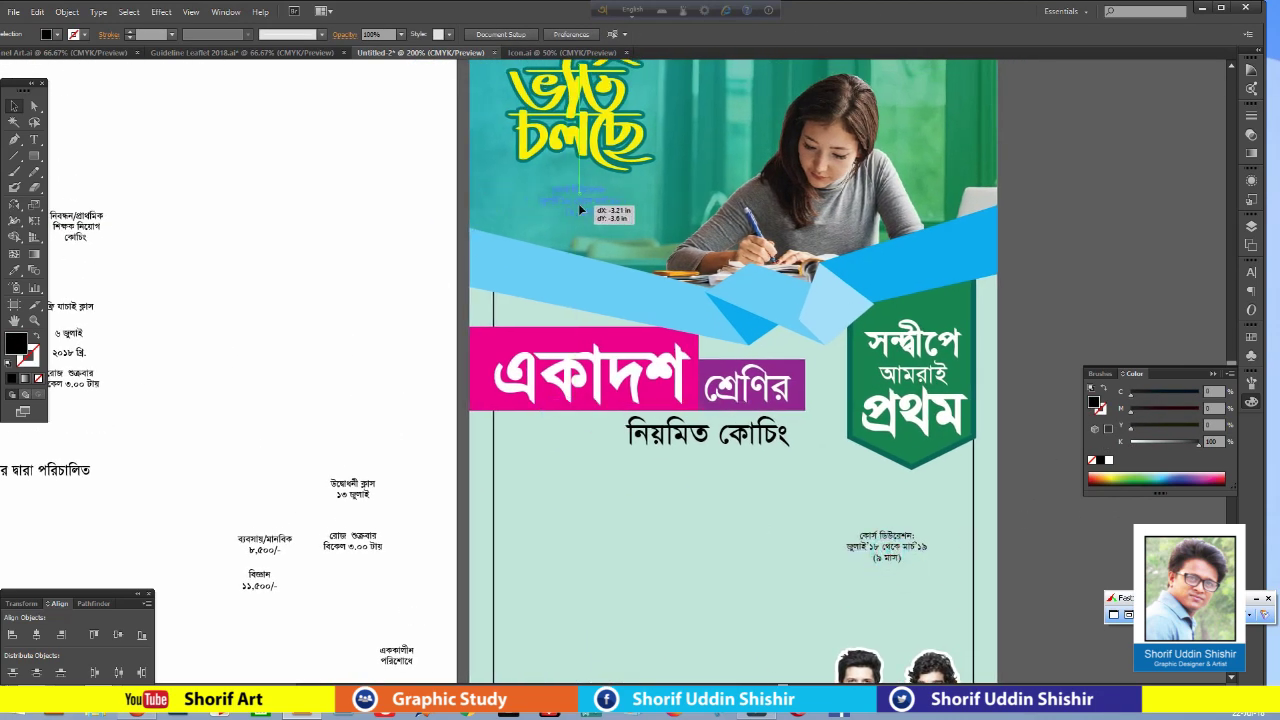
{"action": "scroll", "coordinate": [350, 321], "scroll_direction": "up", "scroll_amount": 2}
{"action": "left_click", "coordinate": [350, 321]}
Draw a rounded rectangle over the course-duration text.
{"action": "scroll", "coordinate": [600, 251], "scroll_direction": "up", "scroll_amount": 3}
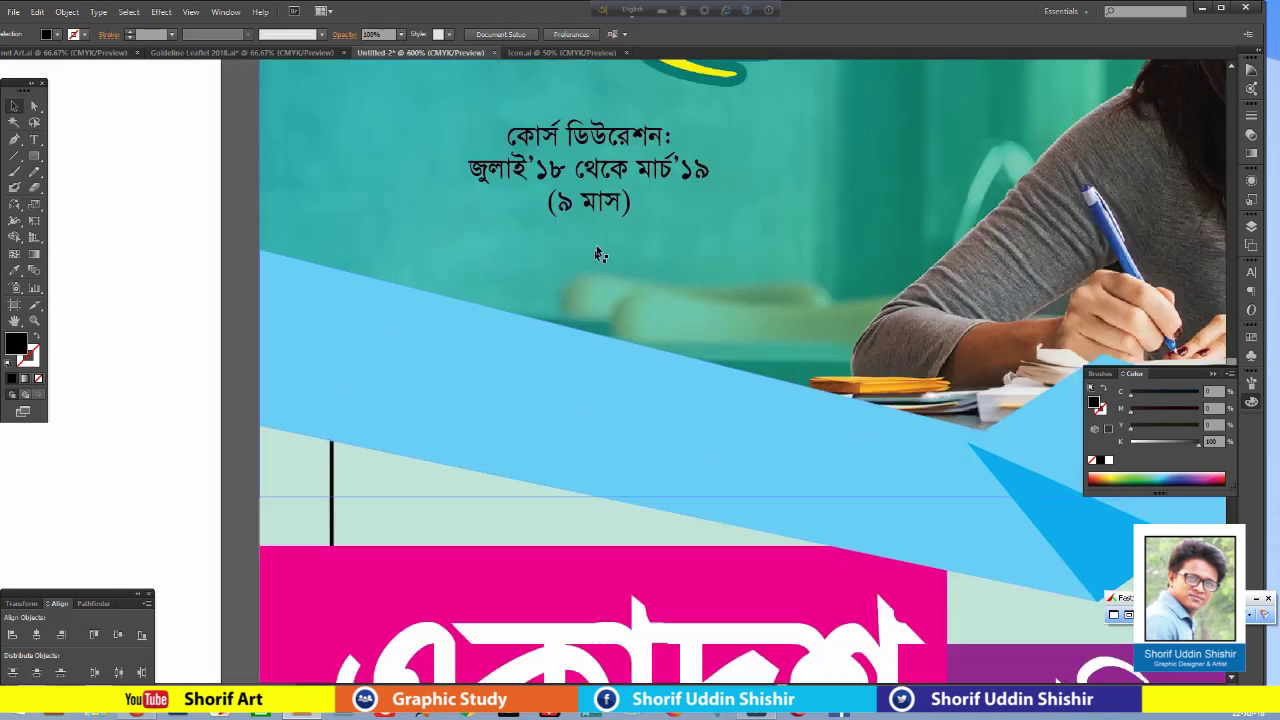
{"action": "left_click", "coordinate": [600, 251]}
{"action": "left_click_drag", "start_coordinate": [240, 170], "coordinate": [329, 291]}
{"action": "left_click_drag", "start_coordinate": [34, 156], "coordinate": [88, 181]}
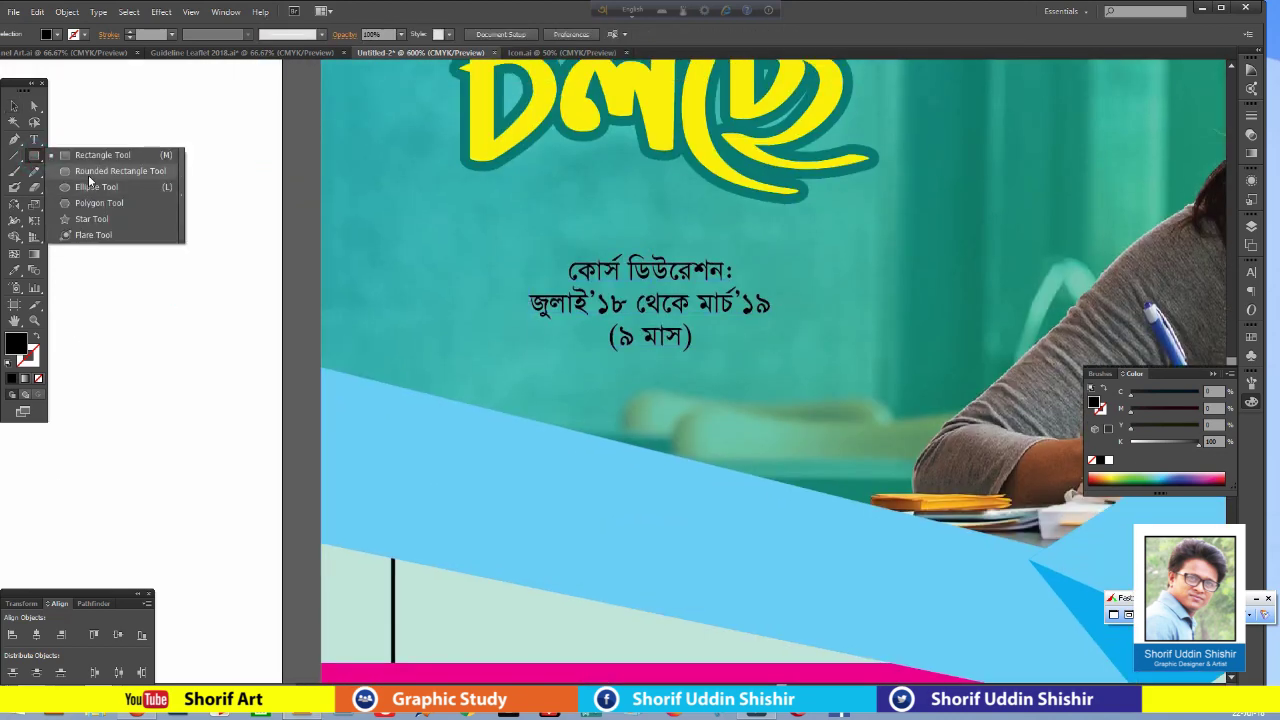
{"action": "left_click", "coordinate": [88, 185]}
{"action": "left_click_drag", "start_coordinate": [512, 281], "coordinate": [789, 361]}
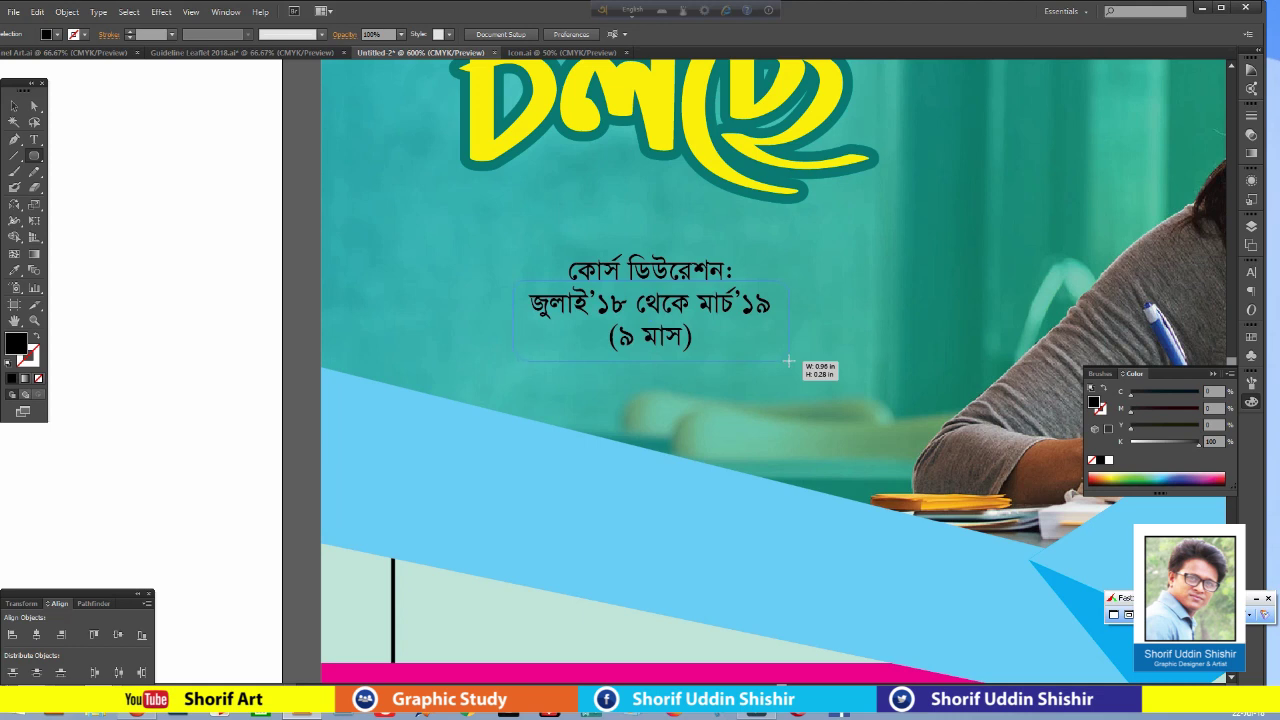
{"action": "left_click_drag", "start_coordinate": [789, 361], "coordinate": [788, 357]}
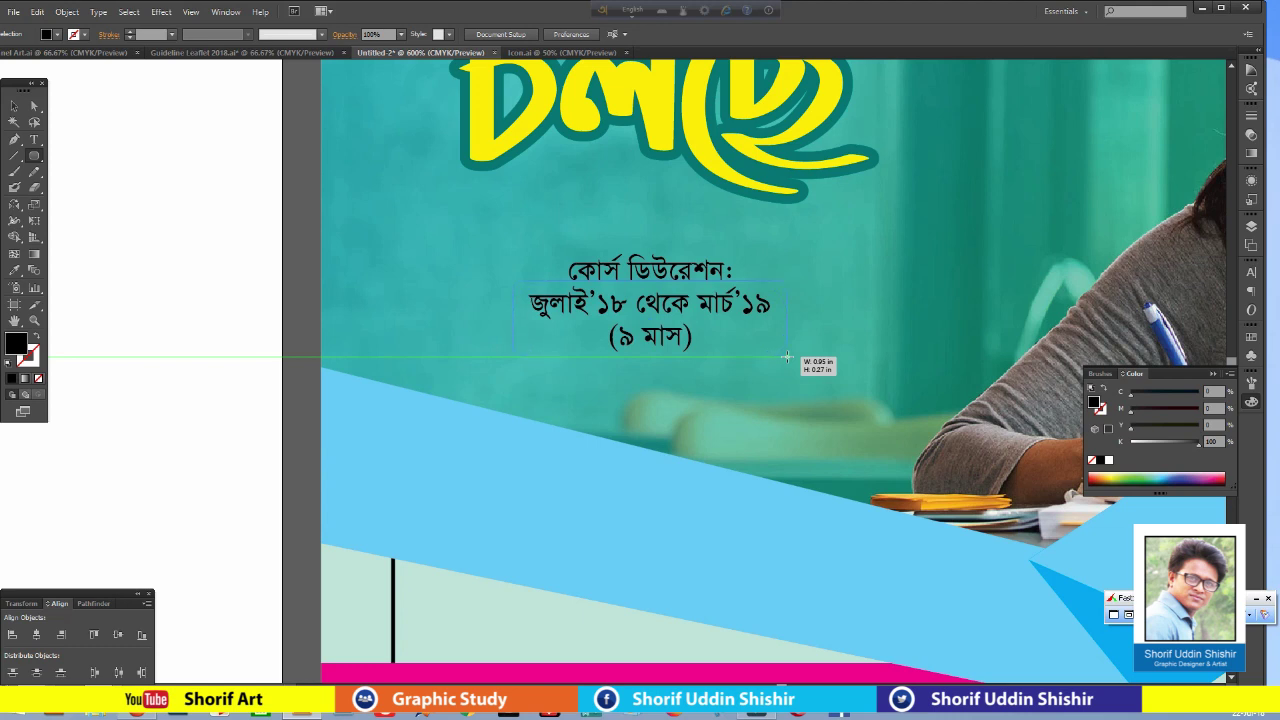
{"action": "left_click_drag", "start_coordinate": [787, 357], "coordinate": [787, 357]}
Give the rounded box a white fill and a teal outline sampled from the background.
{"action": "left_click", "coordinate": [14, 105]}
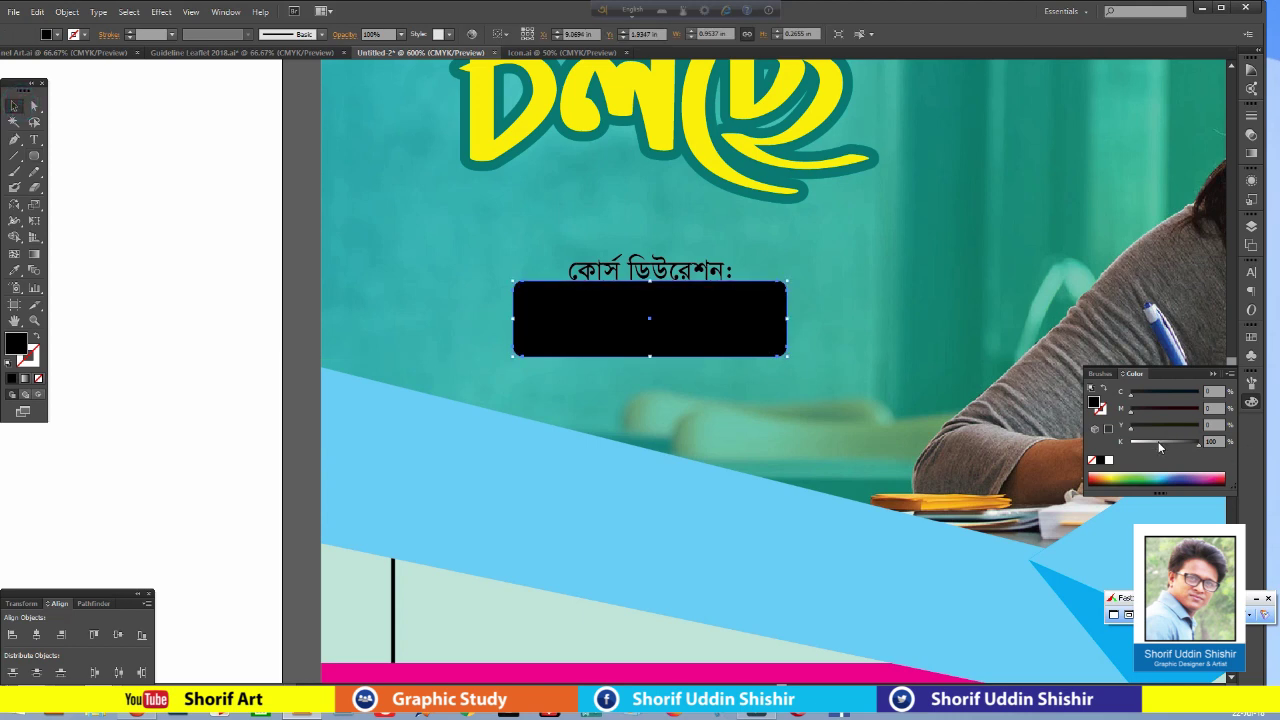
{"action": "left_click_drag", "start_coordinate": [1160, 447], "coordinate": [1131, 441]}
{"action": "left_click", "coordinate": [28, 355]}
{"action": "left_click", "coordinate": [13, 379]}
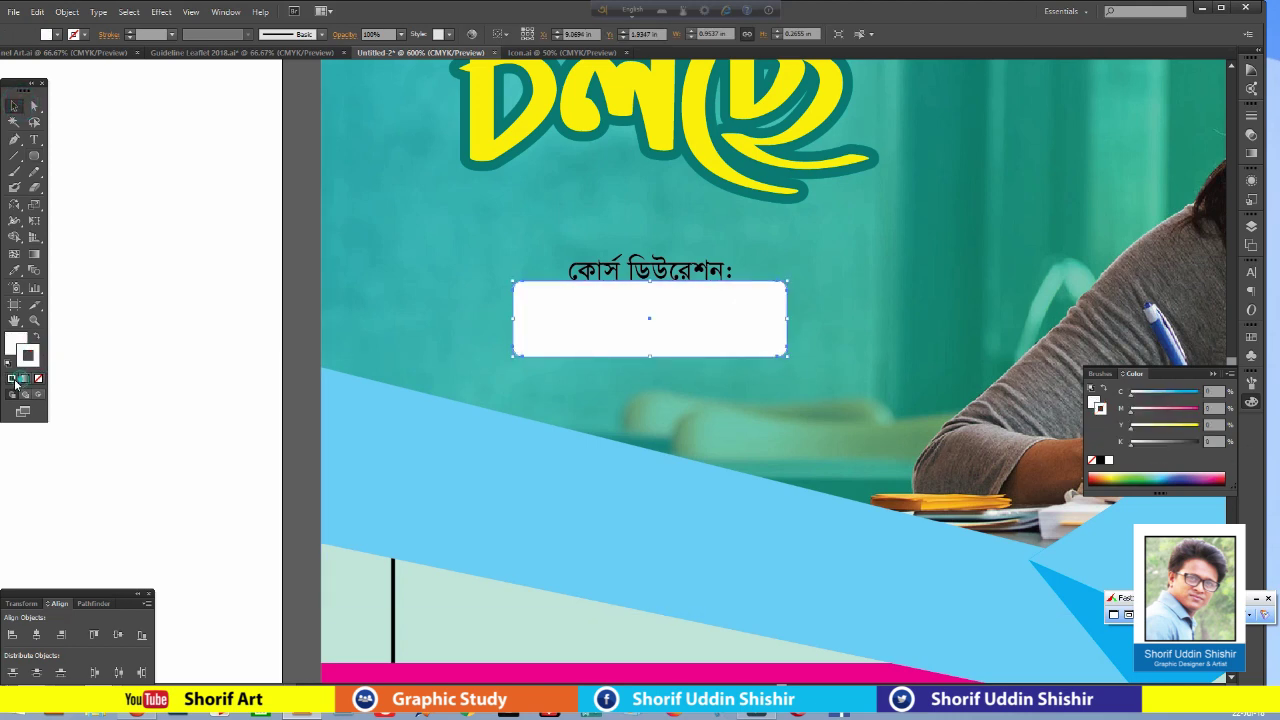
{"action": "left_click", "coordinate": [17, 270]}
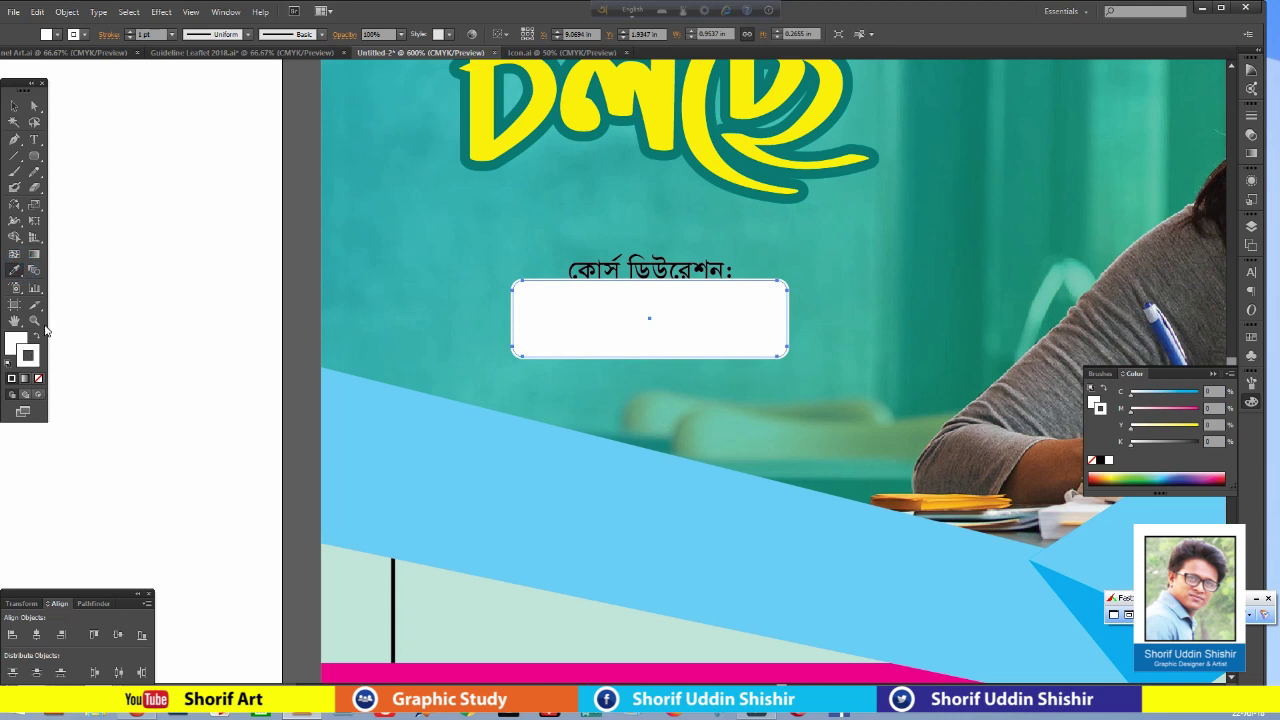
{"action": "left_click", "coordinate": [920, 218], "text": "shift"}
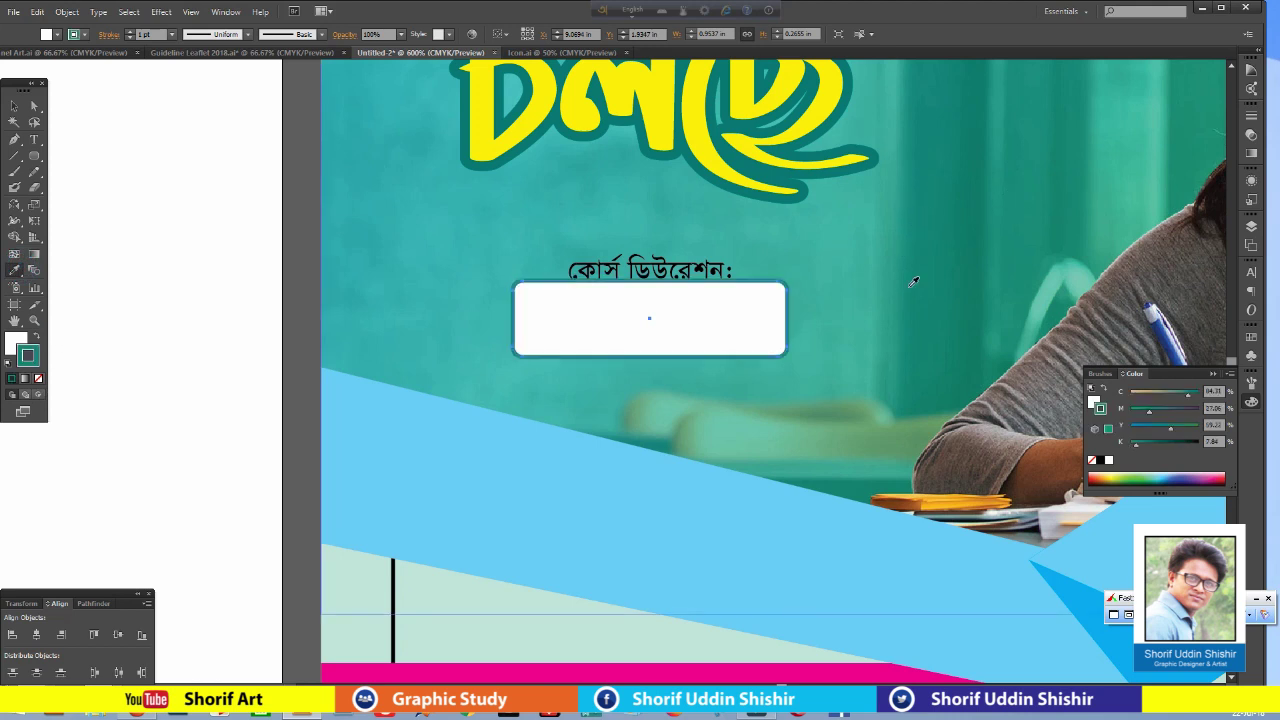
{"action": "left_click", "coordinate": [14, 105]}
Duplicate the box as a smaller tab above it, with the large box in front.
{"action": "left_click", "coordinate": [675, 272]}
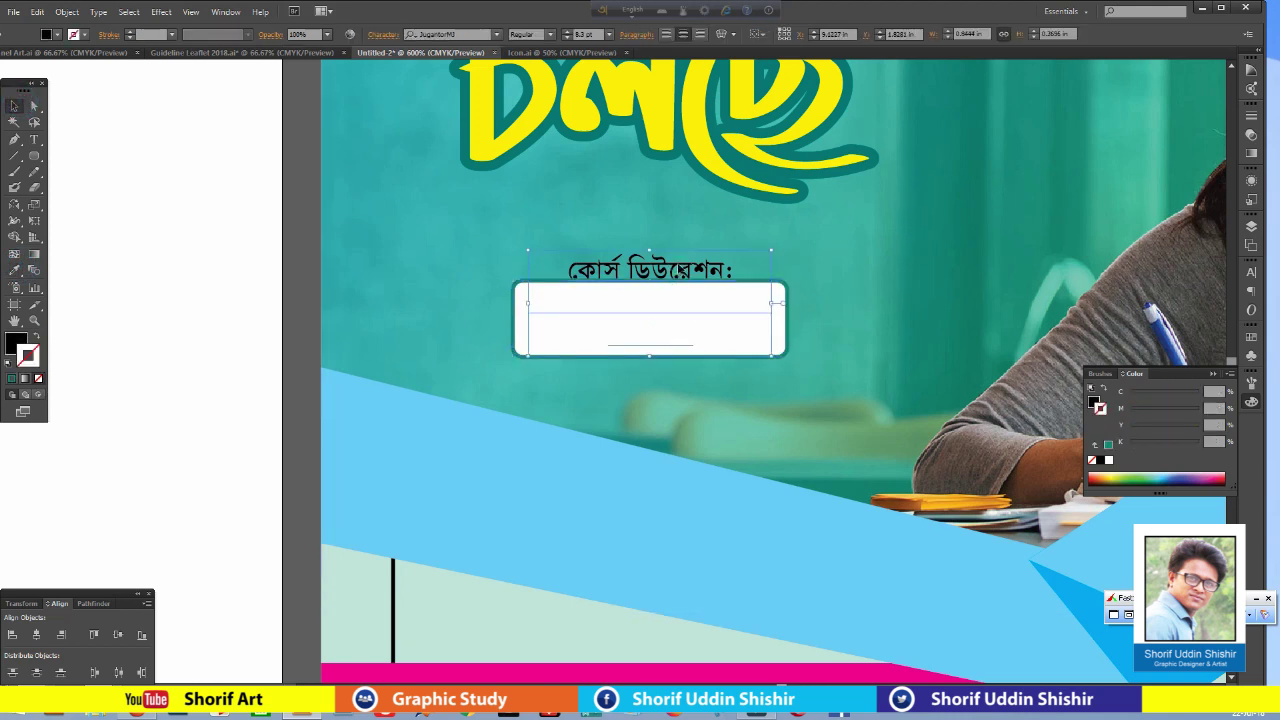
{"action": "mouse_move", "coordinate": [749, 343]}
{"action": "left_mouse_down"}
{"action": "mouse_move", "coordinate": [780, 278]}
{"action": "mouse_move", "coordinate": [727, 284]}
{"action": "left_mouse_up"}
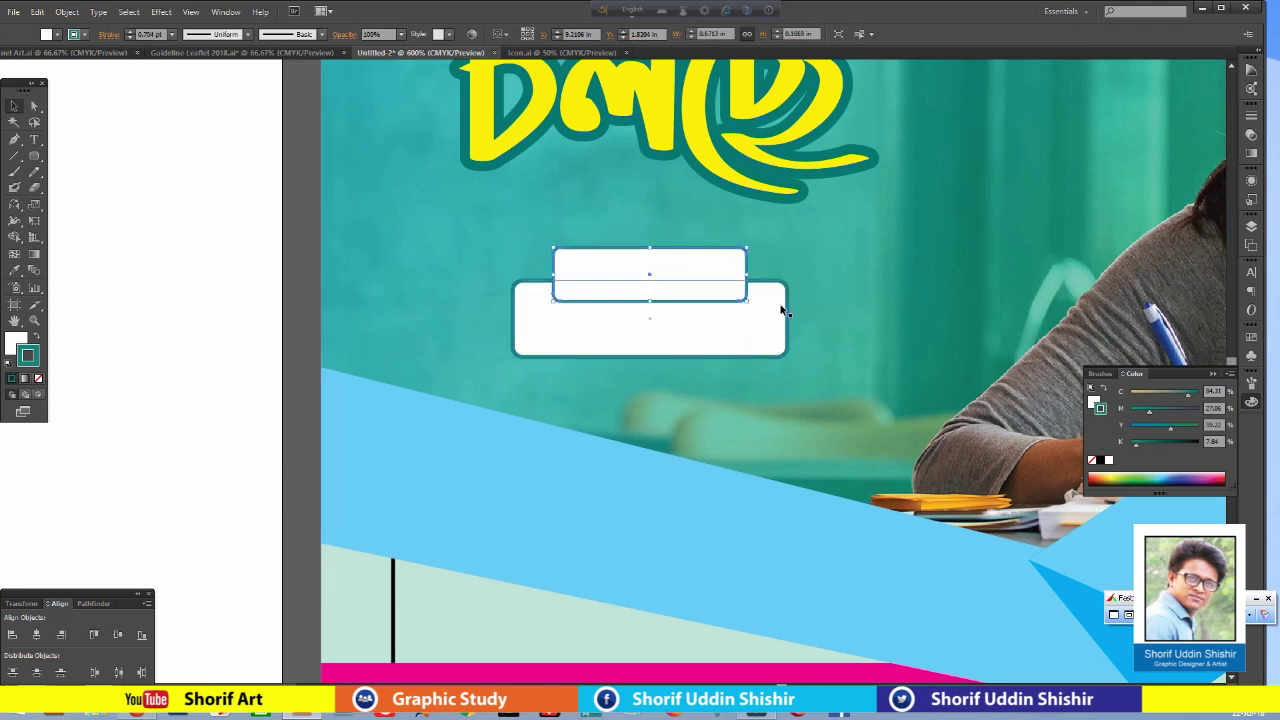
{"action": "left_click", "coordinate": [782, 303]}
{"action": "key", "text": "ctrl+shift+bracketright"}
{"action": "left_click", "coordinate": [657, 263]}
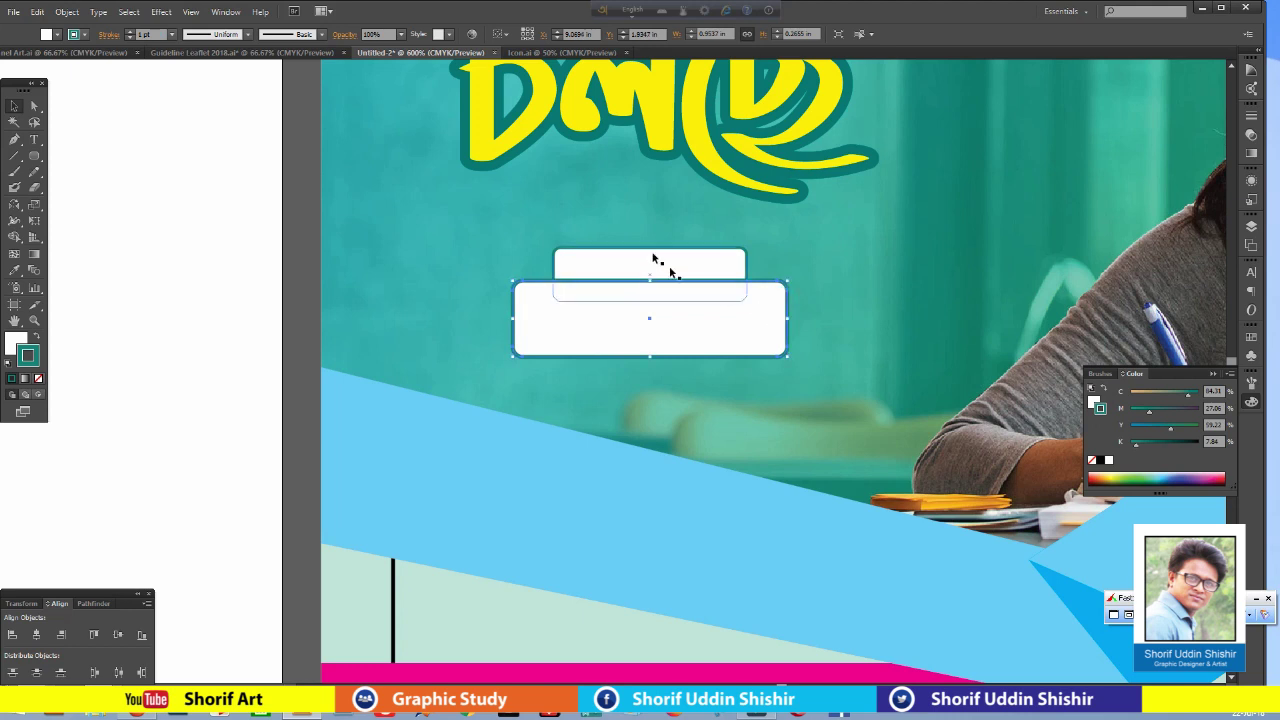
{"action": "key", "text": "Up"}
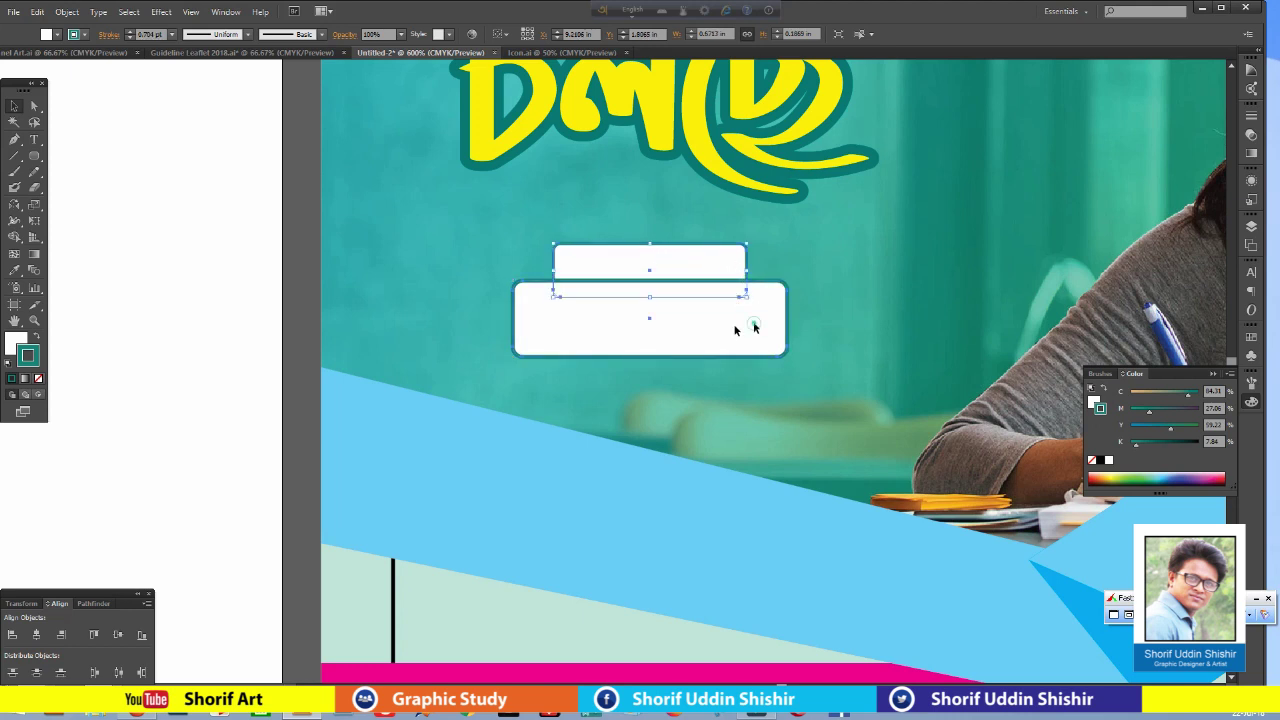
{"action": "left_click", "coordinate": [297, 314]}
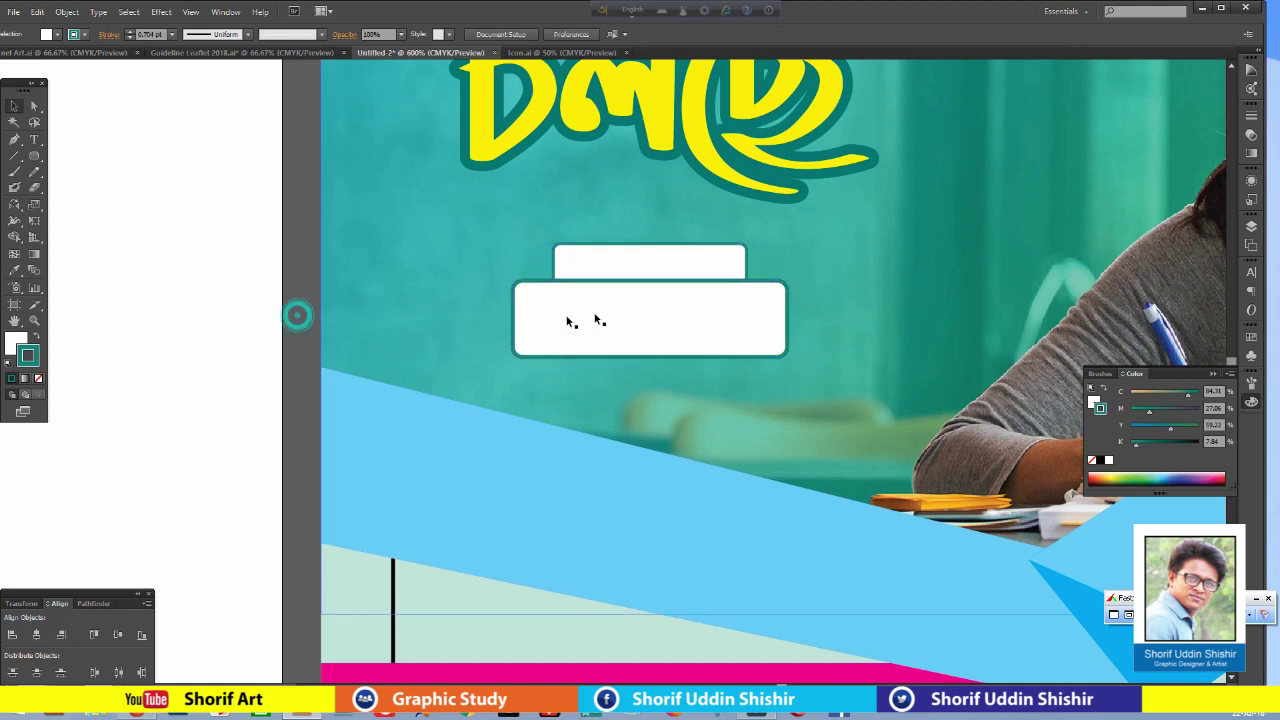
Fill the small rounded tab magenta (C0 M100 Y0 K0).
{"action": "left_click", "coordinate": [631, 266]}
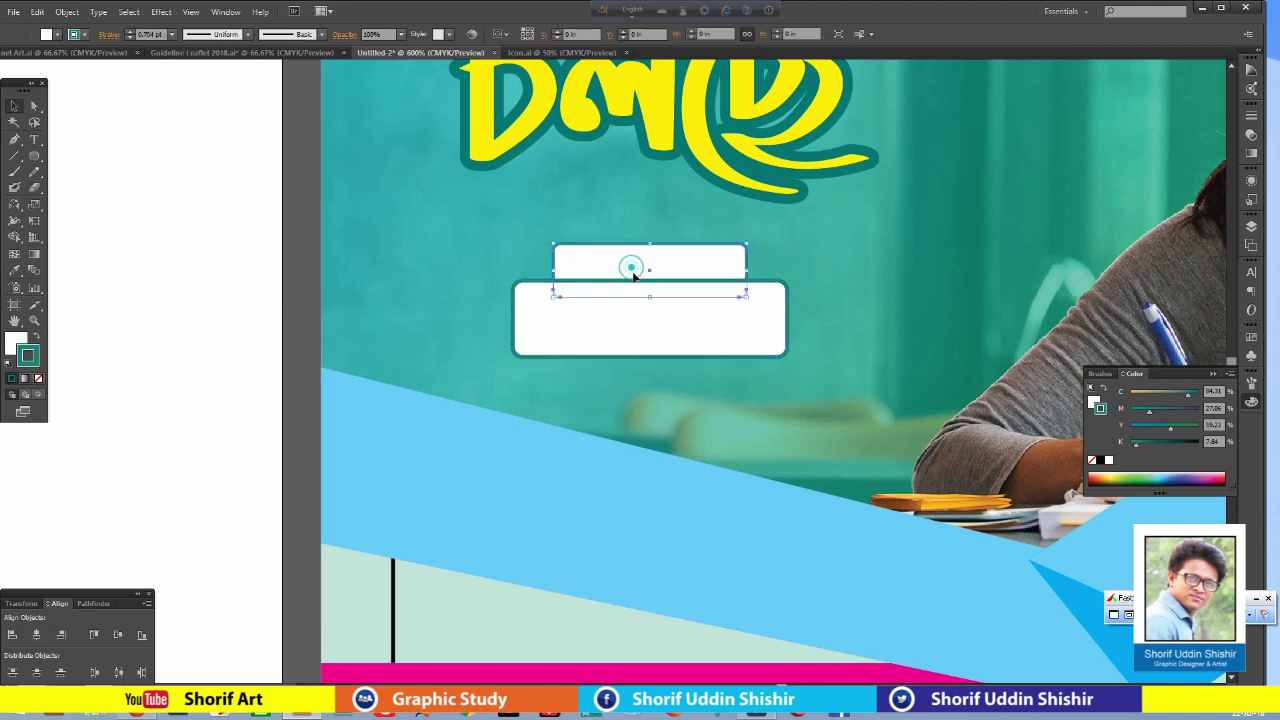
{"action": "left_click", "coordinate": [35, 339]}
{"action": "left_click", "coordinate": [317, 292]}
{"action": "left_click", "coordinate": [648, 262]}
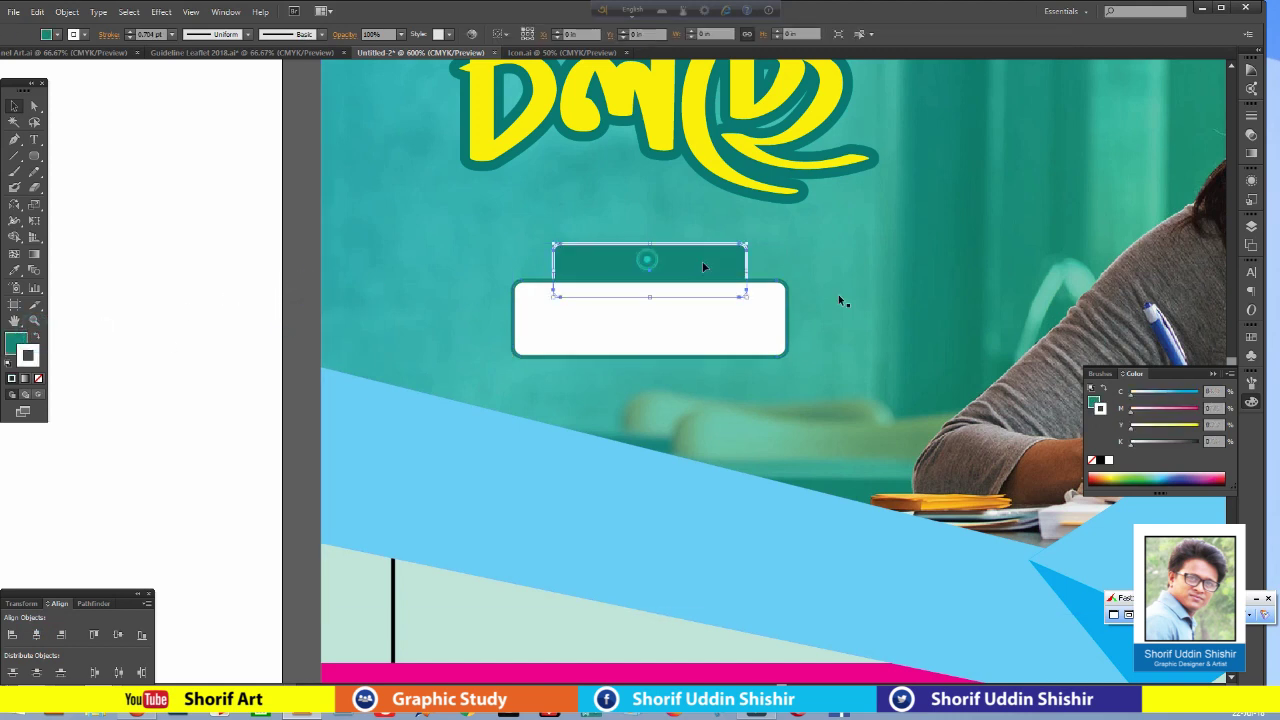
{"action": "left_click", "coordinate": [1097, 405]}
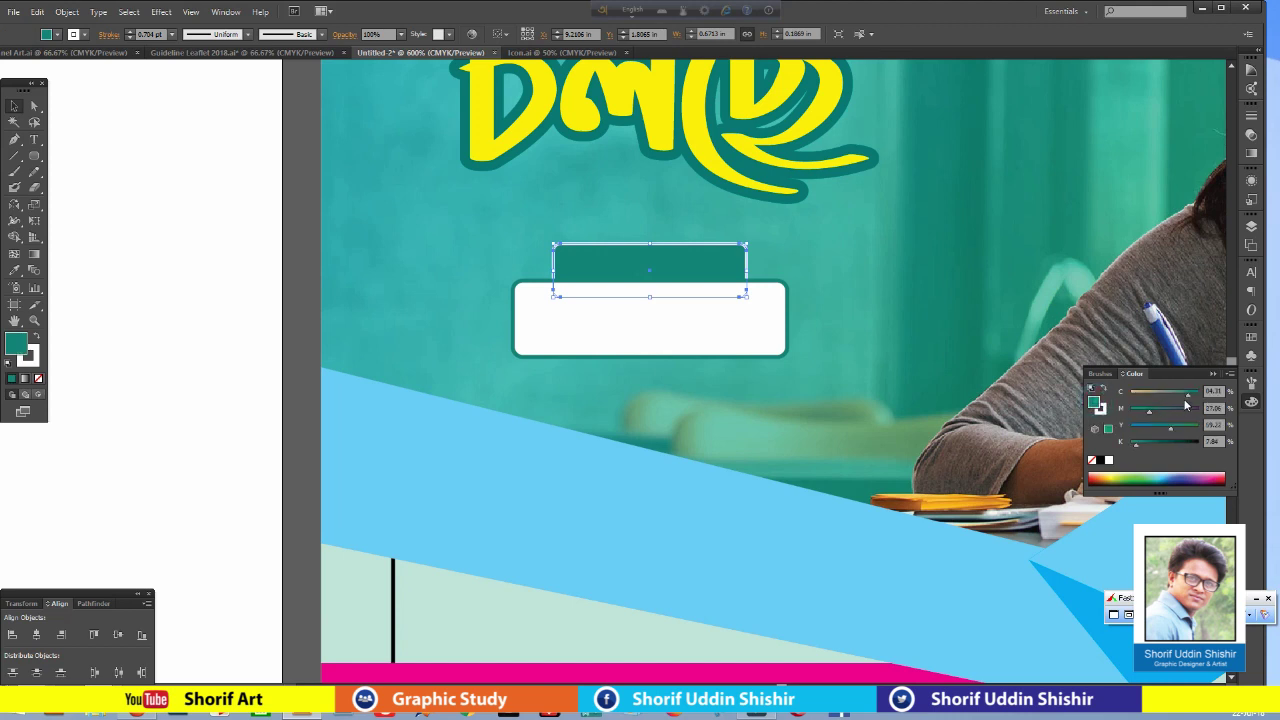
{"action": "left_click", "coordinate": [1107, 460]}
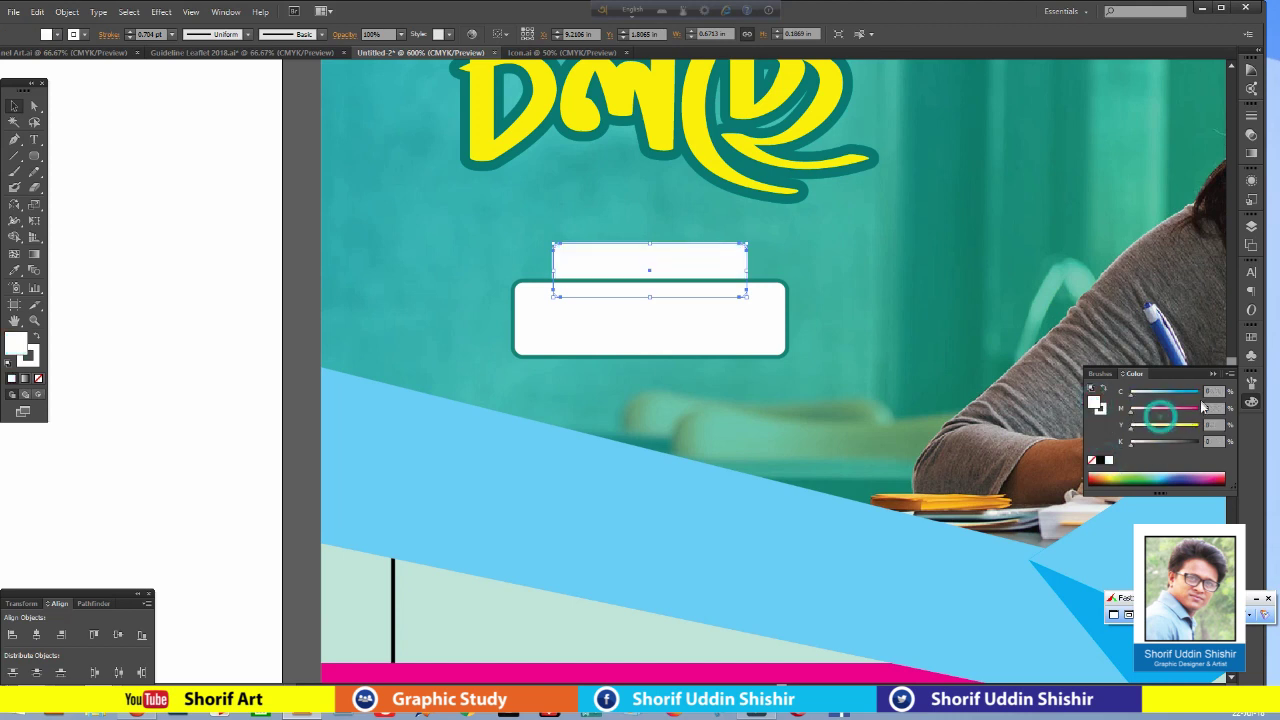
{"action": "left_click_drag", "start_coordinate": [1160, 410], "coordinate": [1198, 410]}
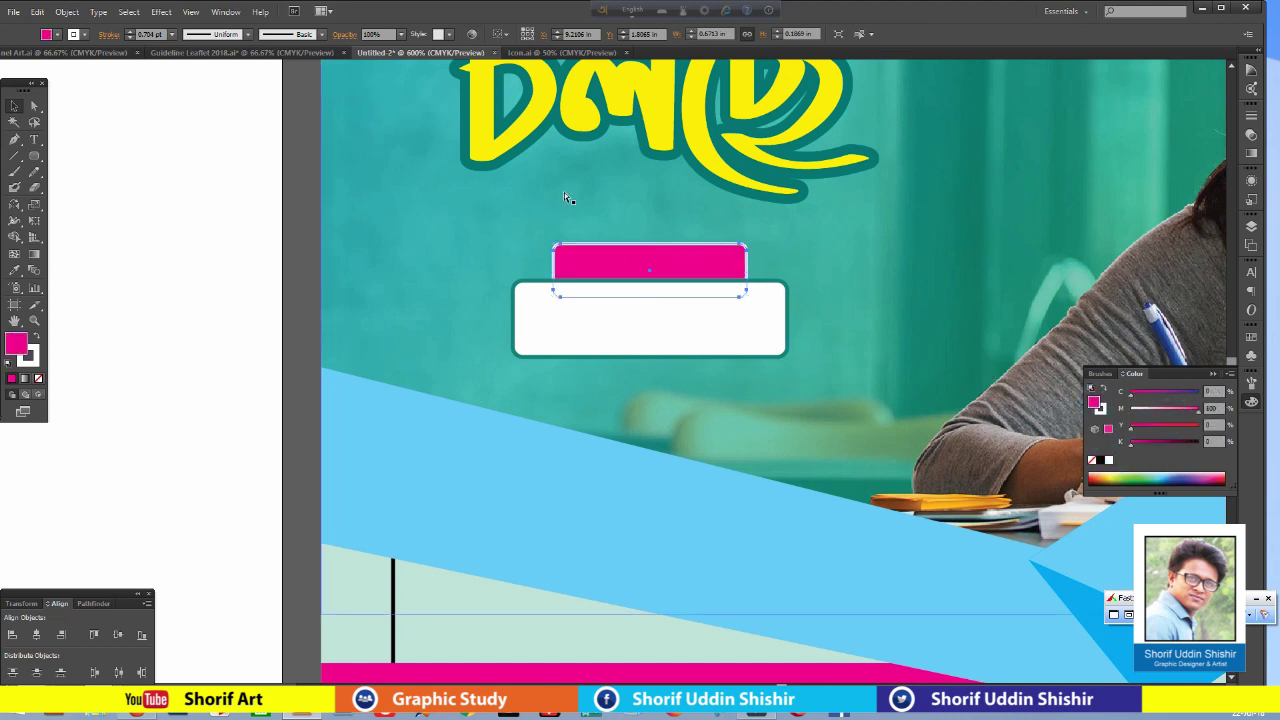
{"action": "key", "text": "ctrl+y"}
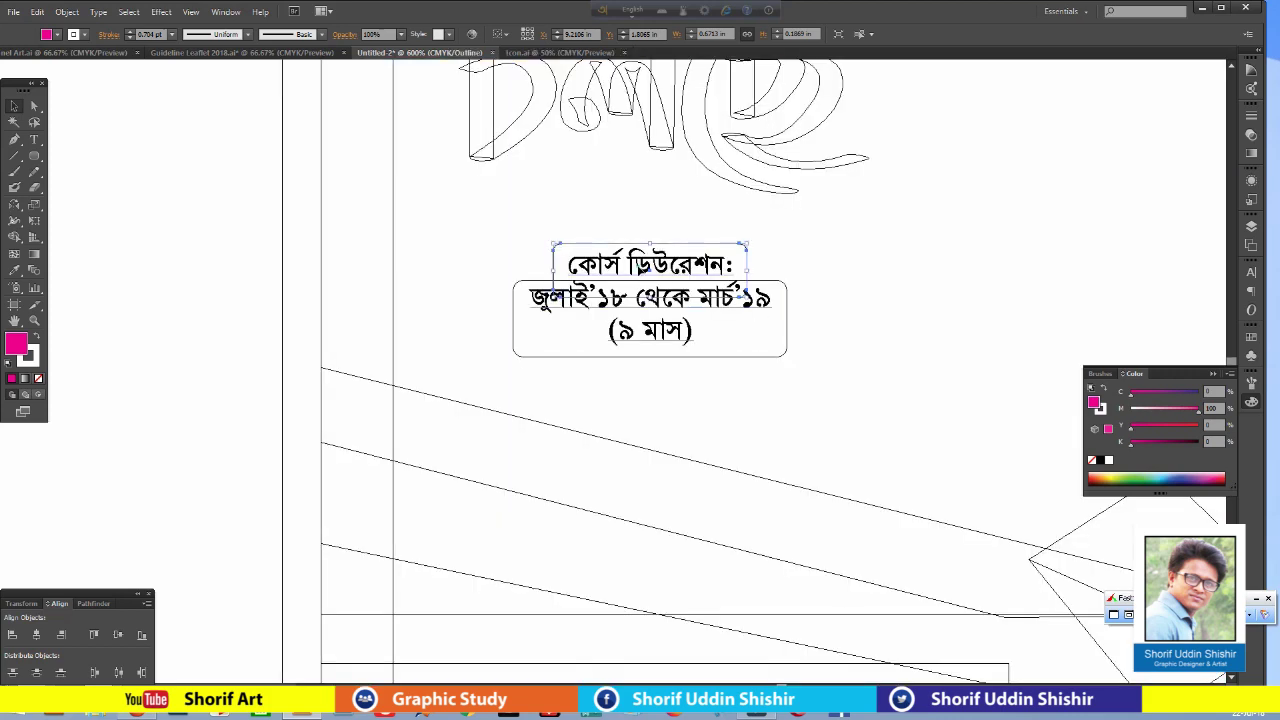
Increase the line spacing of the course-duration date line.
{"action": "left_click", "coordinate": [650, 298]}
{"action": "double_click", "coordinate": [688, 303]}
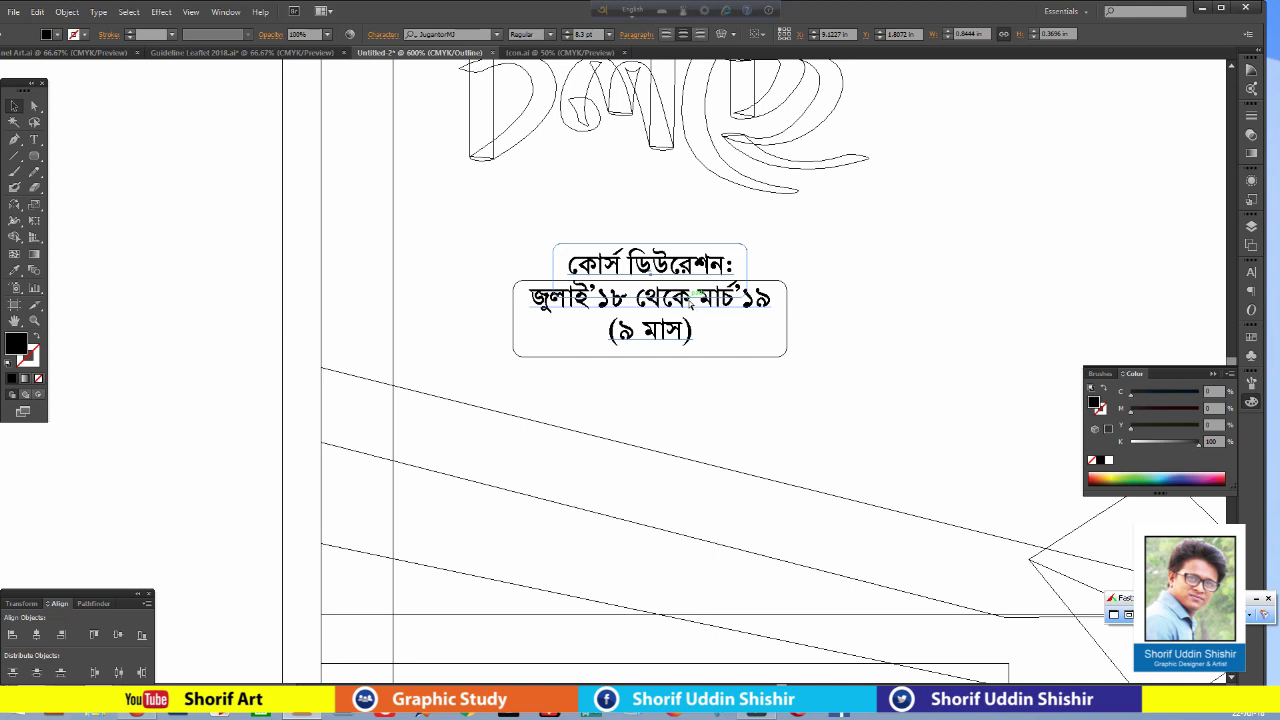
{"action": "key", "text": "Escape"}
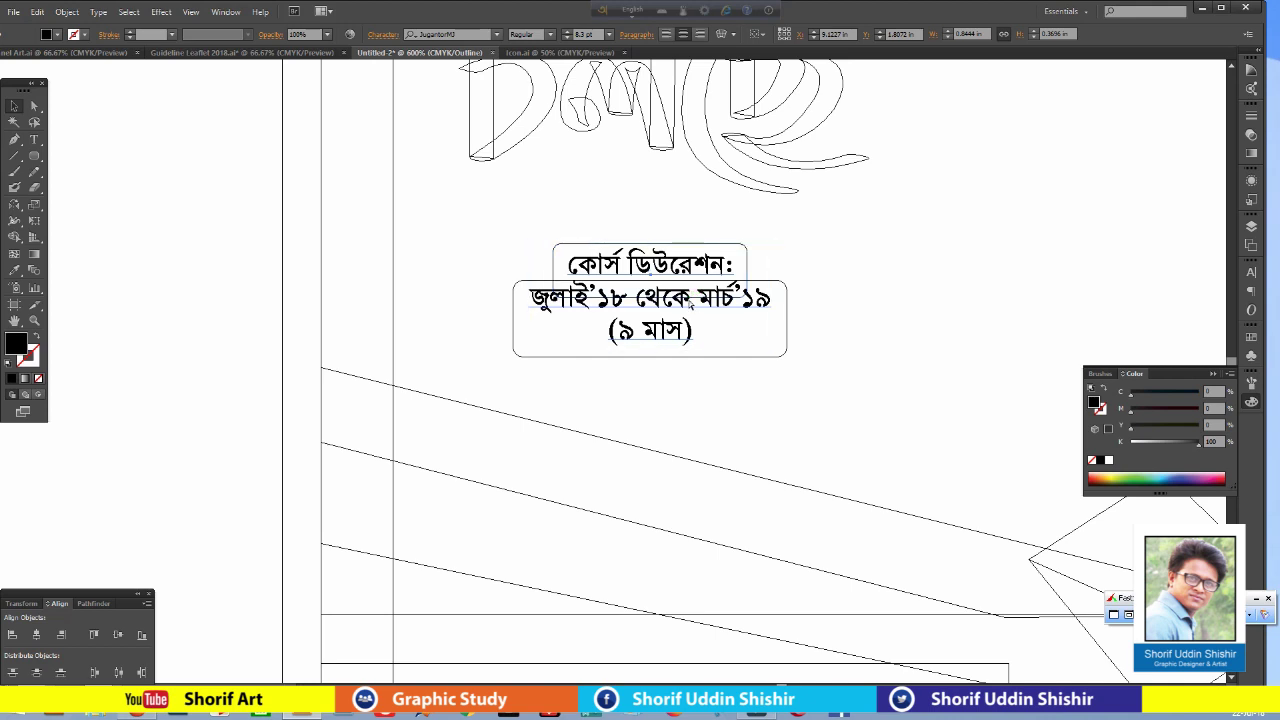
{"action": "key", "text": "ctrl+y"}
{"action": "triple_click", "coordinate": [688, 300]}
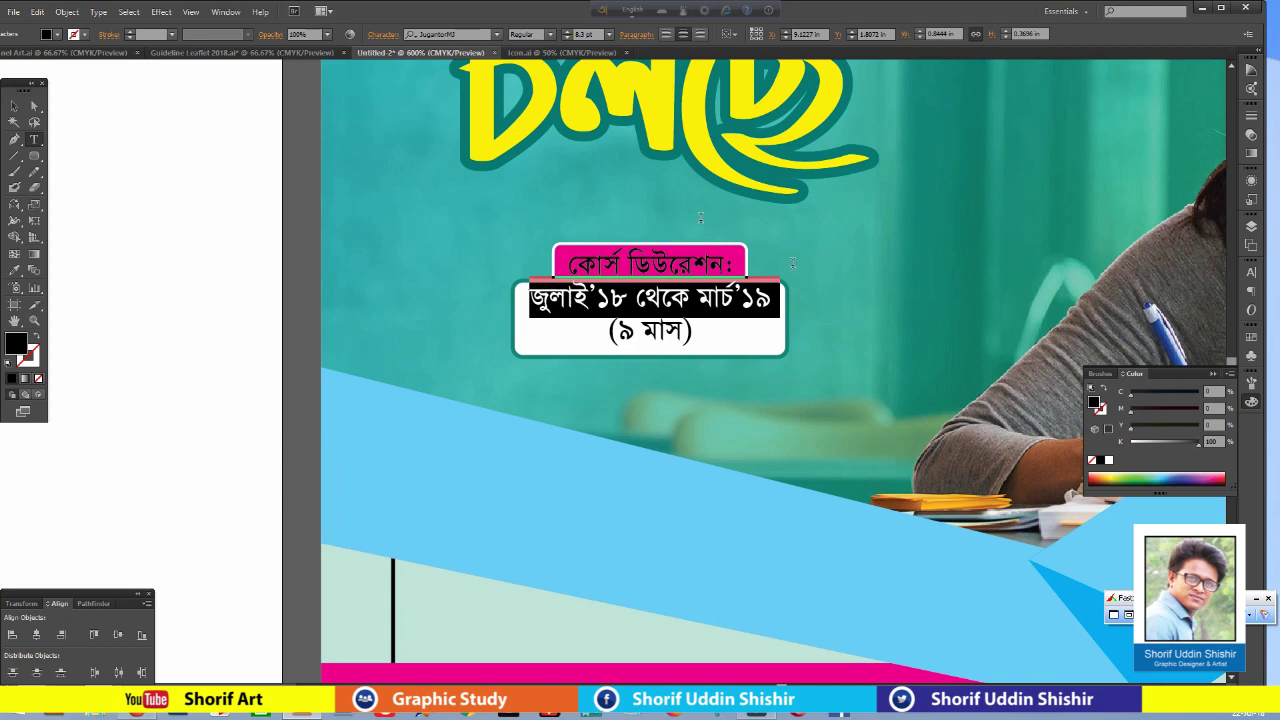
{"action": "key", "text": "ctrl+t"}
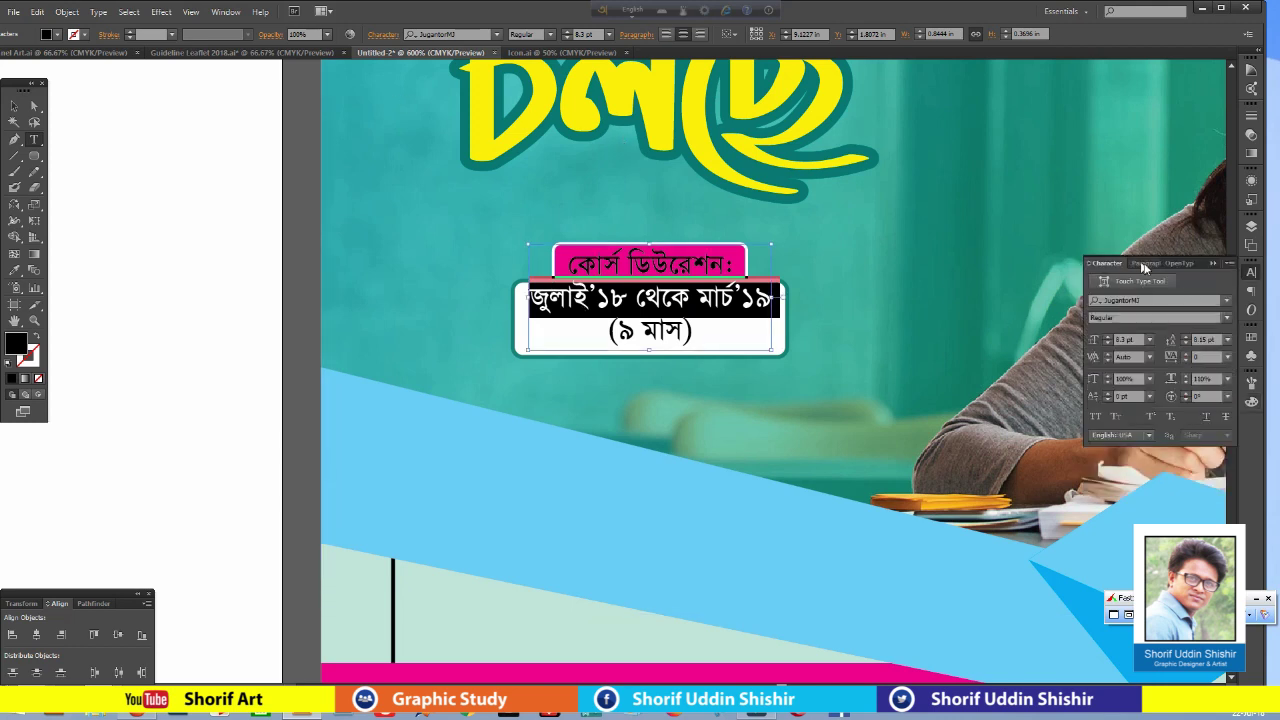
{"action": "left_click", "coordinate": [1186, 339]}
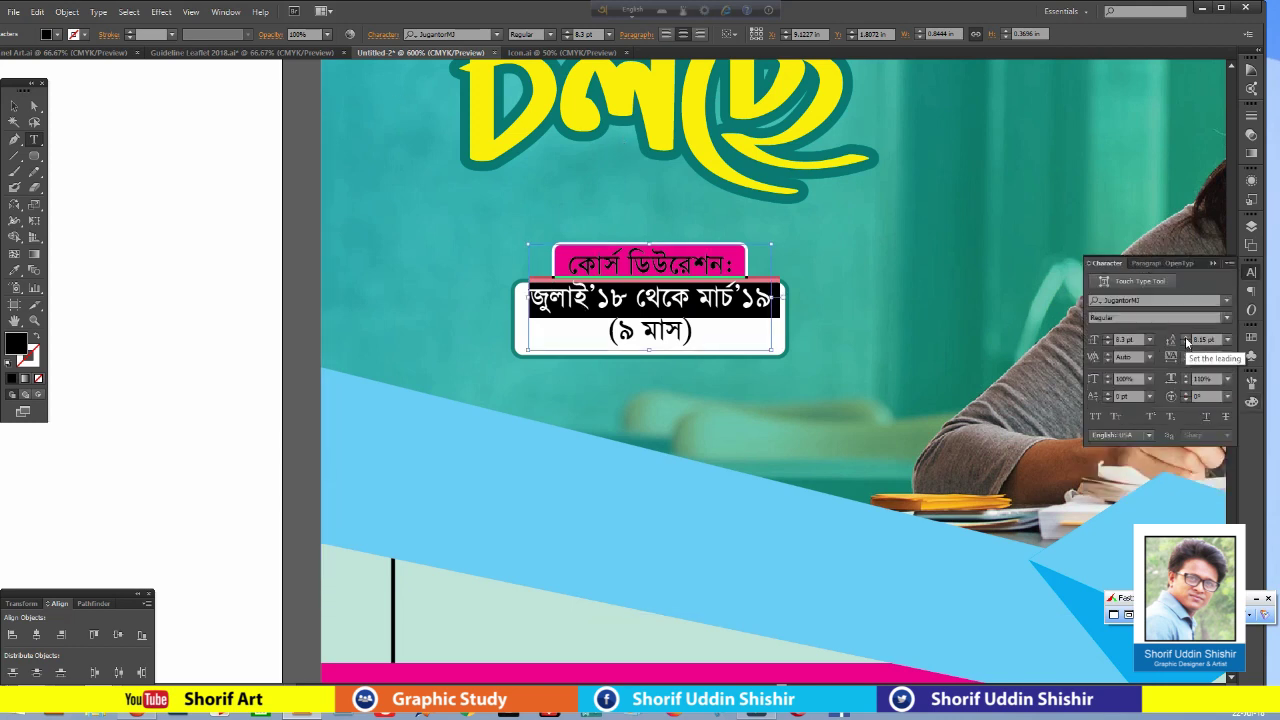
{"action": "left_click", "coordinate": [1186, 339]}
{"action": "type", "text": "11"}
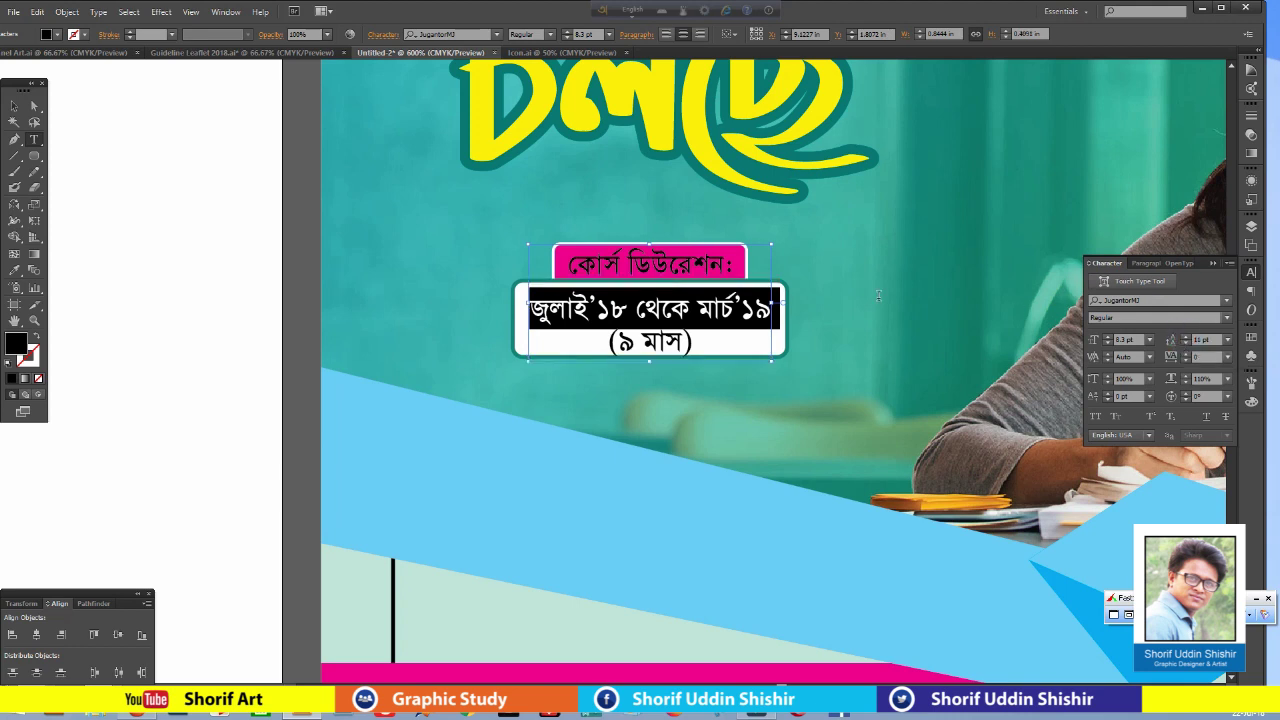
Make the course-duration heading line white and bold.
{"action": "key", "text": "Up"}
{"action": "key", "text": "shift+Left"}
{"action": "key", "text": "shift+Left"}
{"action": "key", "text": "shift+Left"}
{"action": "key", "text": "shift+Left"}
{"action": "key", "text": "shift+Left"}
{"action": "key", "text": "shift+Left"}
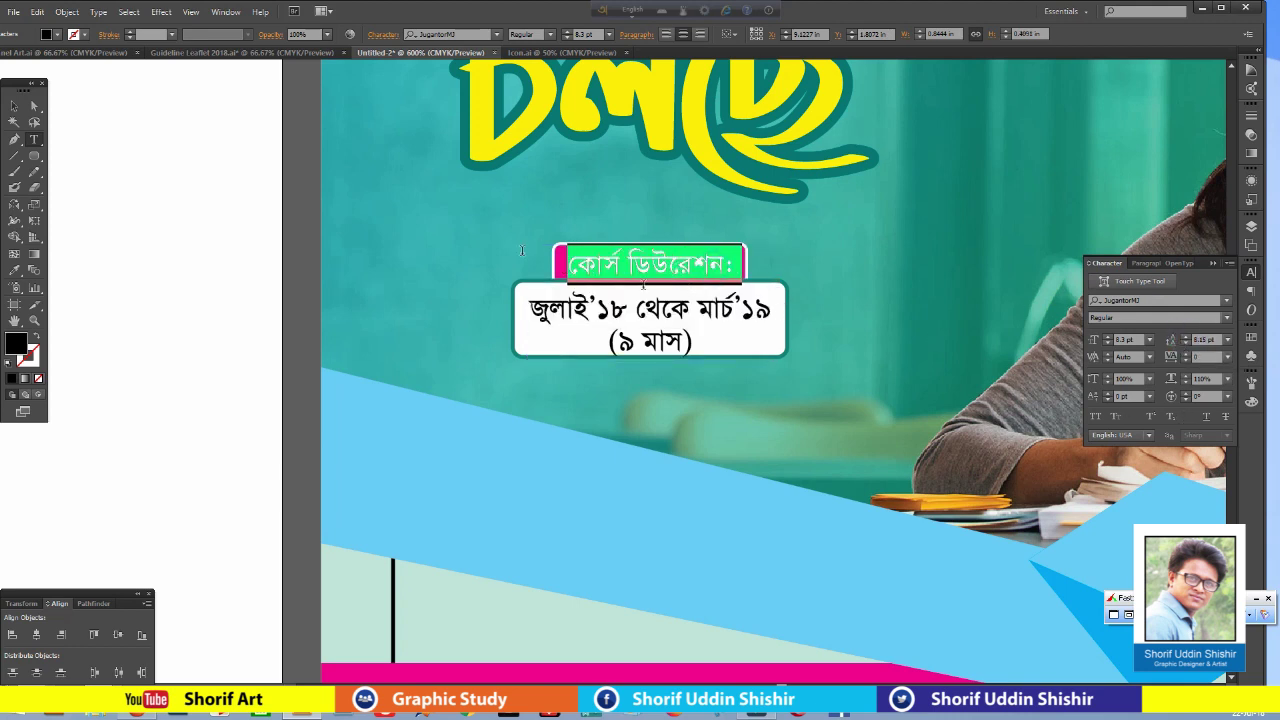
{"action": "left_click", "coordinate": [1251, 401]}
{"action": "left_click", "coordinate": [1108, 459]}
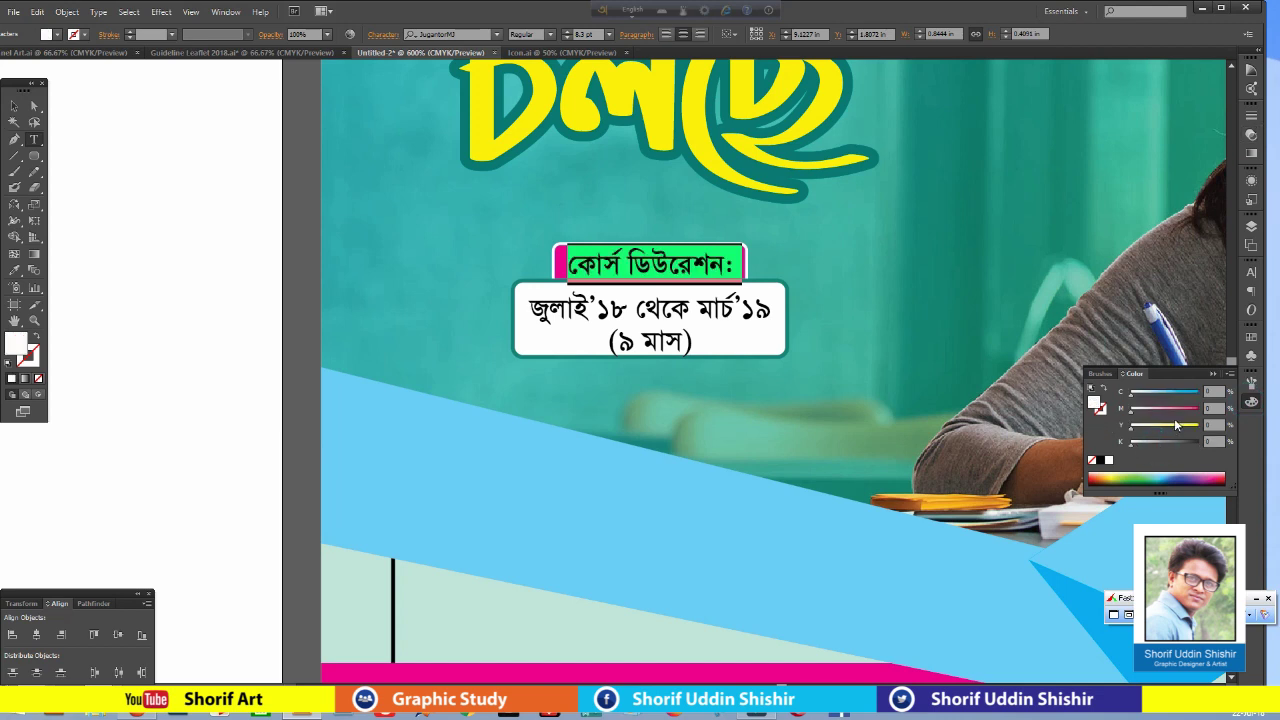
{"action": "key", "text": "ctrl+t"}
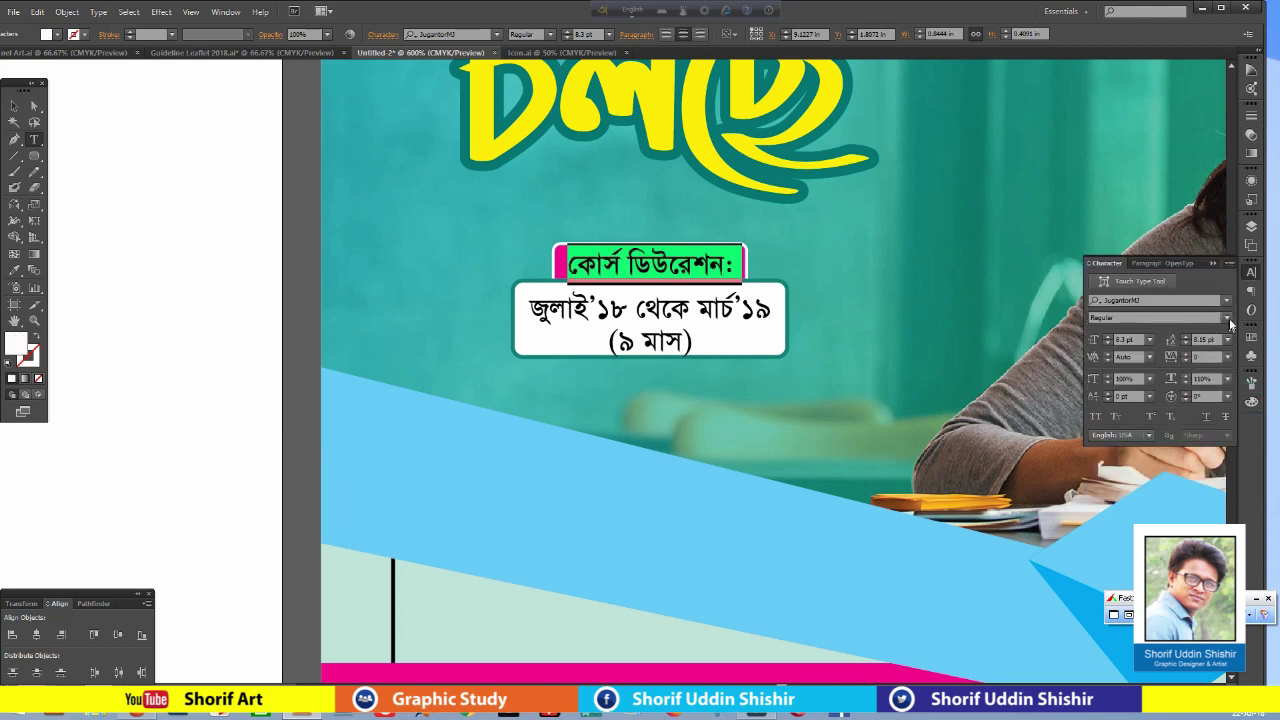
{"action": "left_click", "coordinate": [1227, 318]}
{"action": "left_click", "coordinate": [1120, 365]}
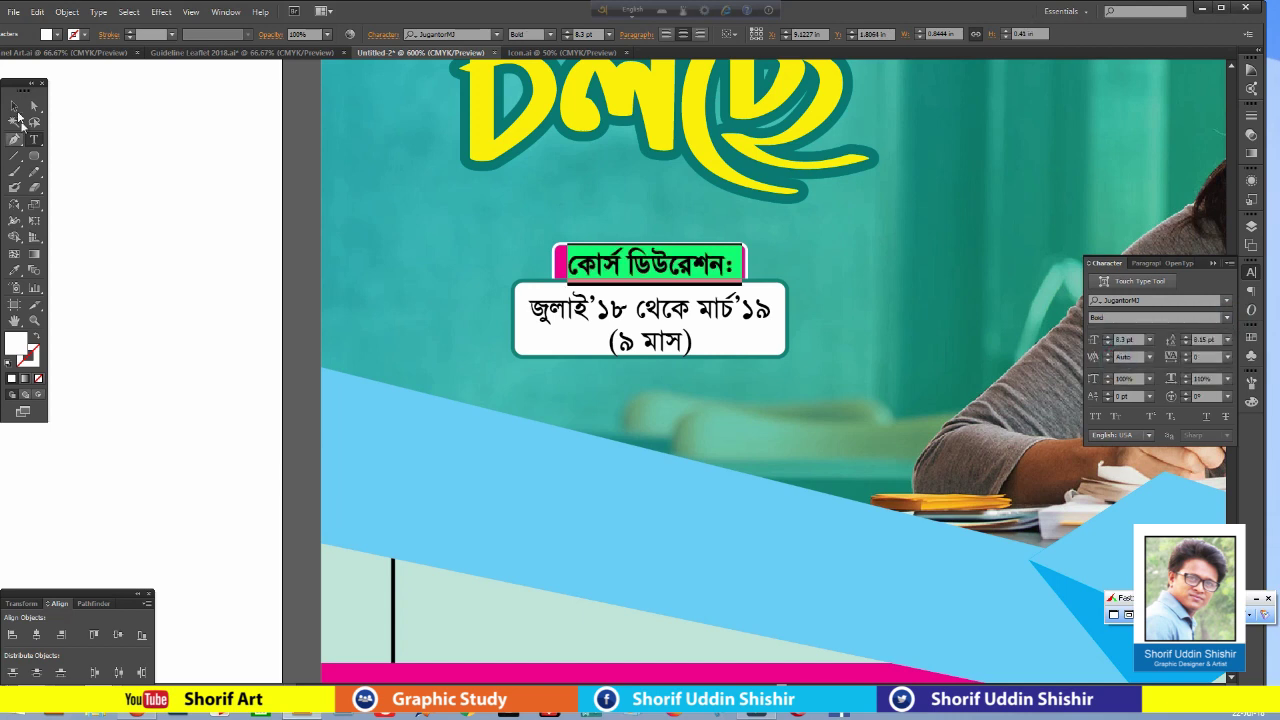
Set the (৯ মাস) line to 8 pt with 7 pt leading.
{"action": "left_click", "coordinate": [14, 106]}
{"action": "left_click", "coordinate": [557, 250]}
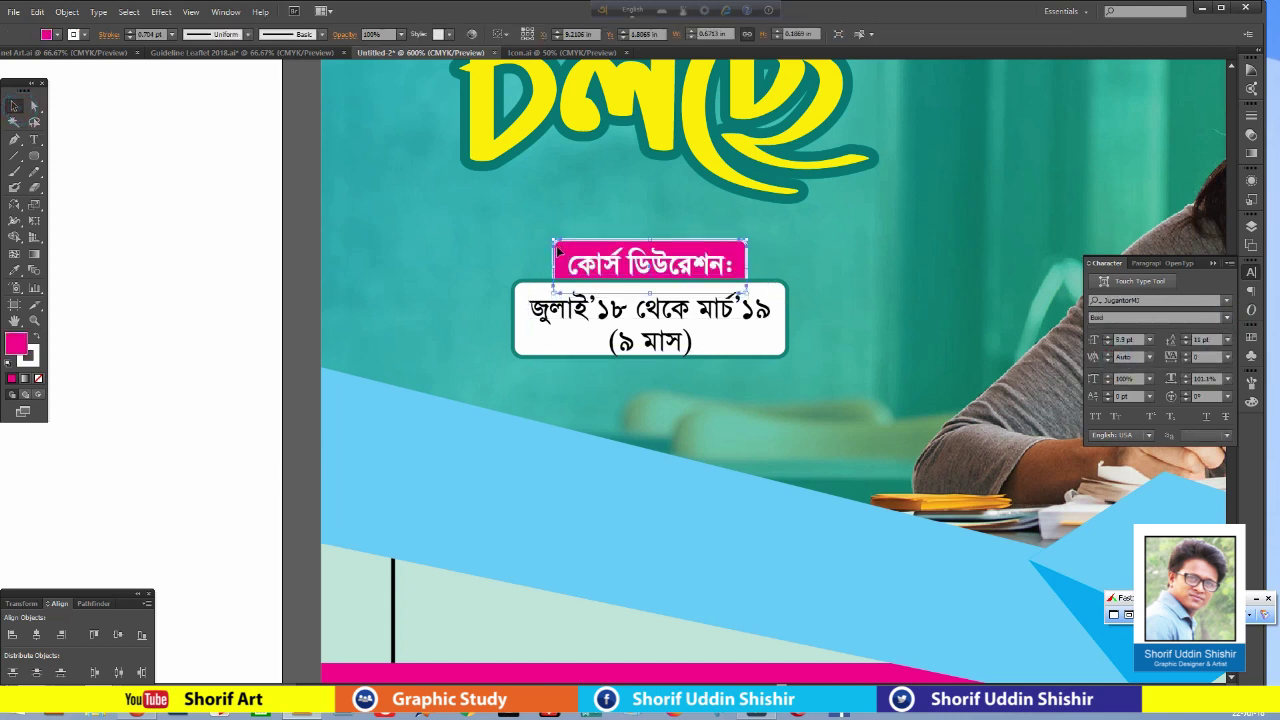
{"action": "left_click", "coordinate": [298, 291]}
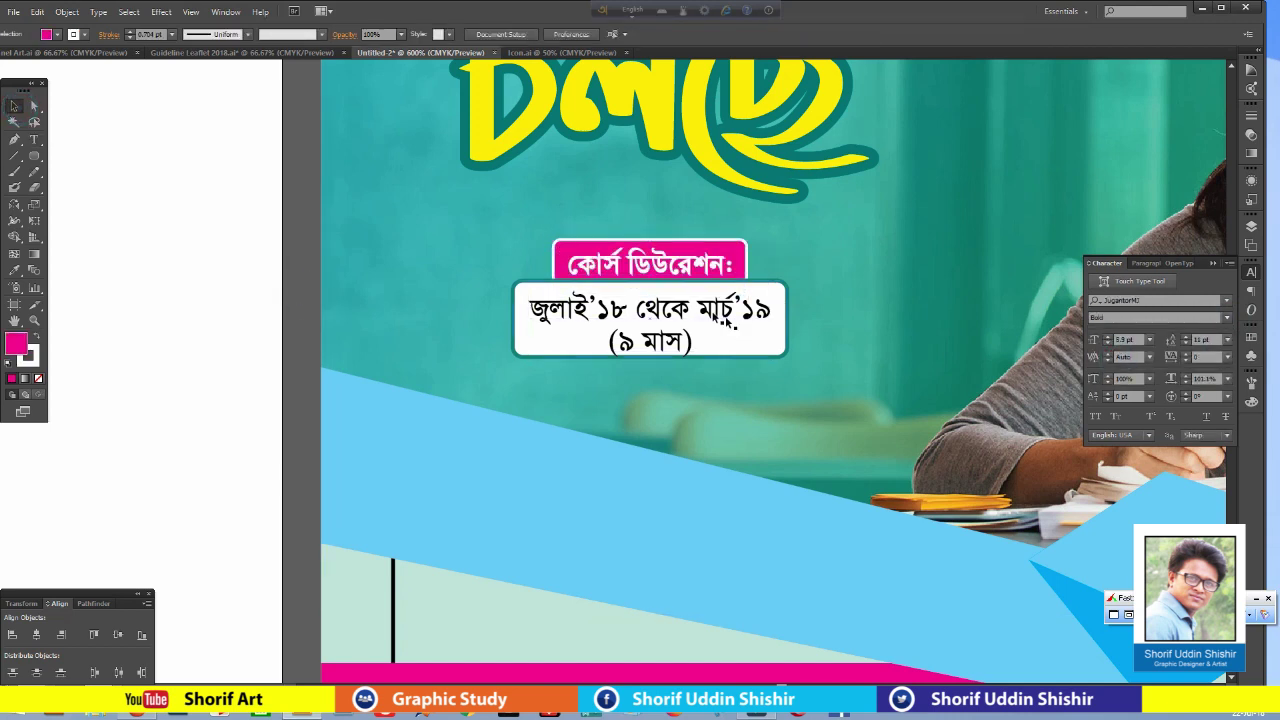
{"action": "left_click", "coordinate": [712, 312]}
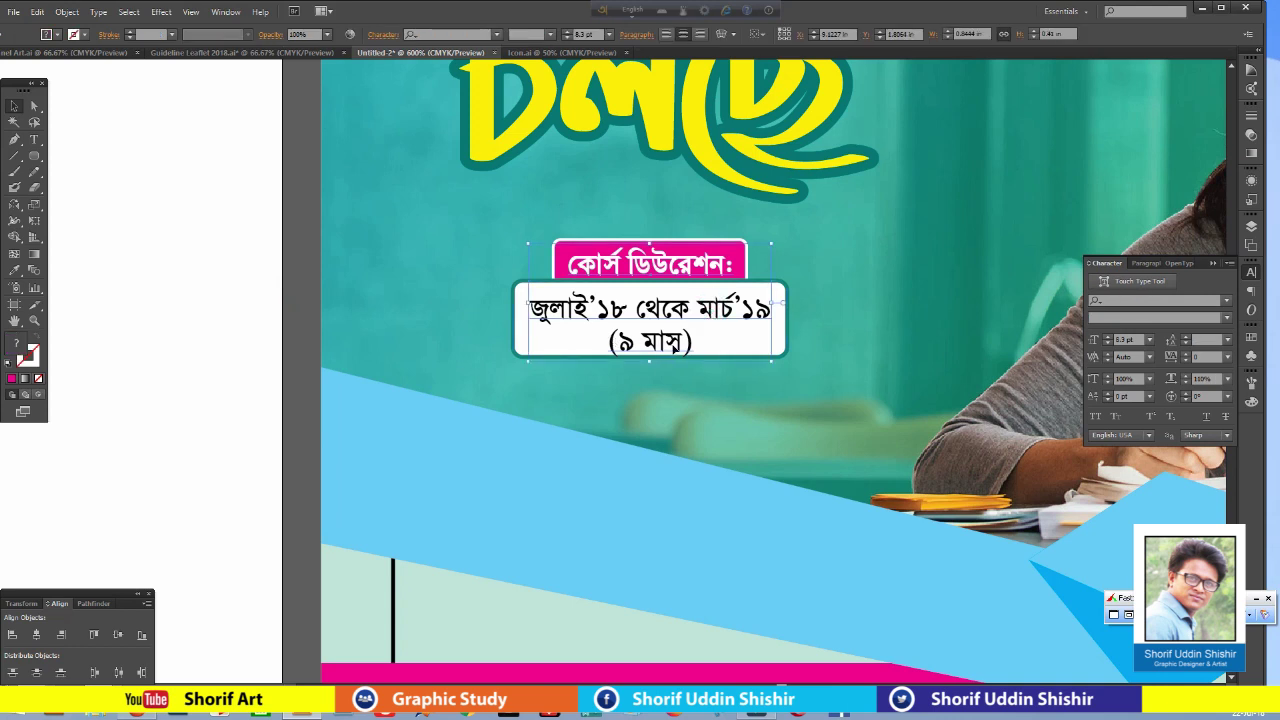
{"action": "triple_click", "coordinate": [674, 343]}
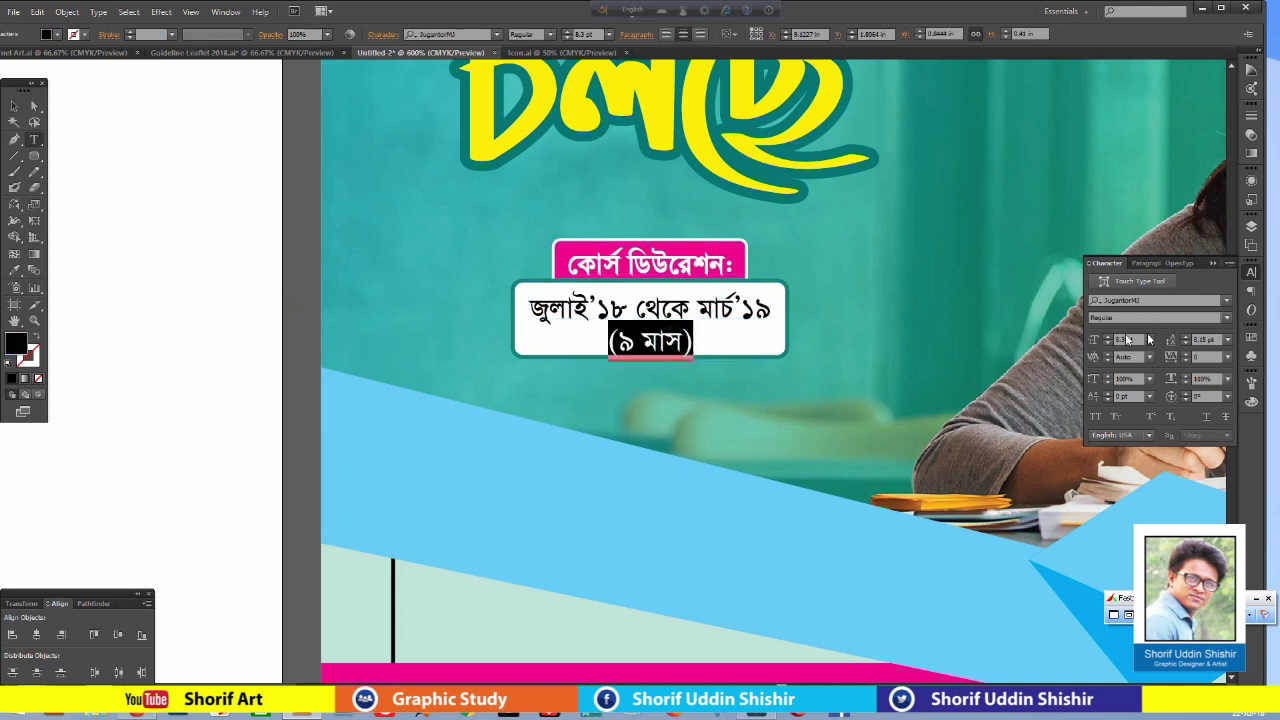
{"action": "left_click", "coordinate": [1107, 344]}
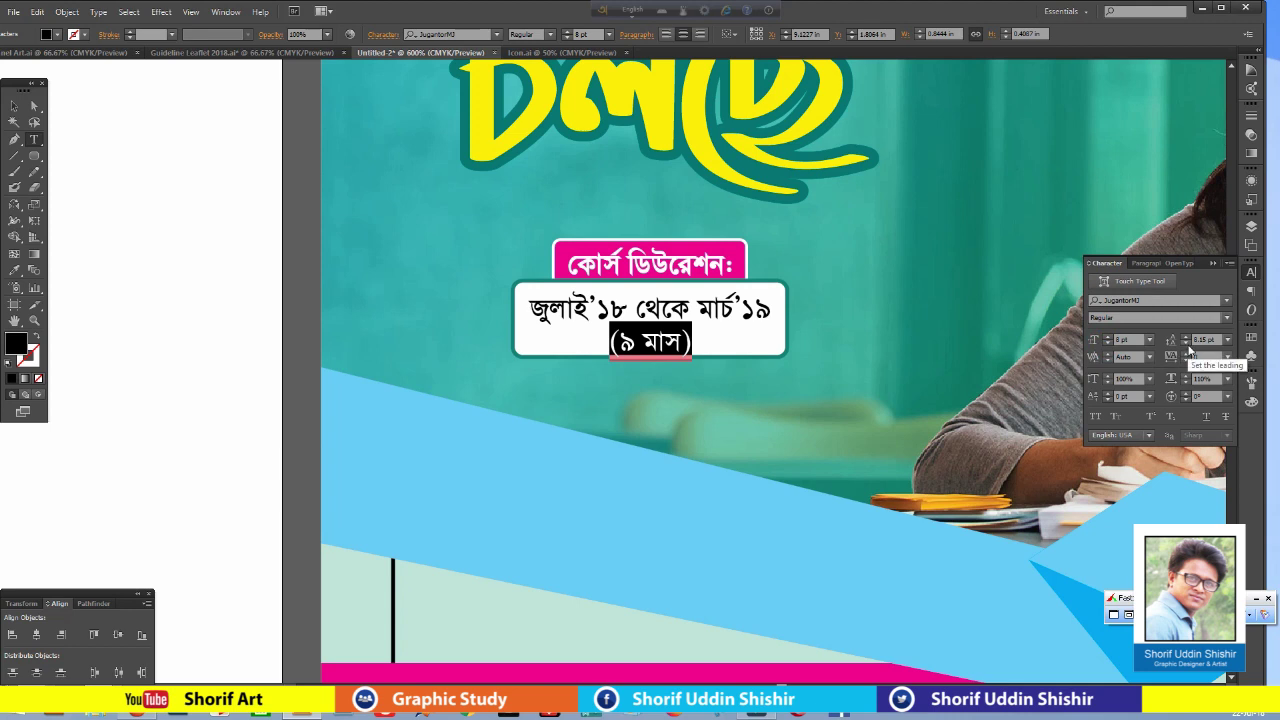
{"action": "left_click", "coordinate": [1185, 344]}
Shift the course-duration label and box up and to the left.
{"action": "left_click", "coordinate": [14, 105]}
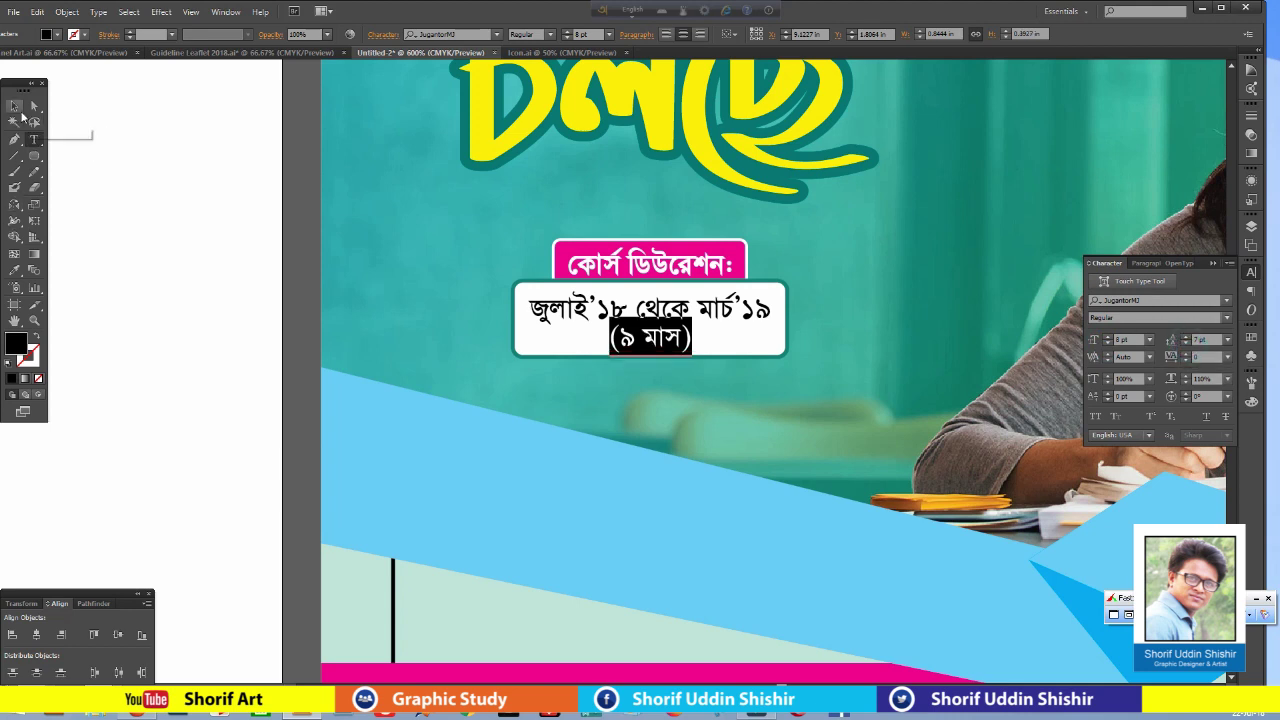
{"action": "left_click", "coordinate": [749, 250]}
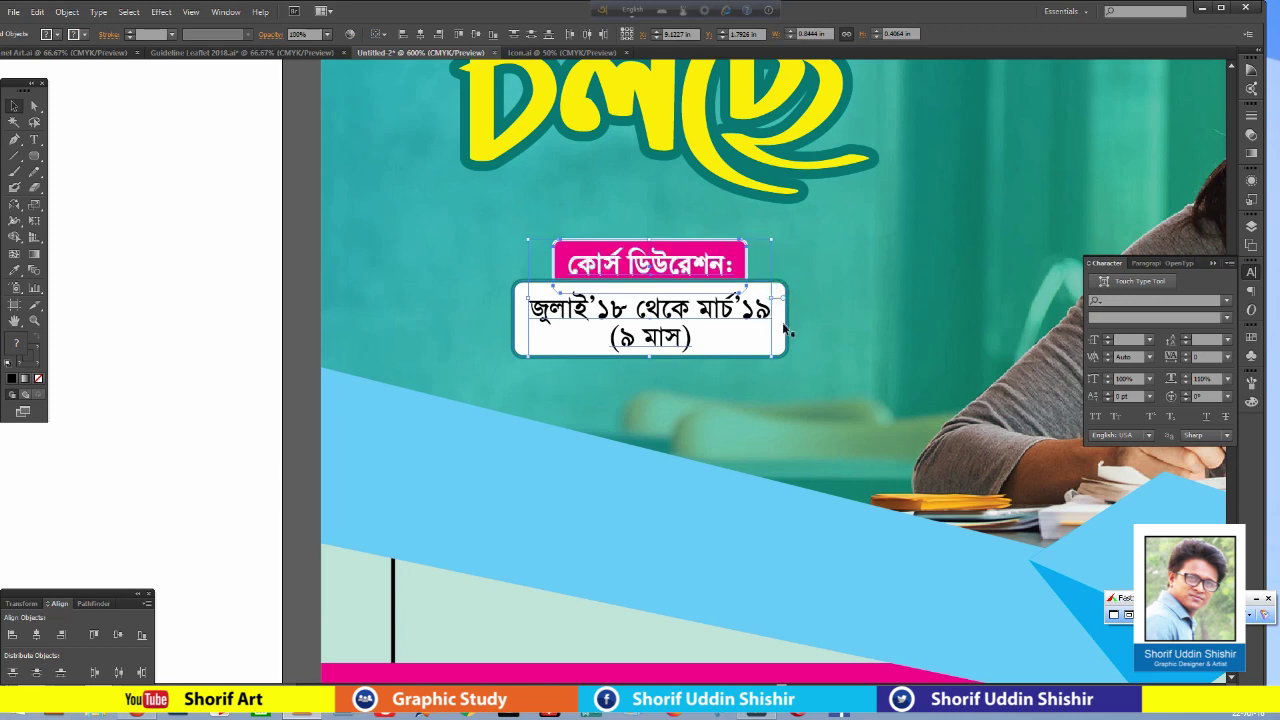
{"action": "left_click_drag", "start_coordinate": [688, 308], "coordinate": [681, 255]}
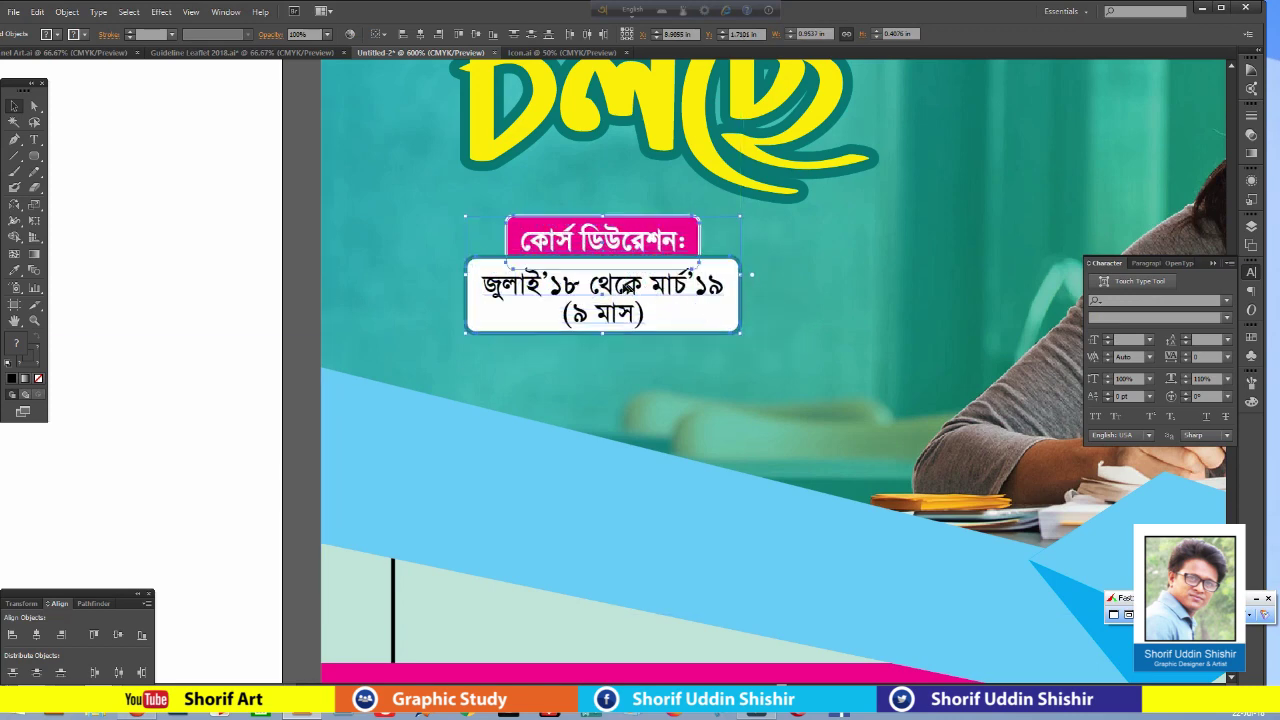
{"action": "left_click_drag", "start_coordinate": [482, 300], "coordinate": [430, 300]}
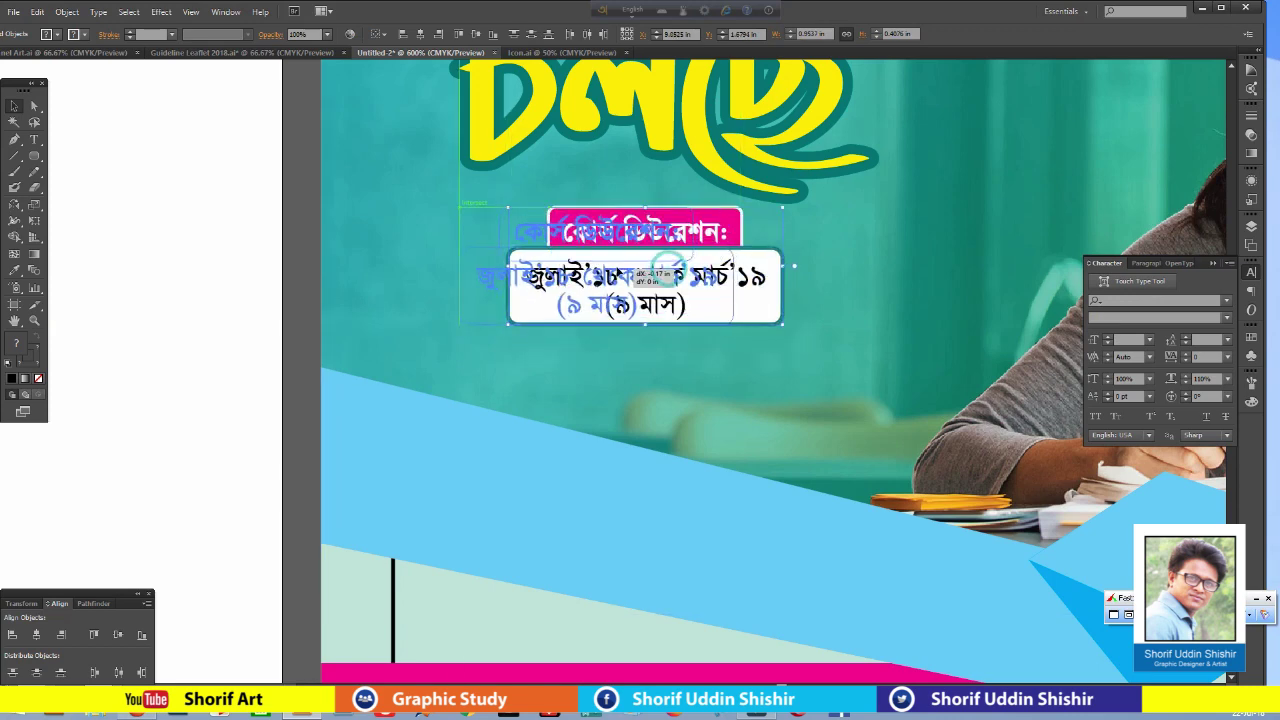
{"action": "key", "text": "ctrl+minus"}
{"action": "key", "text": "ctrl+minus"}
{"action": "key", "text": "ctrl+minus"}
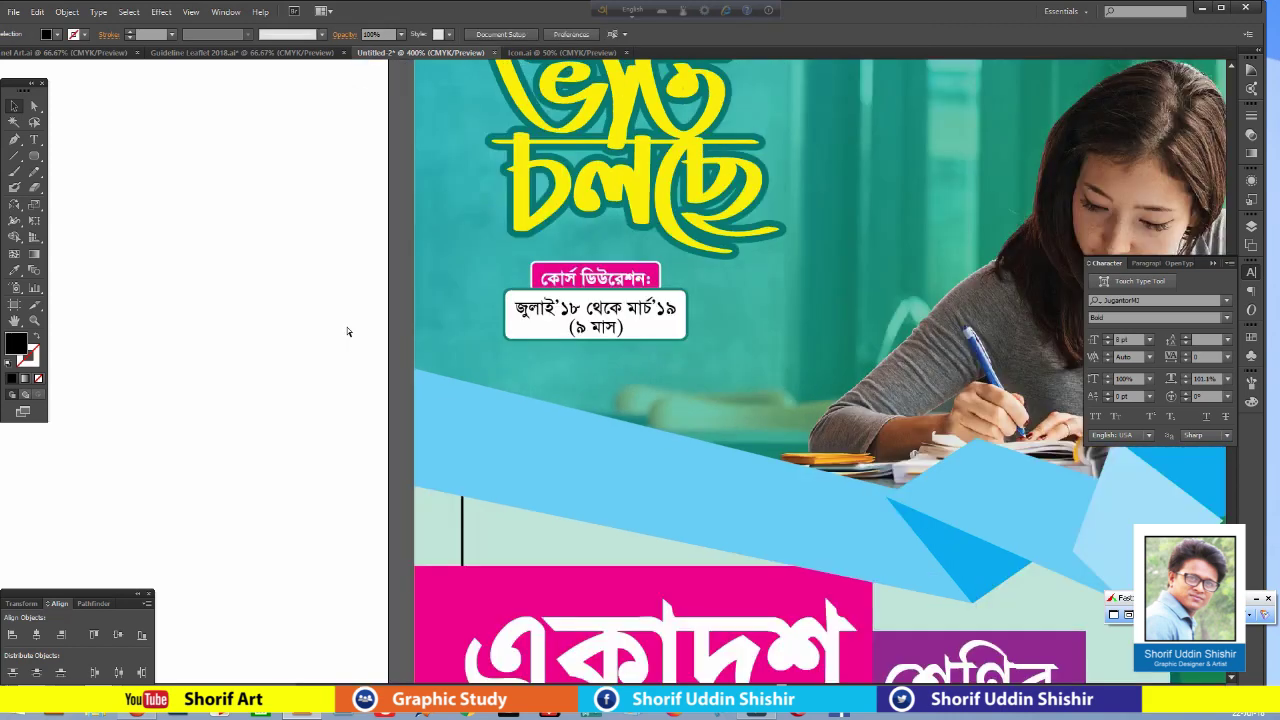
{"action": "key", "text": "ctrl+minus"}
Move the free trial class date/time block from the side artboard to above the poster.
{"action": "scroll", "coordinate": [416, 350], "scroll_direction": "left", "scroll_amount": 3}
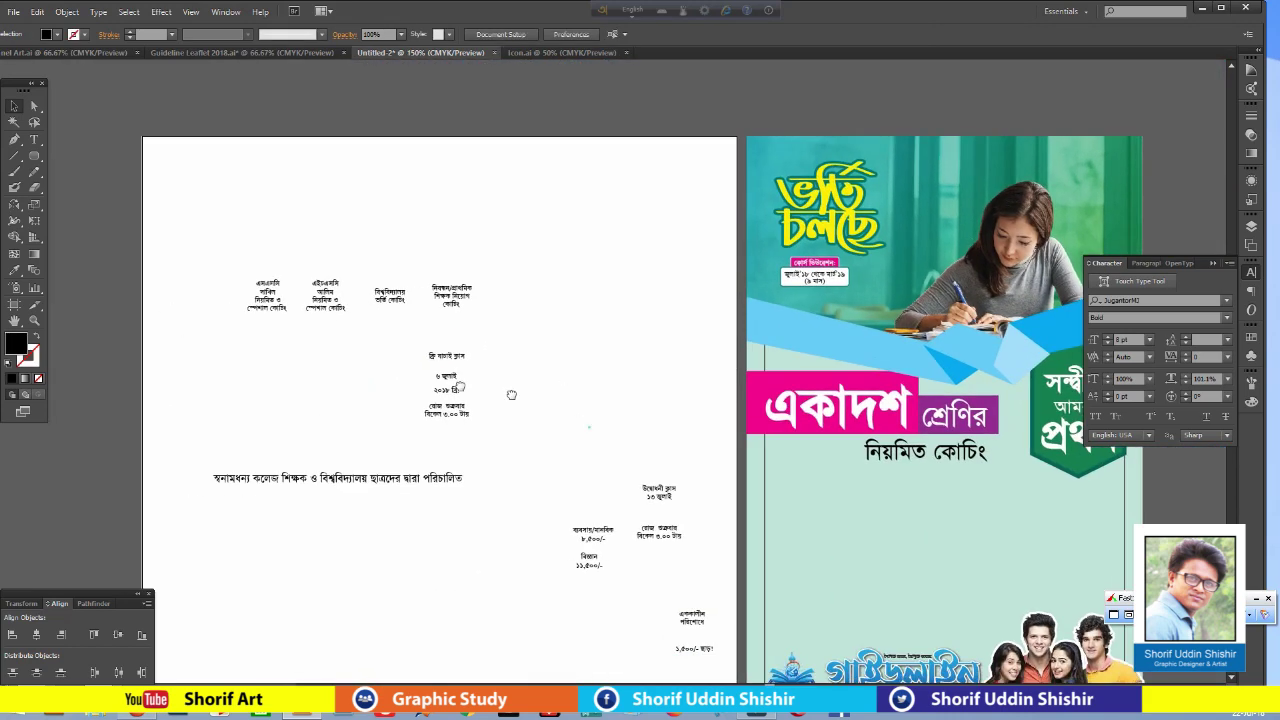
{"action": "scroll", "coordinate": [511, 391], "scroll_direction": "right", "scroll_amount": 2}
{"action": "left_click", "coordinate": [313, 333]}
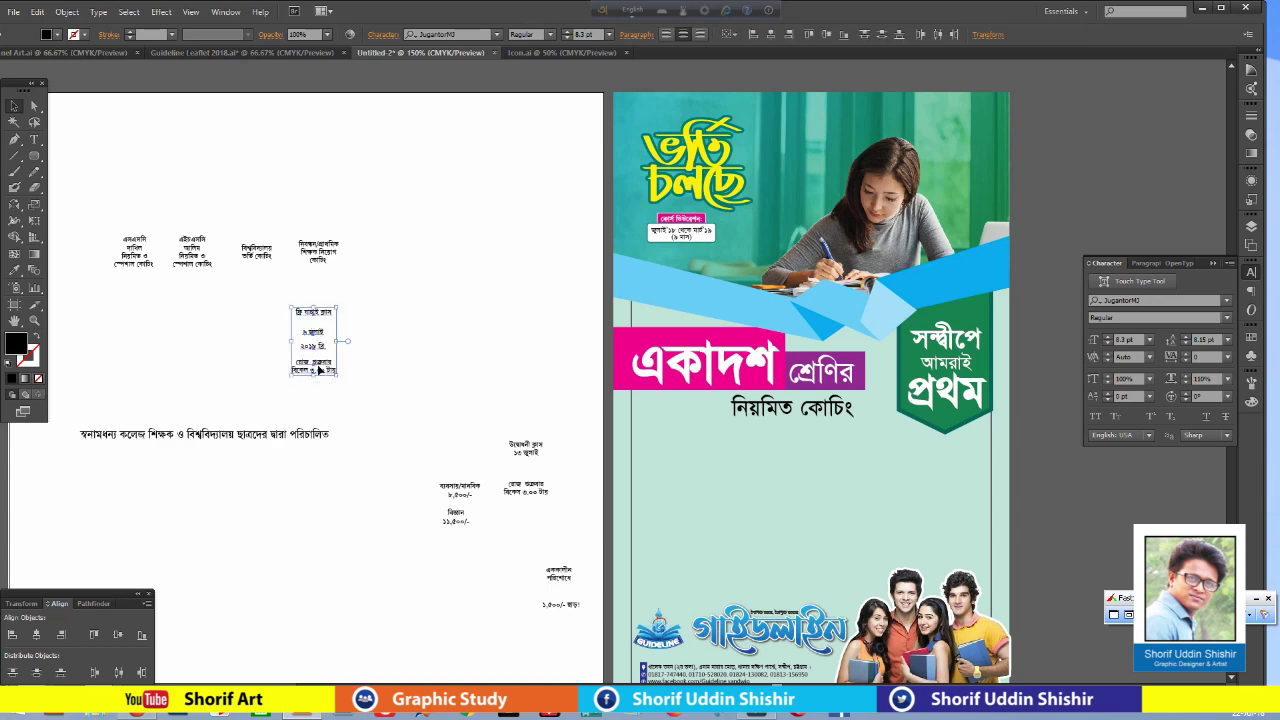
{"action": "mouse_move", "coordinate": [325, 370]}
{"action": "left_mouse_down"}
{"action": "mouse_move", "coordinate": [523, 308]}
{"action": "mouse_move", "coordinate": [366, 420]}
{"action": "mouse_move", "coordinate": [349, 376]}
{"action": "left_mouse_up"}
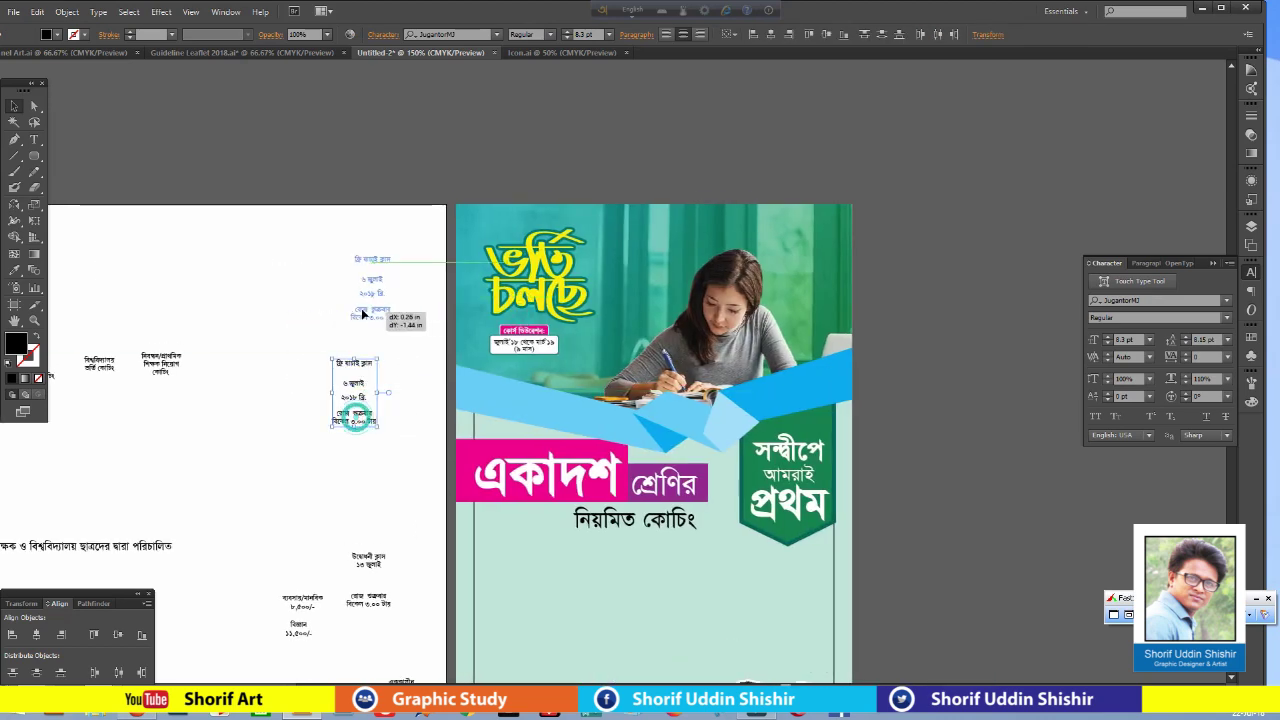
{"action": "key", "text": "ctrl+a"}
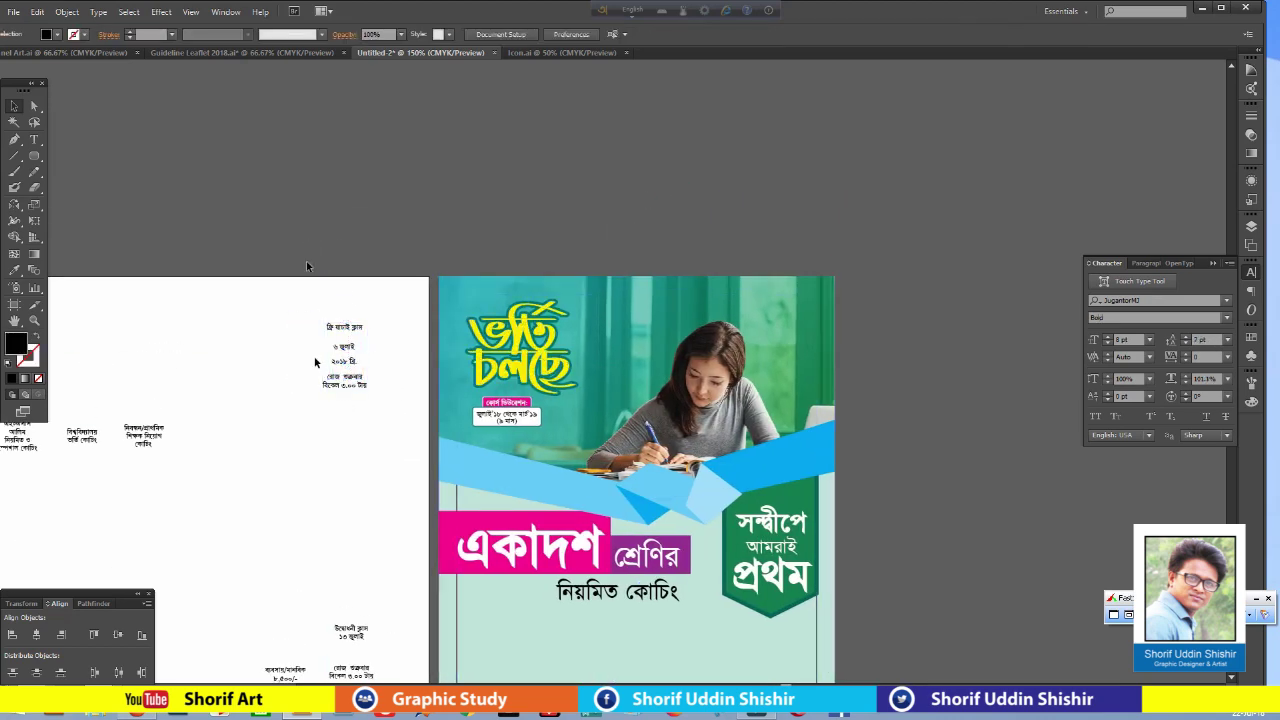
{"action": "left_click", "coordinate": [340, 355]}
{"action": "left_click_drag", "start_coordinate": [340, 355], "coordinate": [606, 223]}
{"action": "left_click", "coordinate": [722, 218]}
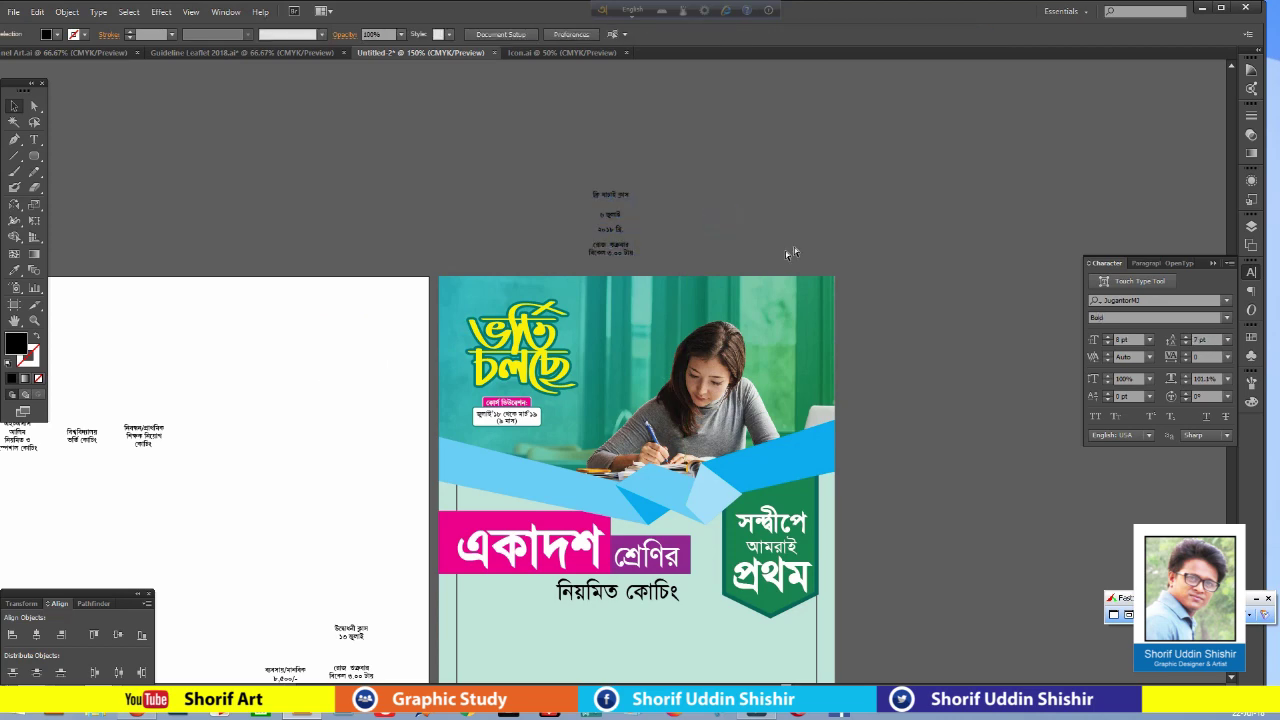
{"action": "key", "text": "ctrl+plus"}
{"action": "key", "text": "ctrl+plus"}
Arrange ফ্রি যাচাই ক্লাস, ৬ জুলাই ২০১৮ খ্রি., day and time lines right of the title.
{"action": "mouse_move", "coordinate": [588, 155]}
{"action": "left_mouse_down"}
{"action": "mouse_move", "coordinate": [615, 495]}
{"action": "mouse_move", "coordinate": [581, 443]}
{"action": "mouse_move", "coordinate": [663, 486]}
{"action": "left_mouse_up"}
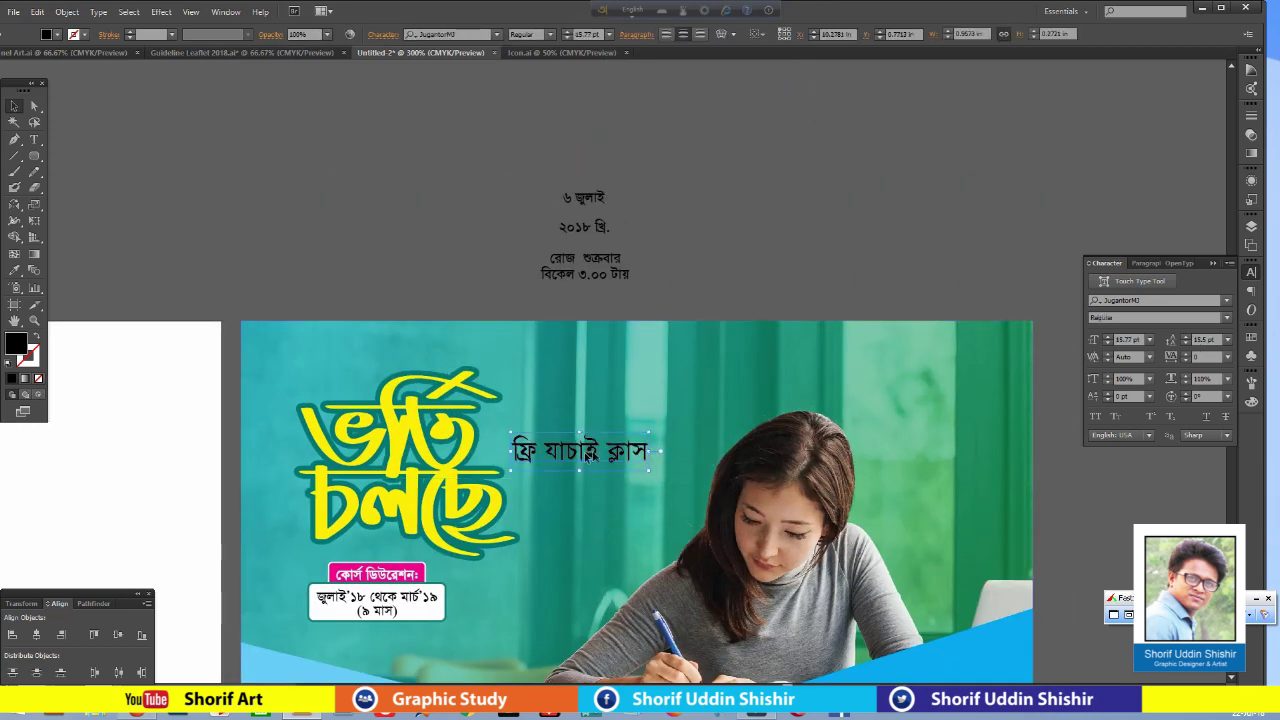
{"action": "left_click_drag", "start_coordinate": [591, 455], "coordinate": [609, 482]}
{"action": "left_click", "coordinate": [585, 197]}
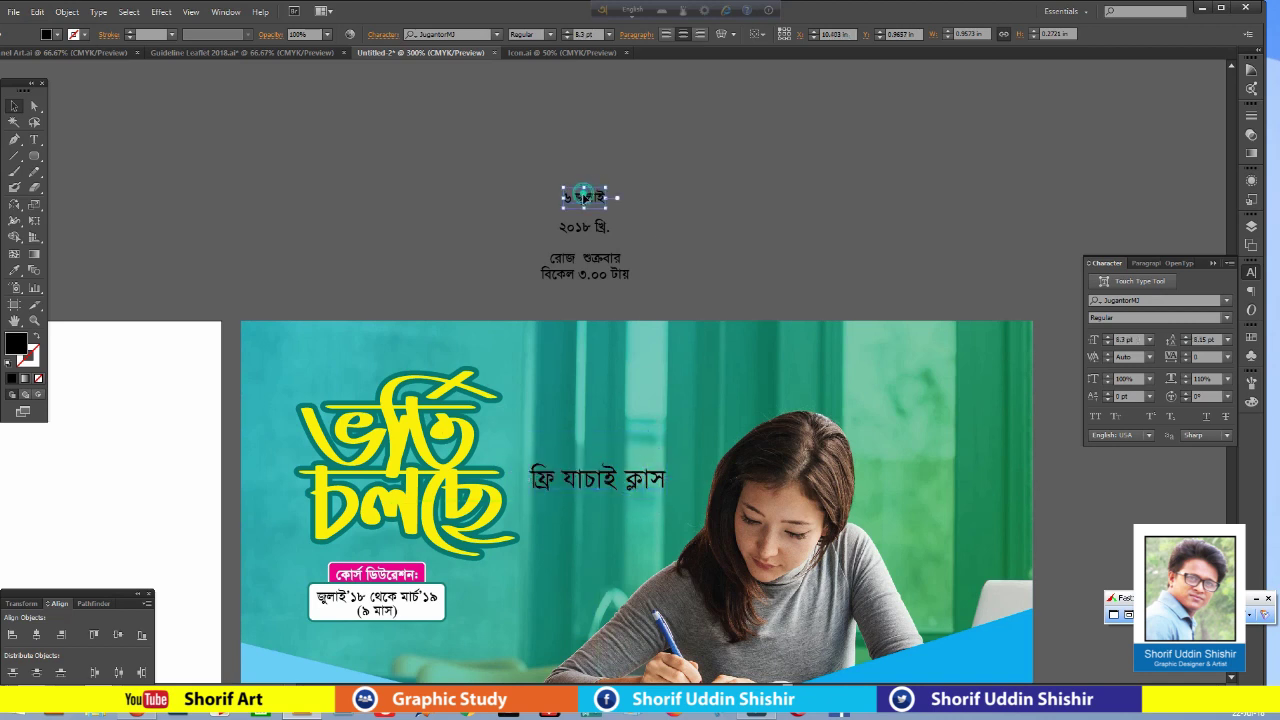
{"action": "left_click_drag", "start_coordinate": [585, 197], "coordinate": [557, 507]}
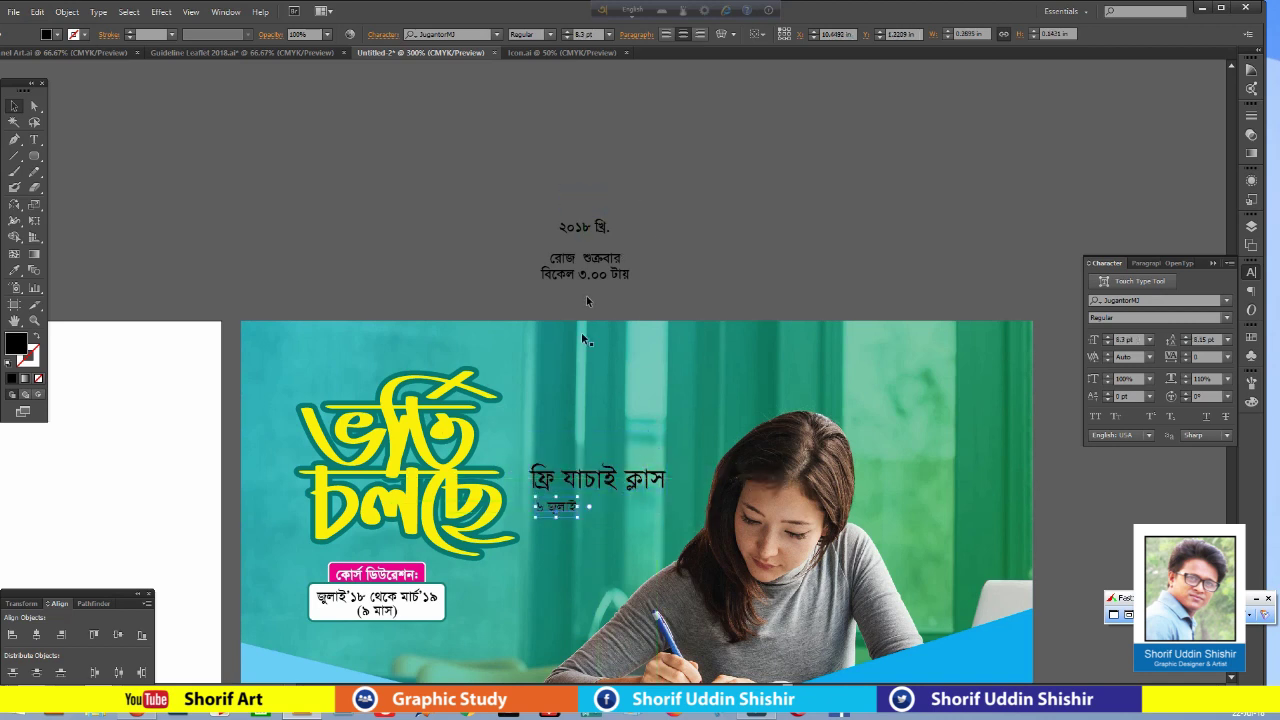
{"action": "left_click_drag", "start_coordinate": [590, 226], "coordinate": [612, 515]}
{"action": "left_click_drag", "start_coordinate": [570, 265], "coordinate": [572, 543]}
{"action": "left_click", "coordinate": [723, 200]}
{"action": "key", "text": "ctrl+plus"}
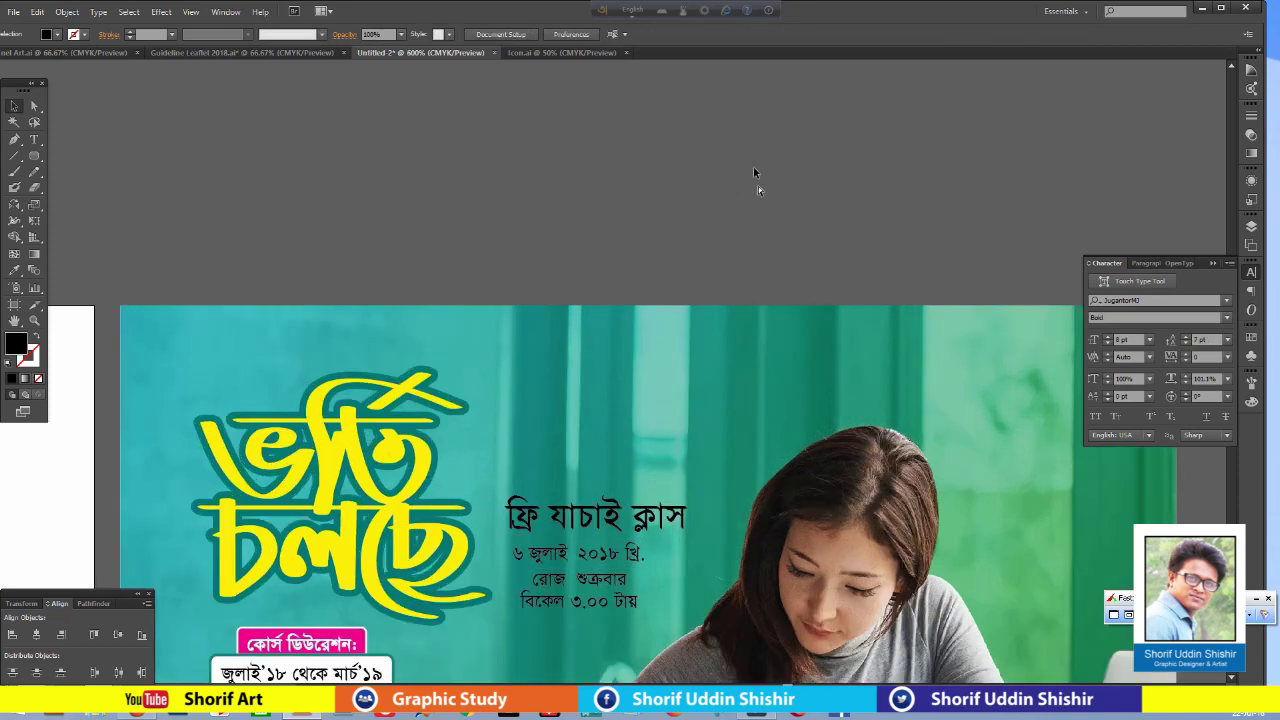
{"action": "key", "text": "ctrl+plus"}
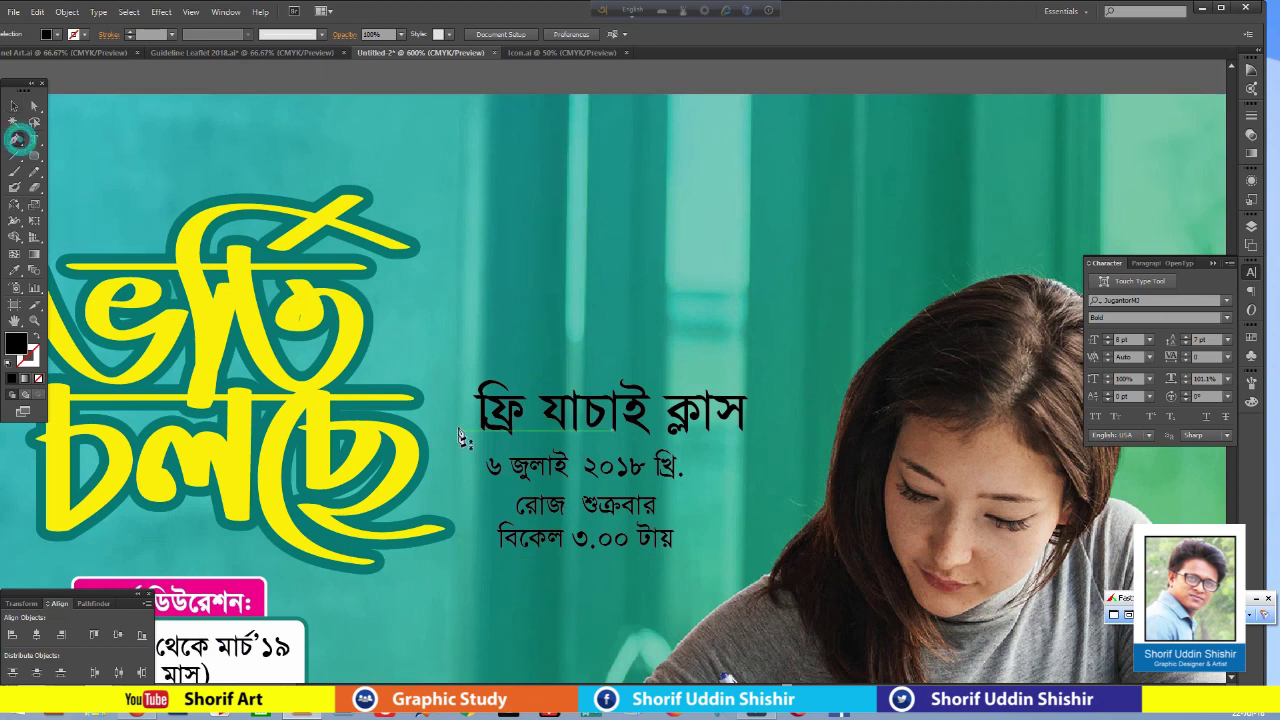
Draw a slanted four-corner band with the Pen tool just above the date lines.
{"action": "left_click", "coordinate": [426, 451]}
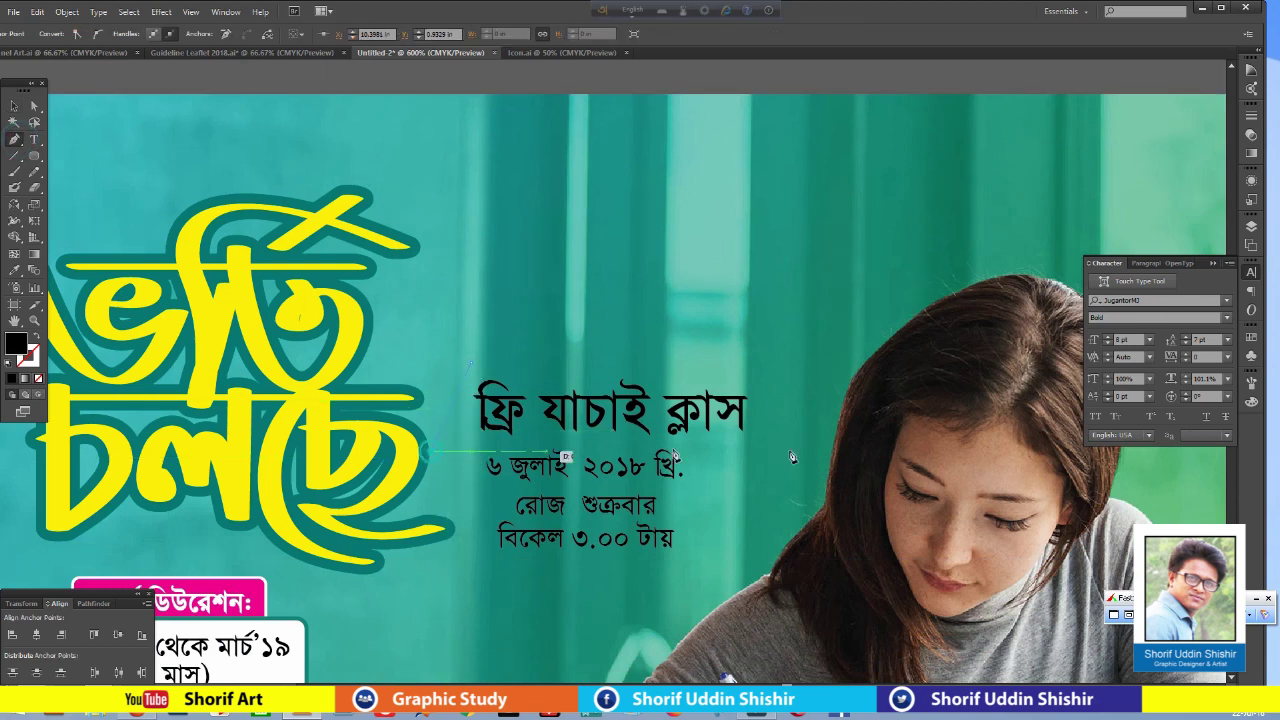
{"action": "left_click", "coordinate": [750, 442]}
{"action": "left_click", "coordinate": [808, 375]}
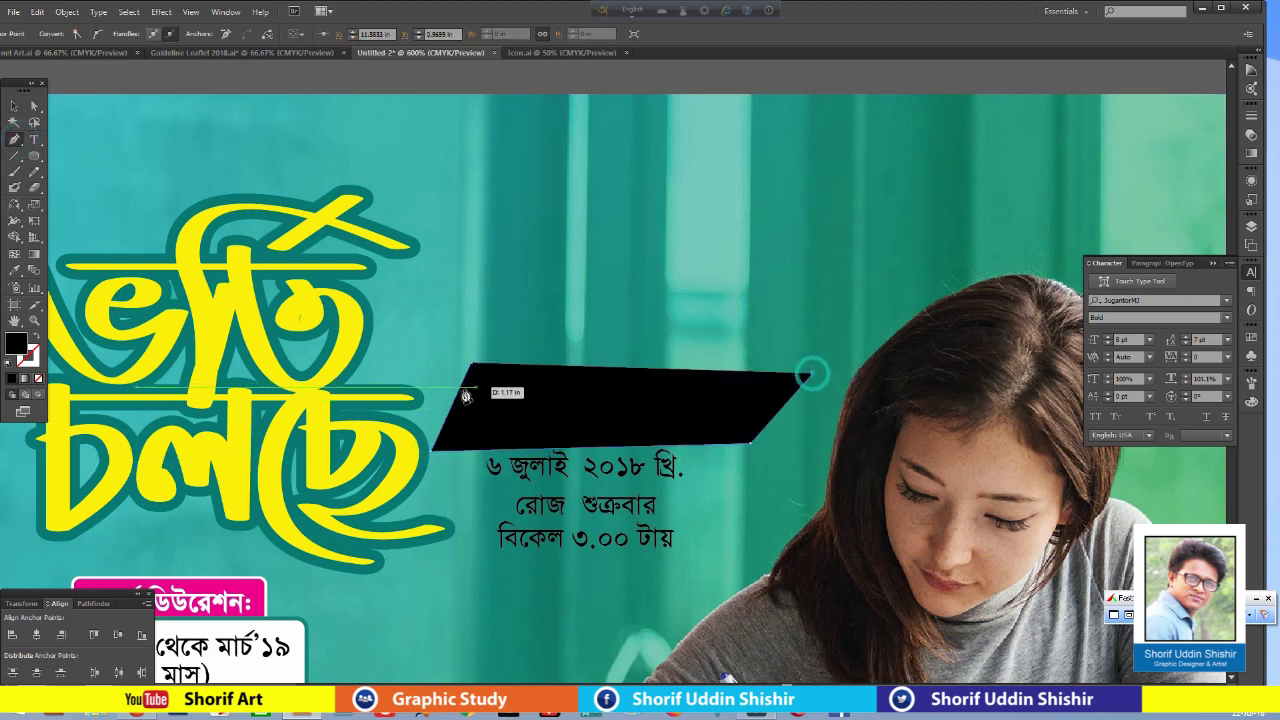
{"action": "left_click", "coordinate": [471, 365]}
Fill the new black band with a light teal sampled by the Eyedropper.
{"action": "left_click", "coordinate": [14, 107]}
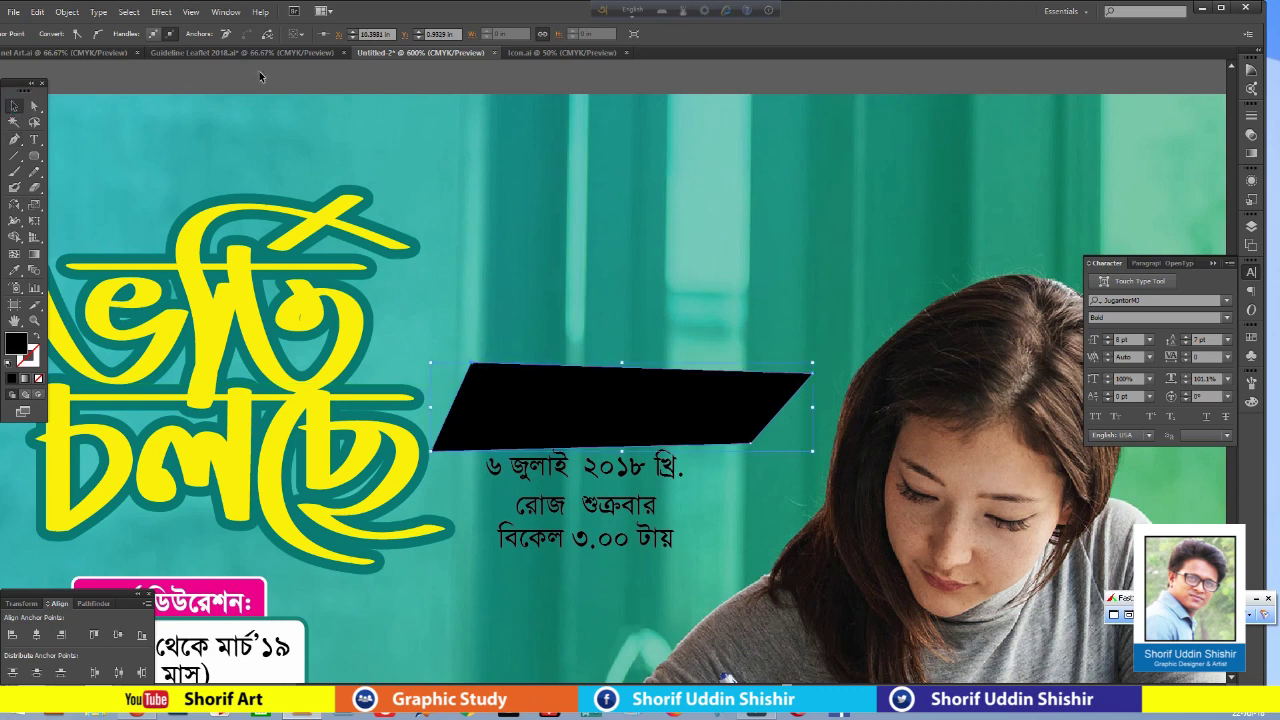
{"action": "left_click", "coordinate": [14, 270]}
{"action": "left_click", "coordinate": [638, 148]}
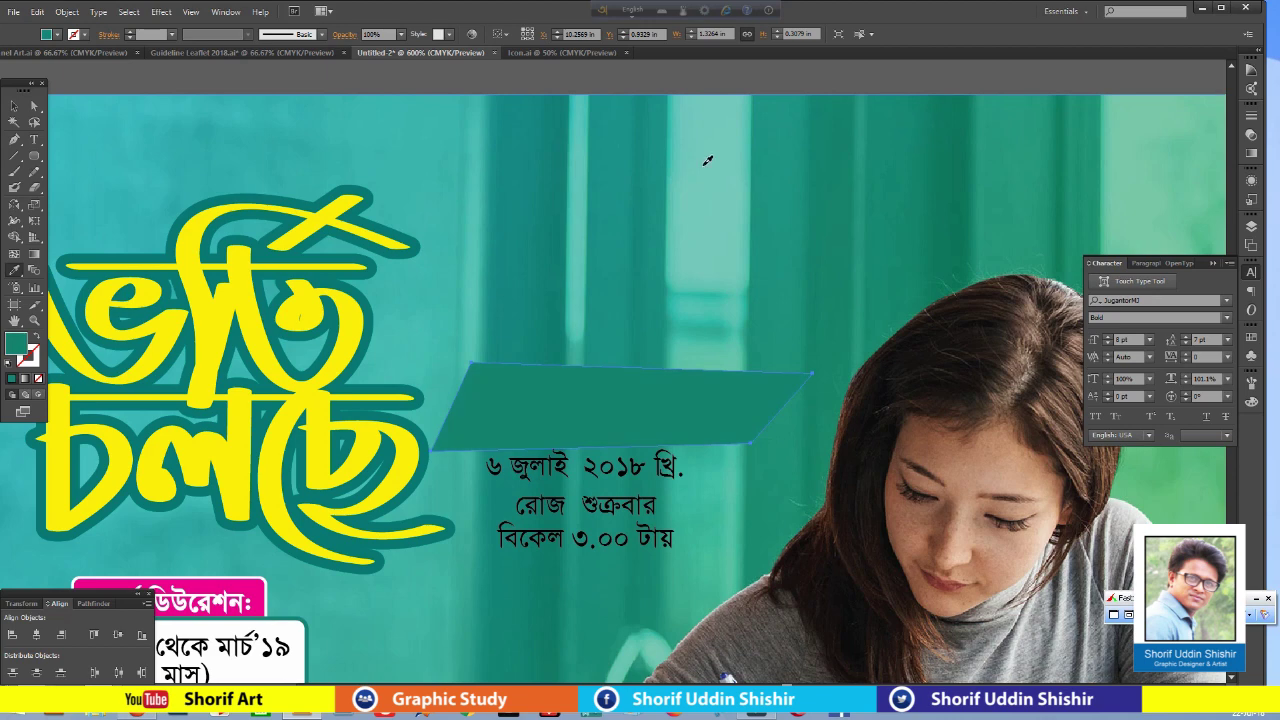
{"action": "left_click", "coordinate": [707, 160]}
{"action": "left_click", "coordinate": [14, 107]}
{"action": "left_click", "coordinate": [391, 74]}
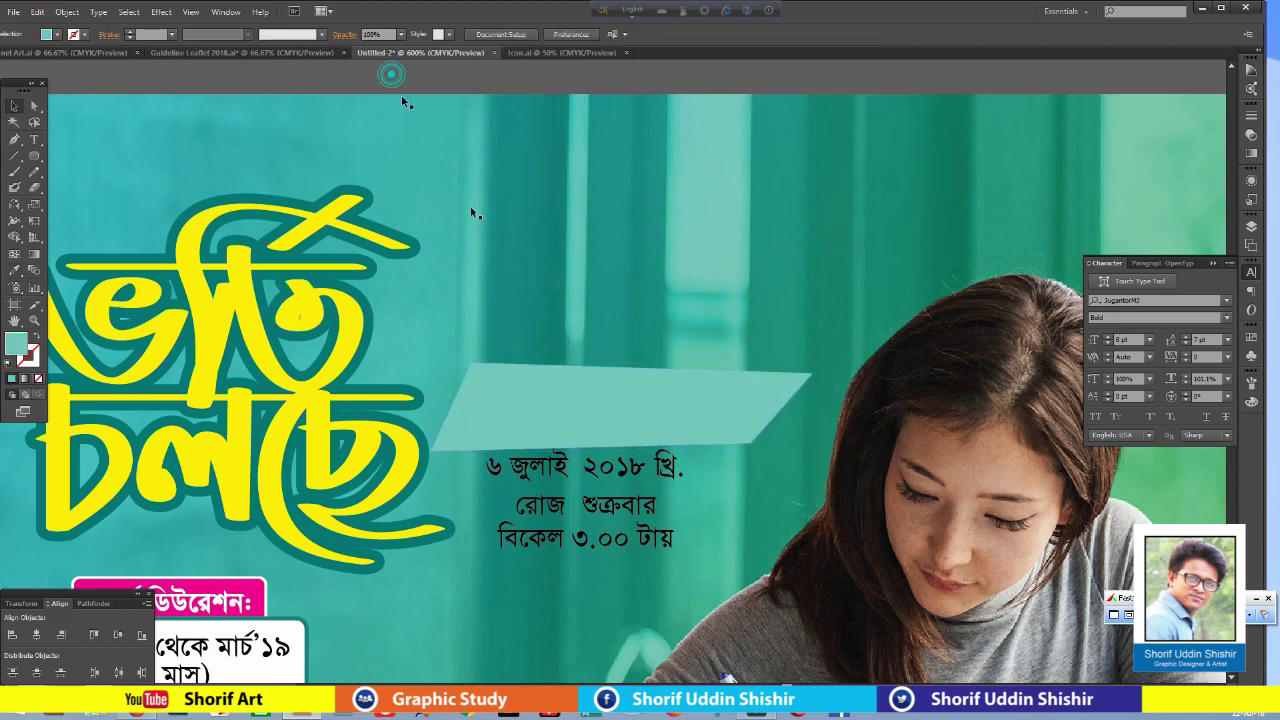
Resample the band's fill to a deeper teal taken from the photo.
{"action": "left_click", "coordinate": [641, 417]}
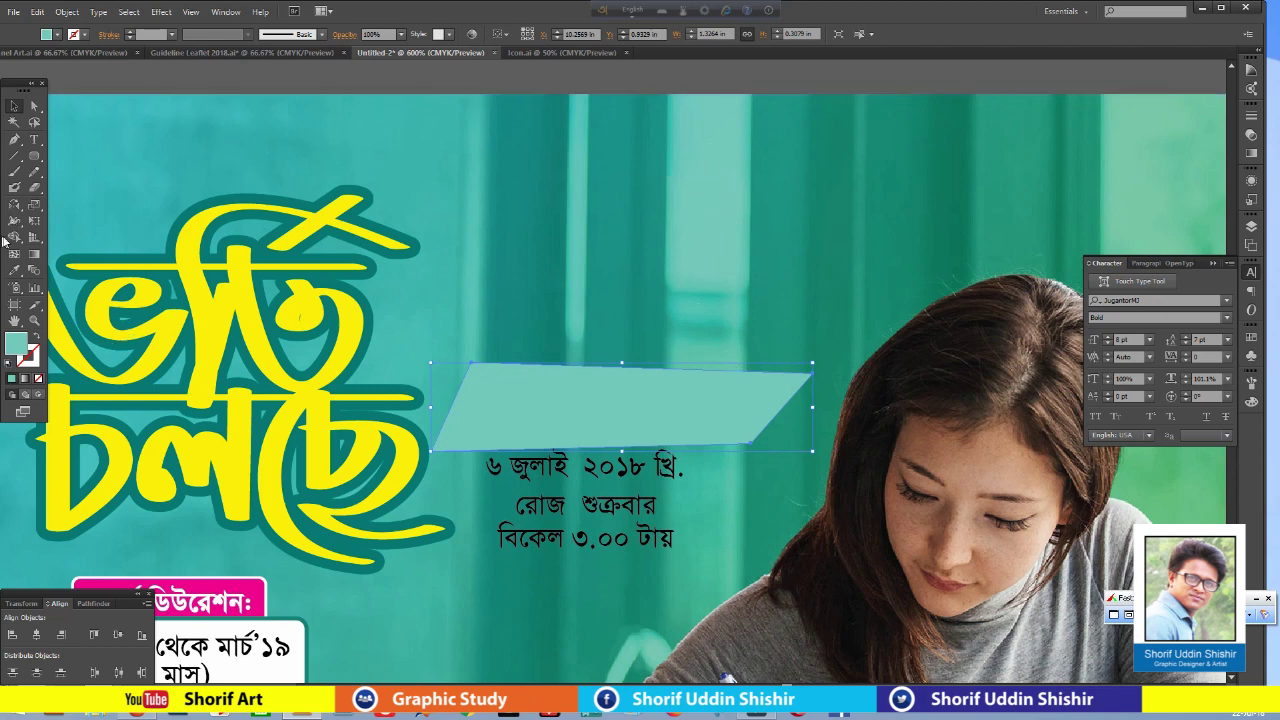
{"action": "left_click", "coordinate": [18, 270]}
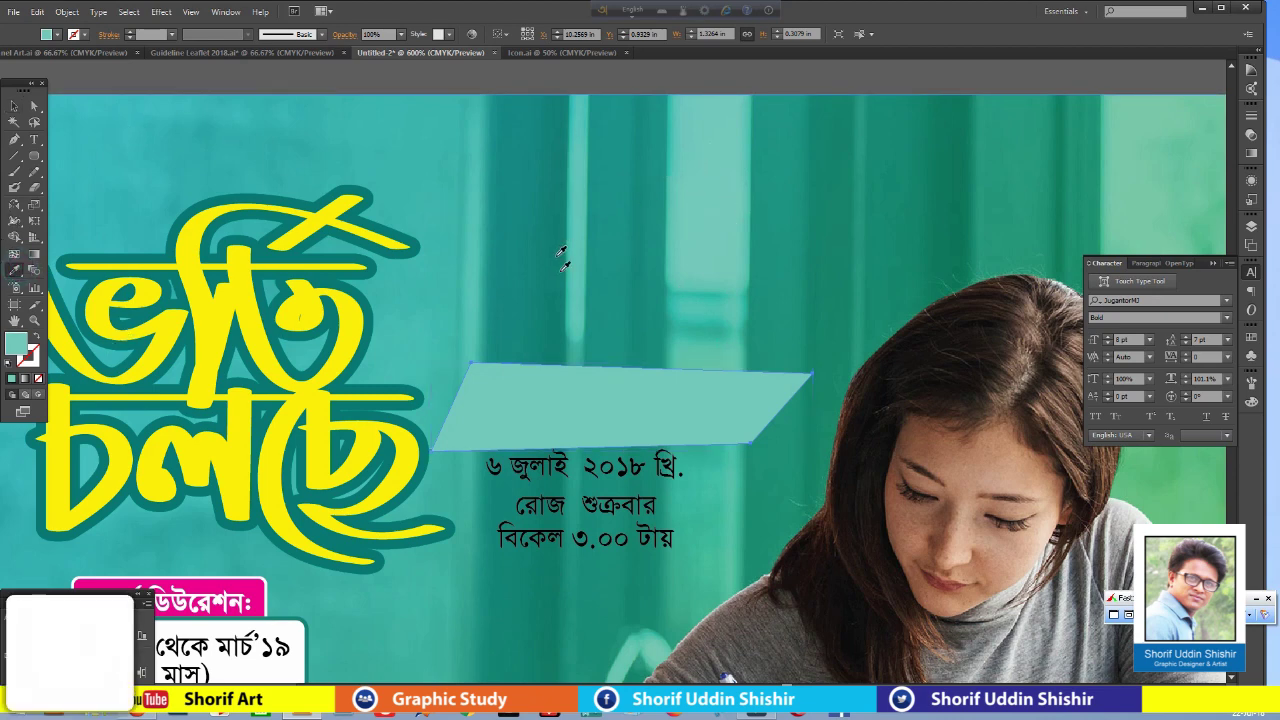
{"action": "left_click", "coordinate": [840, 128]}
{"action": "left_click", "coordinate": [666, 200]}
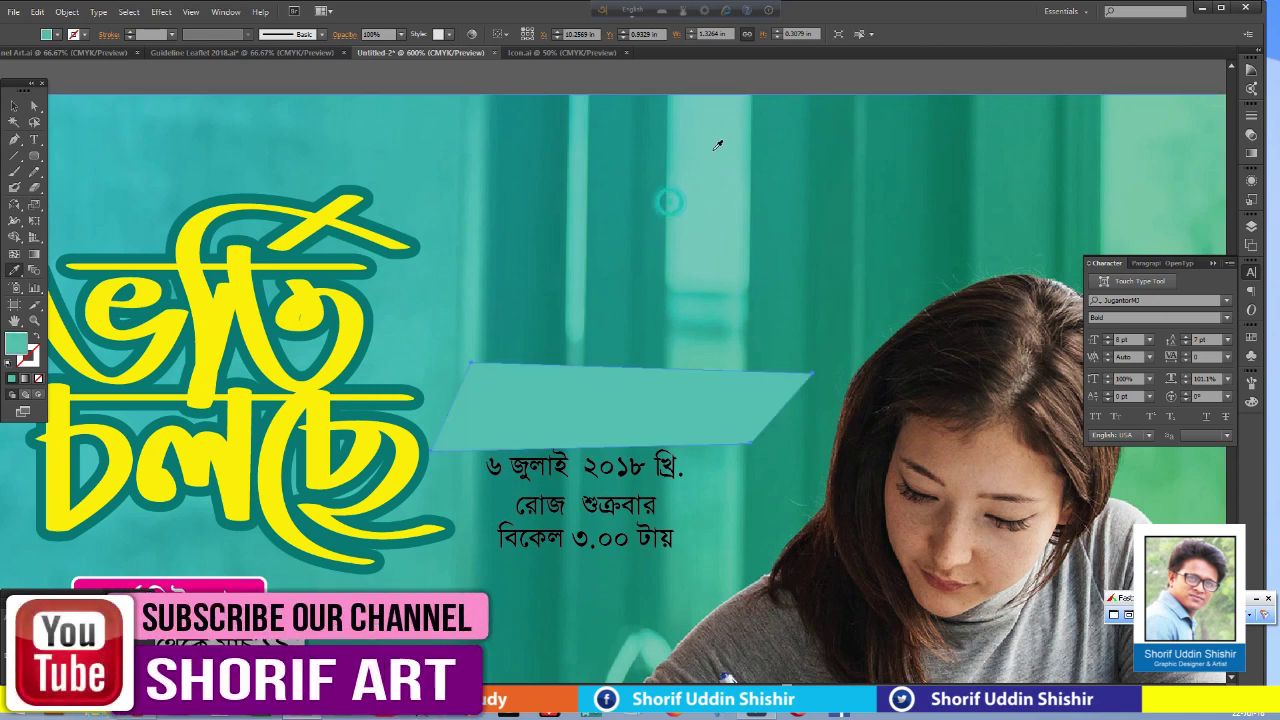
{"action": "left_click", "coordinate": [714, 148]}
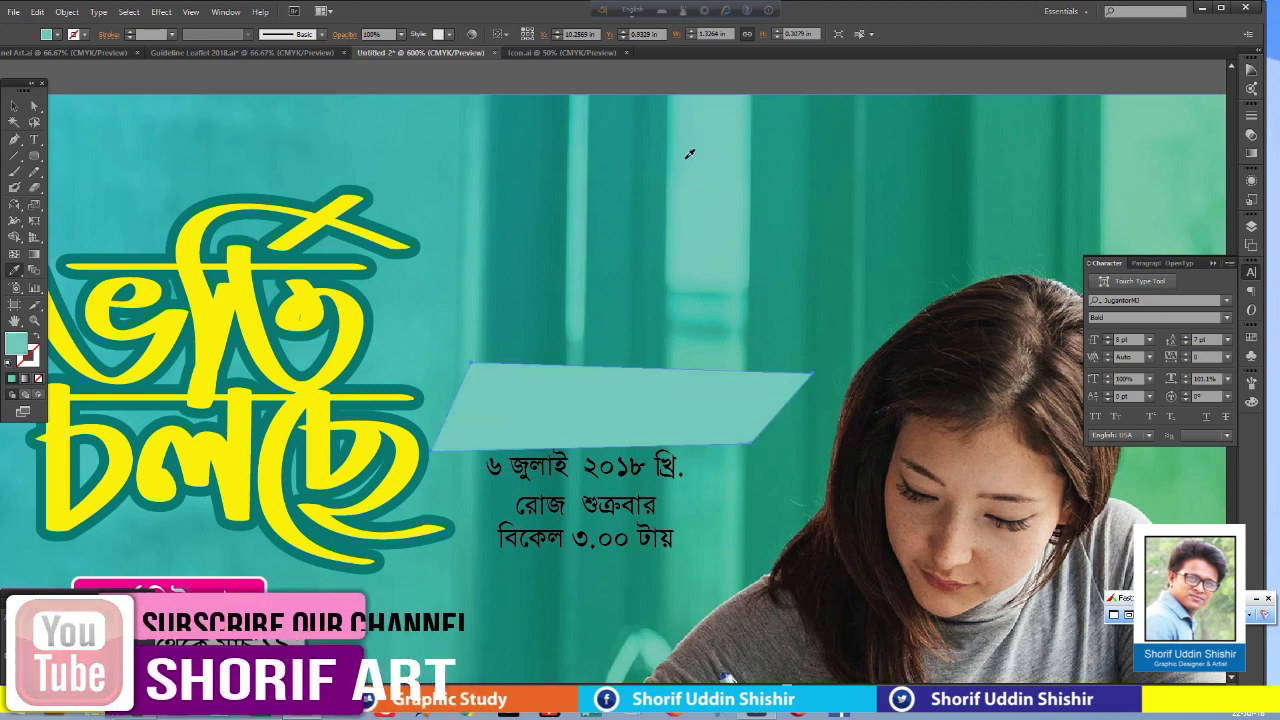
Shrink the ফ্রি যাচাই ক্লাস heading to fit the band and colour it dark blue.
{"action": "key", "text": "v"}
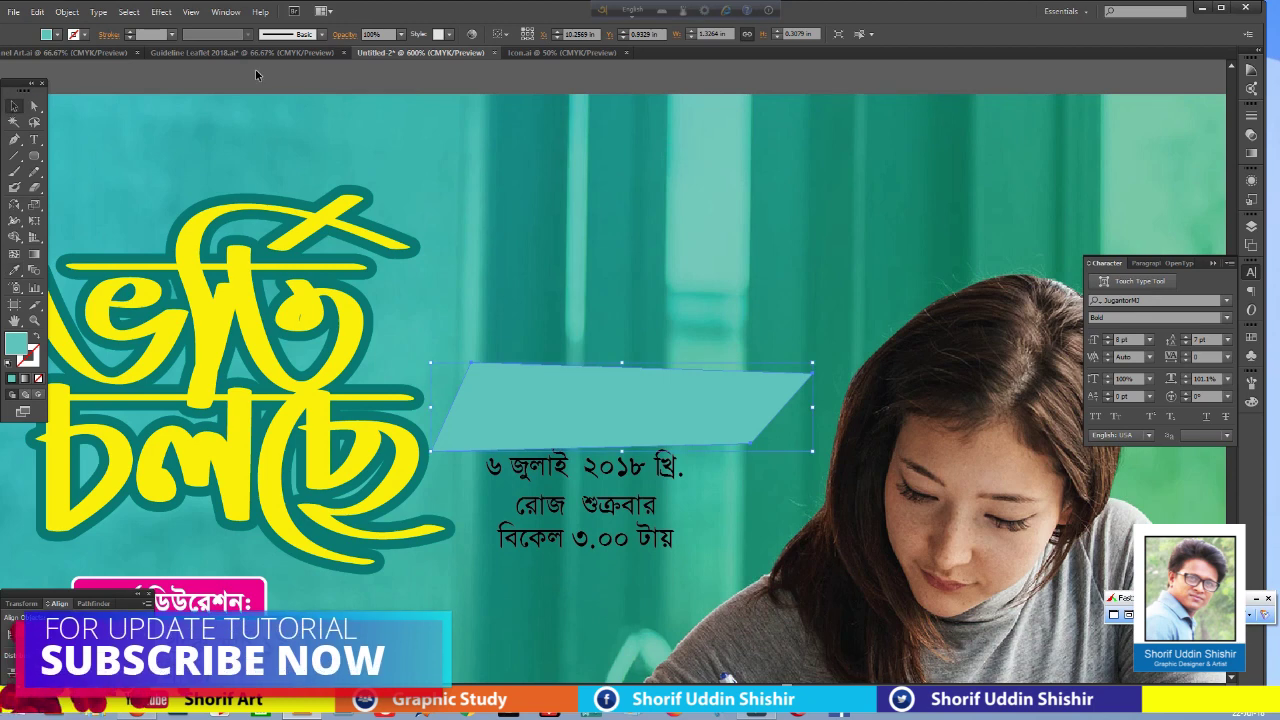
{"action": "left_click", "coordinate": [579, 395]}
{"action": "key", "text": "ctrl+y"}
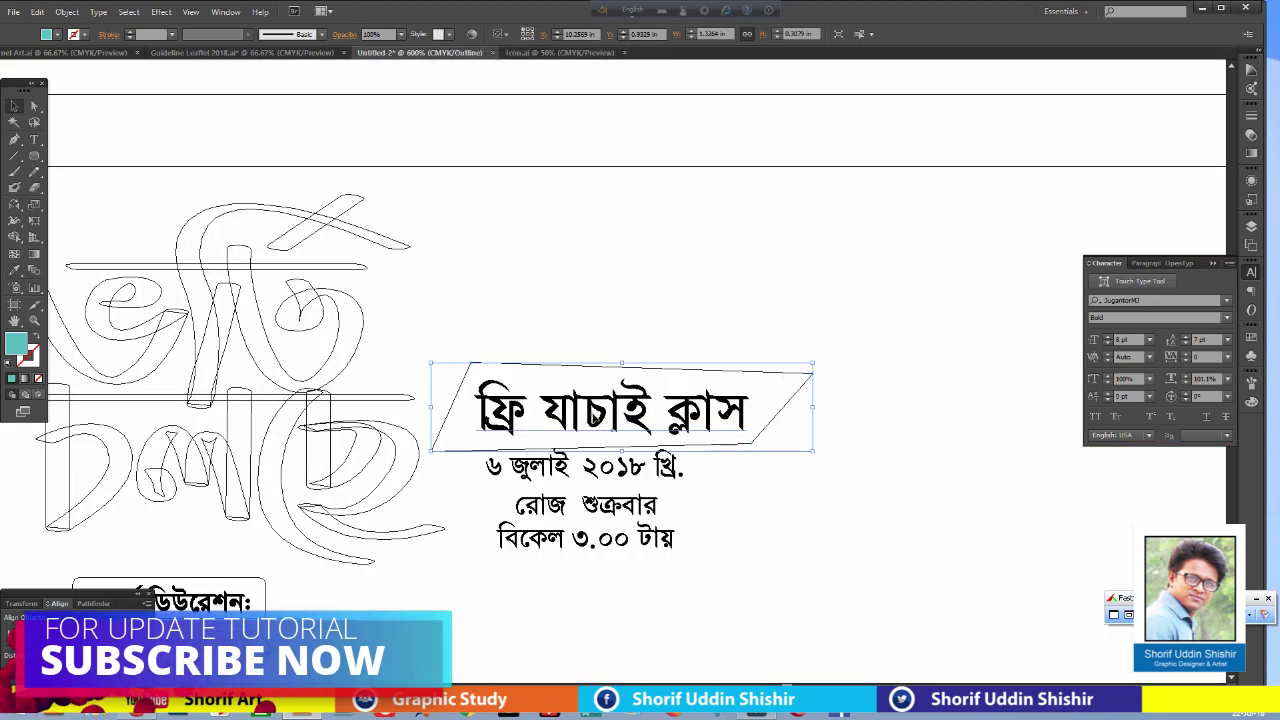
{"action": "left_click", "coordinate": [592, 419]}
{"action": "key", "text": "ctrl+y"}
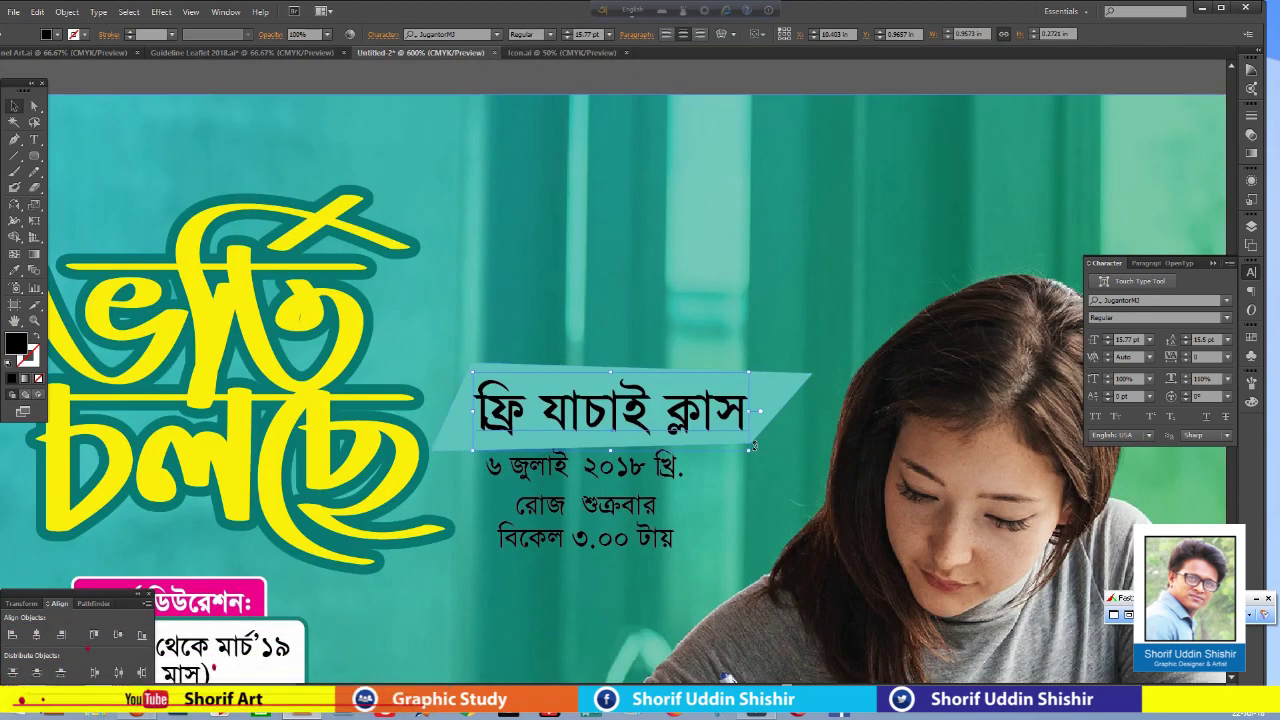
{"action": "left_click_drag", "start_coordinate": [749, 450], "coordinate": [726, 446]}
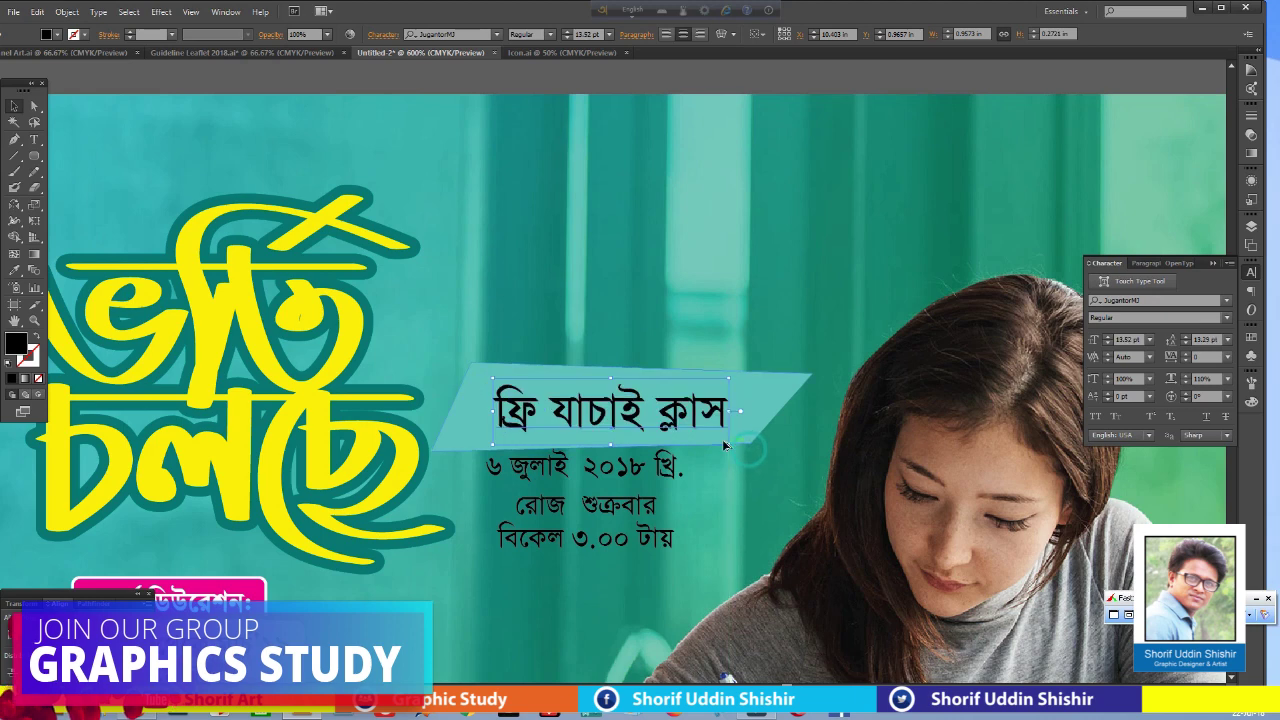
{"action": "left_click", "coordinate": [1251, 401]}
{"action": "left_click", "coordinate": [1198, 392]}
{"action": "left_click", "coordinate": [1170, 408]}
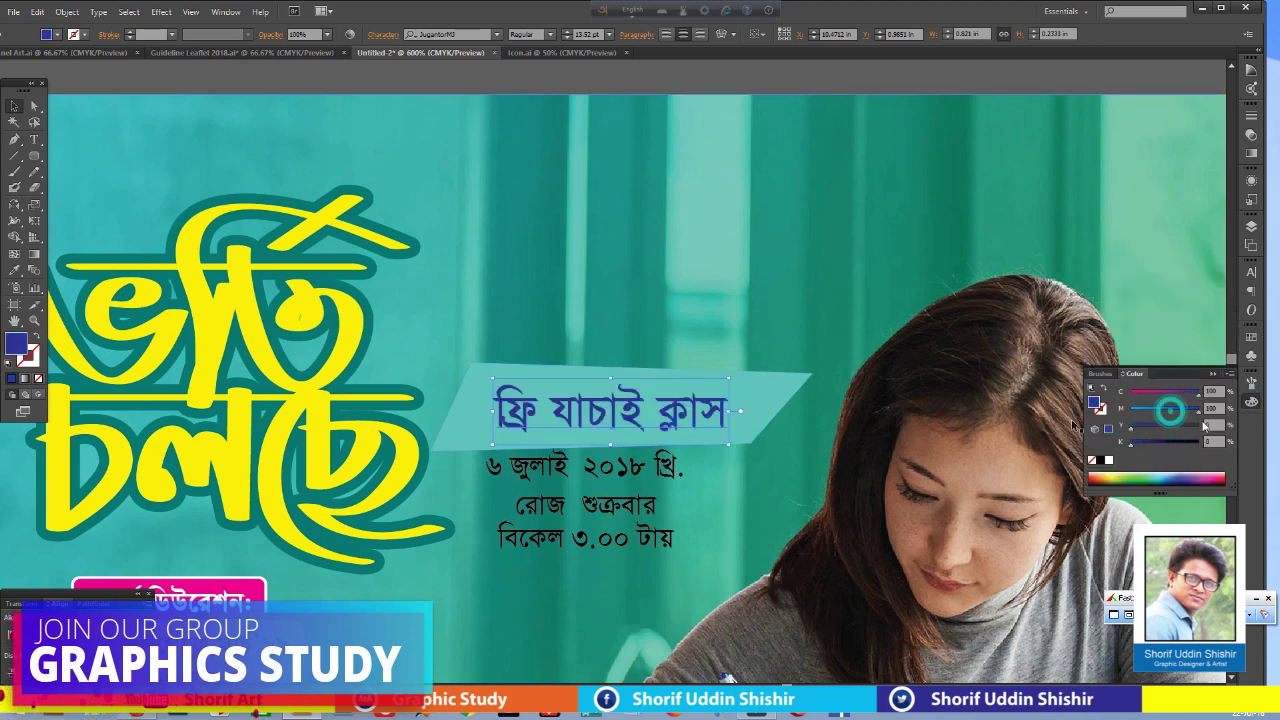
Enlarge the ৬ numeral of the date line in the Character panel.
{"action": "left_click", "coordinate": [756, 395]}
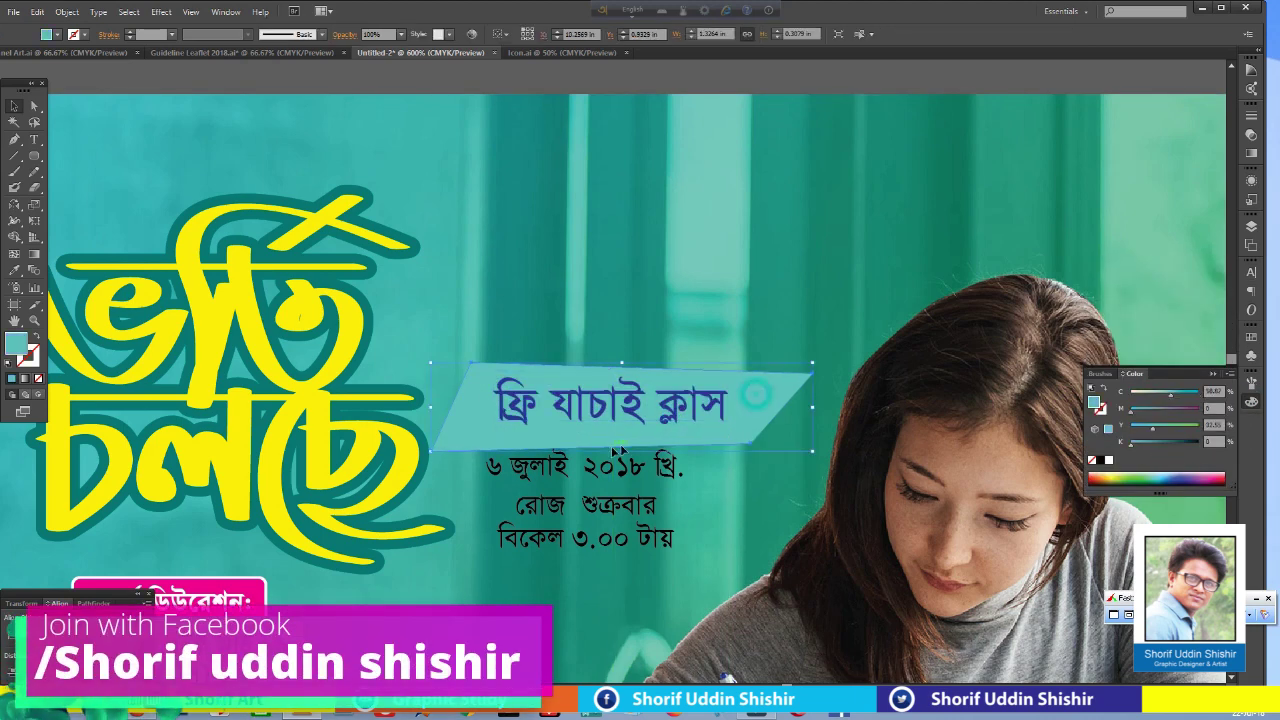
{"action": "left_click", "coordinate": [614, 464]}
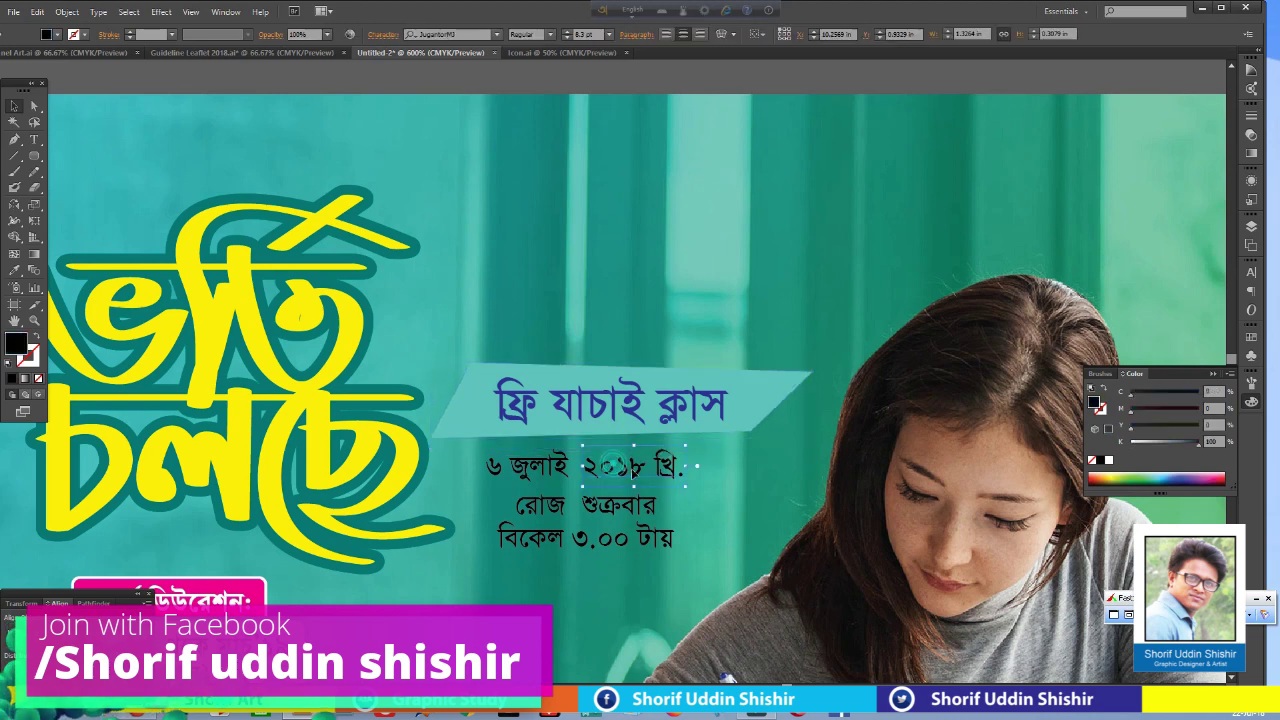
{"action": "left_click", "coordinate": [540, 478]}
{"action": "double_click", "coordinate": [494, 466]}
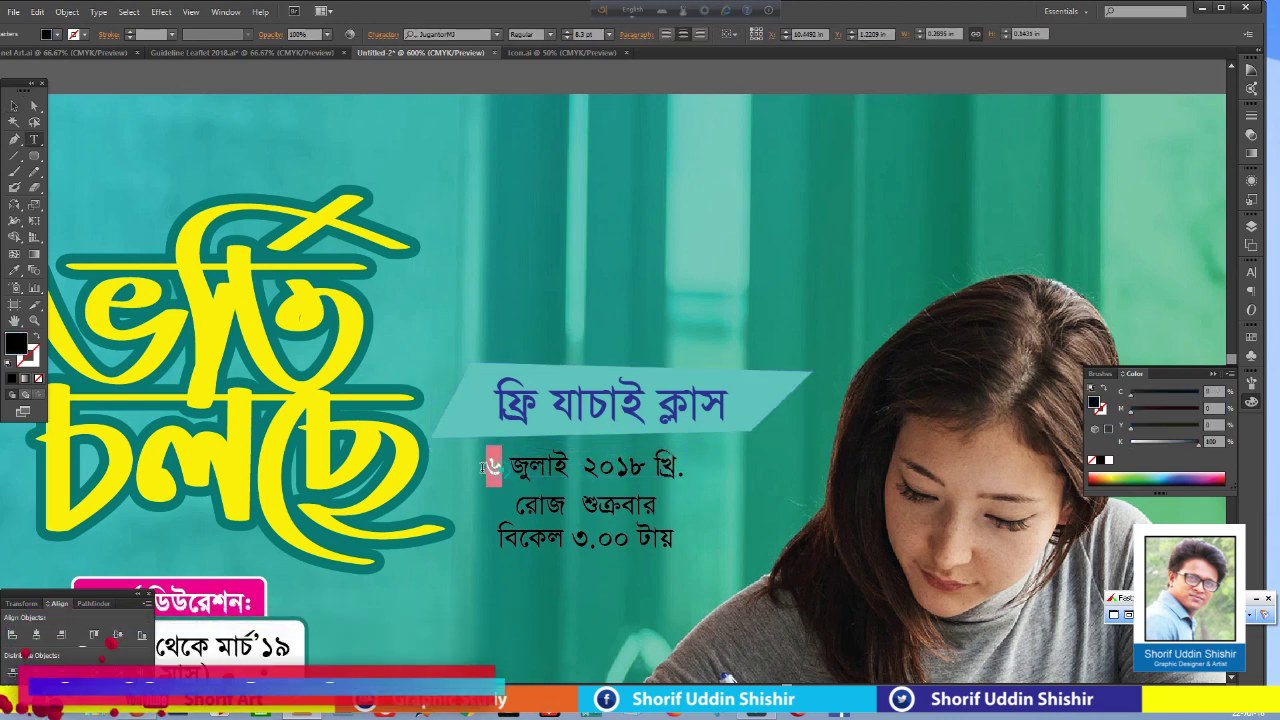
{"action": "key", "text": "ctrl+t"}
{"action": "left_click", "coordinate": [1107, 339]}
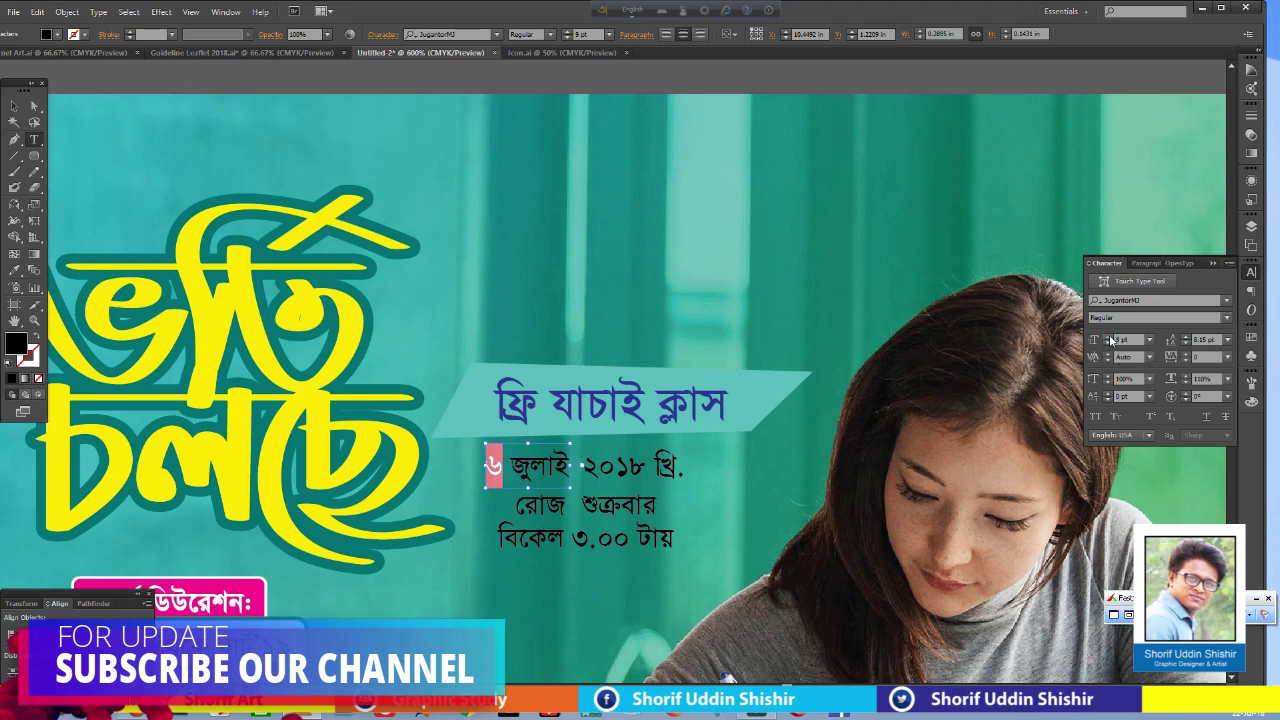
{"action": "left_click", "coordinate": [1107, 339]}
{"action": "left_click", "coordinate": [1107, 339]}
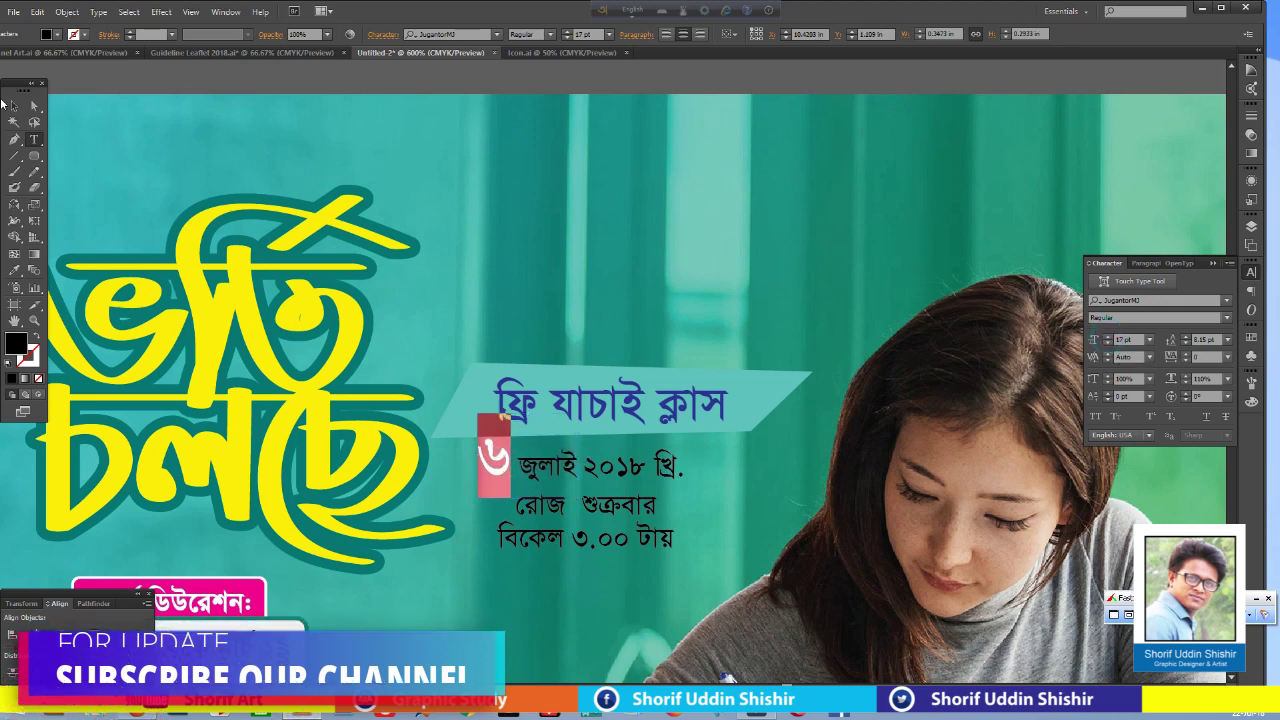
Nudge the ২০১৮ খ্রি. text slightly right and select both date pieces together.
{"action": "key", "text": "Escape"}
{"action": "left_click", "coordinate": [640, 468]}
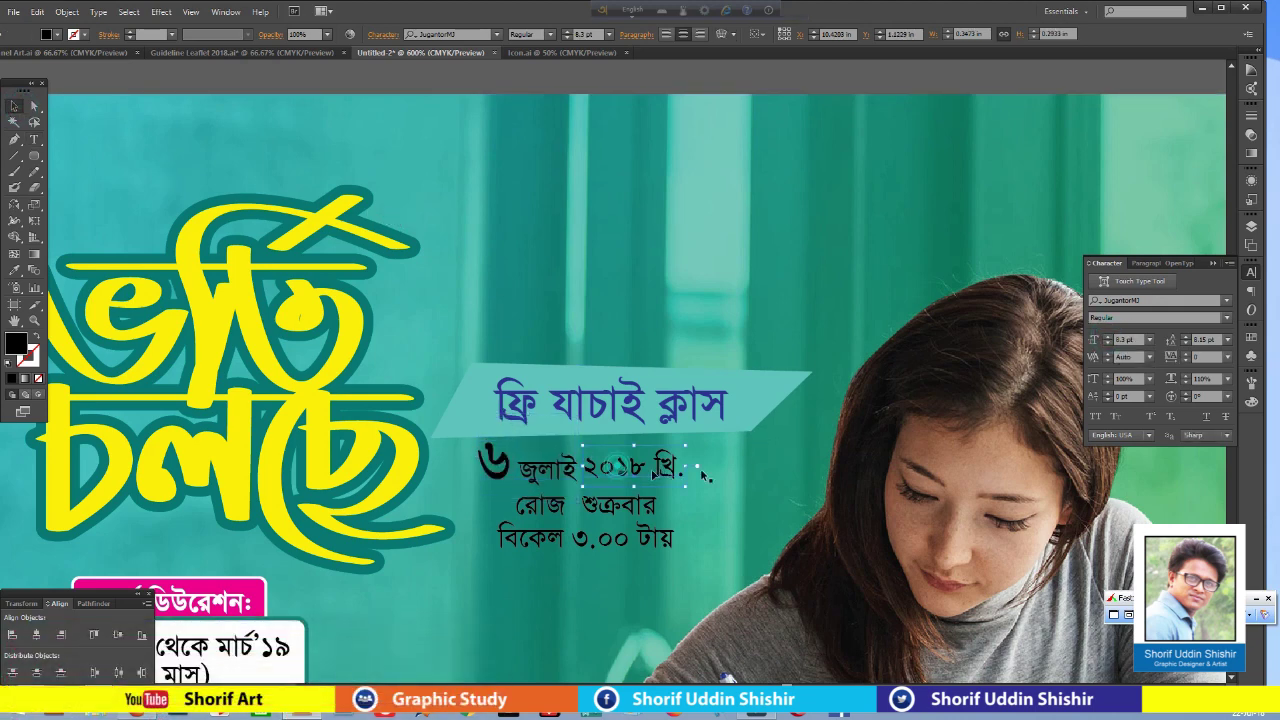
{"action": "mouse_move", "coordinate": [656, 477]}
{"action": "left_mouse_down"}
{"action": "mouse_move", "coordinate": [808, 500]}
{"action": "mouse_move", "coordinate": [776, 491]}
{"action": "left_mouse_up"}
{"action": "left_click", "coordinate": [560, 472], "text": "shift"}
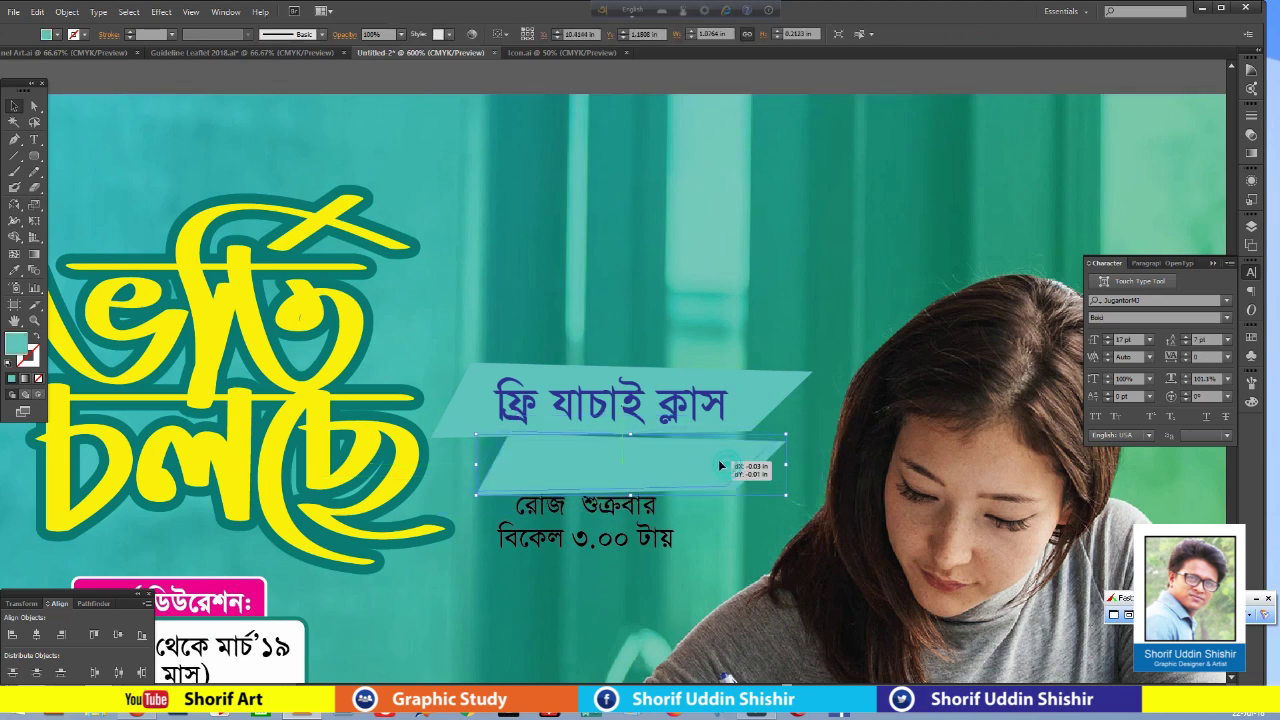
Recolour the date ribbon with a darker teal sampled from the photo.
{"action": "left_click", "coordinate": [1251, 401]}
{"action": "left_click", "coordinate": [14, 270]}
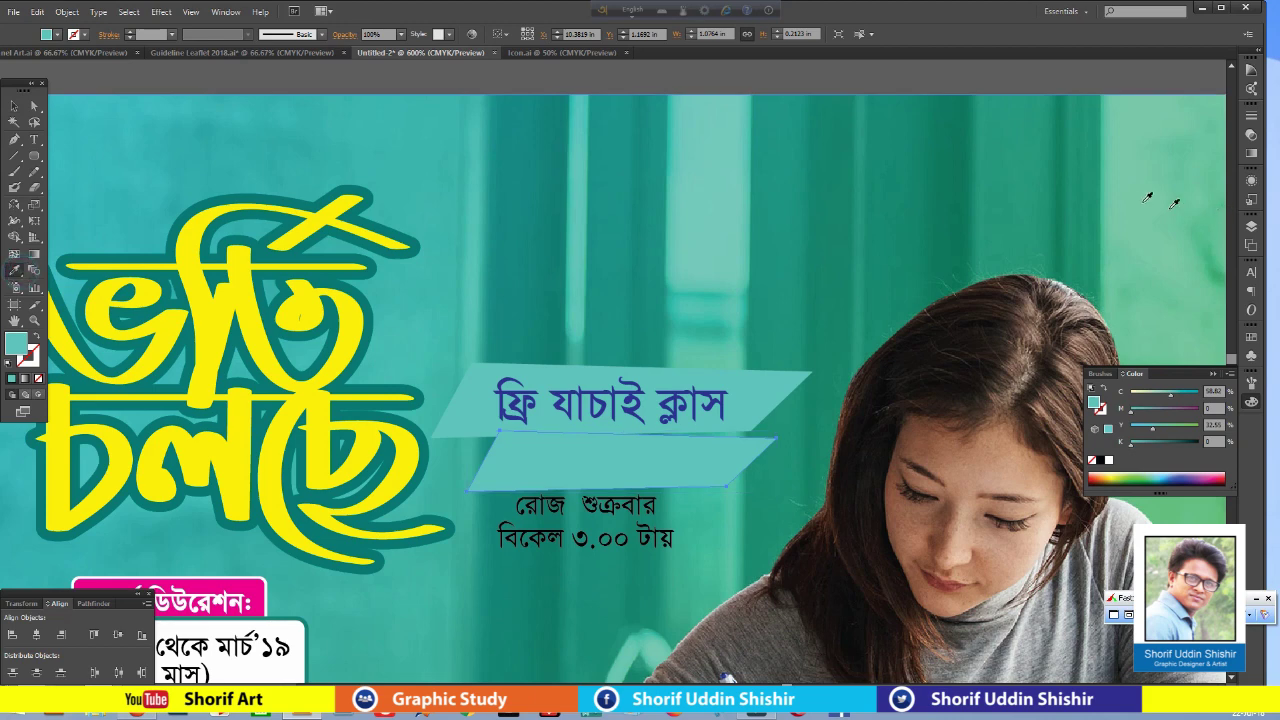
{"action": "left_click", "coordinate": [238, 120]}
{"action": "left_click", "coordinate": [694, 133]}
{"action": "left_click", "coordinate": [620, 148]}
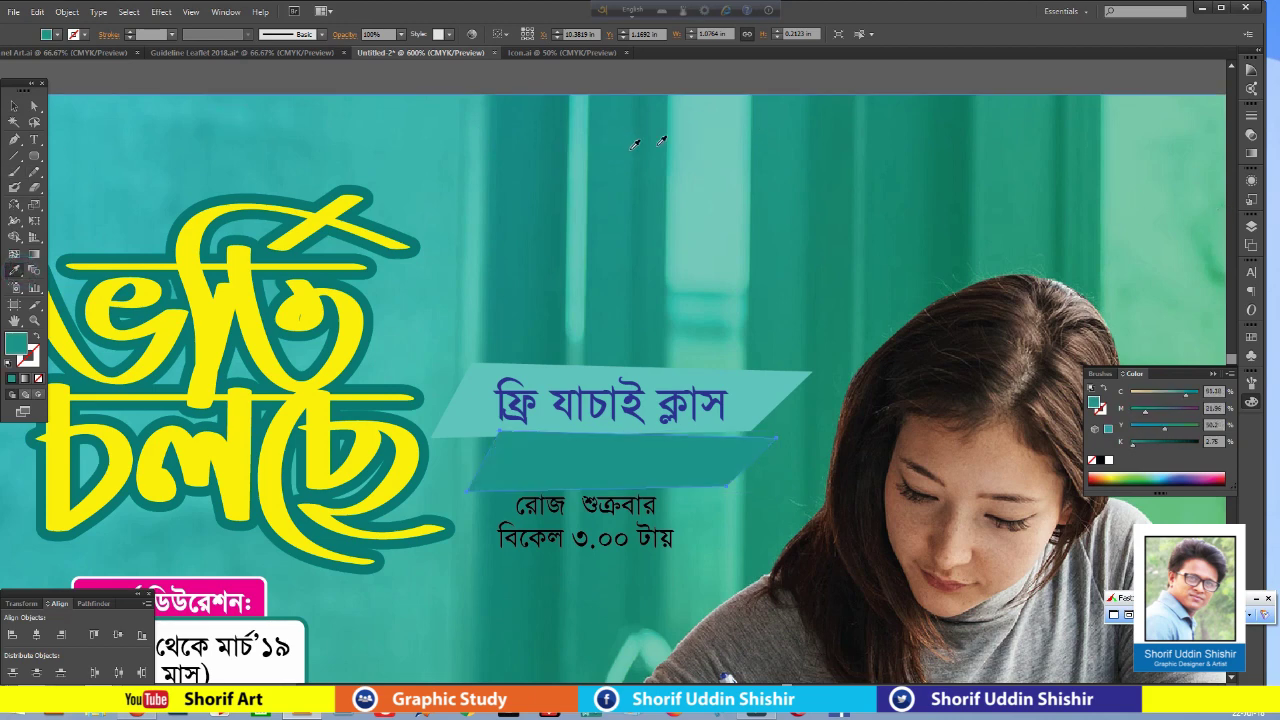
{"action": "left_click", "coordinate": [838, 136]}
{"action": "left_click", "coordinate": [785, 148]}
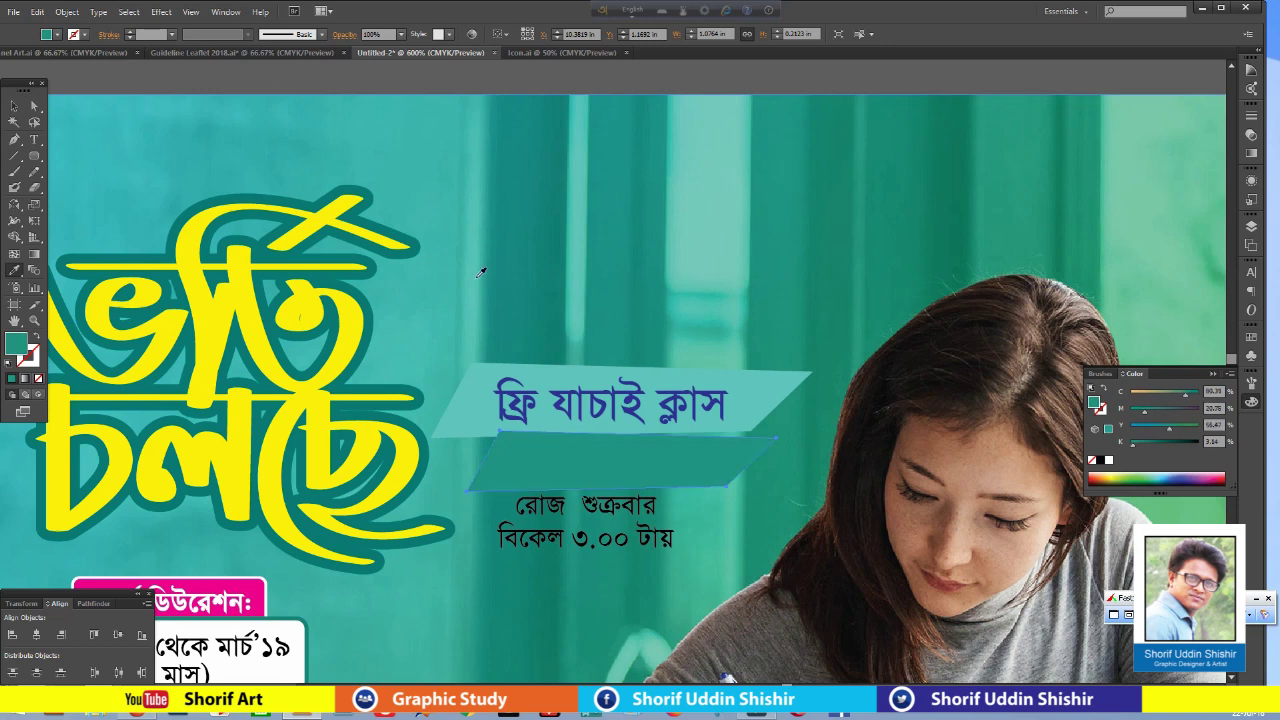
{"action": "left_click", "coordinate": [560, 210]}
Select the hidden date text via Outline view and turn it white.
{"action": "key", "text": "v"}
{"action": "left_click", "coordinate": [264, 73]}
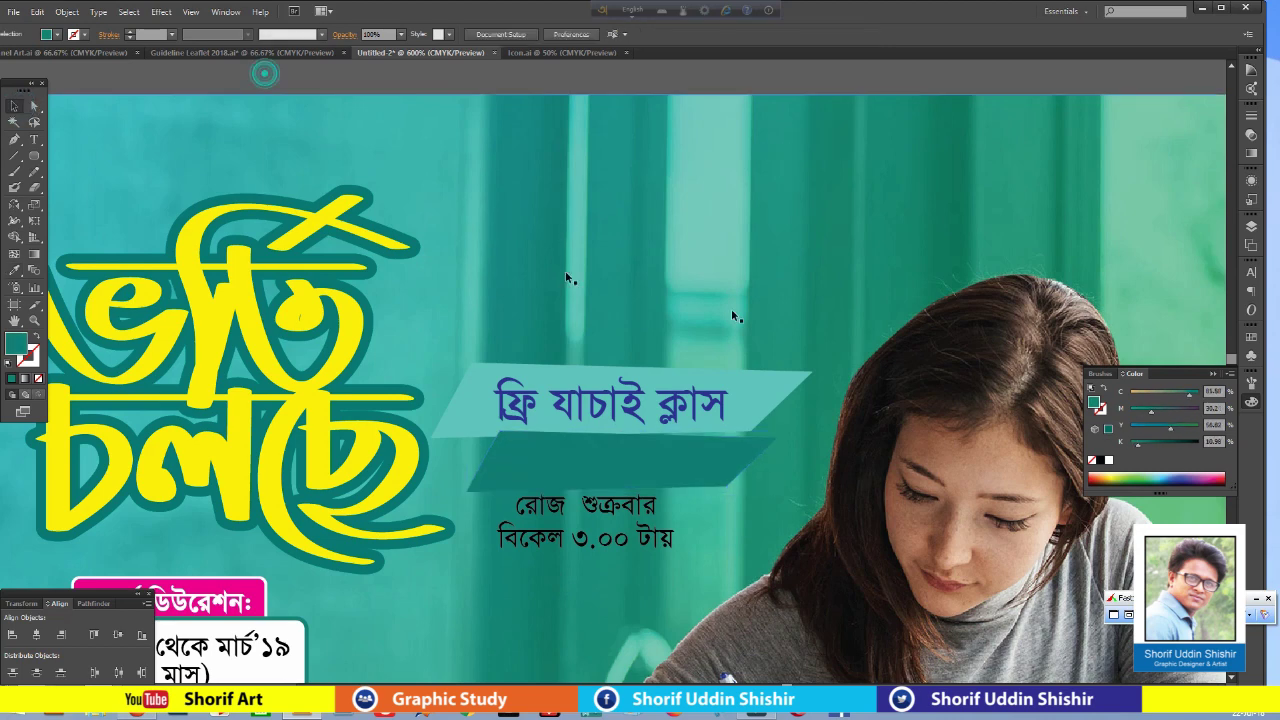
{"action": "key", "text": "ctrl+y"}
{"action": "left_click", "coordinate": [640, 468]}
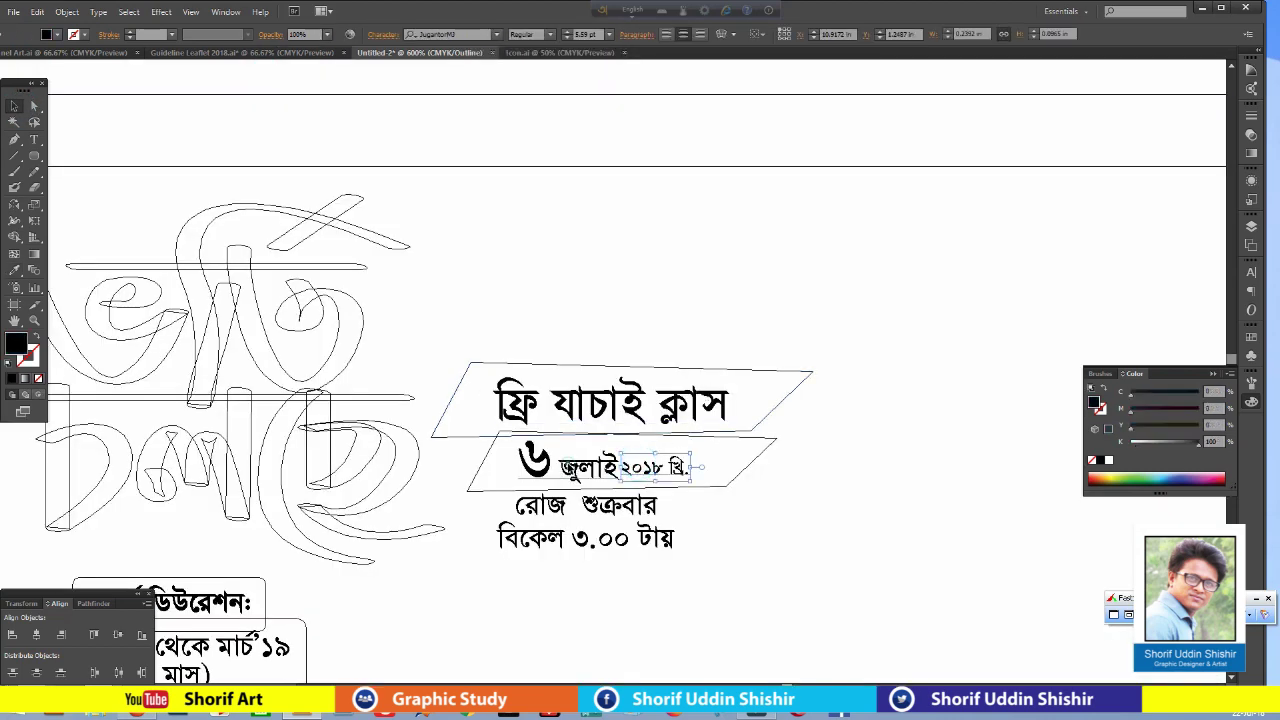
{"action": "key", "text": "ctrl+y"}
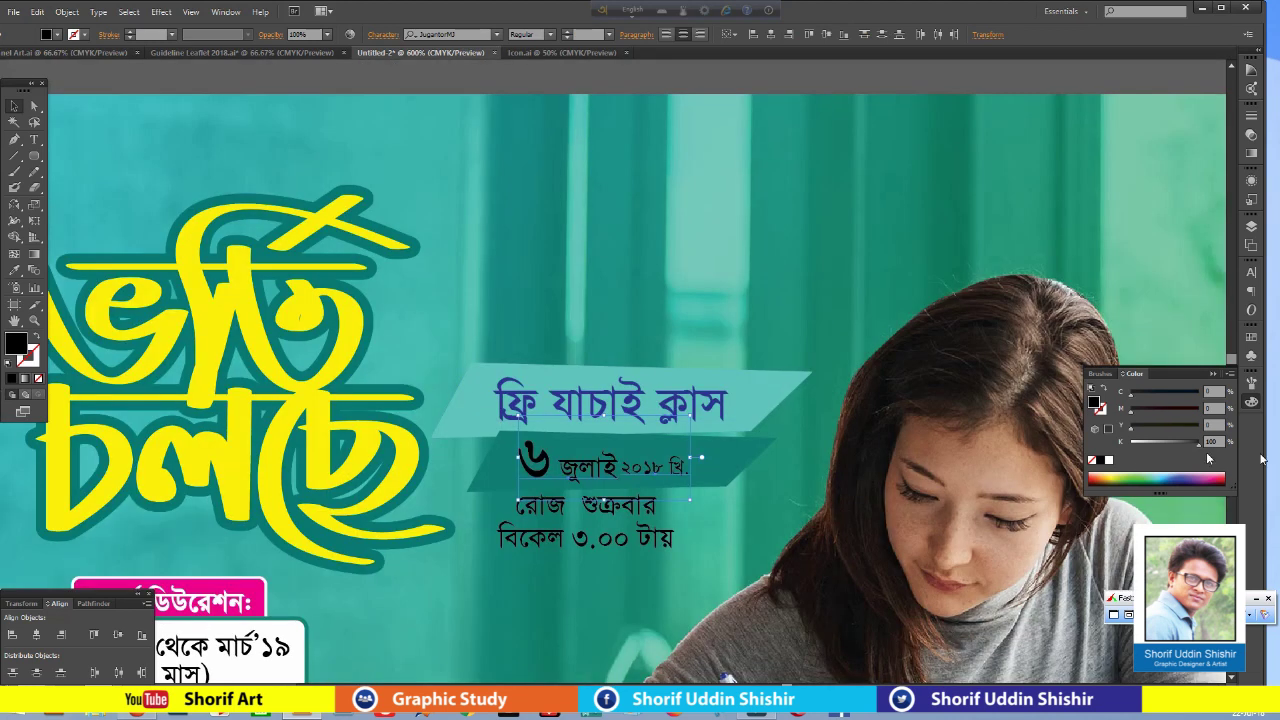
{"action": "left_click_drag", "start_coordinate": [1147, 450], "coordinate": [1131, 445]}
Place a copy of the teal ribbon below the date ribbon, behind the day and time lines.
{"action": "left_click", "coordinate": [640, 540]}
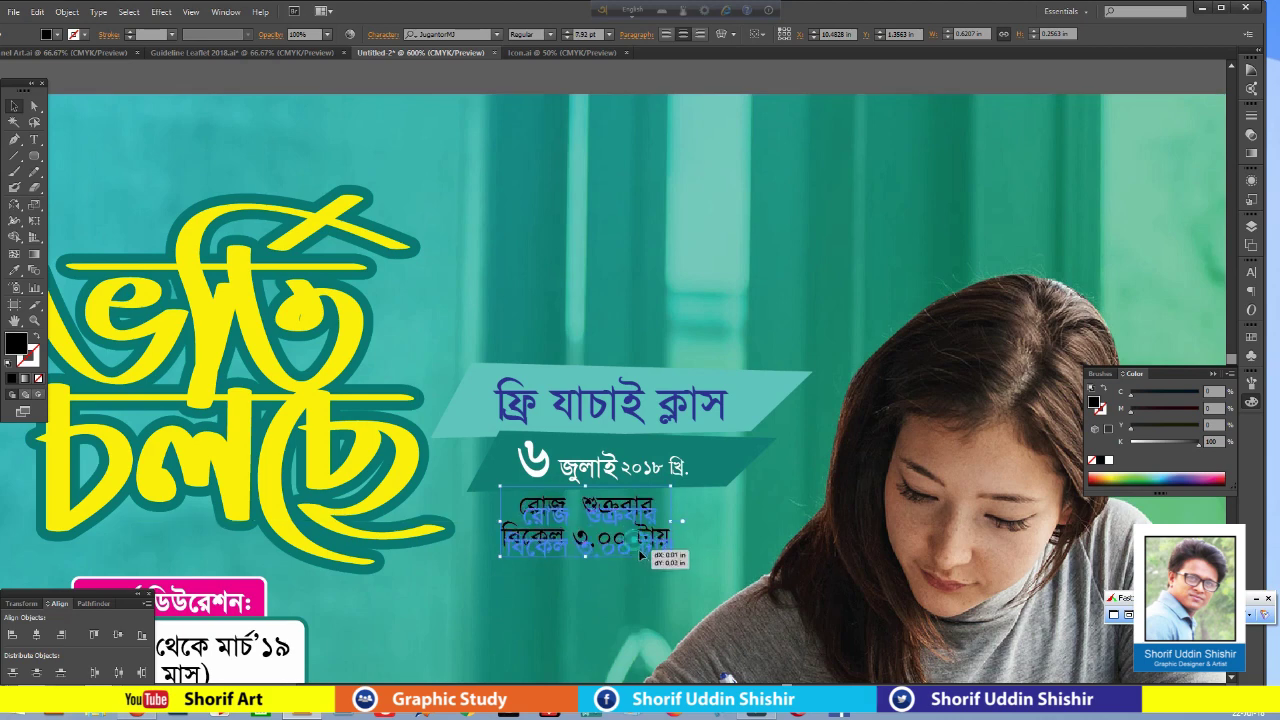
{"action": "left_click_drag", "start_coordinate": [668, 560], "coordinate": [676, 567]}
{"action": "mouse_move", "coordinate": [758, 385]}
{"action": "left_mouse_down"}
{"action": "mouse_move", "coordinate": [748, 527]}
{"action": "mouse_move", "coordinate": [773, 530]}
{"action": "mouse_move", "coordinate": [777, 545]}
{"action": "mouse_move", "coordinate": [676, 547]}
{"action": "mouse_move", "coordinate": [691, 545]}
{"action": "left_mouse_up"}
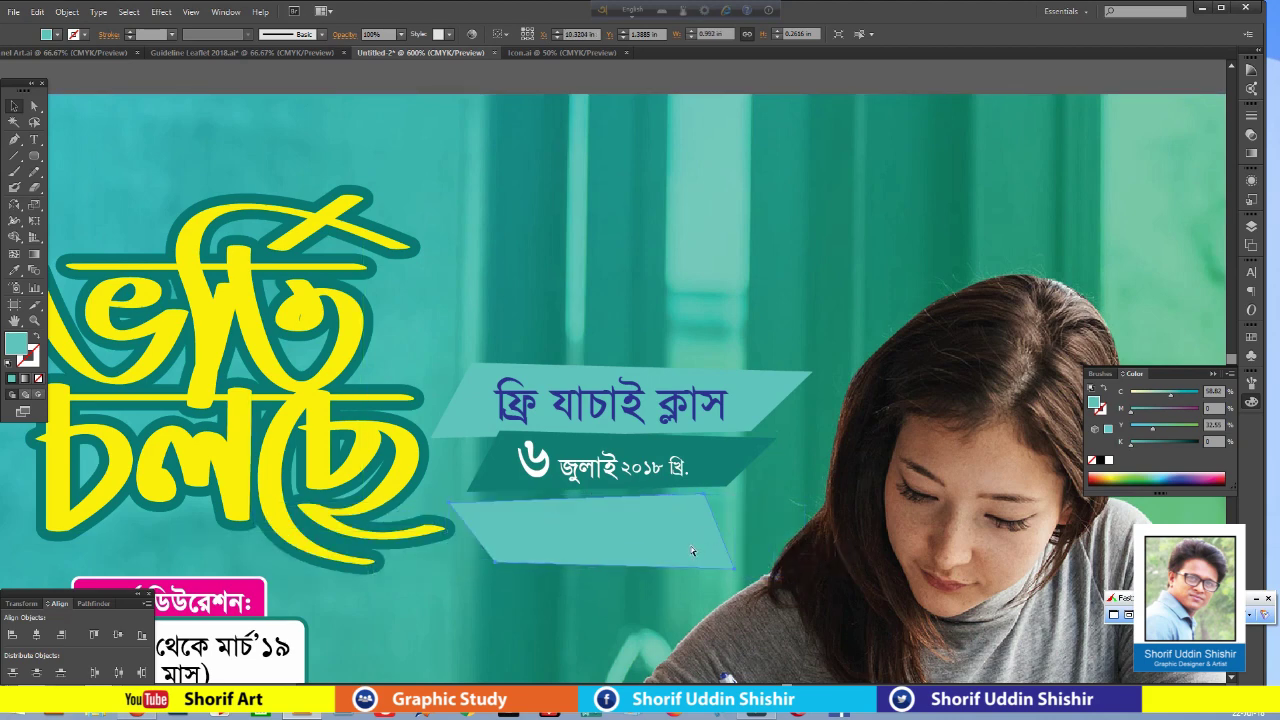
Select the রোজ শুক্রবার / বিকেল ৩.০০ টায় text through Outline view and nudge it right.
{"action": "key", "text": "ctrl+y"}
{"action": "left_click", "coordinate": [670, 520]}
{"action": "key", "text": "ctrl+y"}
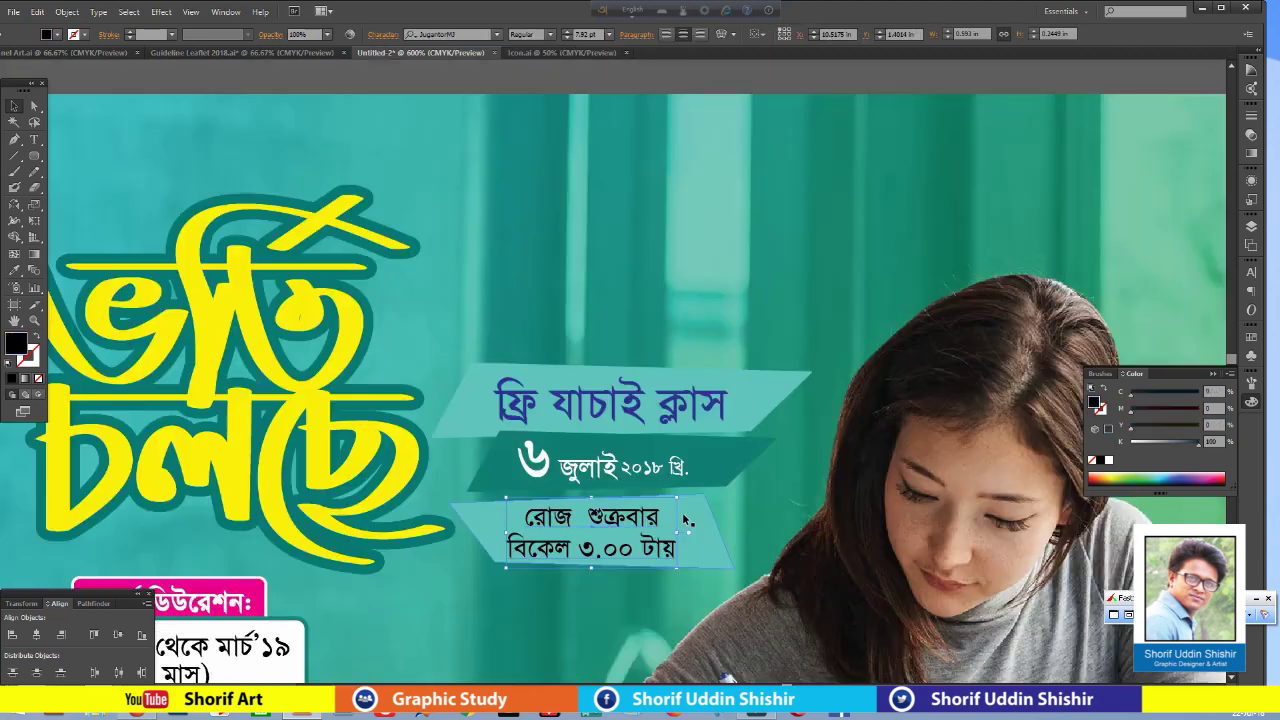
{"action": "key", "text": "Right"}
{"action": "key", "text": "Right"}
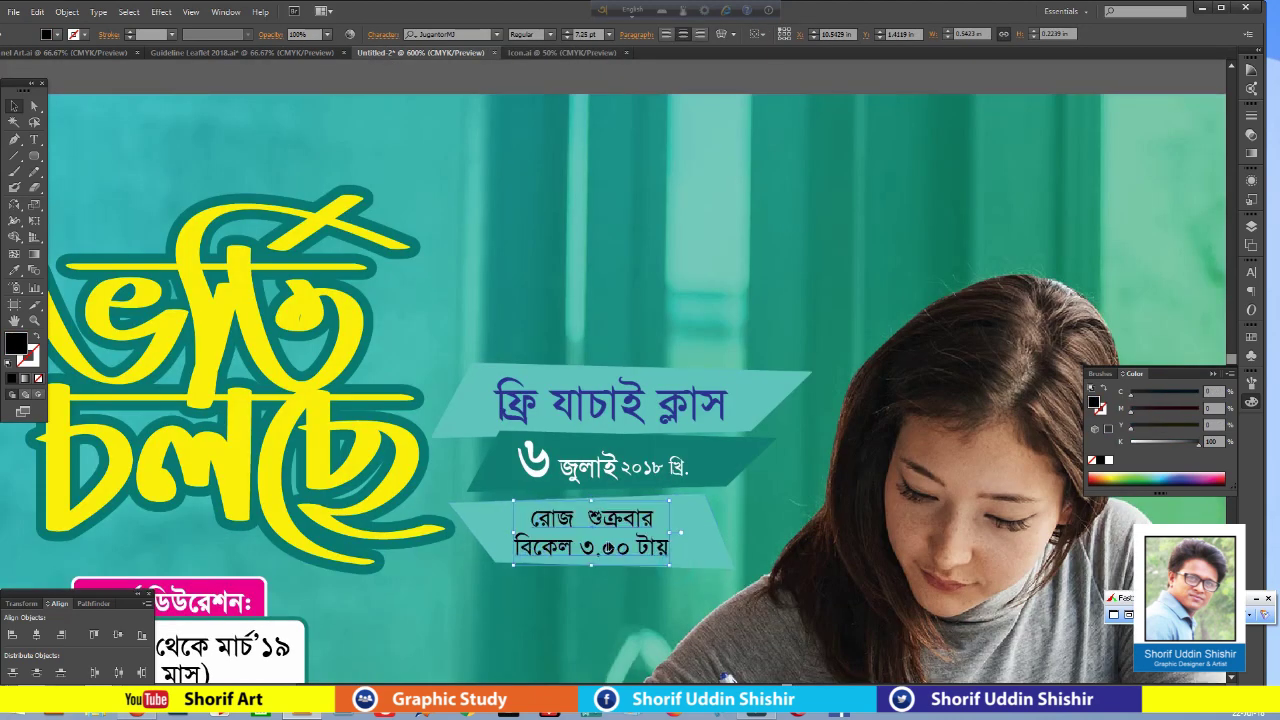
{"action": "left_click", "coordinate": [785, 290]}
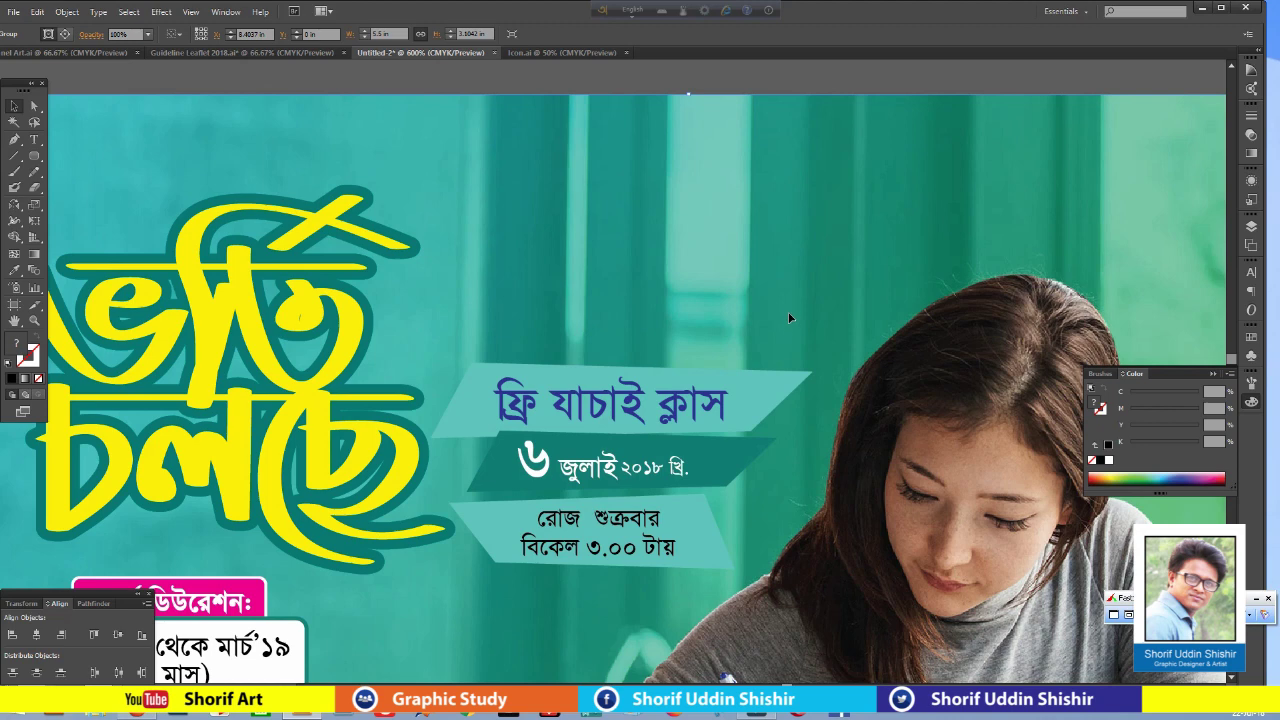
Select all three slanted ribbons together.
{"action": "left_click", "coordinate": [787, 396]}
{"action": "left_click", "coordinate": [731, 468], "text": "shift"}
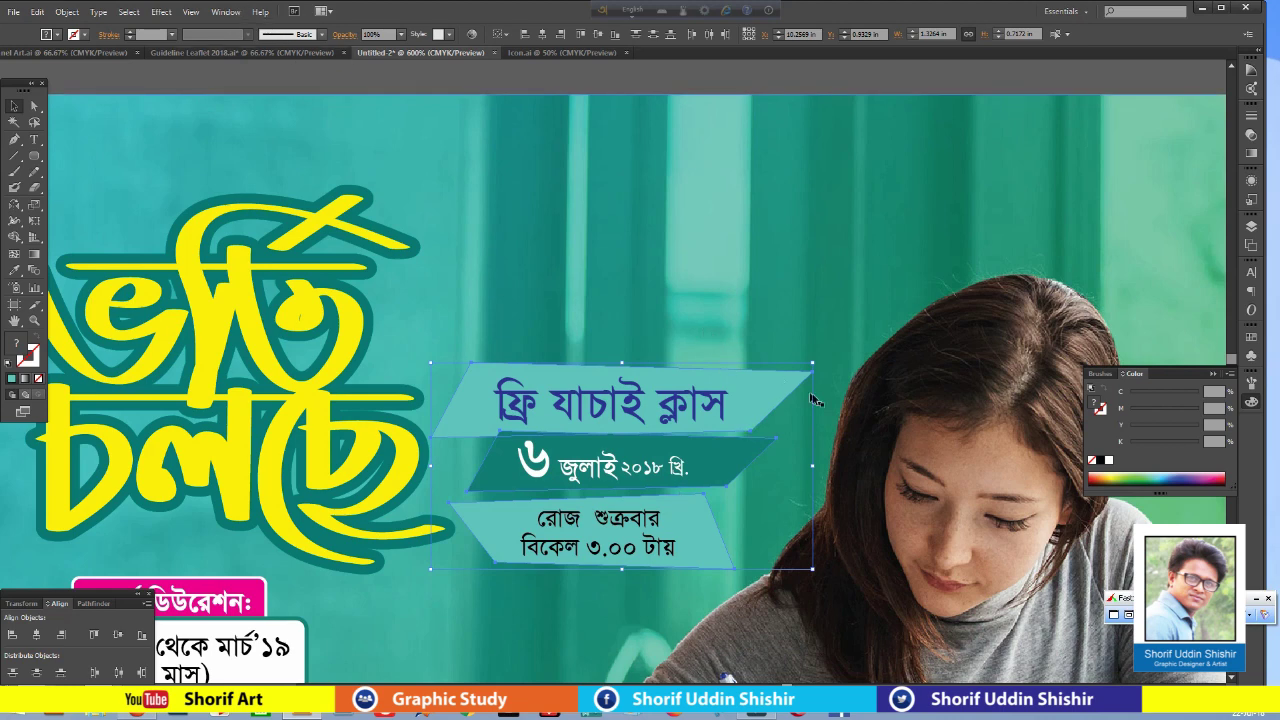
{"action": "left_click", "coordinate": [771, 294]}
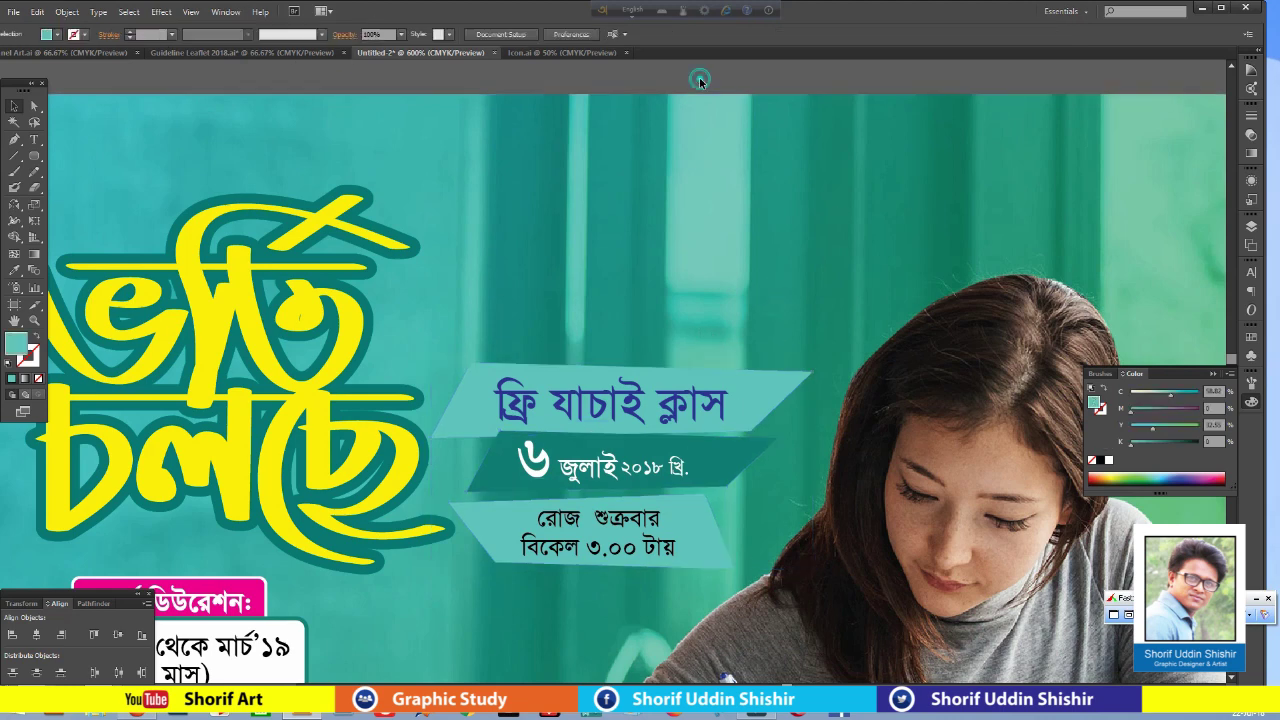
{"action": "left_click", "coordinate": [772, 418]}
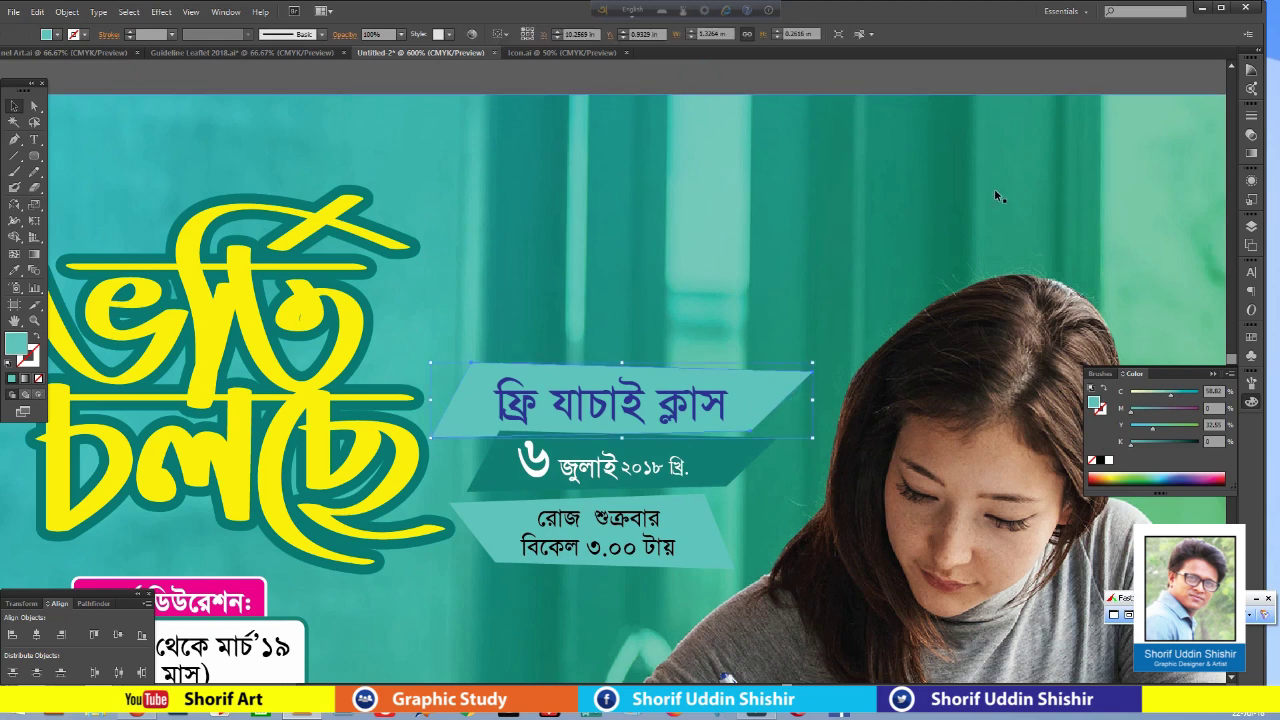
{"action": "left_click", "coordinate": [731, 462], "text": "shift"}
{"action": "left_click", "coordinate": [716, 554], "text": "shift"}
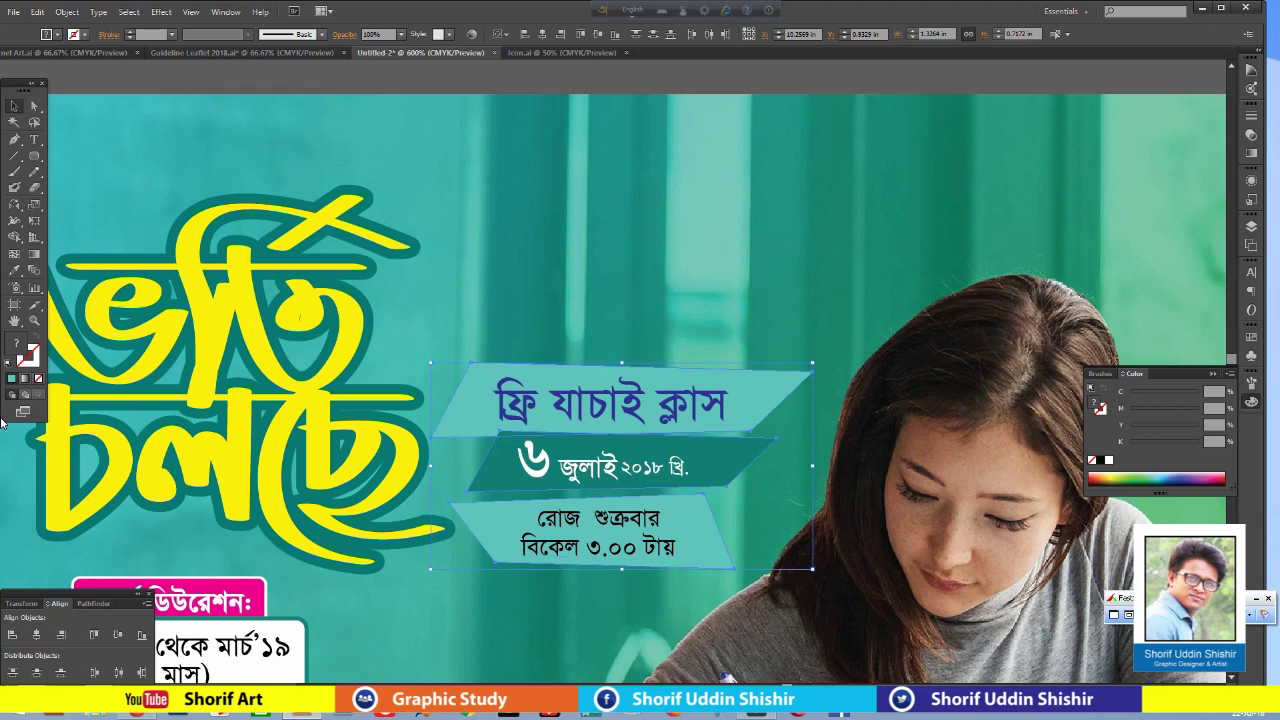
Apply a Drop Shadow with 0.02 in X/Y offsets and 0.03 in blur.
{"action": "left_click", "coordinate": [161, 12]}
{"action": "mouse_move", "coordinate": [180, 162]}
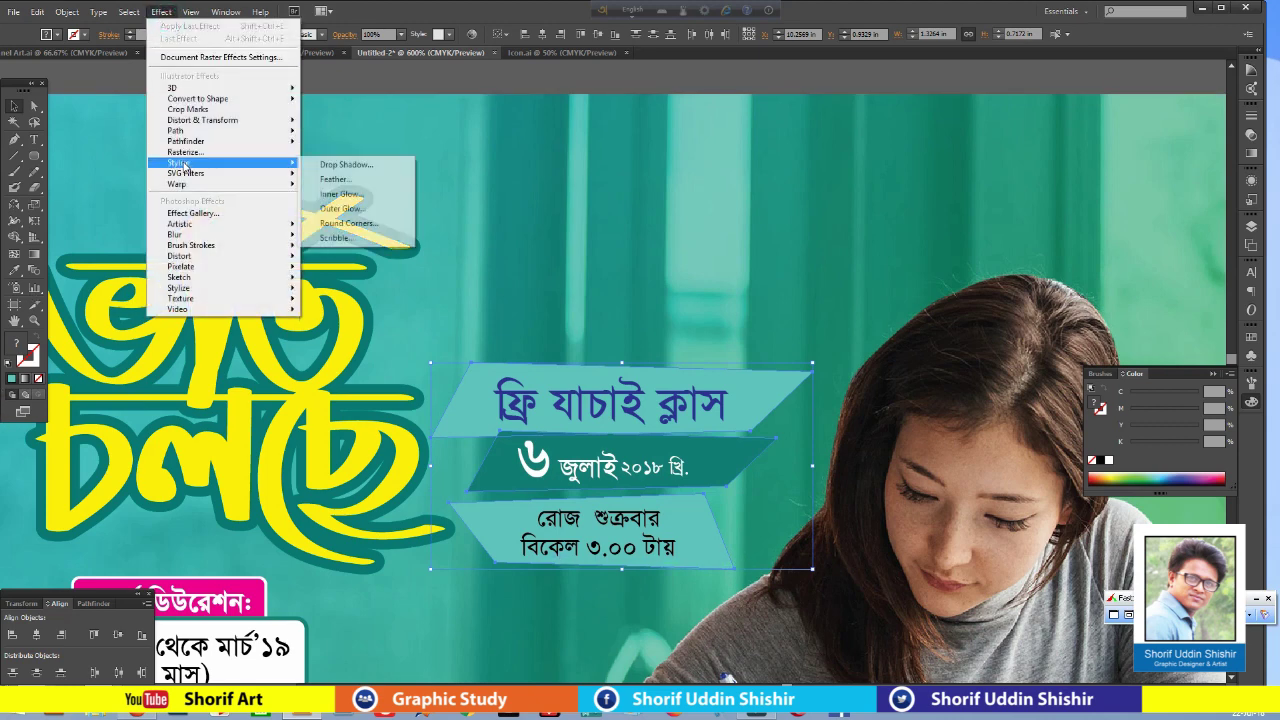
{"action": "left_click", "coordinate": [346, 164]}
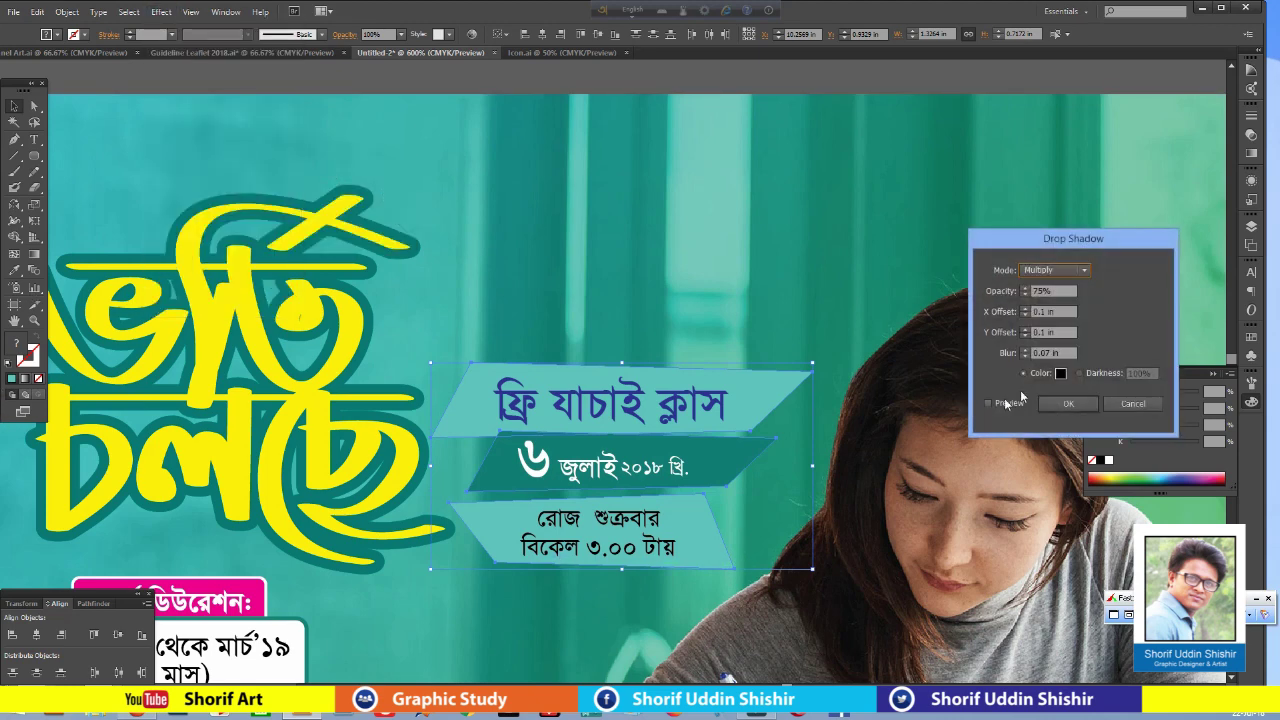
{"action": "left_click", "coordinate": [990, 403]}
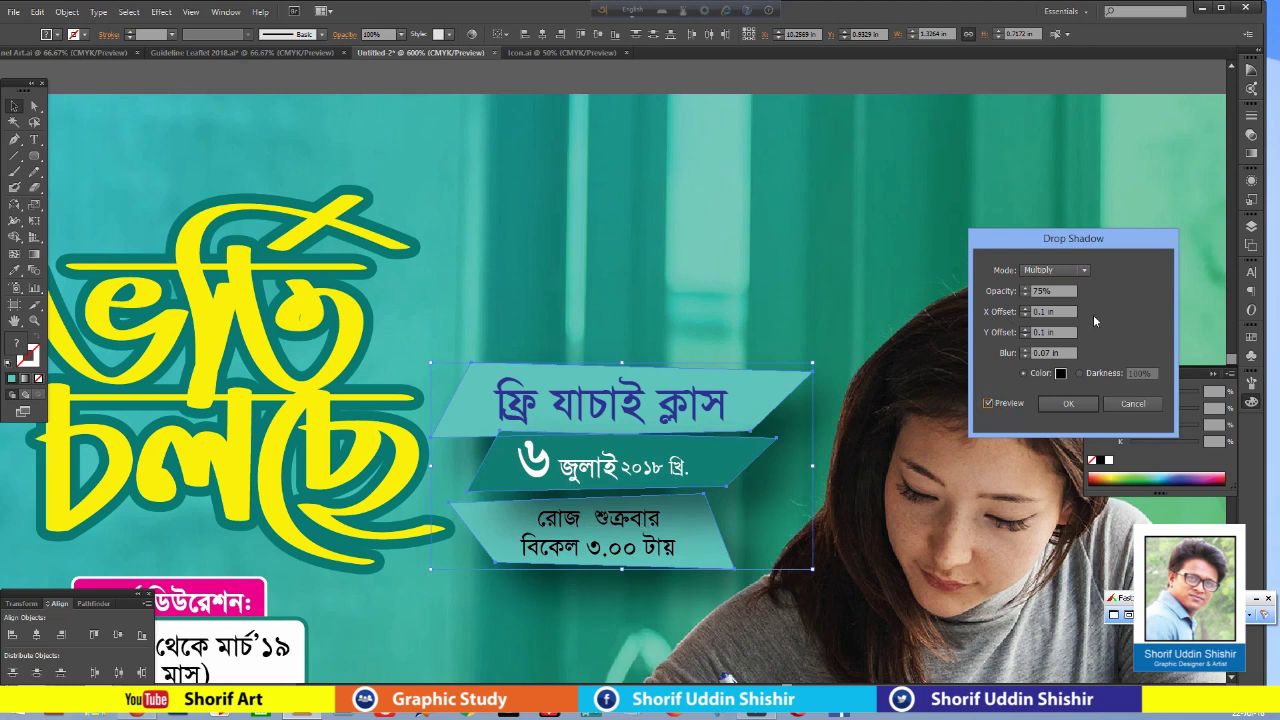
{"action": "type", "text": "0.02"}
{"action": "key", "text": "Tab"}
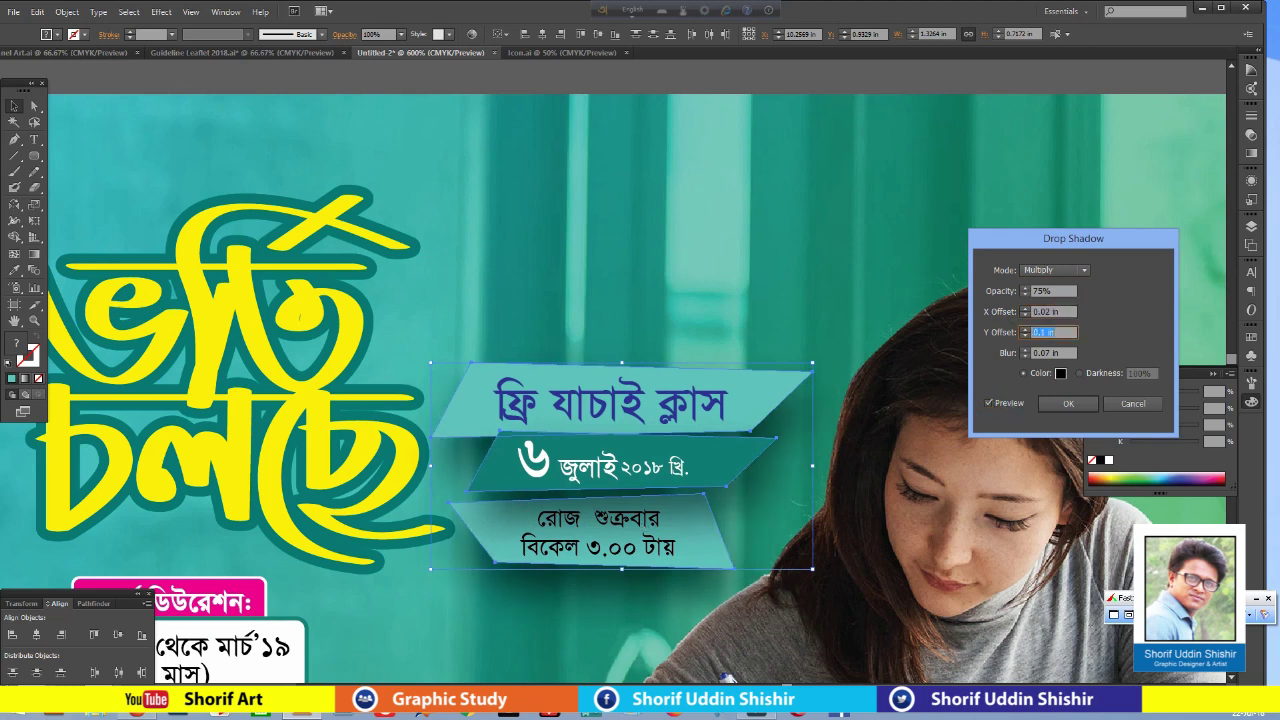
{"action": "key", "text": "Tab"}
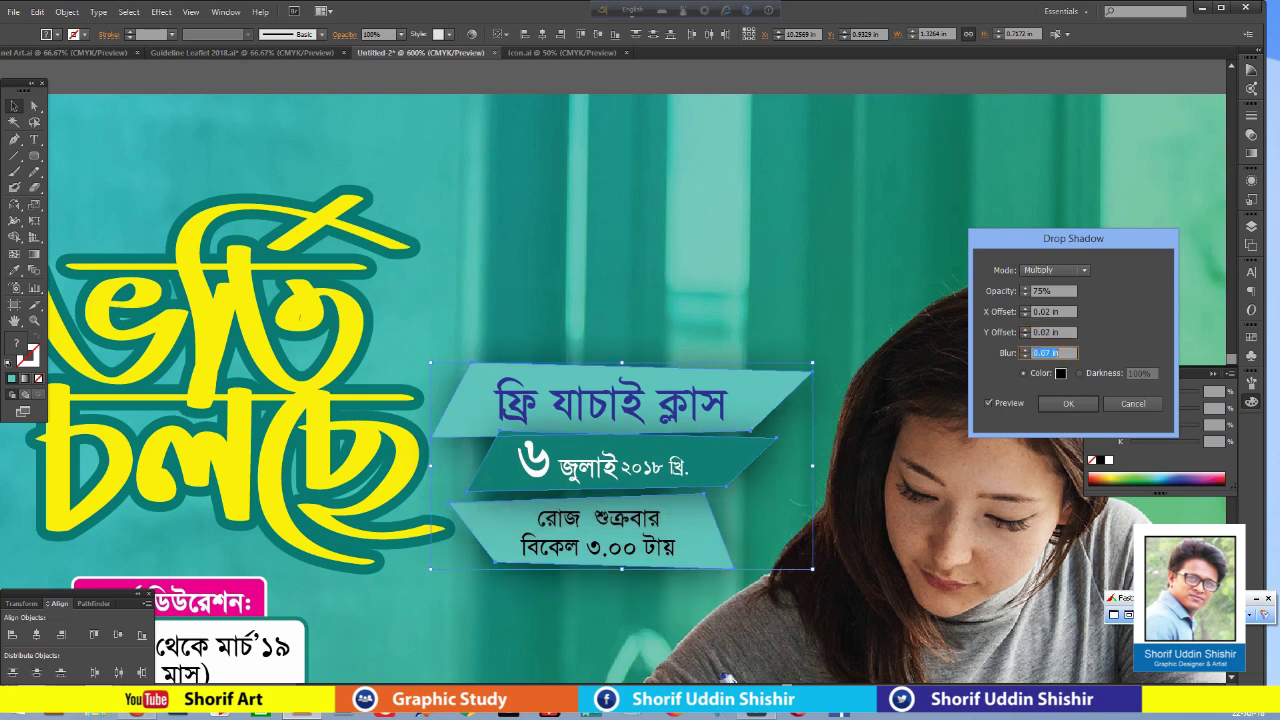
{"action": "type", "text": "0.03"}
{"action": "key", "text": "Tab"}
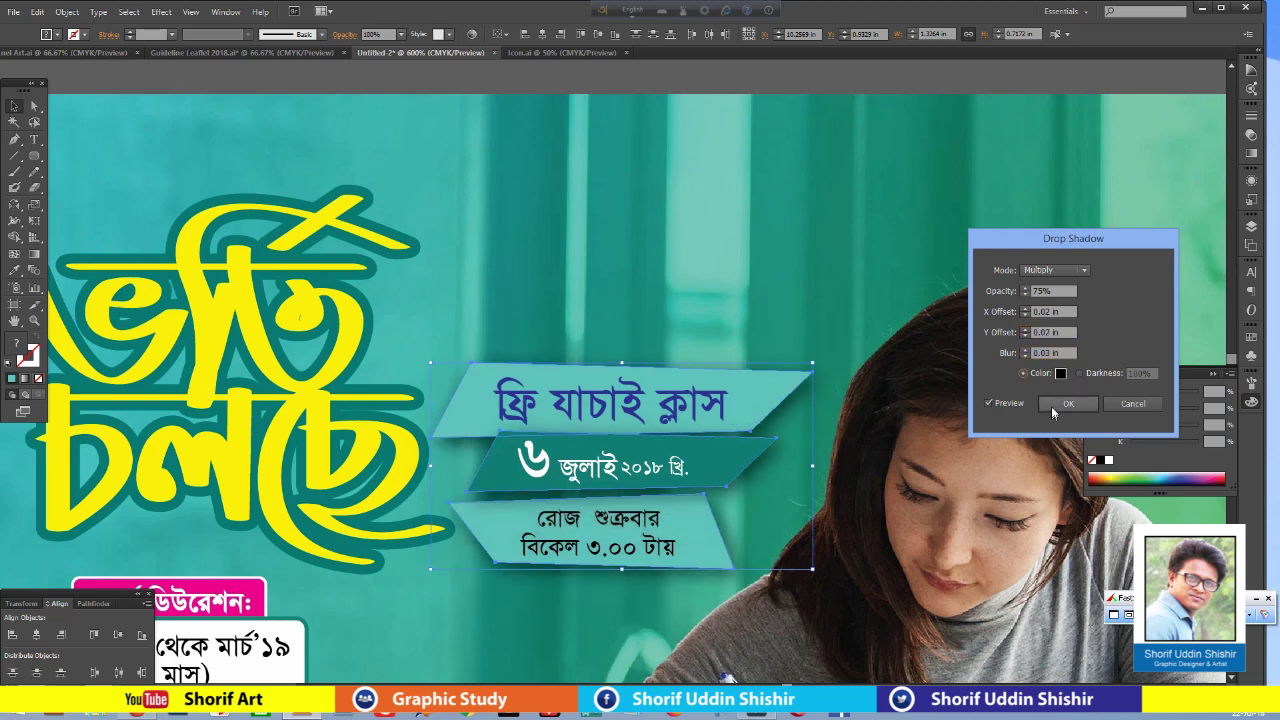
{"action": "left_click", "coordinate": [1051, 406]}
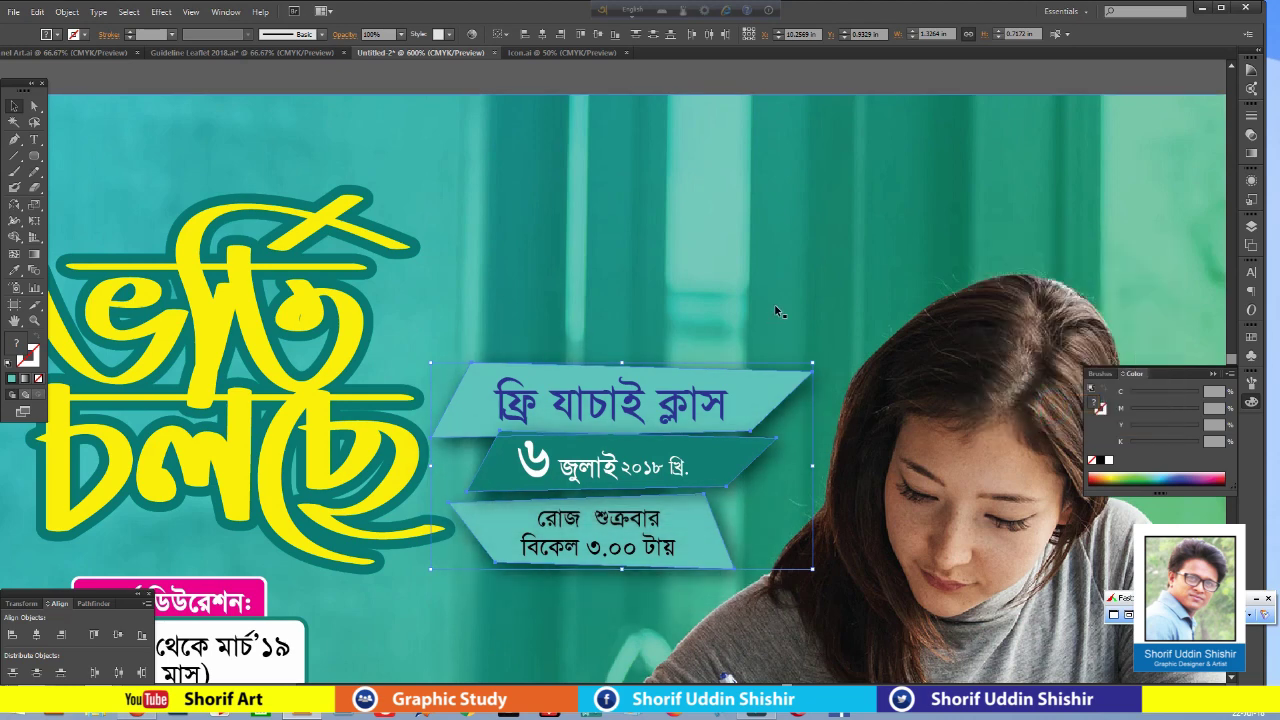
Give the ribbons a thin 0.5 pt light-aqua outline, then zoom out to 300%.
{"action": "left_click", "coordinate": [11, 379]}
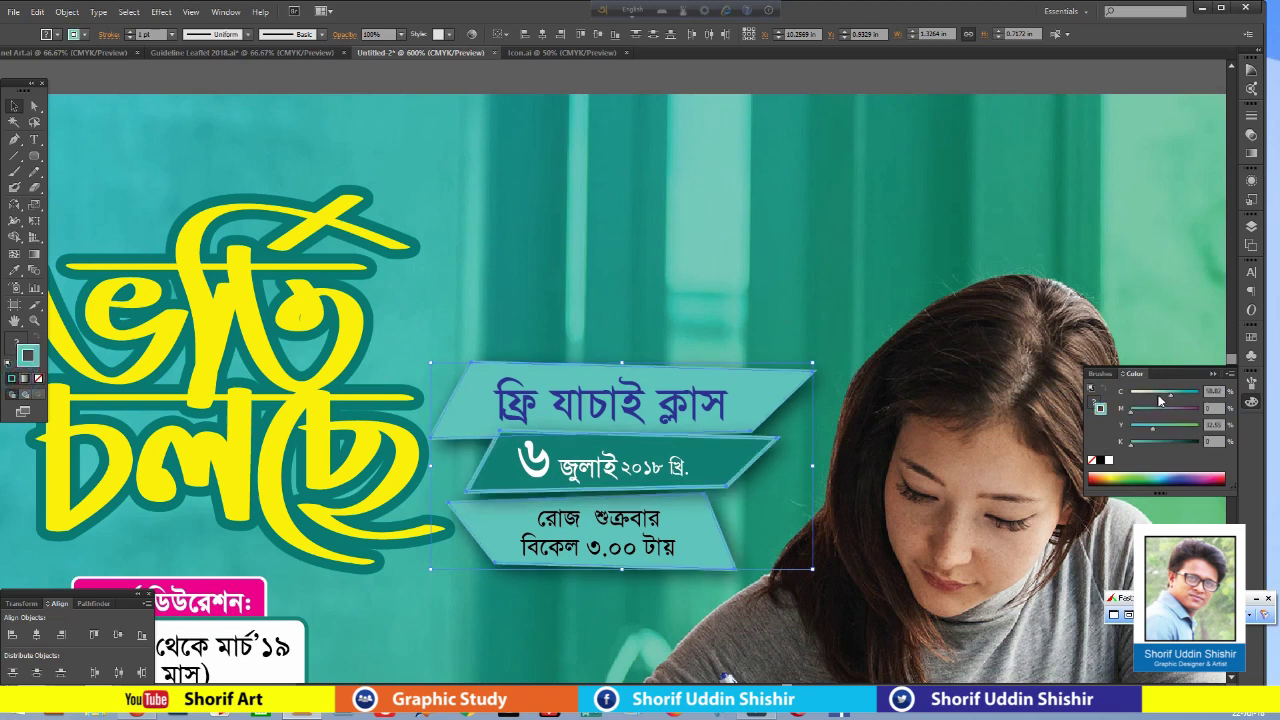
{"action": "left_click_drag", "start_coordinate": [1150, 415], "coordinate": [1145, 425]}
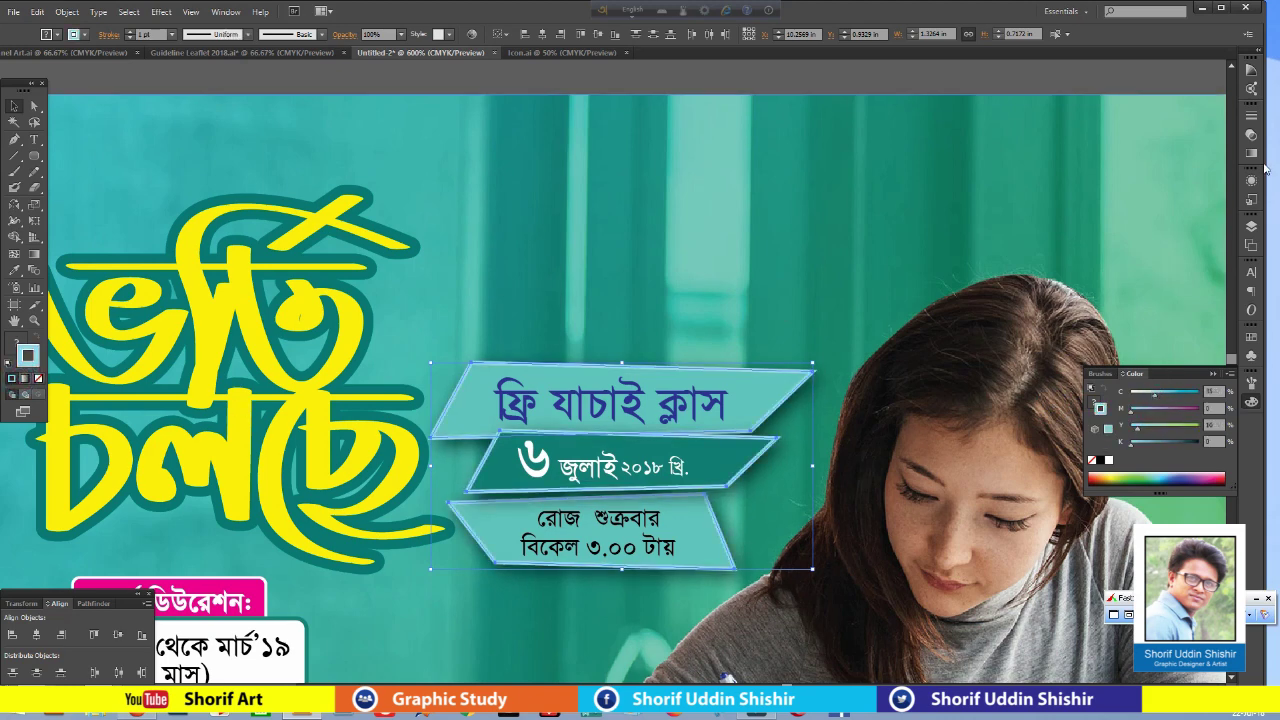
{"action": "left_click", "coordinate": [1251, 117]}
{"action": "type", "text": "4"}
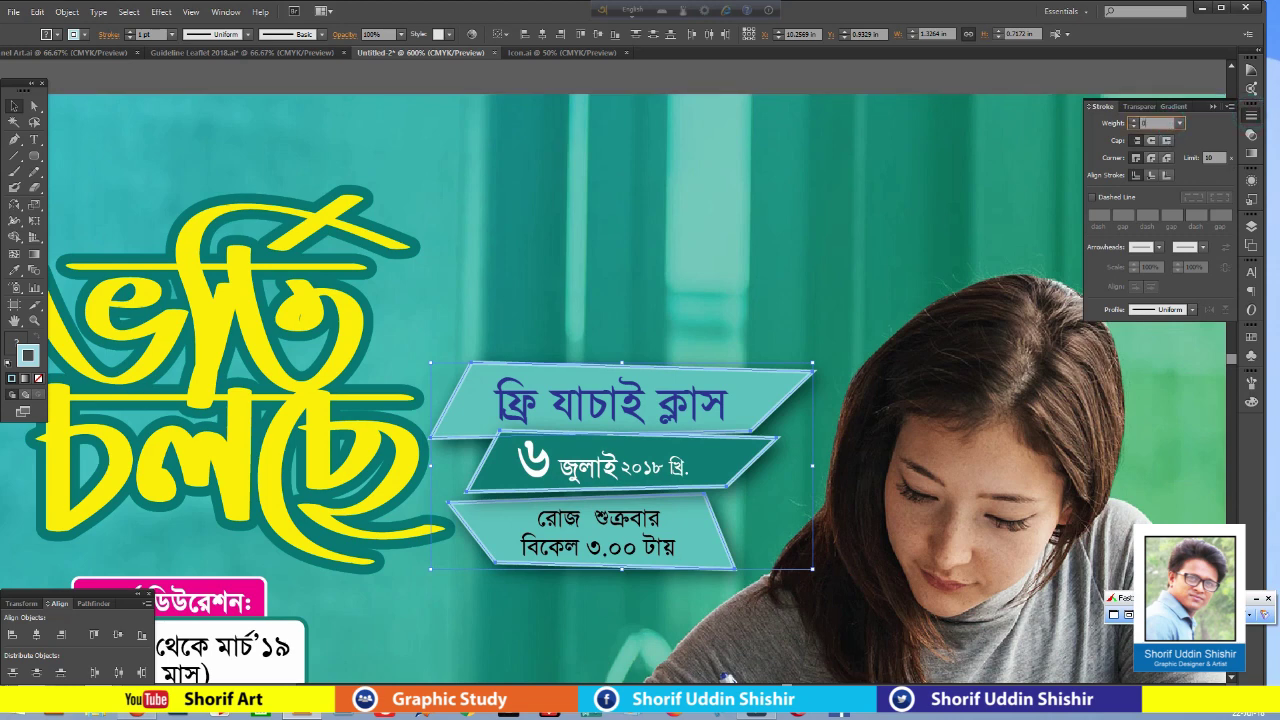
{"action": "key", "text": "Return"}
{"action": "left_click", "coordinate": [786, 71]}
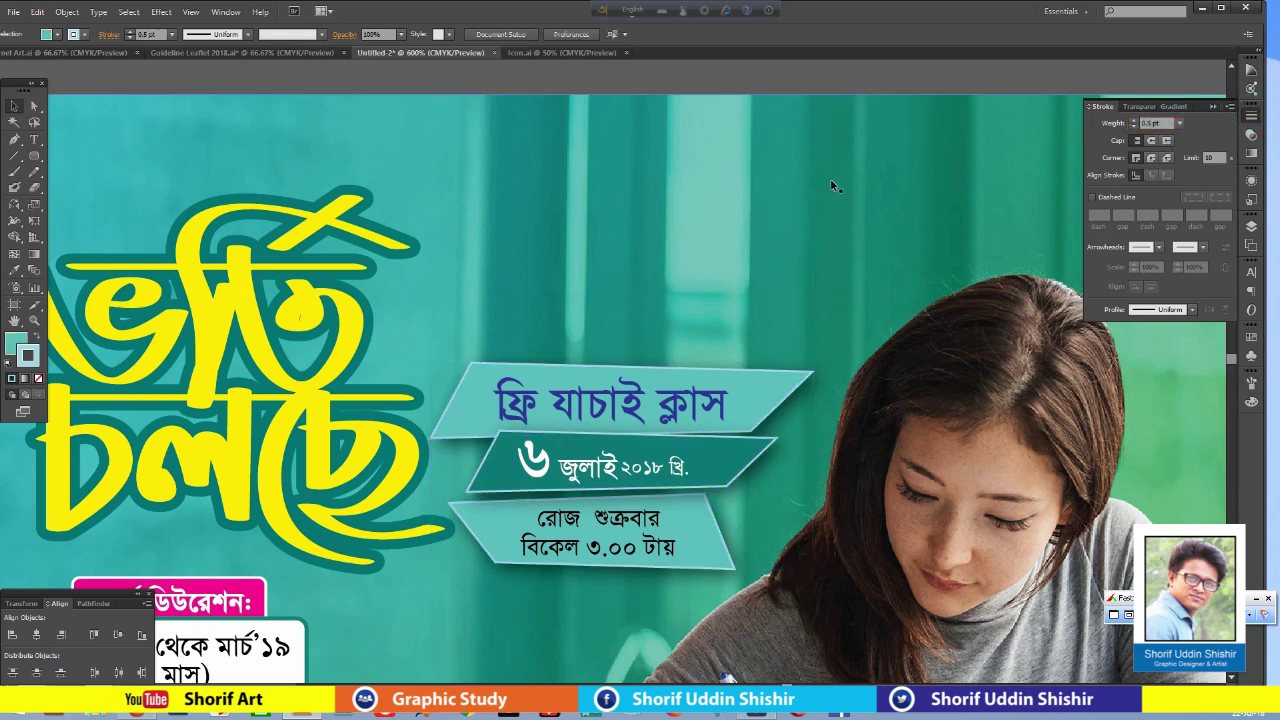
{"action": "key", "text": "ctrl+minus"}
{"action": "key", "text": "ctrl+minus"}
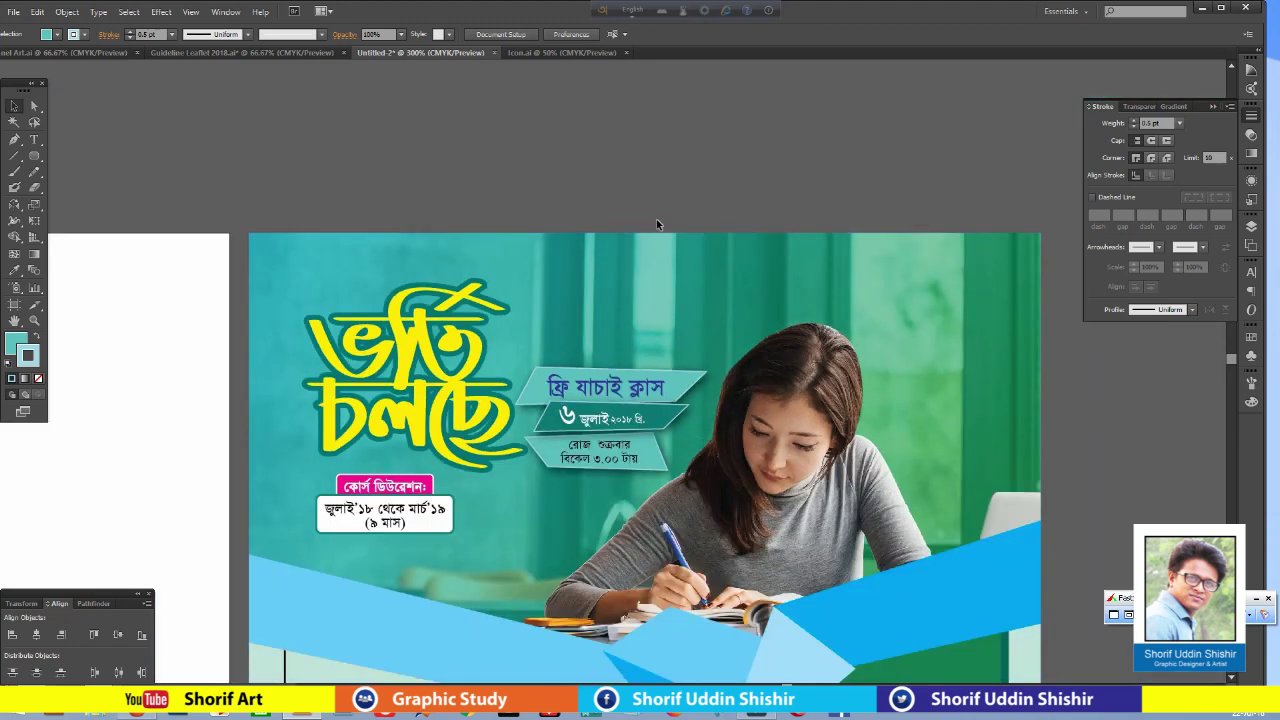
Move the স্বনামধন্য কলেজ শিক্ষক… tagline onto the footer above the Guideline logo.
{"action": "left_click_drag", "start_coordinate": [193, 383], "coordinate": [517, 469]}
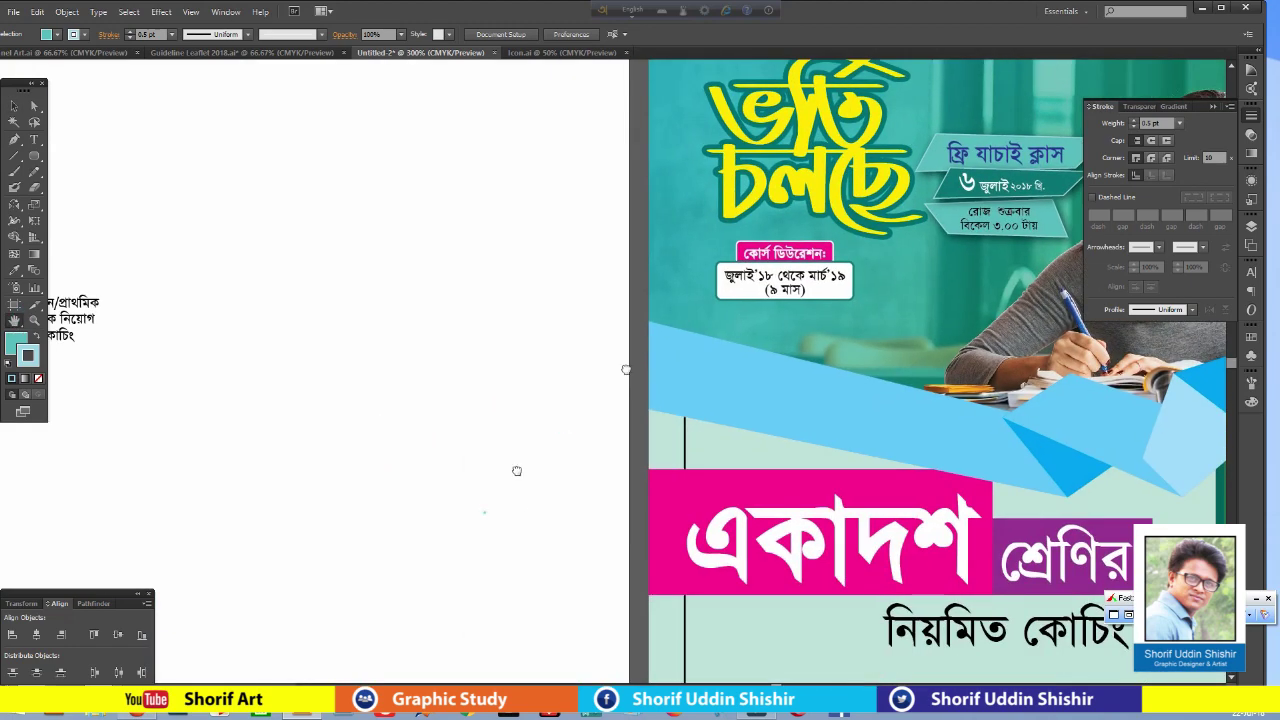
{"action": "left_click_drag", "start_coordinate": [394, 329], "coordinate": [640, 400]}
{"action": "mouse_move", "coordinate": [445, 423]}
{"action": "left_mouse_down"}
{"action": "mouse_move", "coordinate": [456, 485]}
{"action": "mouse_move", "coordinate": [674, 388]}
{"action": "left_mouse_up"}
{"action": "left_click_drag", "start_coordinate": [711, 428], "coordinate": [624, 410]}
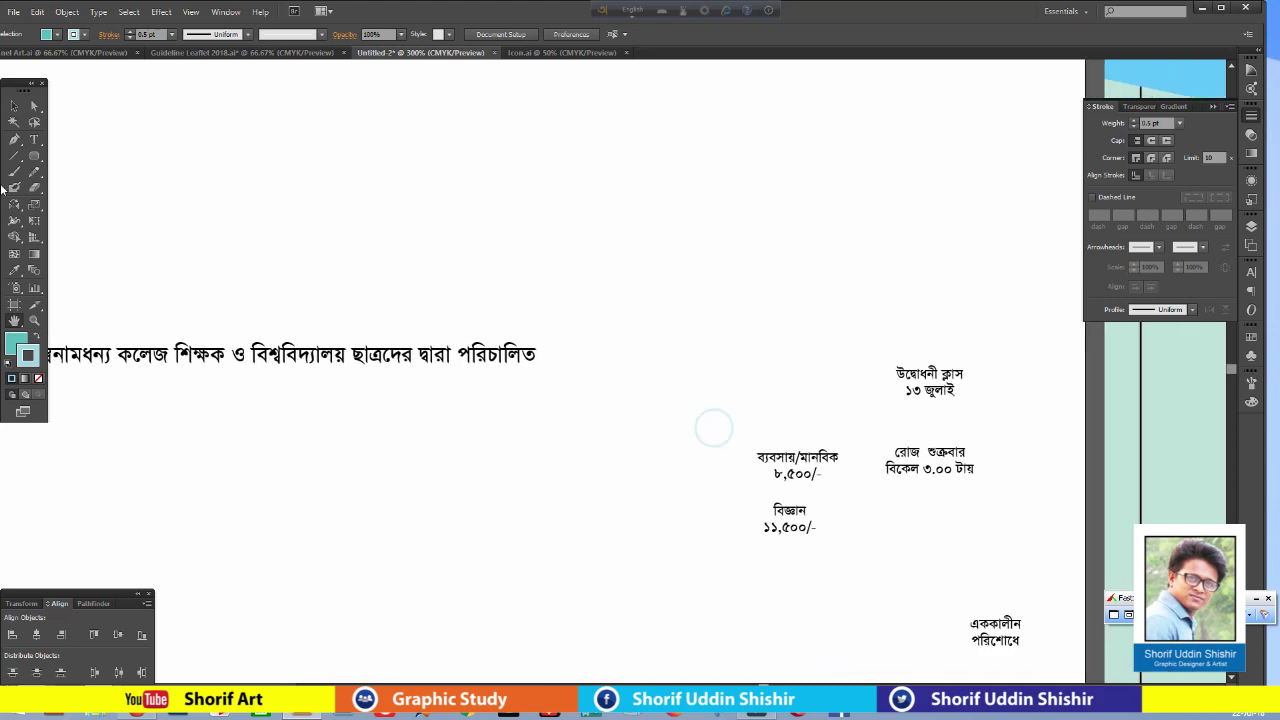
{"action": "left_click", "coordinate": [14, 106]}
{"action": "left_click", "coordinate": [360, 357]}
{"action": "left_click_drag", "start_coordinate": [628, 471], "coordinate": [600, 523]}
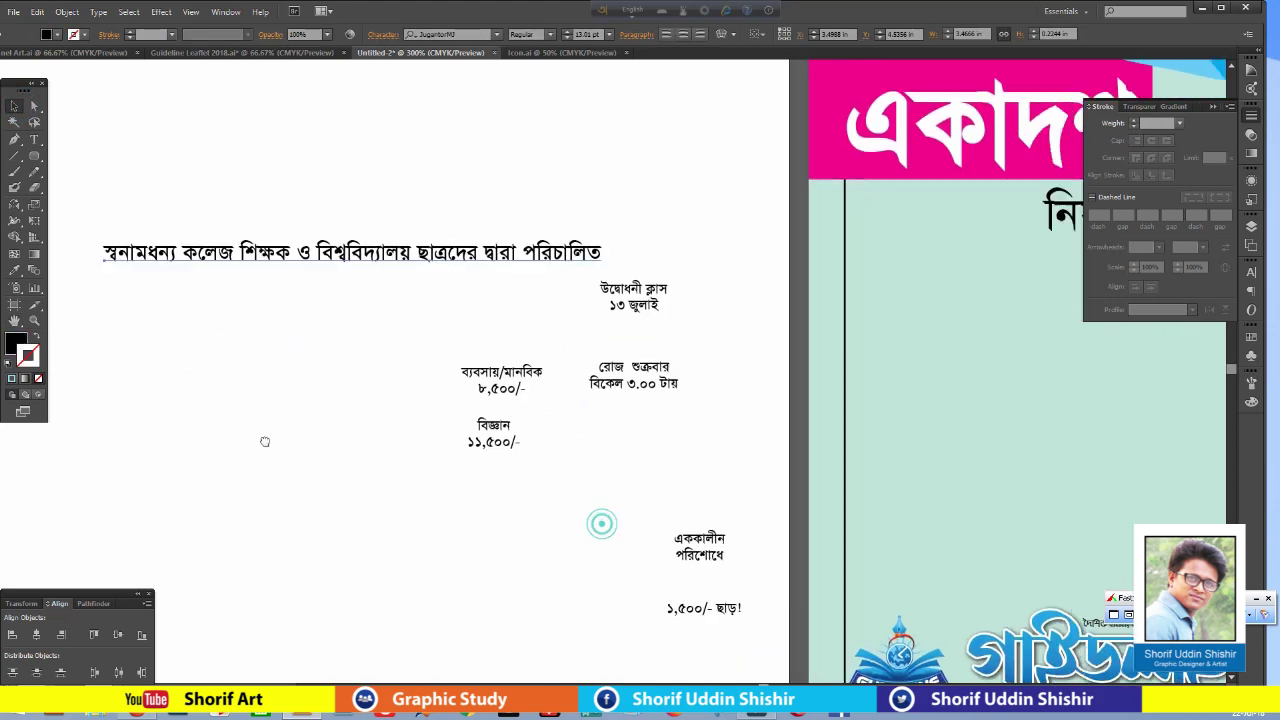
{"action": "left_click_drag", "start_coordinate": [385, 256], "coordinate": [989, 403]}
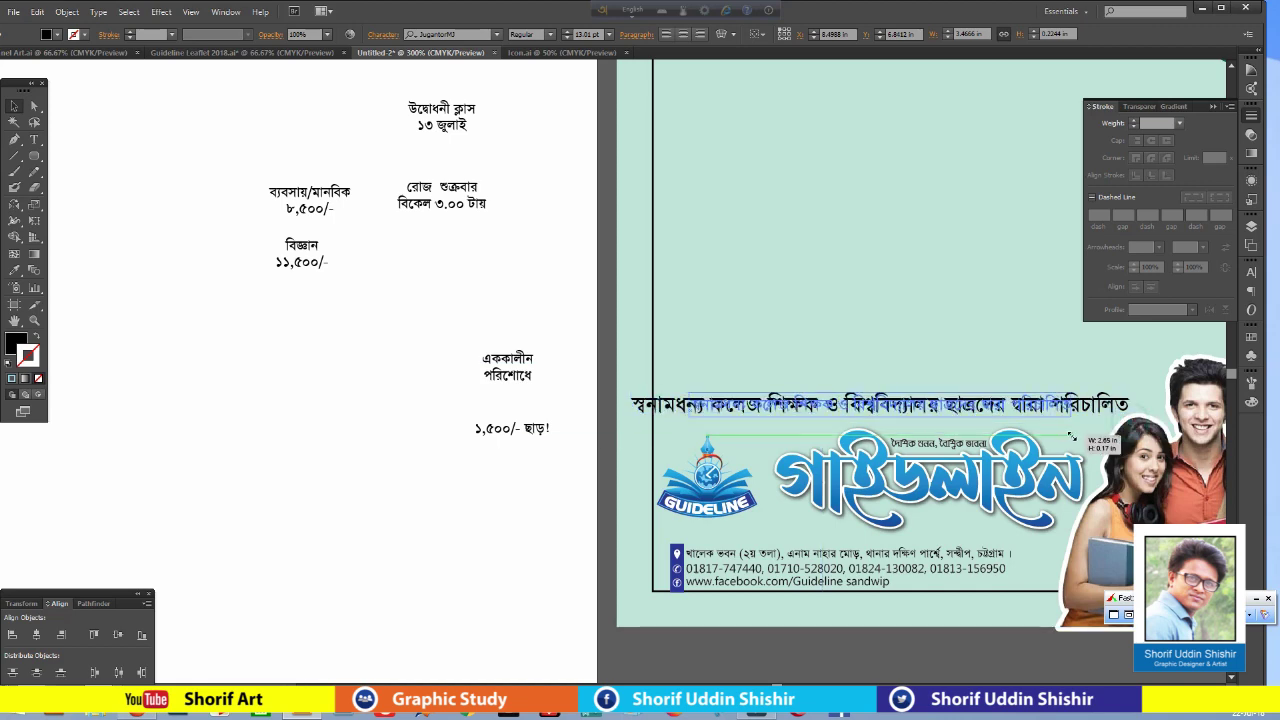
{"action": "key", "text": "ctrl+z"}
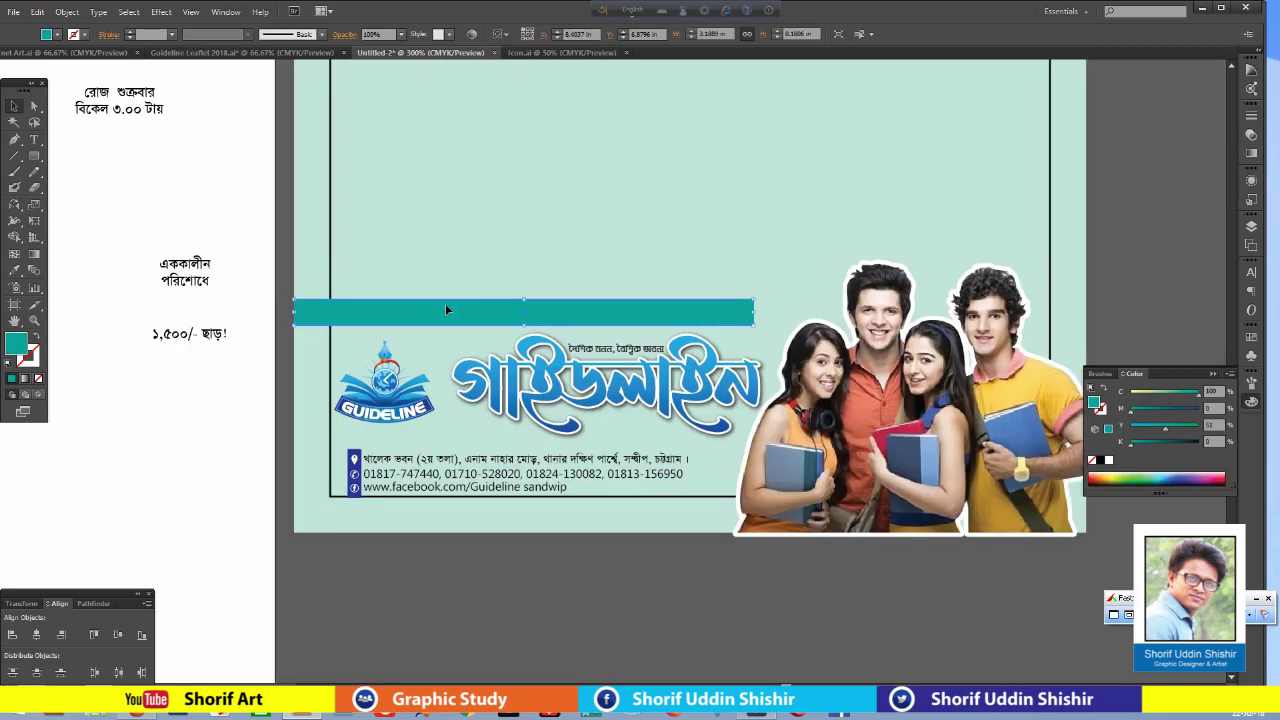
Give the bar a horizontal gradient whose left stop is teal (C100 Y55).
{"action": "left_click", "coordinate": [25, 380]}
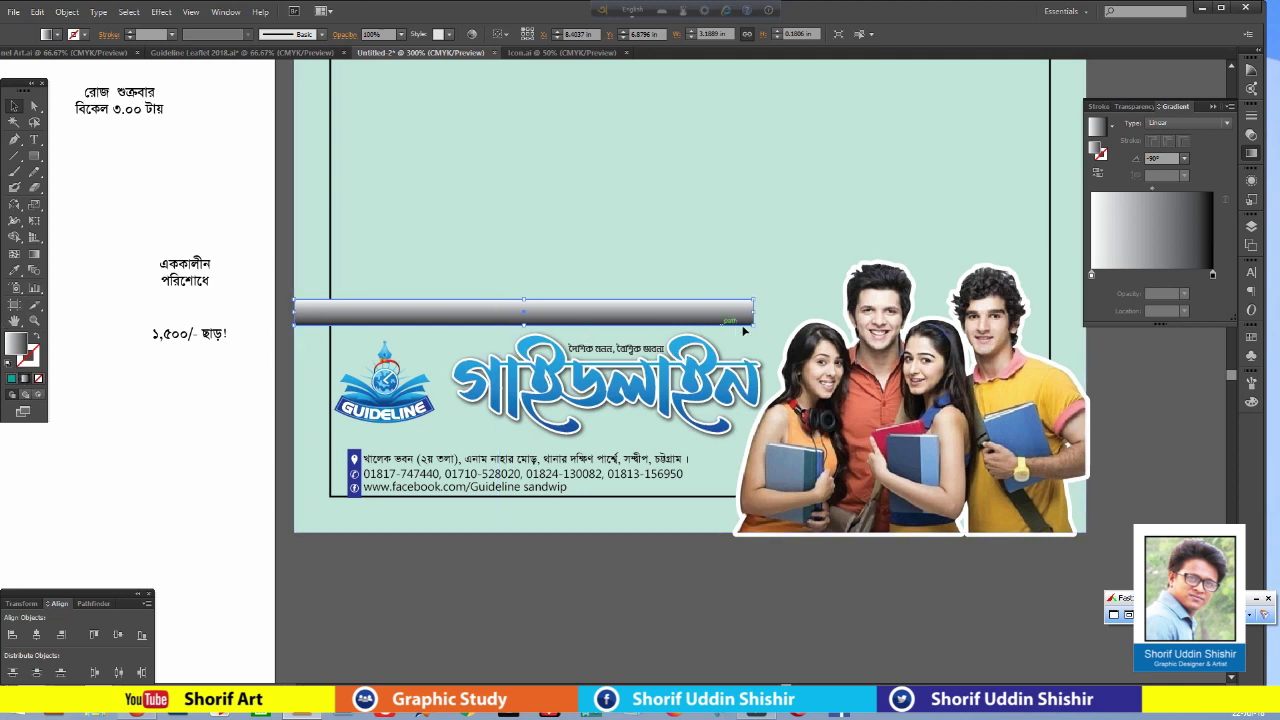
{"action": "left_click", "coordinate": [36, 255]}
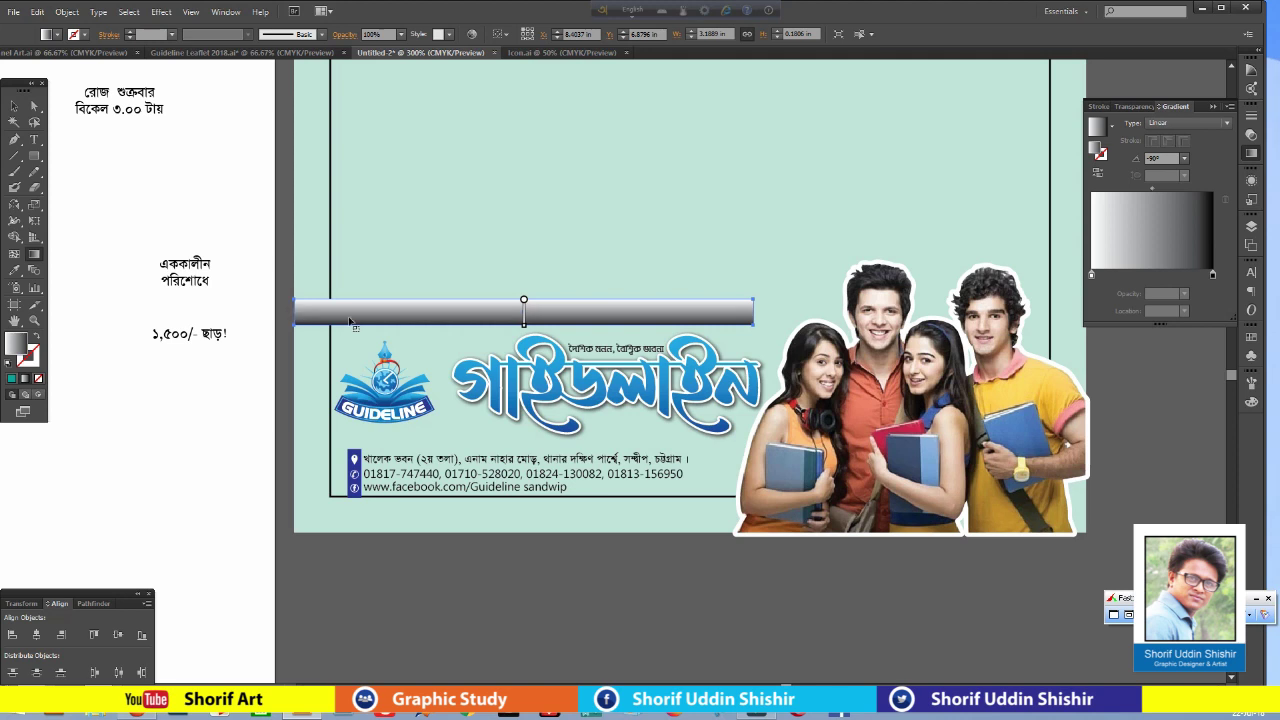
{"action": "left_click_drag", "start_coordinate": [295, 311], "coordinate": [757, 310]}
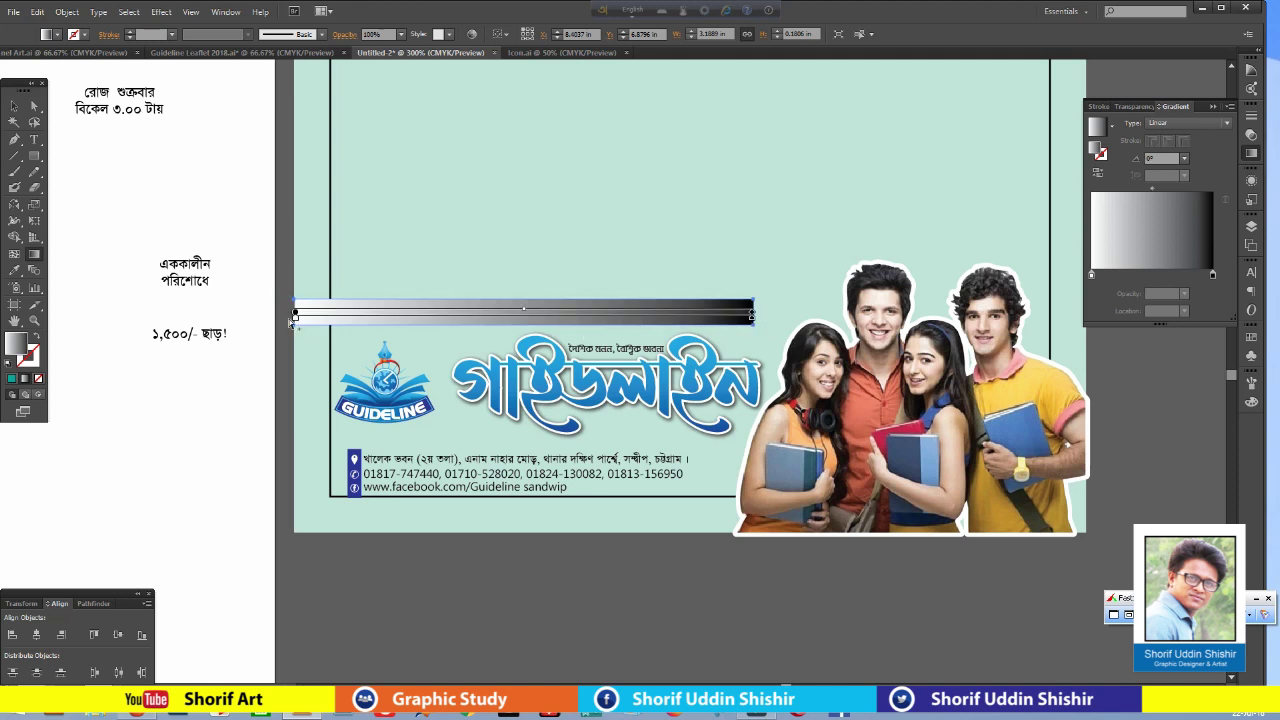
{"action": "double_click", "coordinate": [1092, 275]}
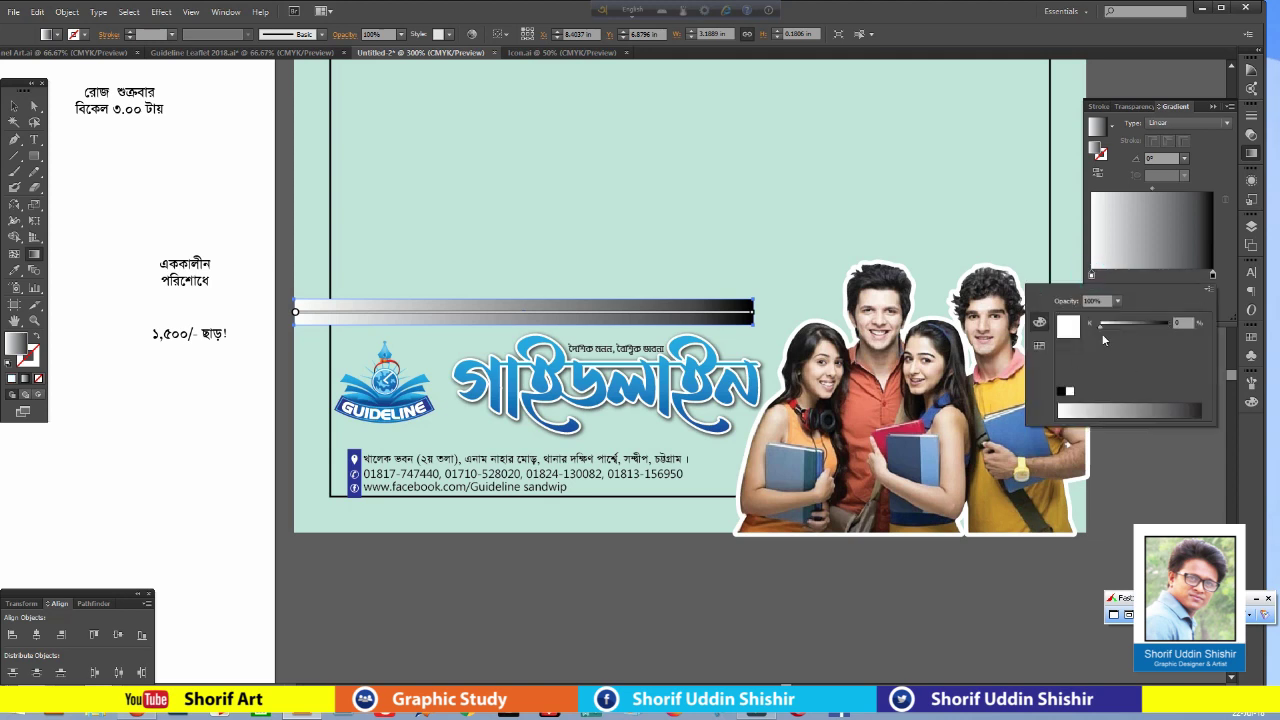
{"action": "left_click", "coordinate": [1205, 291]}
{"action": "left_click", "coordinate": [1125, 340]}
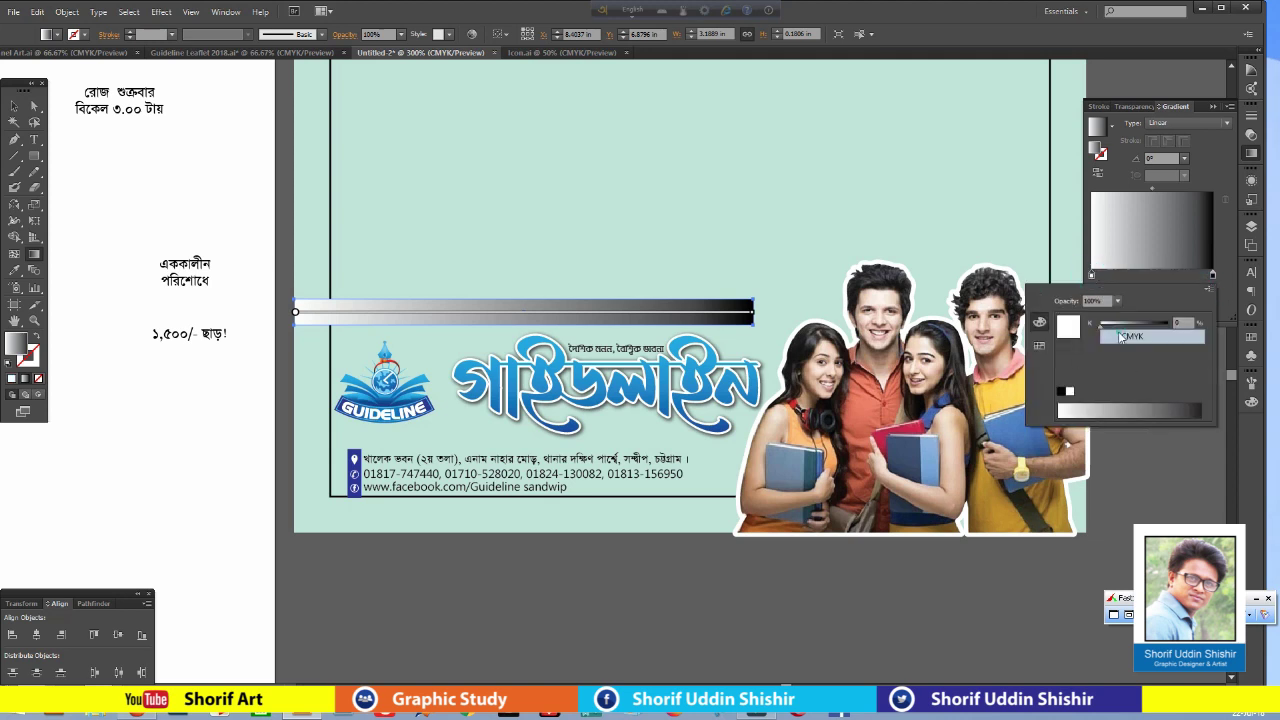
{"action": "left_click_drag", "start_coordinate": [1130, 324], "coordinate": [1250, 330]}
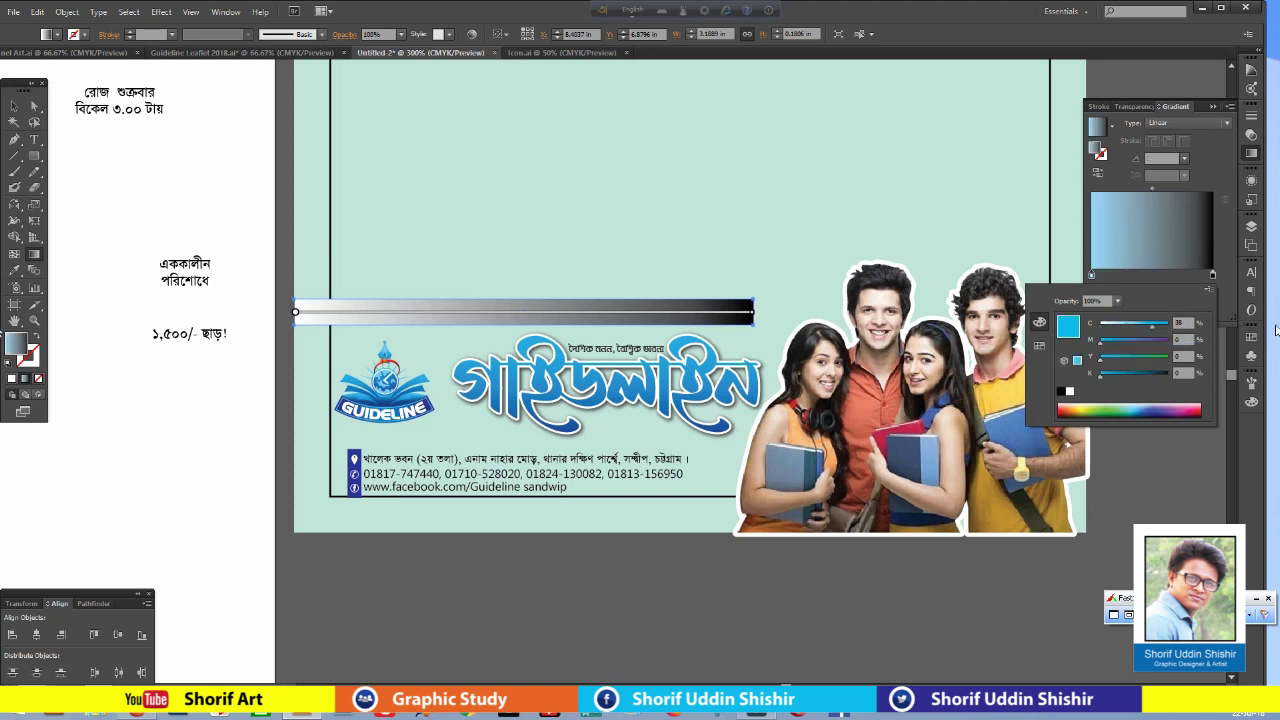
{"action": "left_click", "coordinate": [1139, 360]}
{"action": "left_click", "coordinate": [1212, 277]}
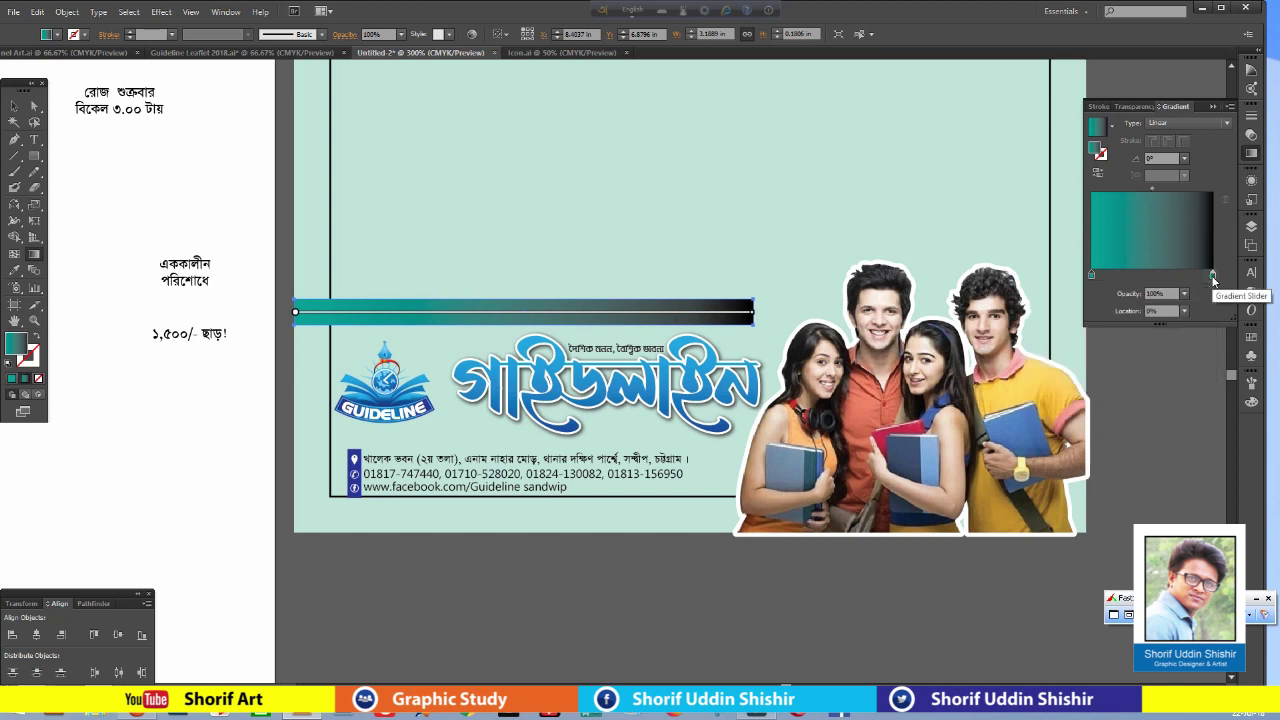
Set the right gradient stop to white in CMYK.
{"action": "double_click", "coordinate": [1213, 277]}
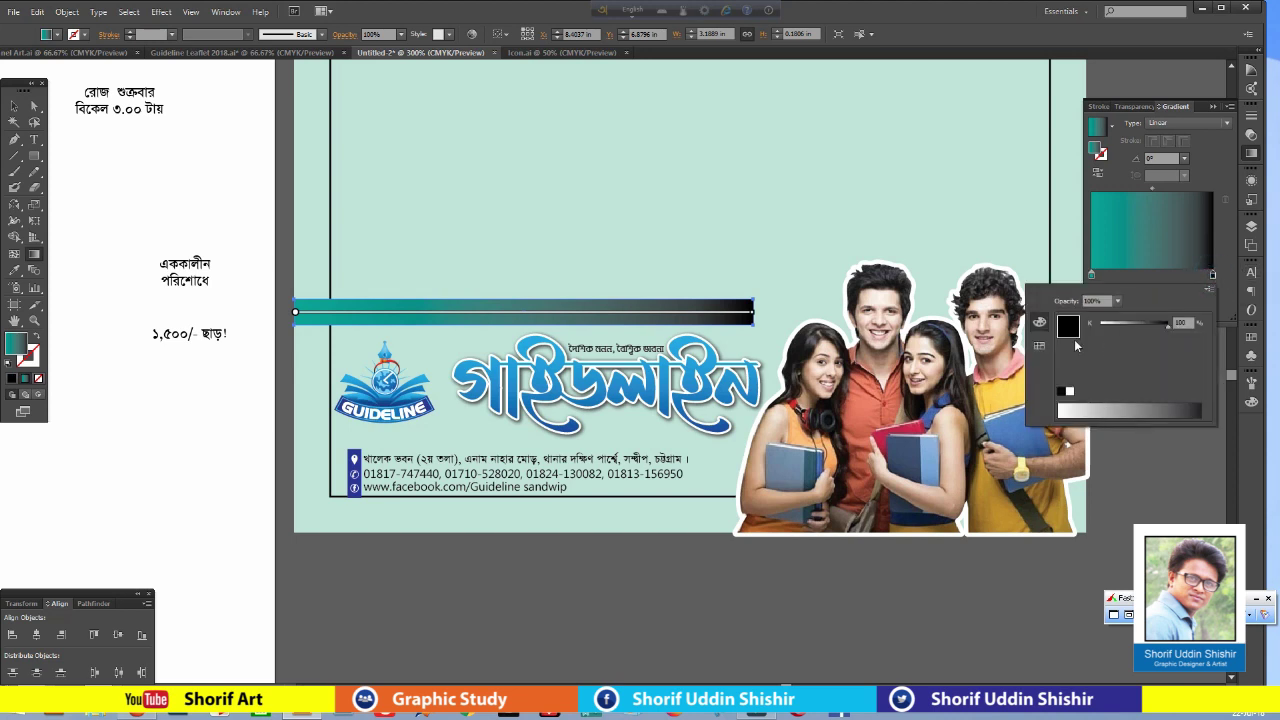
{"action": "left_click", "coordinate": [1209, 290]}
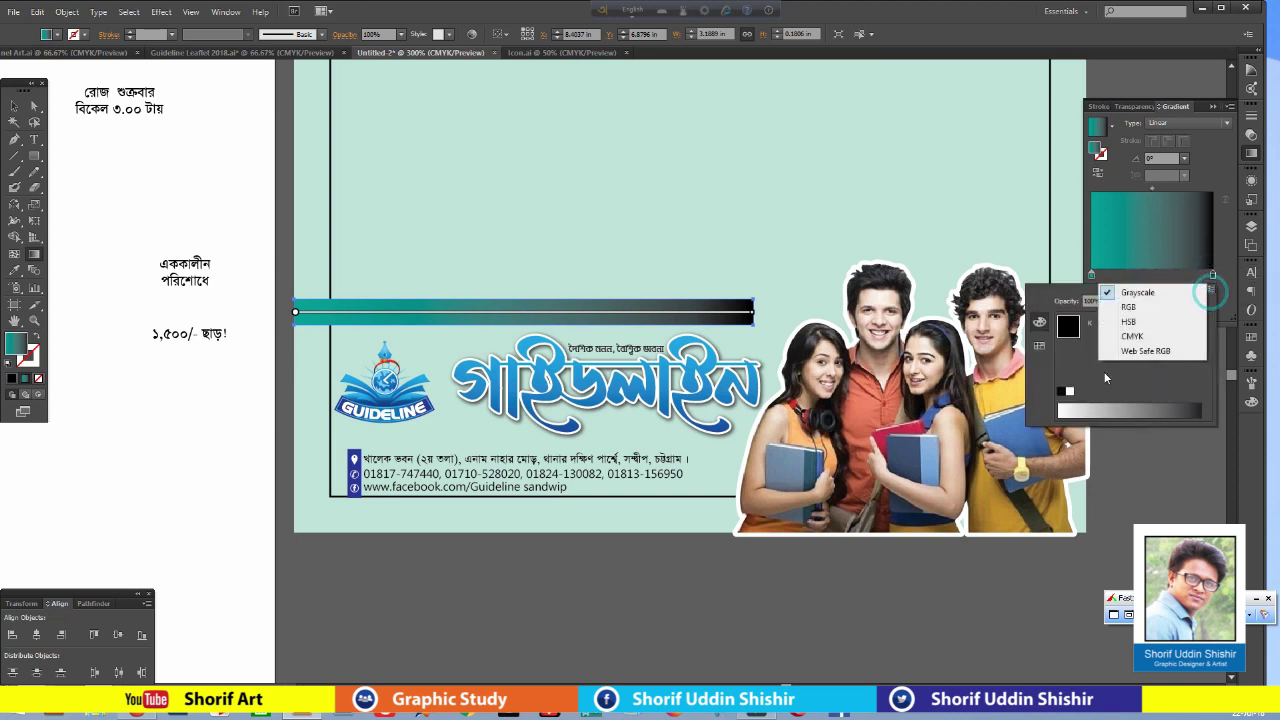
{"action": "left_click", "coordinate": [1150, 338]}
{"action": "left_click_drag", "start_coordinate": [1136, 379], "coordinate": [1100, 375]}
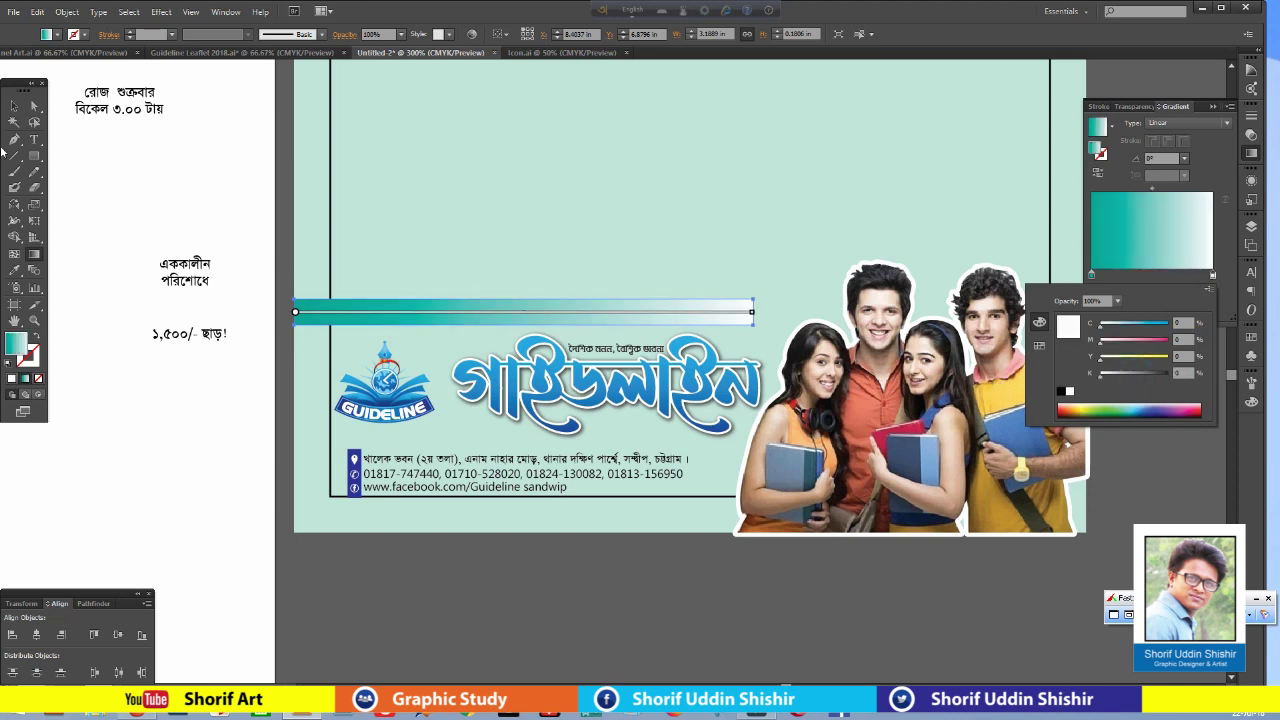
{"action": "left_click", "coordinate": [12, 112]}
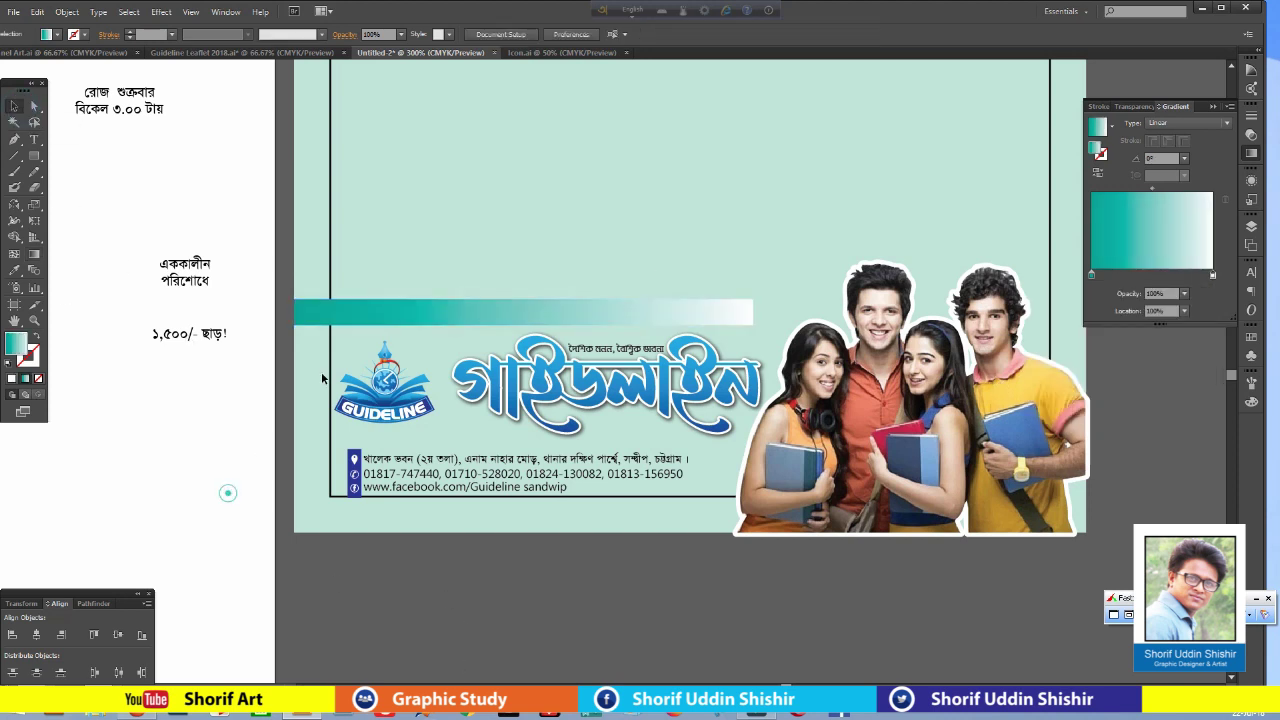
Set the gradient bar's blending mode to Multiply.
{"action": "left_click", "coordinate": [1134, 107]}
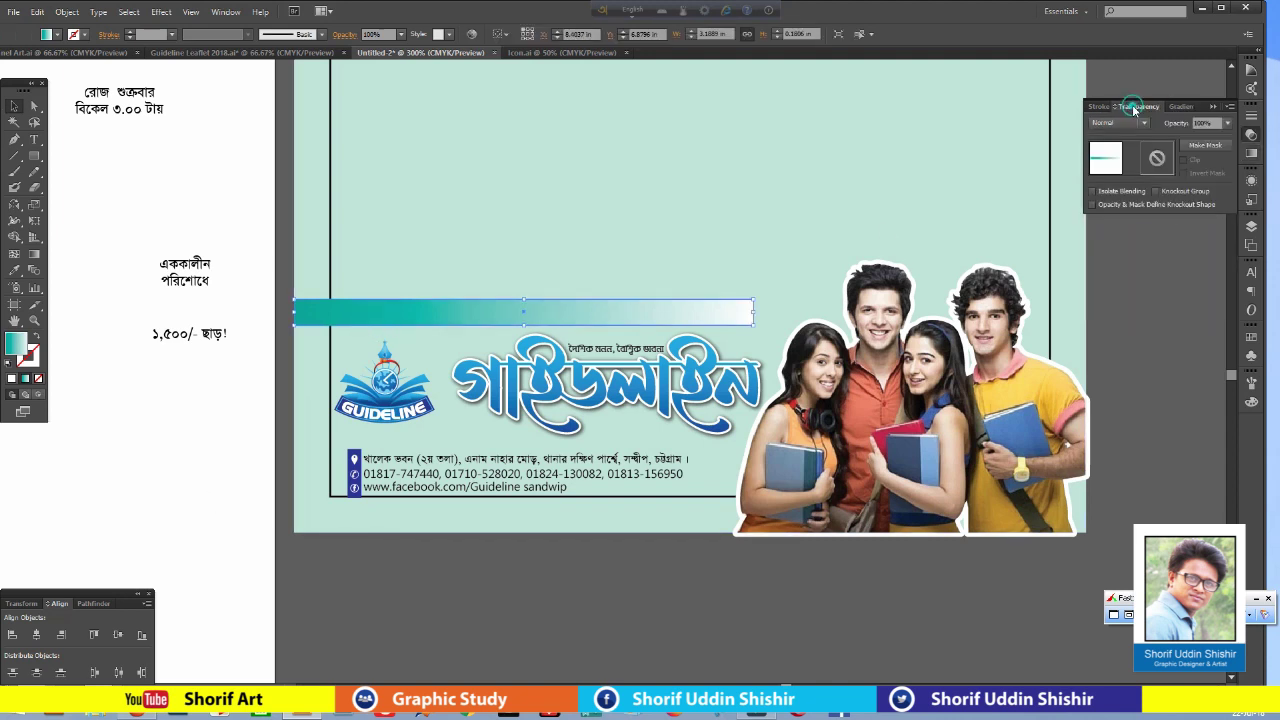
{"action": "left_click", "coordinate": [1141, 124]}
{"action": "left_click", "coordinate": [1110, 158]}
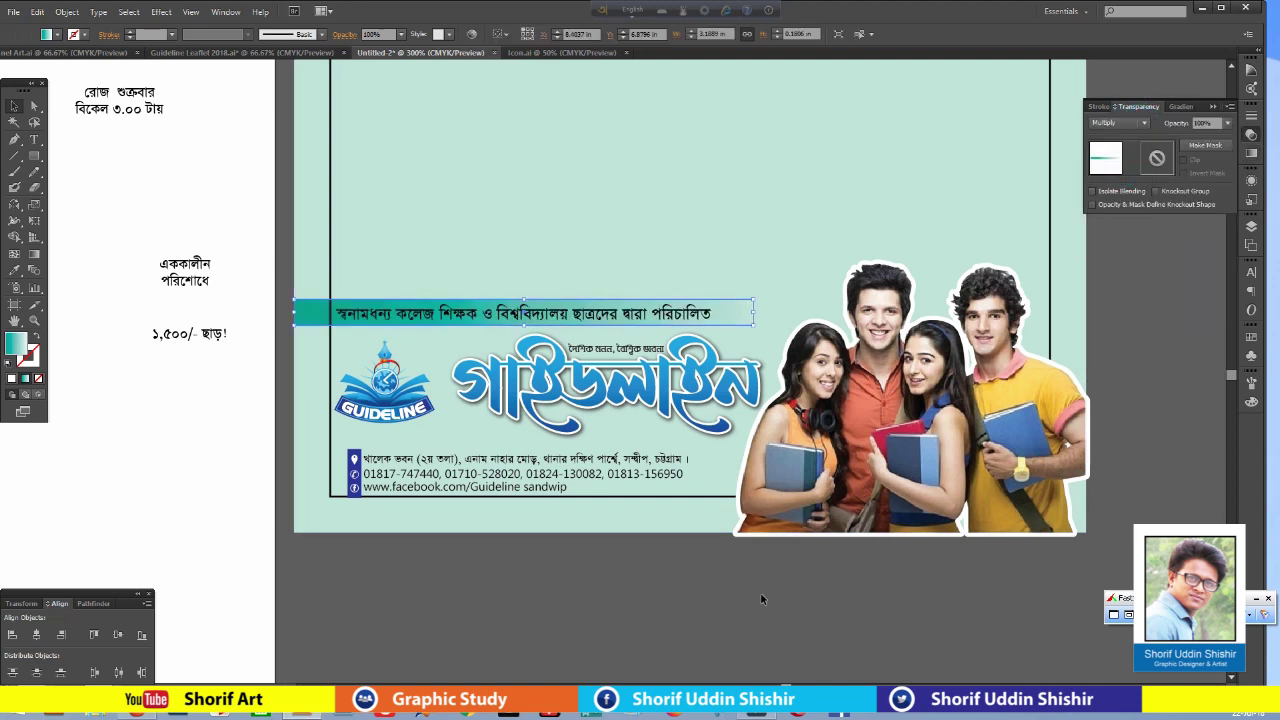
{"action": "left_click", "coordinate": [655, 617]}
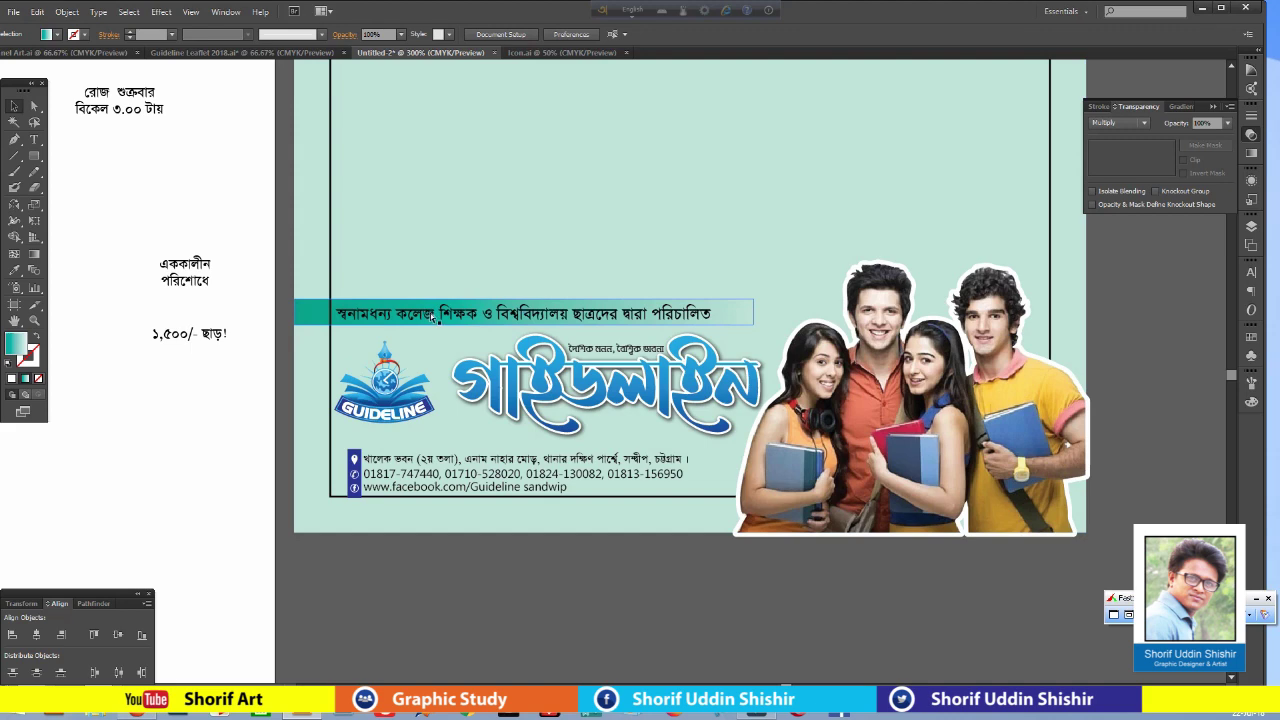
Bring the tagline in front of the bar, selecting it in Outline view.
{"action": "key", "text": "ctrl+y"}
{"action": "left_click", "coordinate": [490, 312]}
{"action": "right_click", "coordinate": [517, 318]}
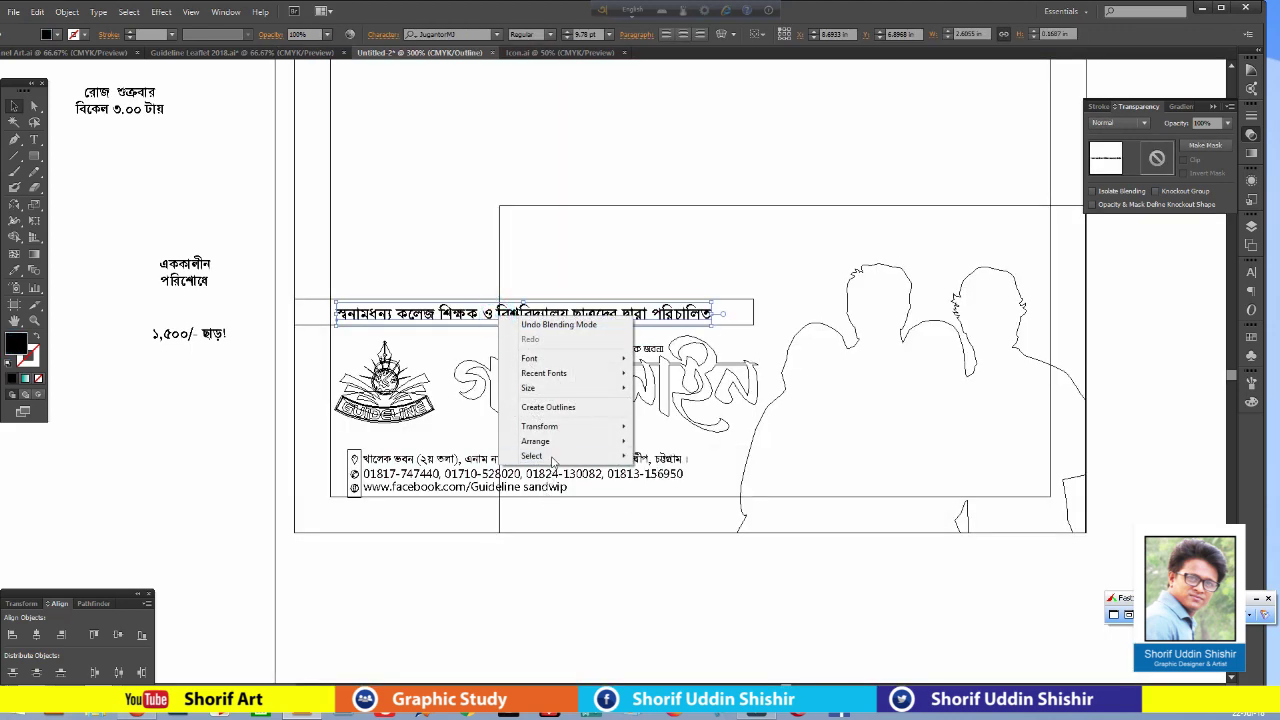
{"action": "mouse_move", "coordinate": [540, 441]}
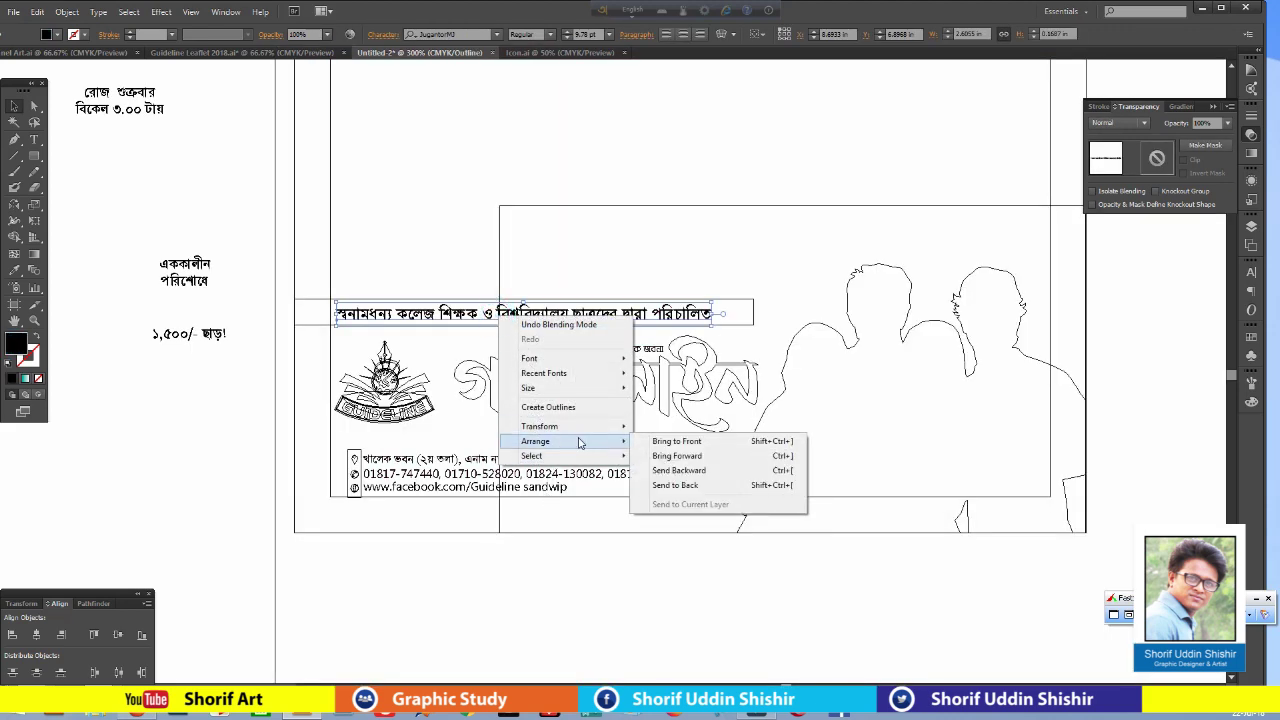
{"action": "left_click", "coordinate": [665, 442]}
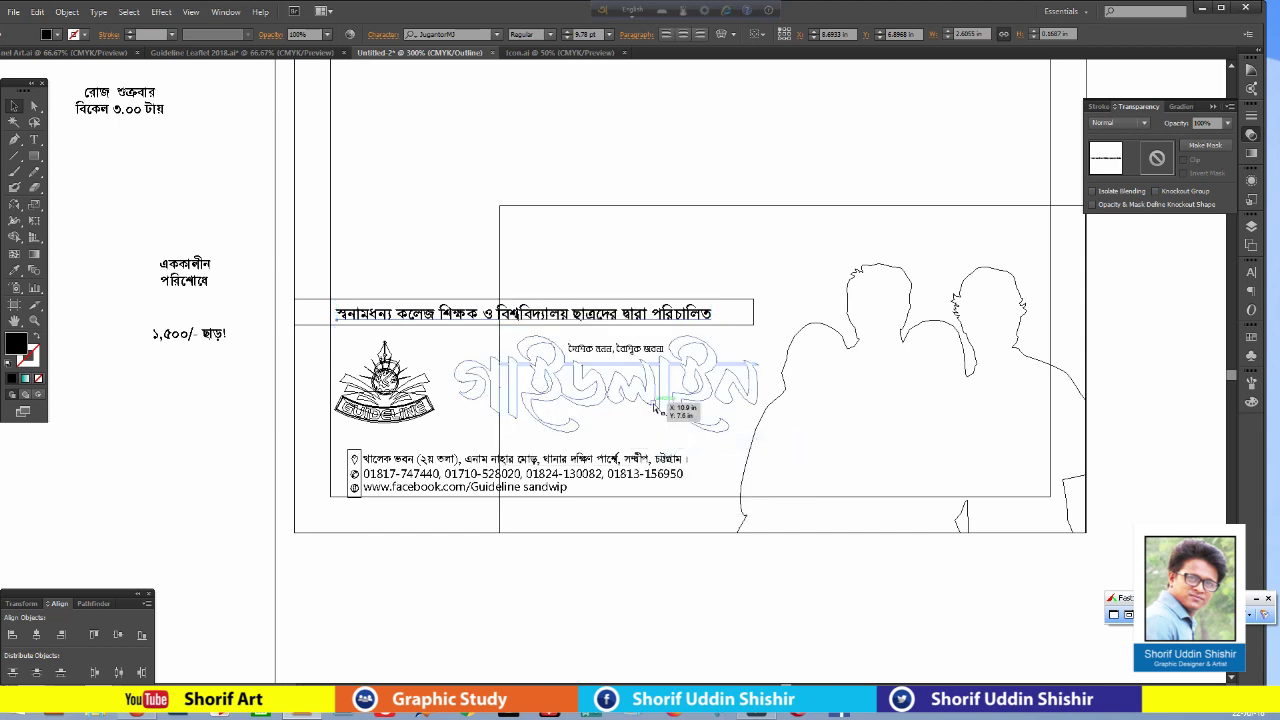
{"action": "key", "text": "ctrl+y"}
{"action": "left_click", "coordinate": [506, 621]}
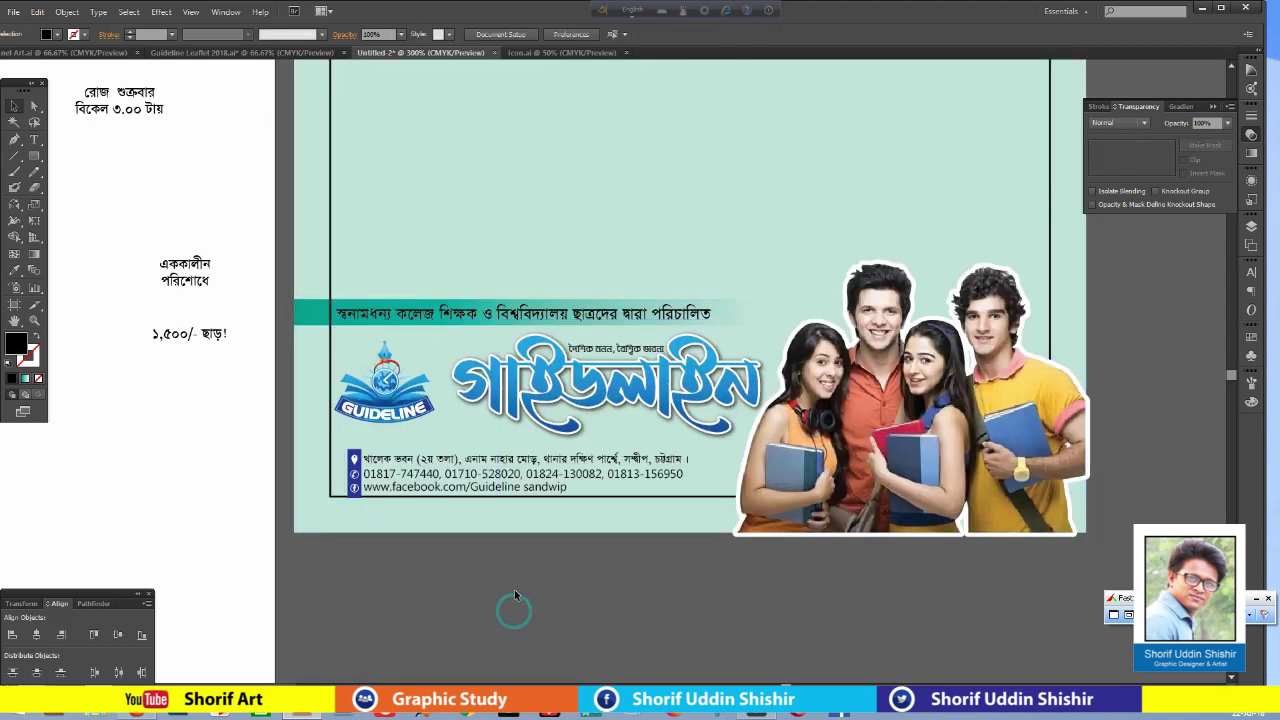
{"action": "scroll", "coordinate": [517, 589], "scroll_direction": "down", "scroll_amount": 3}
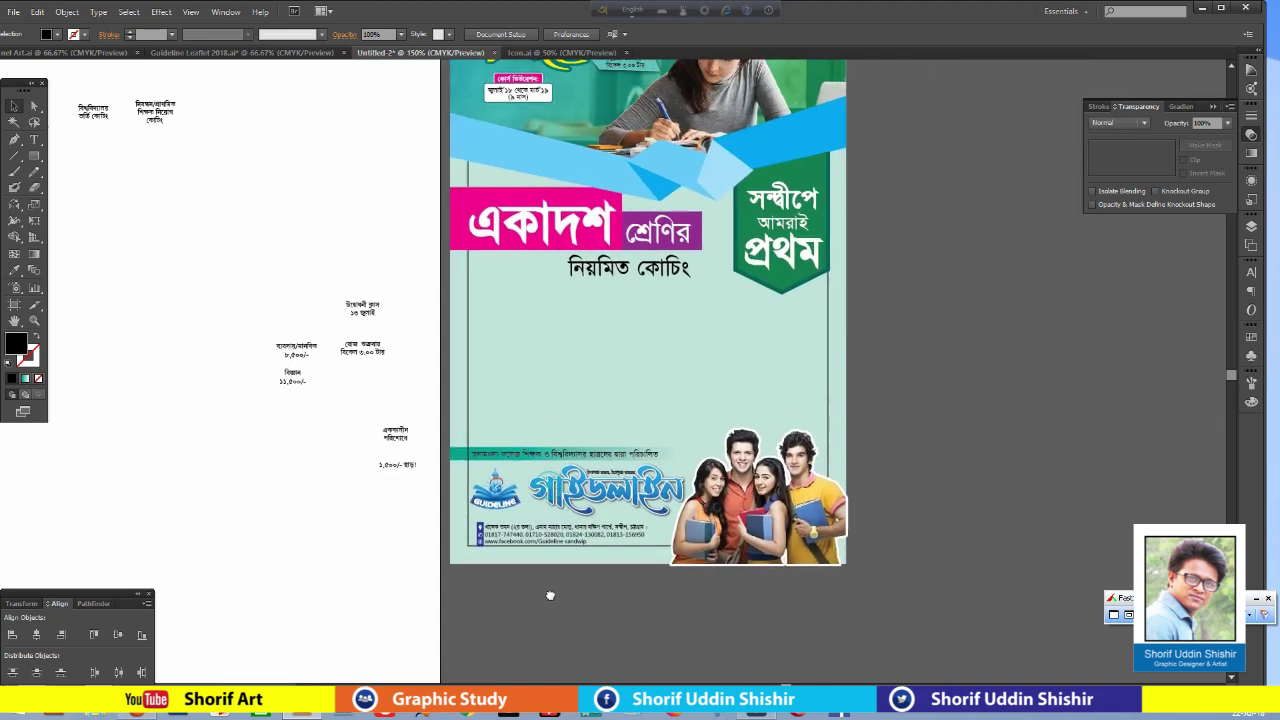
Move the উদ্বোধনী ক্লাস opening-class text onto the flyer's top-right area.
{"action": "left_click", "coordinate": [395, 435]}
{"action": "left_click_drag", "start_coordinate": [294, 437], "coordinate": [385, 581]}
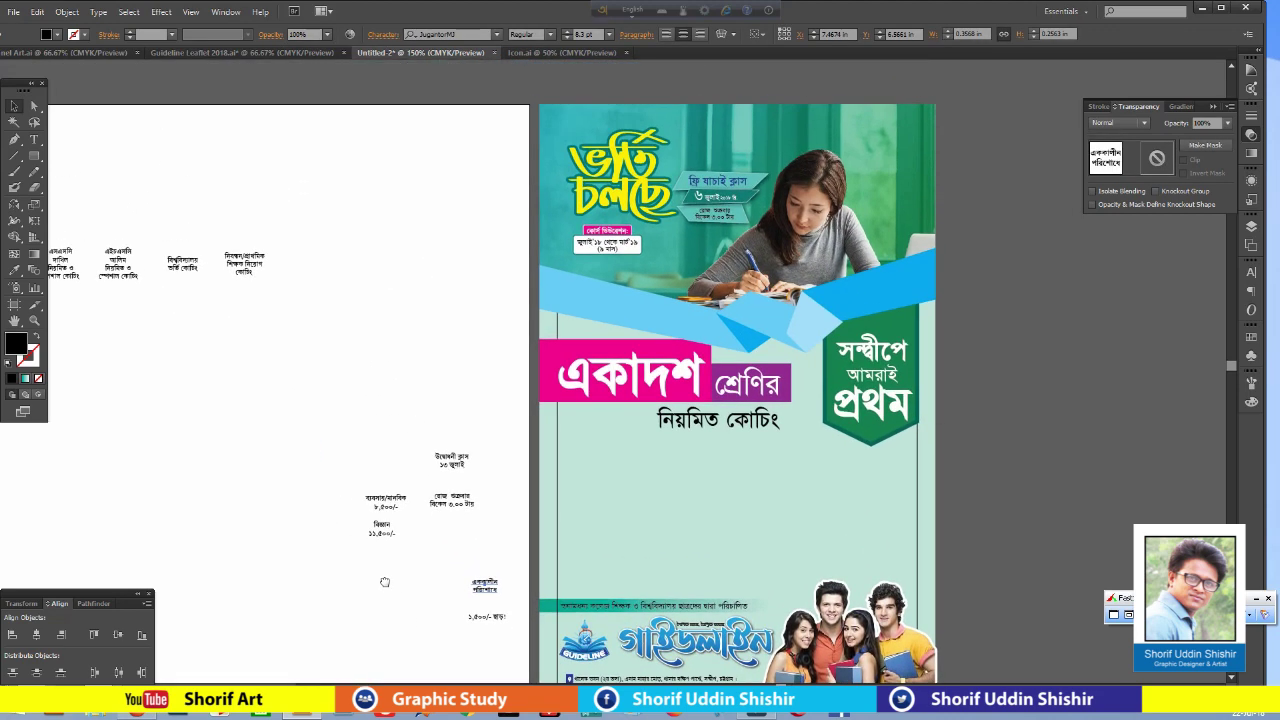
{"action": "scroll", "coordinate": [366, 449], "scroll_direction": "right", "scroll_amount": 2}
{"action": "mouse_move", "coordinate": [377, 388]}
{"action": "left_mouse_down"}
{"action": "mouse_move", "coordinate": [443, 487]}
{"action": "mouse_move", "coordinate": [858, 160]}
{"action": "left_mouse_up"}
{"action": "left_click_drag", "start_coordinate": [1011, 202], "coordinate": [778, 270]}
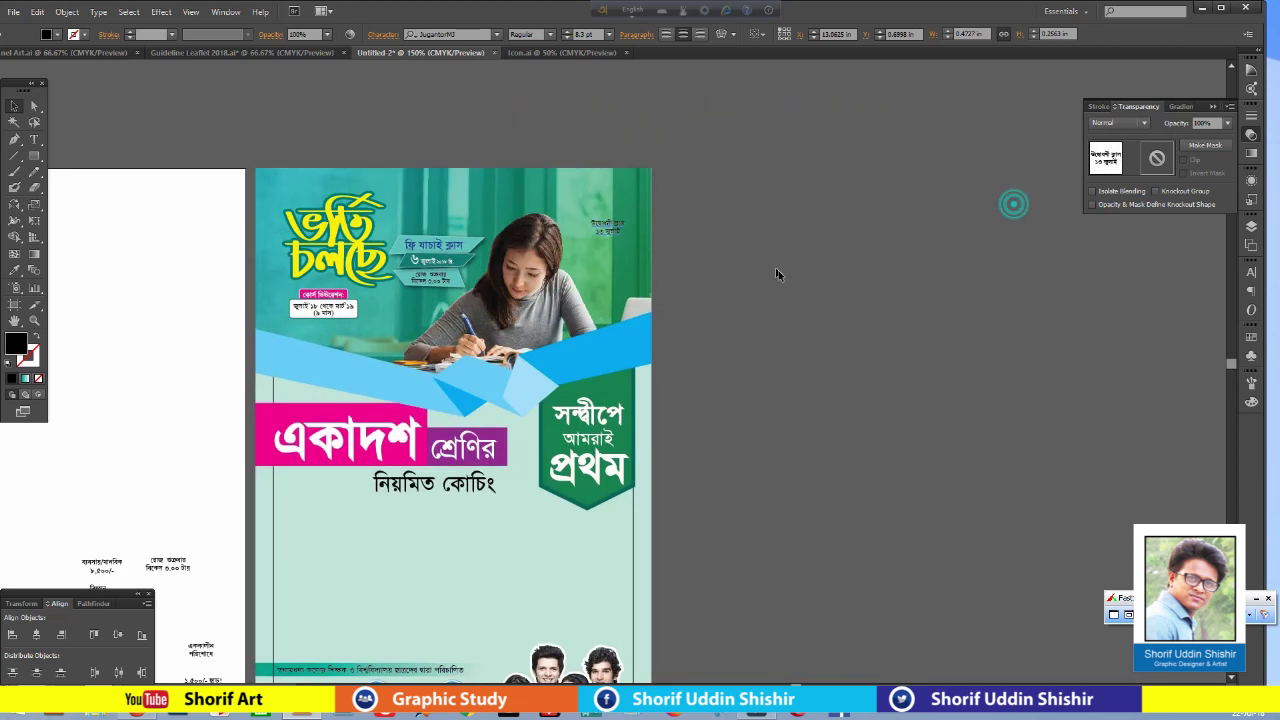
{"action": "left_click", "coordinate": [806, 282]}
{"action": "scroll", "coordinate": [860, 285], "scroll_direction": "up", "scroll_amount": 1}
{"action": "scroll", "coordinate": [866, 234], "scroll_direction": "up", "scroll_amount": 1}
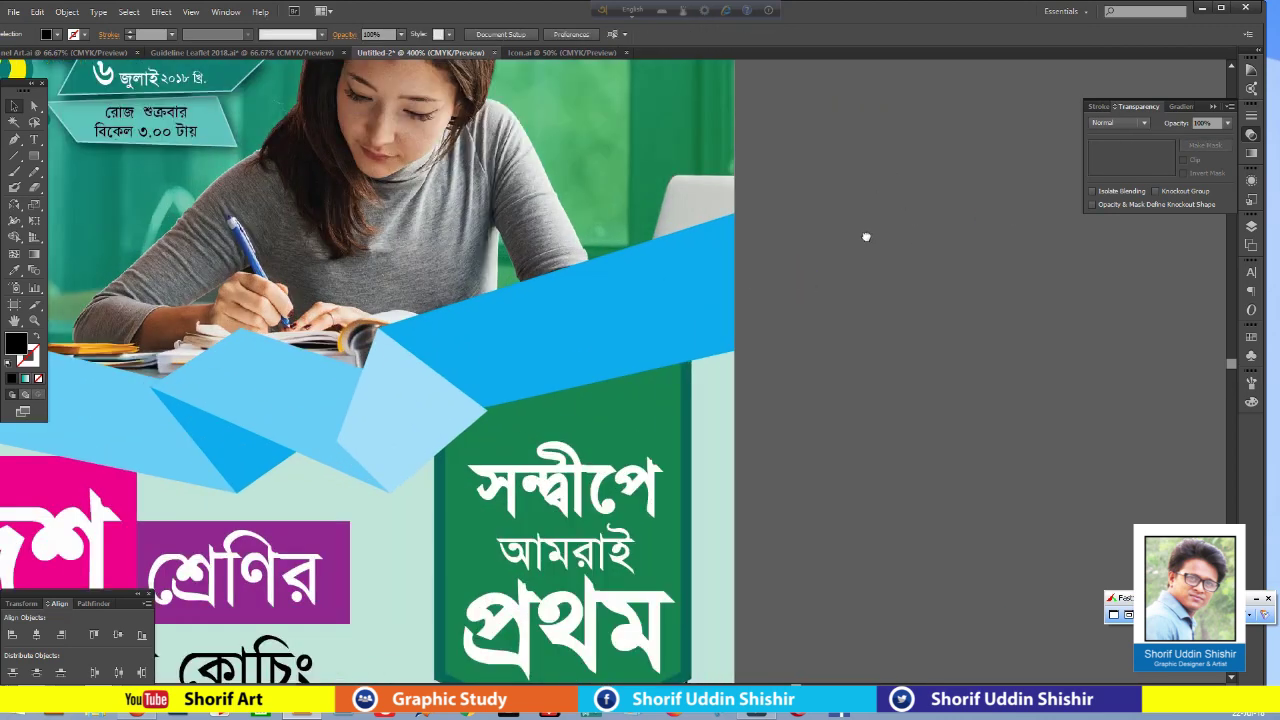
{"action": "scroll", "coordinate": [866, 234], "scroll_direction": "up", "scroll_amount": 1}
{"action": "left_click", "coordinate": [594, 326]}
{"action": "left_click_drag", "start_coordinate": [594, 326], "coordinate": [594, 396]}
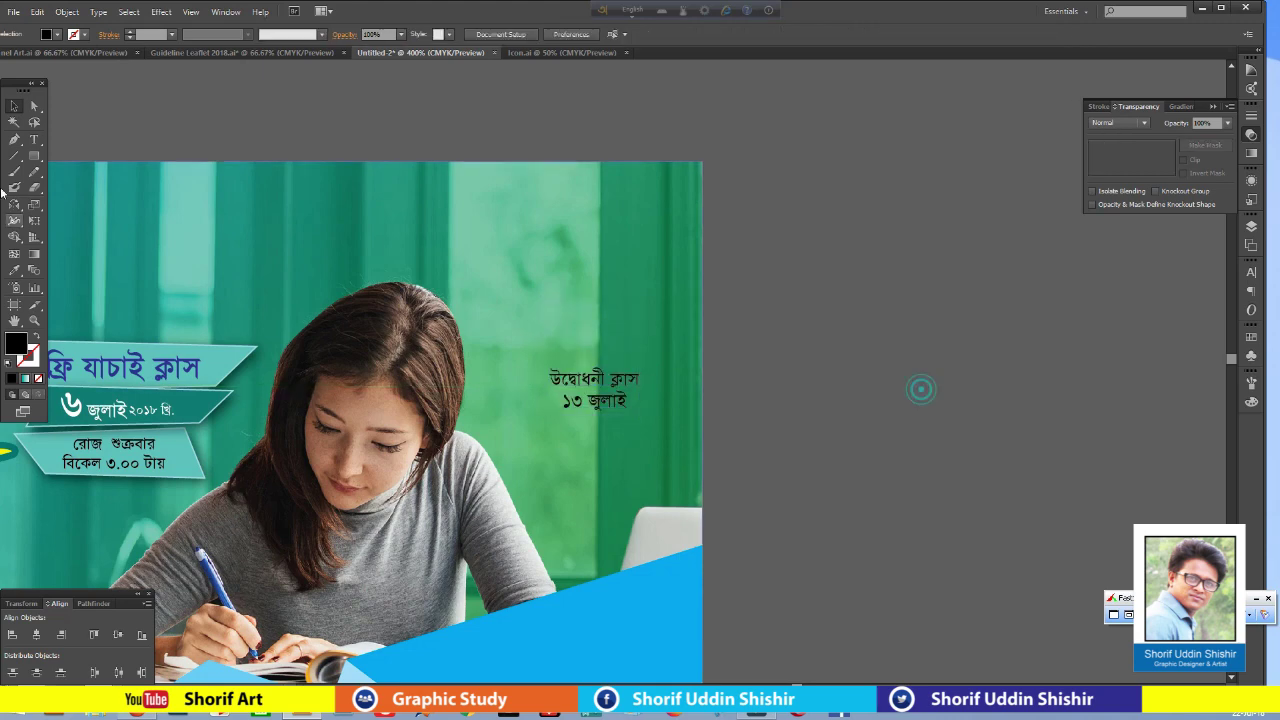
Draw a pink box behind the উদ্বোধনী ক্লাস title and enlarge the title.
{"action": "key", "text": "m"}
{"action": "left_click_drag", "start_coordinate": [703, 389], "coordinate": [487, 354]}
{"action": "key", "text": "ctrl+bracketleft"}
{"action": "left_click", "coordinate": [607, 453]}
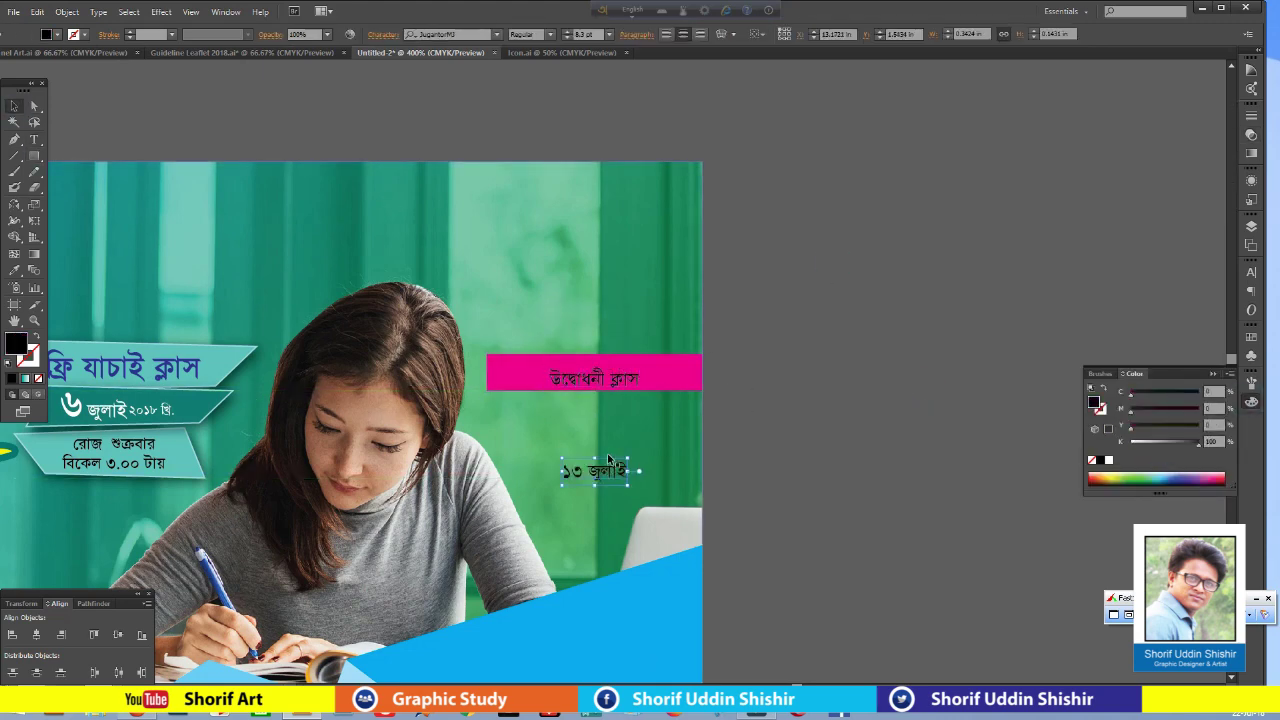
{"action": "key", "text": "ctrl+shift+period"}
{"action": "key", "text": "ctrl+shift+period"}
{"action": "left_click", "coordinate": [783, 430]}
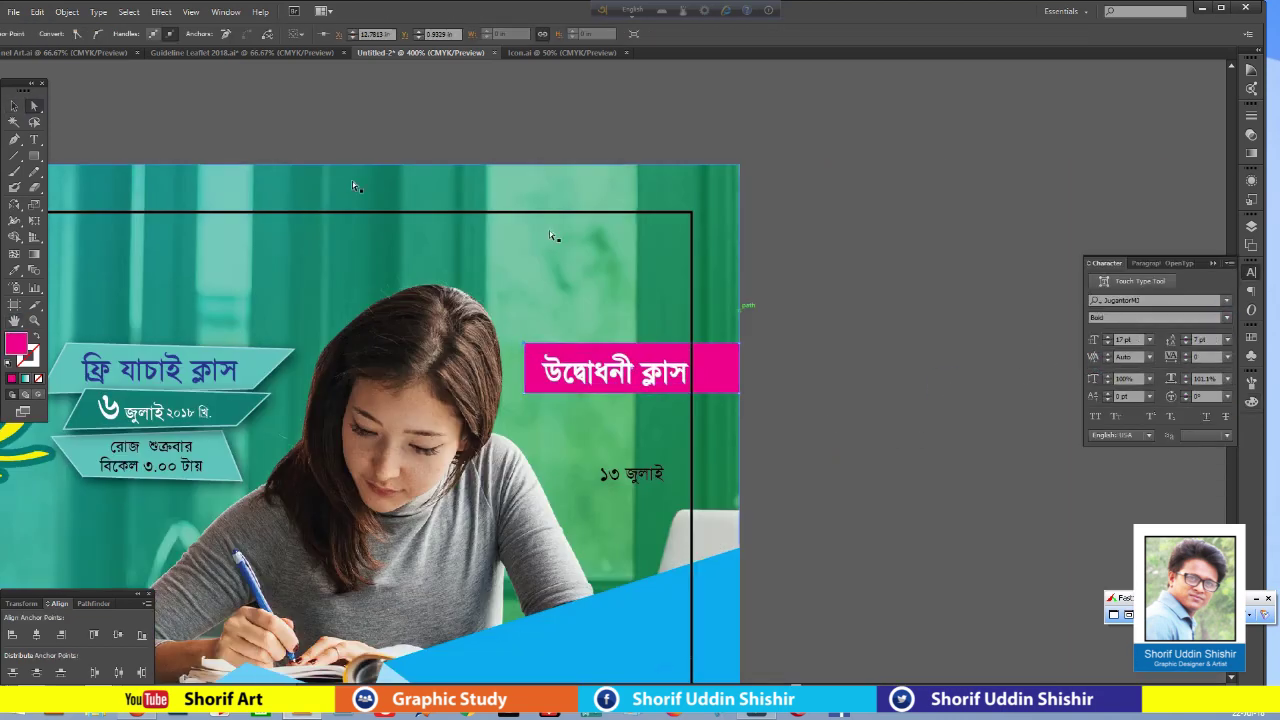
Place a copy of the pink banner beneath the title for the ১৩ জুলাই date.
{"action": "left_click_drag", "start_coordinate": [686, 395], "coordinate": [686, 440]}
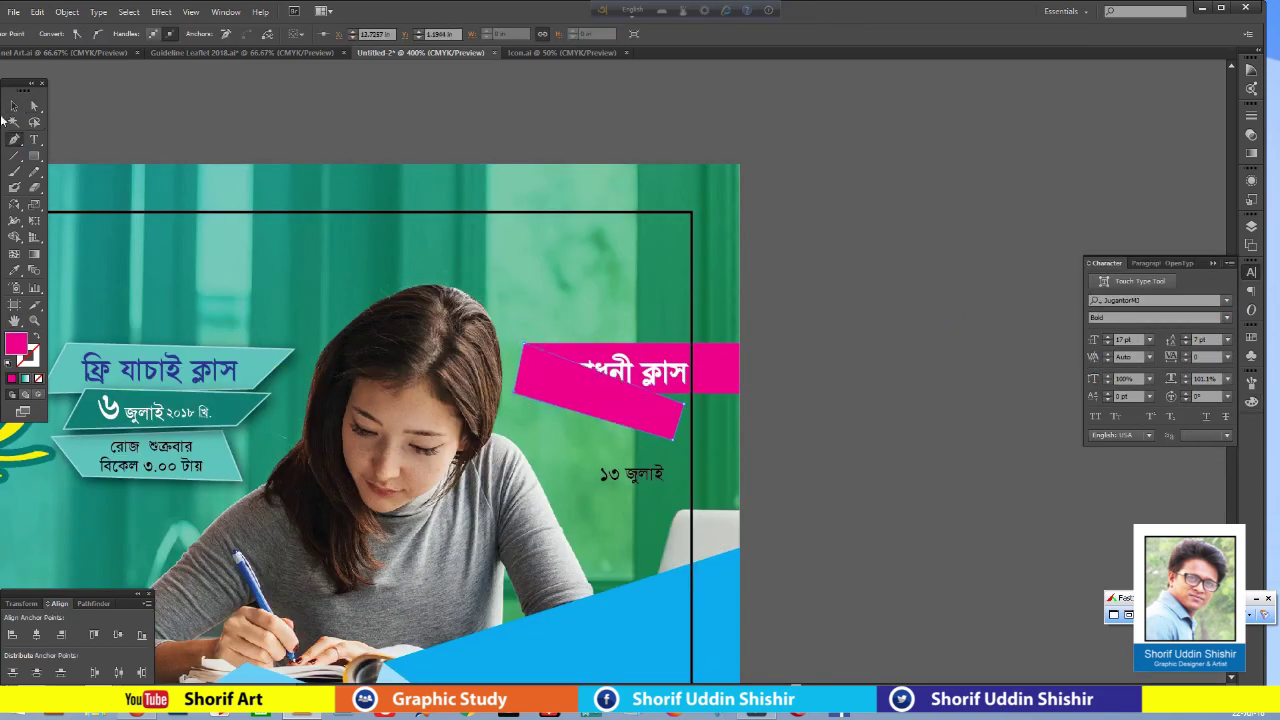
{"action": "key", "text": "ctrl+z"}
{"action": "mouse_move", "coordinate": [638, 371]}
{"action": "left_mouse_down"}
{"action": "mouse_move", "coordinate": [605, 425]}
{"action": "mouse_move", "coordinate": [674, 389]}
{"action": "left_mouse_up"}
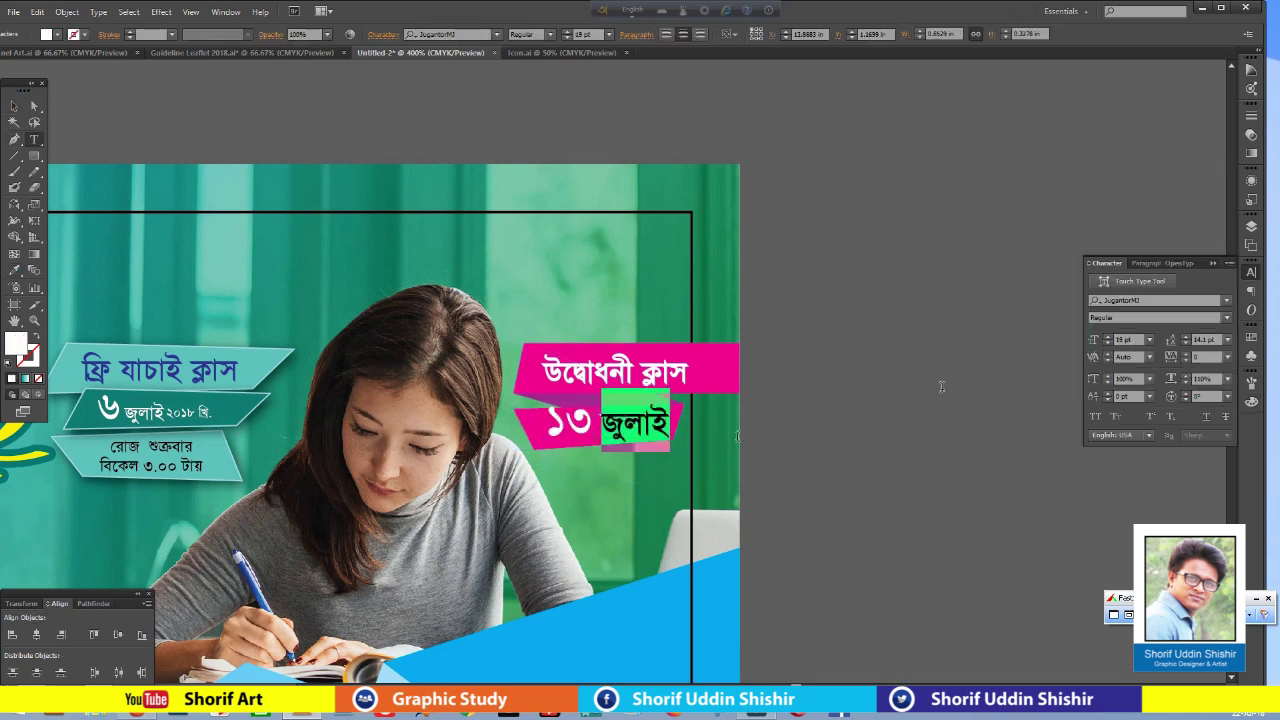
{"action": "left_click", "coordinate": [934, 434]}
{"action": "scroll", "coordinate": [885, 394], "scroll_direction": "down", "scroll_amount": 4}
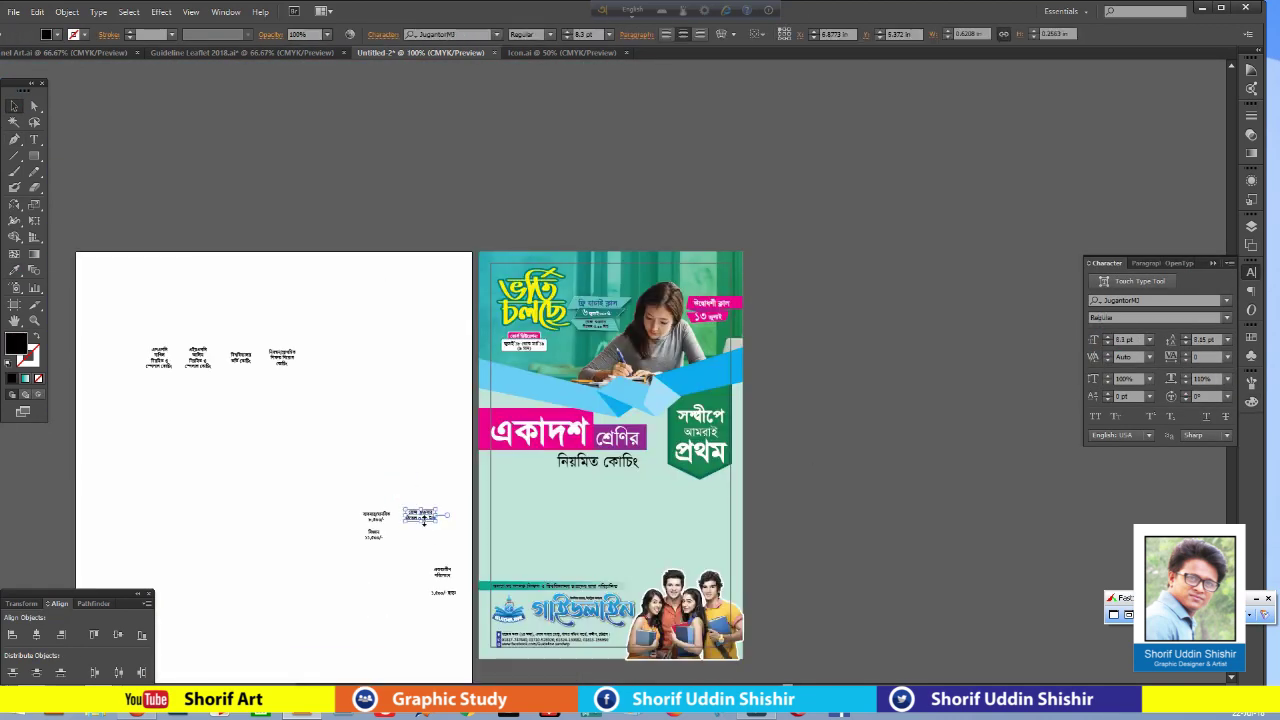
Draw a four-sided light pink shape and send it behind the class-time text.
{"action": "scroll", "coordinate": [822, 344], "scroll_direction": "up", "scroll_amount": 5}
{"action": "scroll", "coordinate": [877, 300], "scroll_direction": "down", "scroll_amount": 3}
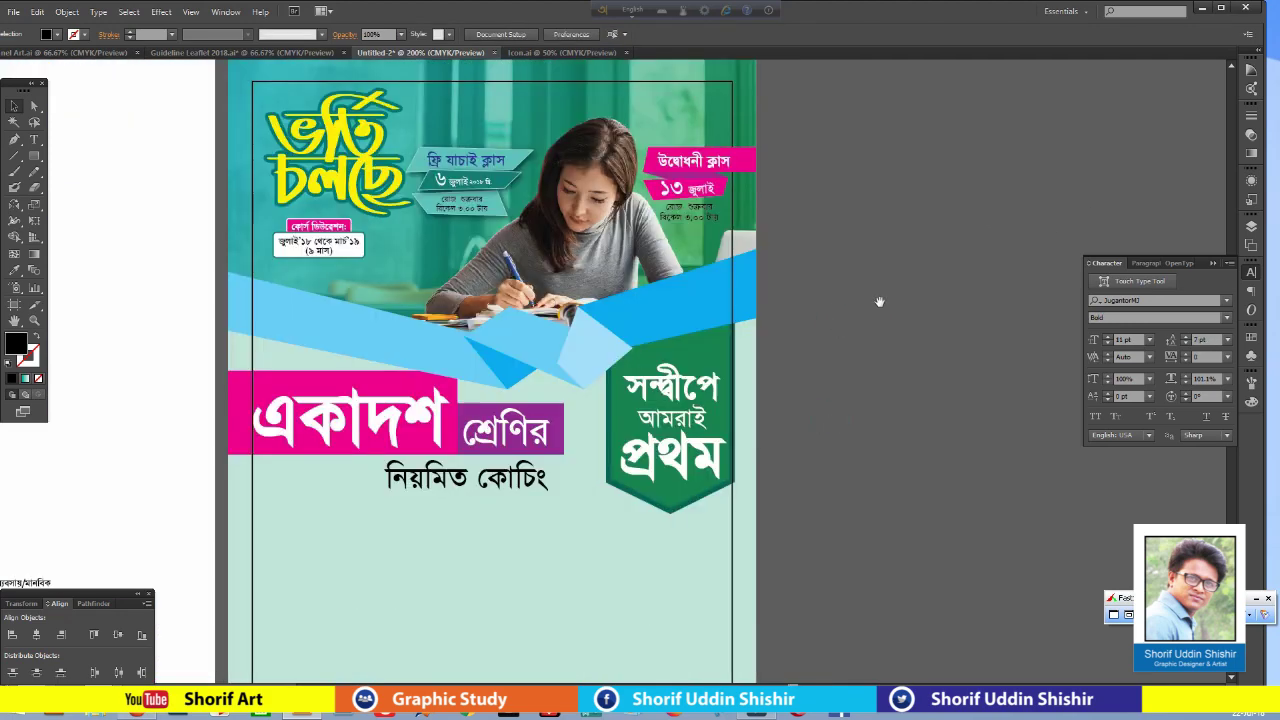
{"action": "scroll", "coordinate": [877, 300], "scroll_direction": "up", "scroll_amount": 3}
{"action": "left_click", "coordinate": [14, 139]}
{"action": "left_click", "coordinate": [545, 195]}
{"action": "left_click", "coordinate": [740, 193]}
{"action": "left_click", "coordinate": [733, 260]}
{"action": "left_click", "coordinate": [575, 260]}
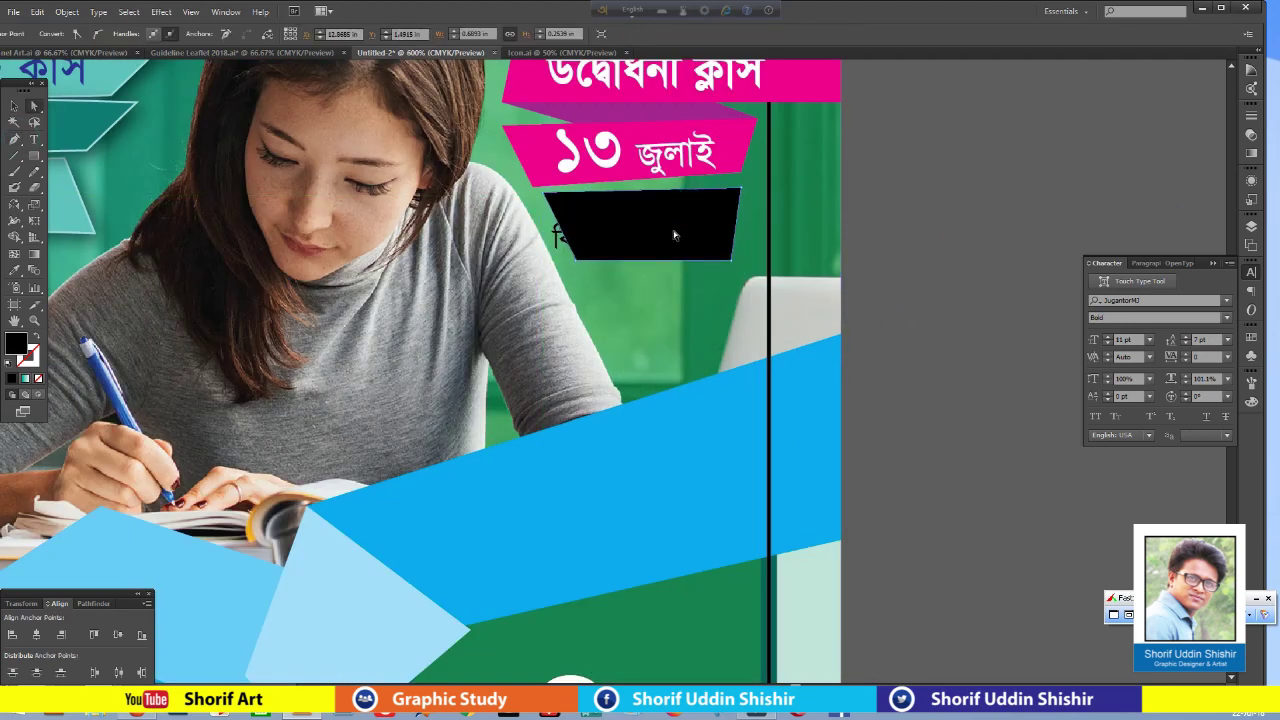
{"action": "left_click", "coordinate": [1251, 401]}
{"action": "left_click", "coordinate": [1212, 477]}
{"action": "key", "text": "ctrl+bracketleft"}
{"action": "left_click", "coordinate": [1251, 272]}
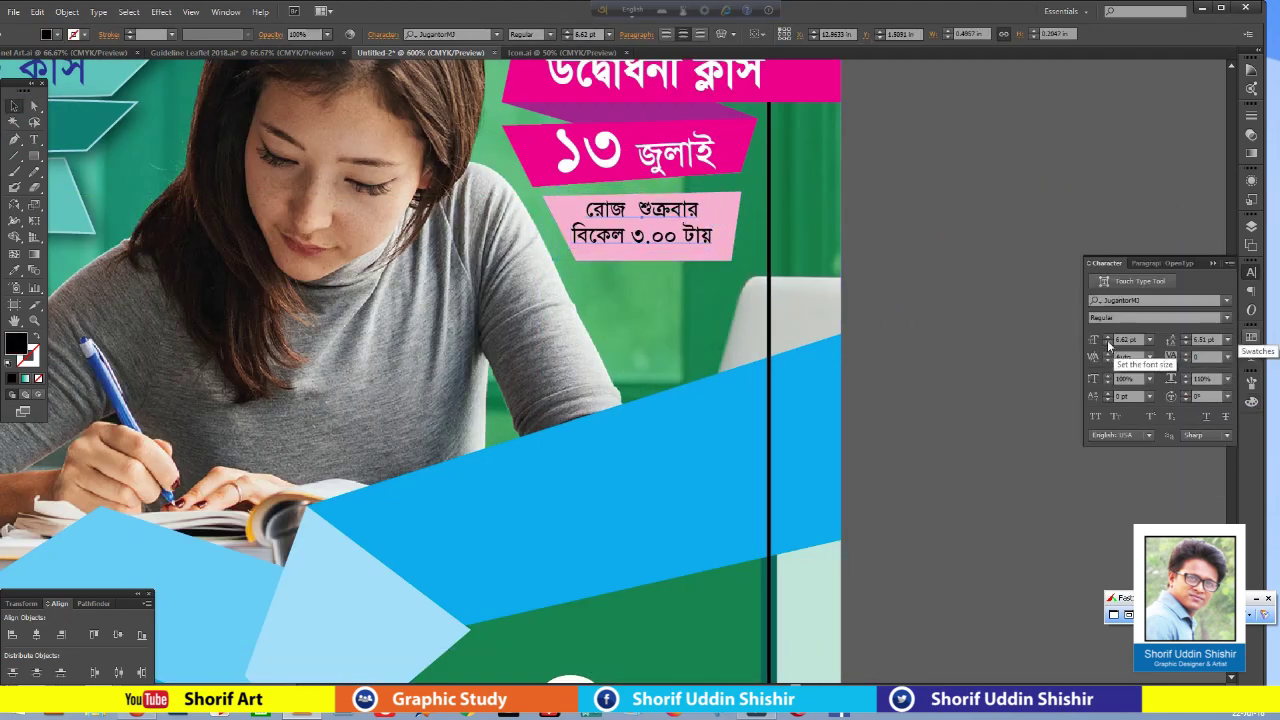
Move the price note onto the flyer's lower half.
{"action": "scroll", "coordinate": [991, 240], "scroll_direction": "down", "scroll_amount": 4}
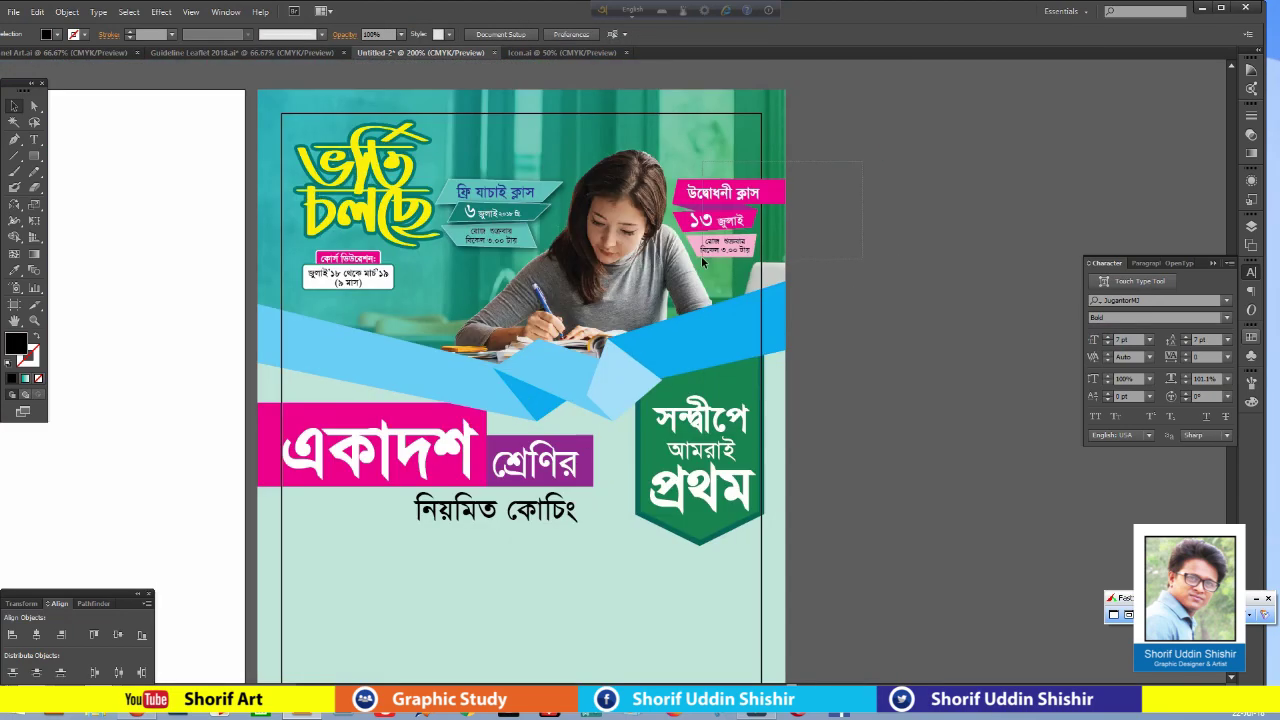
{"action": "left_click", "coordinate": [700, 151]}
{"action": "scroll", "coordinate": [1020, 263], "scroll_direction": "down", "scroll_amount": 5}
{"action": "scroll", "coordinate": [1020, 263], "scroll_direction": "left", "scroll_amount": 5}
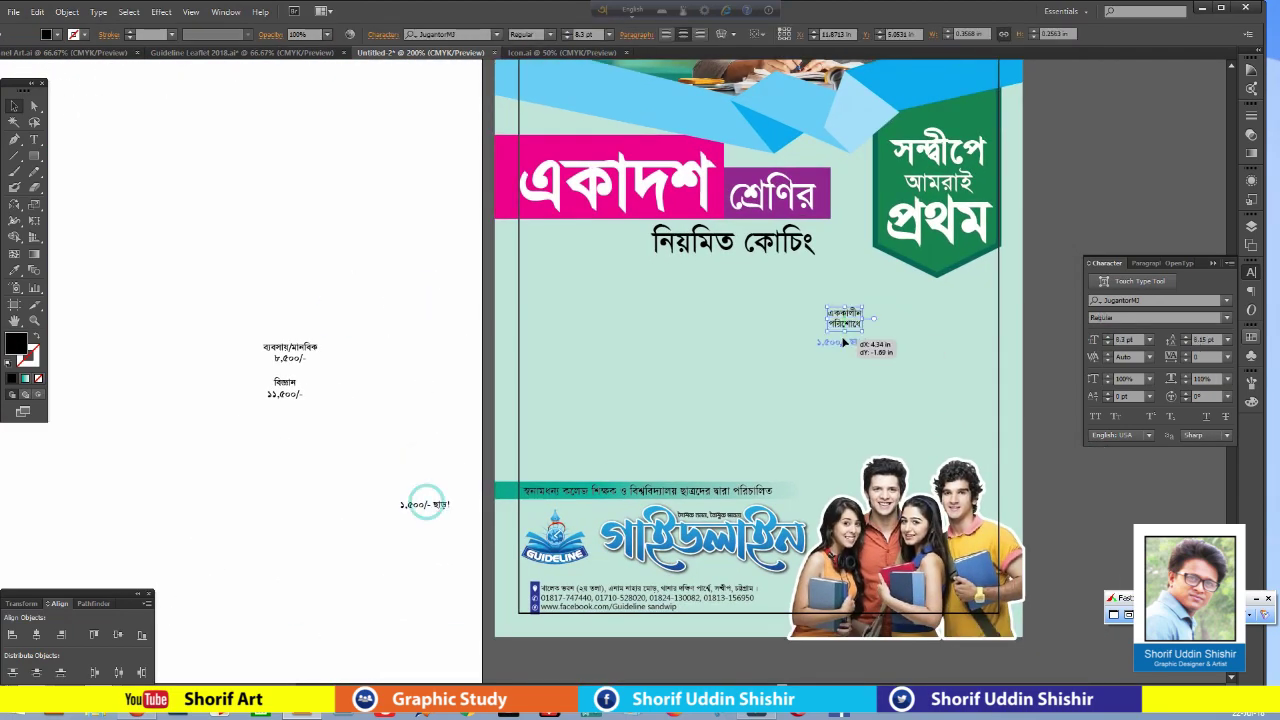
{"action": "left_click_drag", "start_coordinate": [428, 494], "coordinate": [844, 366]}
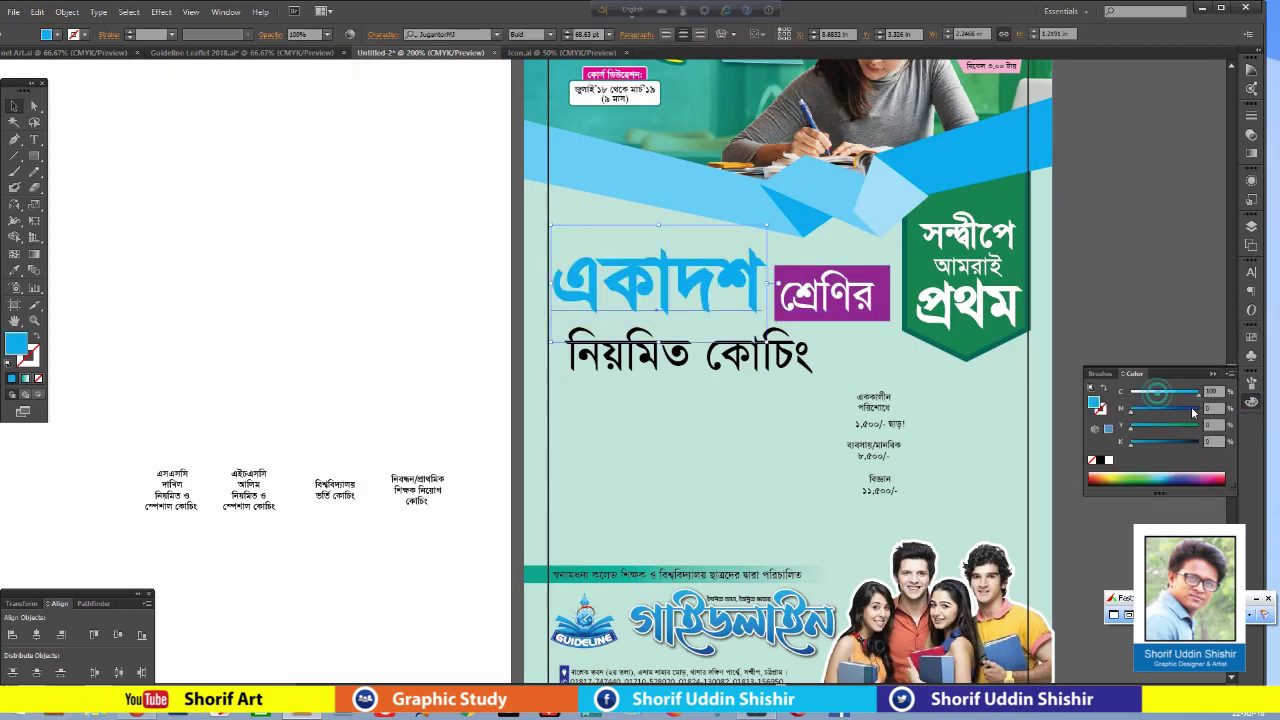
{"action": "key", "text": "ctrl+minus"}
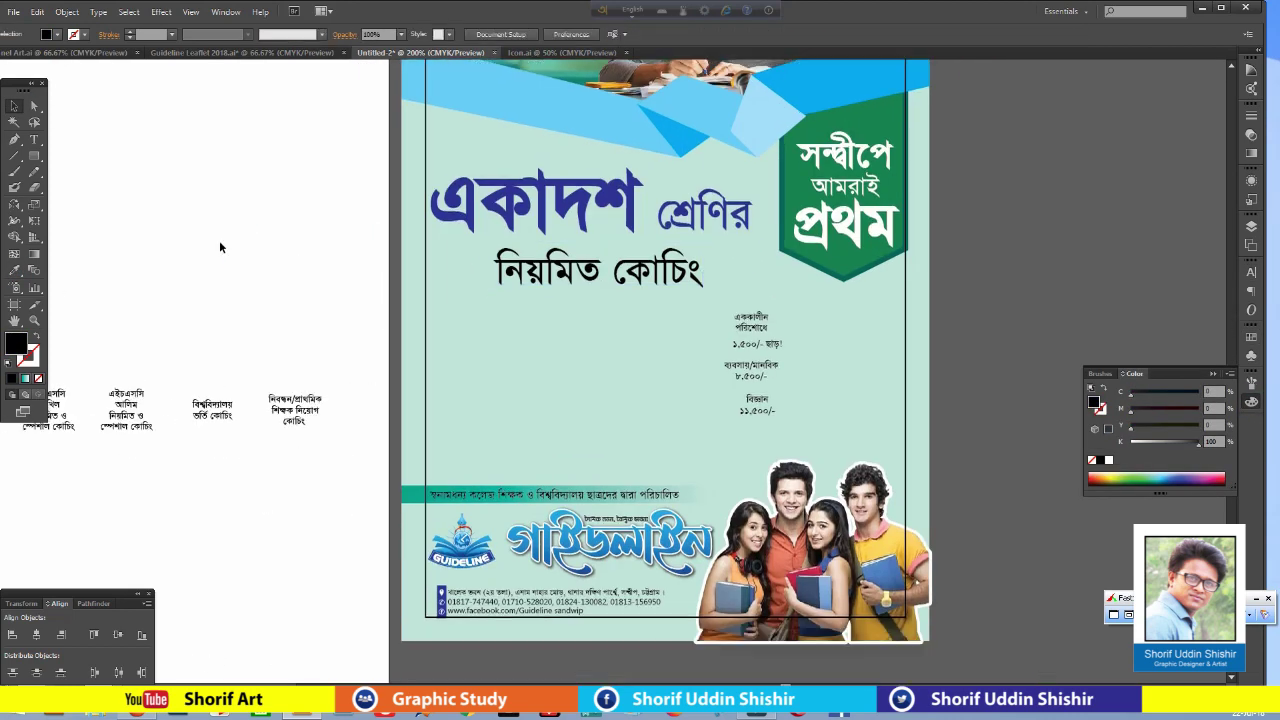
Set the ১,৫০০ amount to 17 pt Bold.
{"action": "left_click", "coordinate": [1083, 267]}
{"action": "double_click", "coordinate": [355, 285]}
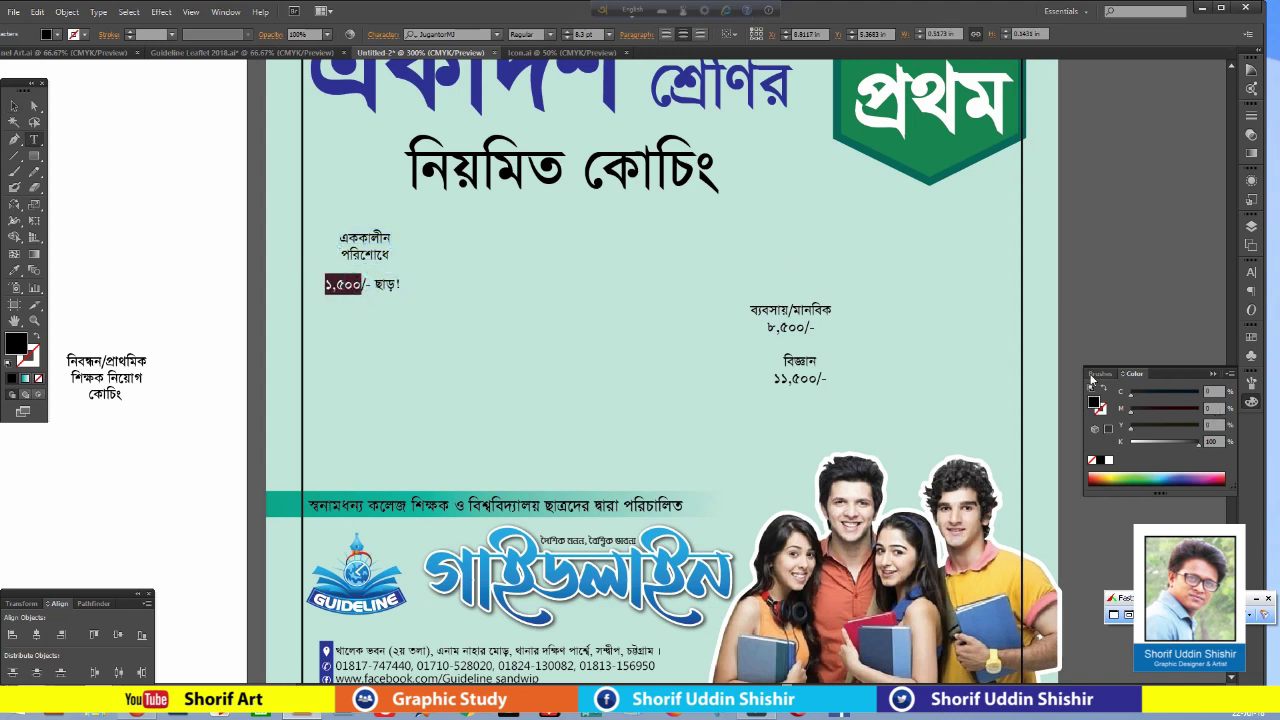
{"action": "key", "text": "ctrl+t"}
{"action": "left_click", "coordinate": [1108, 338]}
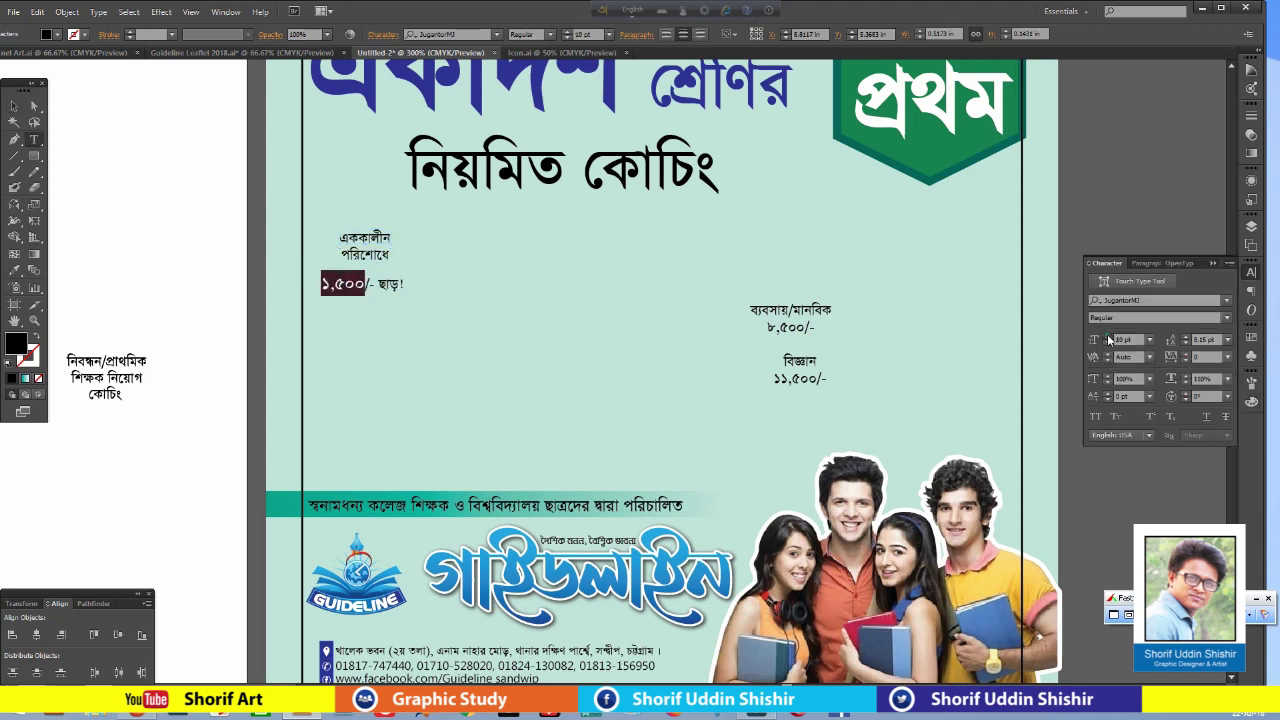
{"action": "type", "text": "17"}
{"action": "left_click", "coordinate": [1226, 317]}
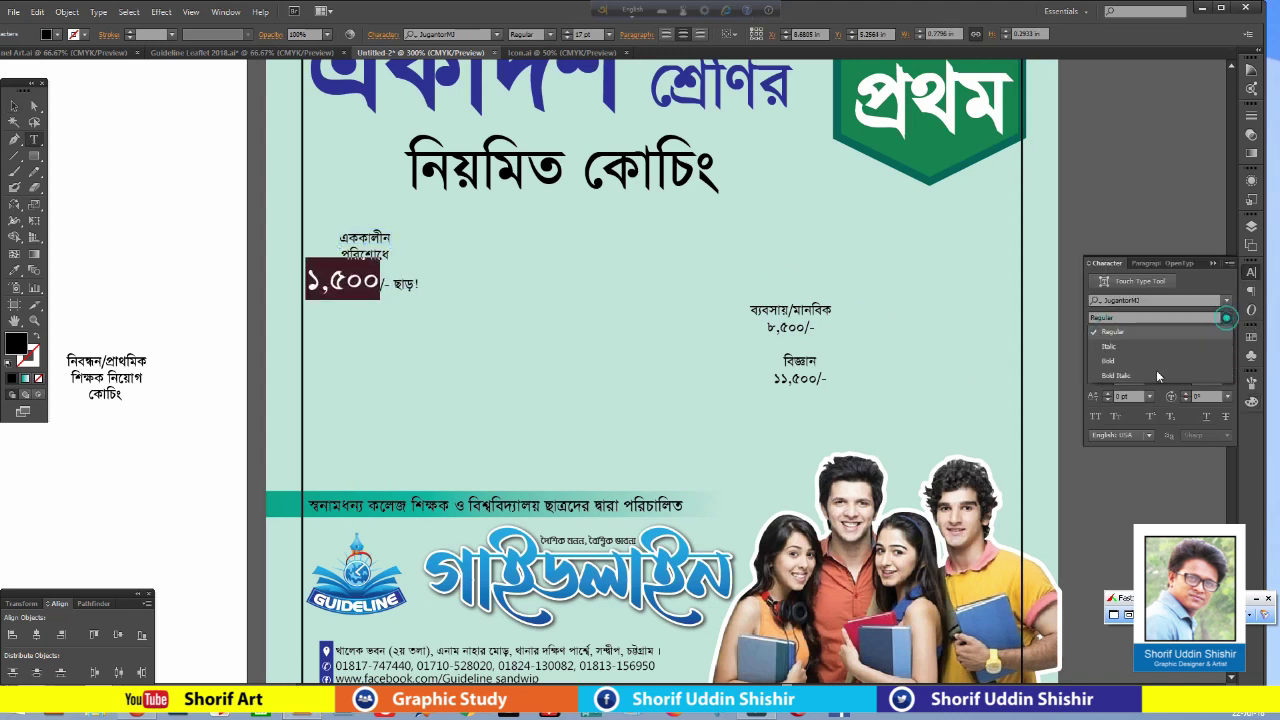
{"action": "left_click", "coordinate": [1118, 369]}
Join the এককালীন পরিশোধে heading onto one line and place it just above the amount.
{"action": "left_click", "coordinate": [13, 105]}
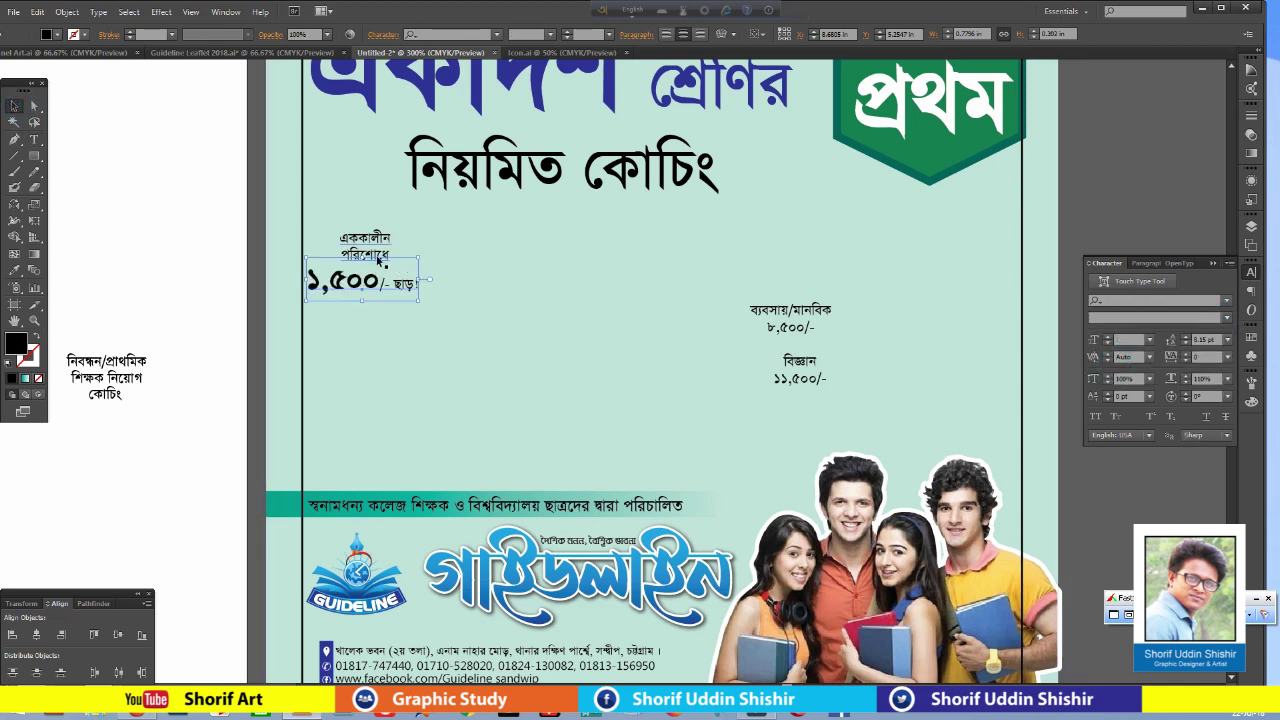
{"action": "left_click", "coordinate": [376, 256]}
{"action": "mouse_move", "coordinate": [365, 245]}
{"action": "left_mouse_down"}
{"action": "mouse_move", "coordinate": [388, 272]}
{"action": "mouse_move", "coordinate": [562, 311]}
{"action": "left_mouse_up"}
{"action": "left_click", "coordinate": [200, 286]}
{"action": "left_click", "coordinate": [551, 306]}
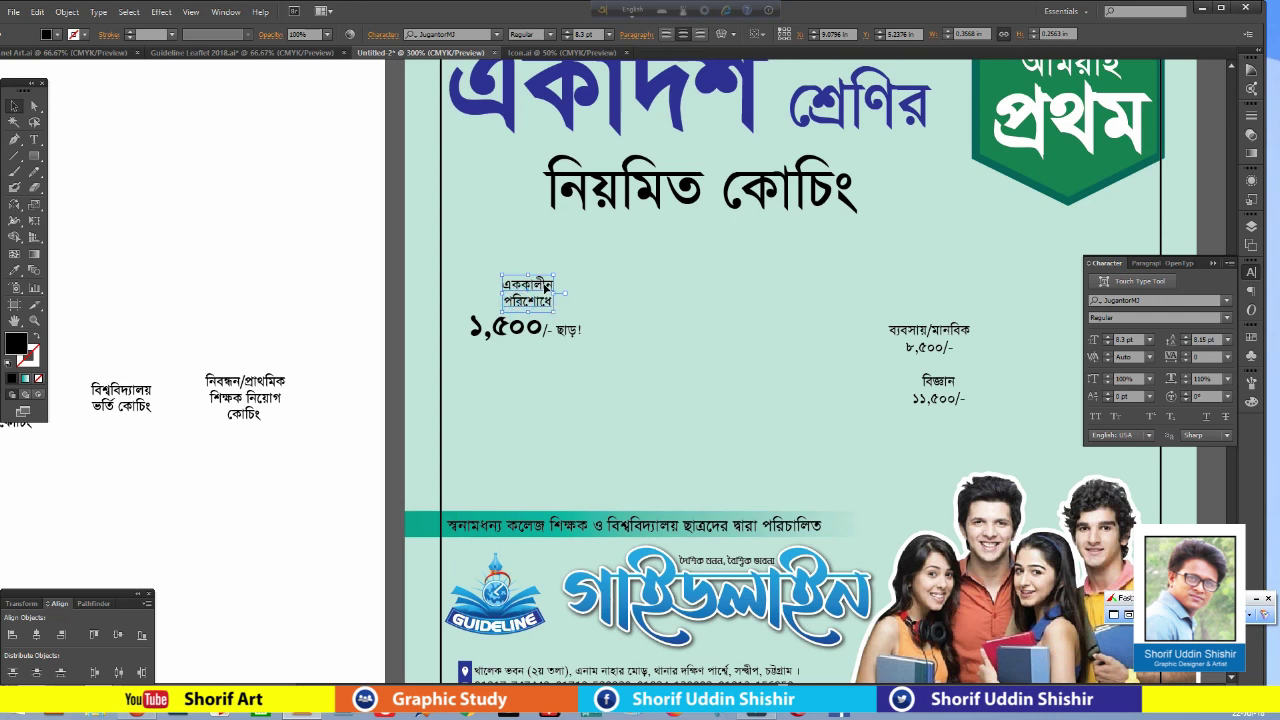
{"action": "double_click", "coordinate": [545, 287]}
{"action": "key", "text": "Delete"}
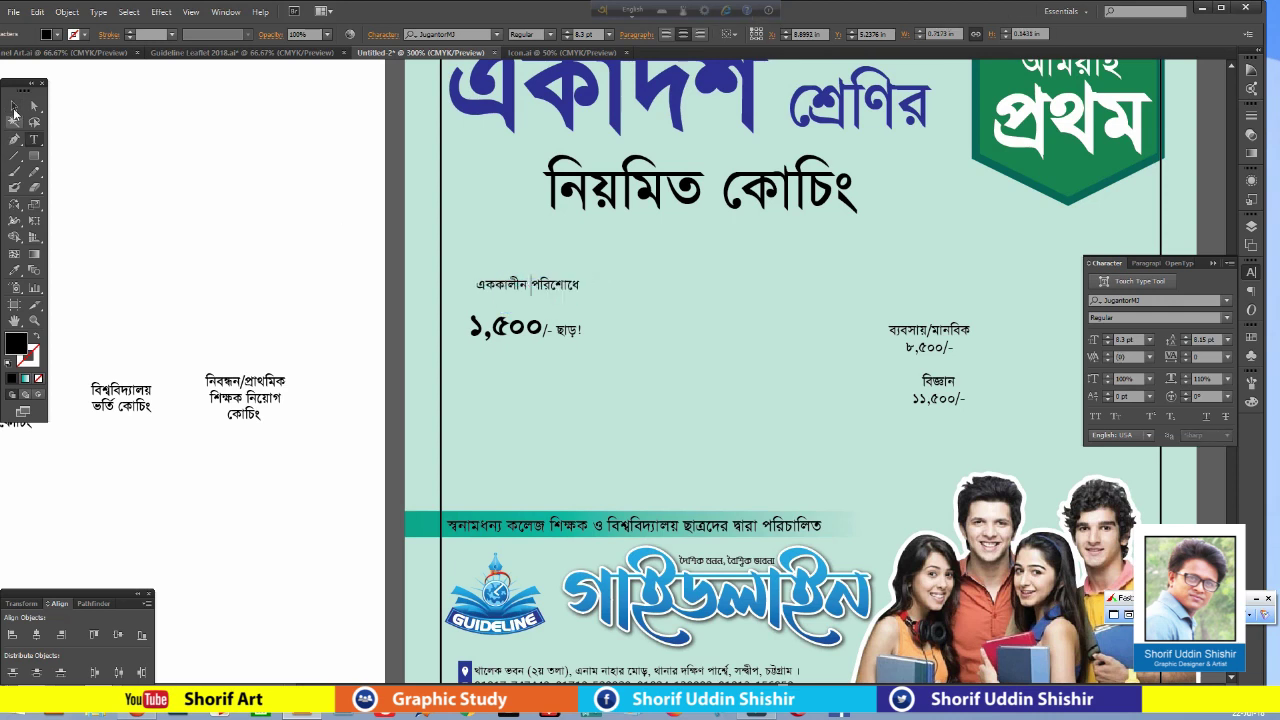
{"action": "left_click", "coordinate": [14, 106]}
{"action": "left_click_drag", "start_coordinate": [545, 288], "coordinate": [545, 304]}
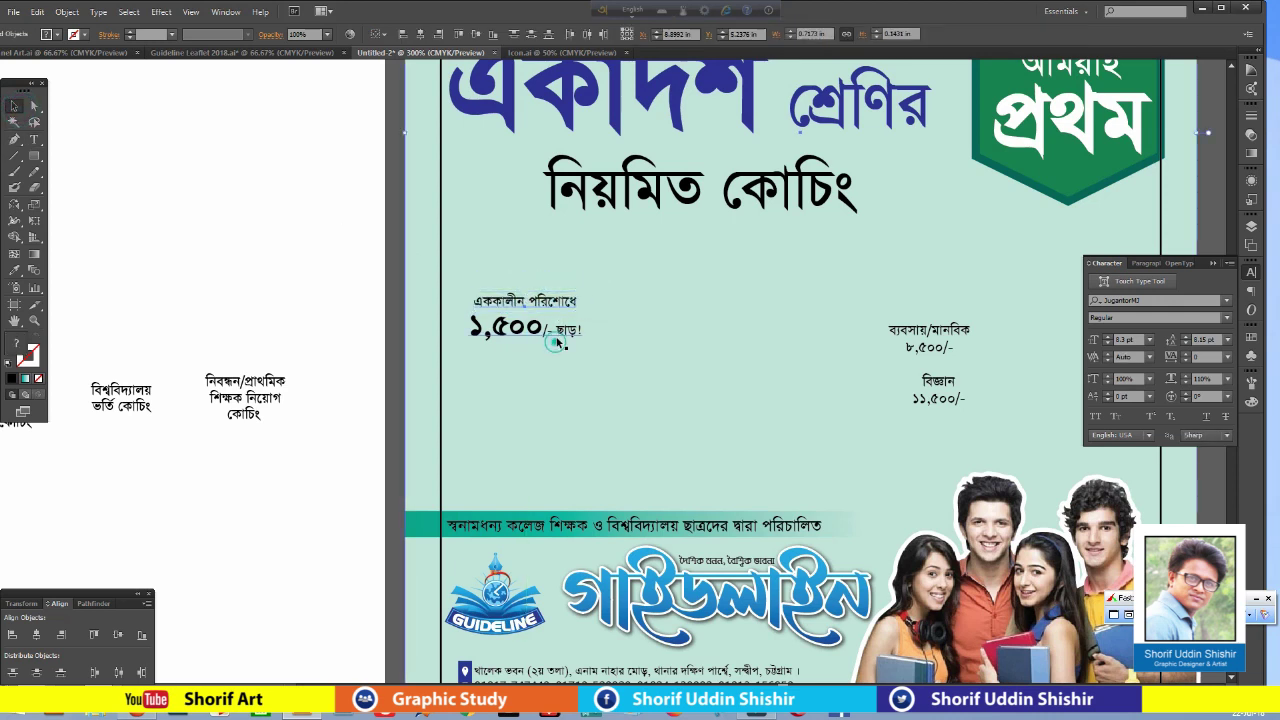
{"action": "left_click", "coordinate": [371, 305]}
Give ছাড়! the bold 17 pt style, then cut it out of the price line.
{"action": "double_click", "coordinate": [560, 332]}
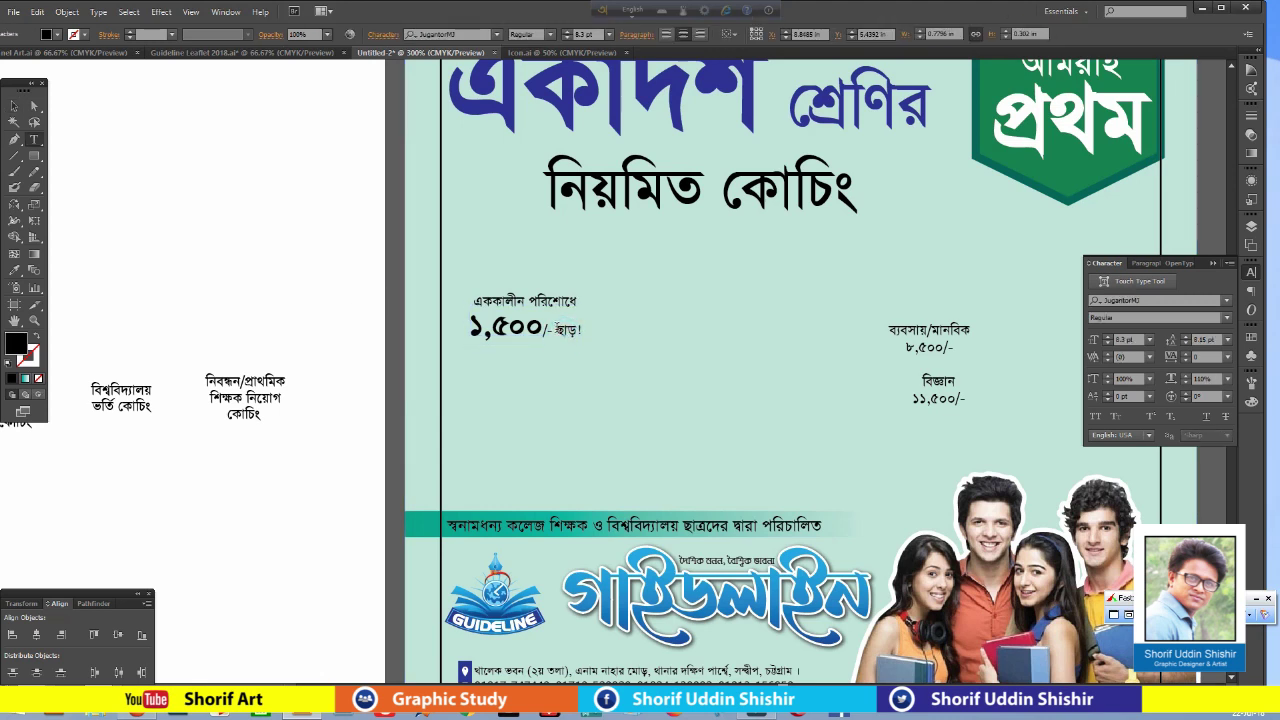
{"action": "double_click", "coordinate": [563, 333]}
{"action": "left_click", "coordinate": [103, 164]}
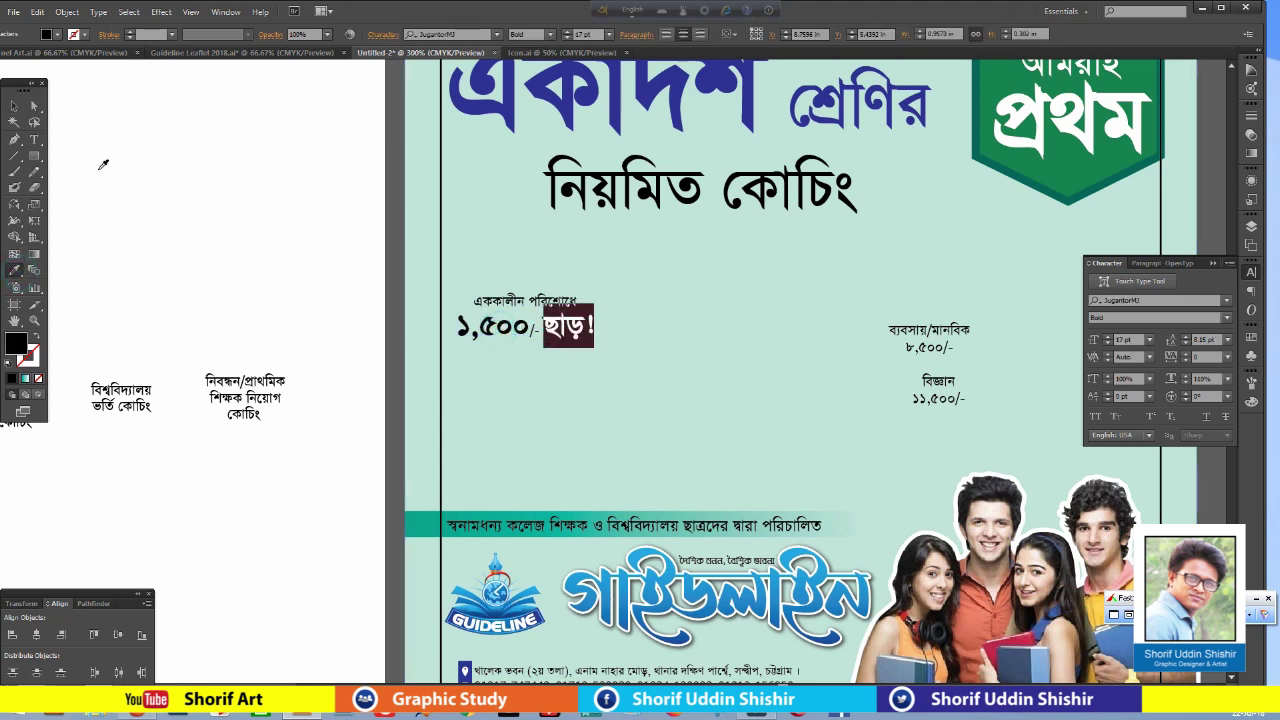
{"action": "left_click", "coordinate": [14, 107]}
{"action": "left_click", "coordinate": [221, 157]}
{"action": "double_click", "coordinate": [550, 330]}
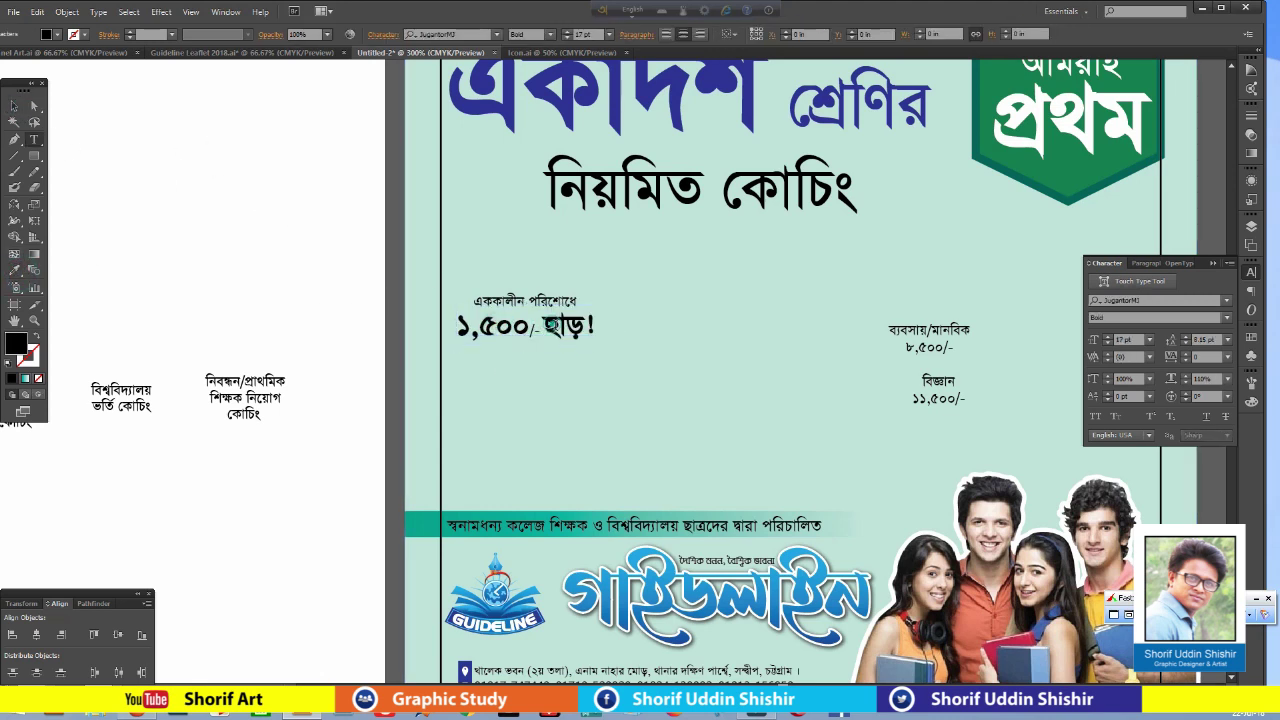
{"action": "double_click", "coordinate": [563, 328]}
{"action": "key", "text": "BackSpace"}
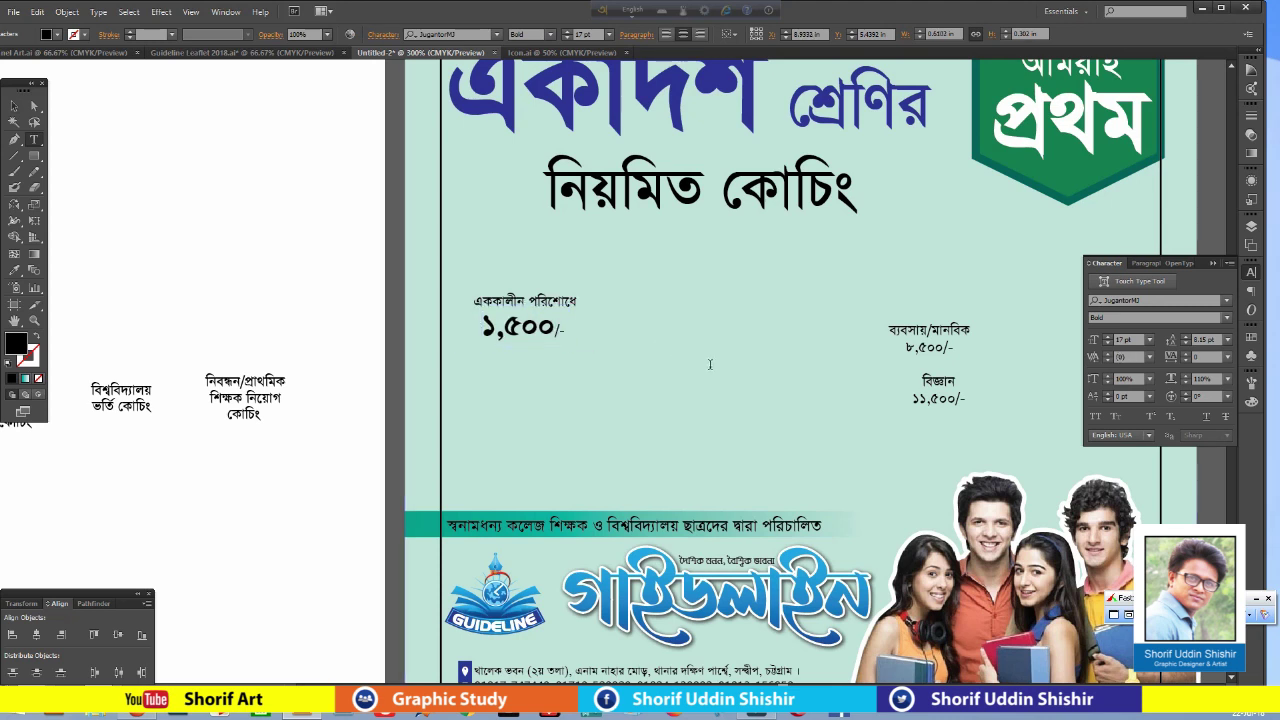
Enlarge the standalone ছাড়!, stretch its exclamation mark taller, make ১,৫০০ green and ছাড় red.
{"action": "left_click", "coordinate": [14, 107]}
{"action": "left_click", "coordinate": [261, 235]}
{"action": "key", "text": "ctrl+z"}
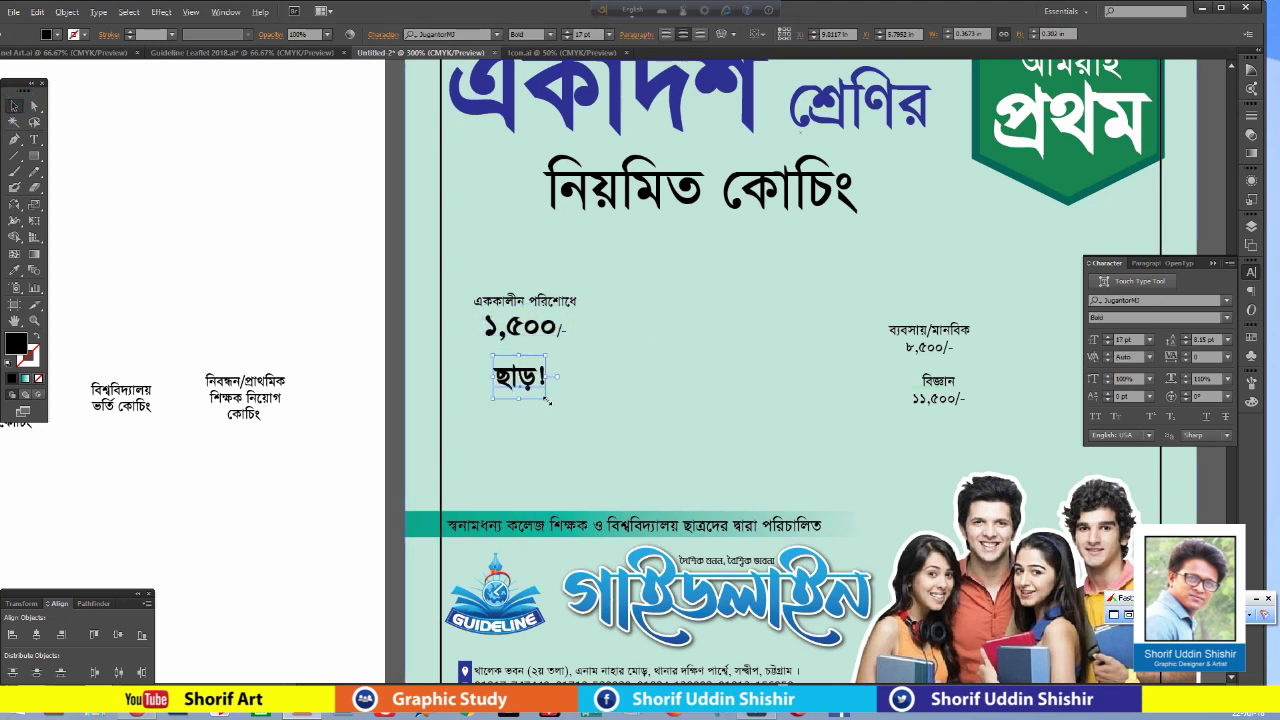
{"action": "key", "text": "ctrl+z"}
{"action": "key", "text": "ctrl+z"}
{"action": "mouse_move", "coordinate": [596, 418]}
{"action": "left_mouse_down"}
{"action": "mouse_move", "coordinate": [641, 507]}
{"action": "mouse_move", "coordinate": [617, 412]}
{"action": "left_mouse_up"}
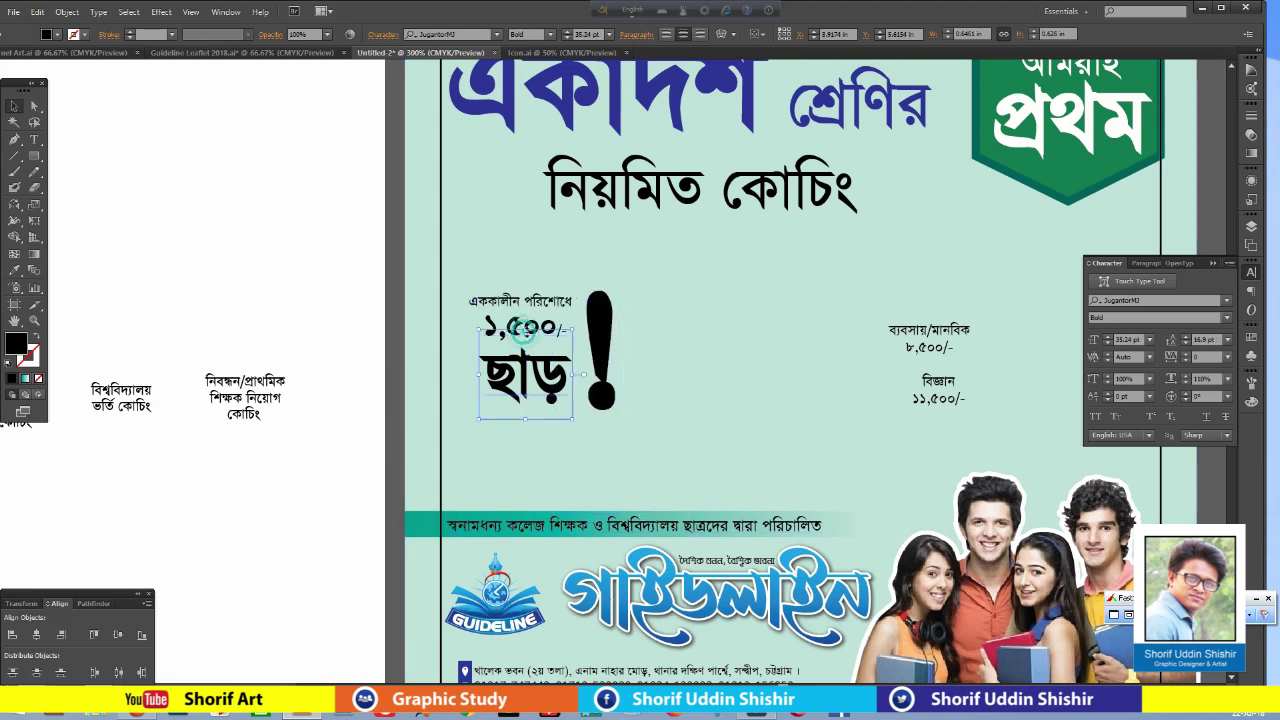
{"action": "left_click", "coordinate": [525, 370]}
{"action": "left_click", "coordinate": [1250, 401]}
{"action": "left_click", "coordinate": [1108, 460]}
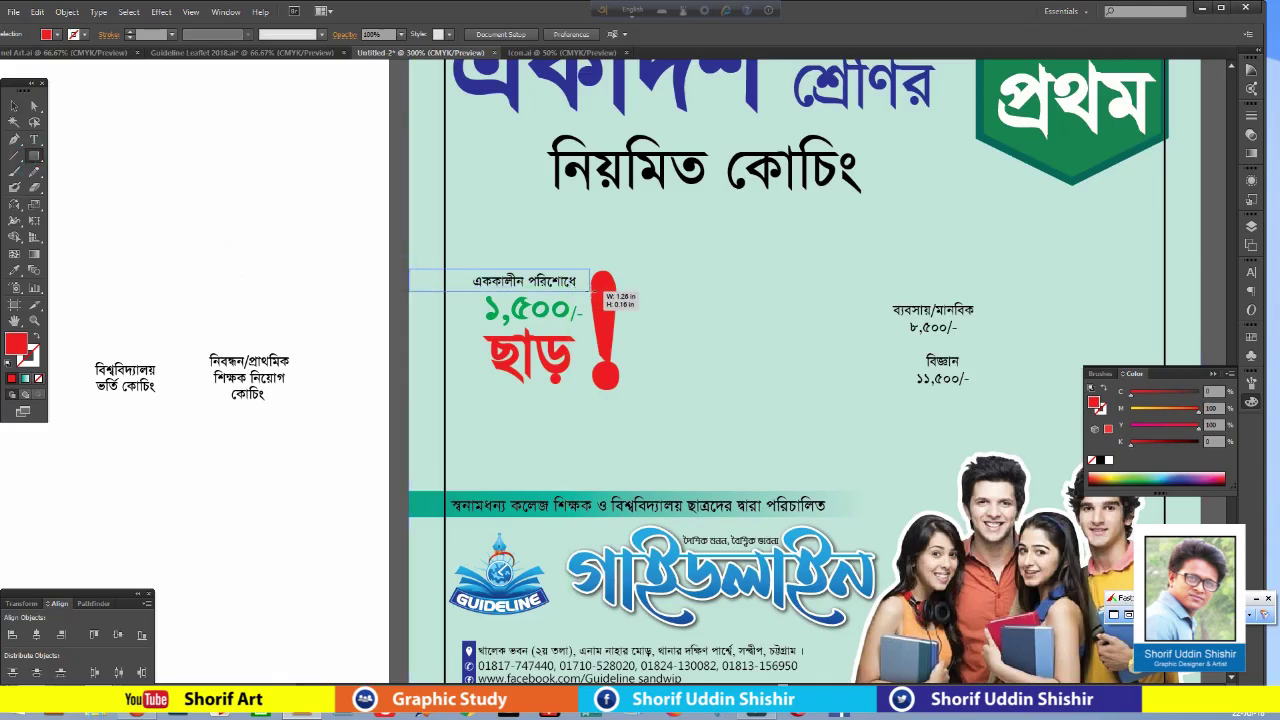
Give the red exclamation mark a white outline.
{"action": "key", "text": "ctrl+y"}
{"action": "key", "text": "ctrl+y"}
{"action": "left_click", "coordinate": [604, 340]}
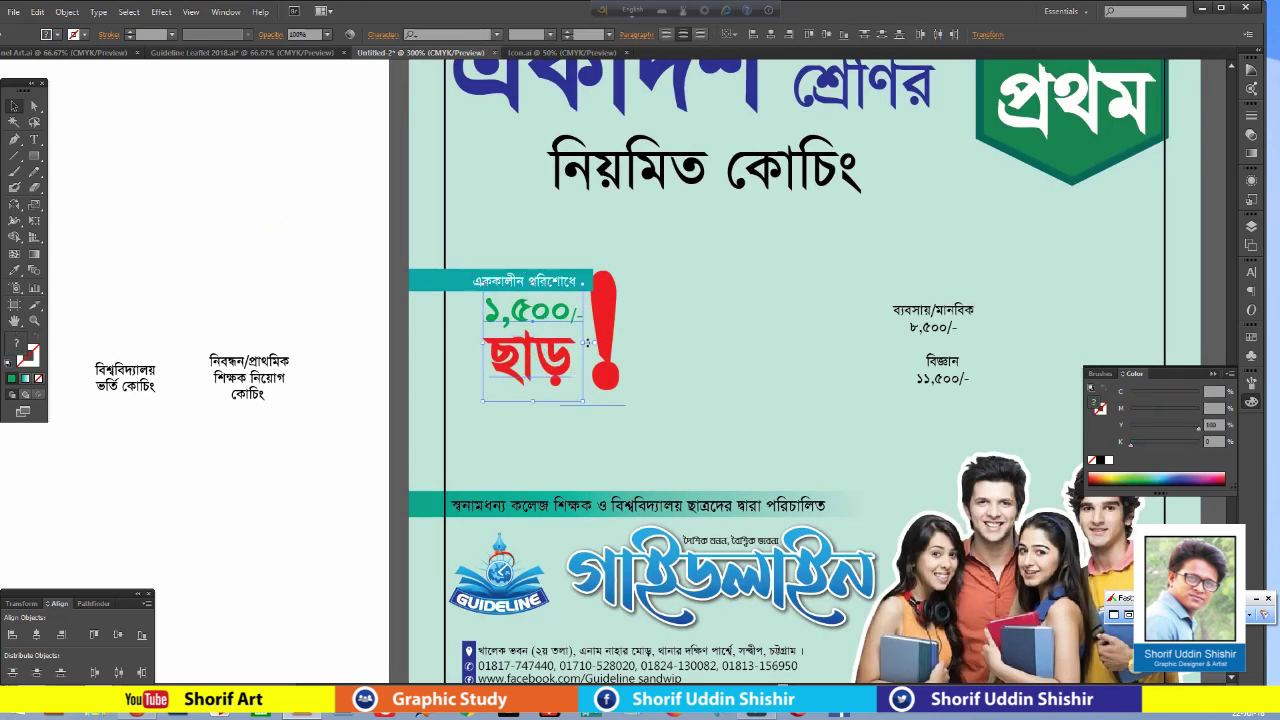
{"action": "left_click", "coordinate": [1253, 118]}
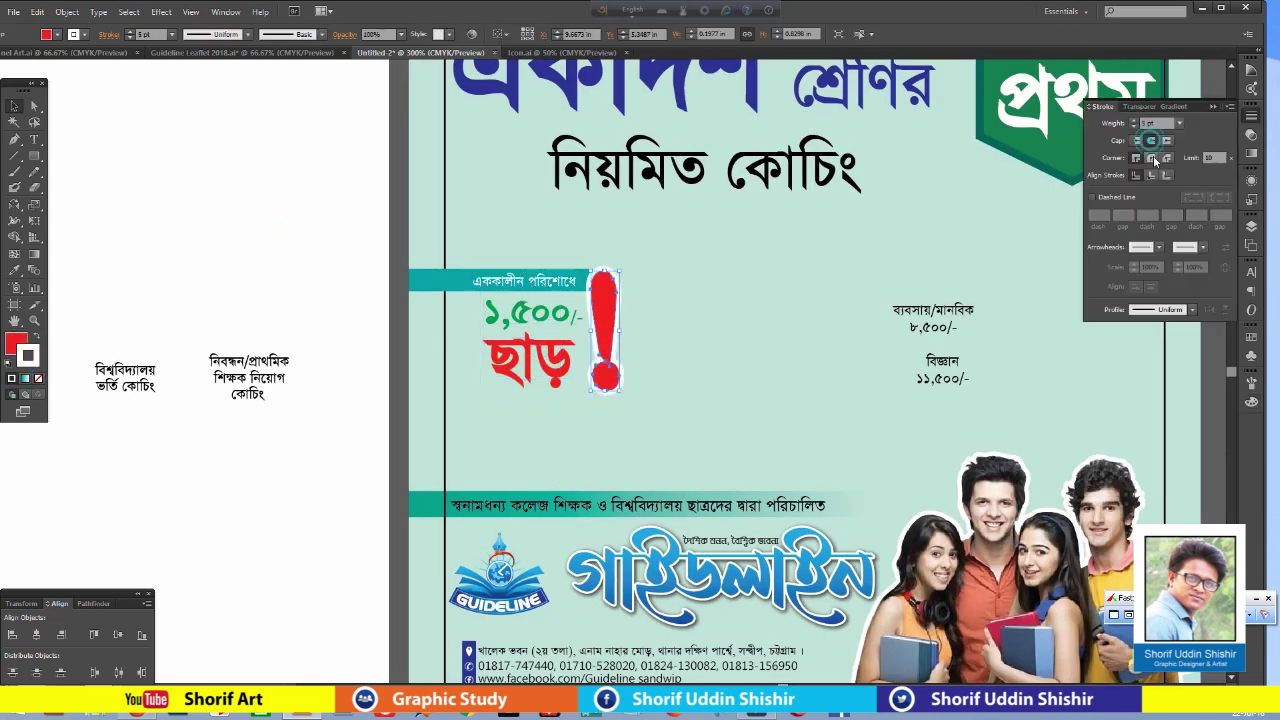
{"action": "left_click_drag", "start_coordinate": [34, 155], "coordinate": [90, 190]}
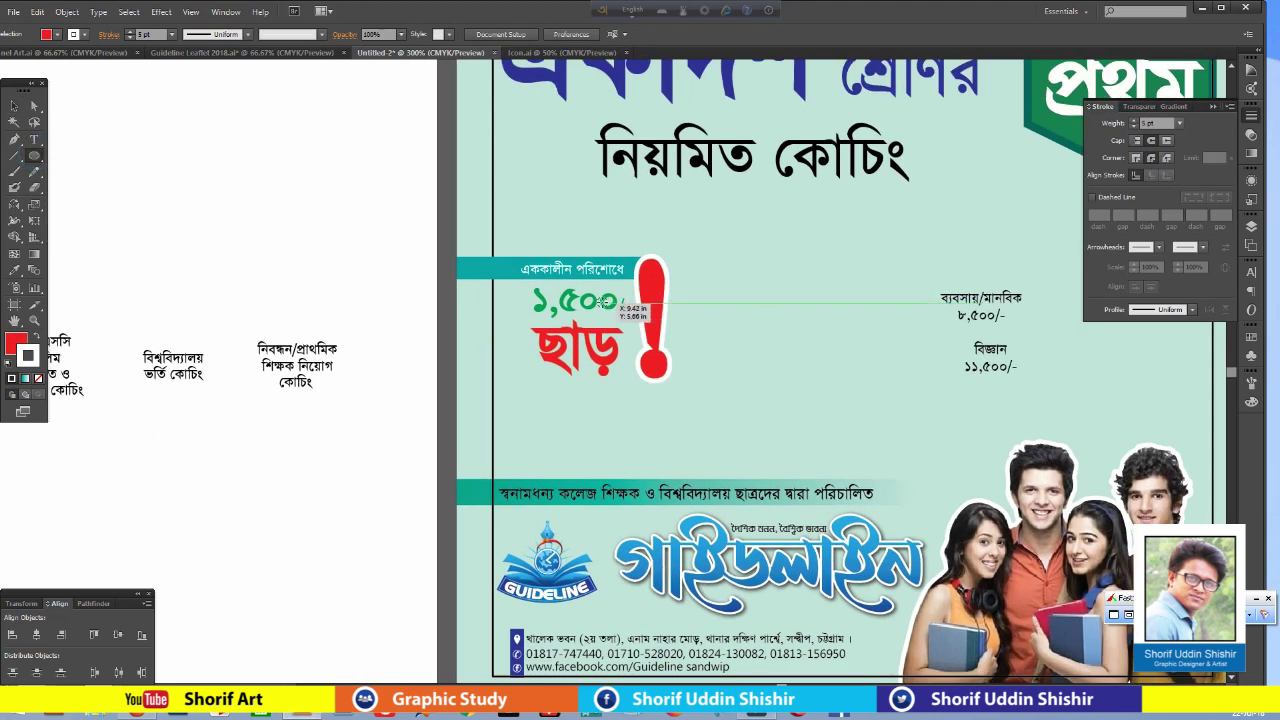
Draw a circle behind the offer text, white with a red outline.
{"action": "left_click_drag", "start_coordinate": [601, 302], "coordinate": [702, 364]}
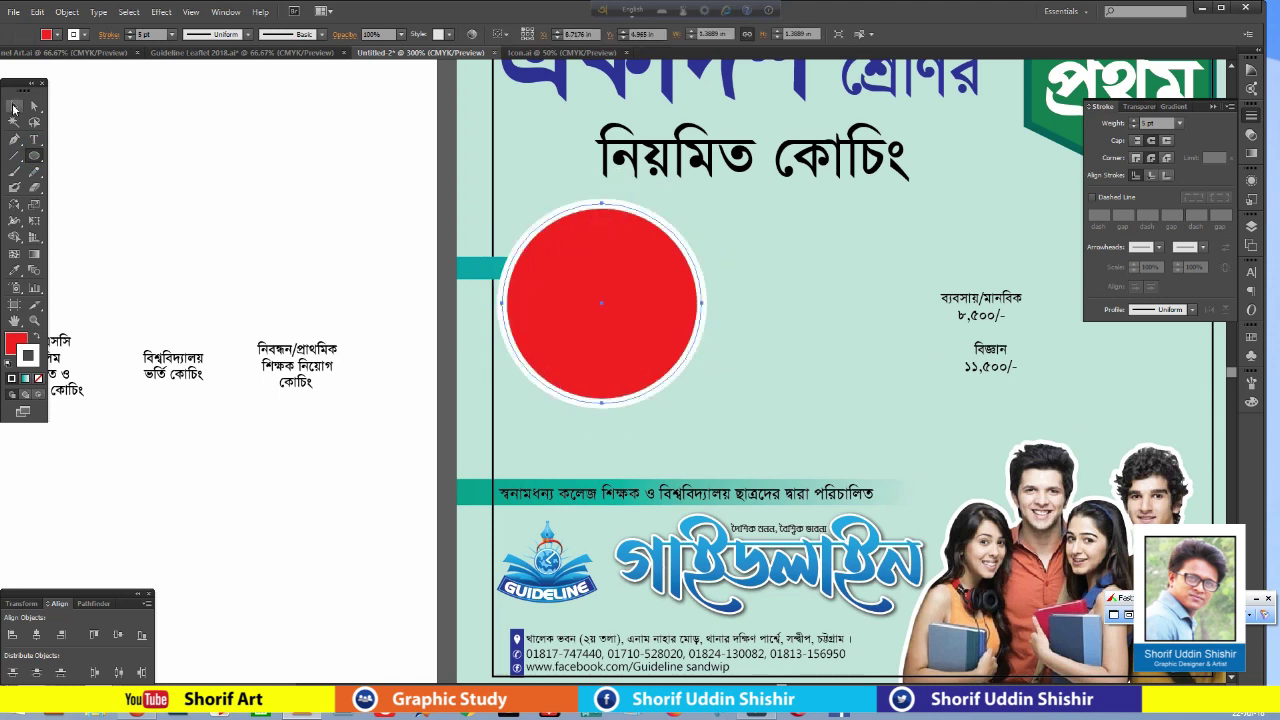
{"action": "left_click", "coordinate": [13, 106]}
{"action": "left_click_drag", "start_coordinate": [678, 304], "coordinate": [684, 312]}
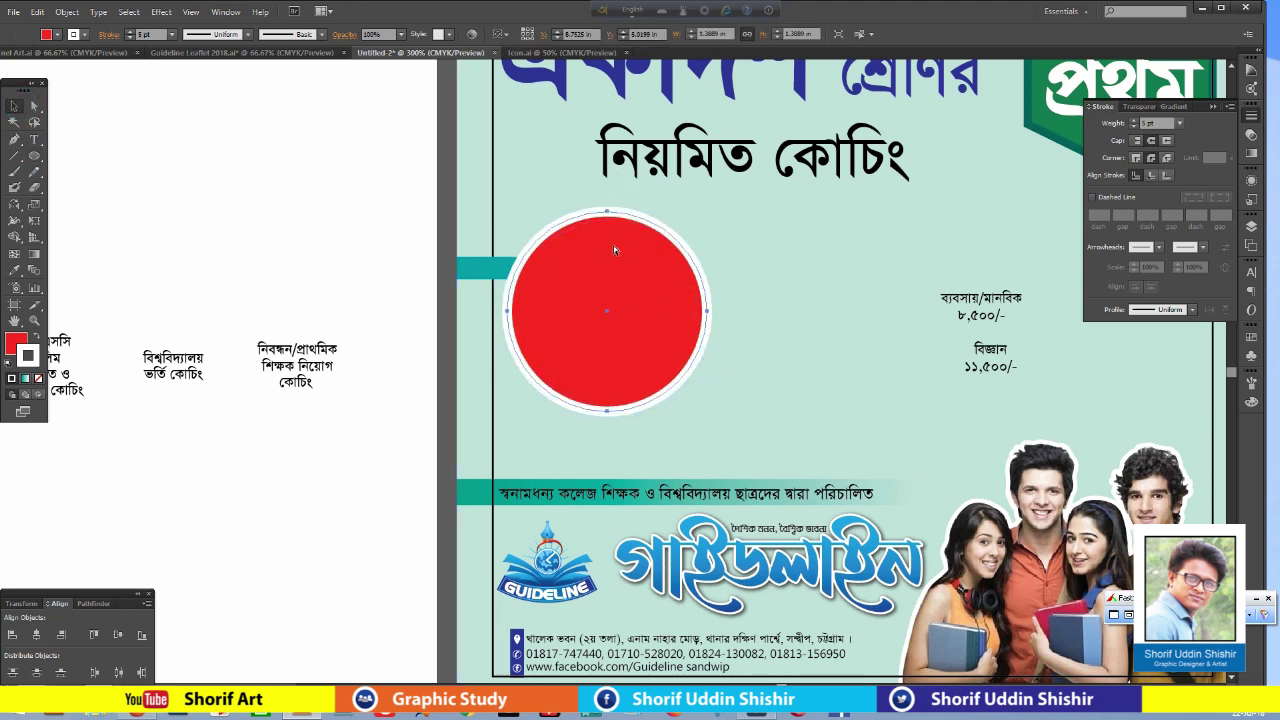
{"action": "key", "text": "ctrl+["}
{"action": "key", "text": "ctrl+["}
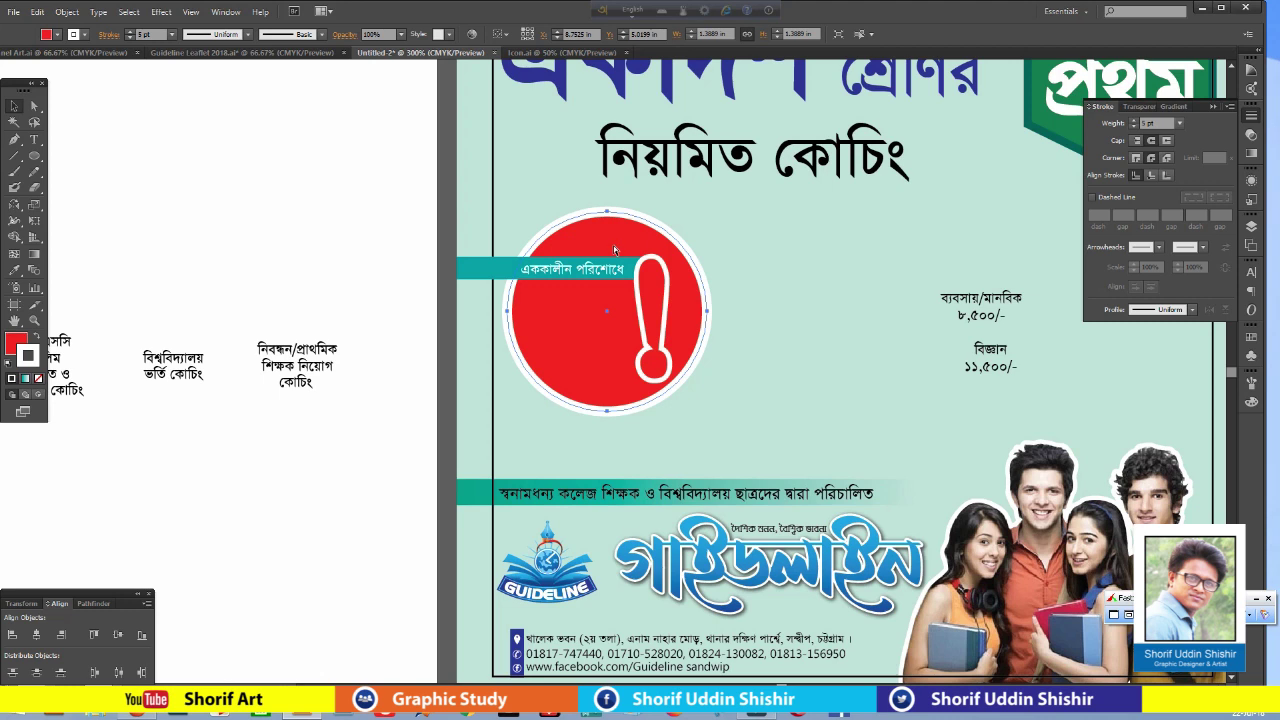
{"action": "left_click", "coordinate": [613, 245]}
{"action": "left_click", "coordinate": [38, 338]}
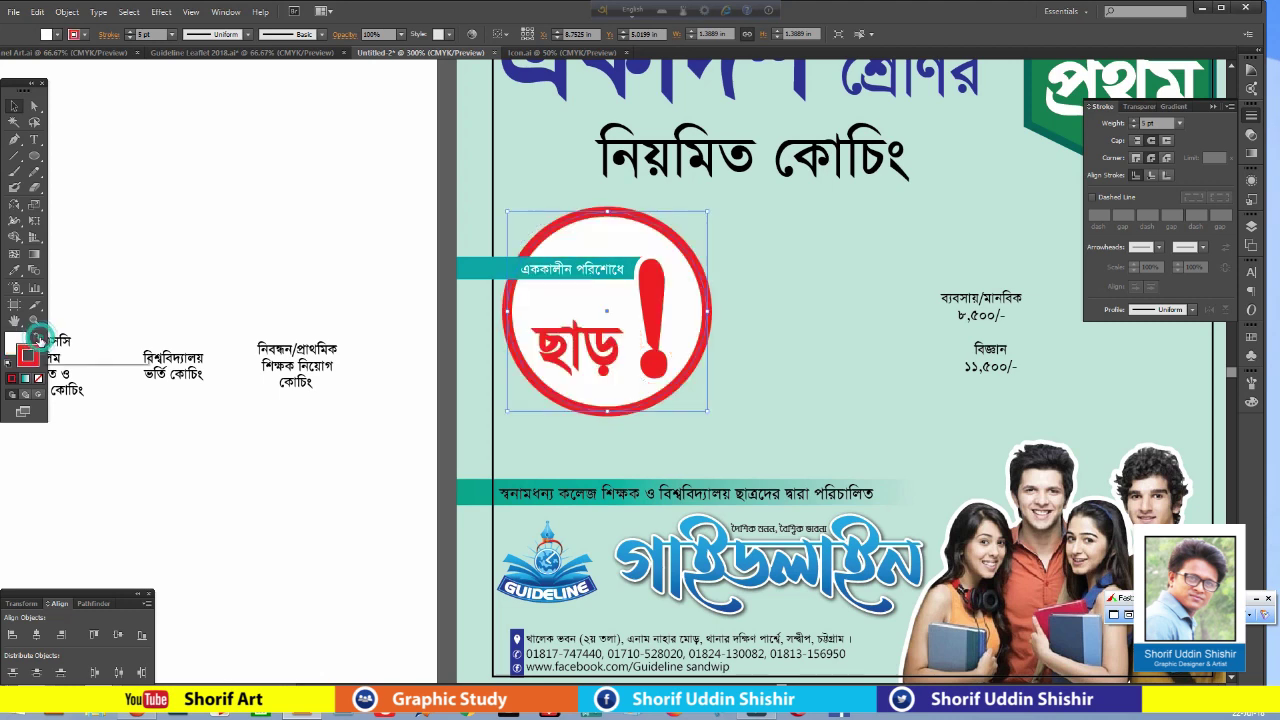
{"action": "key", "text": "a"}
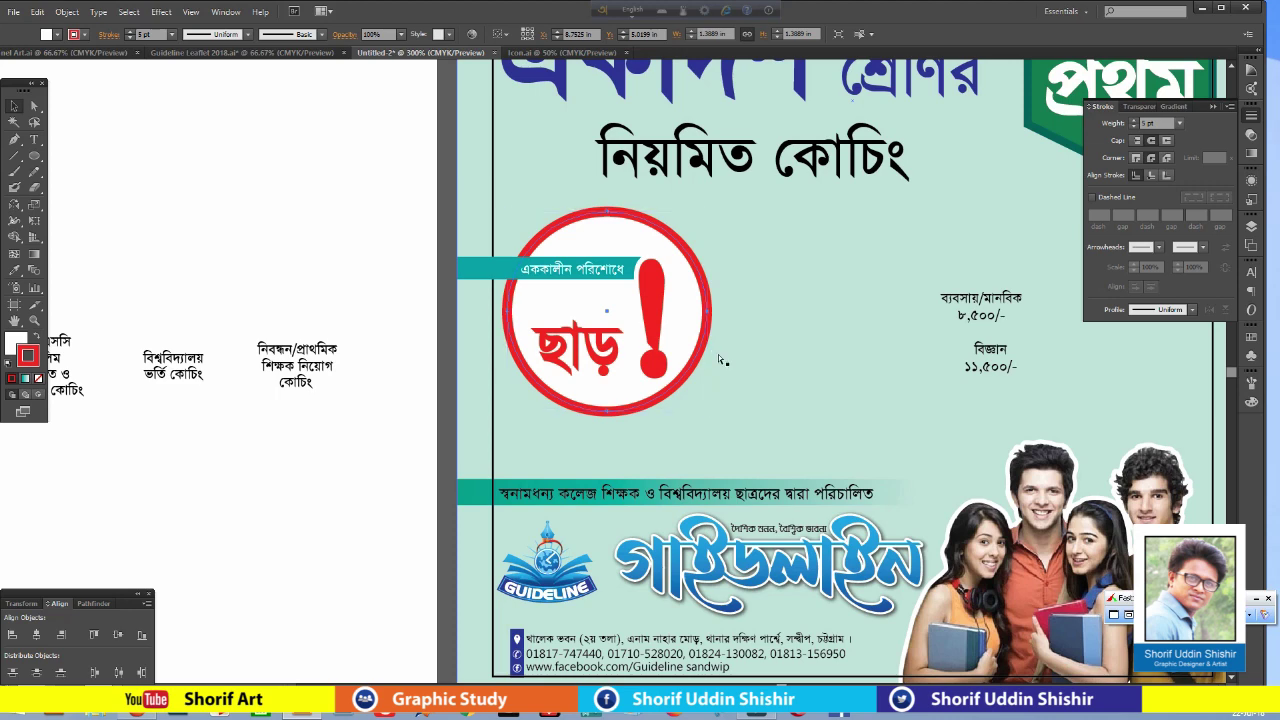
Change the badge ring from red to light blue and nudge it left.
{"action": "key", "text": "ctrl+y"}
{"action": "key", "text": "ctrl+y"}
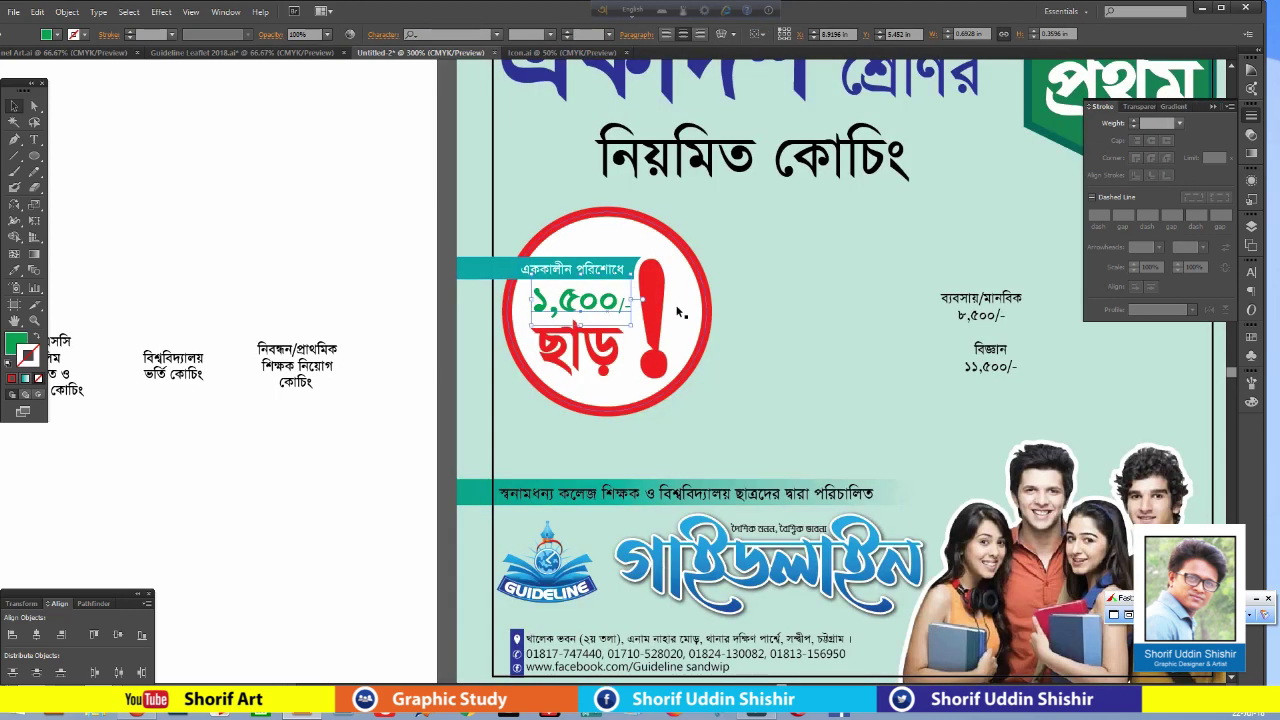
{"action": "left_click", "coordinate": [685, 309]}
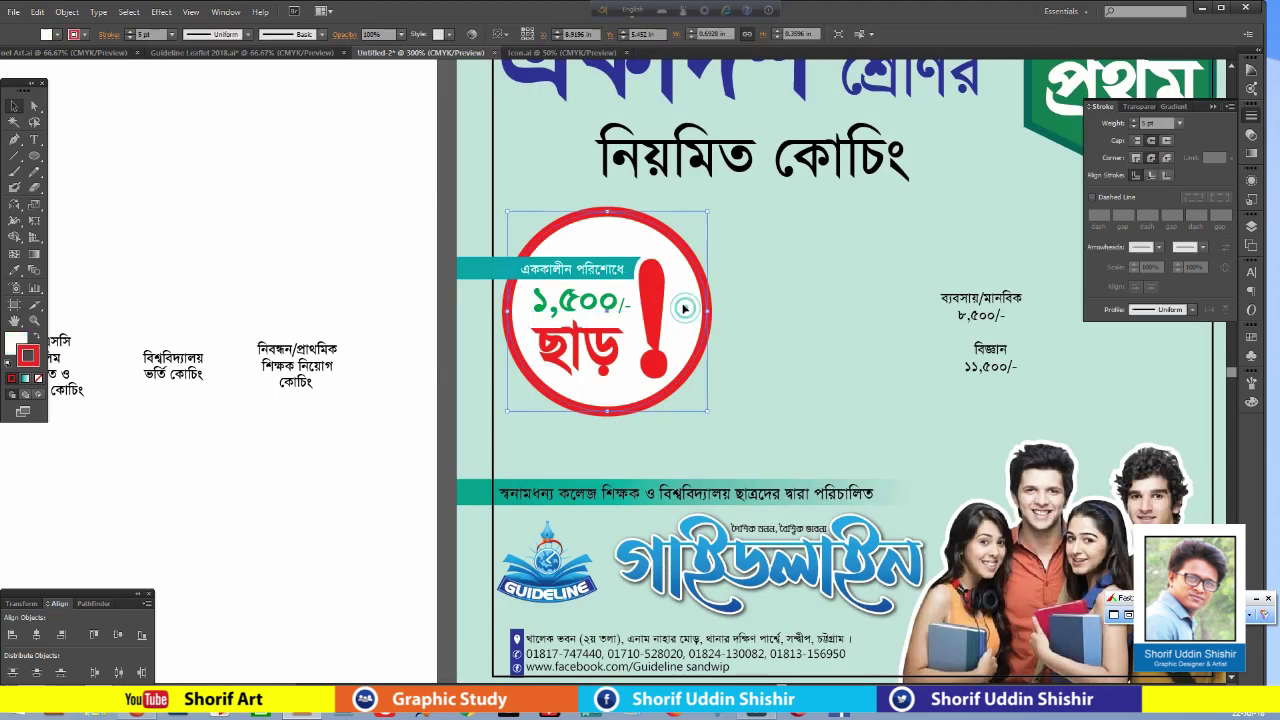
{"action": "left_click", "coordinate": [1251, 402]}
{"action": "mouse_move", "coordinate": [1197, 409]}
{"action": "left_mouse_down"}
{"action": "mouse_move", "coordinate": [1131, 409]}
{"action": "mouse_move", "coordinate": [1178, 400]}
{"action": "left_mouse_up"}
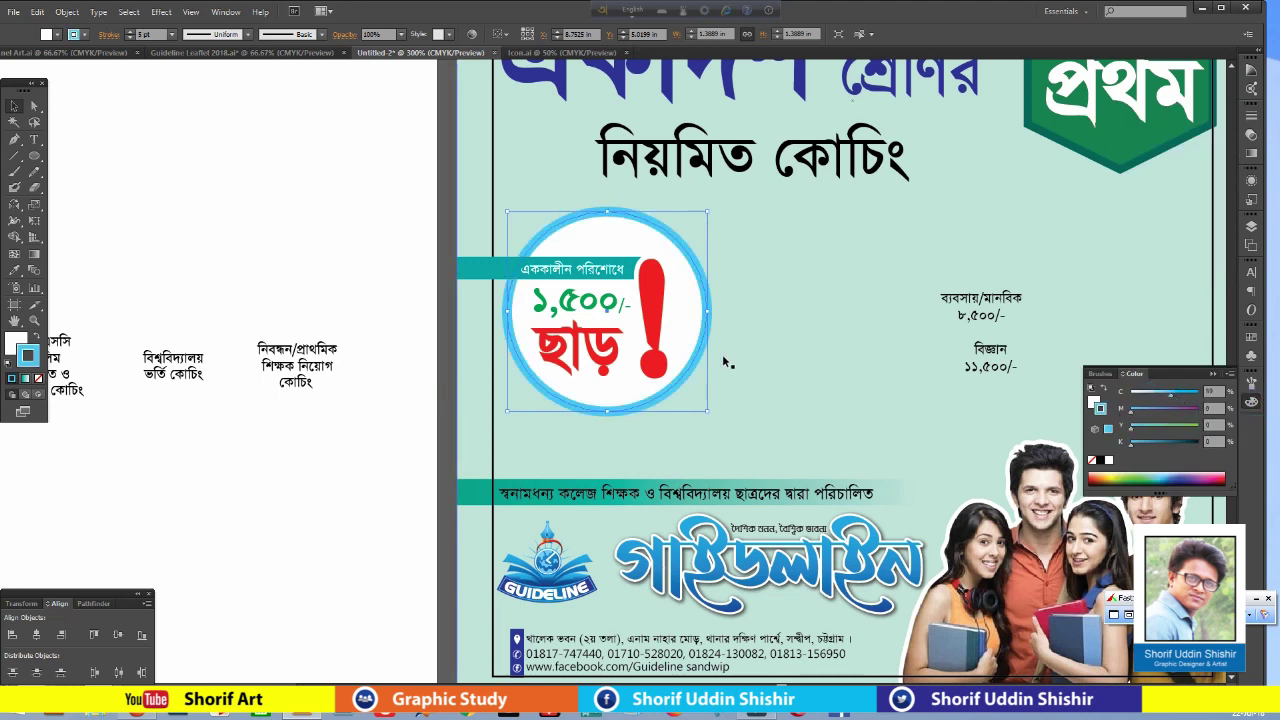
{"action": "key", "text": "Left"}
{"action": "key", "text": "Left"}
{"action": "key", "text": "Left"}
{"action": "key", "text": "Left"}
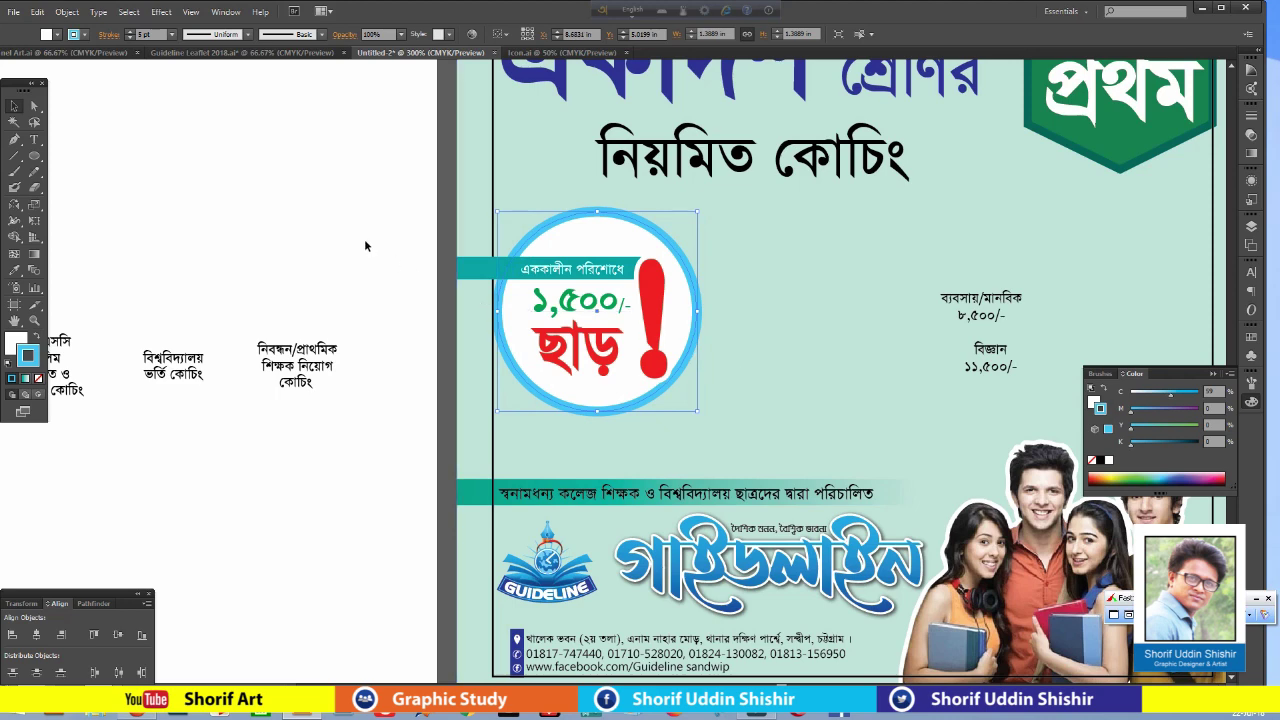
{"action": "left_click", "coordinate": [366, 240]}
Shrink the badge slightly around its centre.
{"action": "scroll", "coordinate": [385, 229], "scroll_direction": "down", "scroll_amount": 1}
{"action": "left_click_drag", "start_coordinate": [385, 229], "coordinate": [345, 241]}
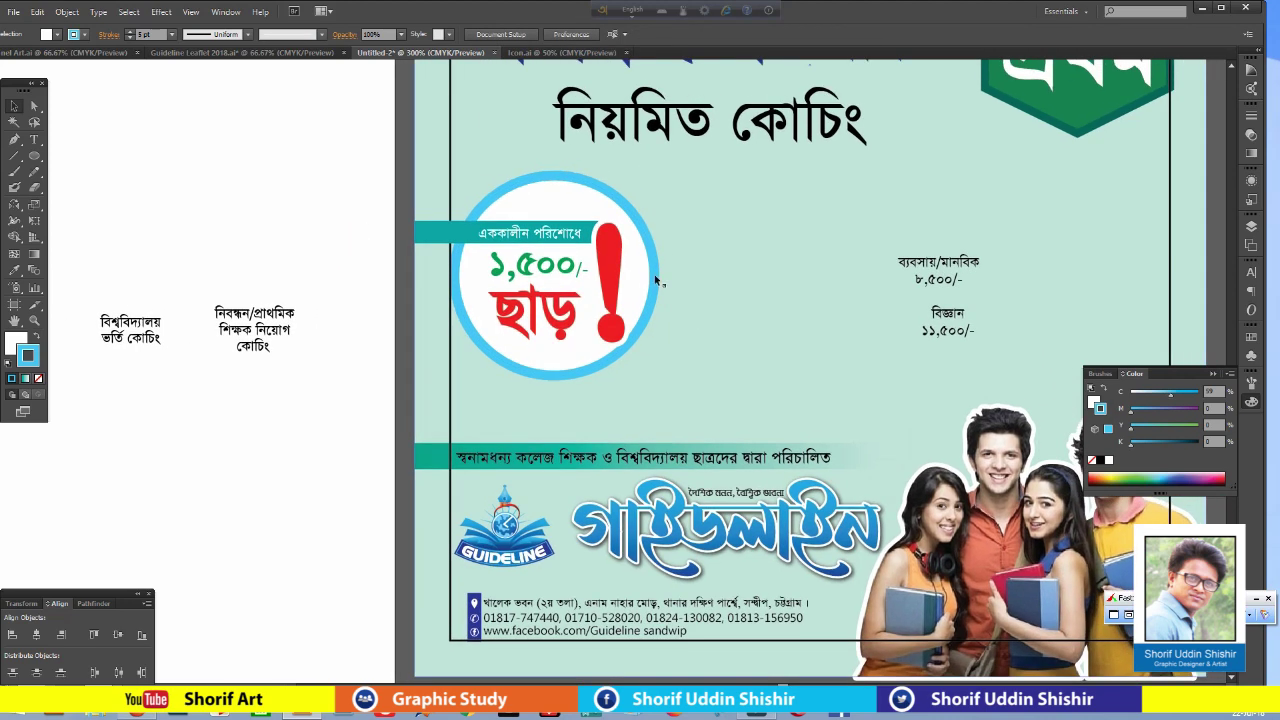
{"action": "left_click", "coordinate": [655, 360]}
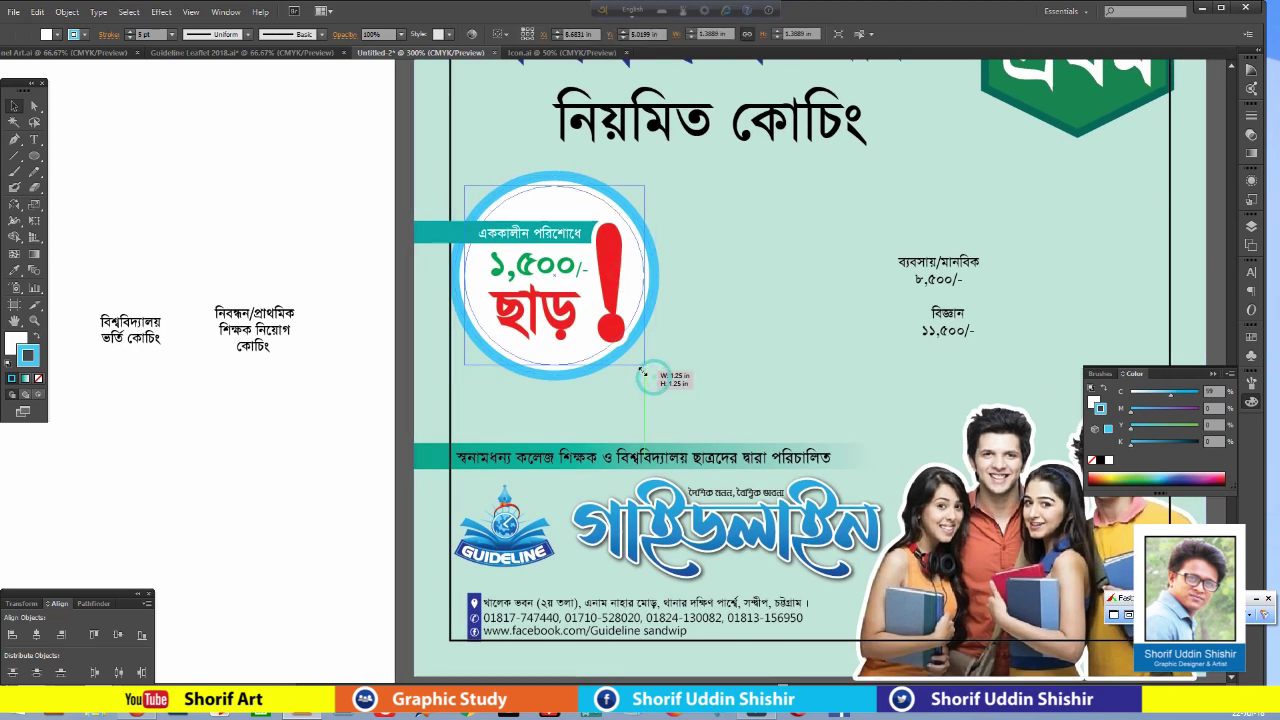
{"action": "left_click_drag", "start_coordinate": [655, 378], "coordinate": [645, 367]}
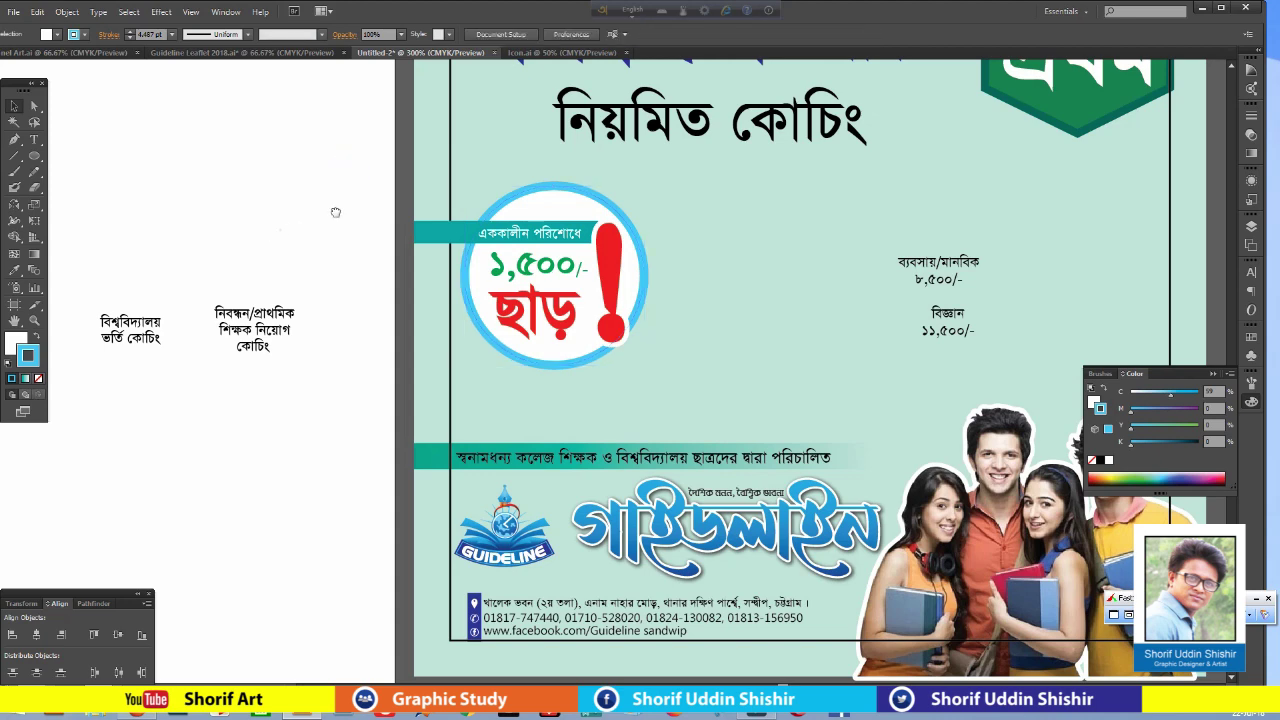
{"action": "left_click_drag", "start_coordinate": [334, 209], "coordinate": [449, 200]}
Move the ব্যবসায়/মানবিক and বিজ্ঞান price texts next to the badge.
{"action": "scroll", "coordinate": [951, 246], "scroll_direction": "right", "scroll_amount": 3}
{"action": "left_click_drag", "start_coordinate": [827, 293], "coordinate": [593, 264]}
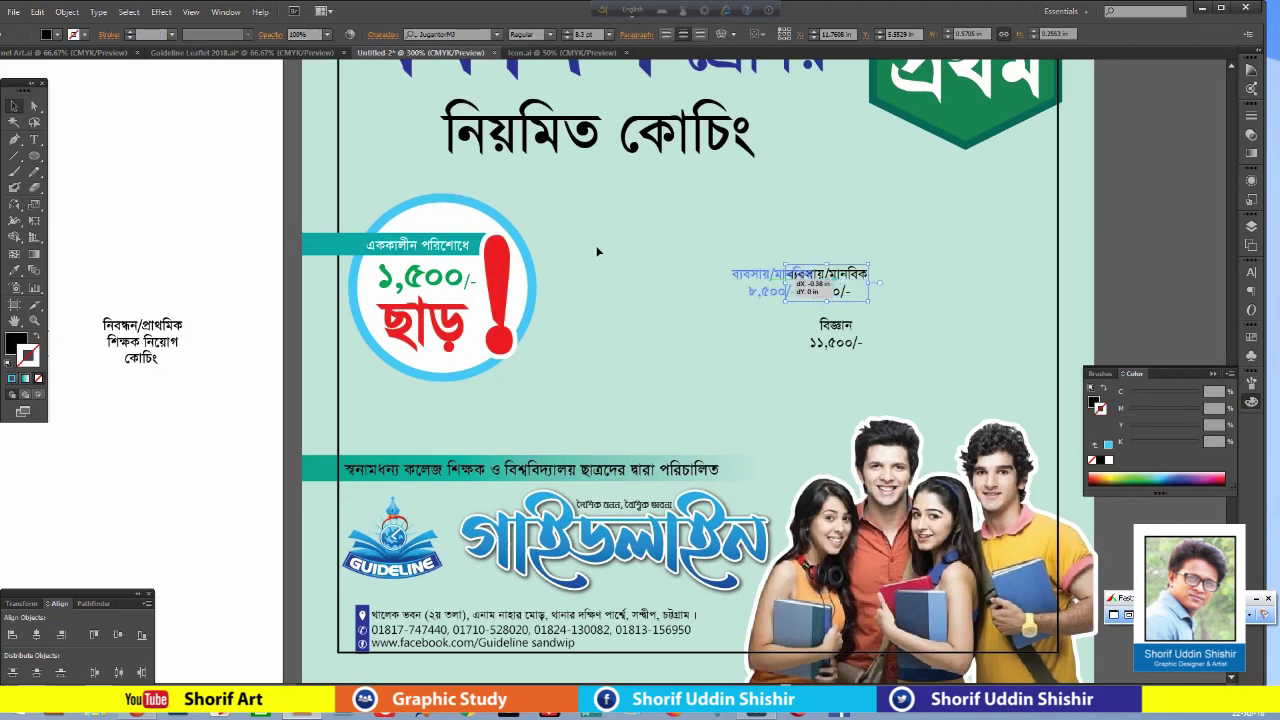
{"action": "left_click_drag", "start_coordinate": [838, 342], "coordinate": [586, 318]}
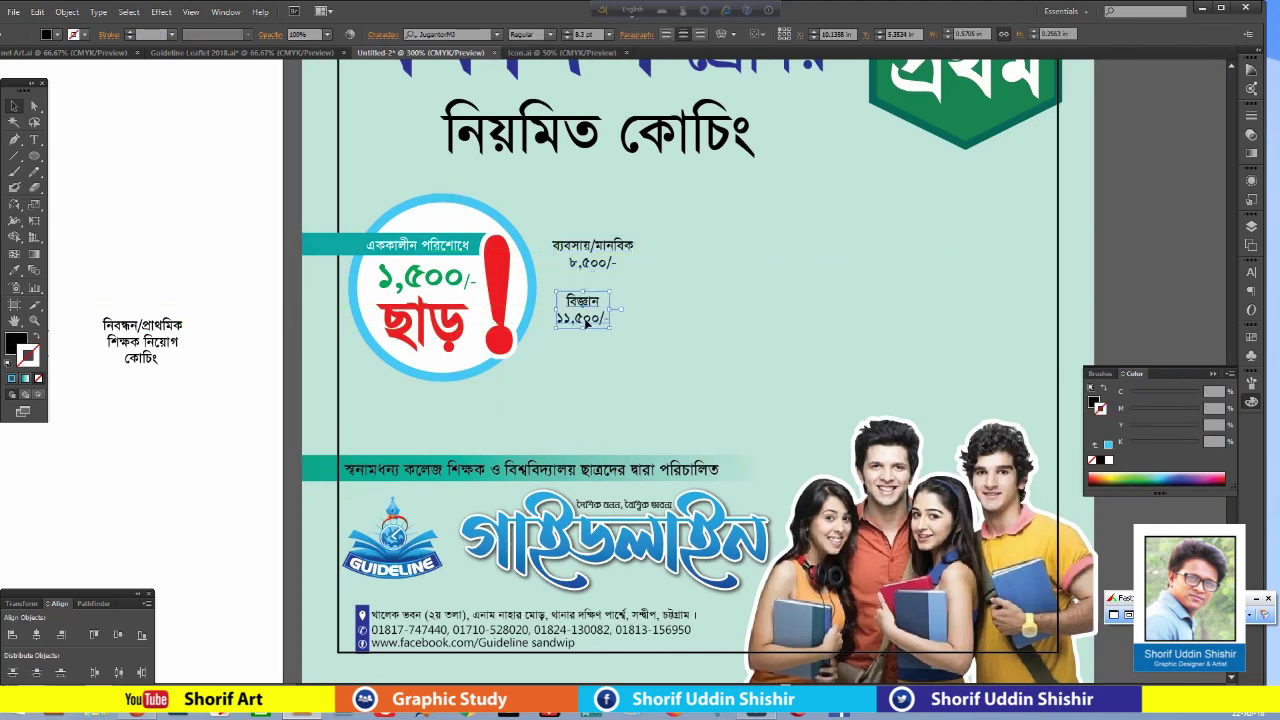
{"action": "left_click", "coordinate": [181, 175]}
Draw a cyan rounded bar behind the badge and place a copy below it.
{"action": "left_click_drag", "start_coordinate": [34, 158], "coordinate": [82, 168]}
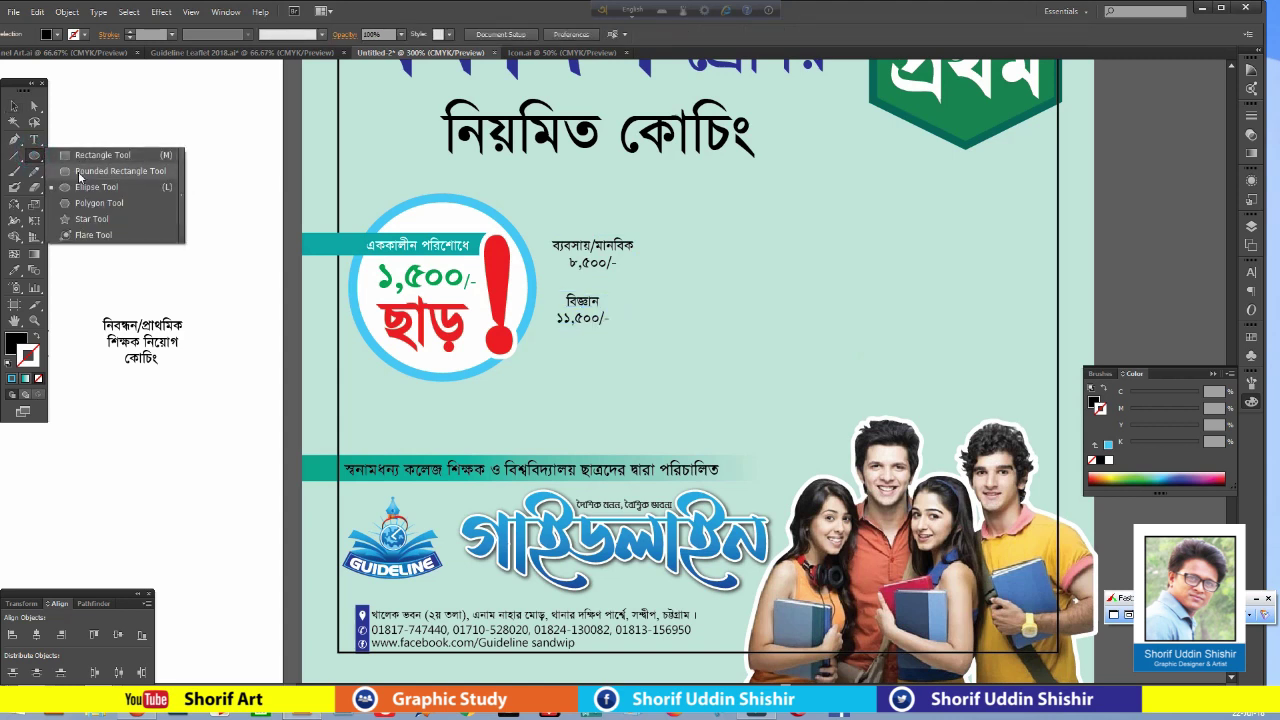
{"action": "mouse_move", "coordinate": [452, 226]}
{"action": "left_mouse_down"}
{"action": "mouse_move", "coordinate": [692, 282]}
{"action": "mouse_move", "coordinate": [673, 279]}
{"action": "left_mouse_up"}
{"action": "left_click", "coordinate": [13, 107]}
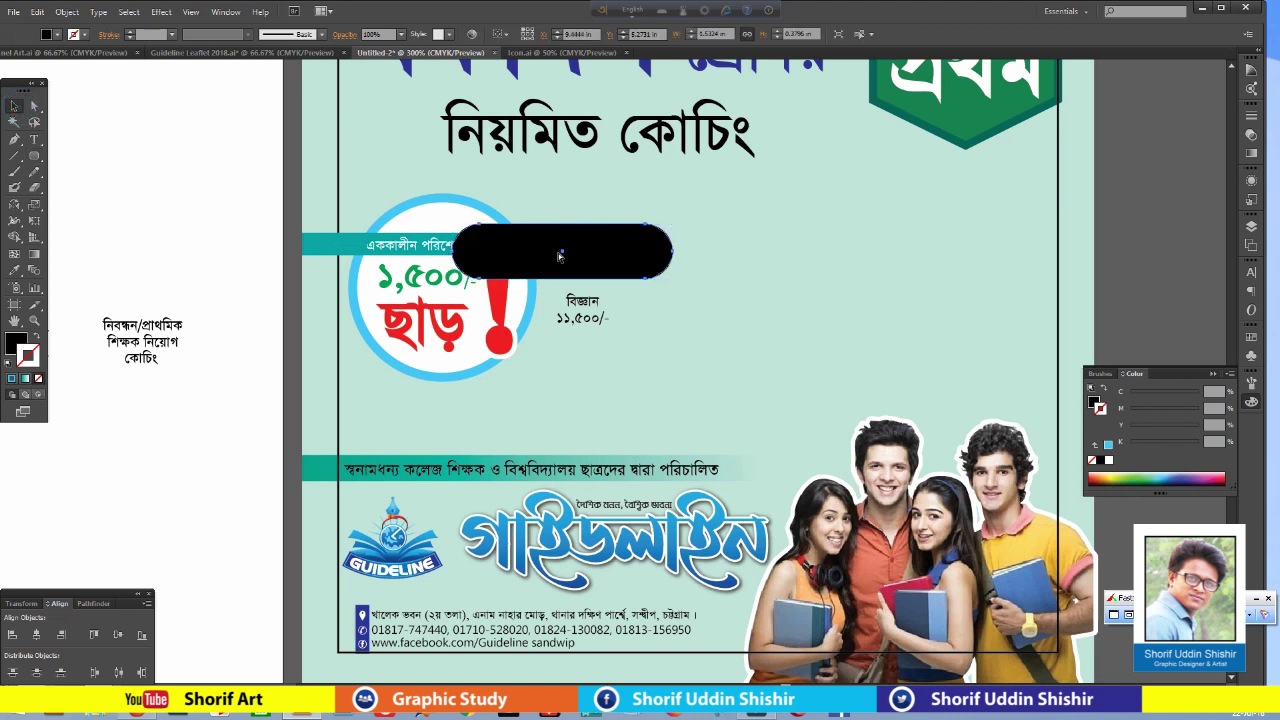
{"action": "key", "text": "ctrl+bracketleft"}
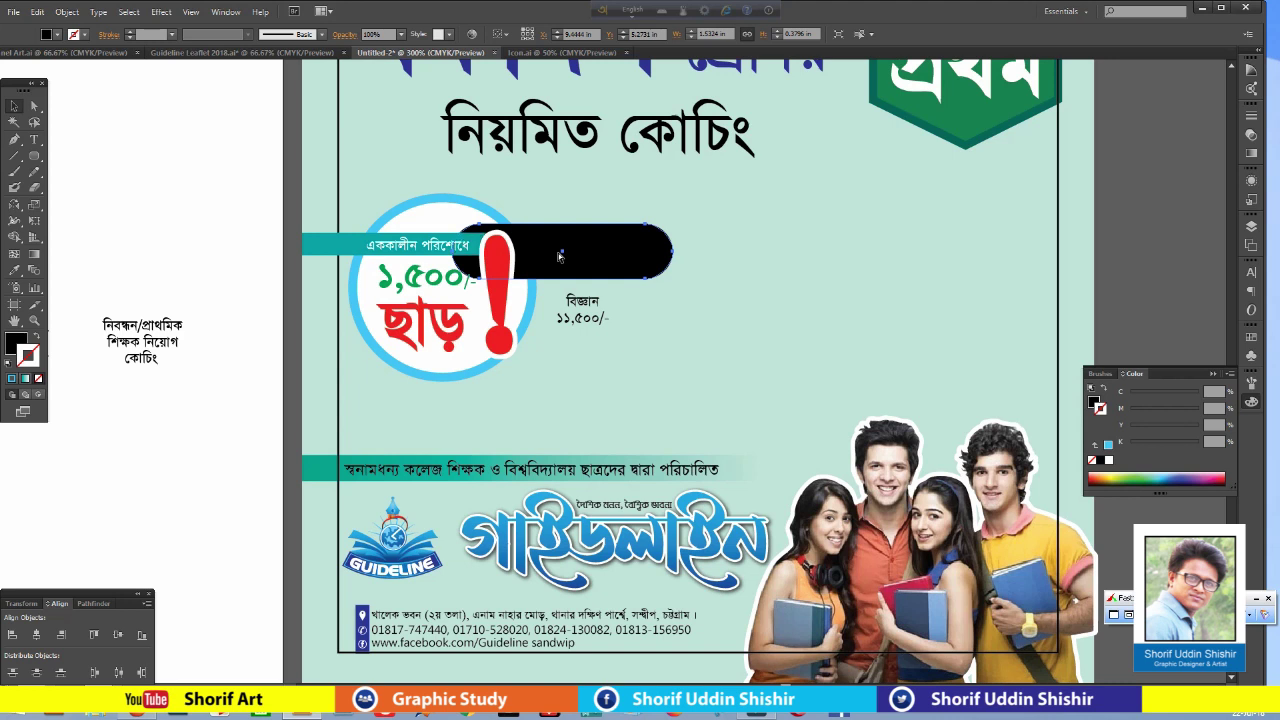
{"action": "key", "text": "ctrl+bracketleft"}
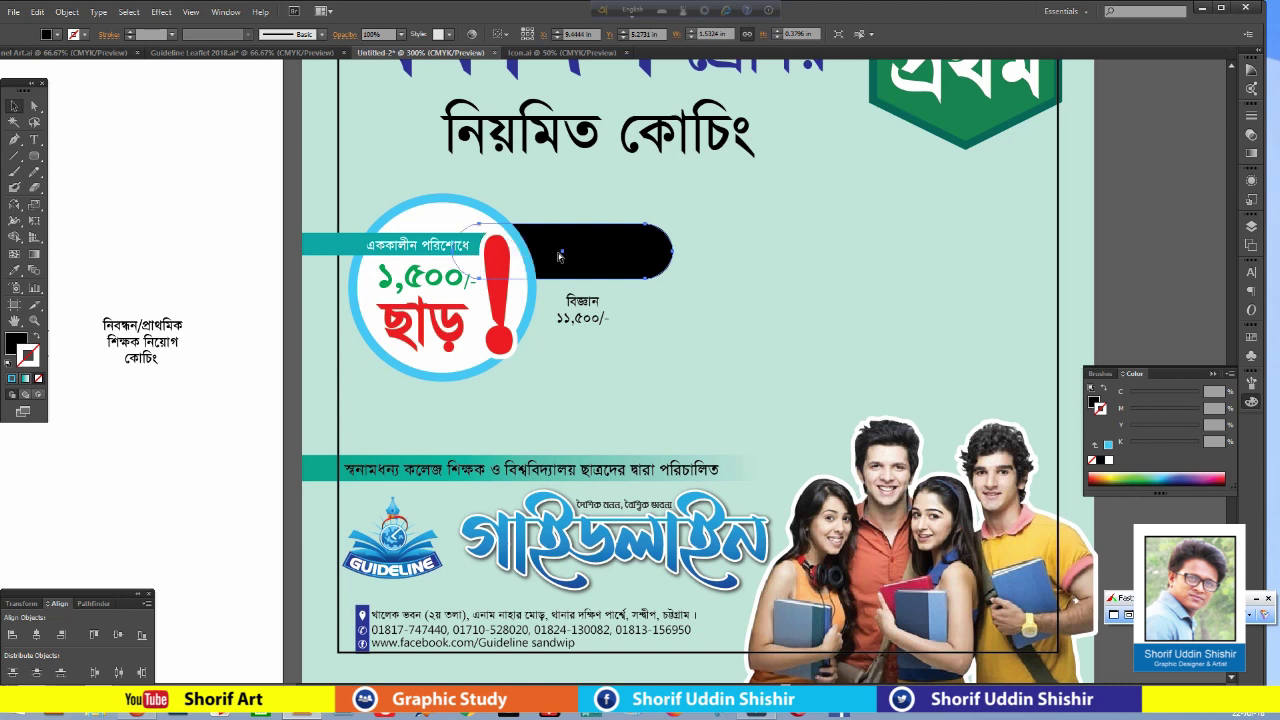
{"action": "left_click", "coordinate": [17, 341]}
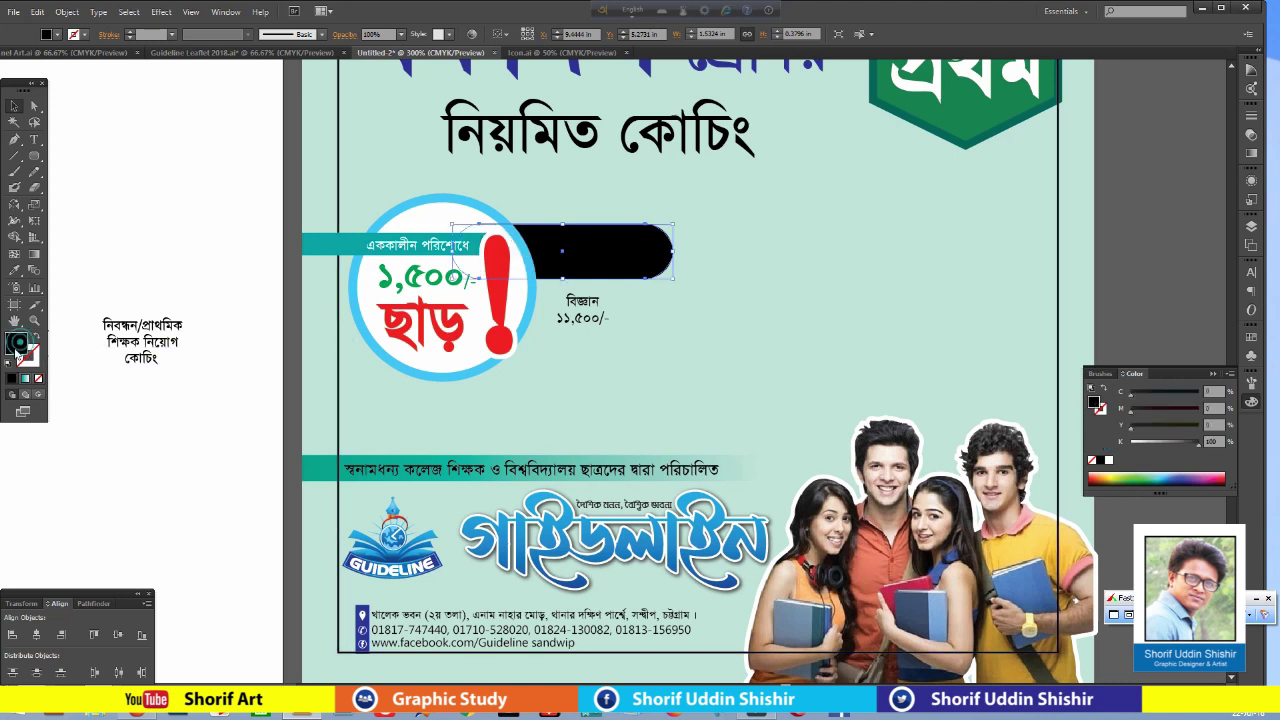
{"action": "left_click_drag", "start_coordinate": [1155, 474], "coordinate": [1157, 480]}
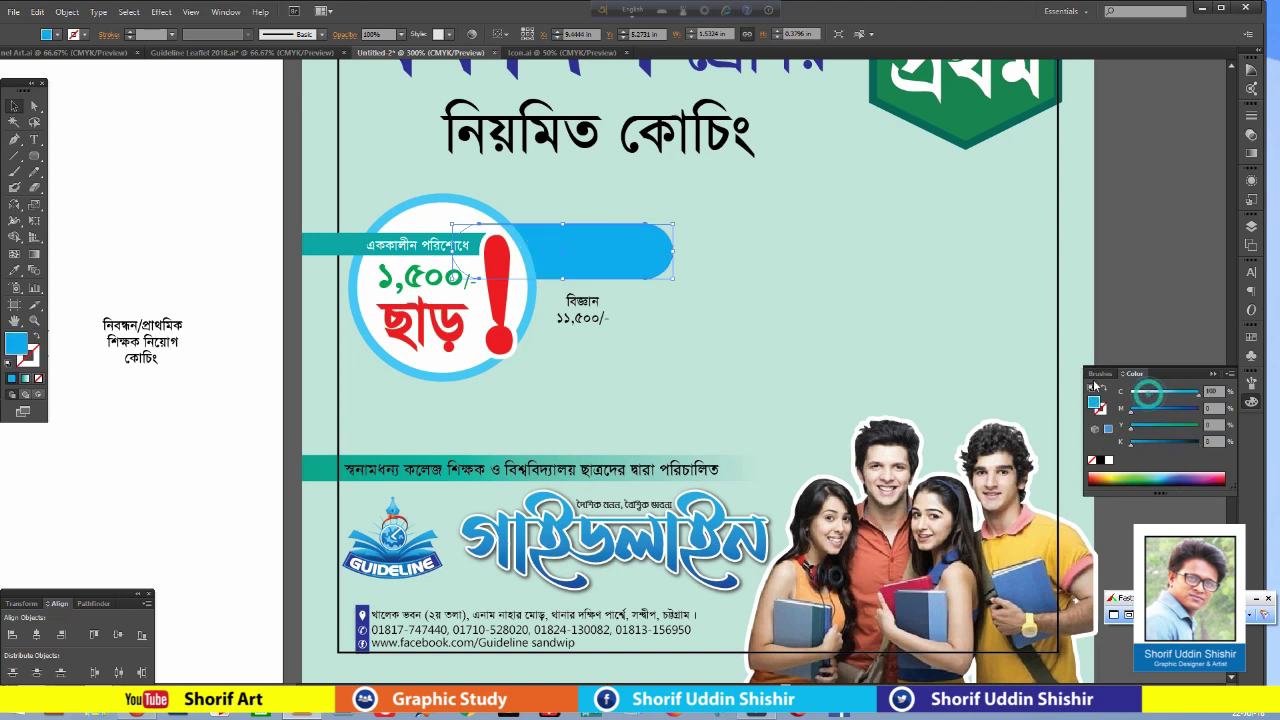
{"action": "mouse_move", "coordinate": [646, 257]}
{"action": "left_mouse_down"}
{"action": "mouse_move", "coordinate": [660, 321]}
{"action": "mouse_move", "coordinate": [623, 320]}
{"action": "left_mouse_up"}
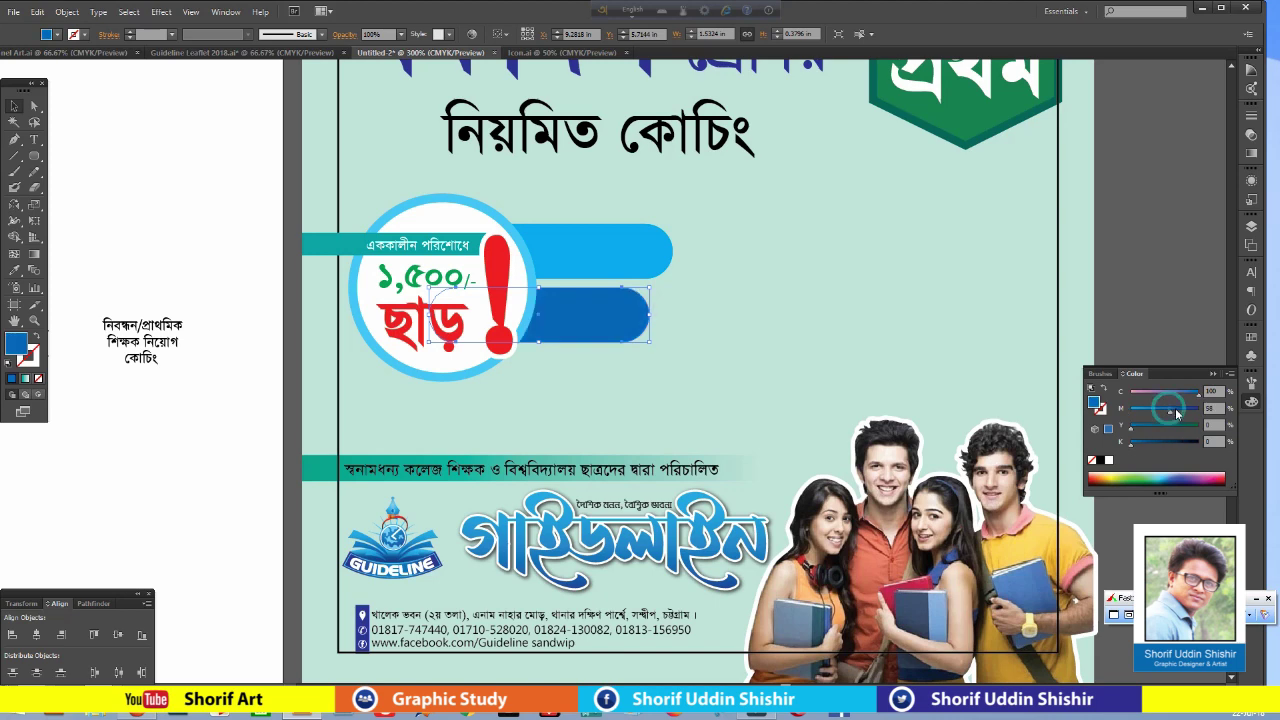
Select both price texts and enlarge the top ৮,৫০০/- price.
{"action": "key", "text": "ctrl+y"}
{"action": "left_click", "coordinate": [593, 250]}
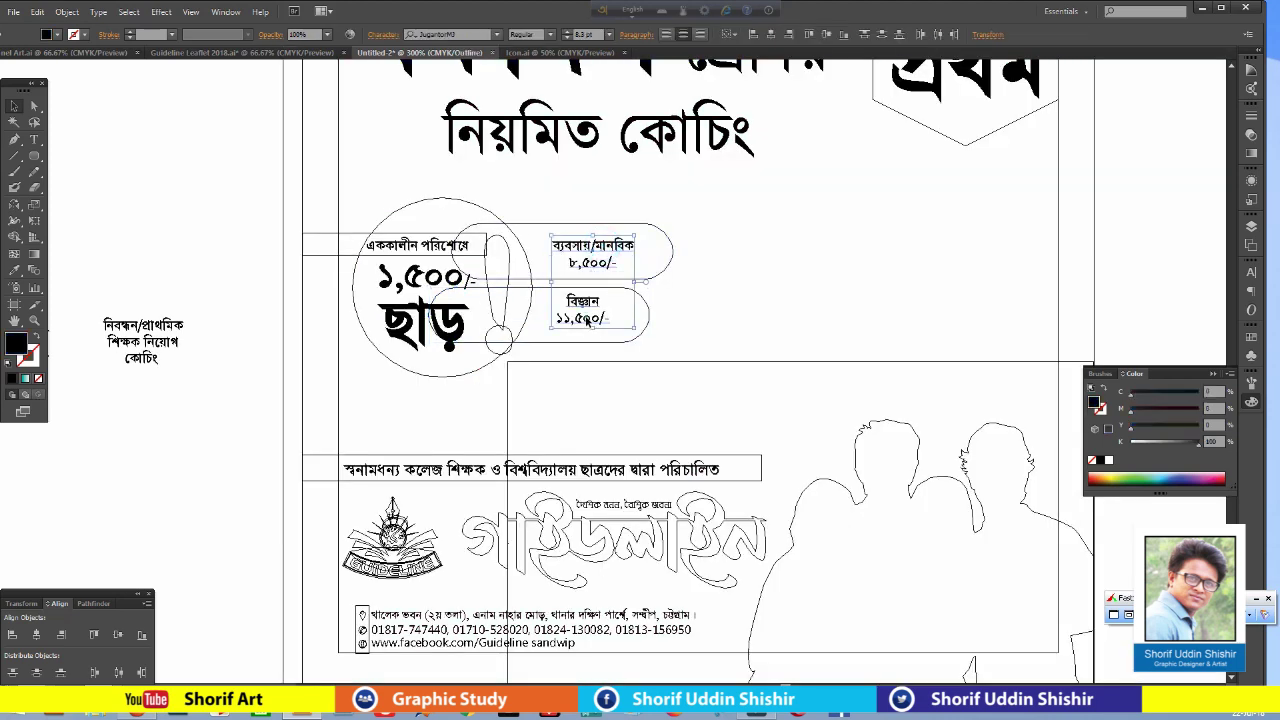
{"action": "left_click", "coordinate": [600, 305], "text": "shift"}
{"action": "key", "text": "ctrl+y"}
{"action": "double_click", "coordinate": [593, 258]}
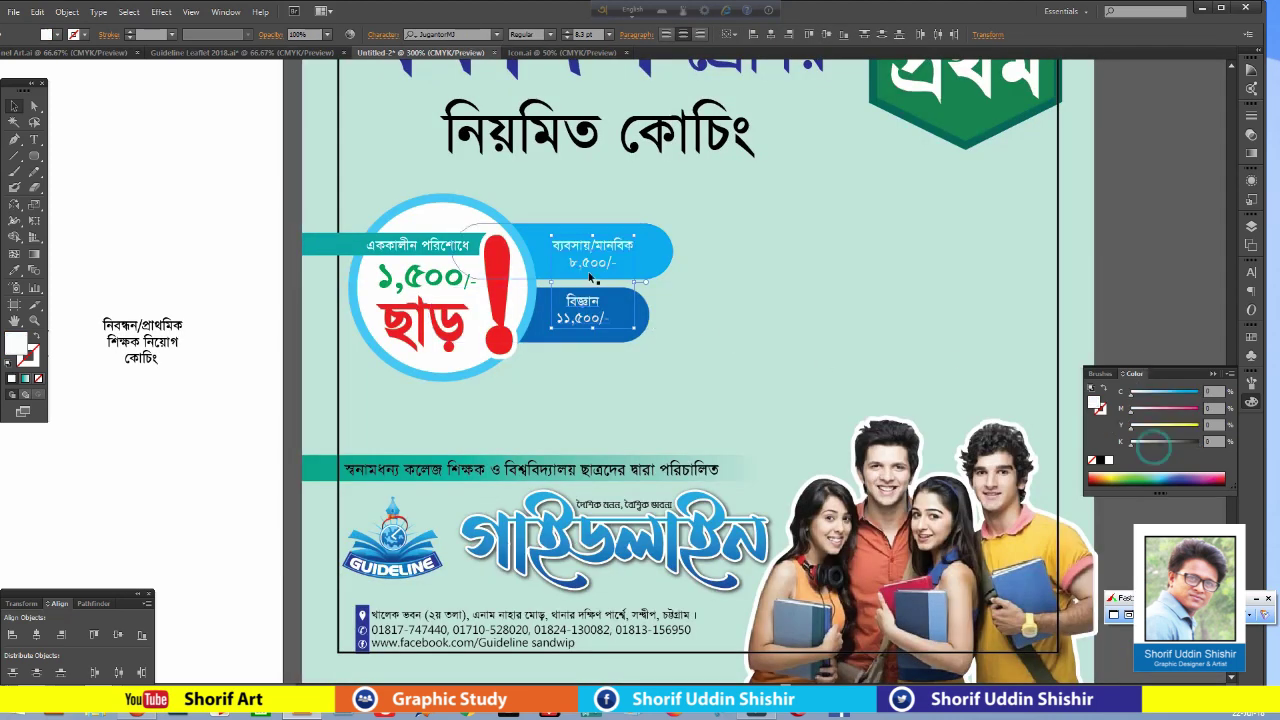
{"action": "key", "text": "ctrl+t"}
{"action": "key", "text": "ctrl+a"}
{"action": "key", "text": "ctrl+shift+period"}
Enlarge the ১১,৫০০/- price to match ৮,৫০০/- and adjust the price bars' stroke settings.
{"action": "key", "text": "ctrl+shift+period"}
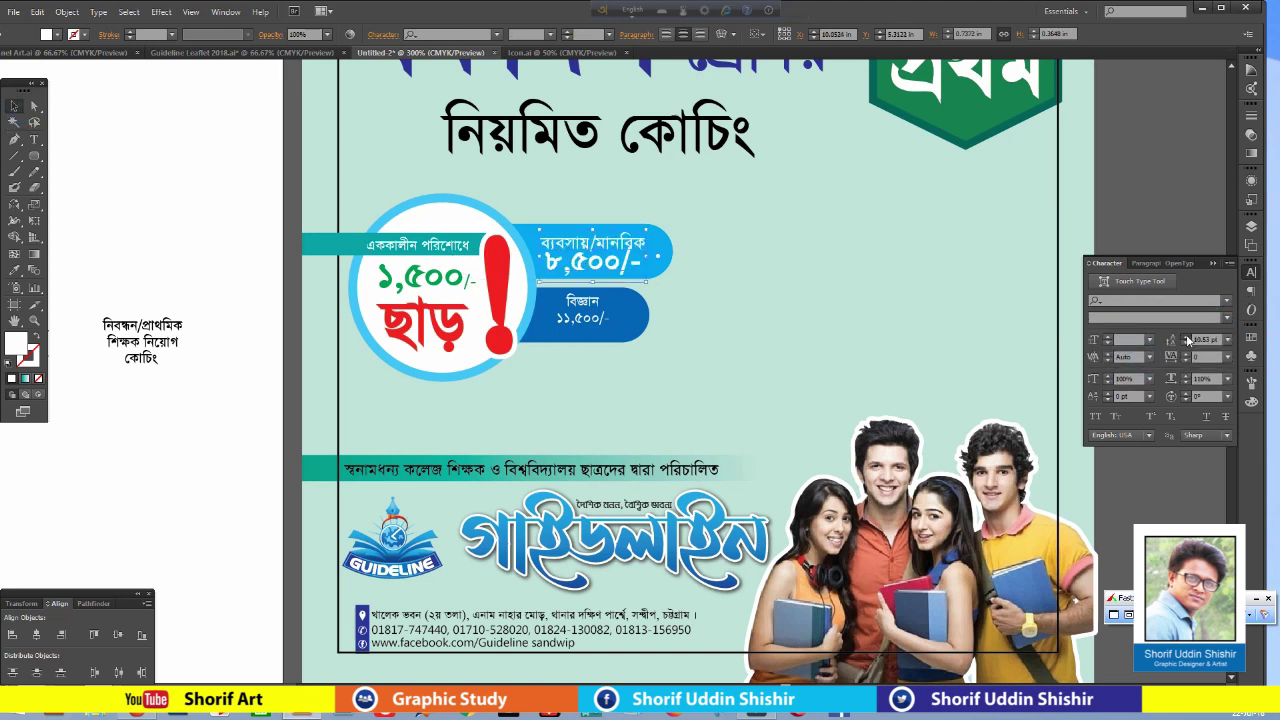
{"action": "key", "text": "ctrl+shift+period"}
{"action": "key", "text": "ctrl+shift+period"}
{"action": "key", "text": "ctrl+shift+period"}
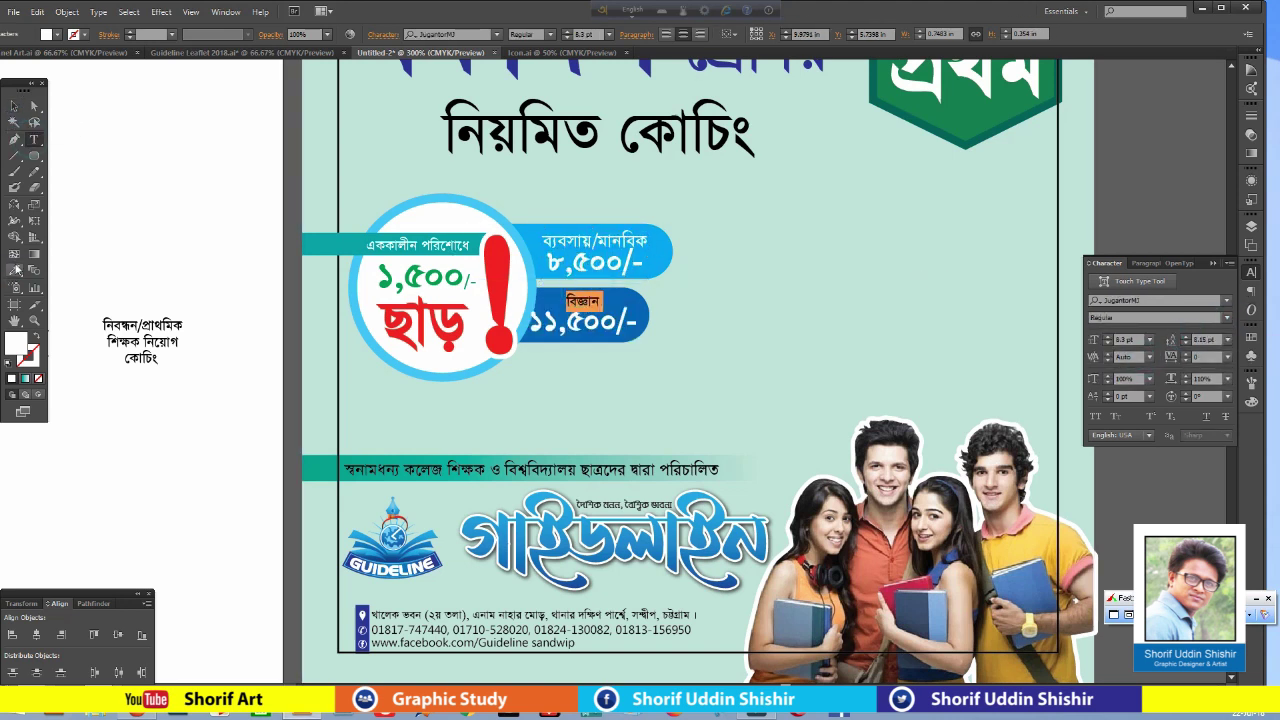
{"action": "key", "text": "ctrl+shift+period"}
{"action": "key", "text": "Escape"}
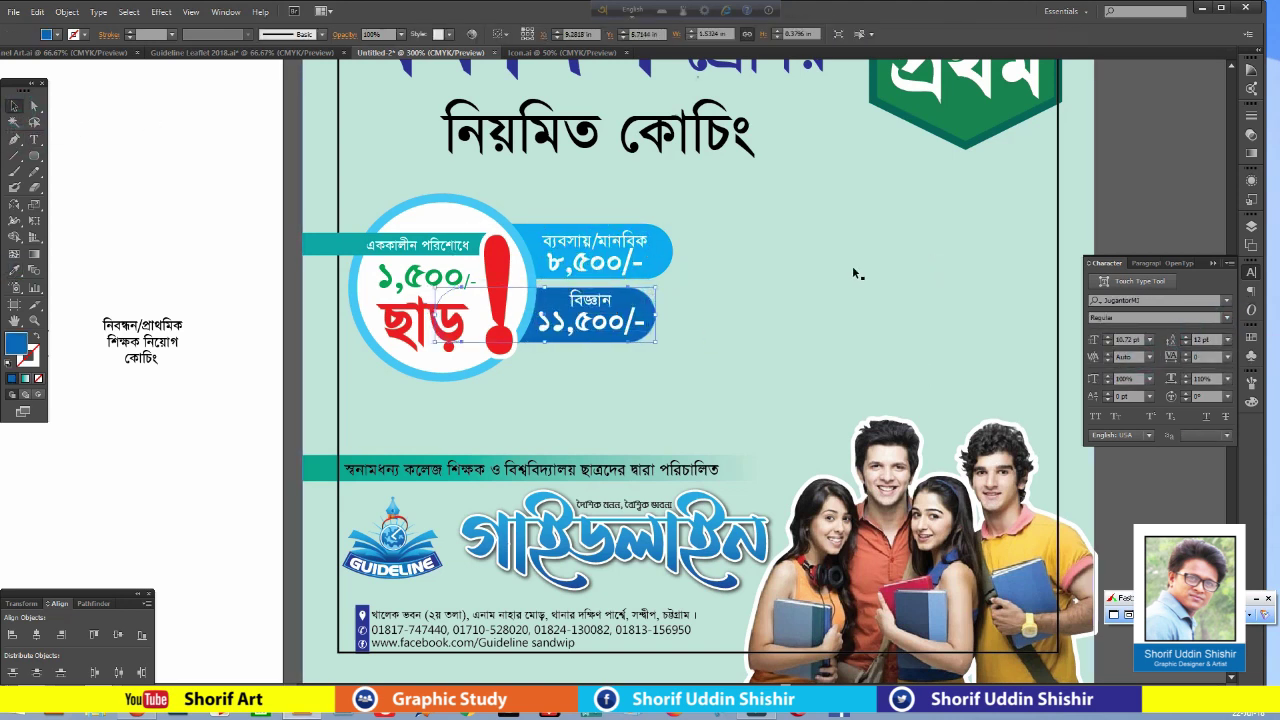
{"action": "left_click", "coordinate": [640, 240]}
{"action": "left_click", "coordinate": [600, 300]}
{"action": "left_click", "coordinate": [1251, 116]}
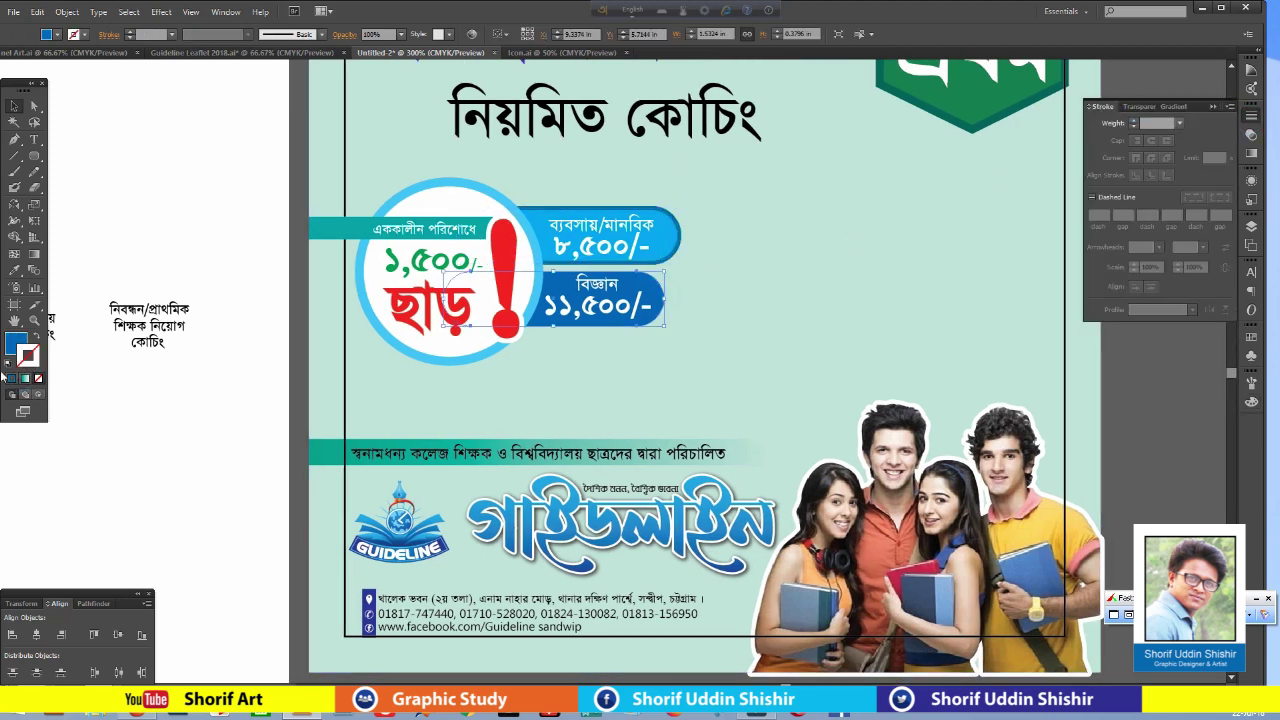
{"action": "left_click", "coordinate": [1251, 116]}
{"action": "left_click", "coordinate": [1251, 116]}
Pan to the course headings beside the leaflet and begin editing এসএসসি দাখিল.
{"action": "left_click", "coordinate": [185, 227]}
{"action": "mouse_move", "coordinate": [185, 227]}
{"action": "left_mouse_down"}
{"action": "mouse_move", "coordinate": [566, 229]}
{"action": "mouse_move", "coordinate": [297, 254]}
{"action": "mouse_move", "coordinate": [511, 260]}
{"action": "left_mouse_up"}
{"action": "mouse_move", "coordinate": [200, 277]}
{"action": "left_mouse_down"}
{"action": "mouse_move", "coordinate": [371, 260]}
{"action": "mouse_move", "coordinate": [314, 286]}
{"action": "mouse_move", "coordinate": [264, 267]}
{"action": "mouse_move", "coordinate": [248, 312]}
{"action": "left_mouse_up"}
{"action": "double_click", "coordinate": [226, 298]}
Set the heading to 14 pt with 13 pt leading and enlarge এইচএসসি আলিম.
{"action": "left_click", "coordinate": [1251, 272]}
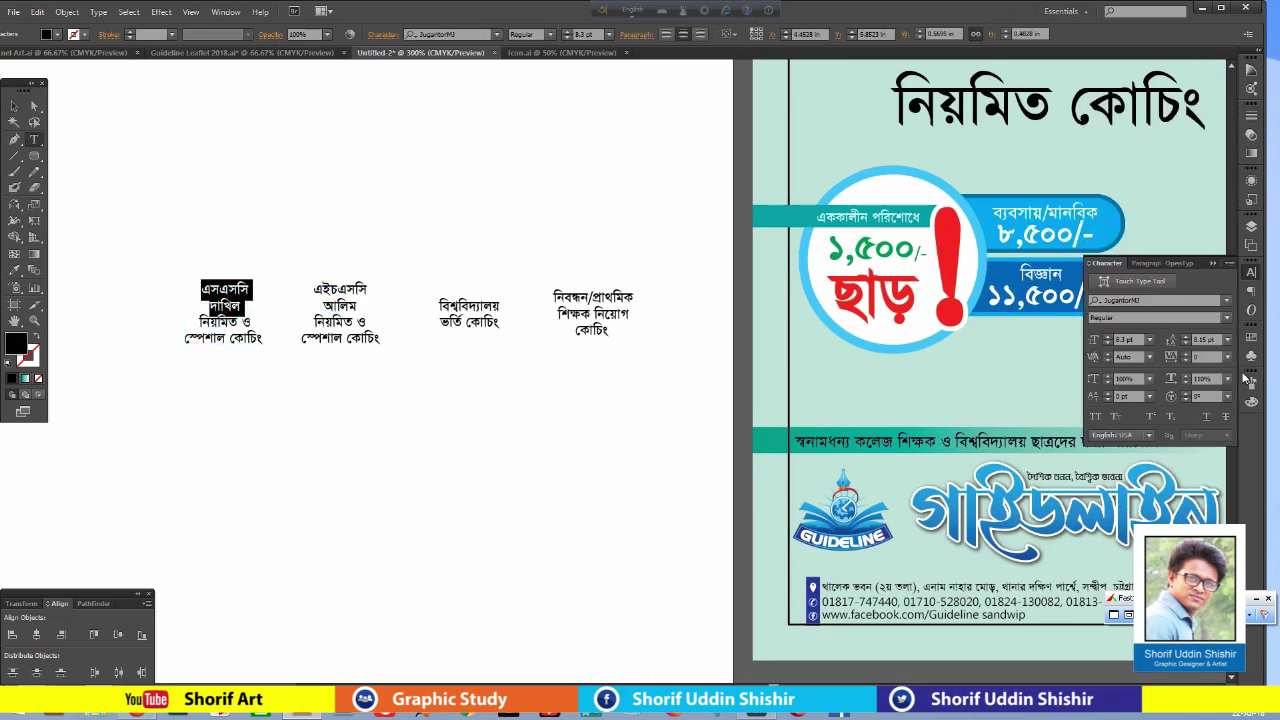
{"action": "left_click", "coordinate": [1107, 338]}
{"action": "left_click", "coordinate": [1107, 338]}
{"action": "left_click", "coordinate": [1107, 338]}
{"action": "left_click", "coordinate": [1107, 338]}
{"action": "left_click", "coordinate": [1107, 338]}
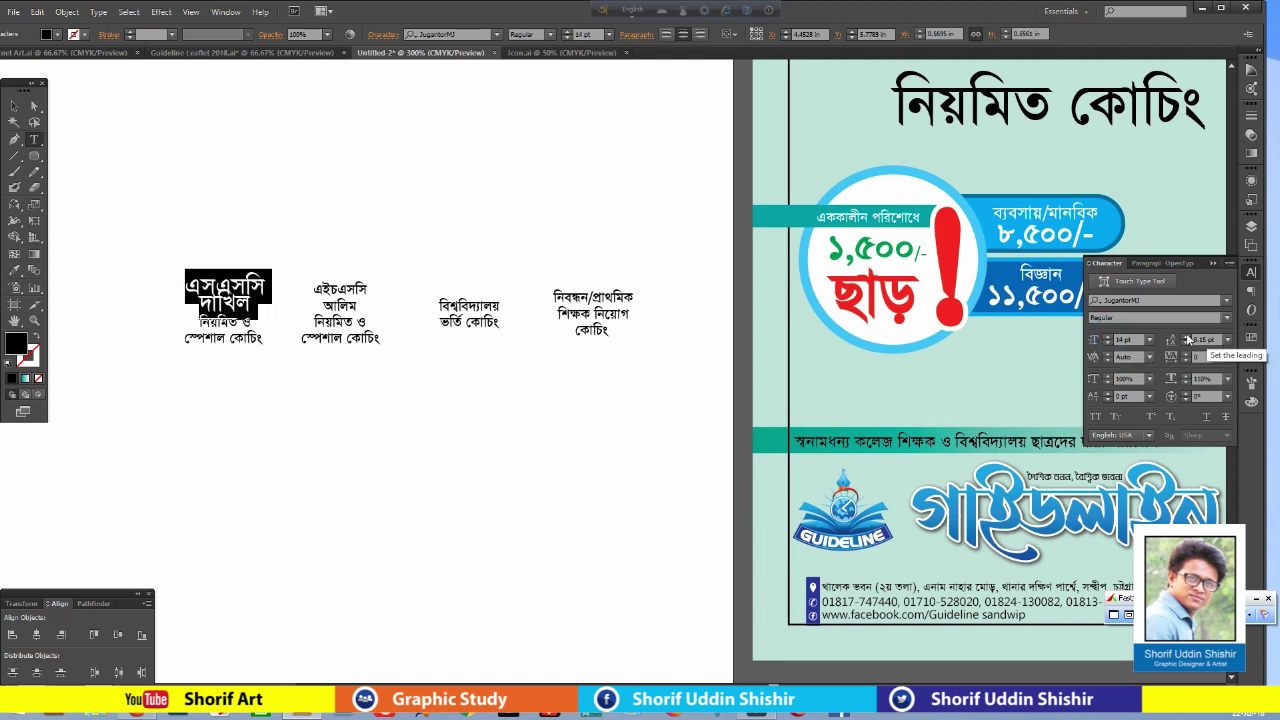
{"action": "left_click", "coordinate": [1186, 338]}
{"action": "left_click", "coordinate": [1186, 338]}
{"action": "left_click", "coordinate": [1186, 338]}
{"action": "left_click", "coordinate": [1186, 338]}
{"action": "left_click", "coordinate": [1186, 338]}
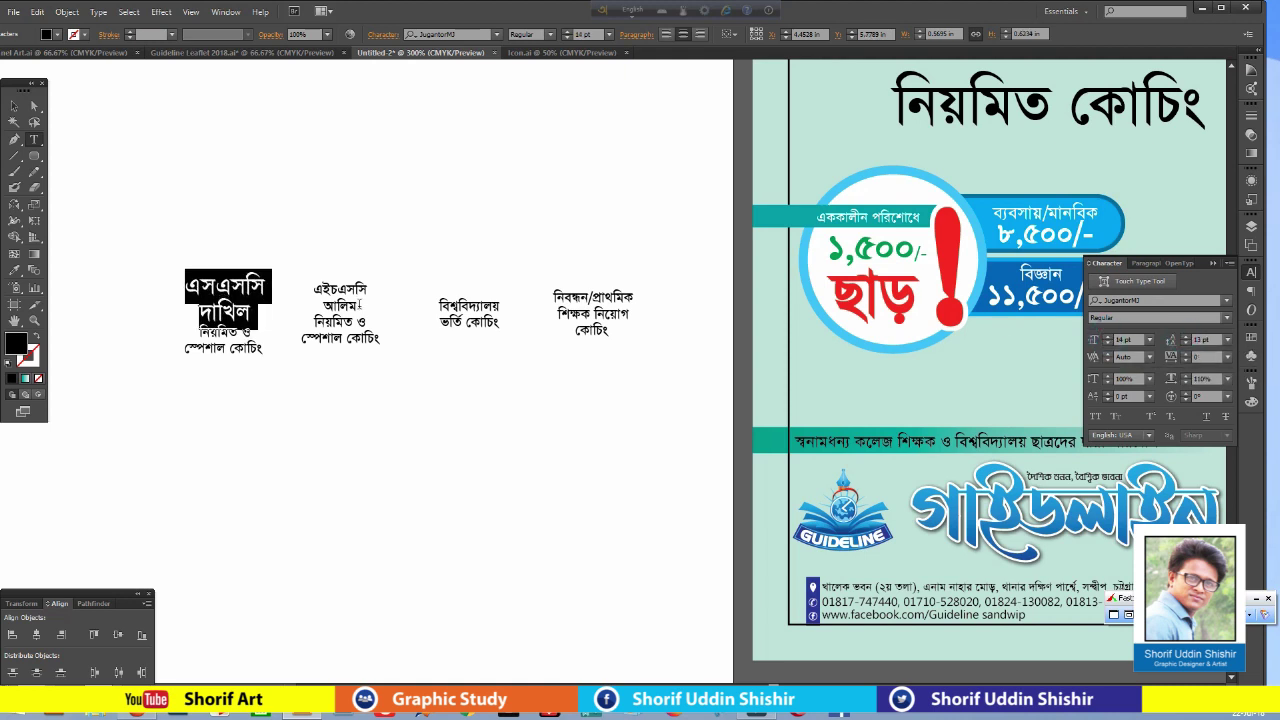
{"action": "left_click_drag", "start_coordinate": [358, 306], "coordinate": [371, 267]}
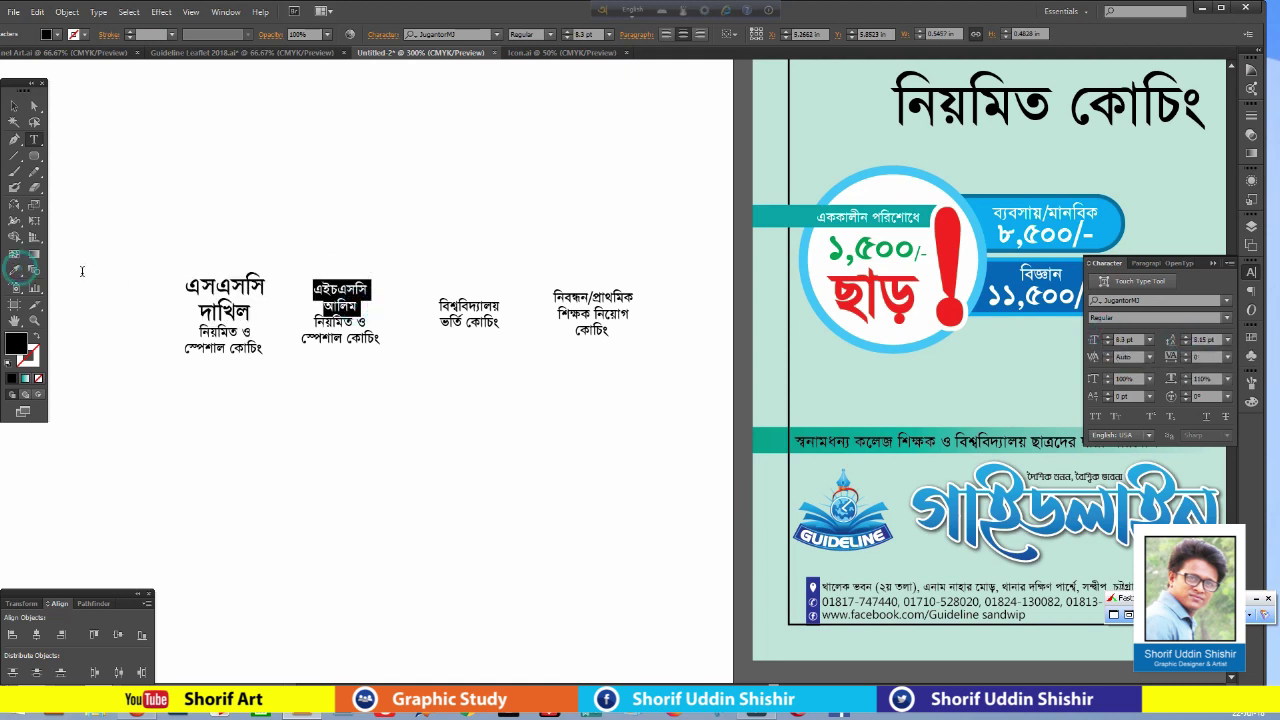
{"action": "key", "text": "ctrl+shift+period"}
Colour the headings green and blue and stack them in a vertical column.
{"action": "left_click_drag", "start_coordinate": [180, 280], "coordinate": [98, 300]}
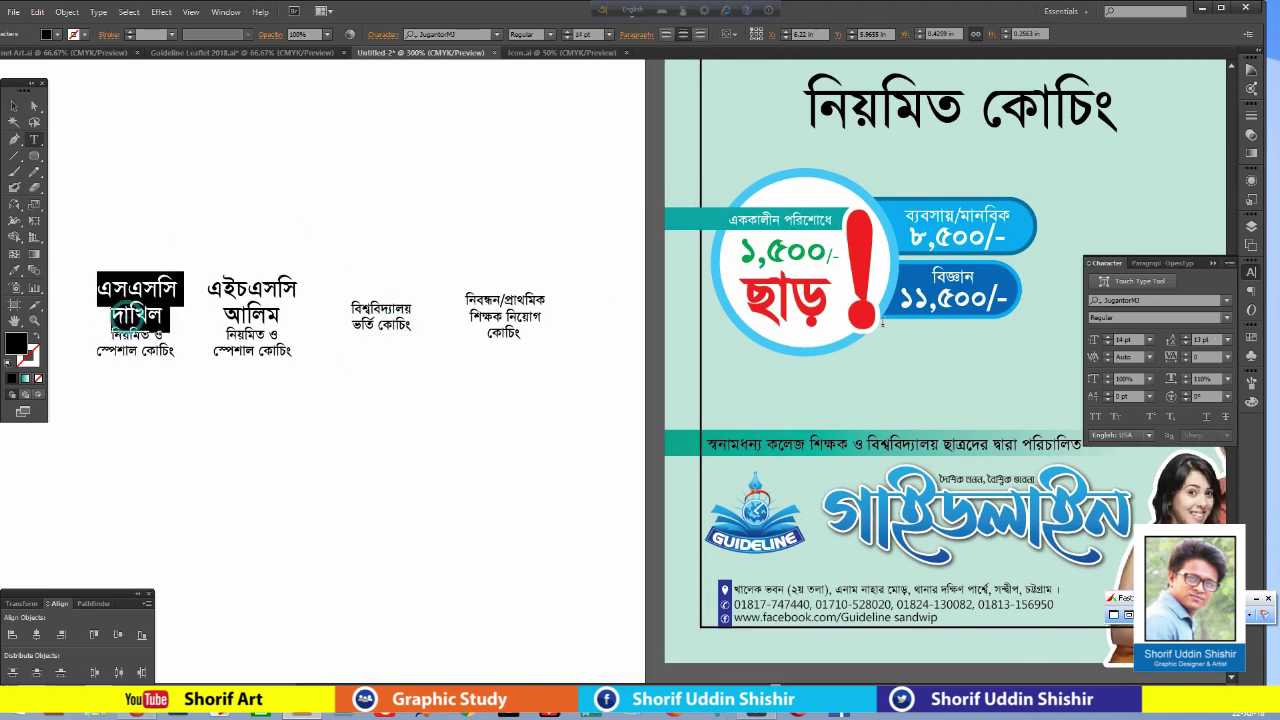
{"action": "left_click", "coordinate": [1250, 401]}
{"action": "mouse_move", "coordinate": [298, 278]}
{"action": "left_mouse_down"}
{"action": "mouse_move", "coordinate": [210, 322]}
{"action": "mouse_move", "coordinate": [112, 324]}
{"action": "mouse_move", "coordinate": [255, 395]}
{"action": "left_mouse_up"}
{"action": "key", "text": "Escape"}
{"action": "left_click_drag", "start_coordinate": [381, 316], "coordinate": [236, 514]}
{"action": "left_click_drag", "start_coordinate": [505, 316], "coordinate": [232, 579]}
{"action": "left_click_drag", "start_coordinate": [296, 514], "coordinate": [511, 410]}
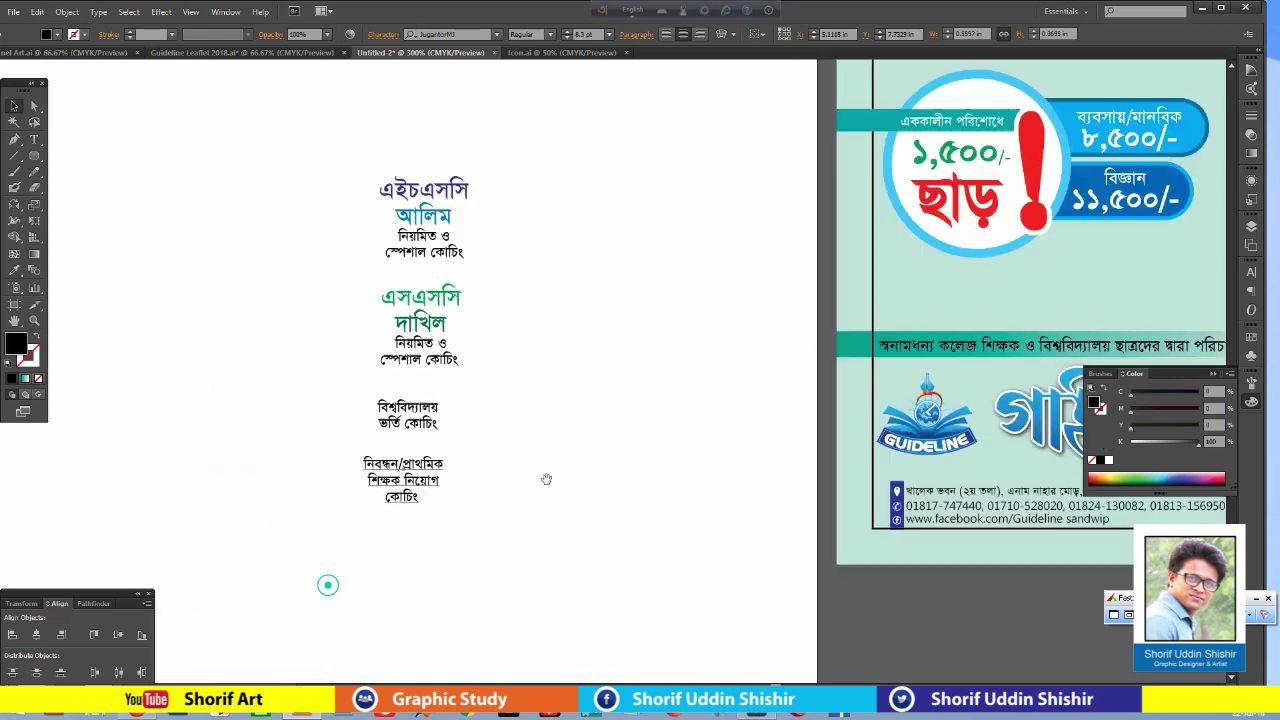
Enlarge বিশ্ববিদ্যালয়, colour নিবন্ধন orange, and draw a rounded box over the top heading.
{"action": "key", "text": "ctrl+shift+period"}
{"action": "left_click", "coordinate": [447, 470]}
{"action": "left_click", "coordinate": [1160, 478]}
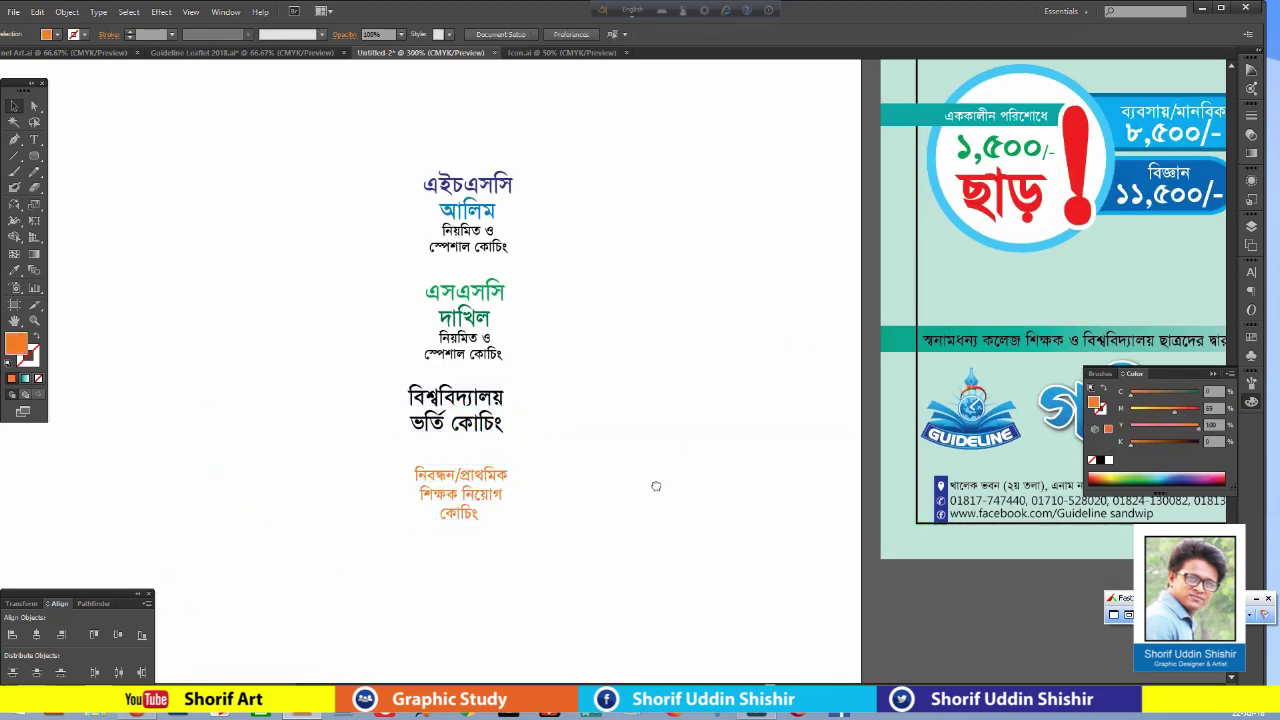
{"action": "scroll", "coordinate": [654, 486], "scroll_direction": "up", "scroll_amount": 1}
{"action": "left_click", "coordinate": [34, 157]}
{"action": "mouse_move", "coordinate": [390, 194]}
{"action": "left_mouse_down"}
{"action": "mouse_move", "coordinate": [570, 296]}
{"action": "mouse_move", "coordinate": [538, 310]}
{"action": "left_mouse_up"}
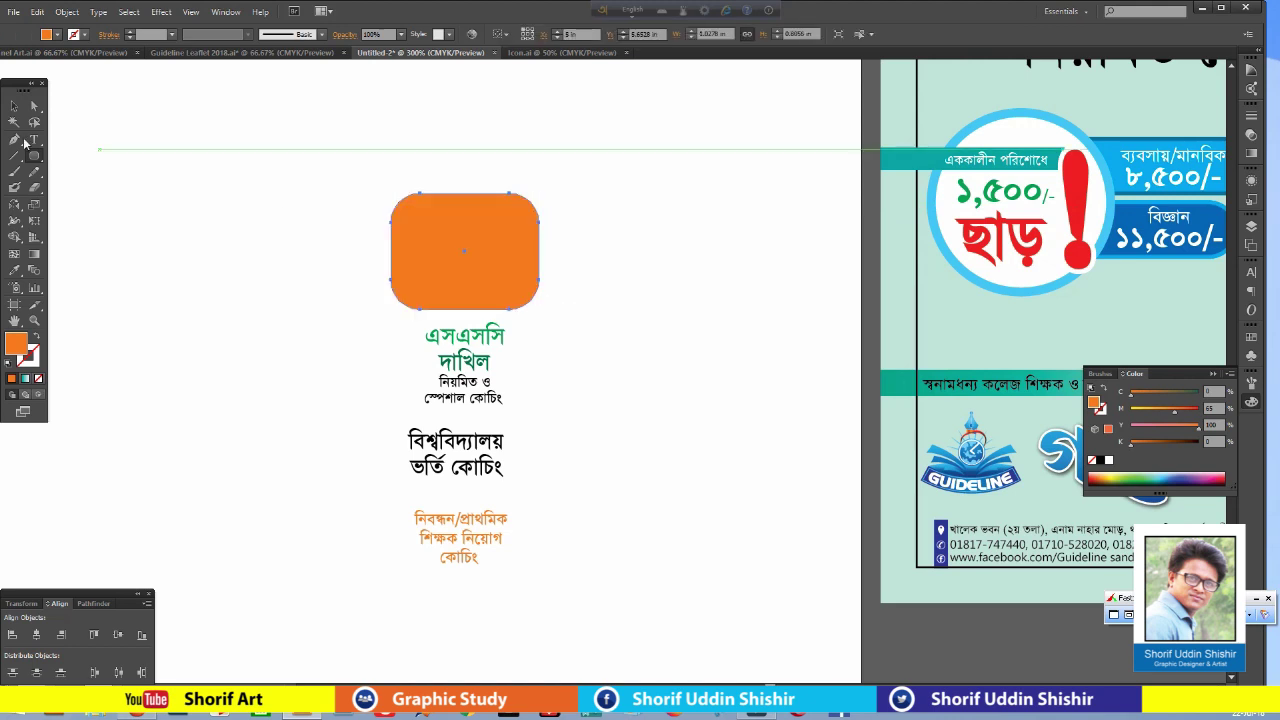
Draw small squares over the orange box's top-left and bottom-right corners.
{"action": "left_click", "coordinate": [14, 105]}
{"action": "left_click", "coordinate": [343, 157]}
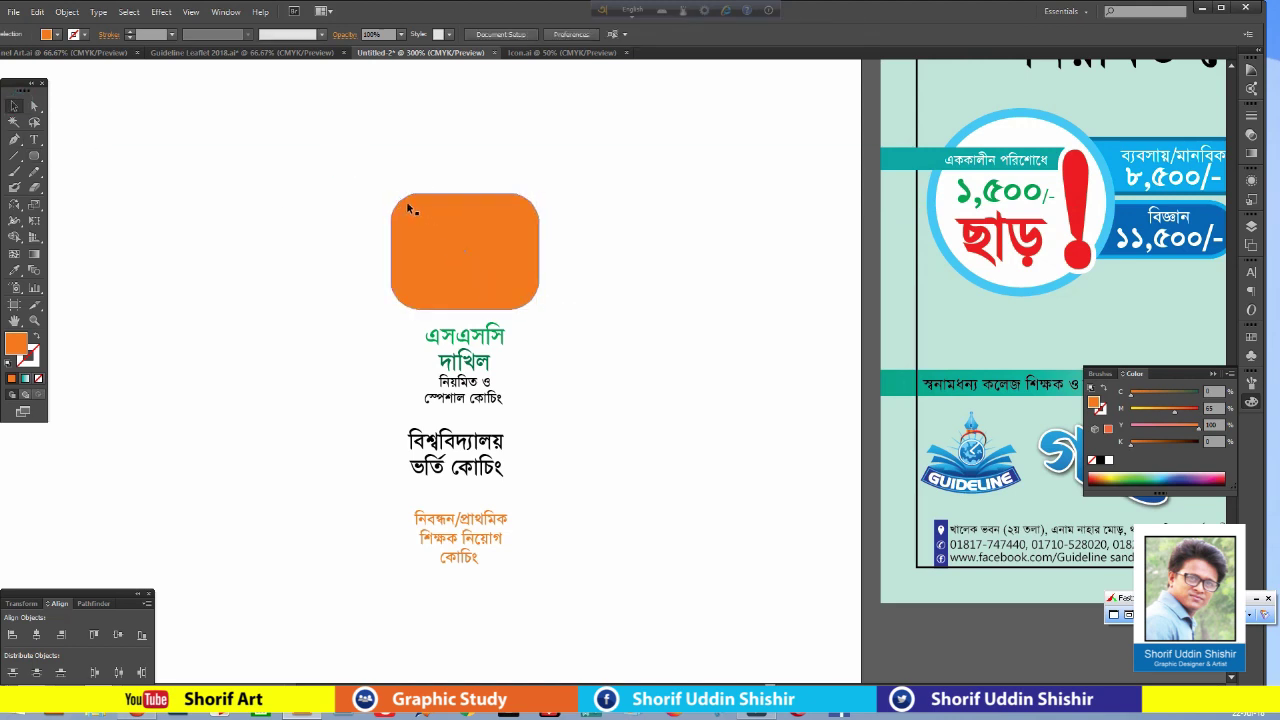
{"action": "left_click_drag", "start_coordinate": [36, 158], "coordinate": [68, 167]}
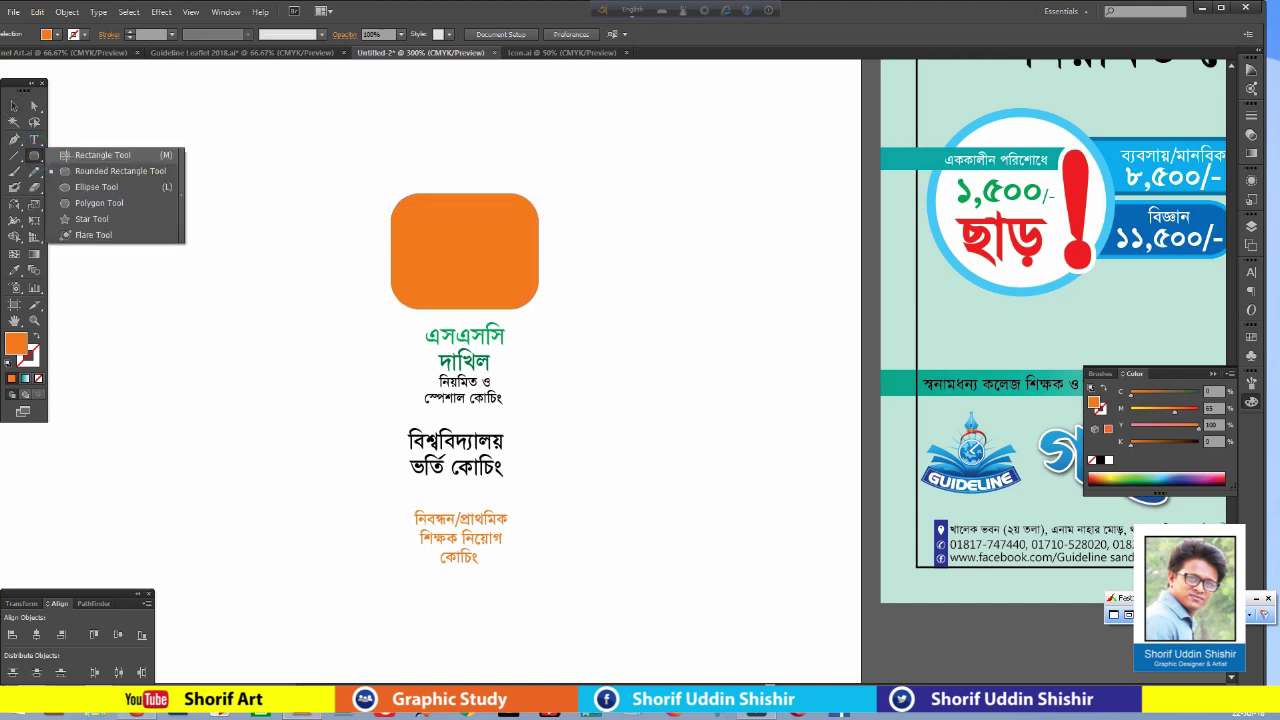
{"action": "left_click", "coordinate": [100, 155]}
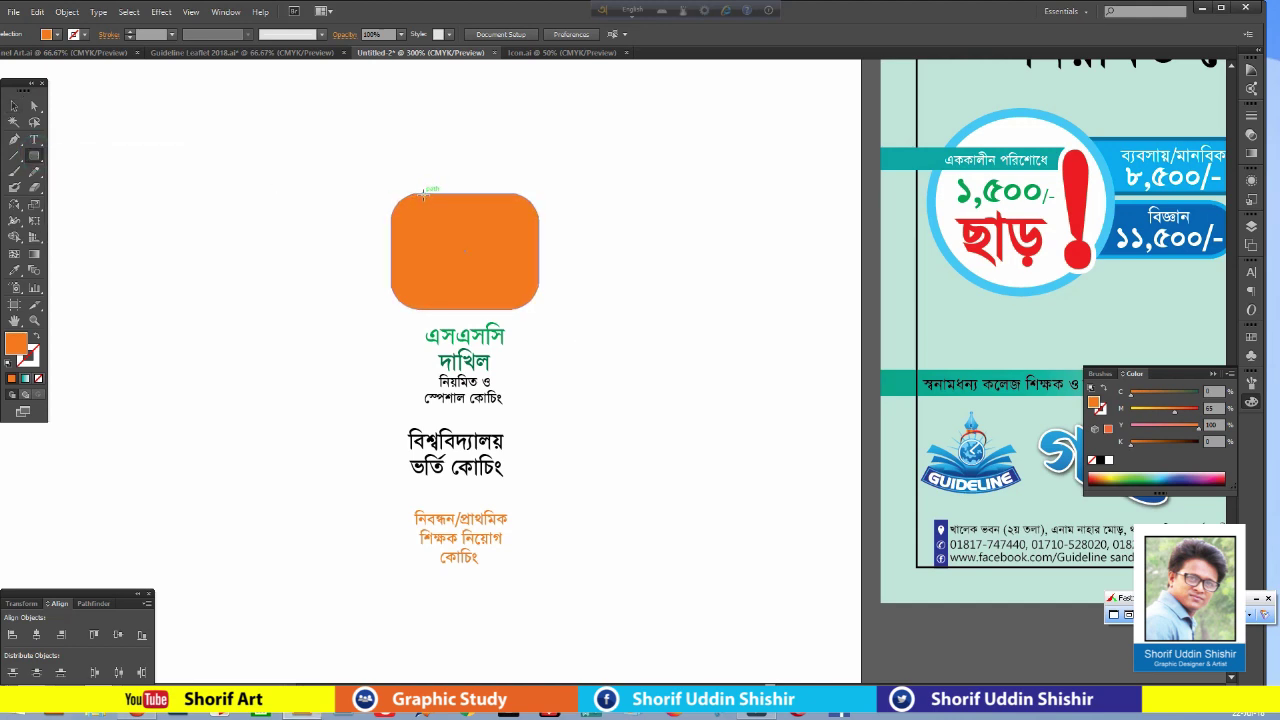
{"action": "left_click_drag", "start_coordinate": [423, 193], "coordinate": [391, 233]}
{"action": "left_click", "coordinate": [249, 112]}
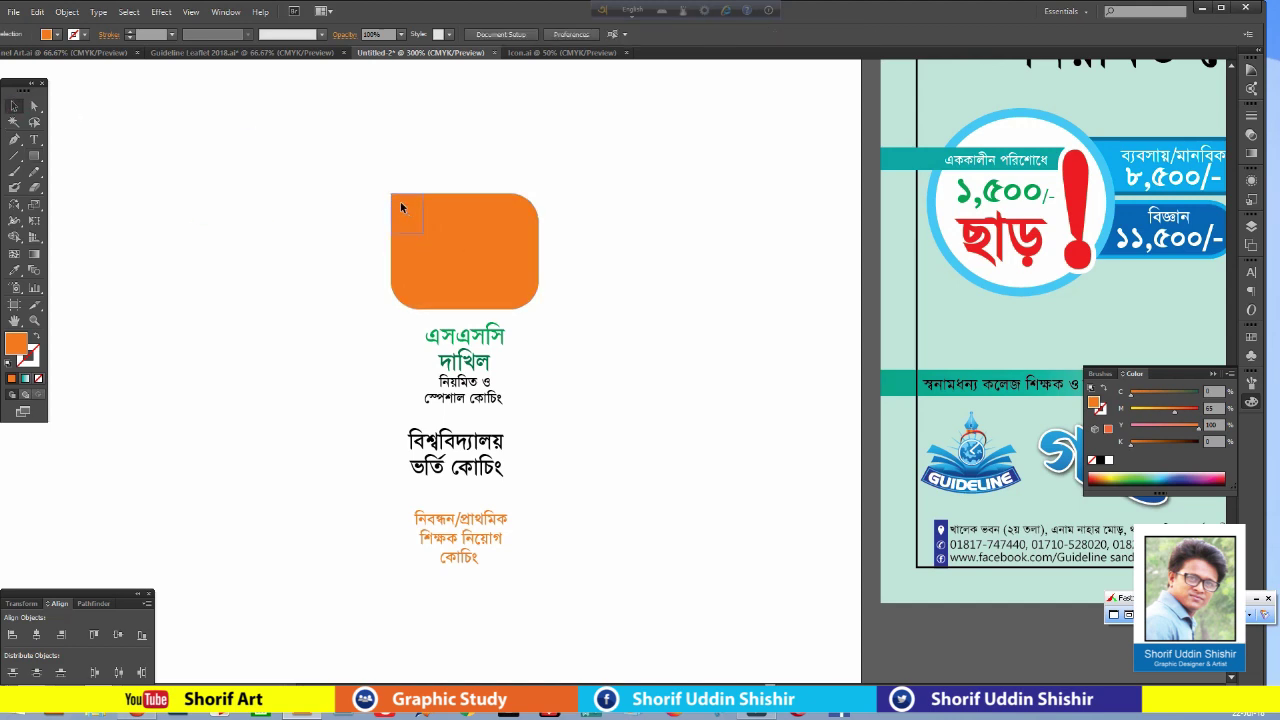
{"action": "mouse_move", "coordinate": [400, 201]}
{"action": "left_mouse_down"}
{"action": "mouse_move", "coordinate": [522, 287]}
{"action": "mouse_move", "coordinate": [497, 240]}
{"action": "mouse_move", "coordinate": [220, 247]}
{"action": "left_mouse_up"}
{"action": "left_click", "coordinate": [634, 289]}
{"action": "key", "text": "ctrl+z"}
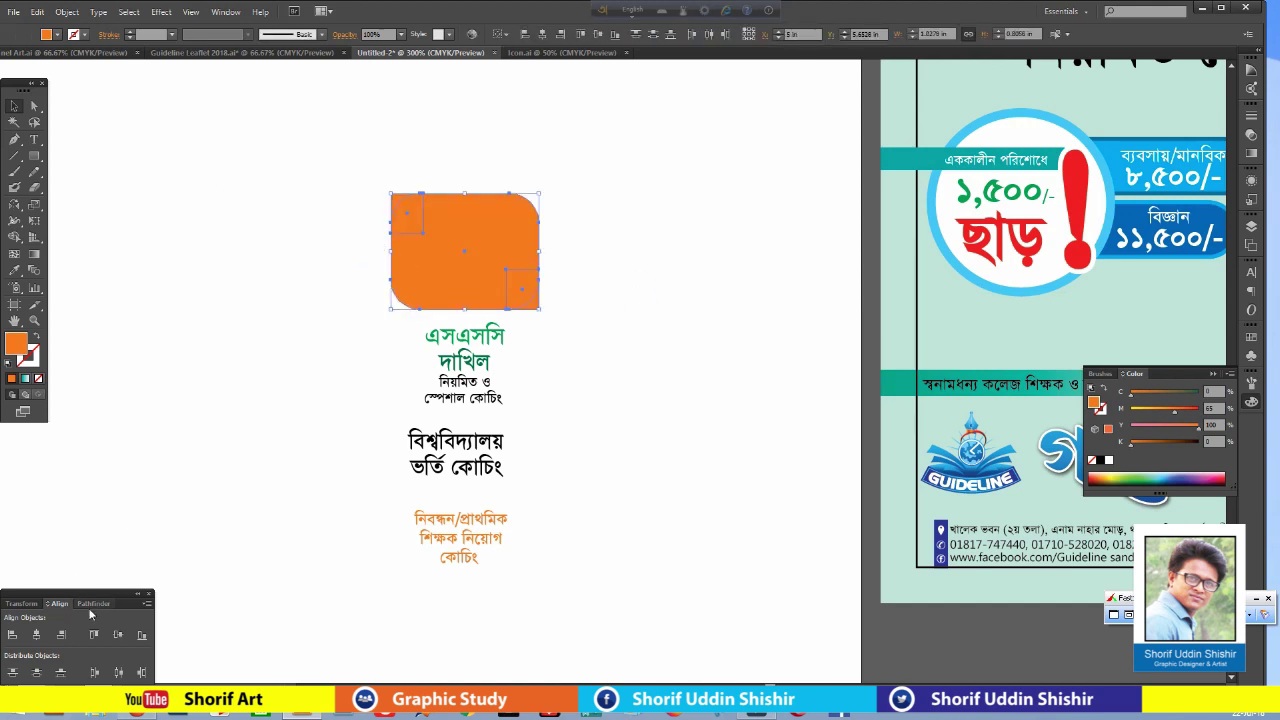
Unite the rounded box and both corner squares into one shape with Pathfinder.
{"action": "left_click", "coordinate": [91, 604]}
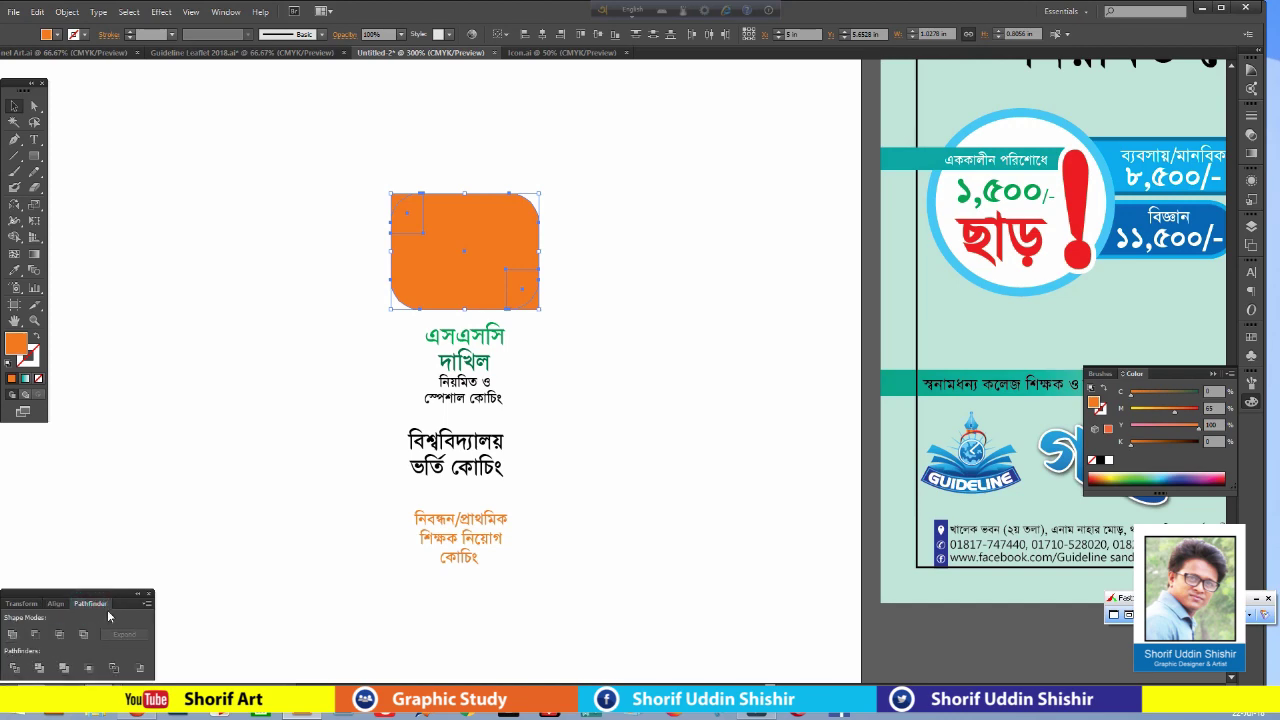
{"action": "left_click", "coordinate": [225, 12]}
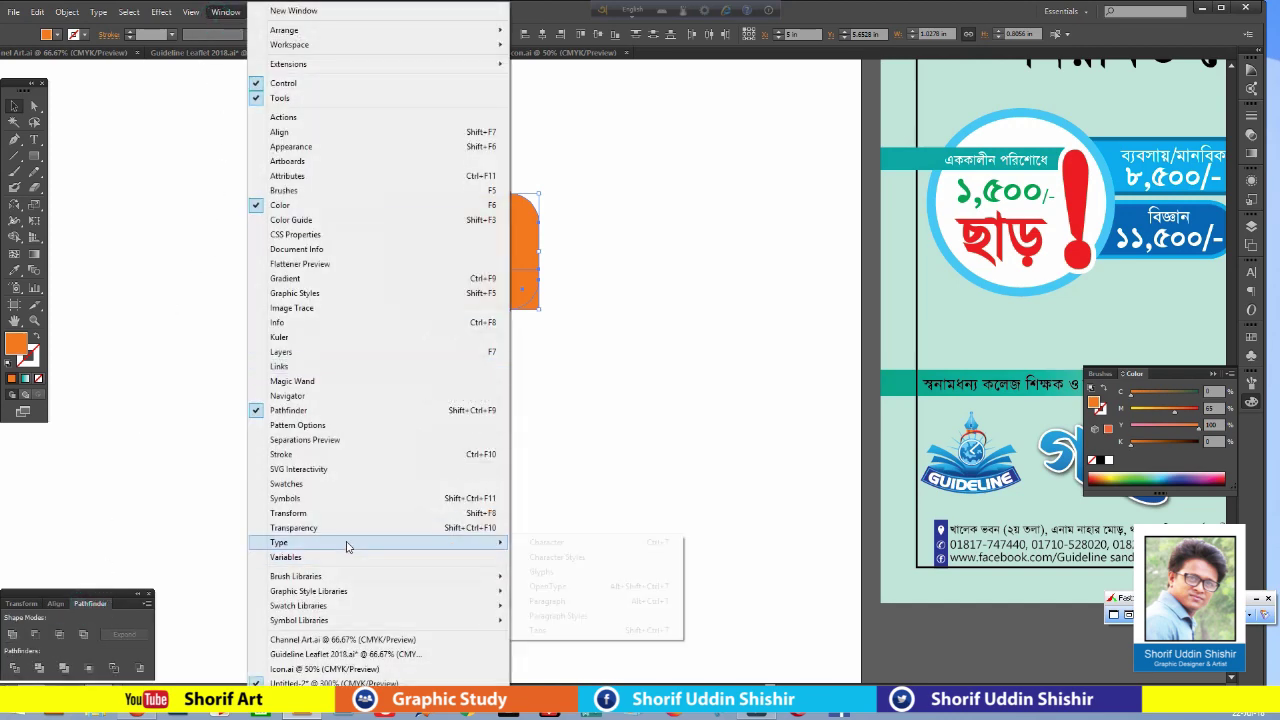
{"action": "left_click", "coordinate": [73, 594]}
{"action": "left_click", "coordinate": [12, 634]}
{"action": "left_click", "coordinate": [573, 258]}
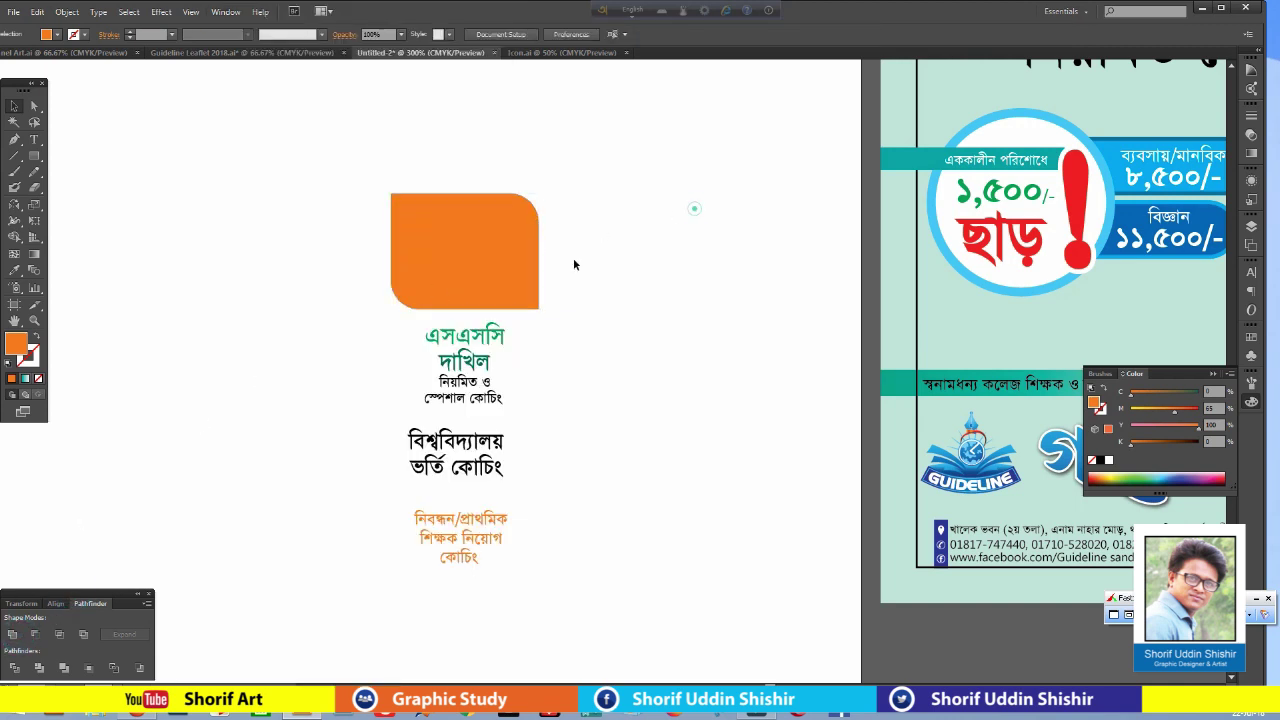
Give the merged shape a white fill and an orange 5 pt outline.
{"action": "left_click", "coordinate": [428, 286]}
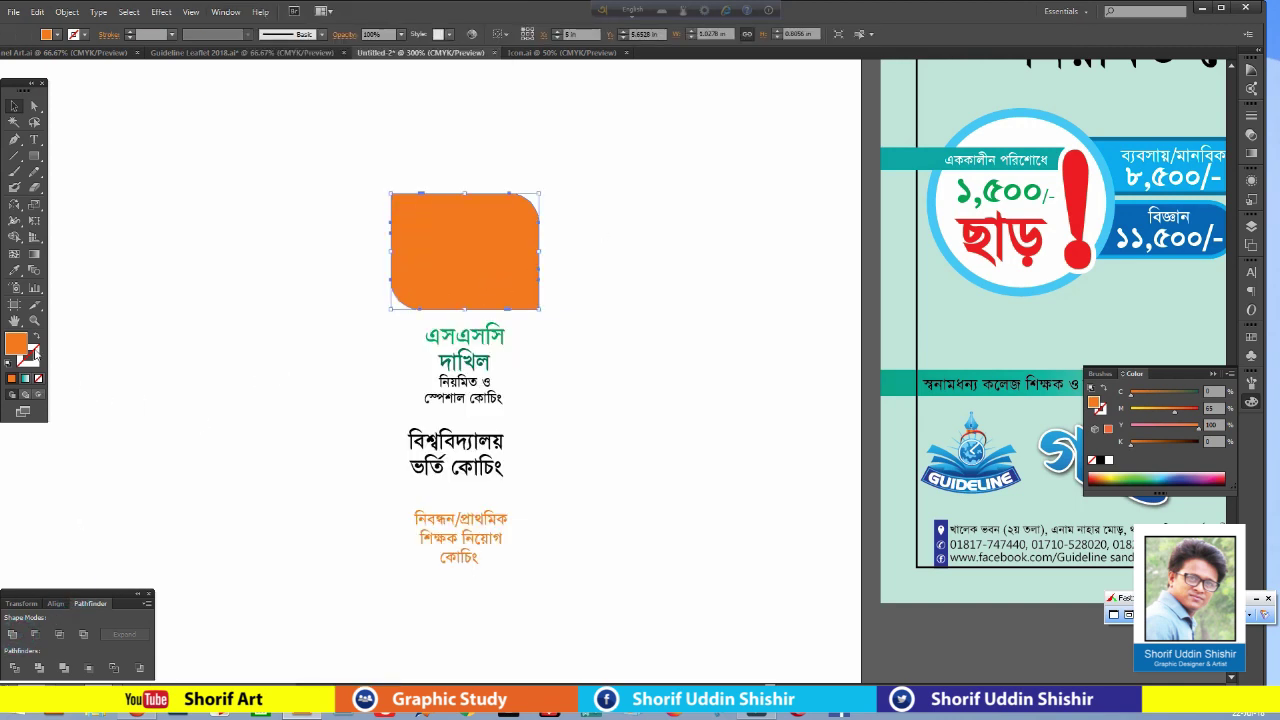
{"action": "left_click", "coordinate": [1107, 460]}
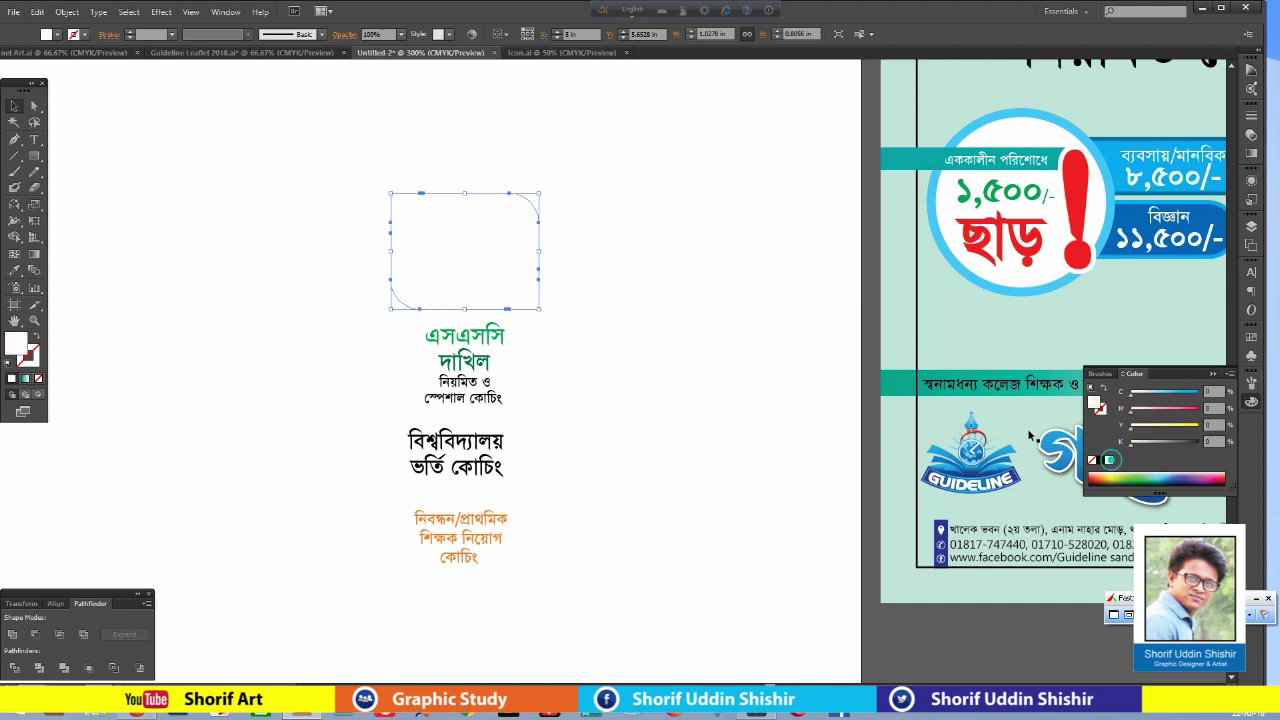
{"action": "left_click", "coordinate": [30, 358]}
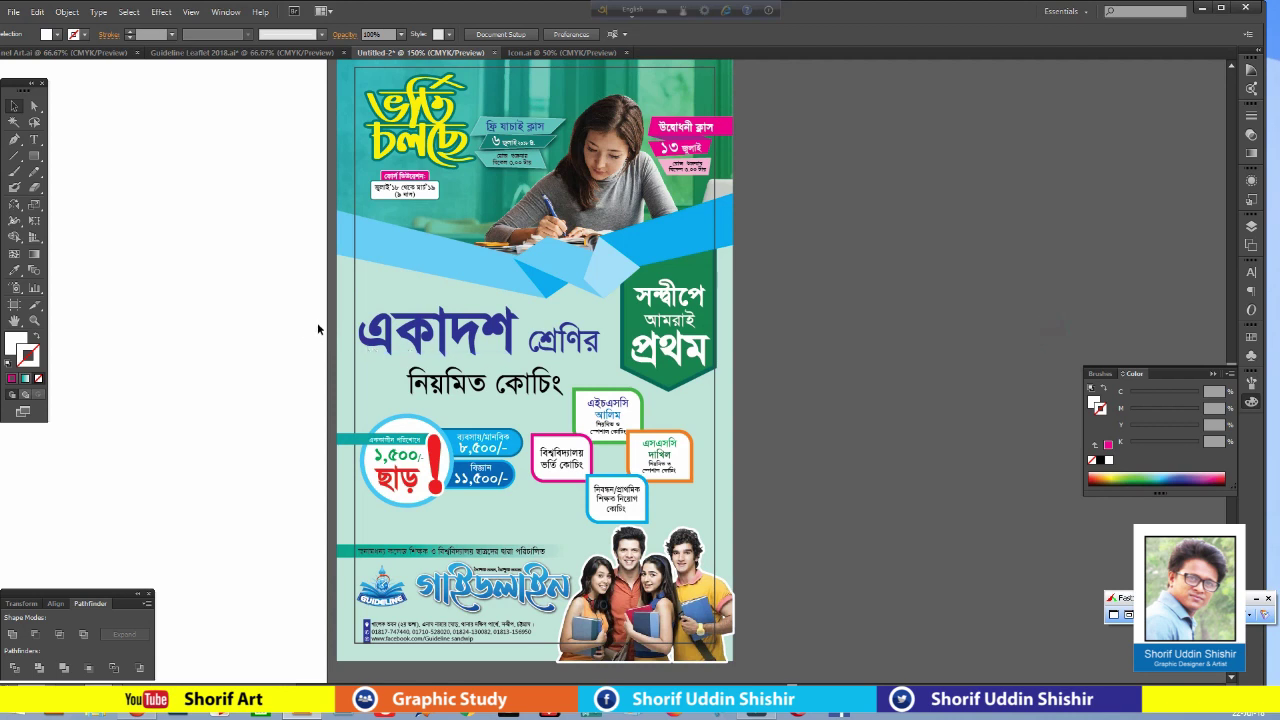
Draw a C100 M100 Y17 K0 navy band over the headline, behind the green badge.
{"action": "left_click", "coordinate": [341, 308]}
{"action": "key", "text": "m"}
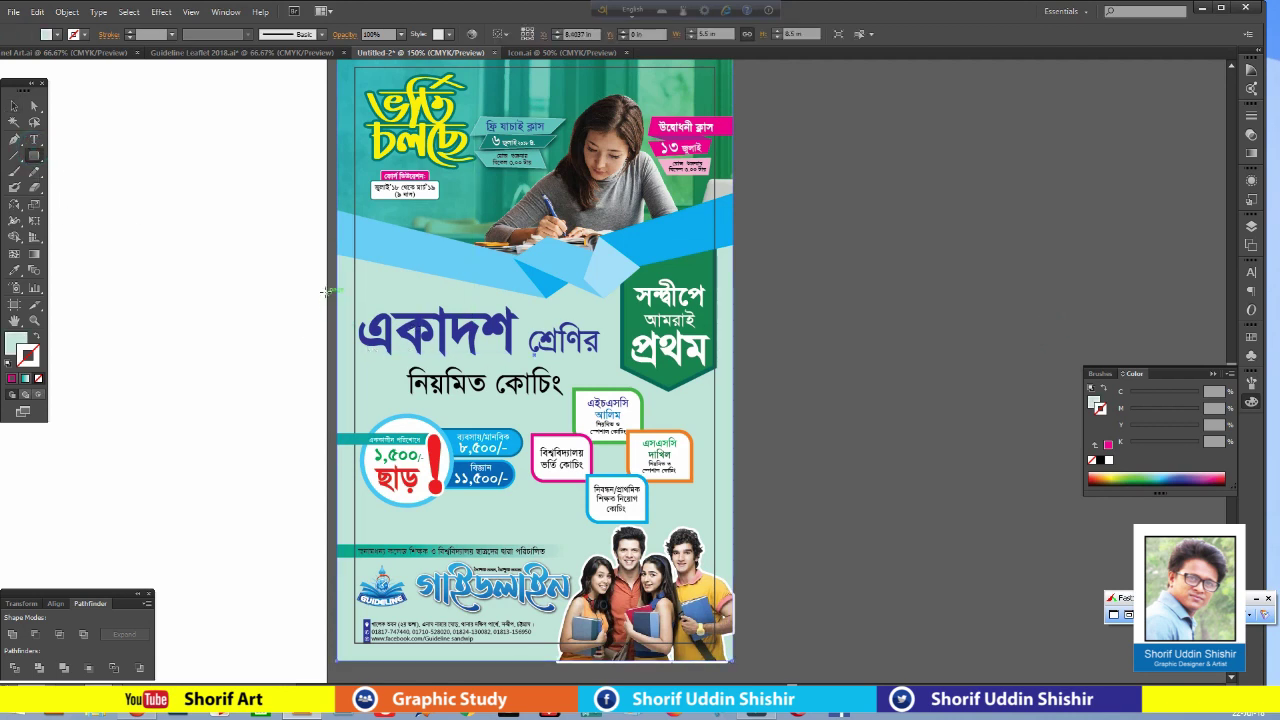
{"action": "left_click_drag", "start_coordinate": [337, 295], "coordinate": [673, 360]}
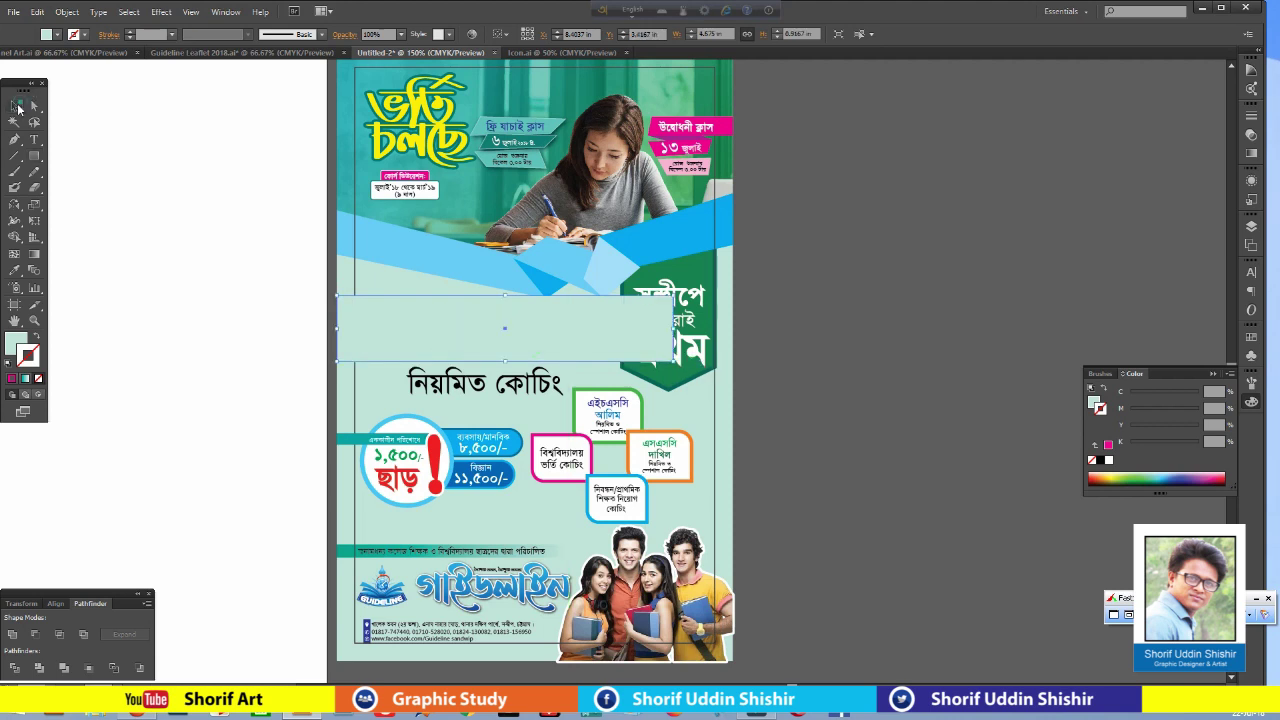
{"action": "left_click", "coordinate": [1097, 405]}
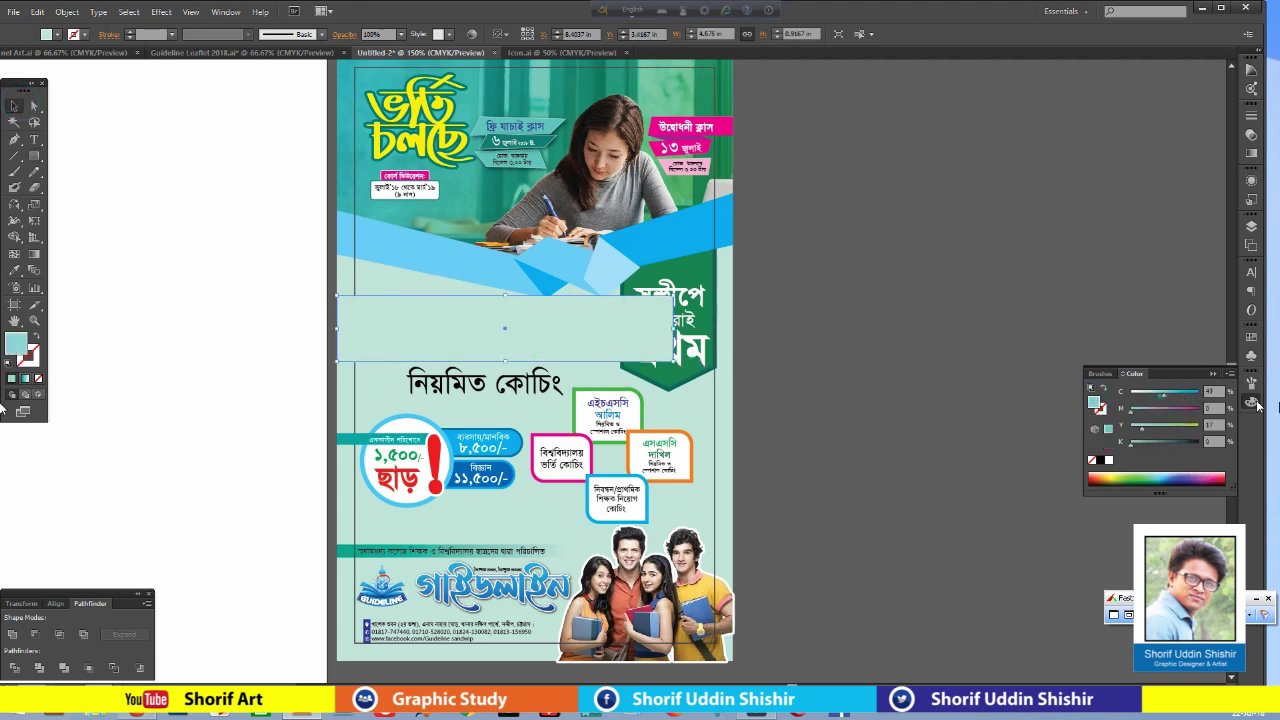
{"action": "left_click_drag", "start_coordinate": [1140, 392], "coordinate": [1198, 392]}
{"action": "left_click", "coordinate": [1165, 412]}
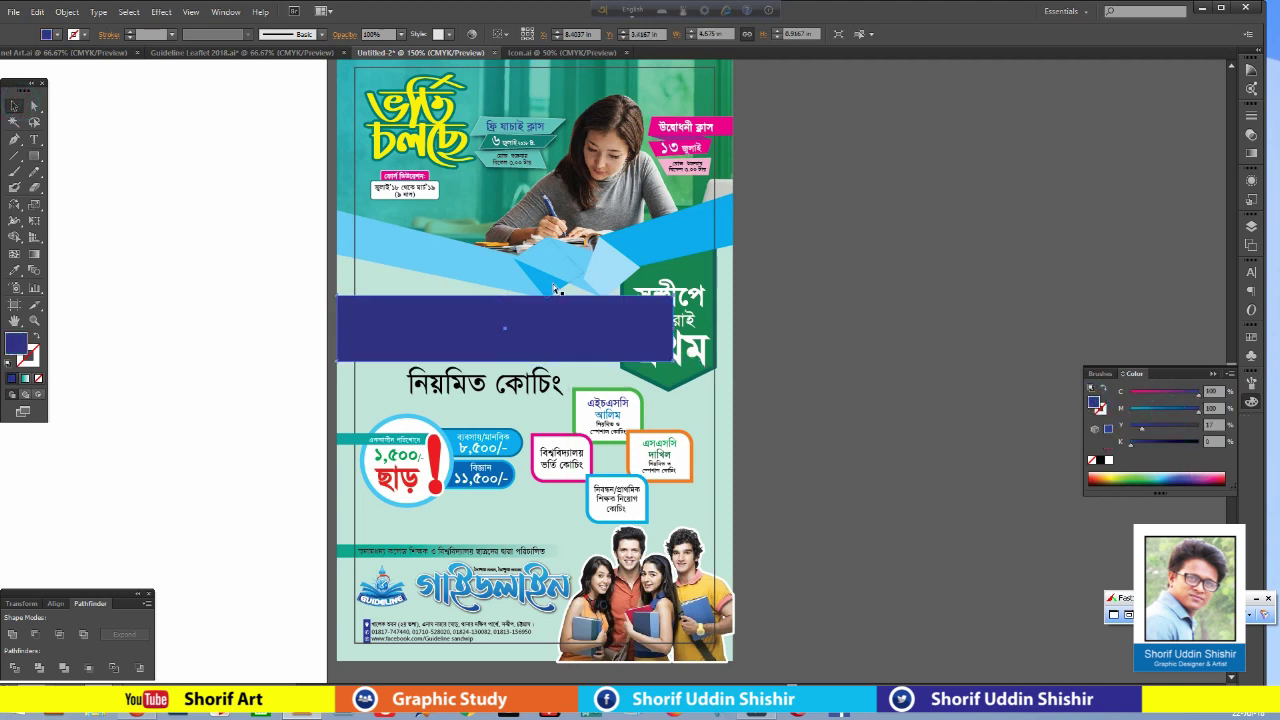
{"action": "key", "text": "ctrl+bracketleft"}
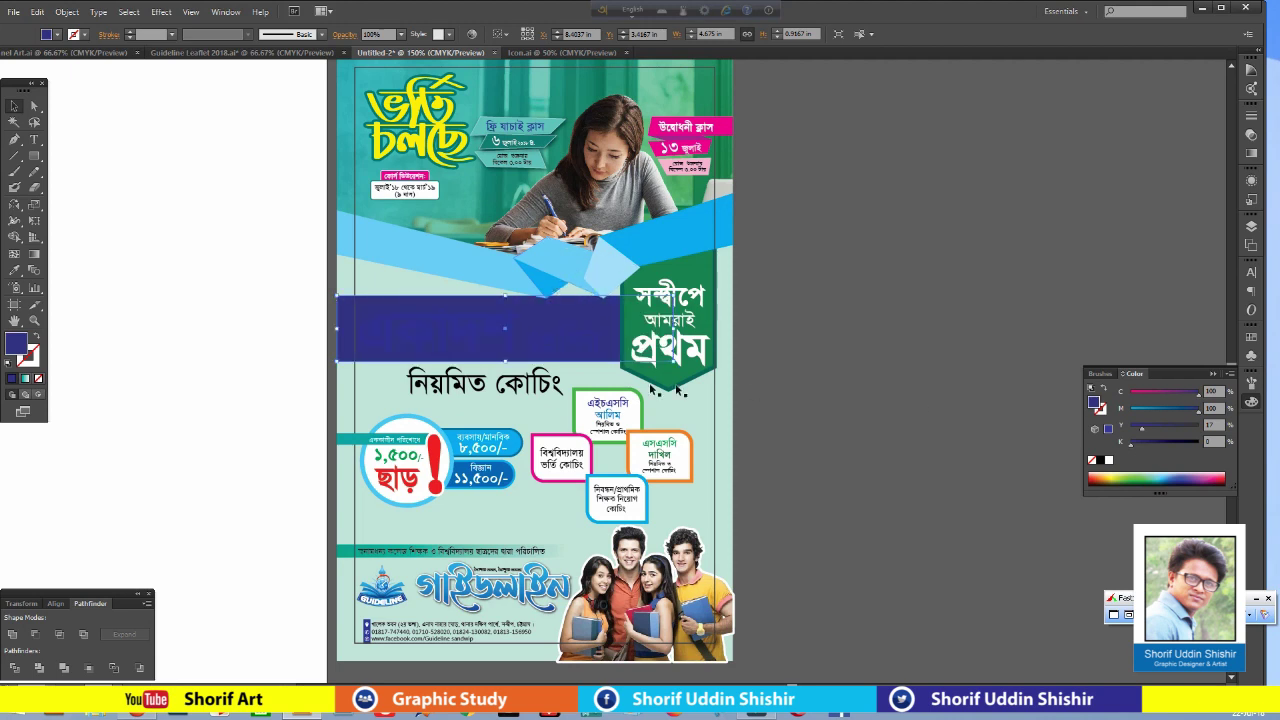
Bring the white একাদশ শ্রেণির headline in front of the navy band.
{"action": "key", "text": "t"}
{"action": "left_click_drag", "start_coordinate": [356, 290], "coordinate": [600, 372]}
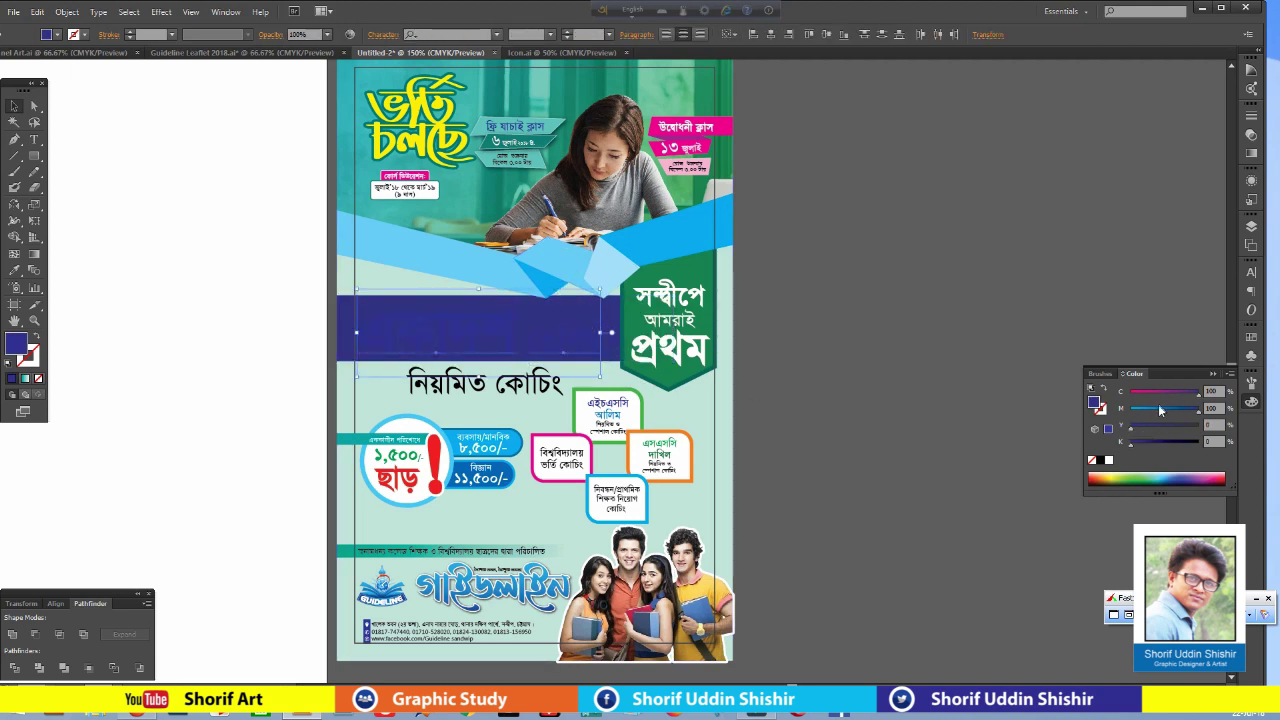
{"action": "key", "text": "ctrl+v"}
Duplicate the navy band down, shorten it, make it cyan, and whiten নিয়মিত কোচিং.
{"action": "left_click", "coordinate": [986, 395], "text": "ctrl"}
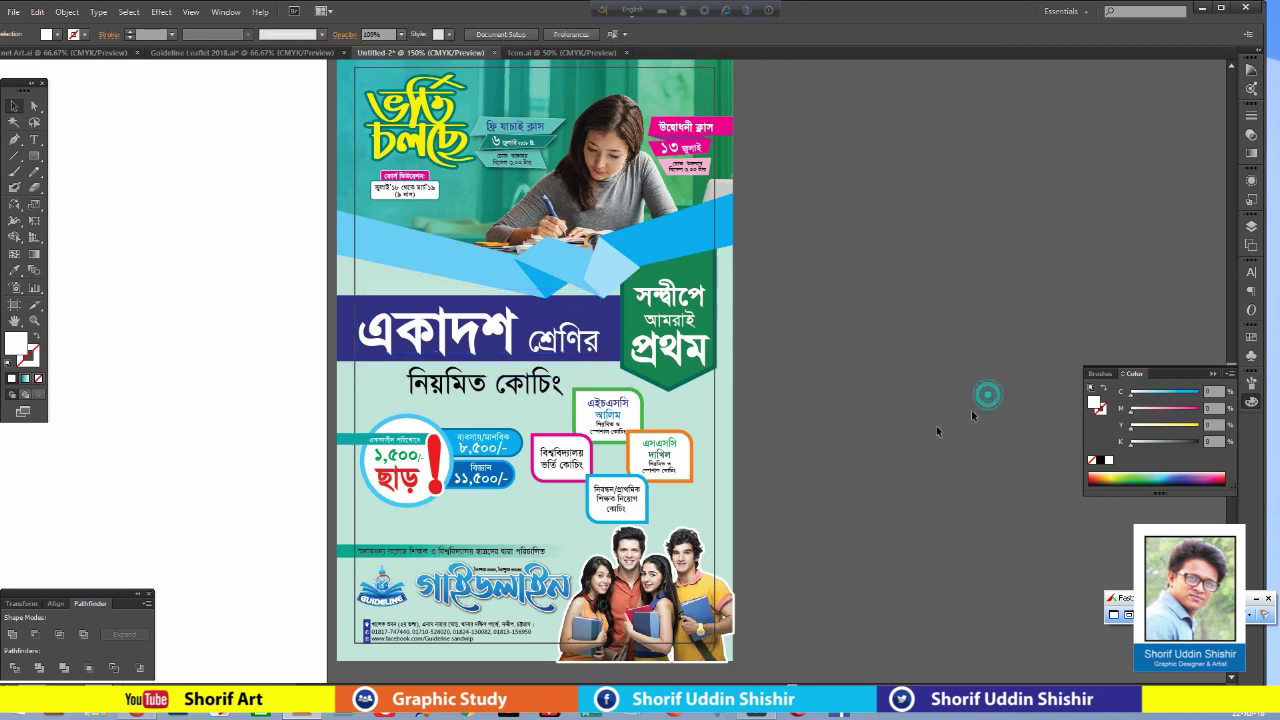
{"action": "scroll", "coordinate": [918, 425], "scroll_direction": "down", "scroll_amount": 1}
{"action": "left_click", "coordinate": [500, 358]}
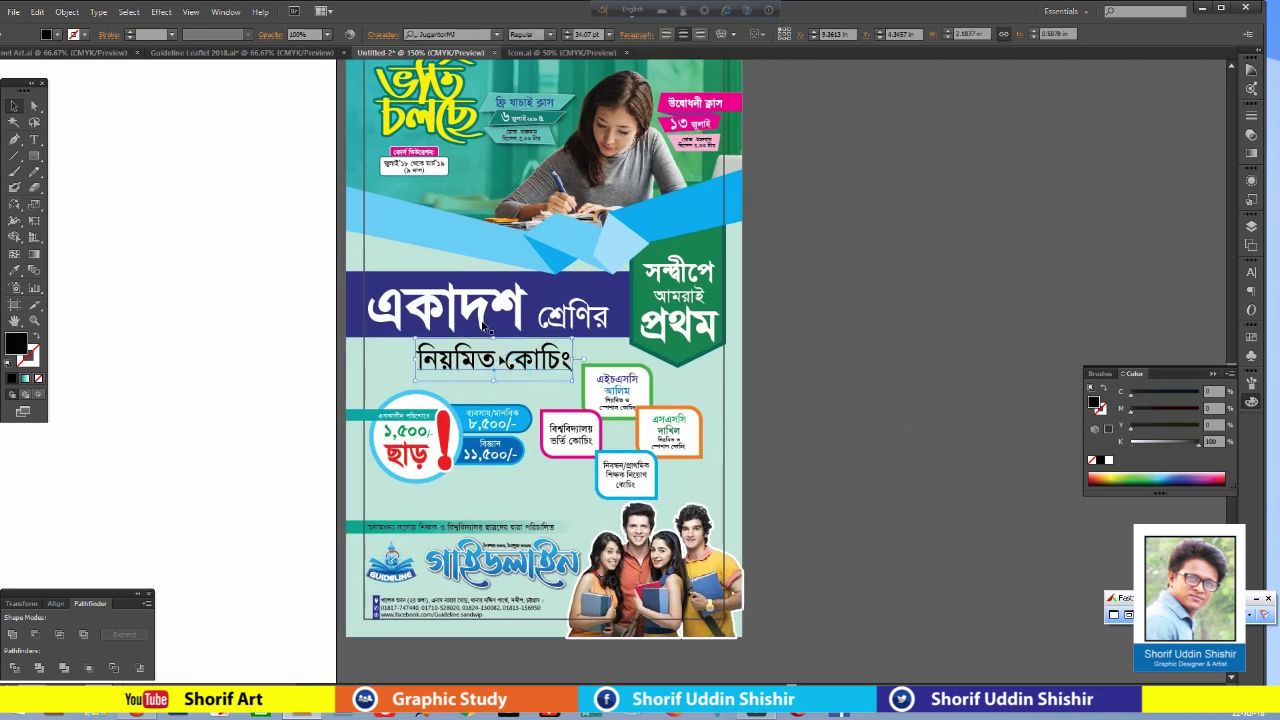
{"action": "left_click_drag", "start_coordinate": [350, 290], "coordinate": [362, 362]}
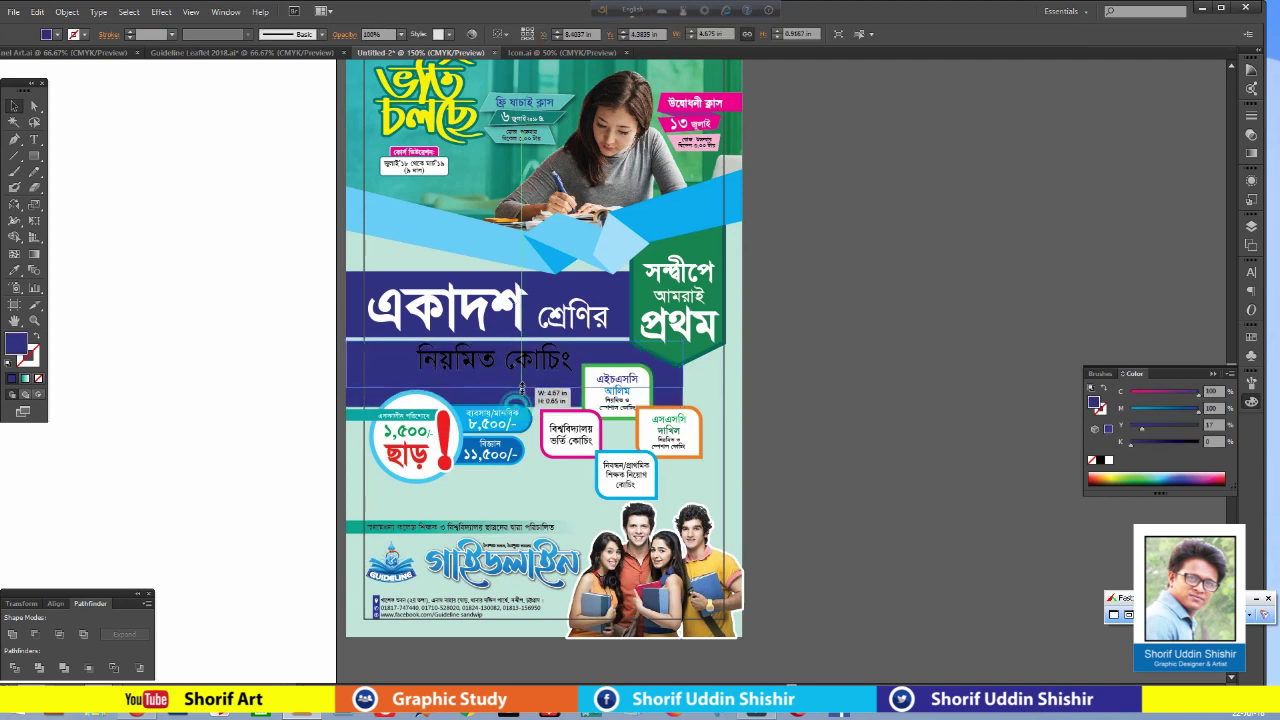
{"action": "left_click_drag", "start_coordinate": [517, 410], "coordinate": [570, 376]}
{"action": "mouse_move", "coordinate": [1178, 411]}
{"action": "left_mouse_down"}
{"action": "mouse_move", "coordinate": [1131, 425]}
{"action": "mouse_move", "coordinate": [1131, 442]}
{"action": "left_mouse_up"}
{"action": "key", "text": "ctrl+alt+bracketright"}
{"action": "left_click", "coordinate": [903, 391]}
Widen the cyan band to 5.5 in, reaching the leaflet edge.
{"action": "scroll", "coordinate": [880, 398], "scroll_direction": "down", "scroll_amount": 1}
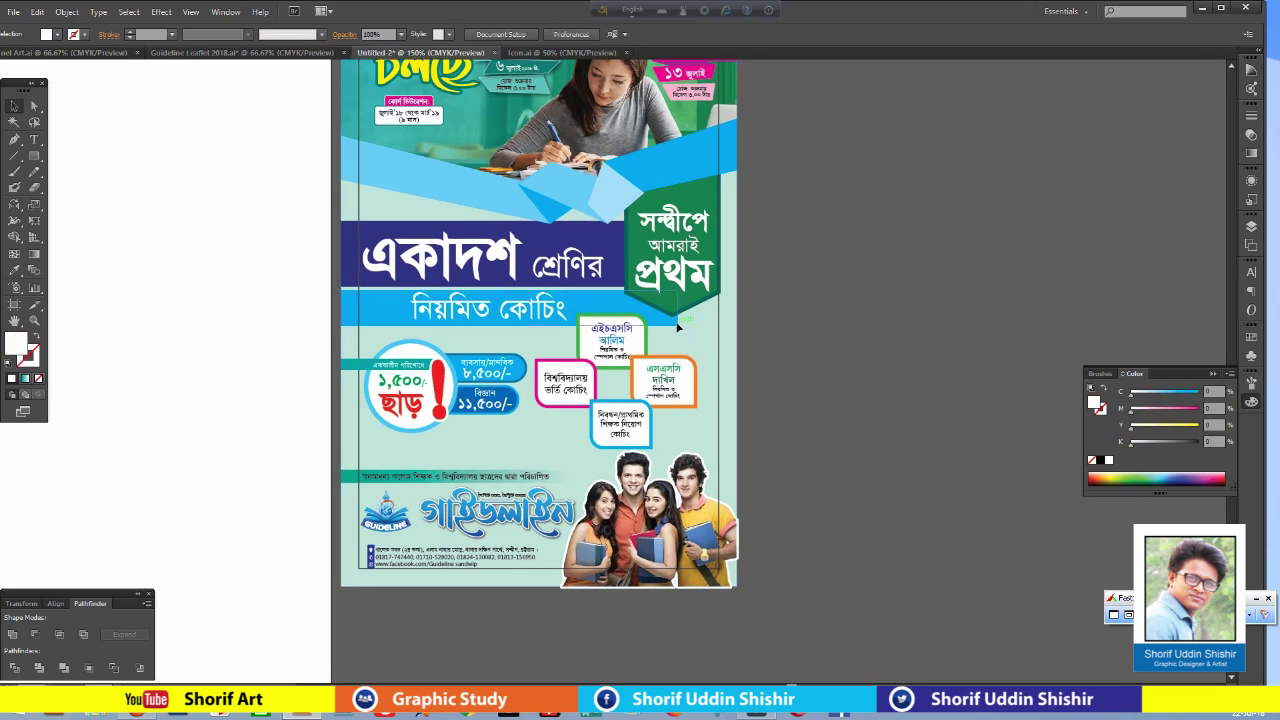
{"action": "left_click", "coordinate": [677, 310]}
{"action": "left_click_drag", "start_coordinate": [677, 310], "coordinate": [737, 312]}
{"action": "left_click_drag", "start_coordinate": [880, 310], "coordinate": [878, 365]}
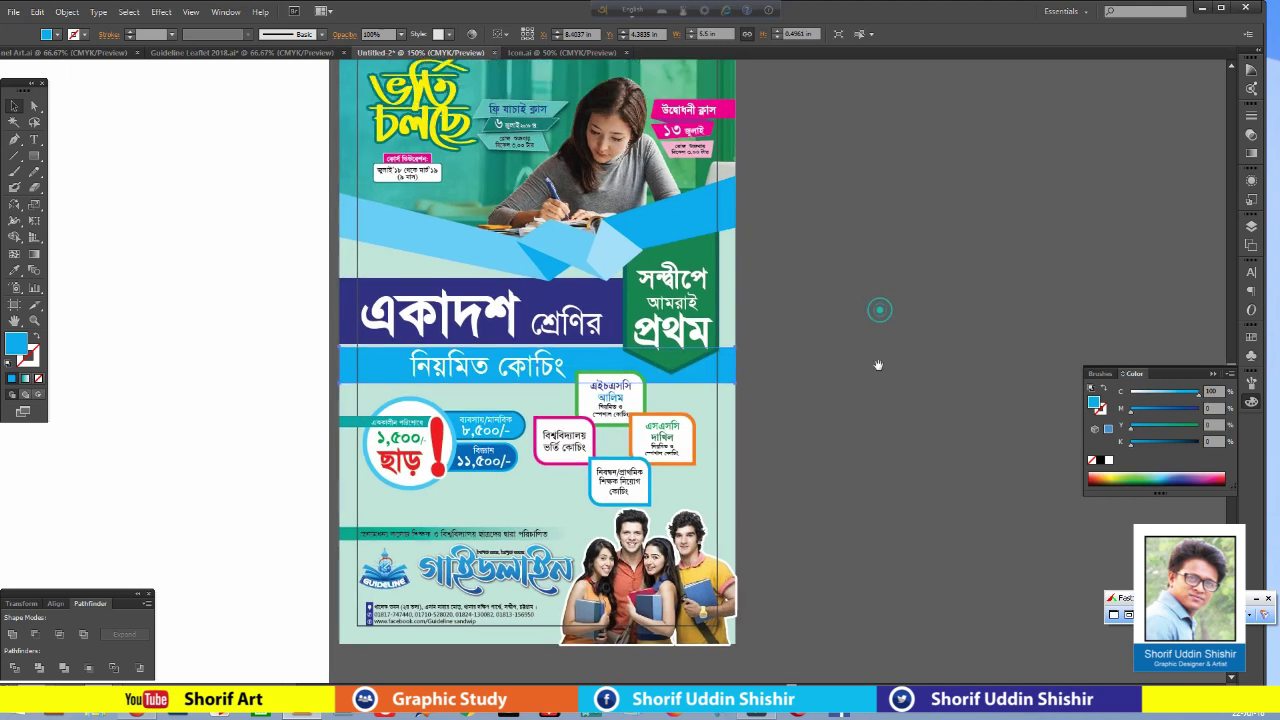
{"action": "left_click", "coordinate": [341, 292]}
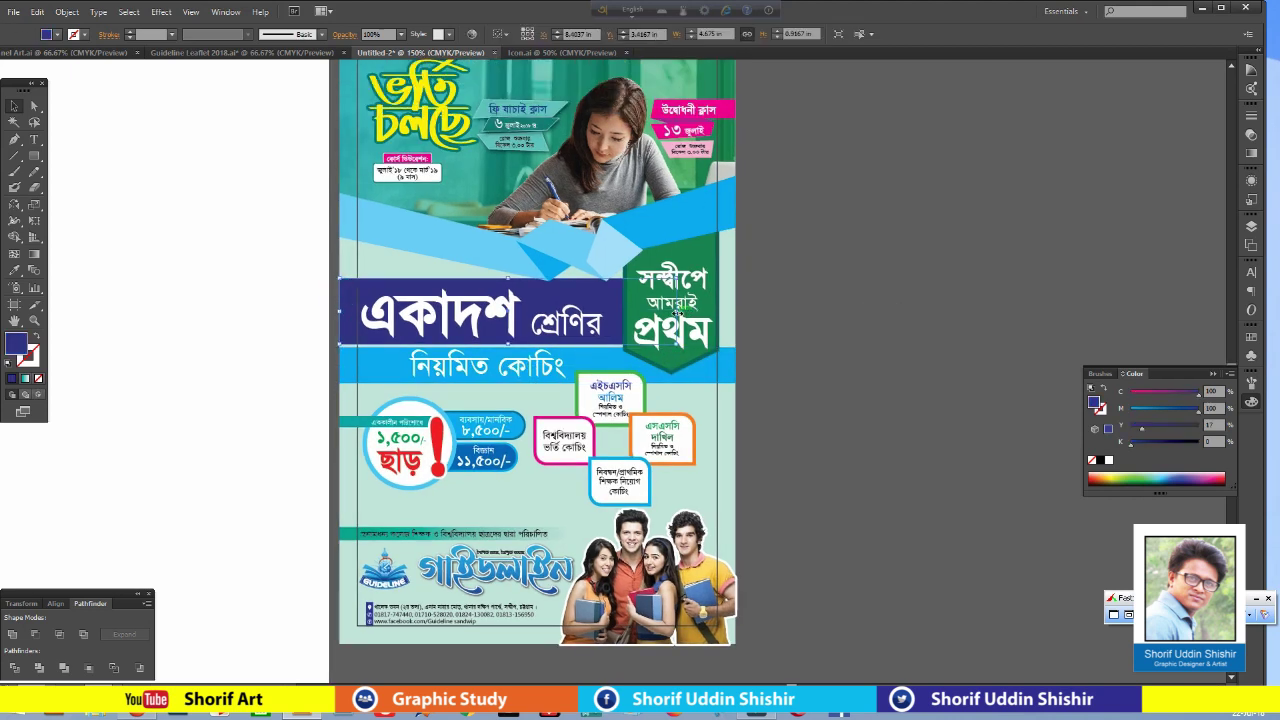
{"action": "left_click", "coordinate": [891, 317]}
Copy the cyan band down as a strip behind the footer contact details.
{"action": "left_click_drag", "start_coordinate": [833, 331], "coordinate": [867, 284]}
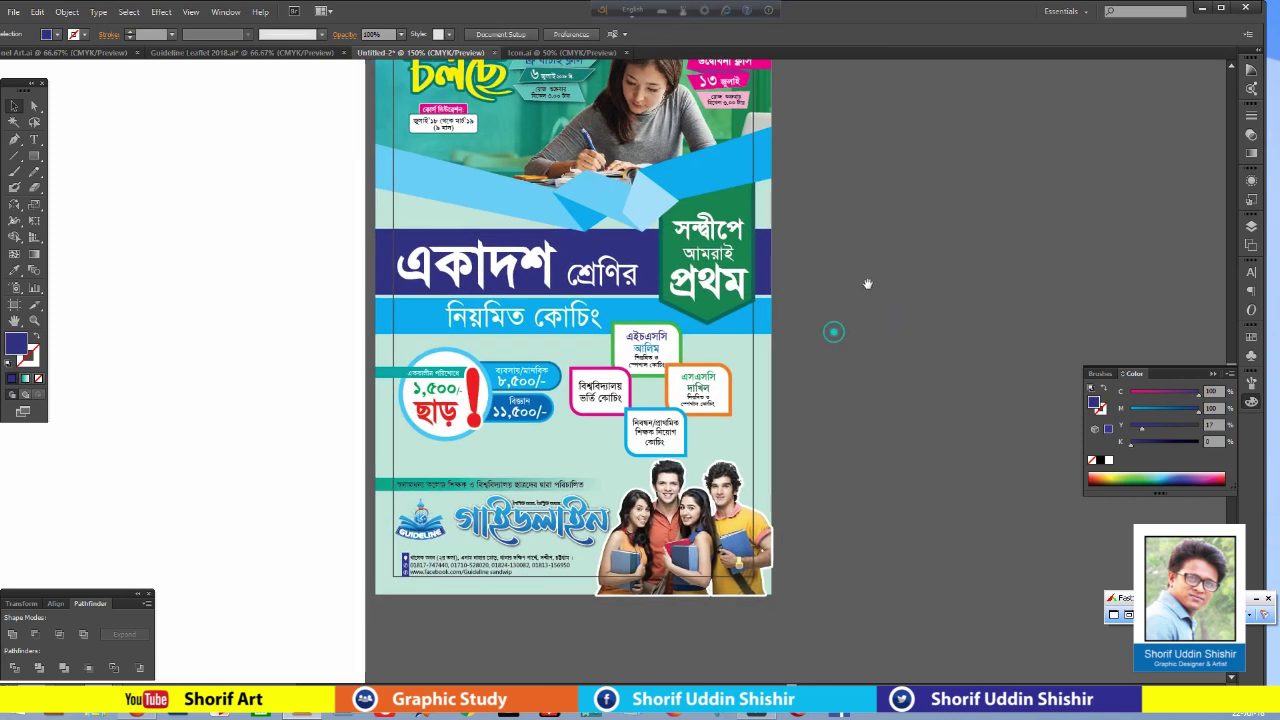
{"action": "left_click", "coordinate": [762, 403]}
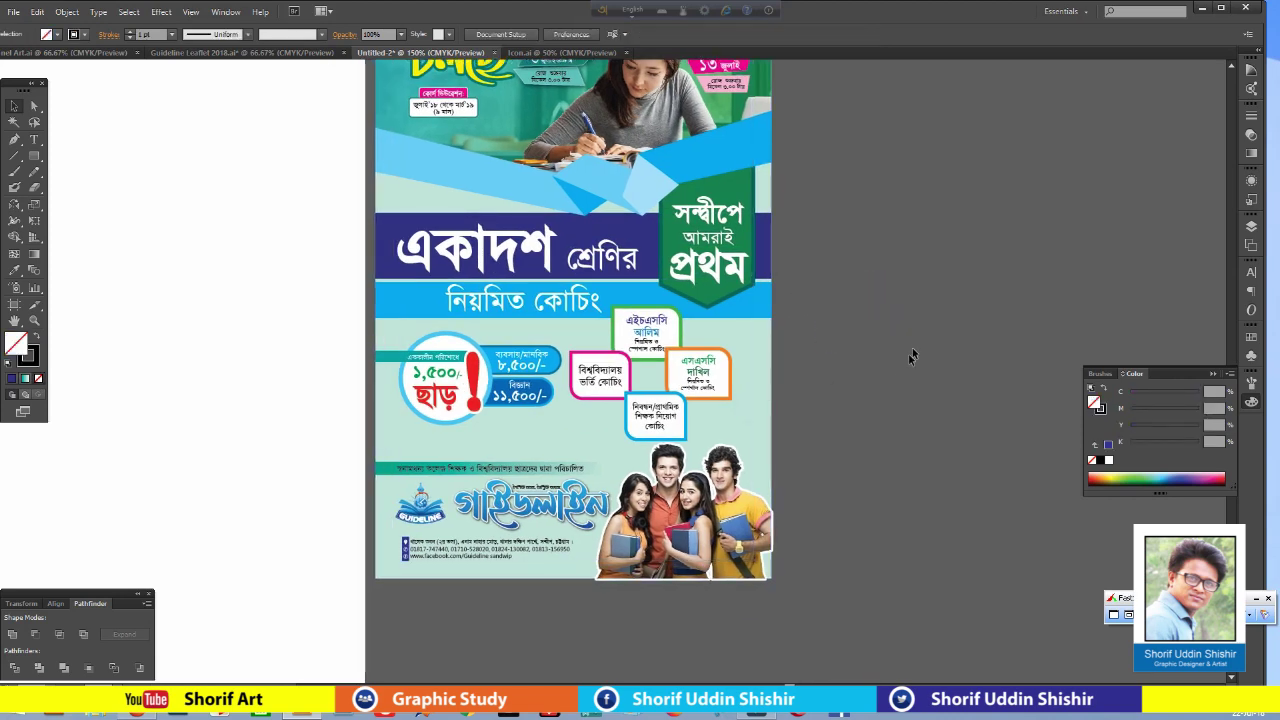
{"action": "left_click_drag", "start_coordinate": [908, 324], "coordinate": [914, 374]}
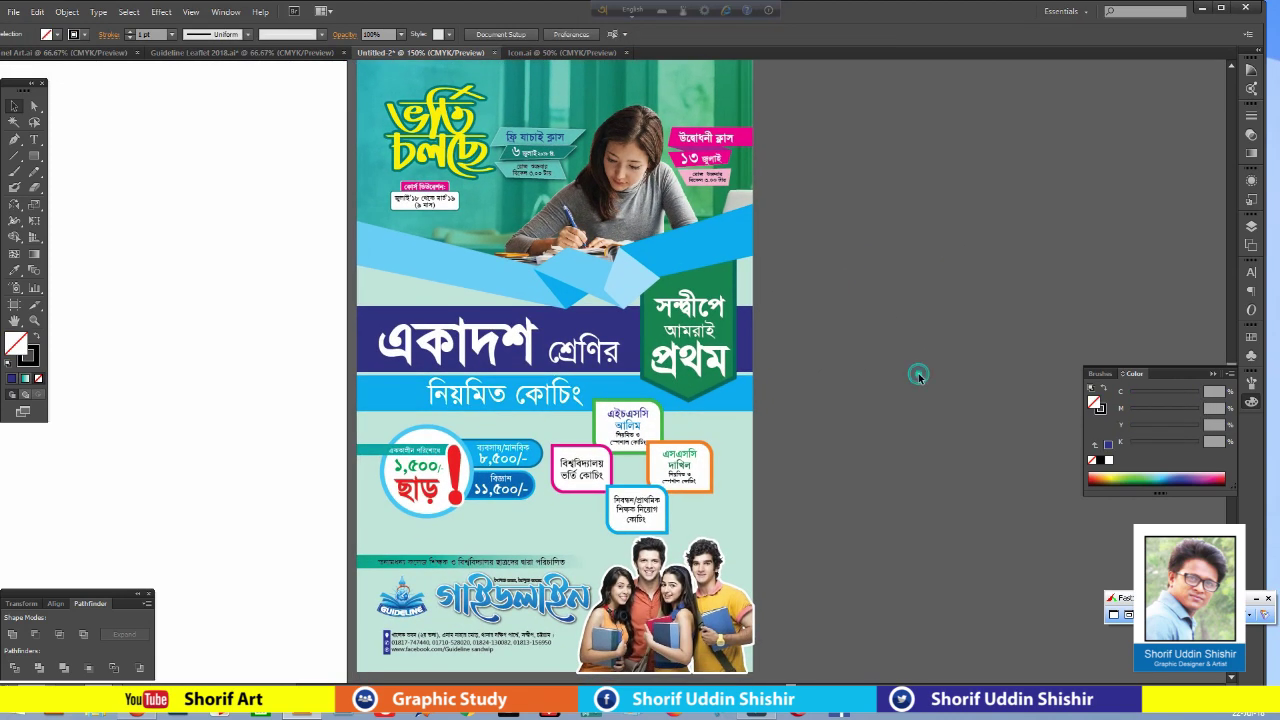
{"action": "scroll", "coordinate": [919, 376], "scroll_direction": "down", "scroll_amount": 1}
{"action": "left_click", "coordinate": [672, 588]}
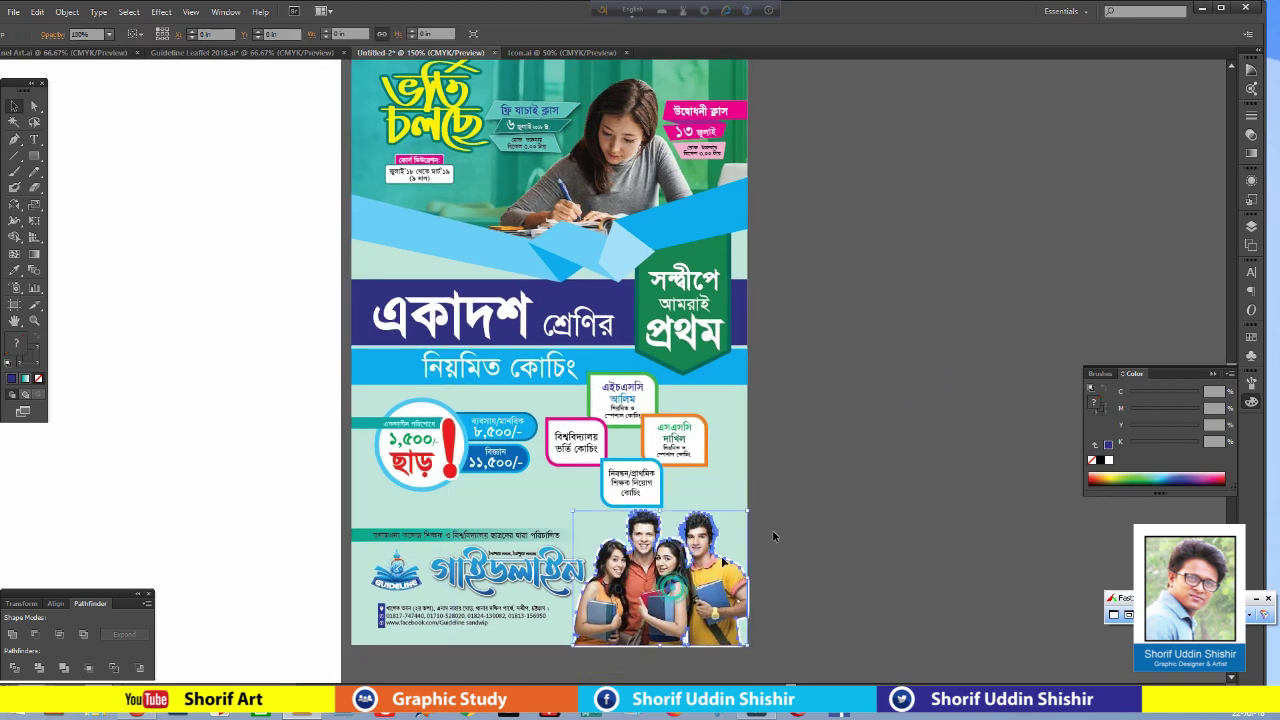
{"action": "left_click", "coordinate": [773, 536]}
{"action": "key", "text": "ctrl+equal"}
{"action": "left_click_drag", "start_coordinate": [858, 137], "coordinate": [866, 467]}
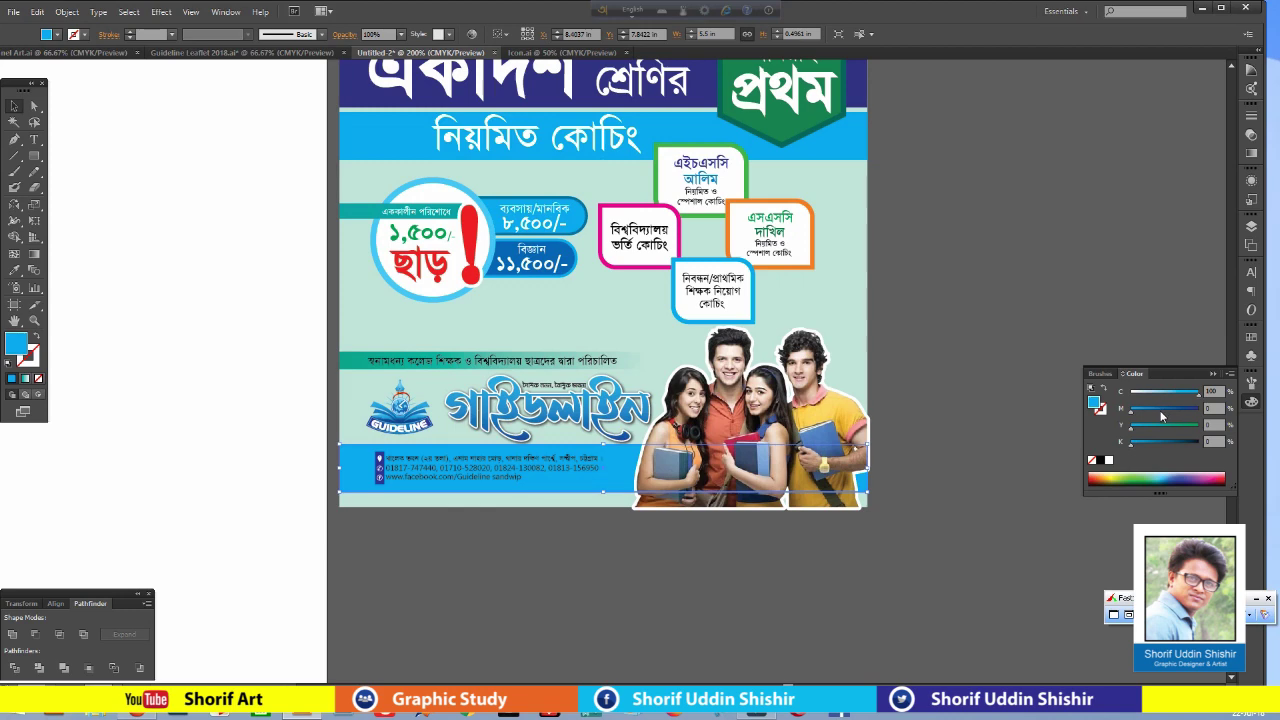